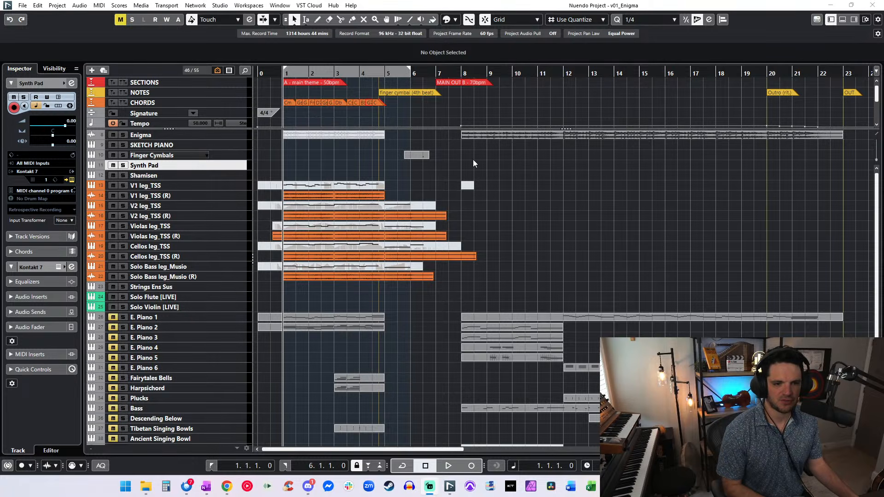
- Open the Synth Pad track's Kontakt 7 instrument and switch it from the library browser to the classic rack view
click(397, 179)
drag(353, 41, 472, 75)
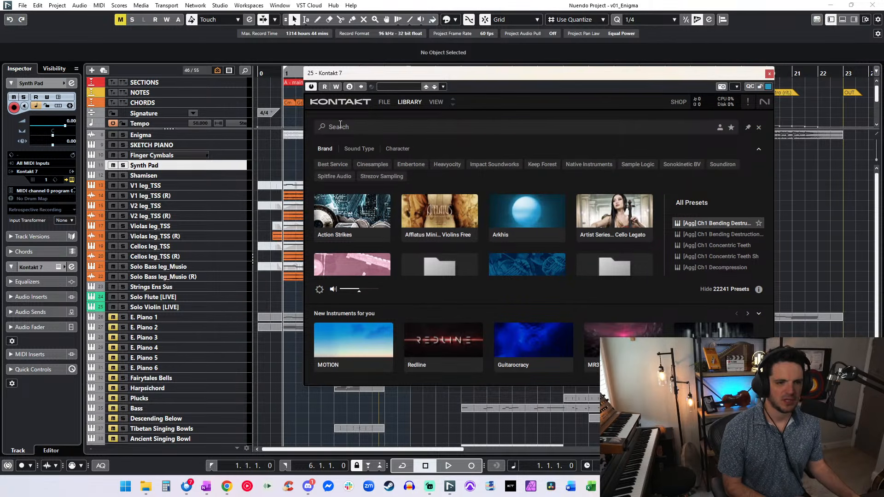
click(353, 105)
click(437, 103)
click(439, 114)
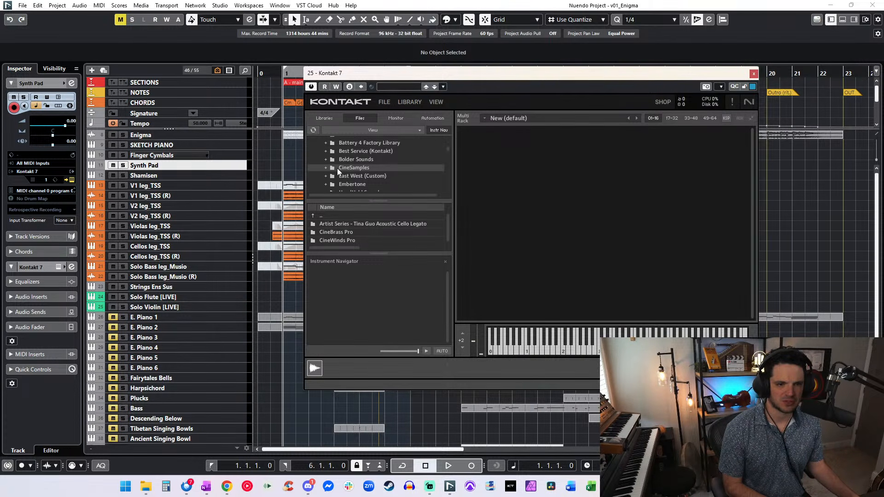
scroll(340, 170, up, 3)
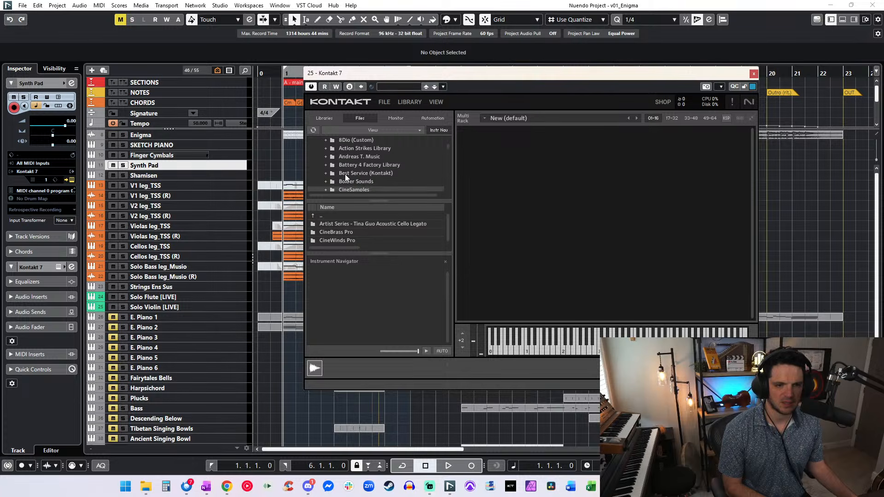
scroll(344, 174, down, 5)
click(349, 157)
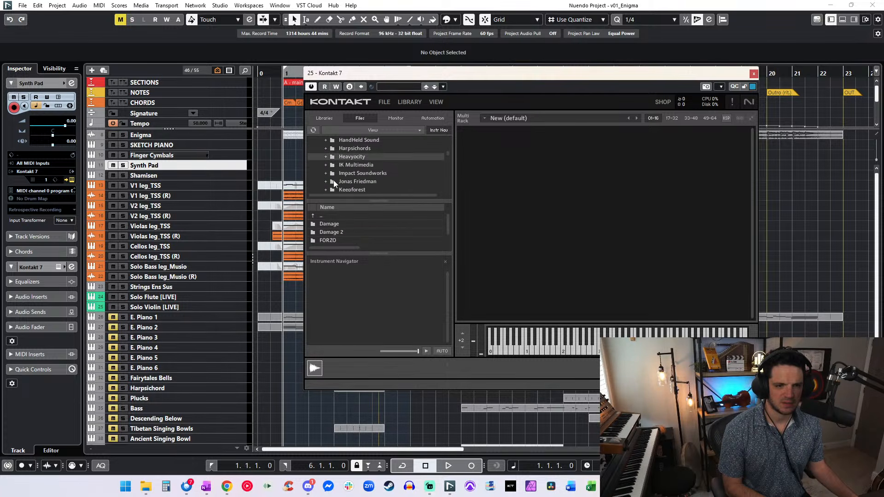
- Find the Gravity library and load [Eth] Ch1 Night Stalker from its Airy and Breathy pads, then close the Kontakt window
click(325, 118)
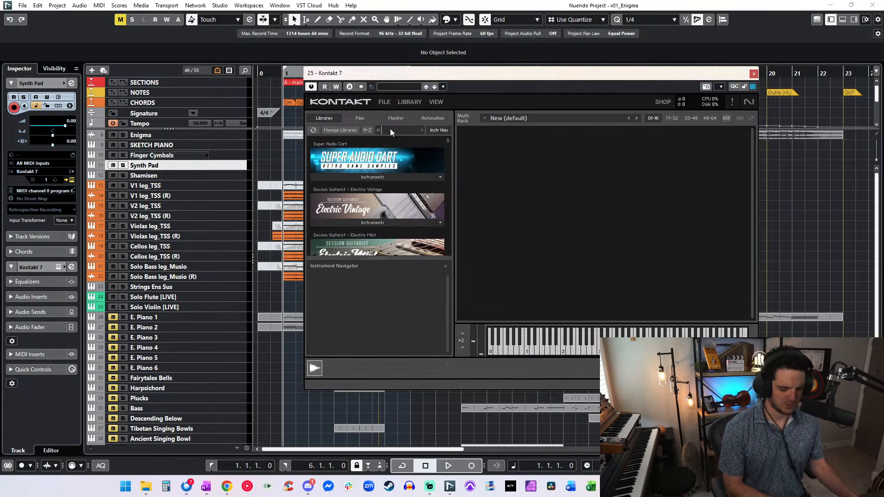
text(gravity)
click(360, 178)
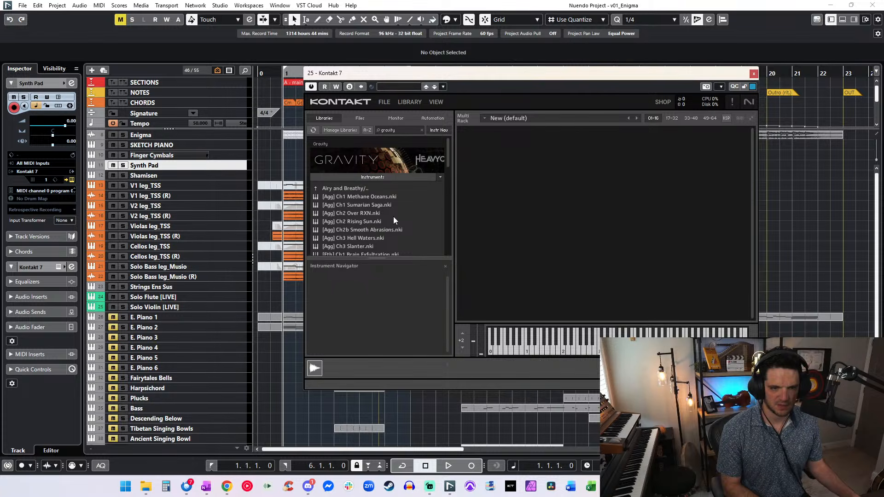
drag(404, 79, 377, 46)
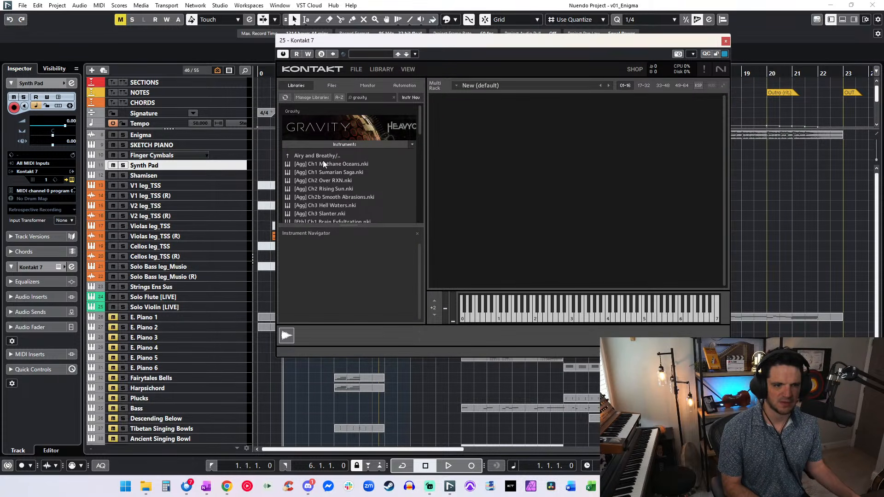
scroll(315, 180, down, 4)
drag(327, 155, 488, 163)
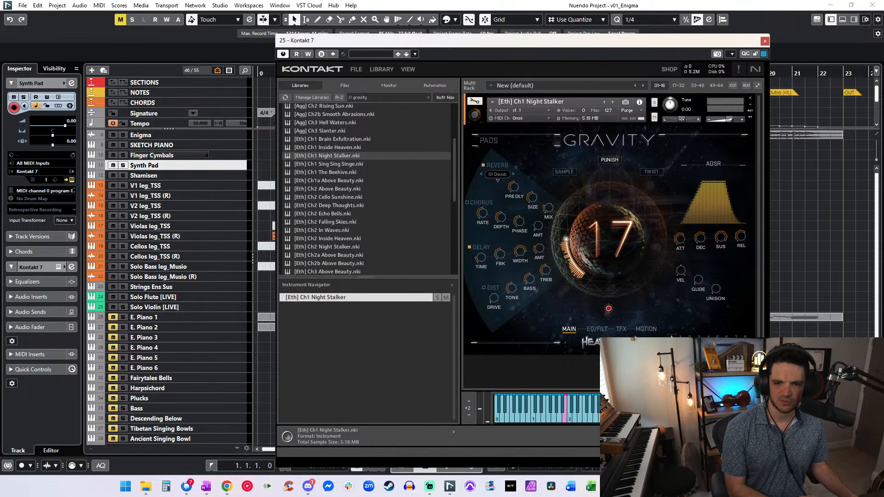
drag(559, 39, 485, 41)
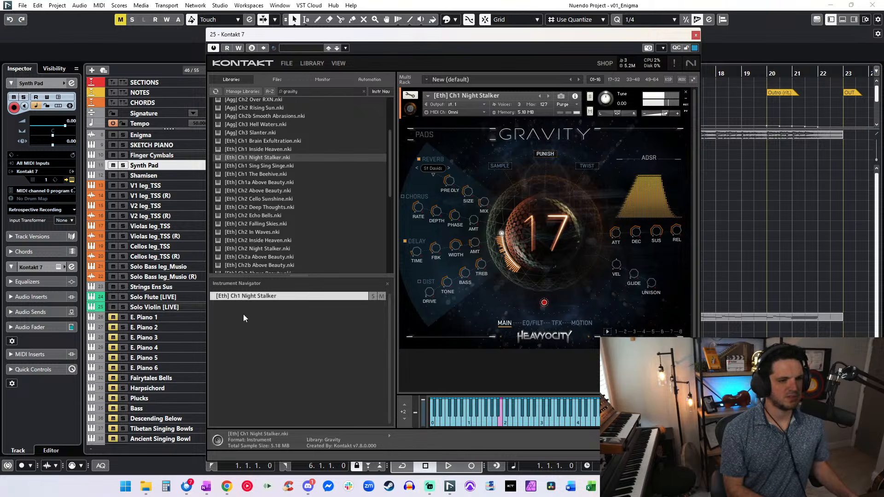
drag(293, 35, 0, 41)
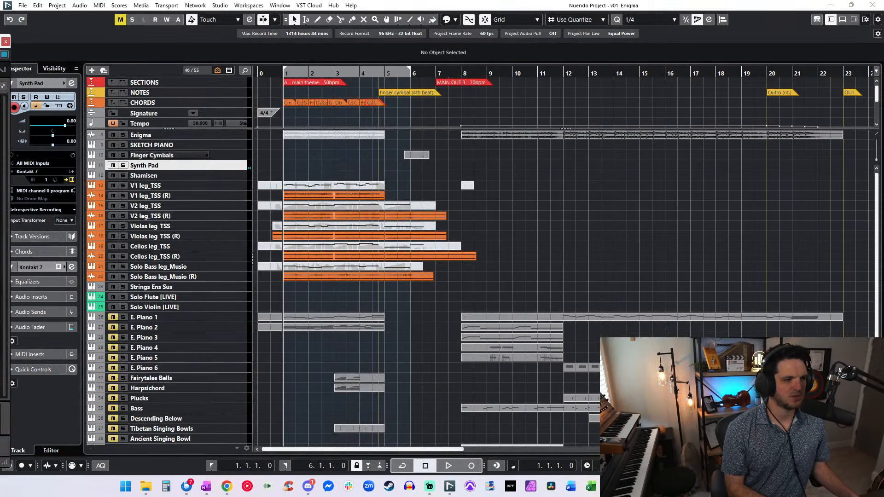
click(6, 42)
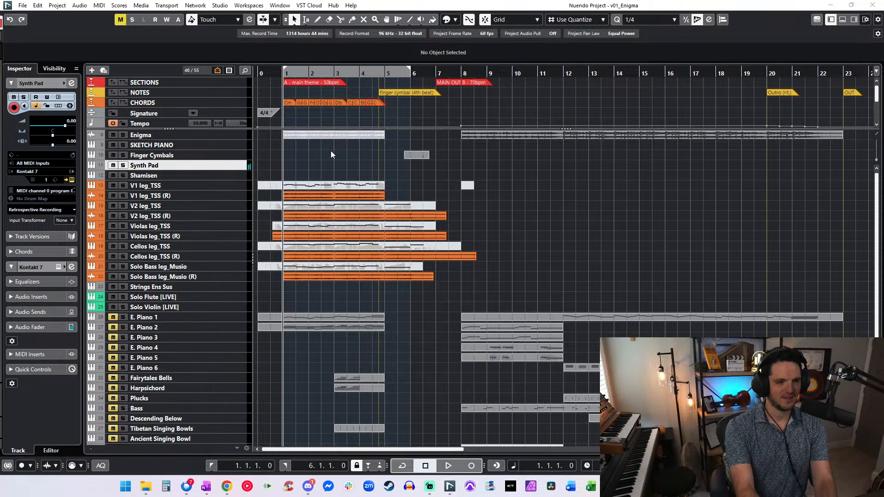
- Rename the Synth Pad channel as Synth Pad_Gravity in the MixConsole
key(h)
key(h)
key(h)
key(h)
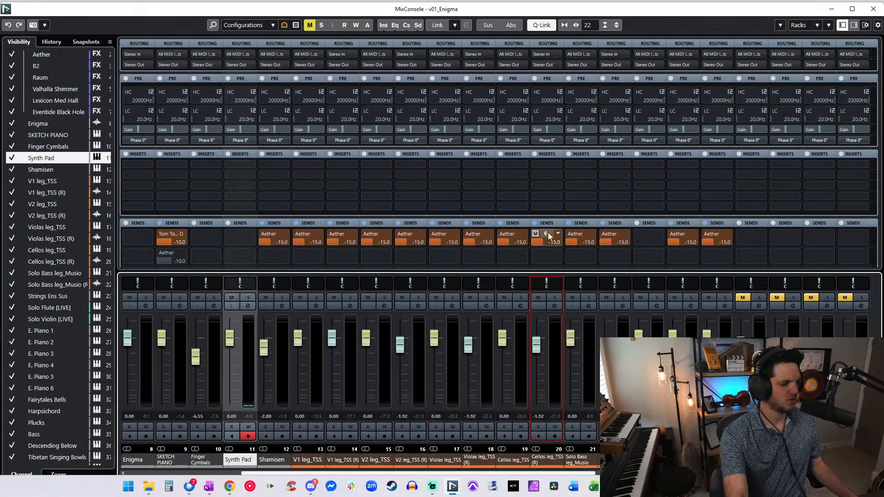
click(201, 459)
click(238, 460)
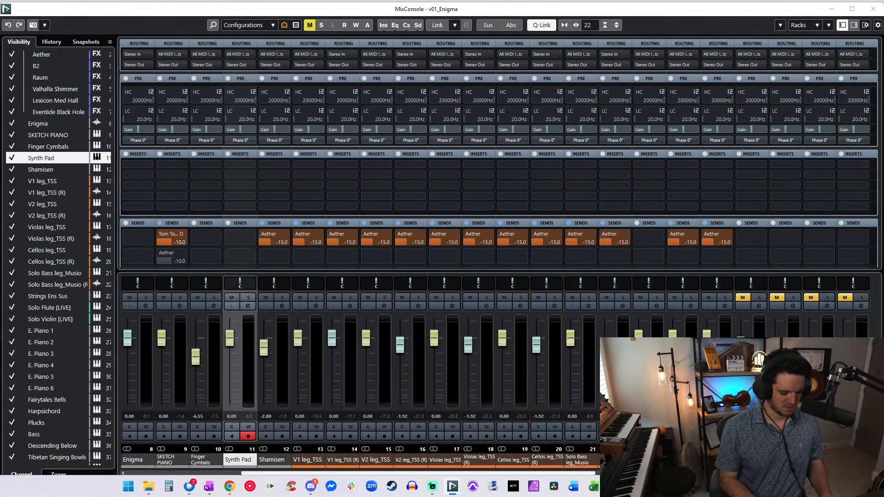
key(Return)
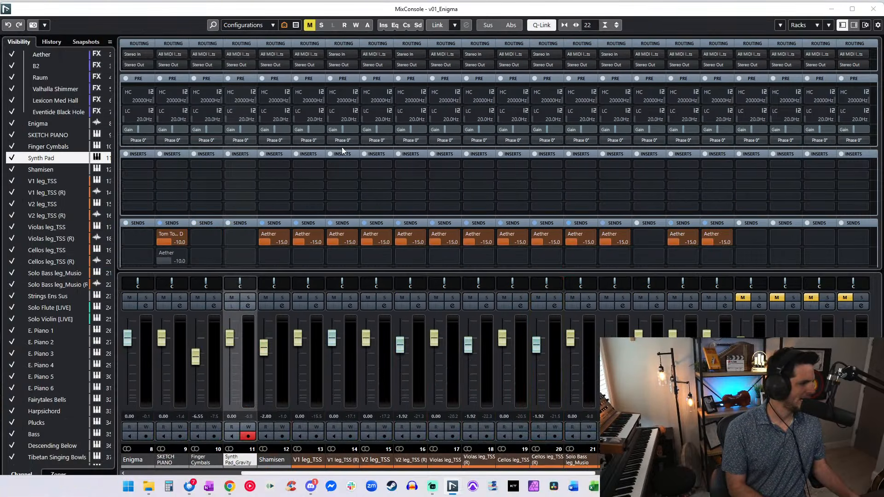
- Add a send to B2 at -10 dB on the Synth Pad_Gravity channel and open its Kontakt instrument
click(240, 237)
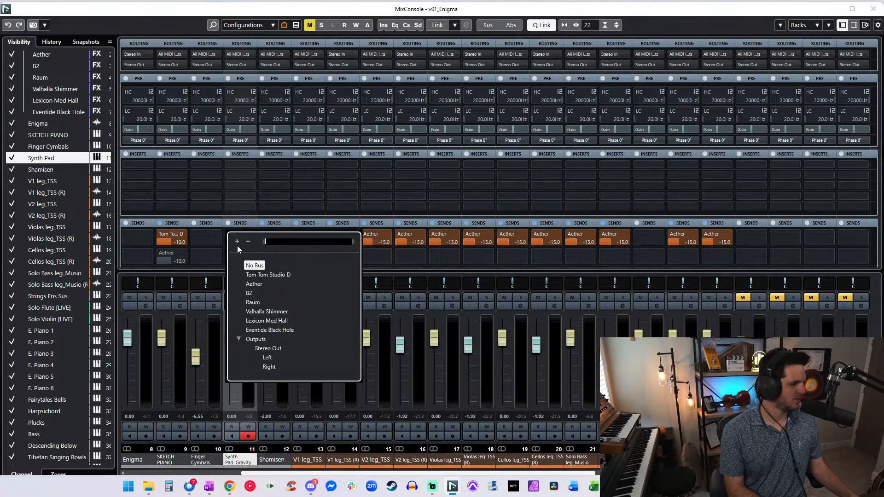
click(248, 294)
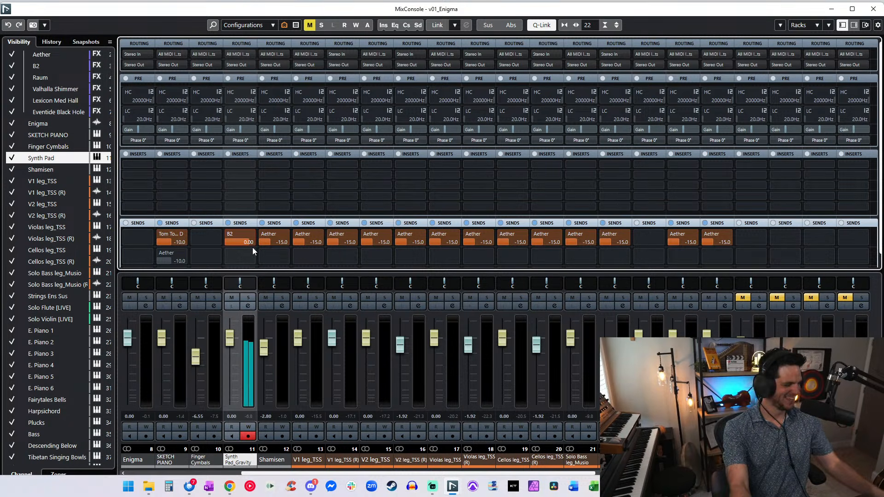
double_click(238, 235)
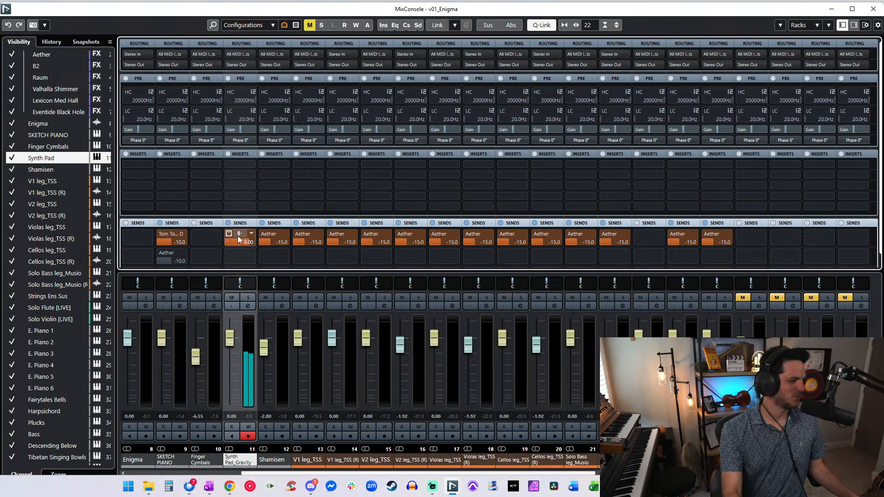
text(-10)
key(Return)
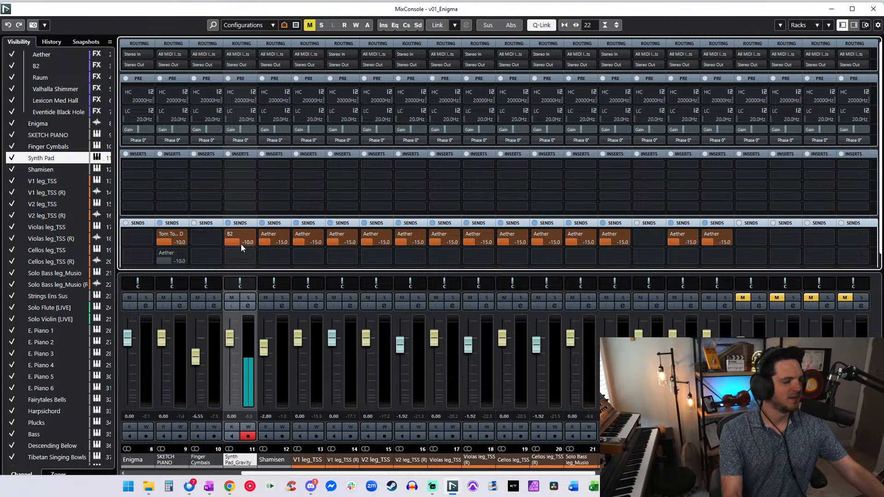
click(248, 306)
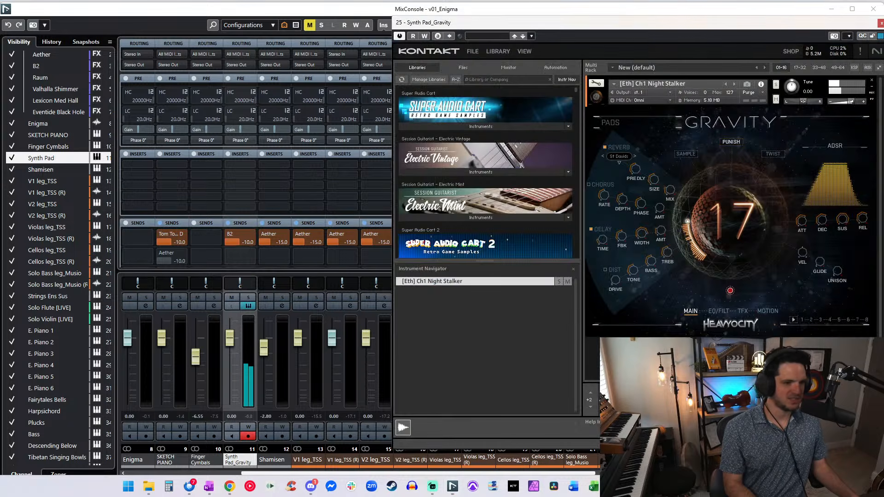
drag(756, 27, 581, 15)
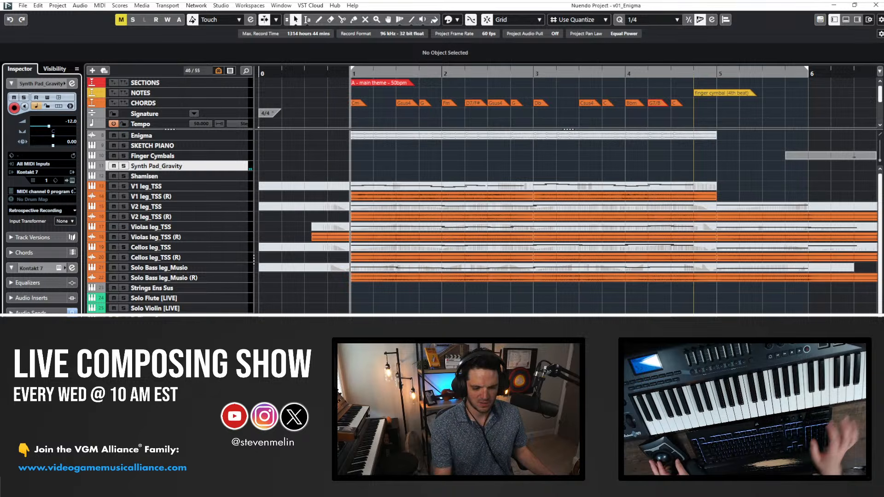
- Insert FabFilter Pro-Q on the Synth Pad_Gravity channel and set its analyzer to Pre-EQ
key(F3)
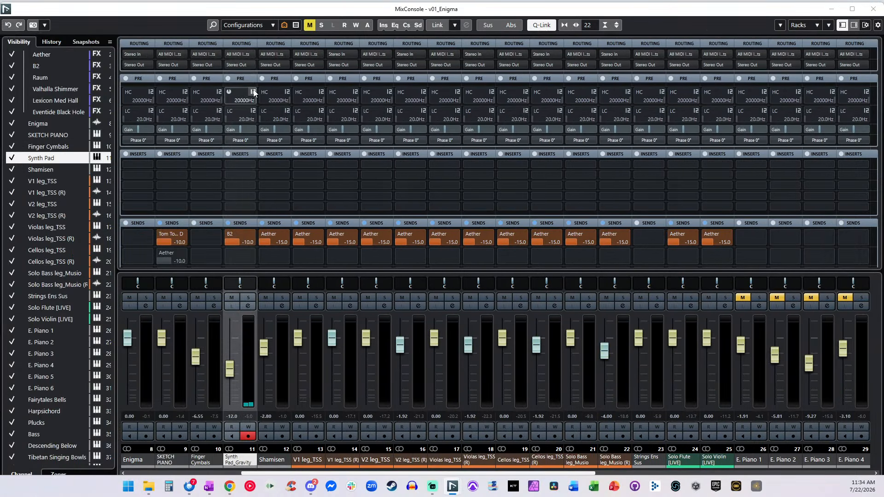
click(236, 164)
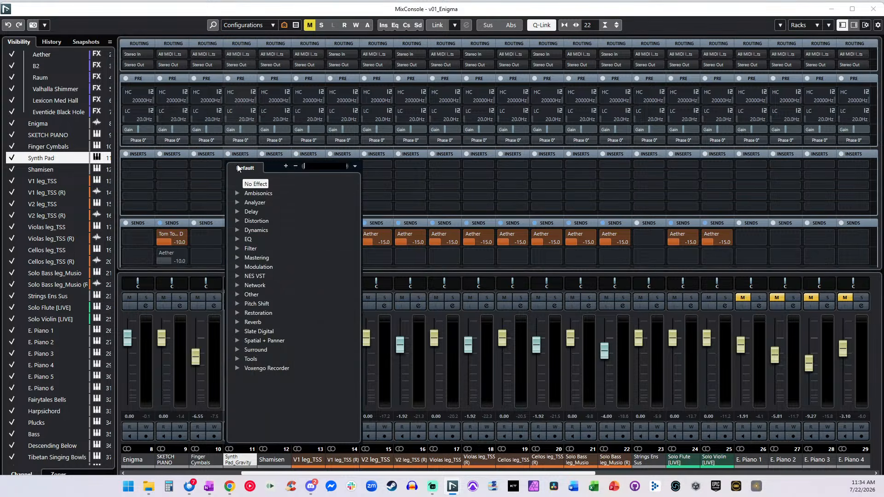
text(pro-q)
key(Return)
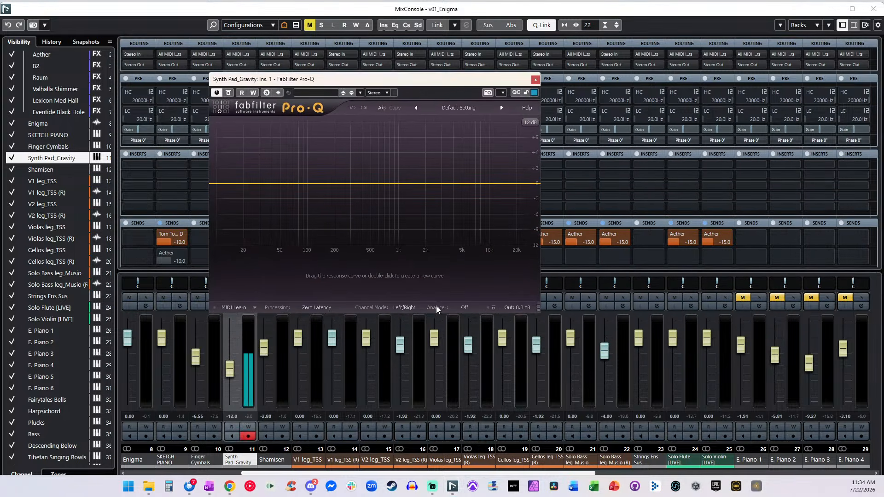
click(464, 307)
click(465, 325)
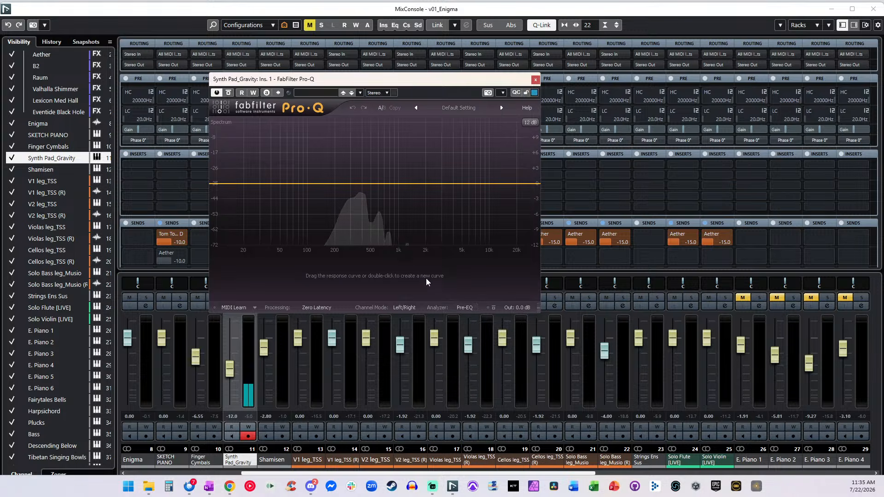
- Add a low cut just above 20 Hz and a high cut at about 15 kHz in Pro-Q
click(217, 184)
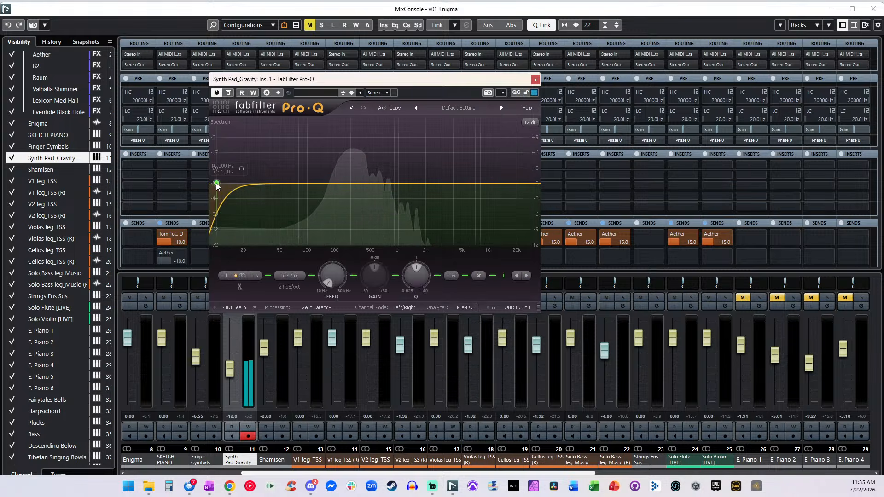
drag(216, 184, 246, 187)
drag(521, 183, 504, 183)
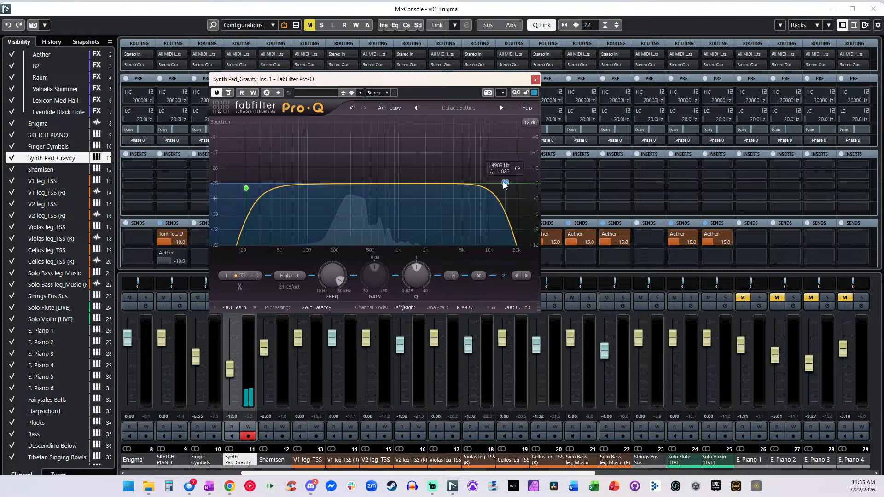
- Cut about 7.8 dB around 230 Hz and boost about 2.7 dB around 3.2 kHz with two bell bands in Pro-Q
drag(358, 183, 340, 224)
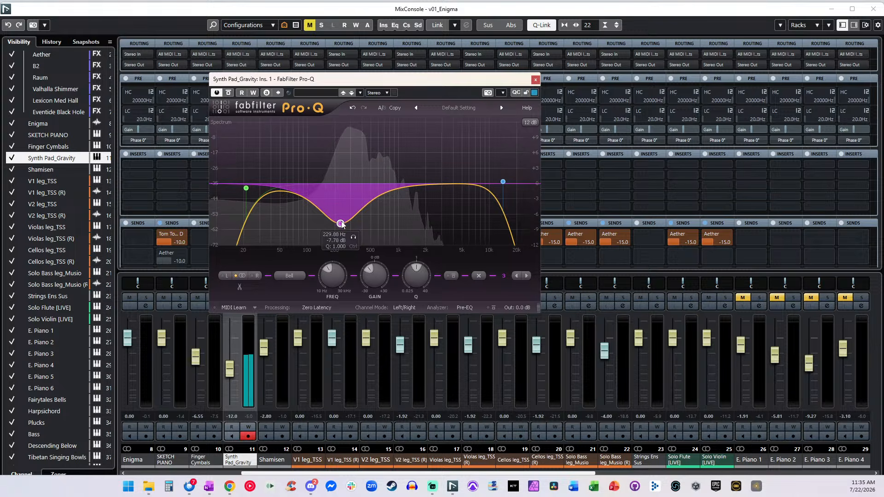
drag(446, 188, 446, 173)
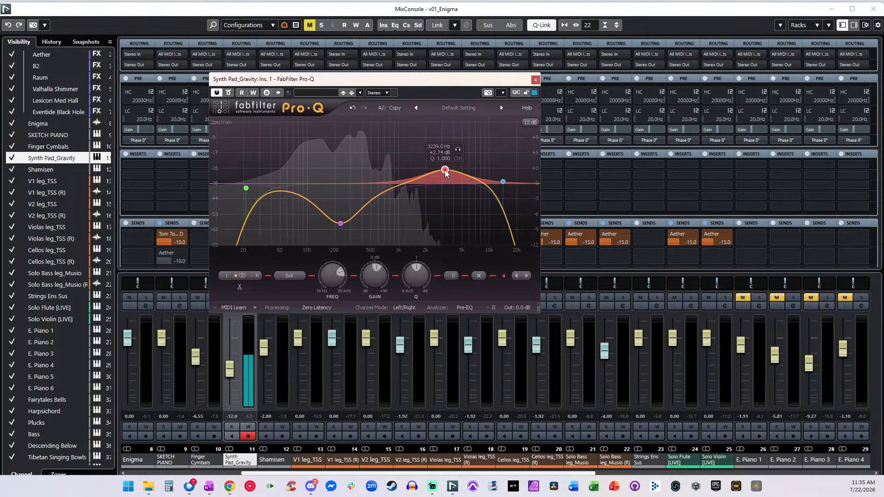
click(535, 80)
- Lower the Synth Pad_Gravity channel's volume to -16.1 dB
click(231, 372)
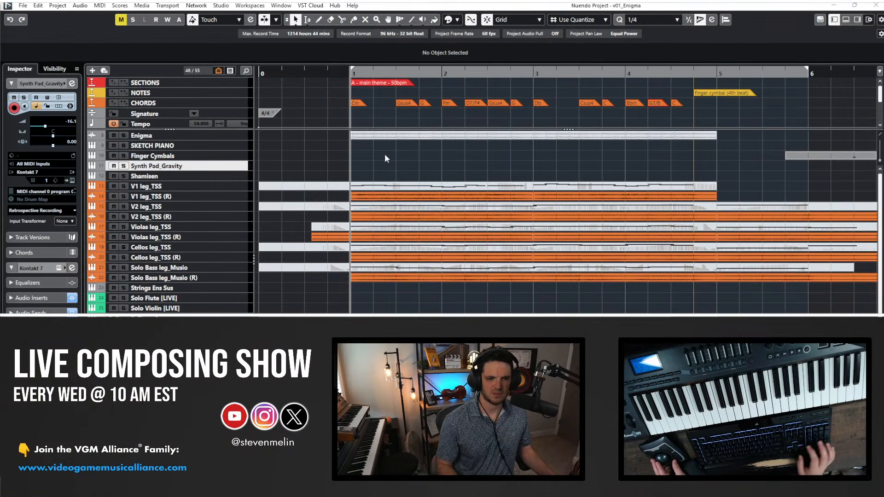
key(KP_Add)
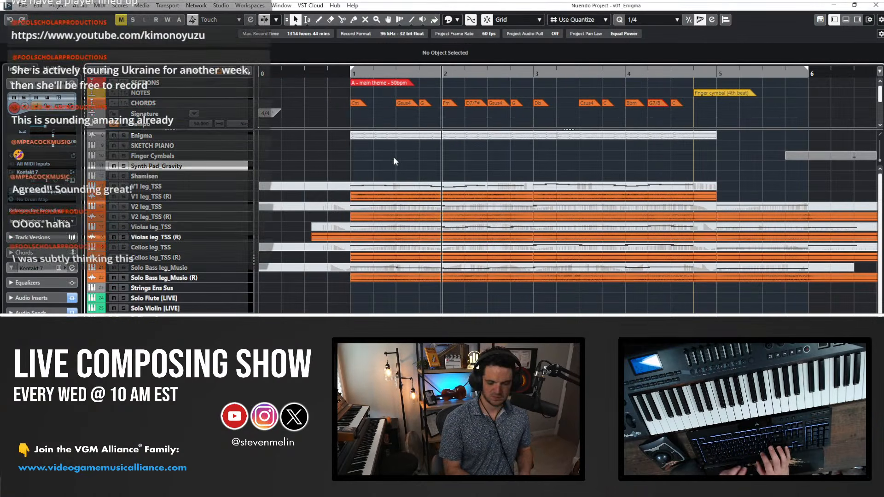
key(KP_Subtract)
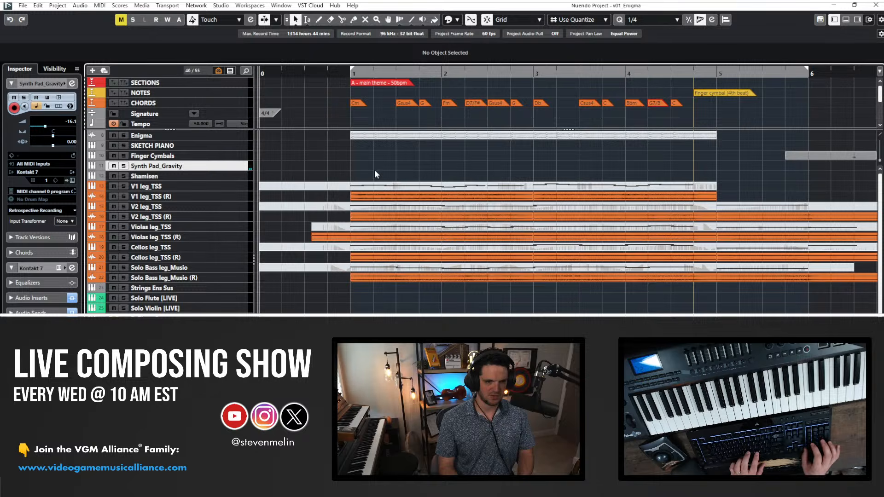
- Record a MIDI pad part on the Synth Pad_Gravity track through the main theme, stopping just before bar 7
key(space)
key(space)
key(KP_1)
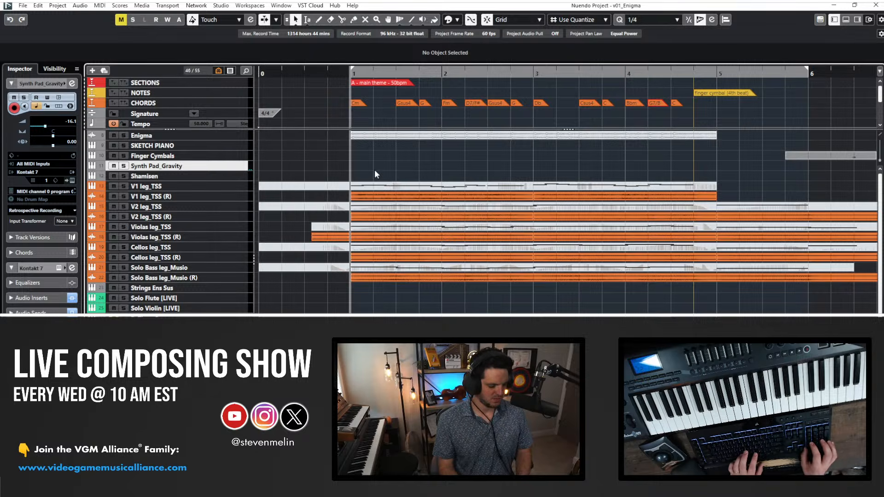
key(KP_Decimal)
key(KP_1)
key(KP_Decimal)
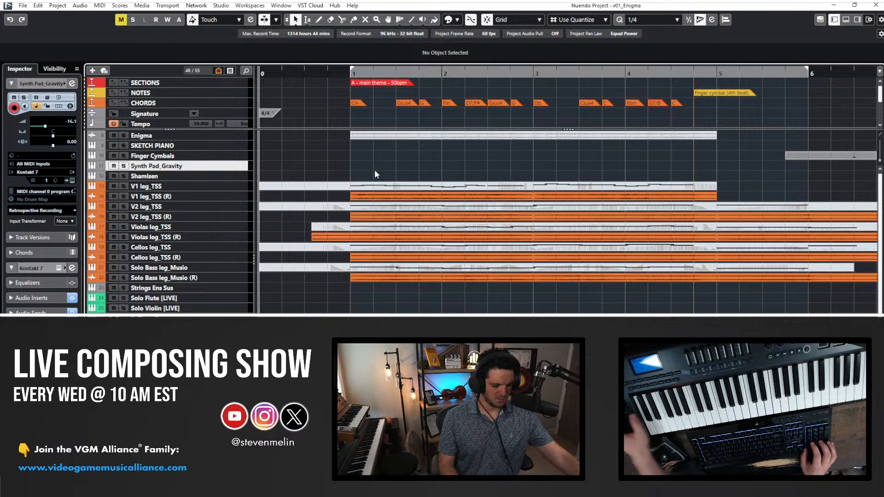
key(KP_Multiply)
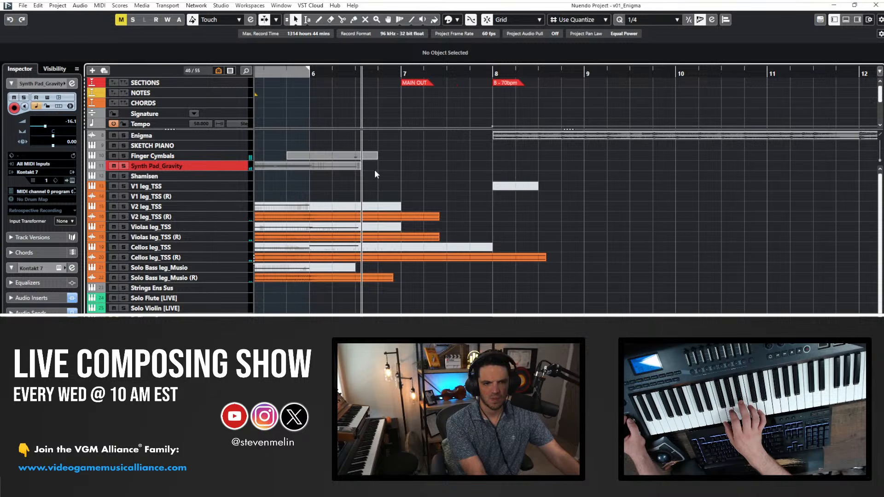
key(space)
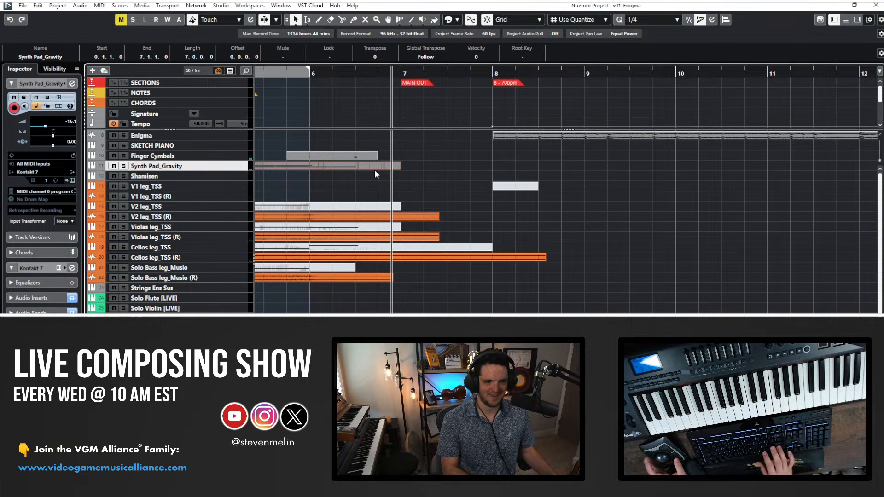
- Open the recorded Synth Pad_Gravity part for note editing and enlarge the editor to show the whole part
double_click(372, 167)
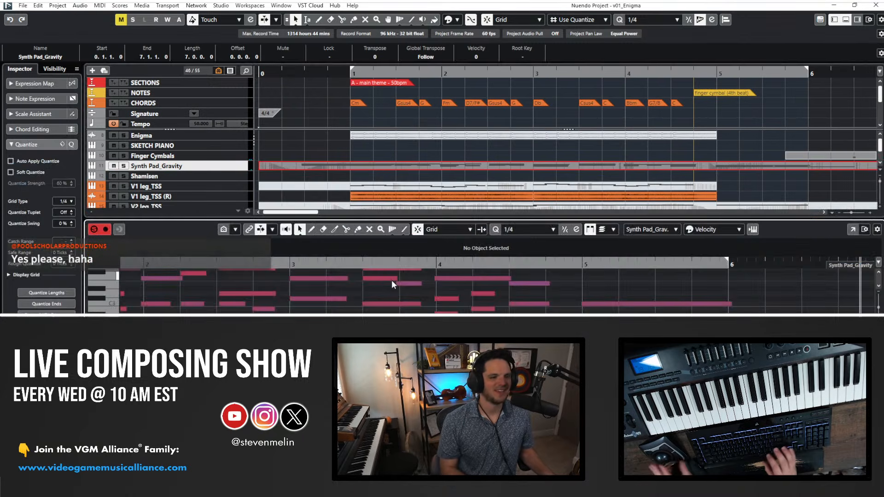
drag(408, 221, 405, 134)
scroll(387, 278, up, 2)
key(g)
key(g)
key(g)
key(g)
key(g)
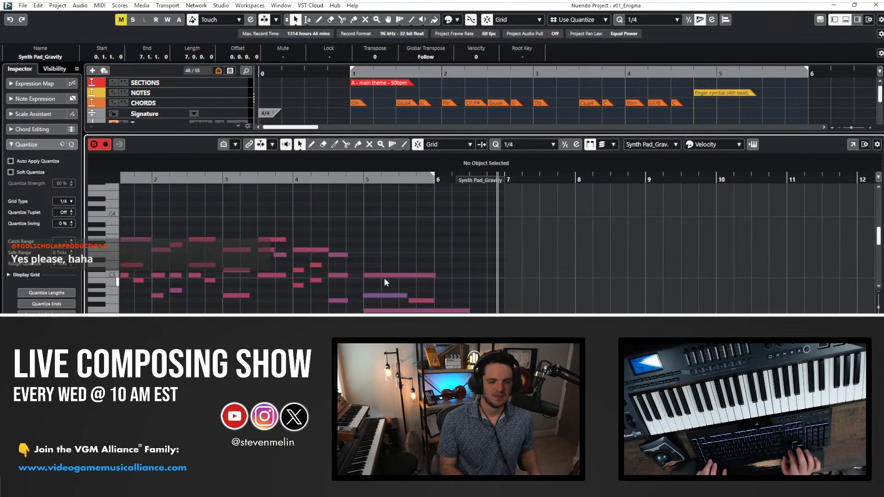
scroll(385, 281, left, 3)
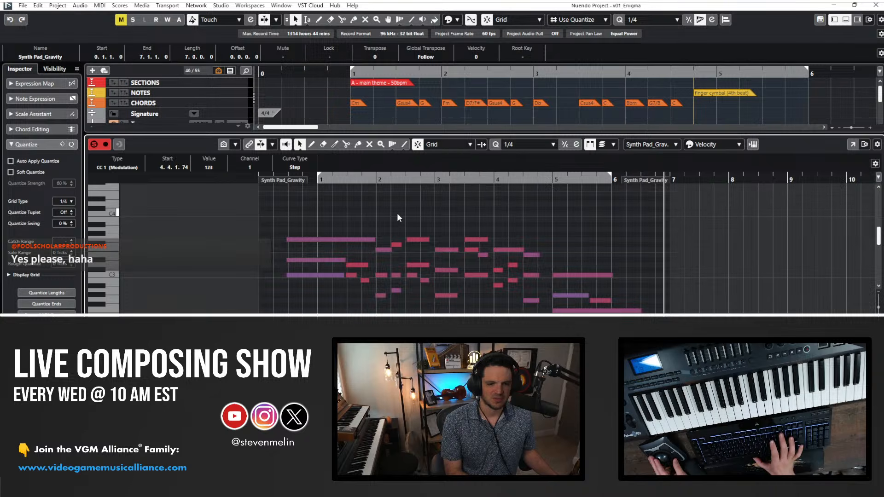
- Quantize the starts and lengths of all Synth Pad_Gravity notes to the 1/4 grid
key(ctrl+a)
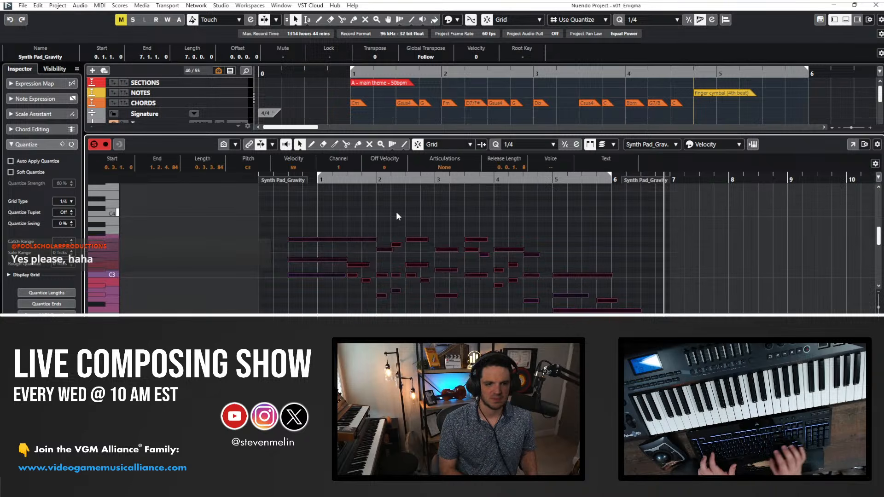
key(h)
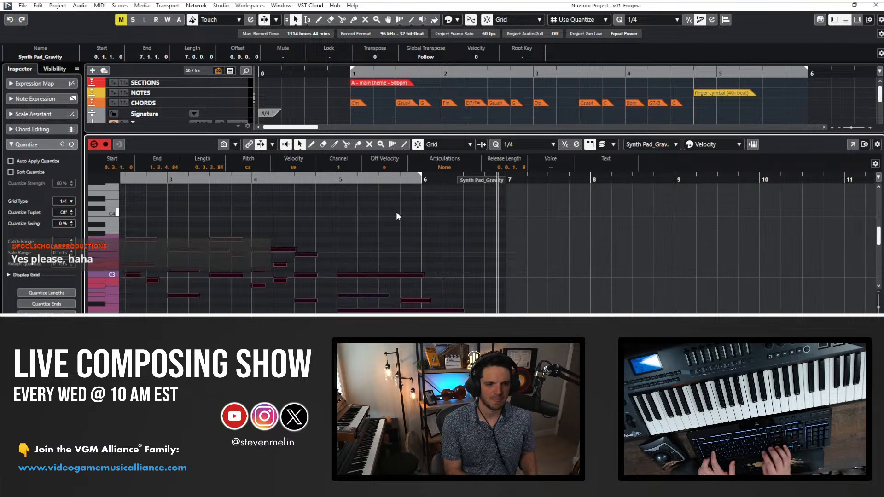
key(shift+q)
scroll(397, 213, left, 4)
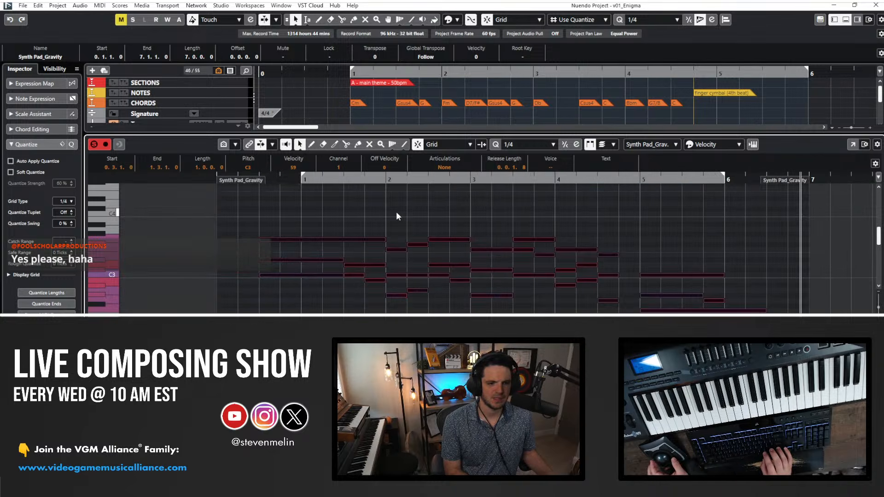
- Extend the three notes of the pad's opening chord back to the start of the part, and close the note editor
key(KP_1)
key(space)
drag(258, 221, 272, 279)
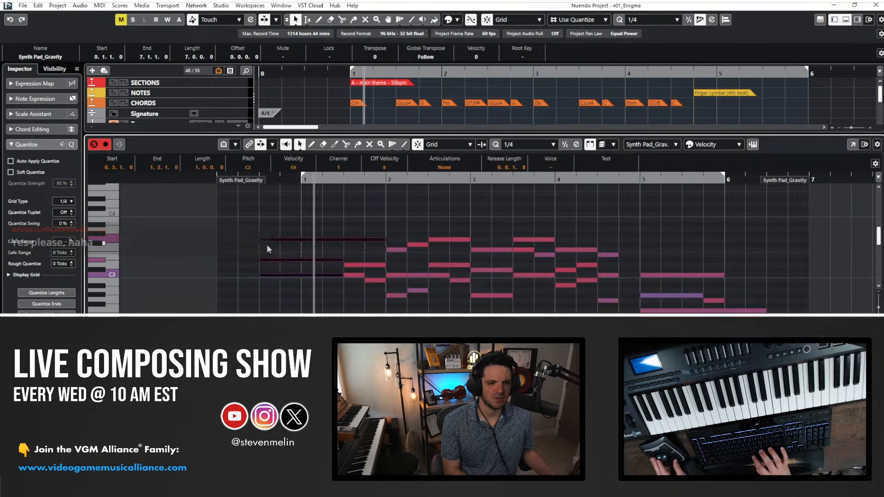
drag(211, 243, 211, 243)
click(211, 311)
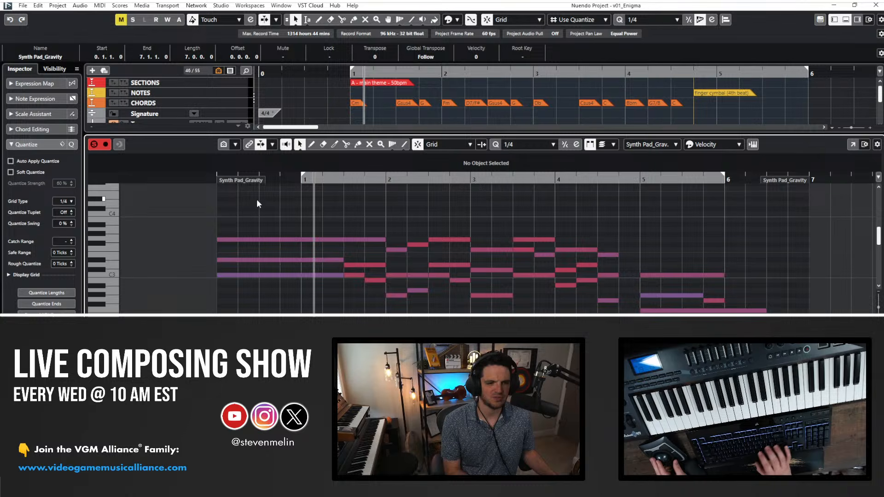
key(Return)
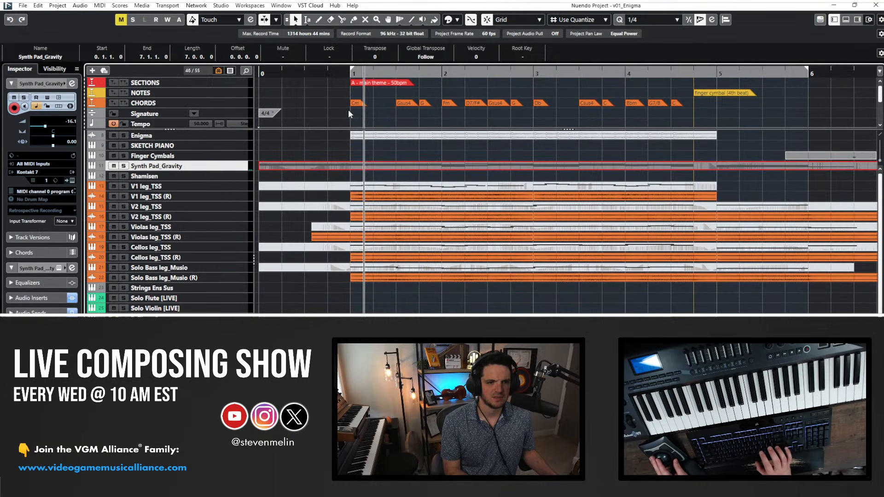
click(366, 116)
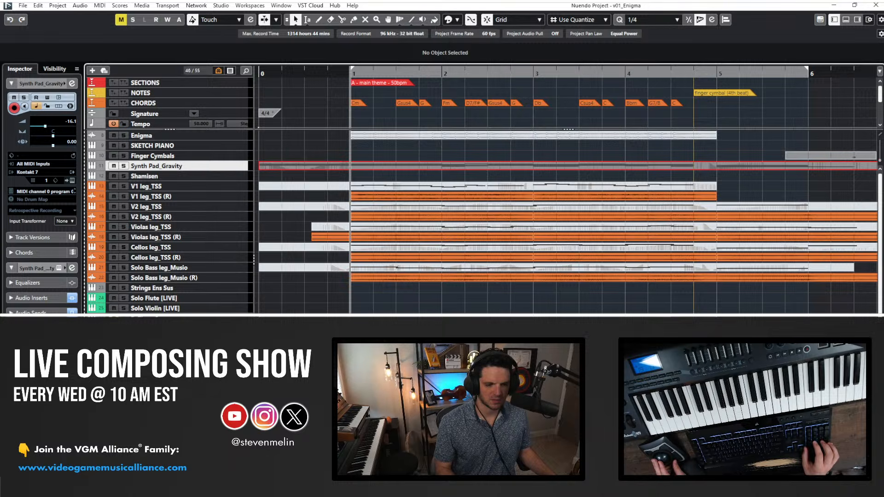
- Set the locators from bar 0 to bar 1 and insert that range as silence across the project
key(shift+r)
text(2)
key(Return)
key(shift+l)
text(0)
key(Return)
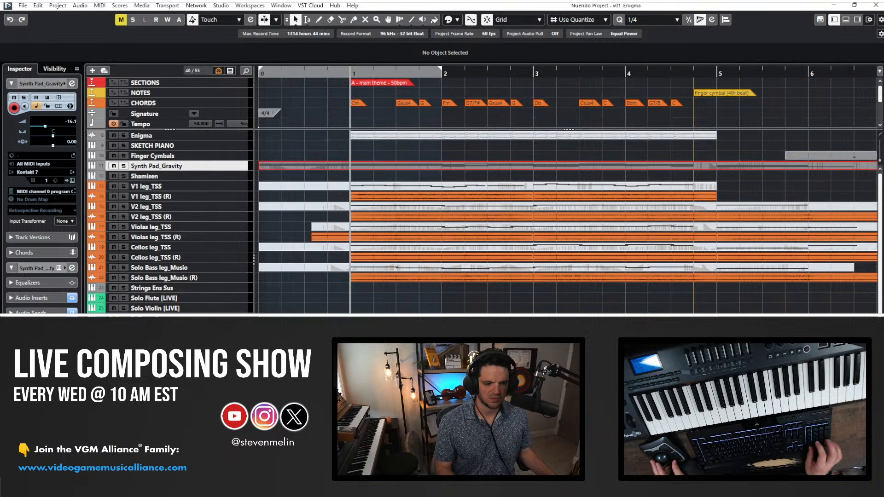
key(shift+r)
text(1)
key(Return)
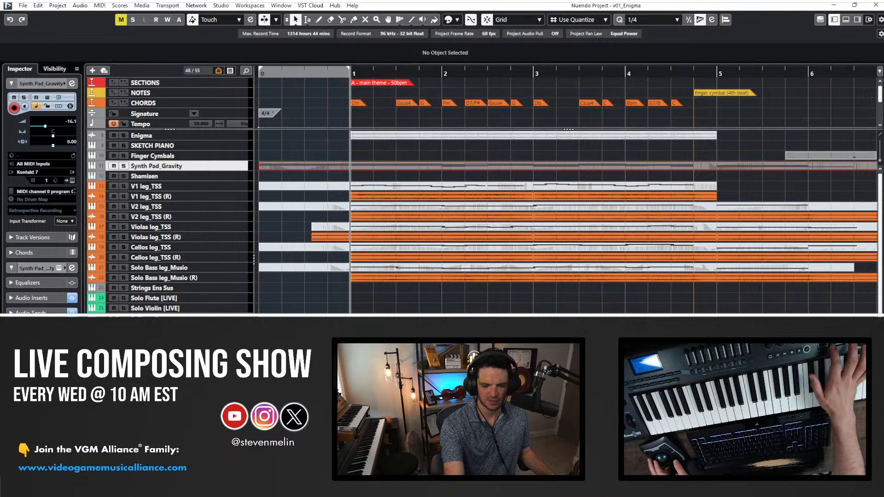
key(ctrl+shift+e)
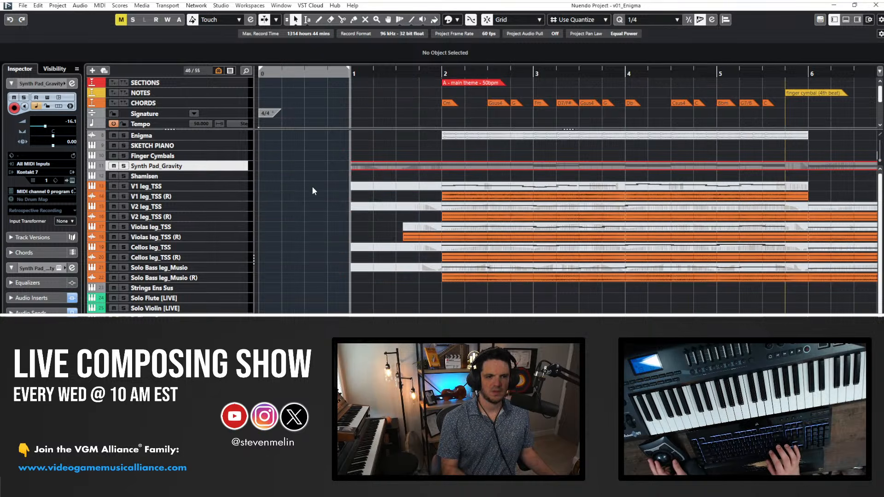
- Add a marker named "SYNTH PAD FADE IN" at bar 1 on the NOTES marker track
click(462, 85)
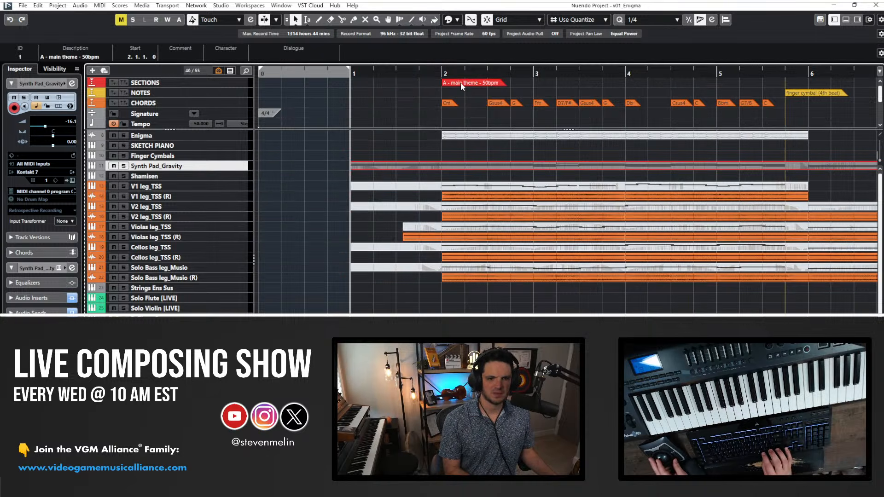
key(KP_Add)
key(KP_Subtract)
key(shift+Insert)
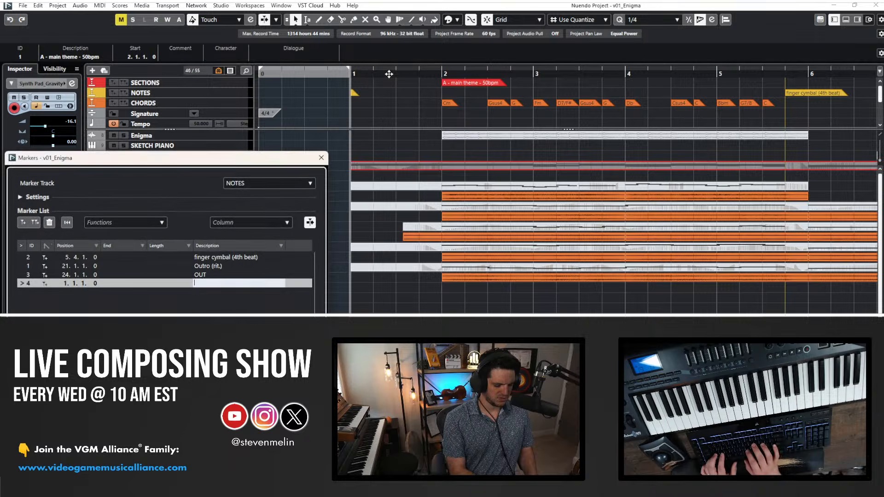
text(SYNTH FADE IN)
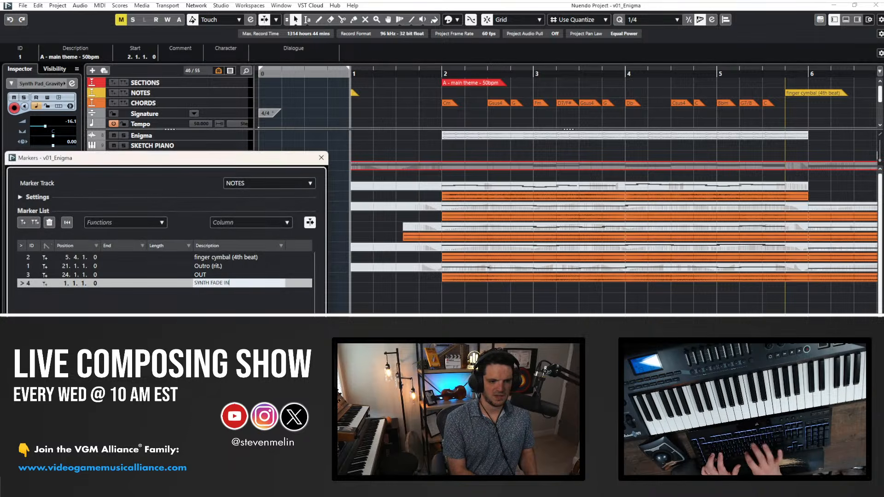
key(Return)
click(321, 157)
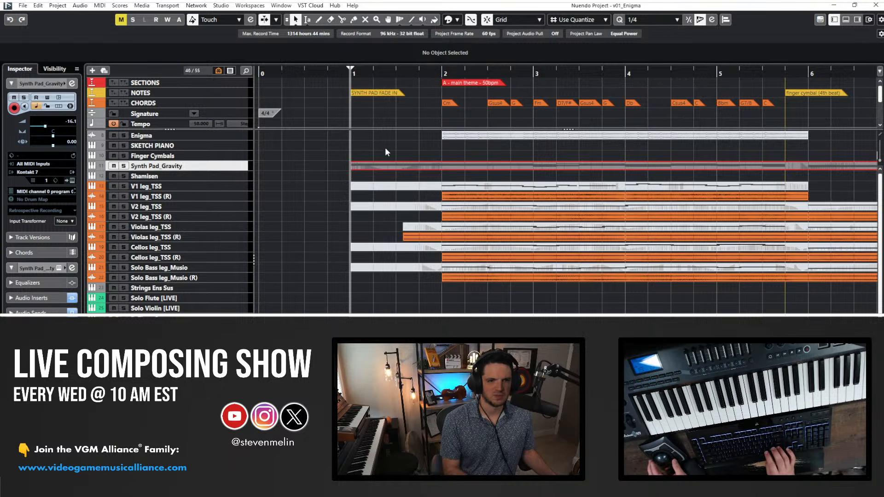
- Replace the pad's opening modulation data with a CC 1 curve rising from 0 at bar 1 to 127 at bar 2
scroll(383, 150, right, 10)
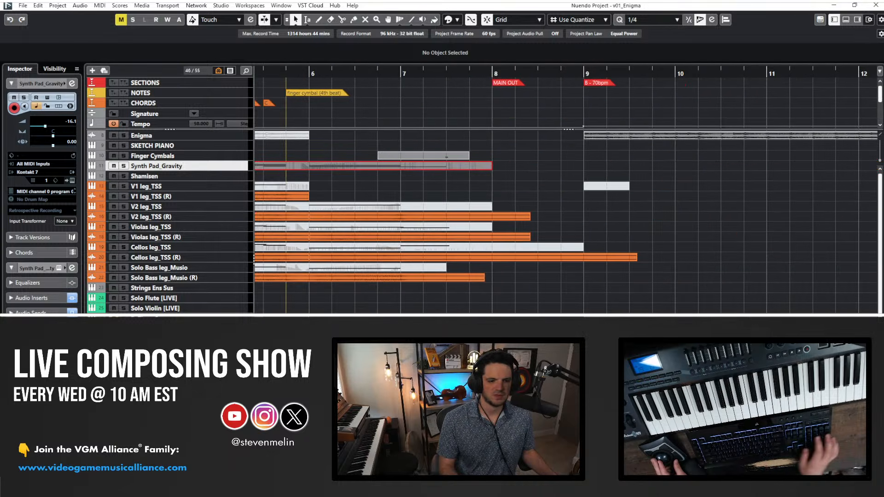
scroll(369, 186, left, 10)
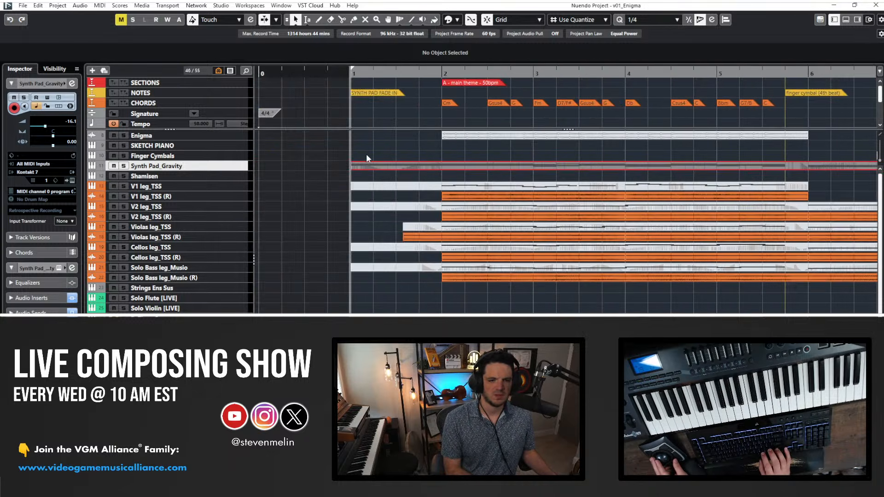
double_click(369, 166)
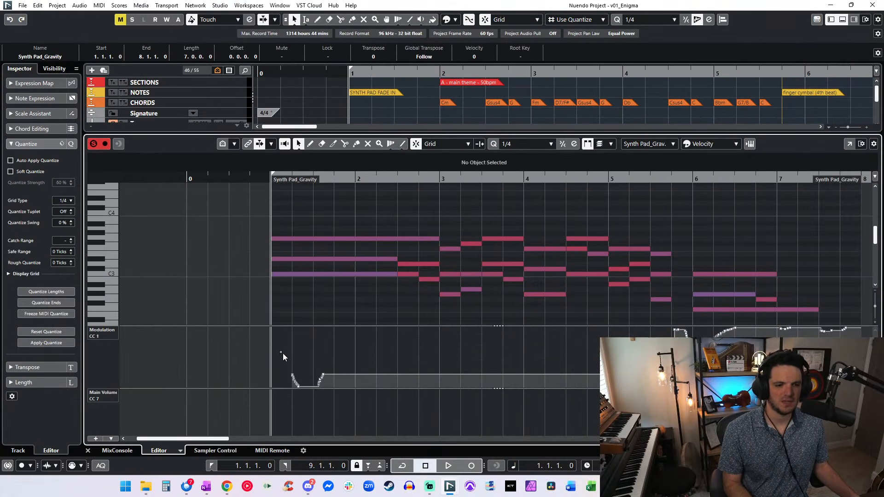
drag(281, 352, 350, 388)
key(Delete)
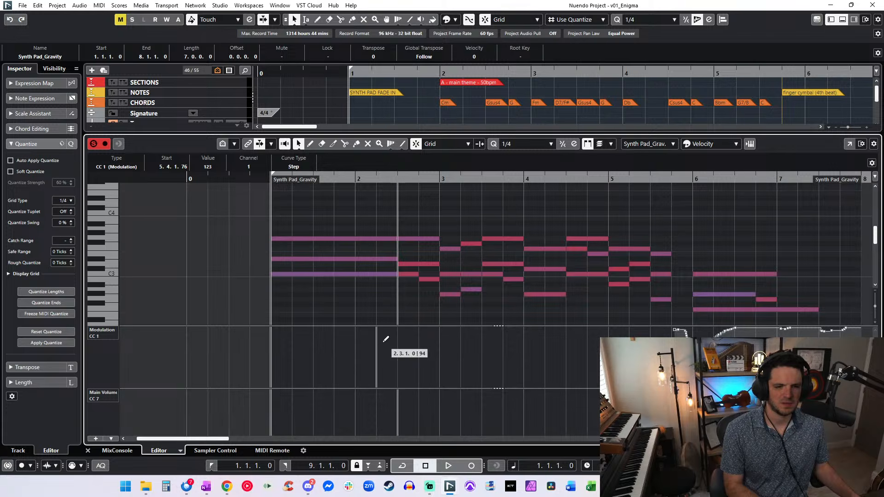
click(362, 329)
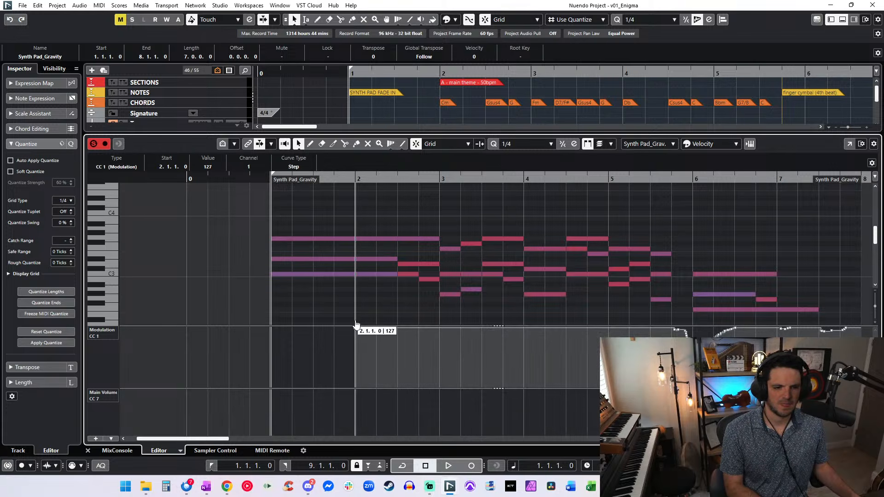
click(313, 342)
drag(313, 342, 314, 372)
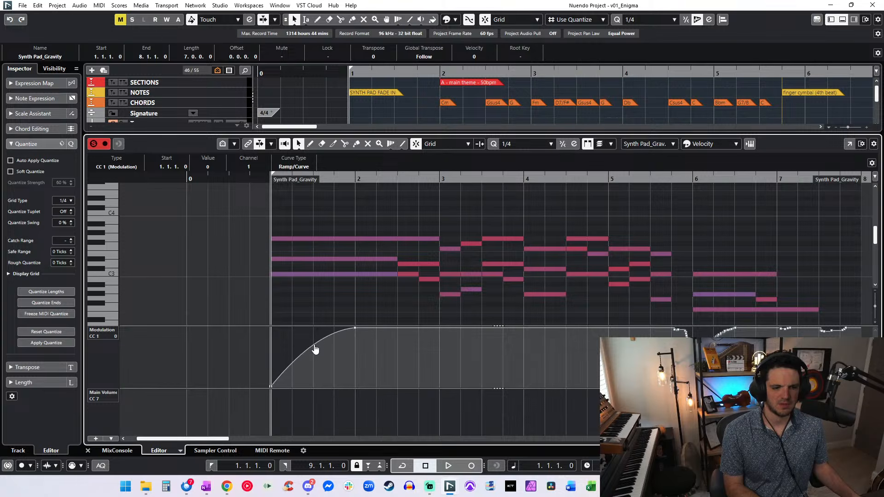
- Audition the pad's fade-in, set the Synth Pad_Gravity channel volume to -14 dB, and play the theme again from bar 1
key(space)
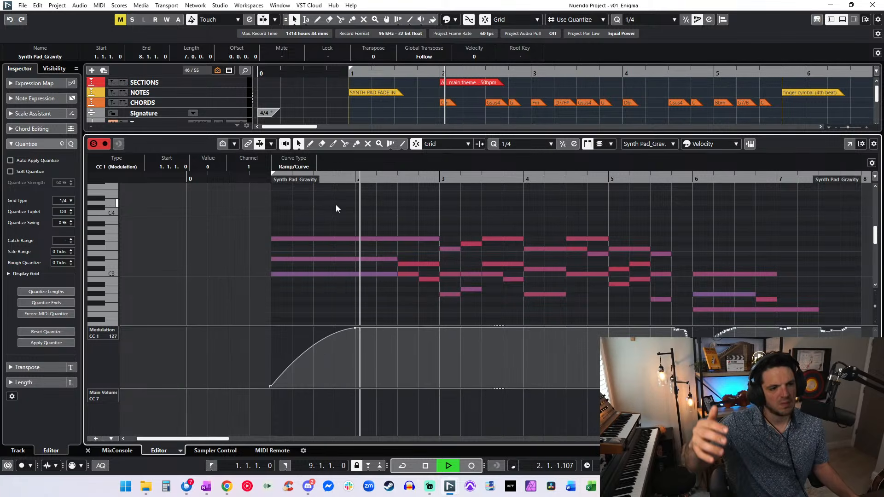
key(space)
key(ctrl+e)
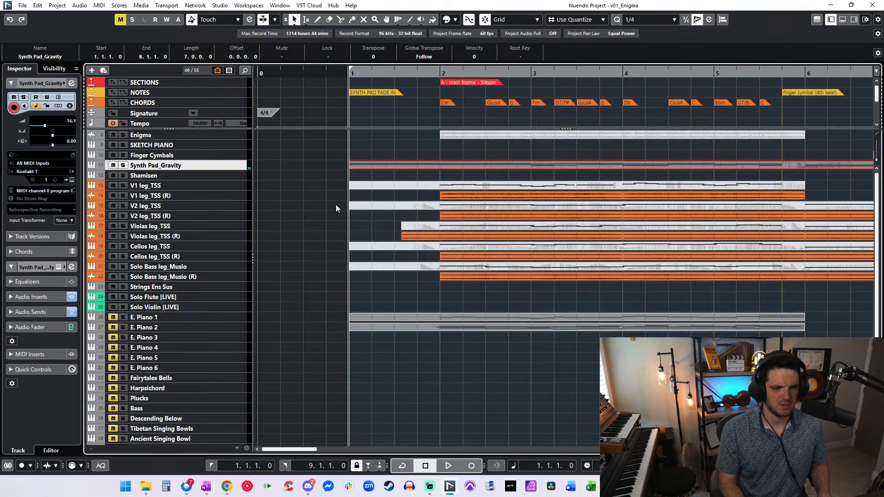
double_click(71, 121)
text(-14)
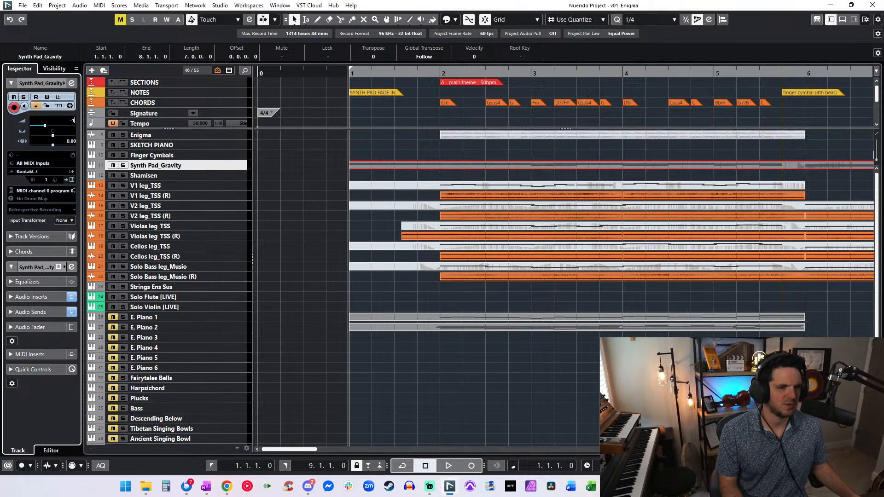
key(Return)
key(space)
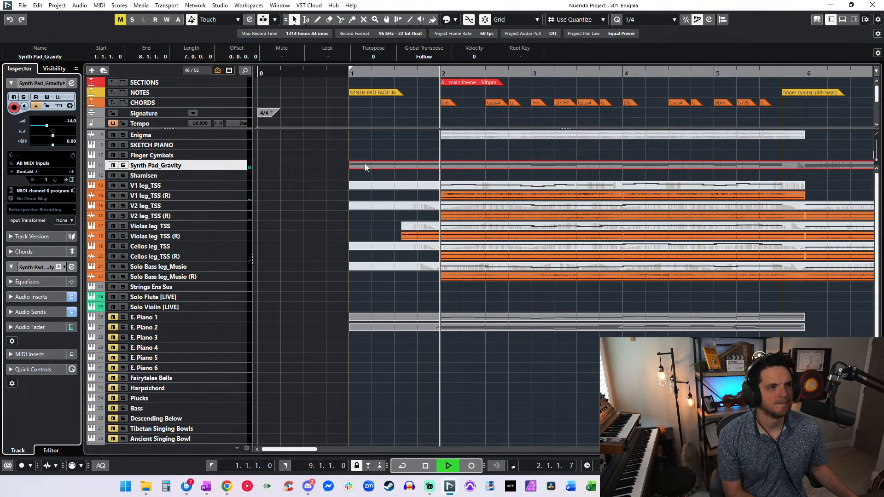
key(f)
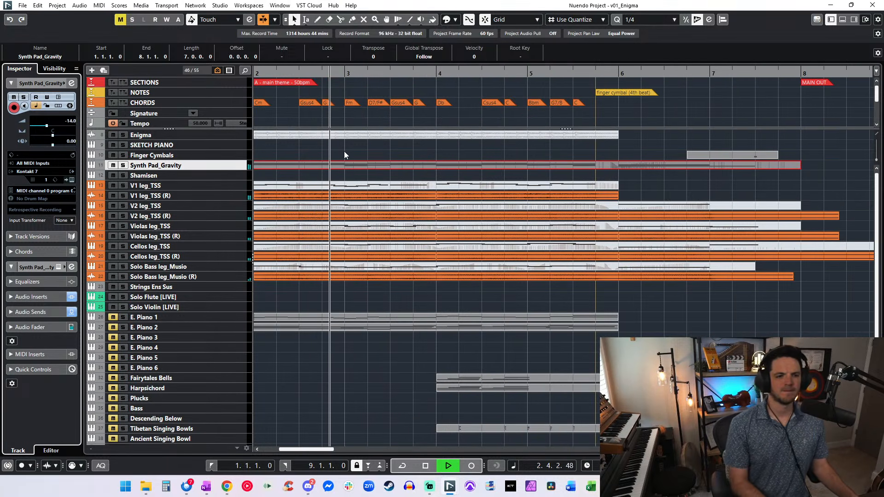
- Replace the pad's recorded modulation dip around bar 6 with a smooth curve starting at 5.4, dipping to 77 at bar 6 and rising back
double_click(328, 163)
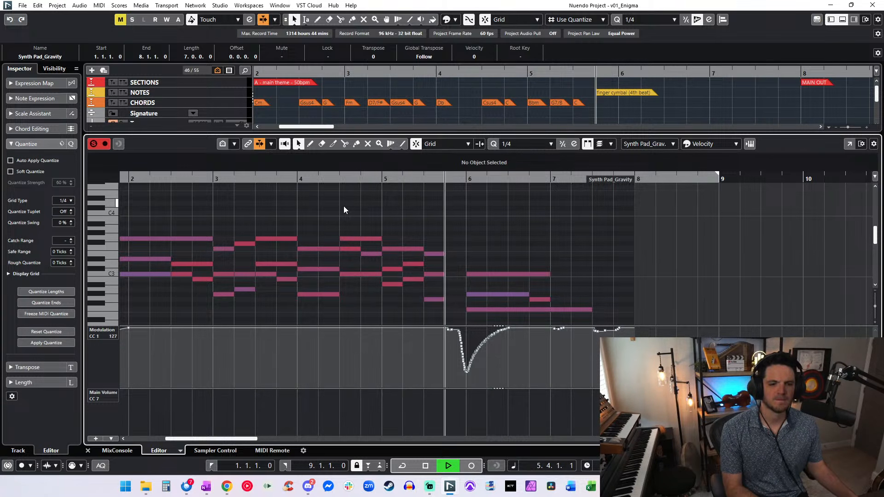
key(space)
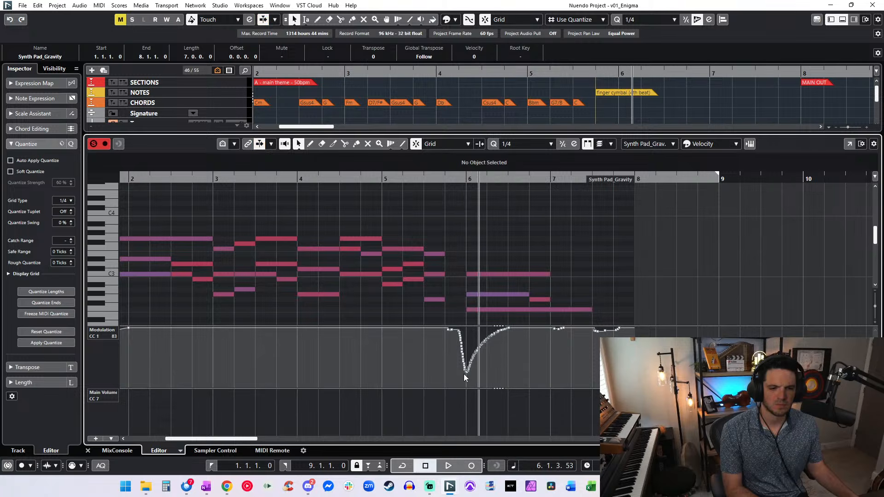
drag(430, 331, 430, 328)
key(Delete)
alt+click(466, 338)
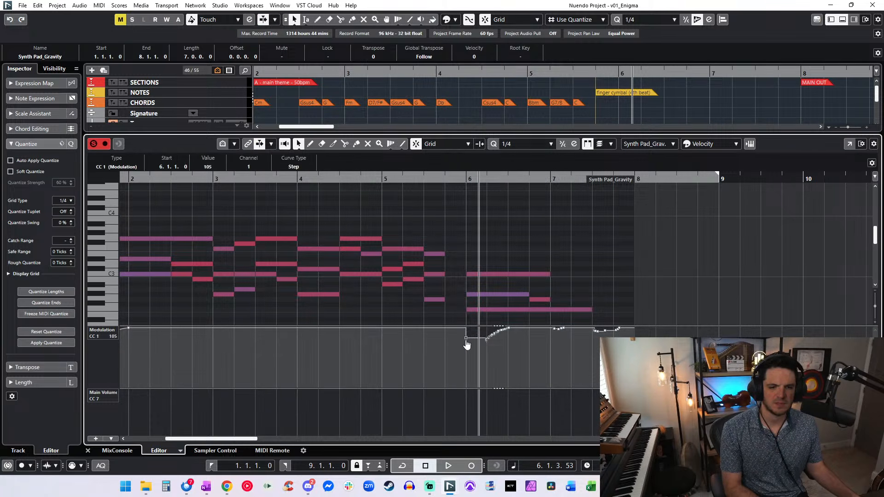
alt+click(446, 328)
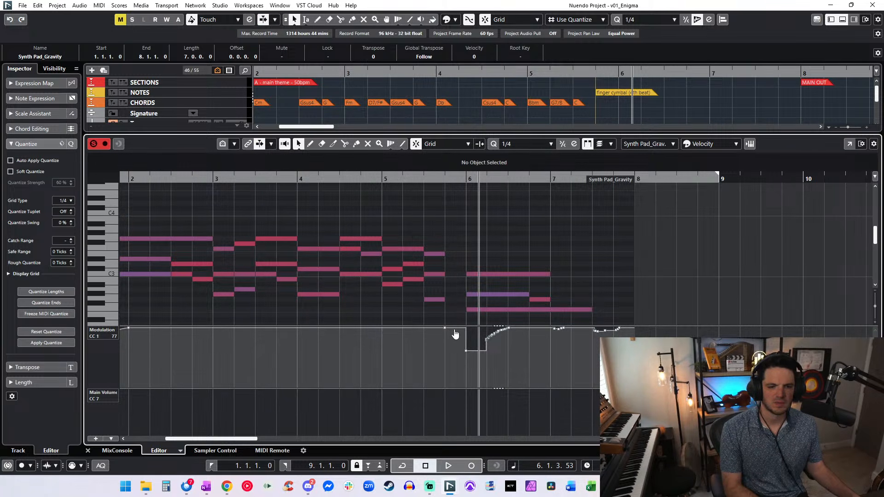
drag(492, 355, 476, 336)
key(Delete)
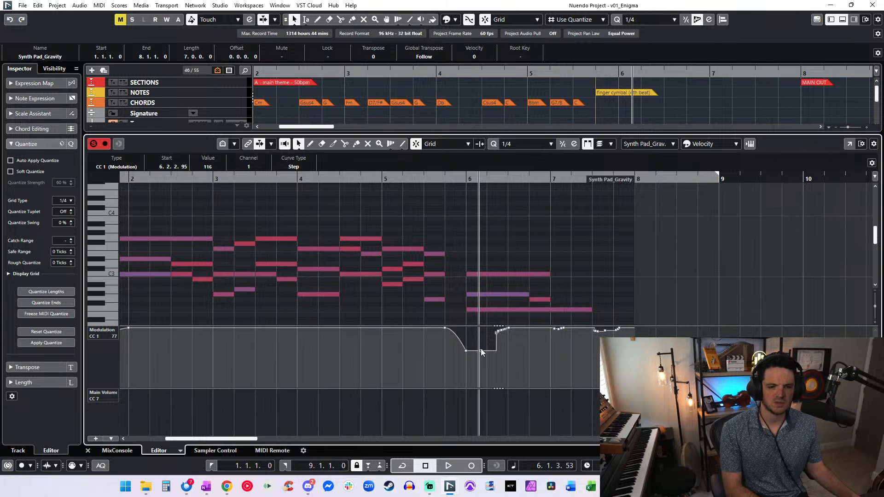
- Play back from bar 5 and move the inner-voice note change in bar 6 to beat 3, making the G2 note two beats long
click(384, 178)
key(space)
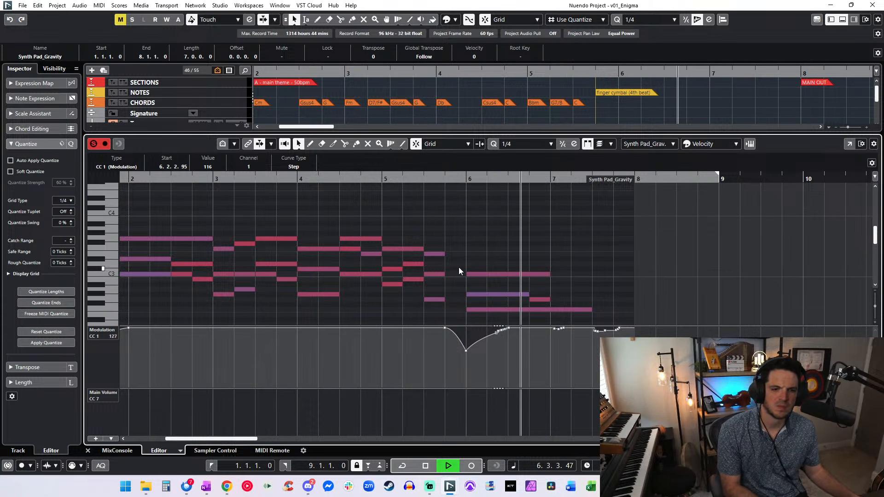
drag(527, 295, 515, 297)
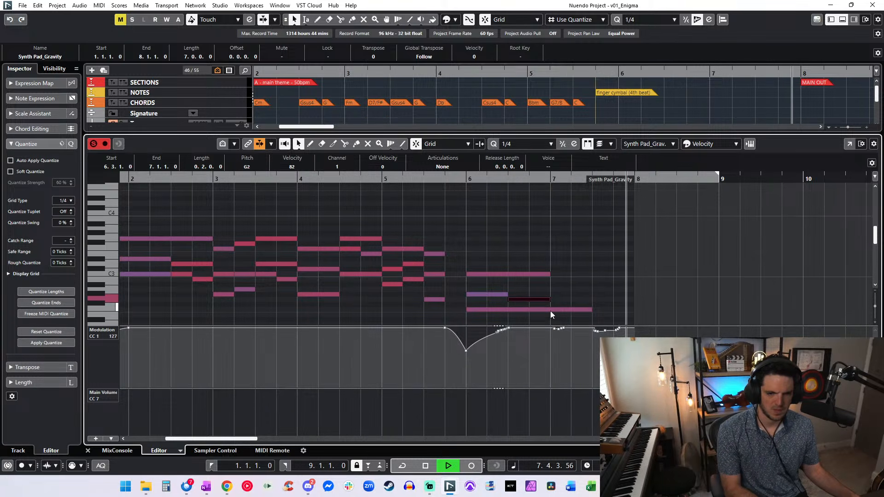
- Delete the pad's stray modulation points from bar 7 onward and play back the chord change into bar 6
key(KP_Subtract)
key(KP_Subtract)
drag(635, 353, 539, 304)
key(Delete)
key(KP_Subtract)
key(KP_Subtract)
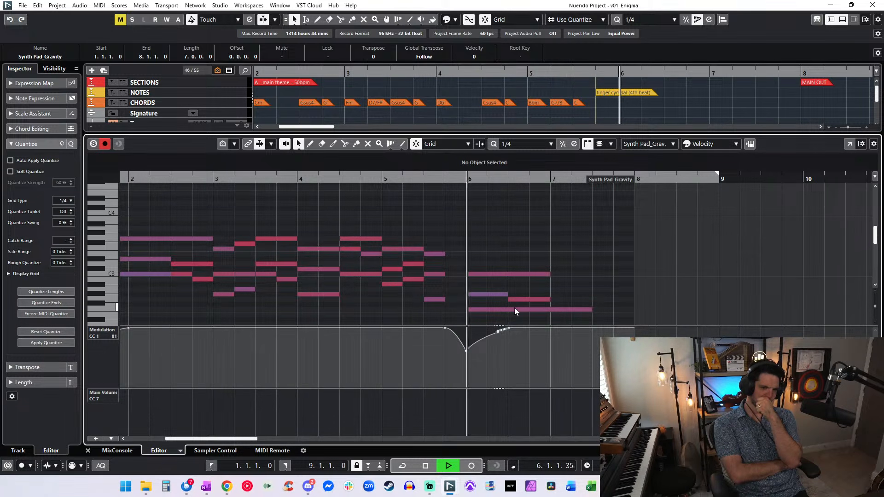
key(space)
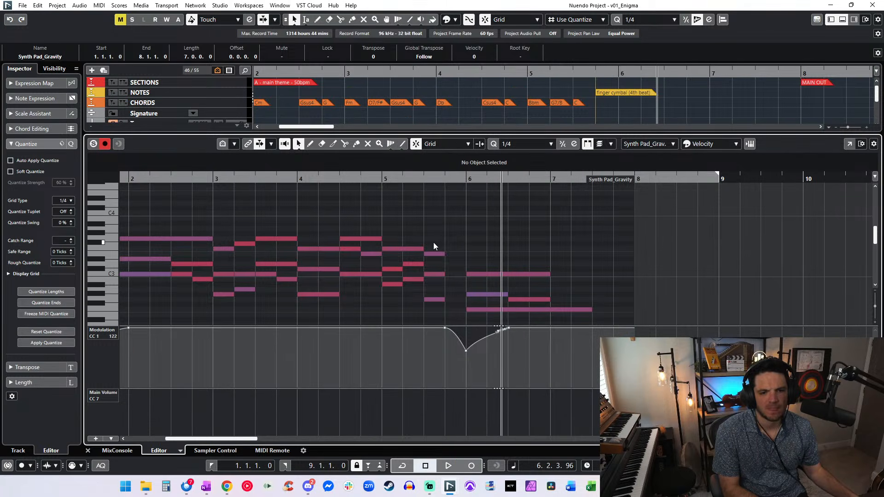
- Try lengthening the last bar 5 chord's notes by half a beat, audition it, and restore their one-beat length
drag(428, 317, 429, 317)
drag(446, 254, 455, 254)
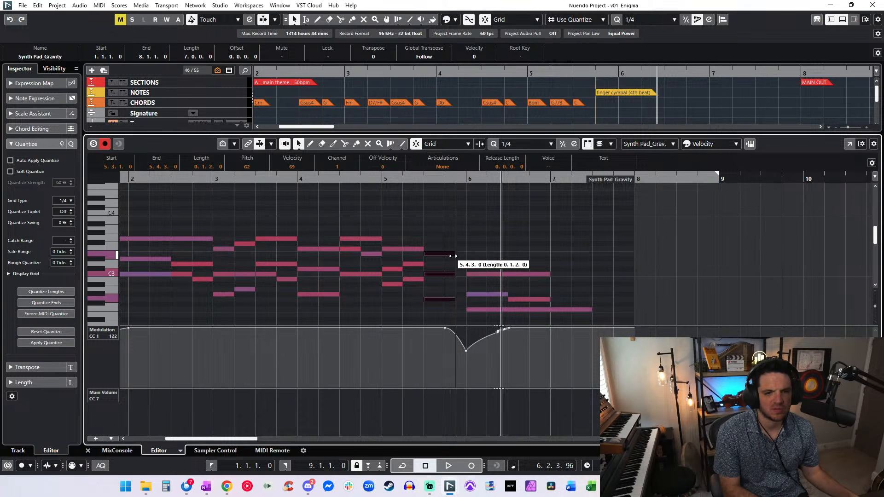
key(space)
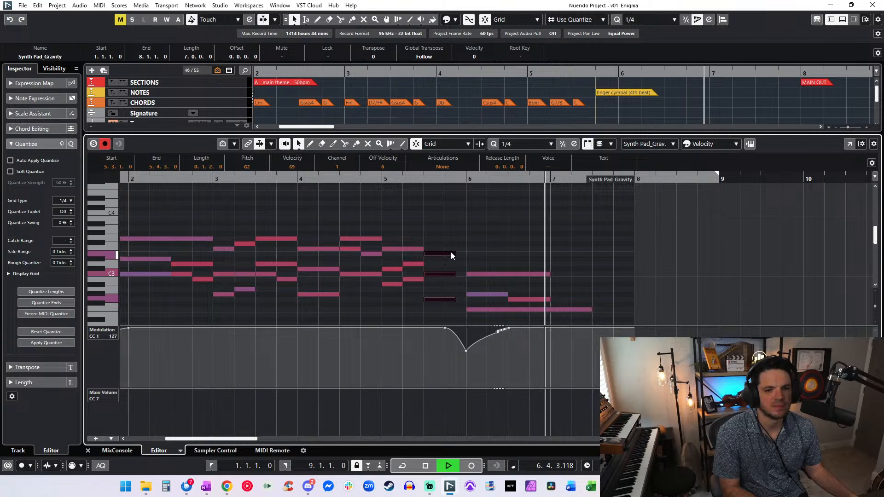
drag(455, 254, 444, 254)
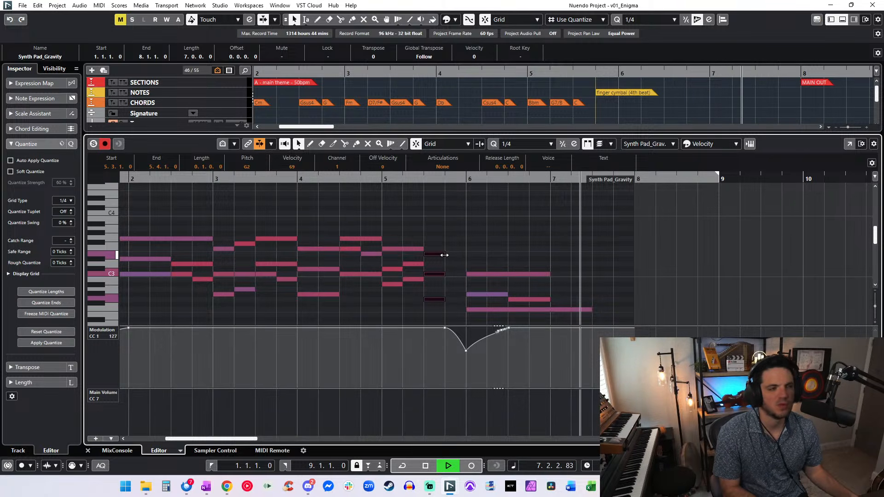
- Play back the phrase from bar 4 into bar 6 and close the MIDI editor to return to the full track view
key(space)
key(space)
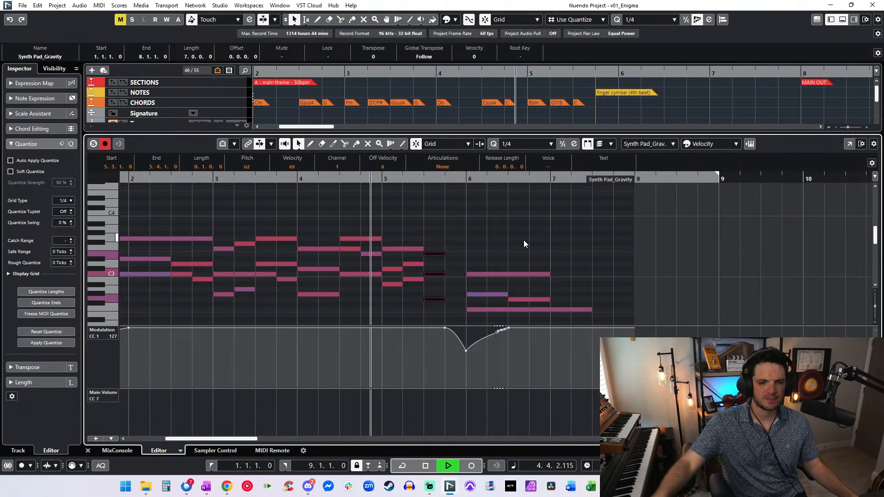
key(ctrl+e)
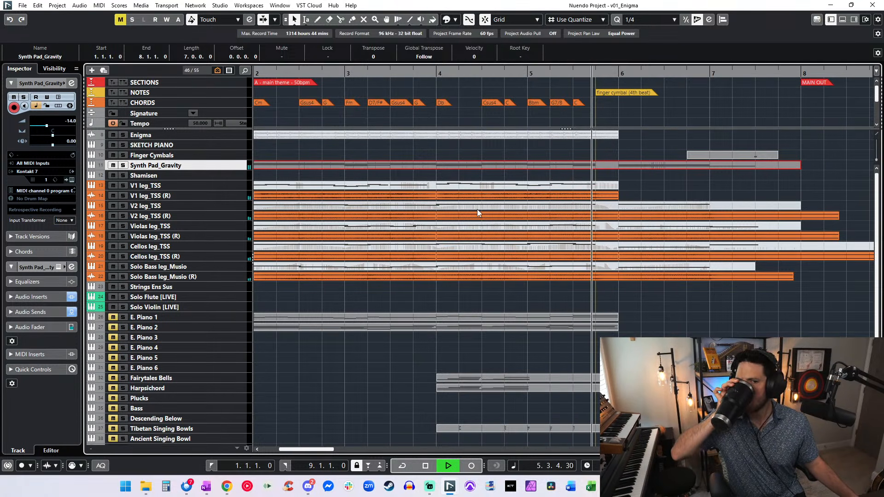
key(space)
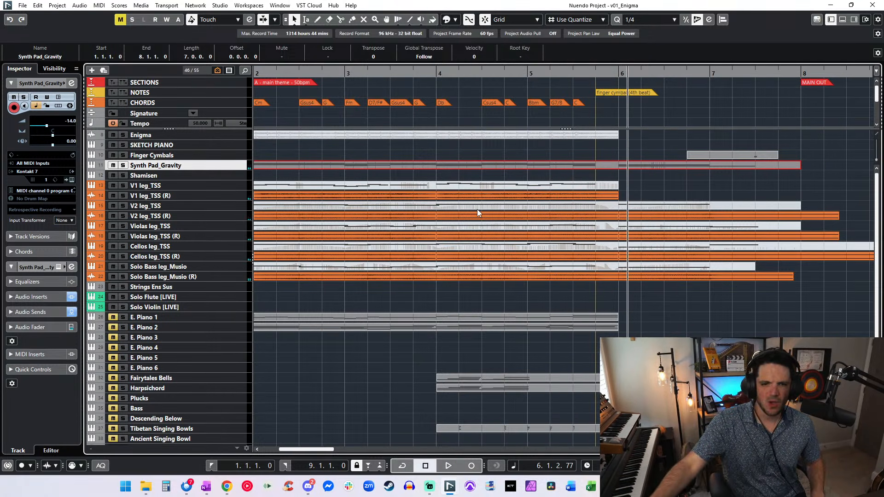
- Delete the finger cymbal (4th beat) marker before bar 6 on the NOTES track
key(h)
key(h)
key(h)
key(shift+h)
key(shift+h)
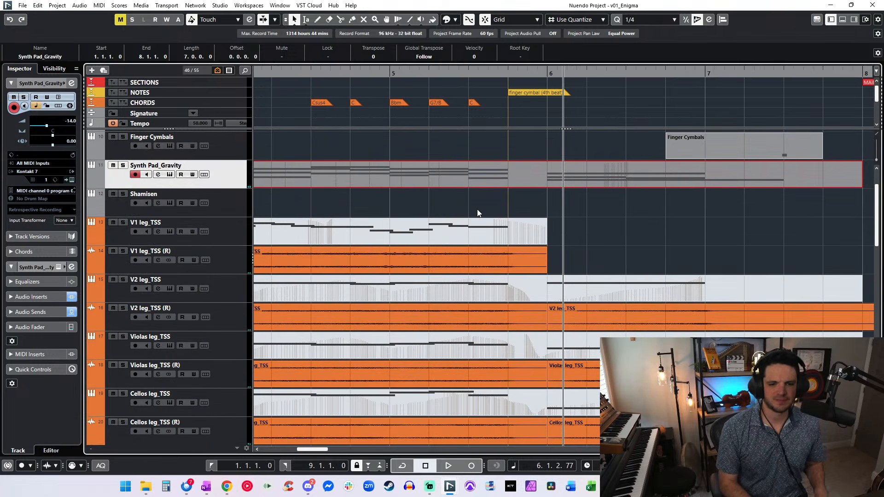
click(485, 198)
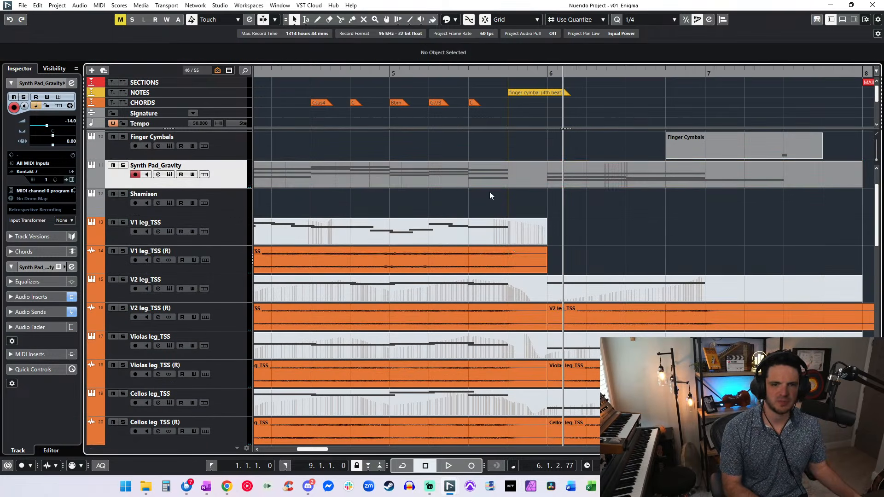
click(525, 94)
key(Delete)
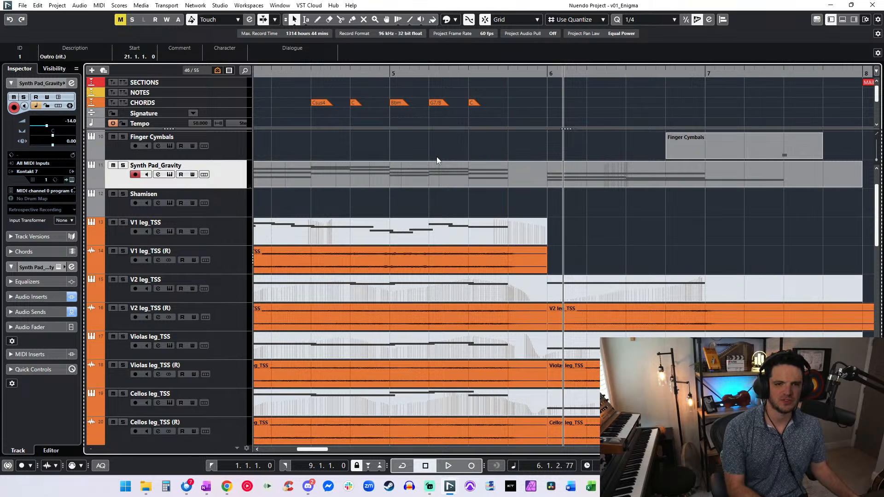
- Try splitting the rendered V1, V2 and Violas audio events at bar 5 beat 3
drag(545, 248, 509, 248)
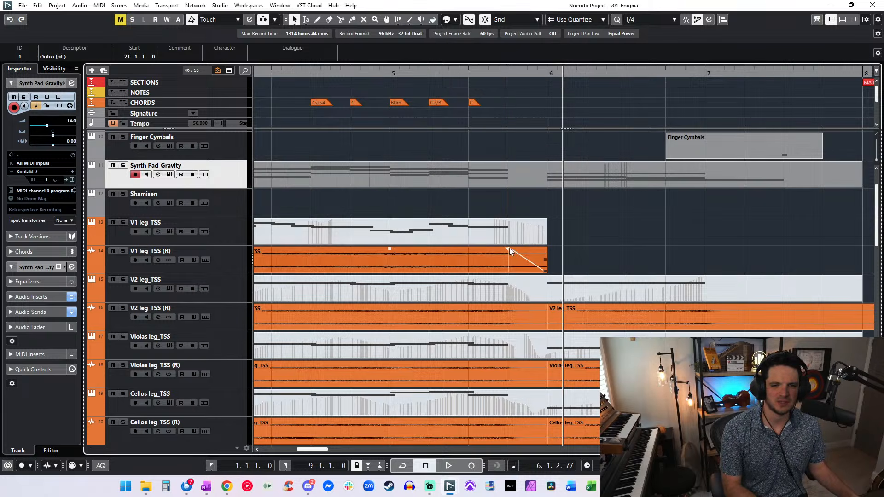
alt+click(468, 258)
alt+click(469, 322)
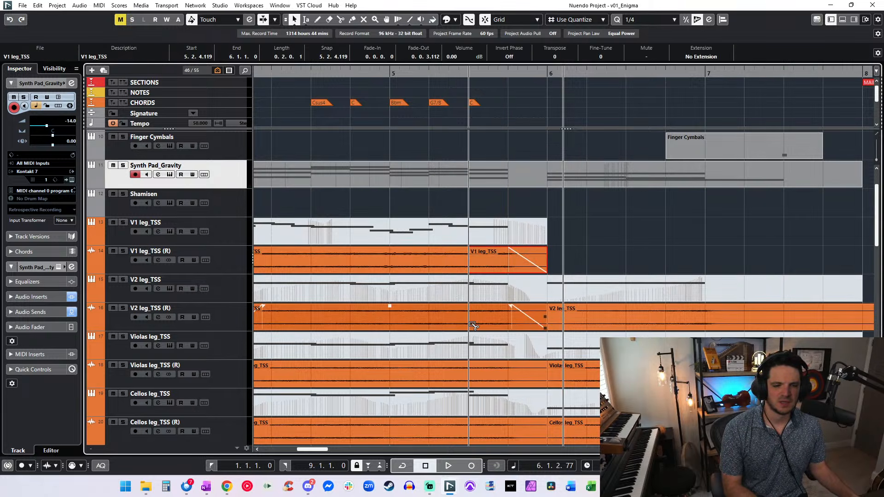
alt+click(468, 382)
scroll(488, 289, down, 2)
scroll(488, 289, down, 2)
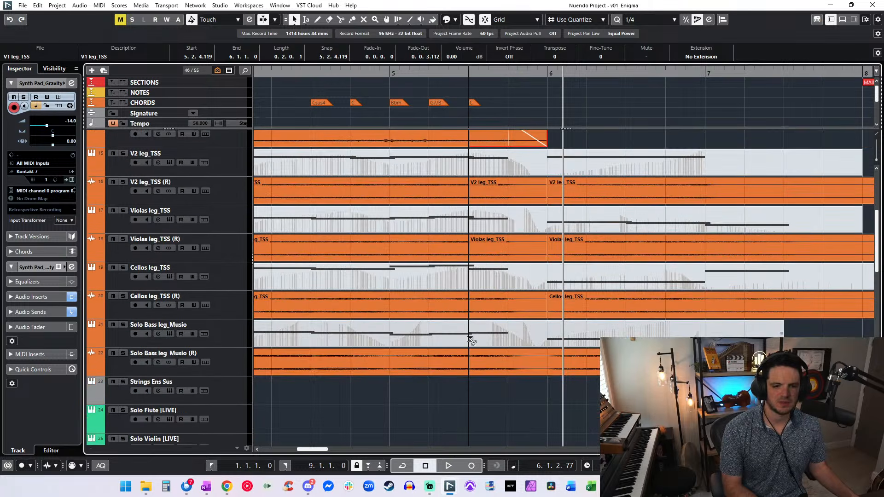
alt+click(469, 337)
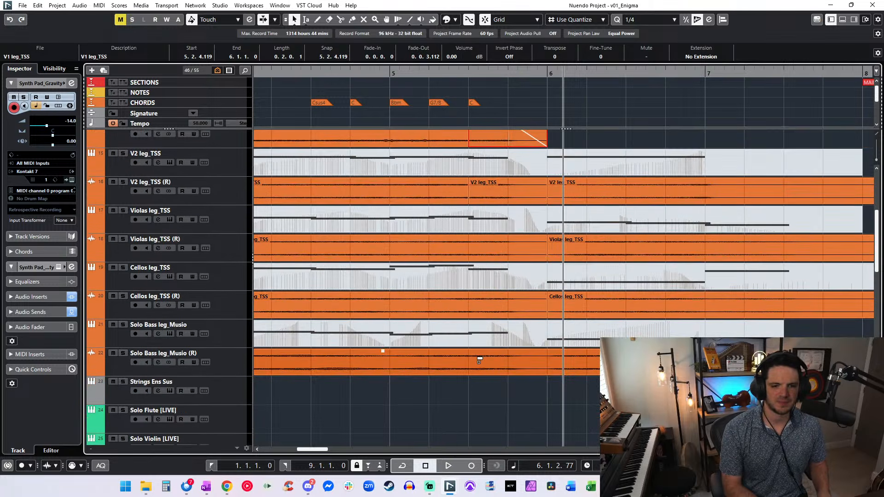
- Split the V1, V2, Violas, Cellos and Solo Bass MIDI parts at bar 5 beat 3
scroll(477, 357, up, 2)
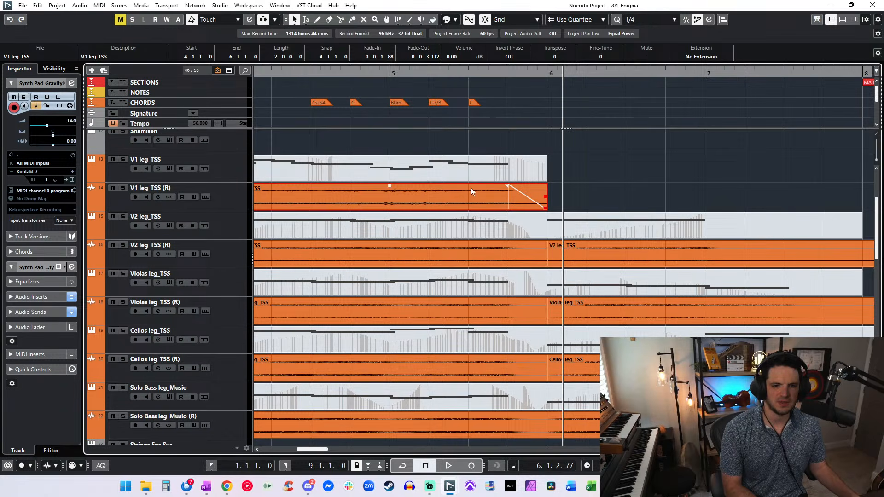
alt+click(468, 172)
alt+click(464, 232)
alt+click(465, 282)
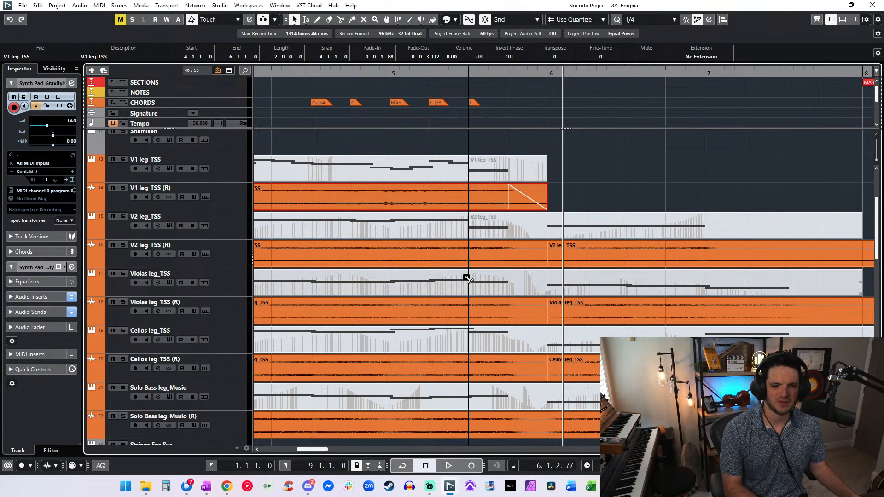
alt+click(465, 340)
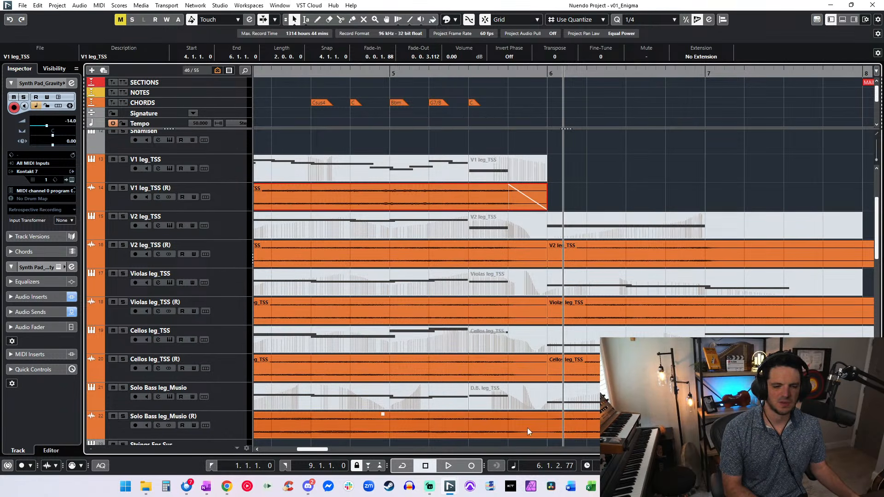
- Try deleting the rendered Solo Bass and Cellos audio events before bar 6, and undo both deletions
click(548, 429)
key(Delete)
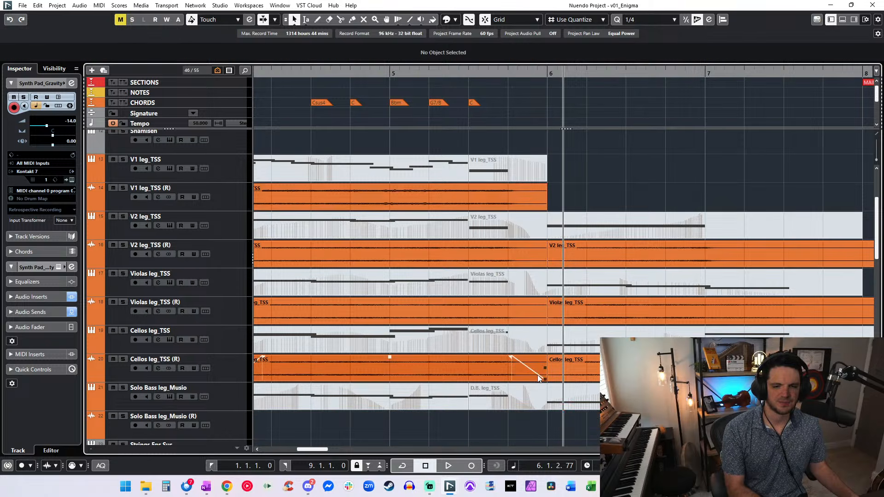
click(538, 375)
key(Delete)
click(581, 374)
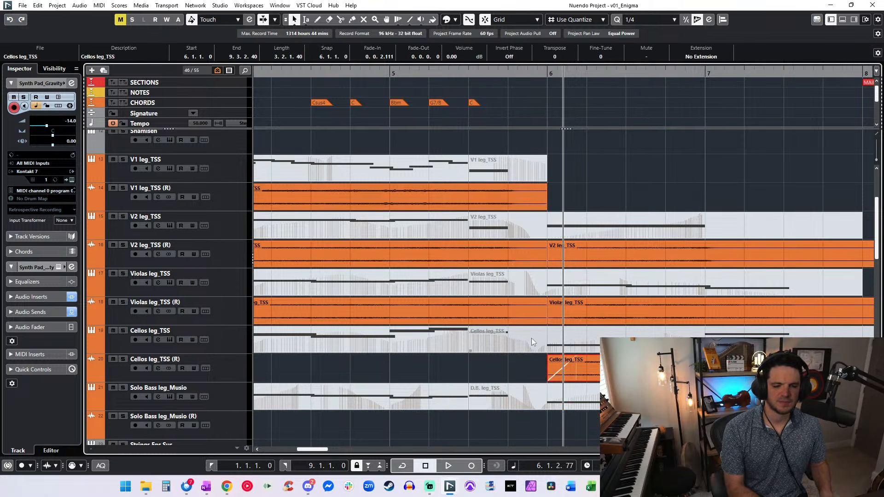
key(ctrl+z)
key(ctrl+z)
- Split the rendered V1, V2, Violas, Cellos and Solo Bass audio events at bar 5 beat 3
click(473, 206)
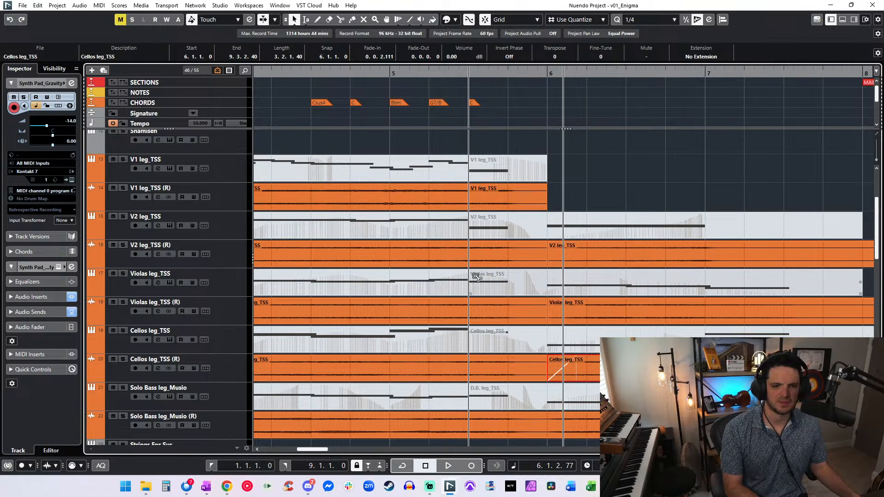
click(473, 263)
click(473, 319)
click(472, 367)
alt+click(470, 422)
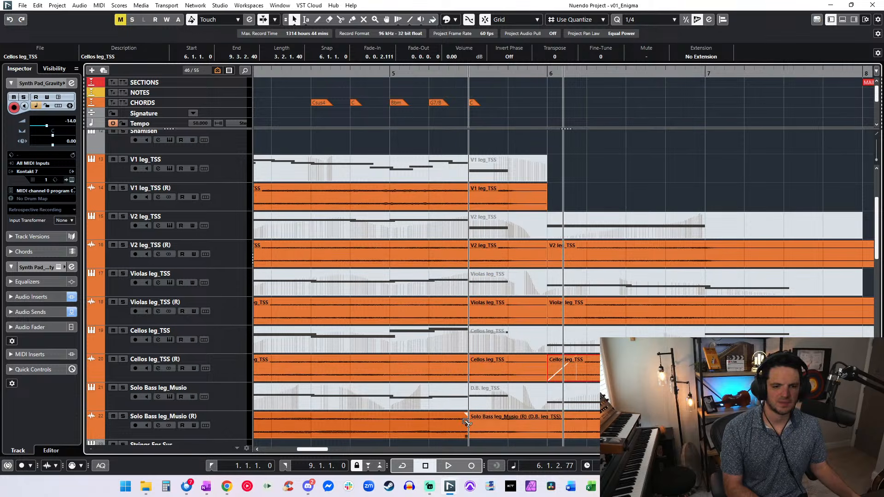
- Time-stretch the five split string audio events by one beat using Sizing Applies Time Stretch, ending V1 at bar 6 beat 2, and audition briefly
click(497, 429)
shift+click(496, 370)
shift+click(506, 310)
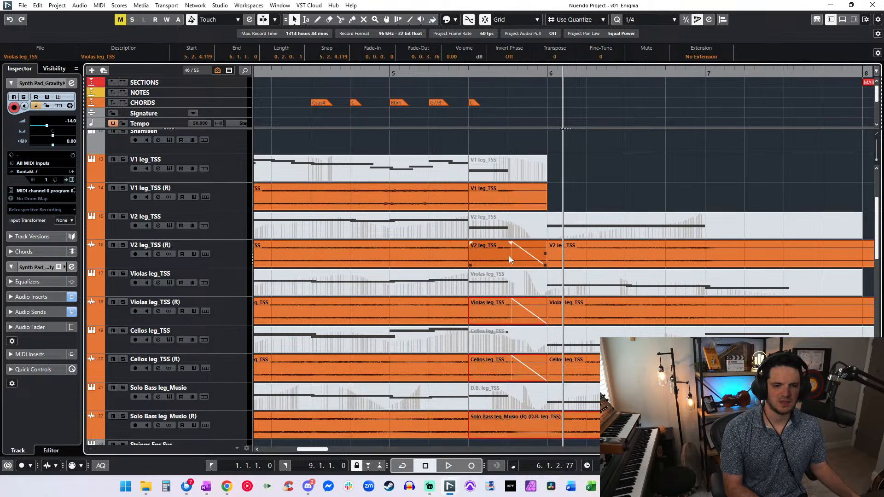
shift+click(509, 256)
click(294, 20)
click(336, 52)
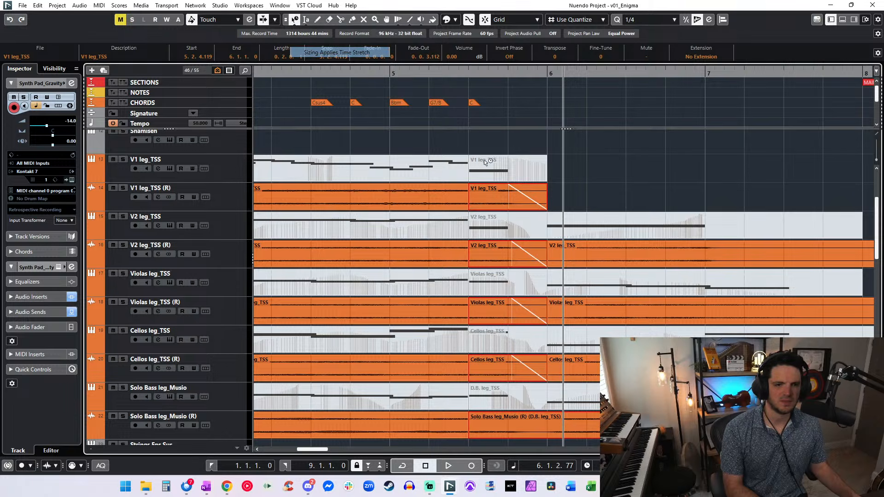
drag(568, 210, 586, 212)
key(KP_Subtract)
key(KP_Subtract)
key(space)
key(space)
- Crossfade the rendered V1, V2, Violas, Cellos and Solo Bass audio across their splits around bar 5 beat 3
right_click(453, 182)
click(461, 185)
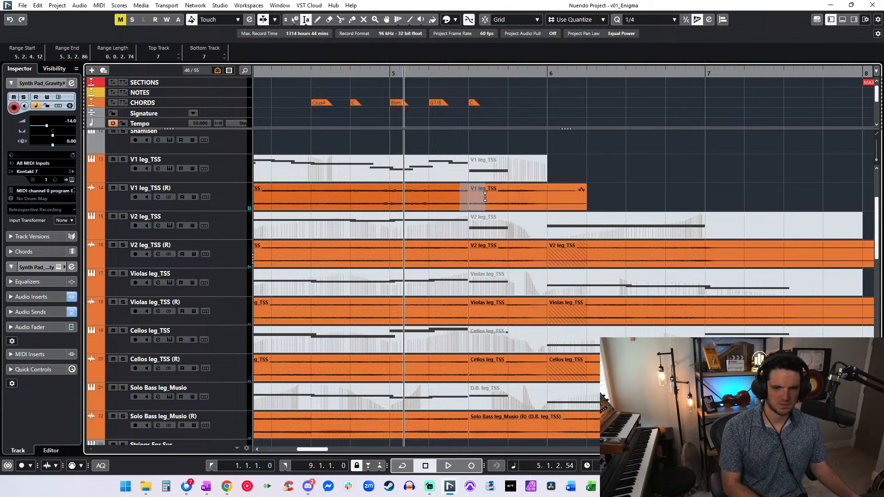
drag(485, 197, 483, 197)
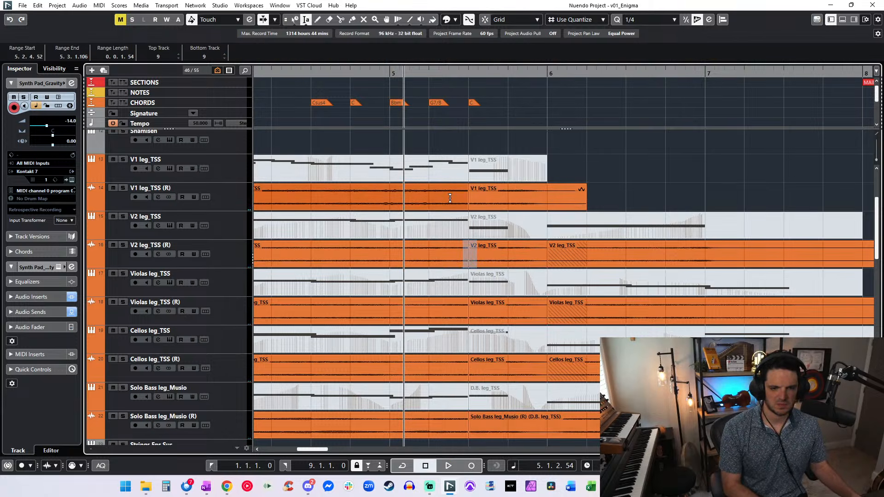
drag(481, 193, 469, 251)
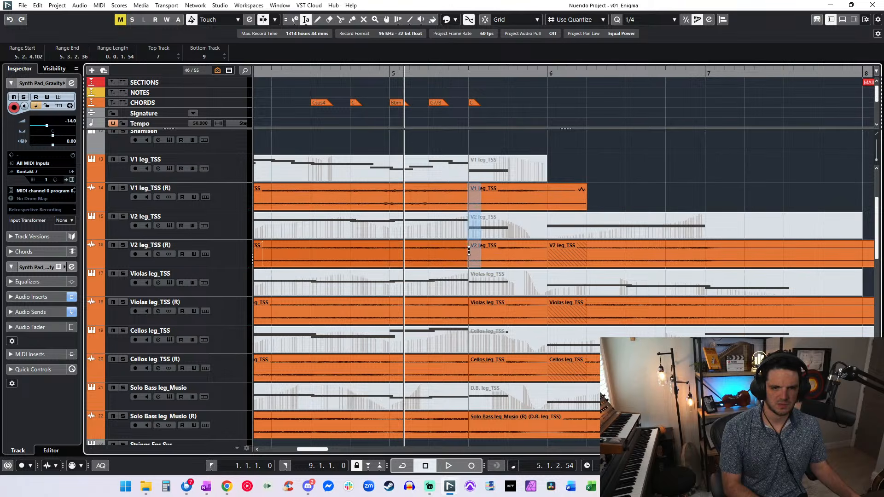
click(452, 169)
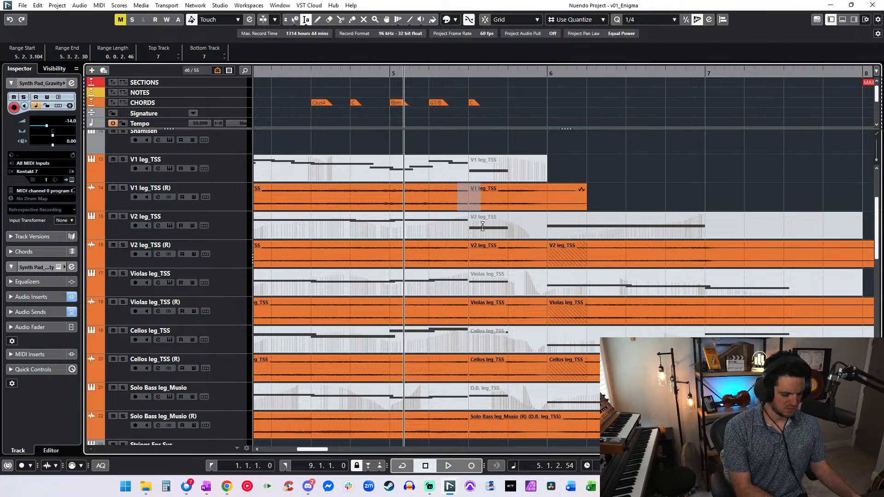
drag(478, 253, 457, 253)
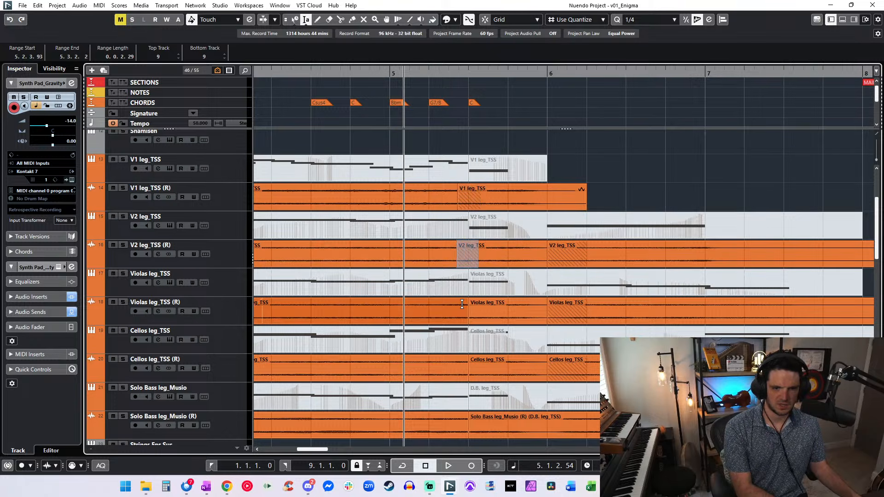
drag(479, 306, 480, 306)
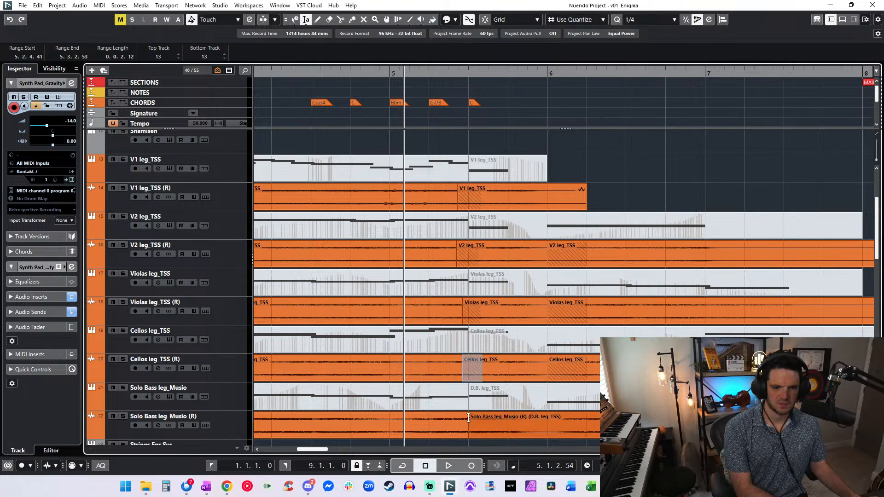
drag(483, 424, 459, 424)
- Play back the stretched and crossfaded phrase ending, restore Normal Sizing, and replay from just before bar 5
key(space)
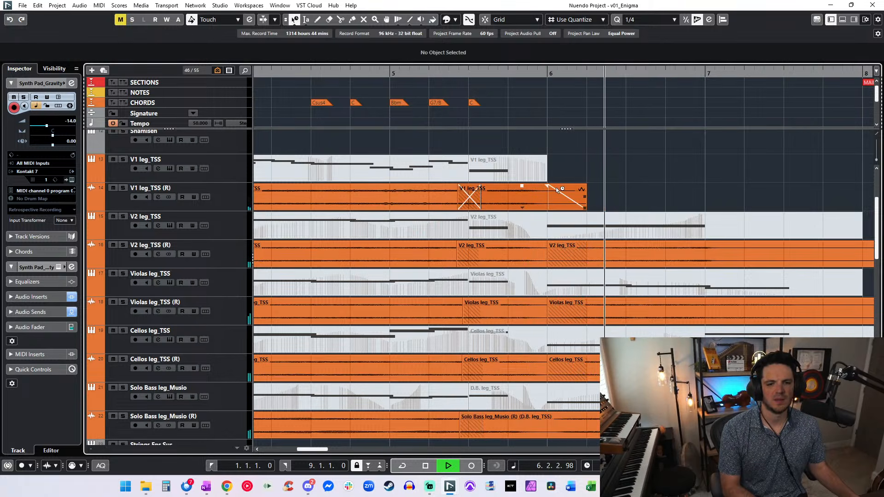
click(294, 20)
click(294, 20)
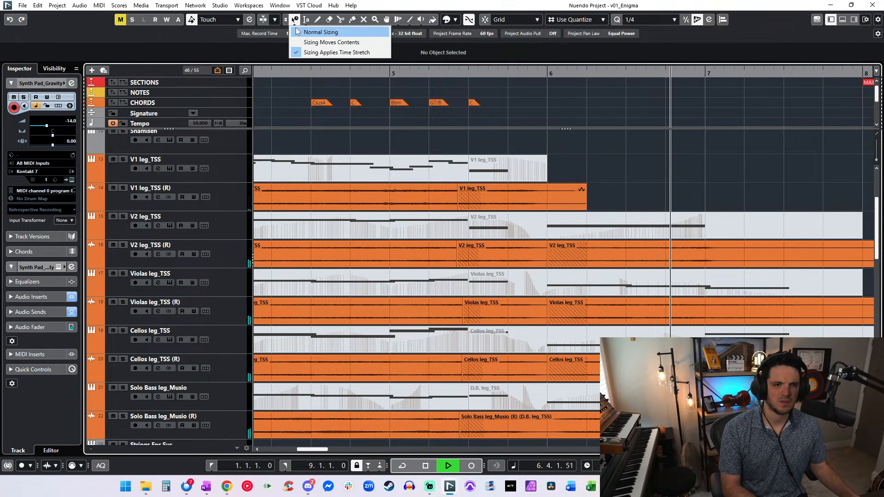
click(316, 32)
click(351, 73)
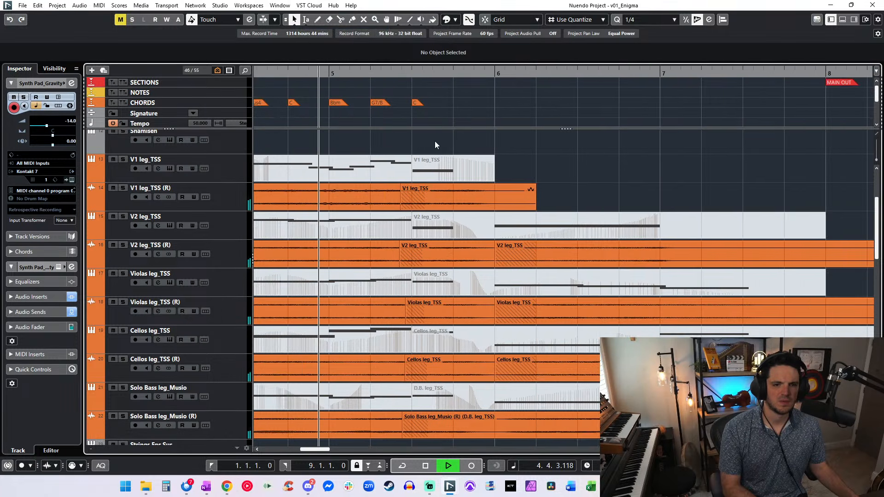
- Open the muted V1, V2, Violas, Cellos and D.B. MIDI parts starting at bar 5 beat 3 together for note editing
scroll(434, 141, down, 5)
scroll(455, 205, up, 3)
scroll(454, 206, up, 2)
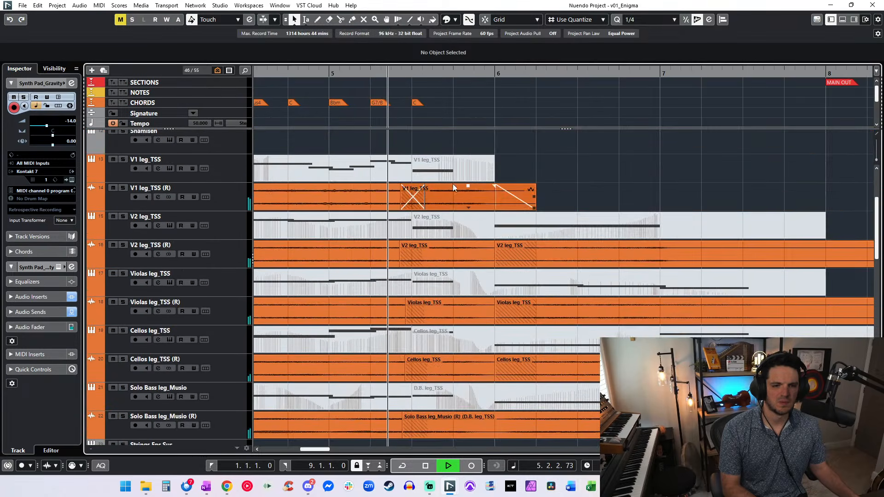
click(451, 174)
shift+click(449, 235)
shift+click(451, 287)
shift+click(452, 343)
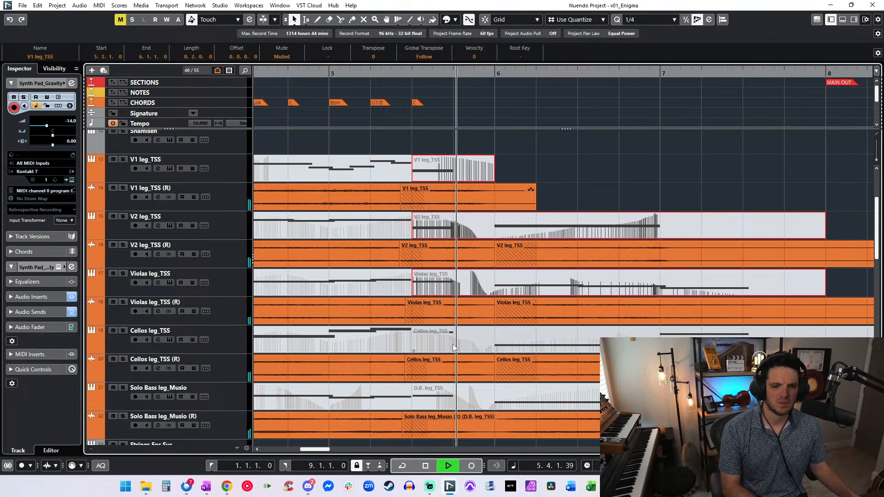
shift+click(455, 403)
double_click(453, 171)
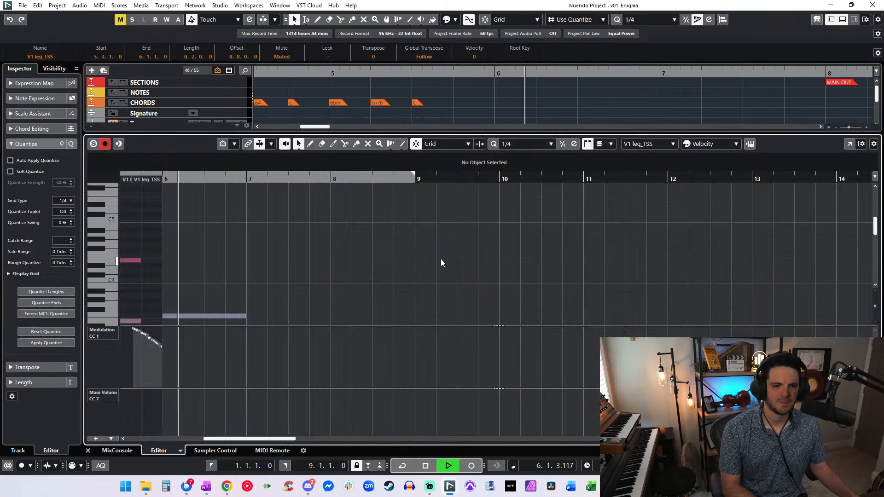
- Lengthen the string notes at bar 5 beat 3 to two beats, ending at bar 6, and return to the arrangement
drag(529, 369, 529, 366)
scroll(512, 298, up, 8)
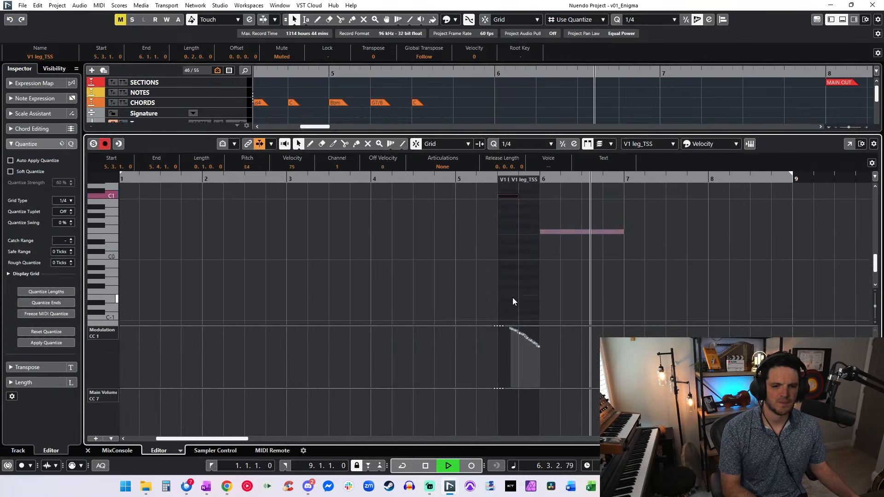
drag(533, 219, 538, 228)
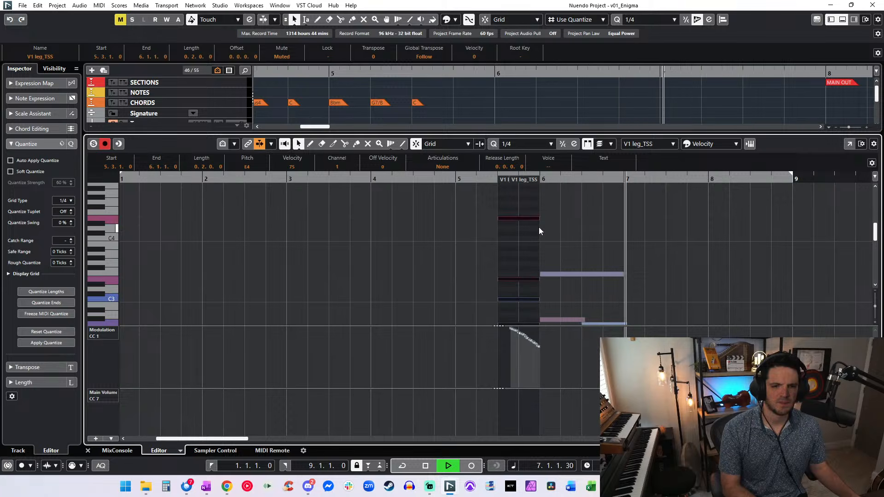
key(Return)
key(ctrl+KP_Subtract)
key(ctrl+KP_Subtract)
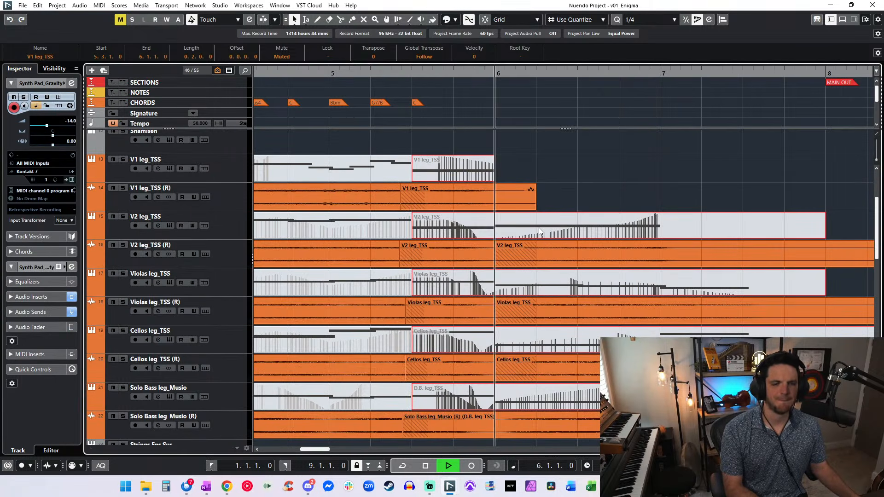
- Extend the Synth Pad_Gravity chord at bar 5 beat 3 to bar 6 and lower its modulation point at bar 6 to 67
scroll(412, 193, down, 4)
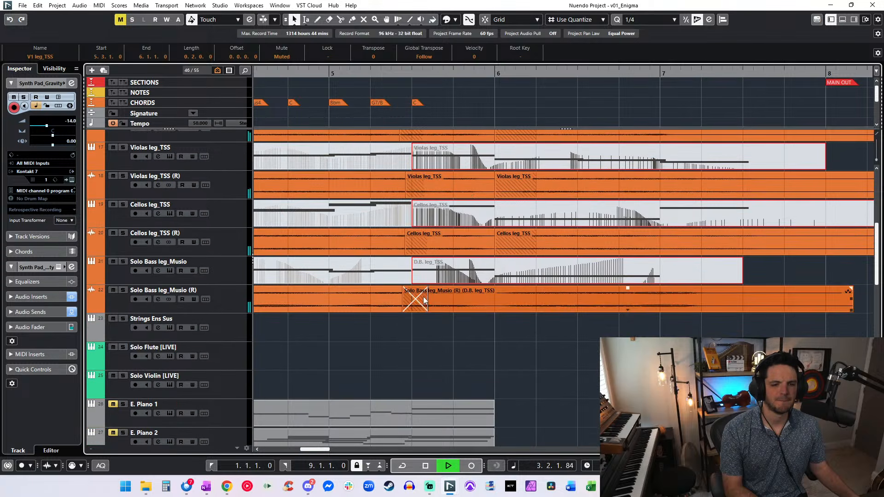
scroll(418, 331, down, 4)
scroll(399, 305, up, 13)
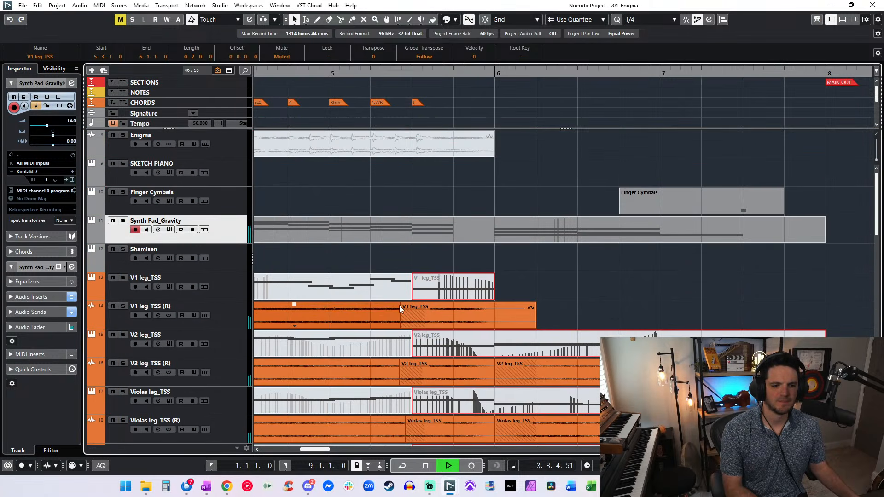
double_click(411, 234)
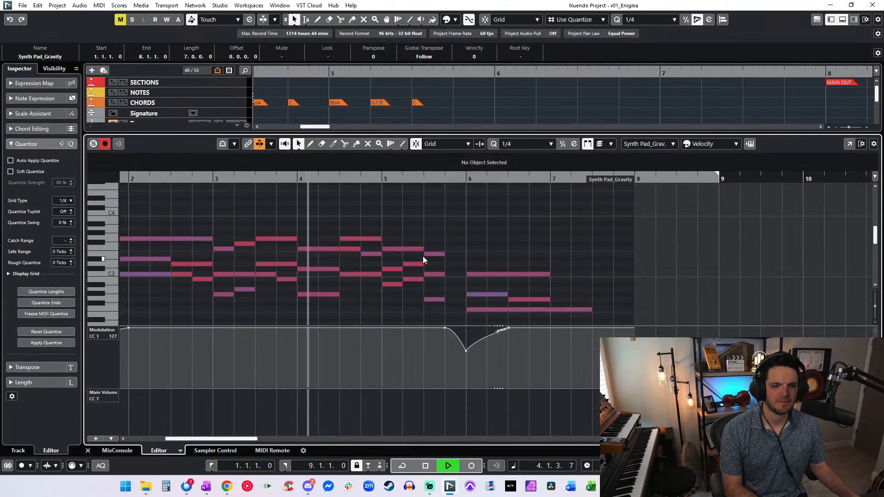
drag(422, 256, 440, 320)
drag(445, 254, 465, 263)
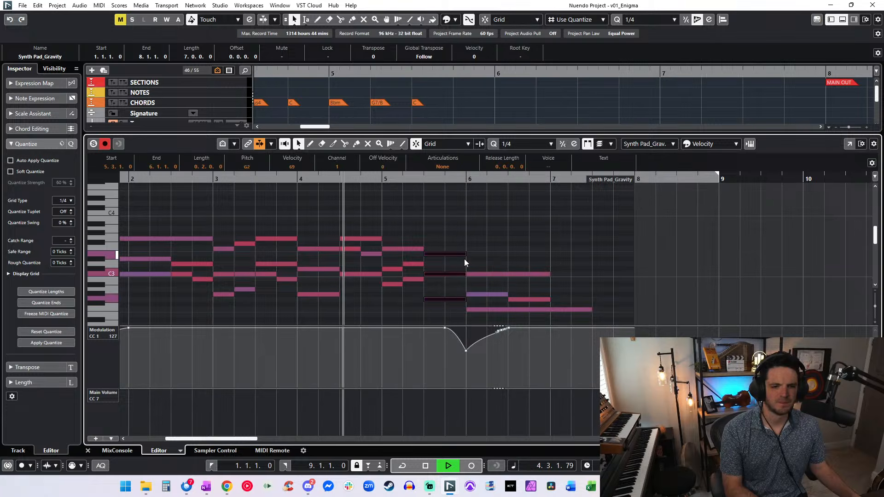
drag(466, 351, 466, 355)
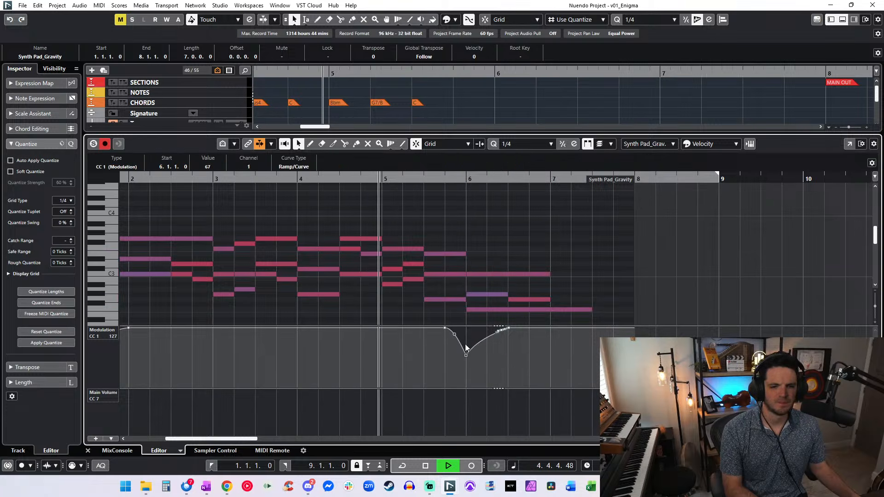
key(ctrl+e)
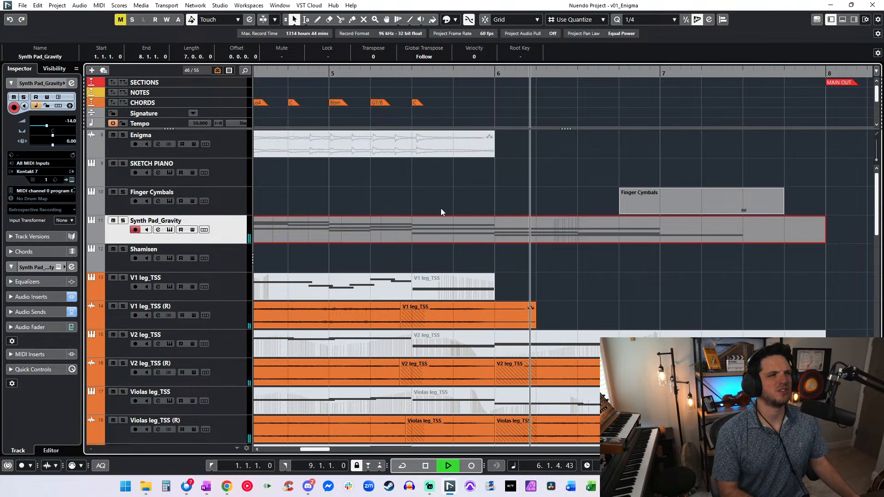
- Delete the stretched Solo Bass audio event and extend the preceding rendered event to about bar 5 beat 4
scroll(441, 208, right, 3)
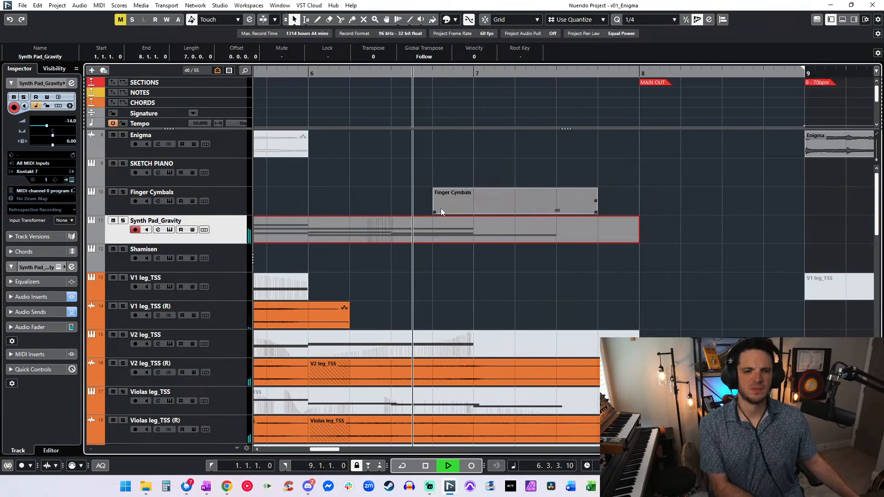
scroll(441, 208, right, 1)
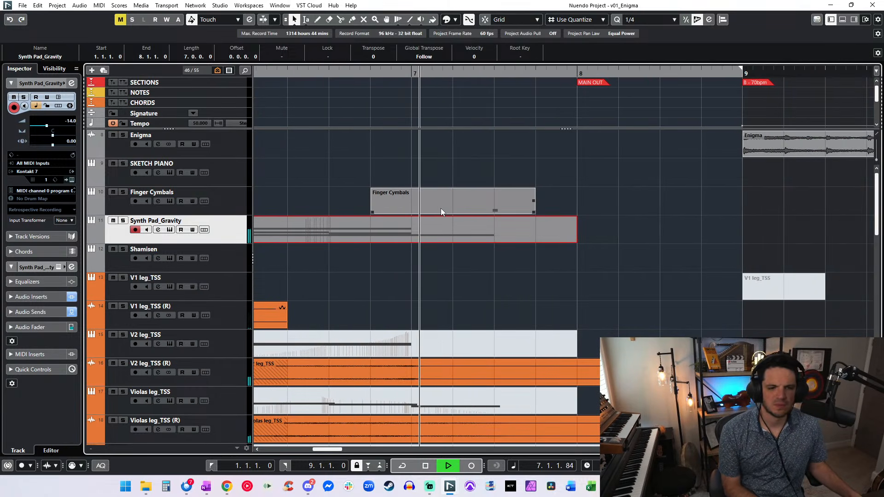
scroll(439, 217, down, 5)
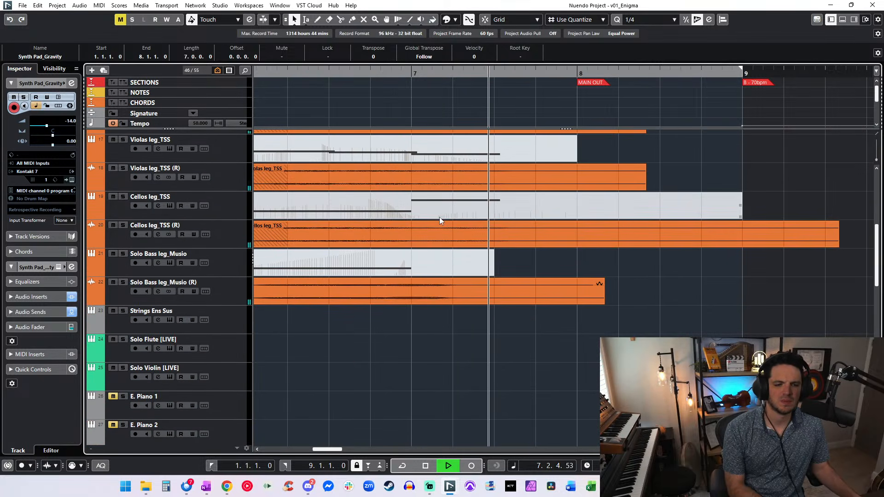
scroll(439, 217, left, 3)
click(503, 239)
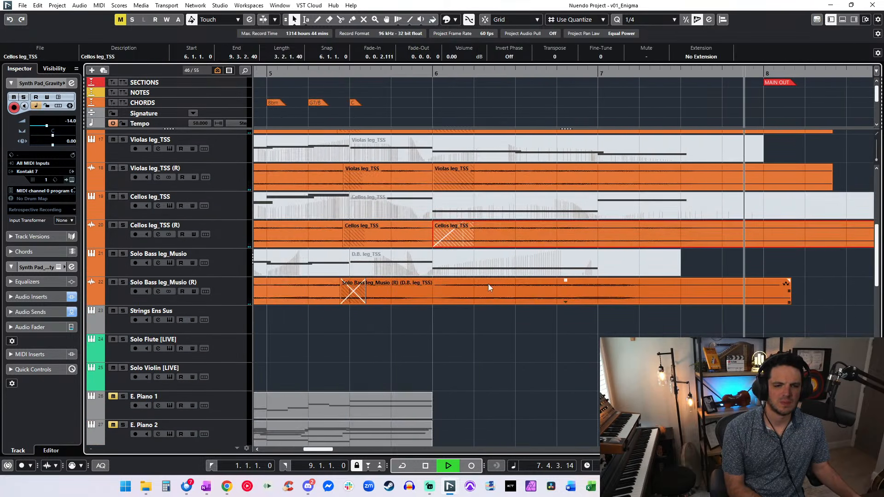
click(425, 292)
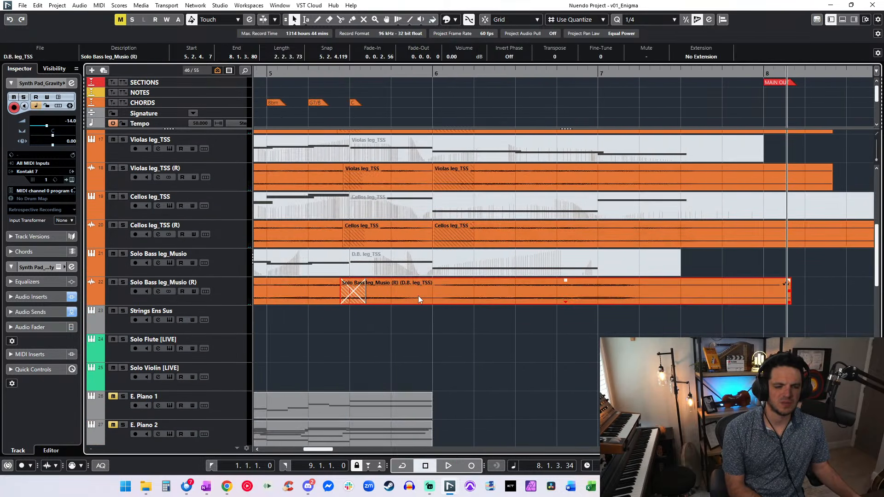
key(Delete)
drag(366, 296, 419, 312)
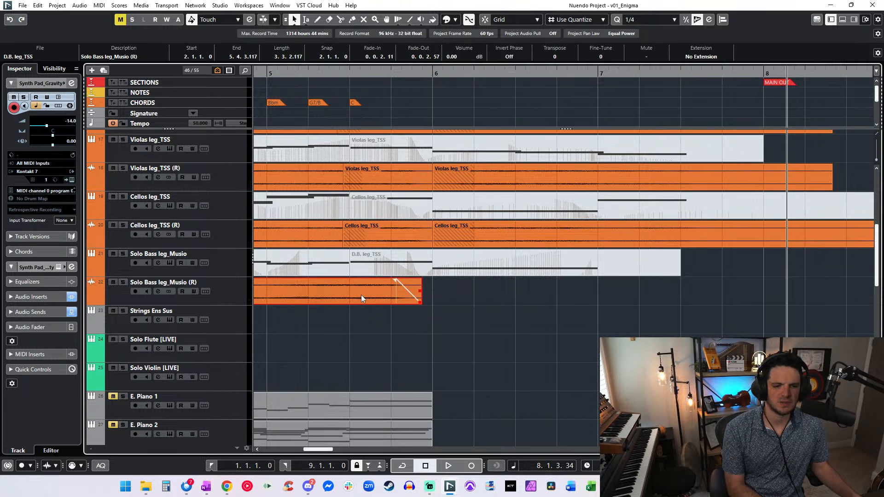
- Split the rendered Solo Bass at bar 5 beat 3, time-stretch the split event to just past bar 6, and restore Normal Sizing
scroll(330, 297, left, 3)
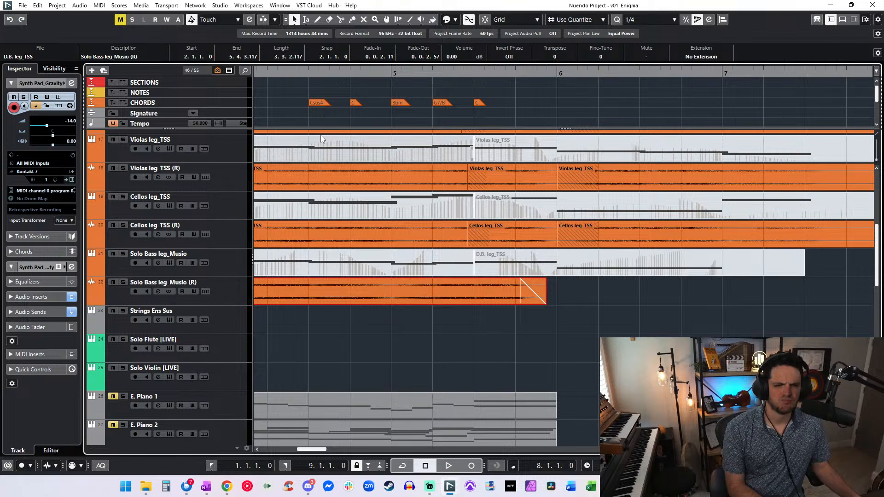
key(space)
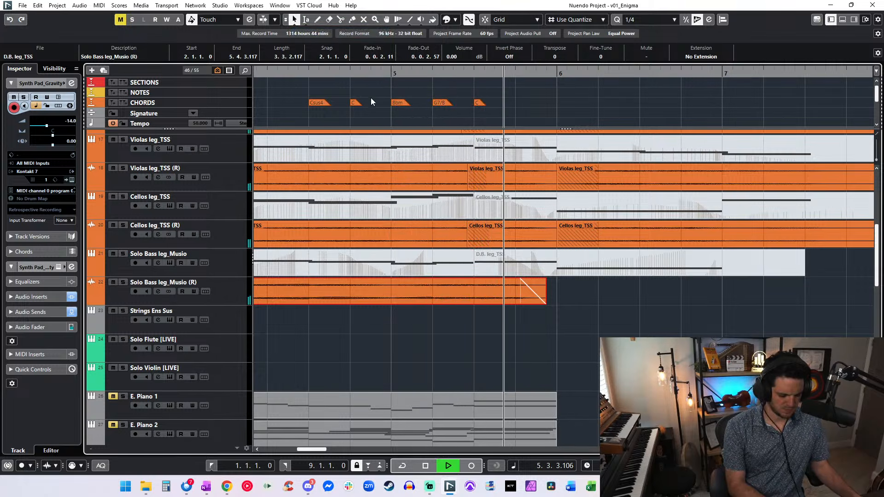
alt+click(479, 293)
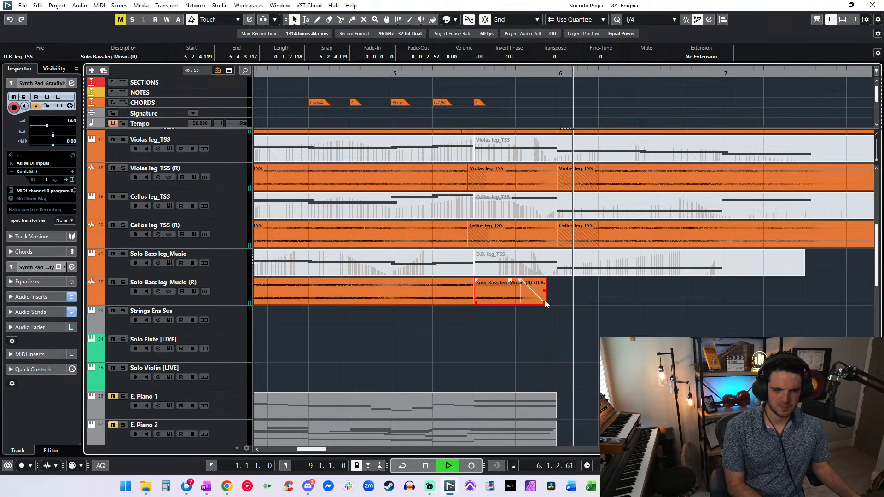
click(294, 19)
click(322, 51)
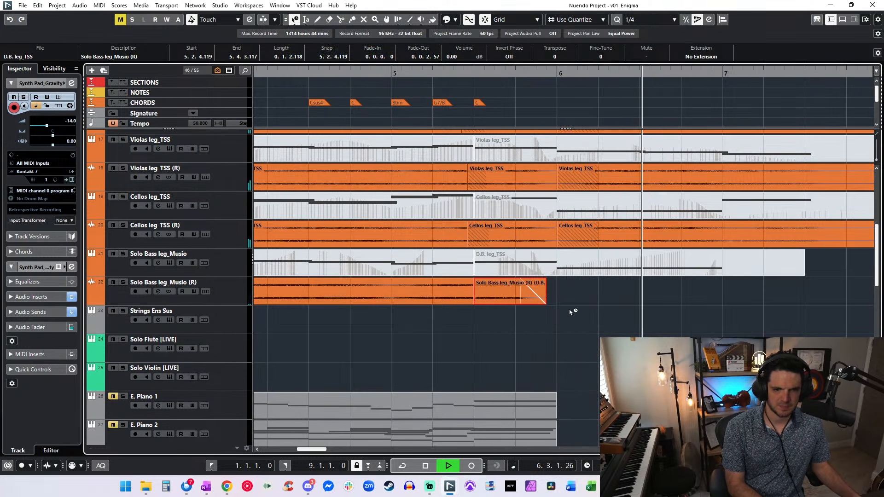
drag(543, 303, 570, 303)
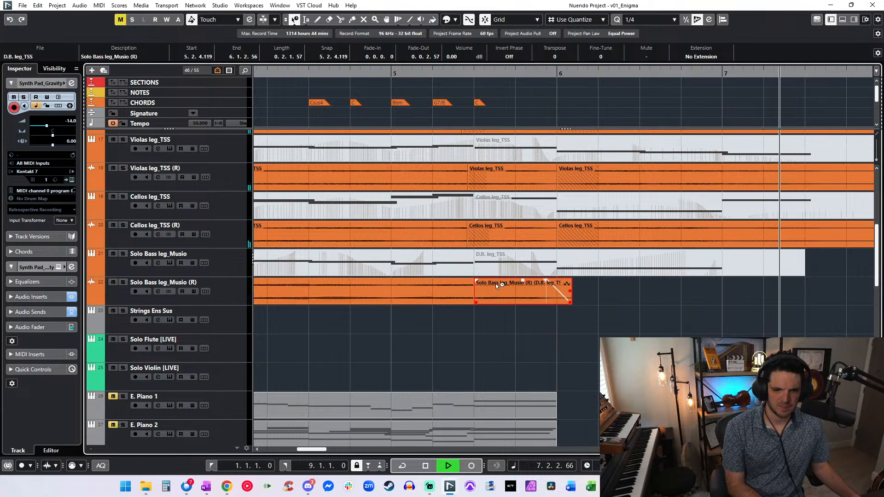
click(295, 19)
click(322, 32)
key(space)
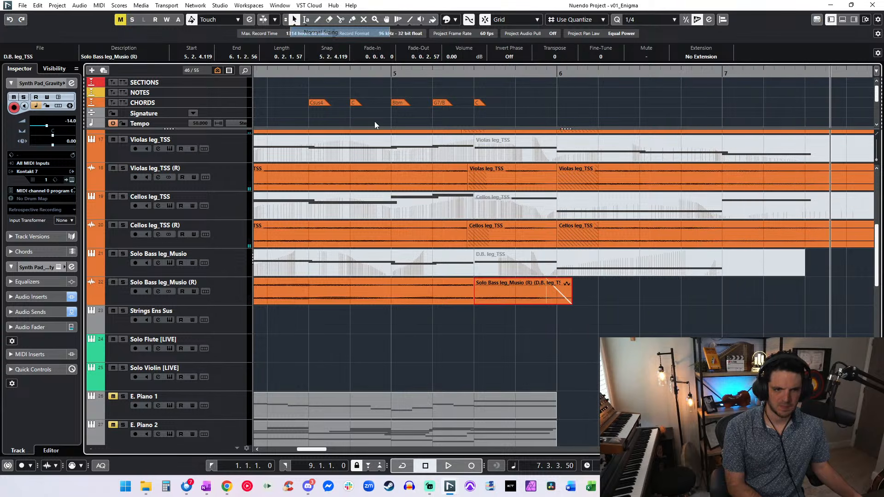
- Split the rendered Solo Bass at bar 5, place an unstretched event from bar 6, and extend it to about bar 7 beat 4
alt+click(392, 295)
click(438, 338)
drag(456, 299, 824, 304)
drag(678, 283, 467, 285)
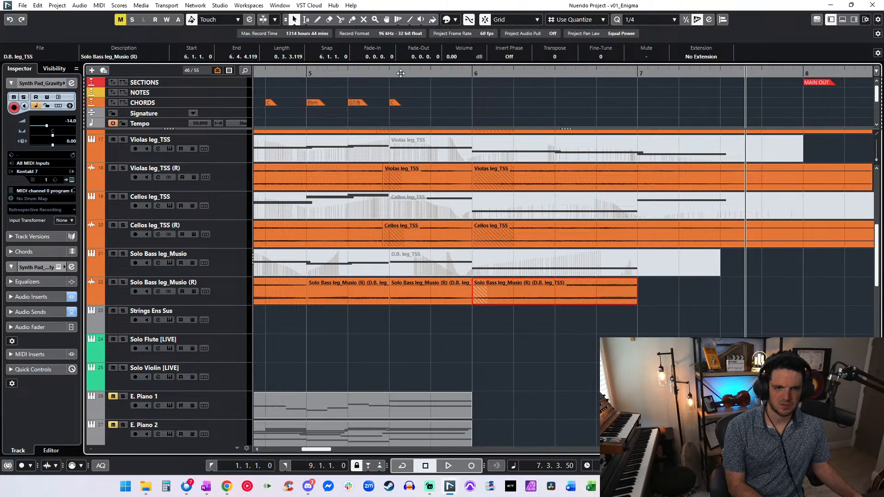
click(375, 72)
key(space)
drag(634, 301, 788, 302)
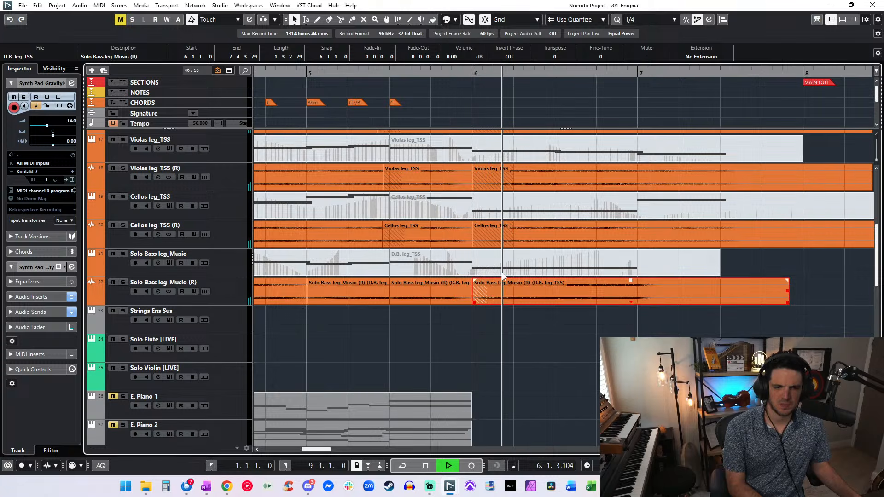
- With snap off, cut the rendered V2 audio just after bar 7, delete the remainder, and add a fade-out of about two beats
scroll(504, 262, up, 6)
scroll(505, 262, down, 4)
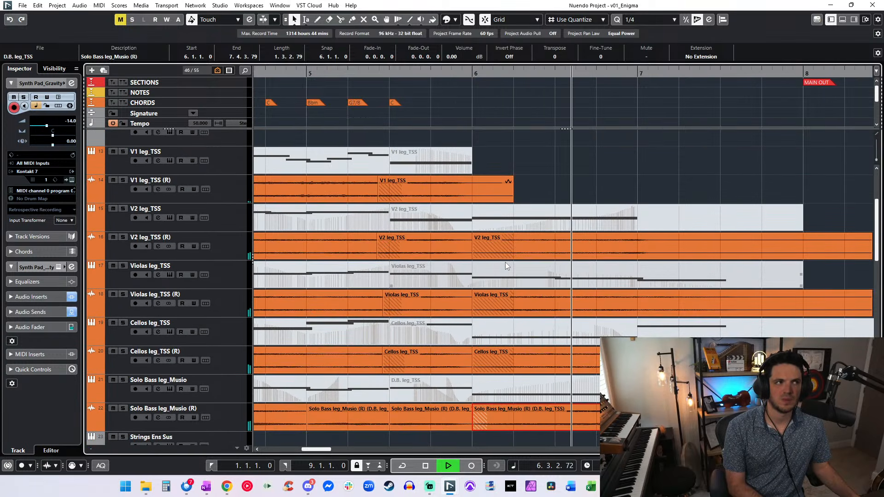
scroll(505, 262, right, 2)
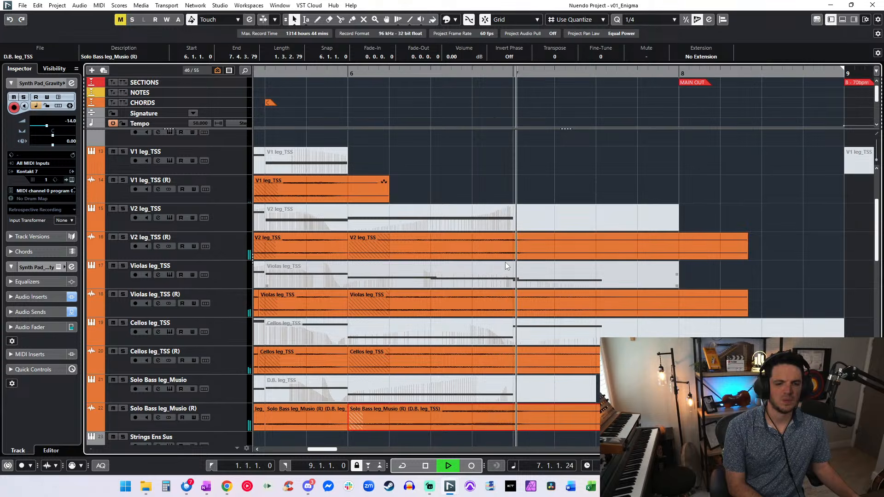
key(KP_Subtract)
key(KP_Subtract)
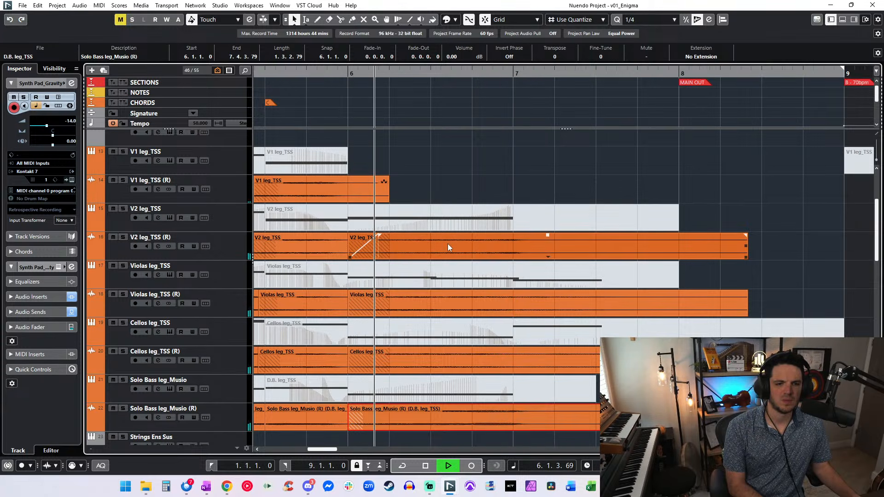
key(j)
alt+click(522, 244)
click(537, 245)
key(Delete)
drag(519, 237, 438, 237)
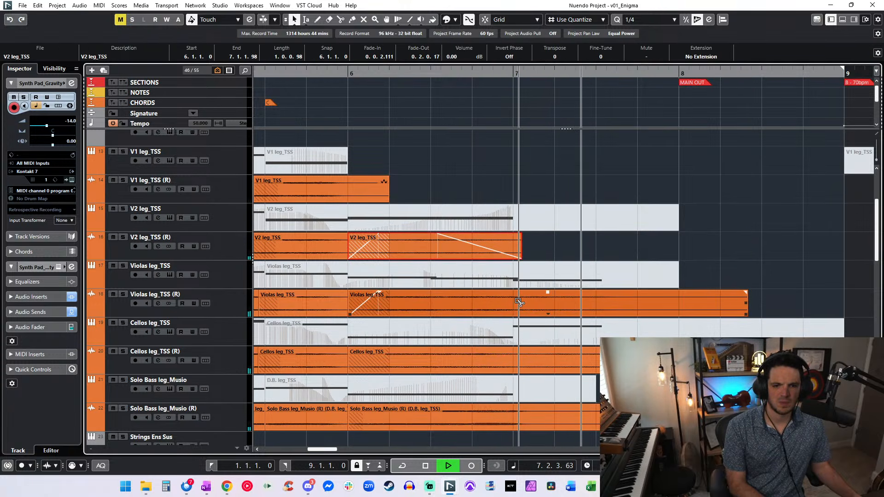
- Replay from bar 5 and trim the faded V2 audio event to end just before bar 7, at 6.4.4.96
key(l)
key(KP_Subtract)
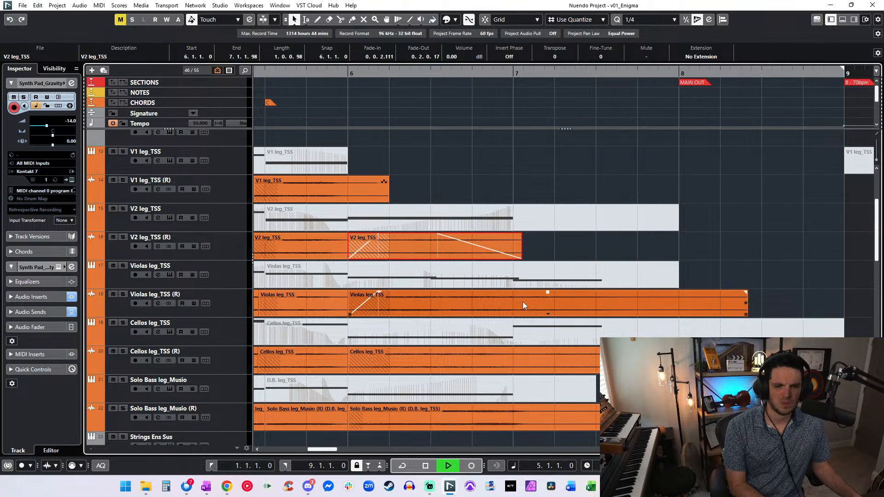
drag(520, 258, 505, 261)
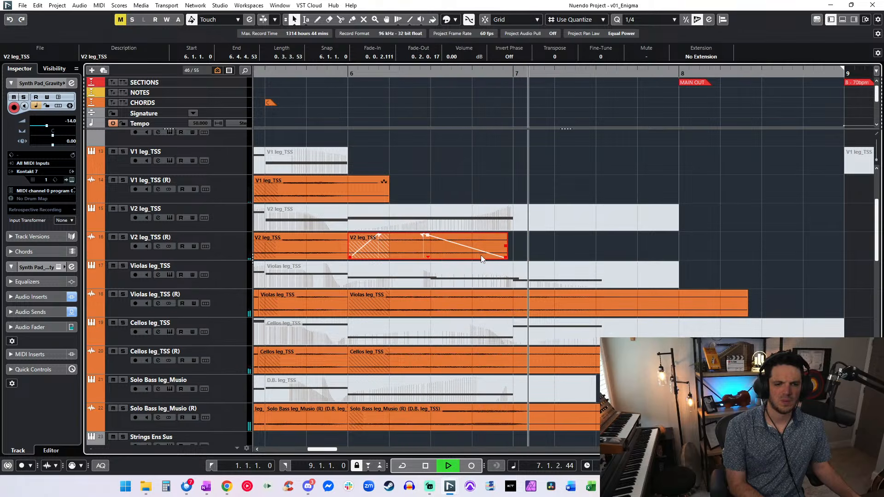
drag(506, 258, 508, 257)
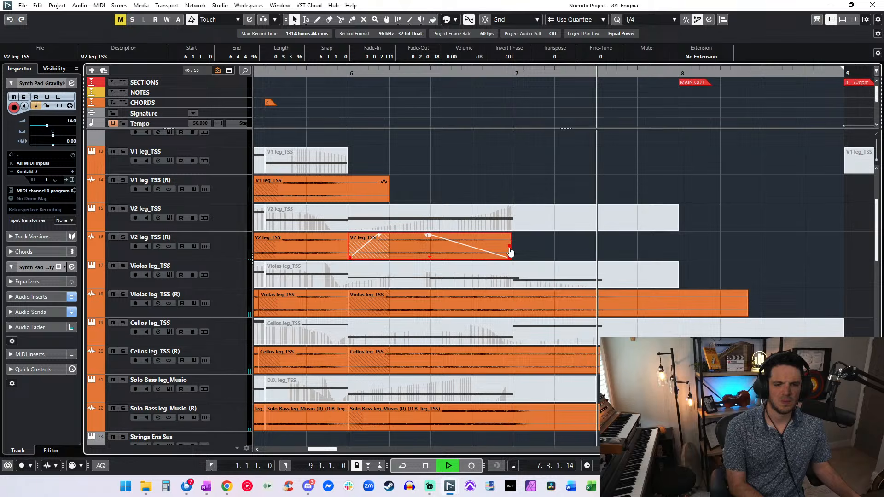
- Stop playback and select the Finger Cymbals track
scroll(509, 246, down, 5)
scroll(482, 254, up, 10)
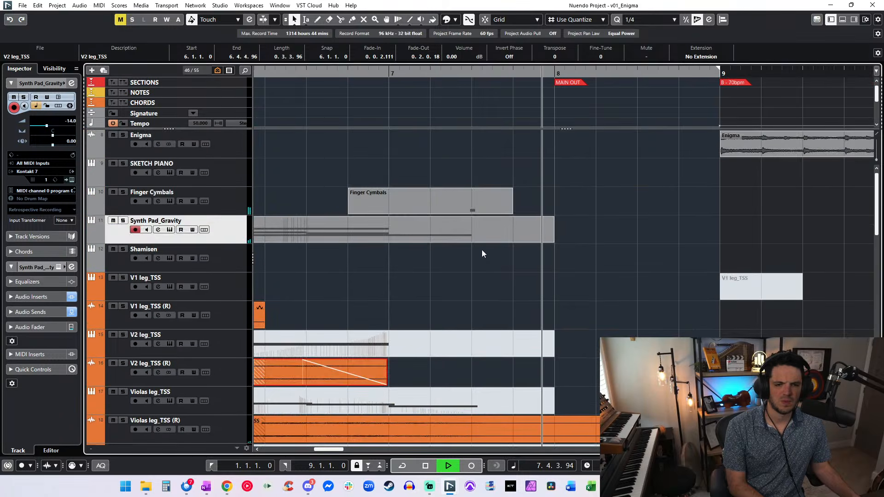
key(space)
click(221, 201)
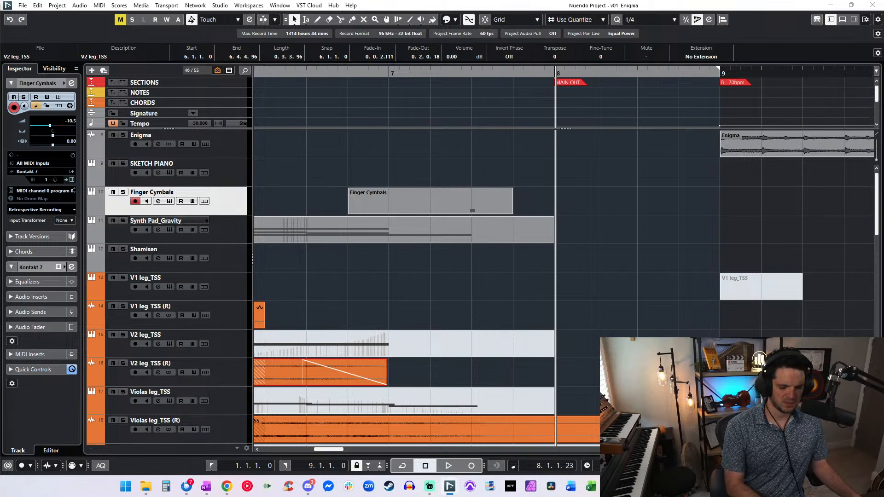
- Route the Finger Cymbals track to the Raum reverb with a send level of 0.00 dB in the mixer
key(F3)
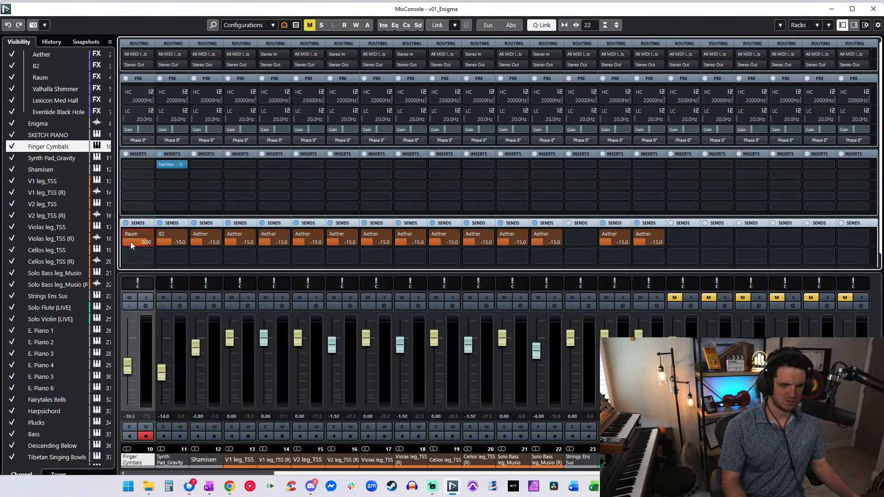
key(Return)
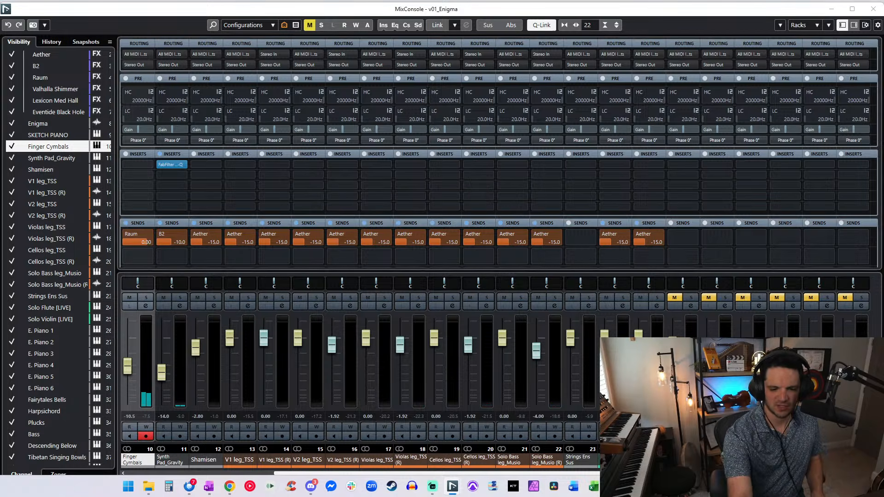
key(F3)
click(324, 251)
- Render the Synth Pad_Gravity part to a new audio track directly below it
key(g)
key(shift+g)
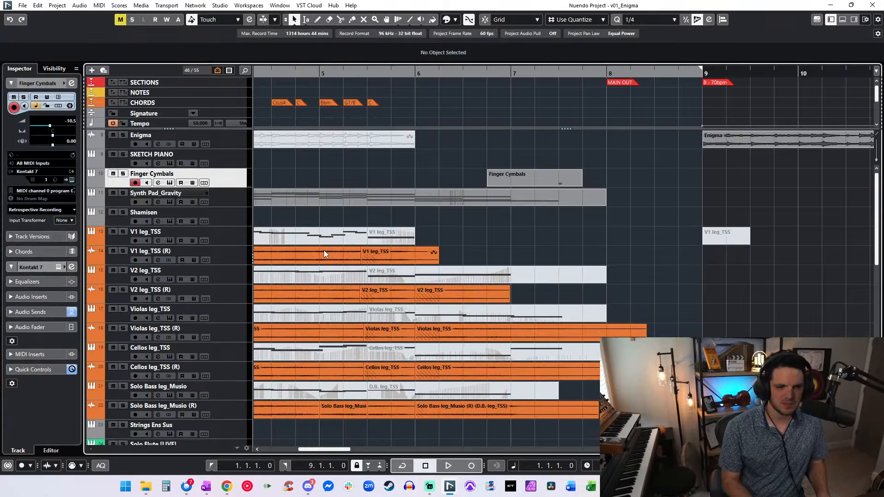
key(shift+g)
key(h)
key(h)
key(shift+h)
key(shift+h)
key(g)
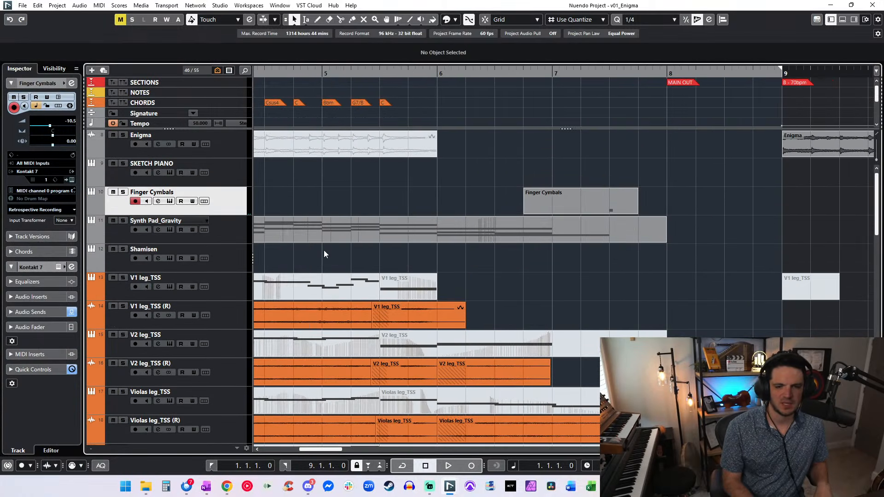
key(g)
key(g)
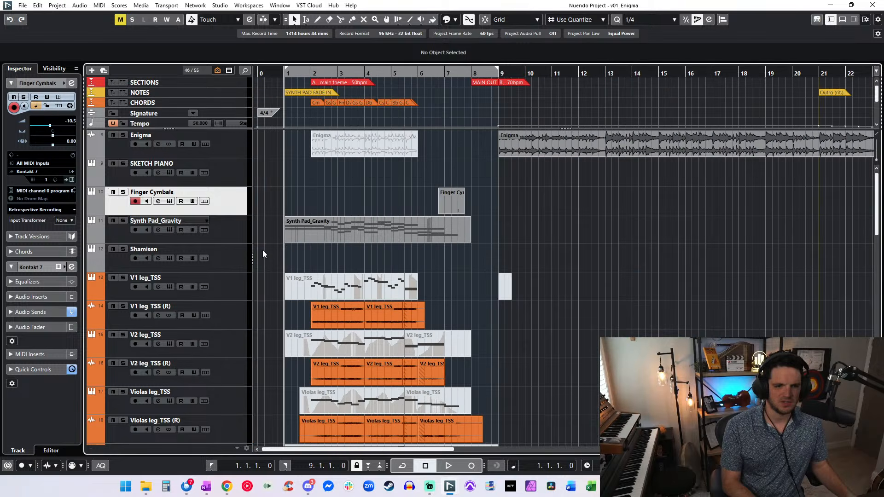
click(318, 235)
key(alt+r)
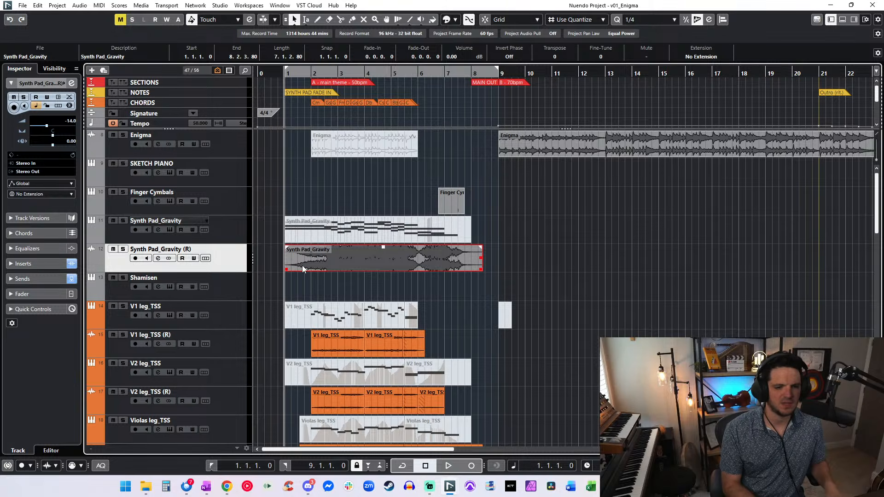
- Audition the rendered Gravity pad from bar 1, setting its event volume to -14 dB and its track level to 0 dB
key(h)
key(h)
key(h)
key(g)
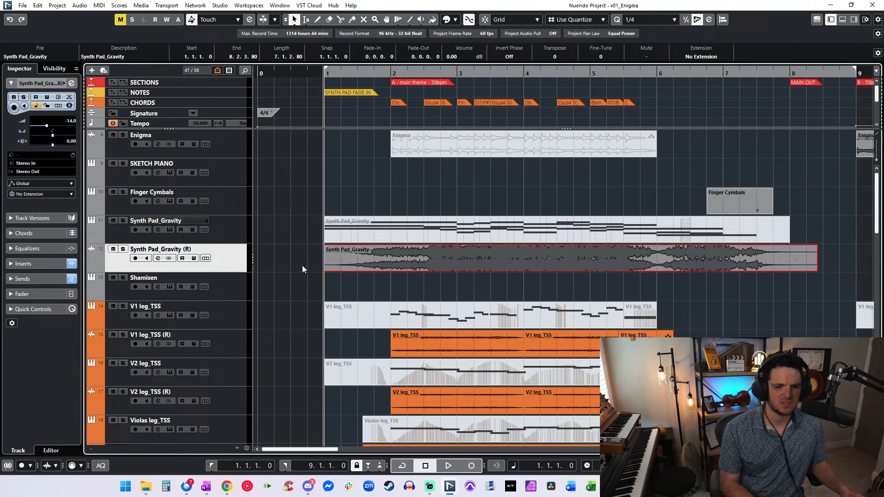
key(space)
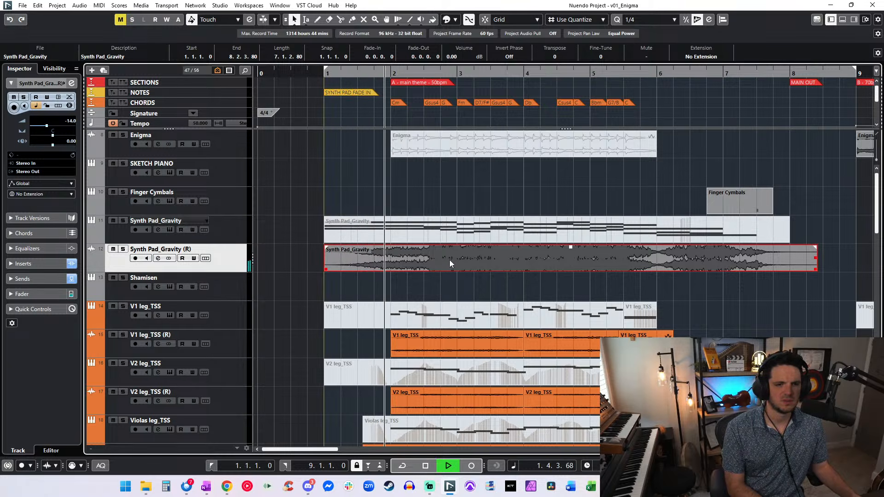
key(space)
text(4)
key(Return)
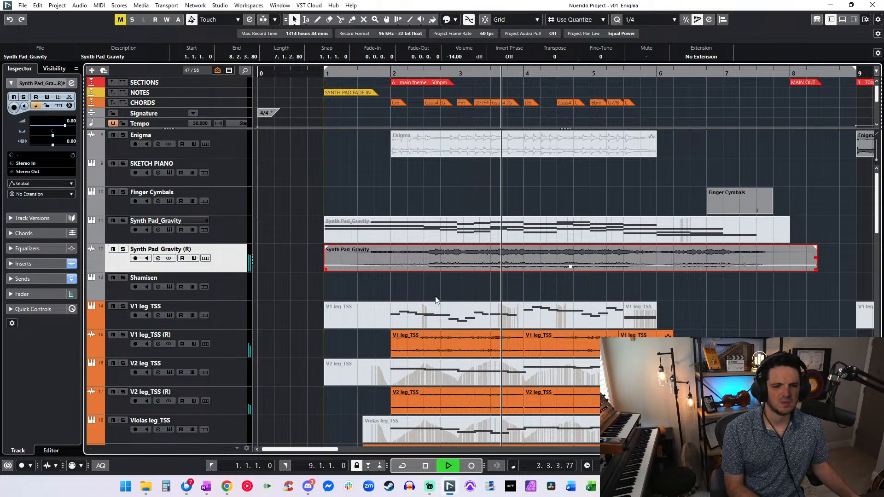
- During playback, try the rendered Gravity pad track at -10 and -5 dB and settle on a level of about -3.67 dB
scroll(472, 300, down, 2)
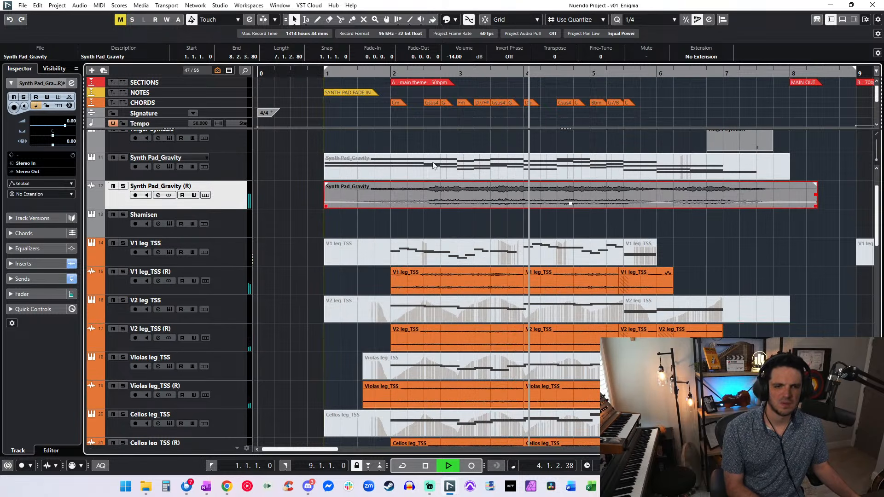
double_click(71, 121)
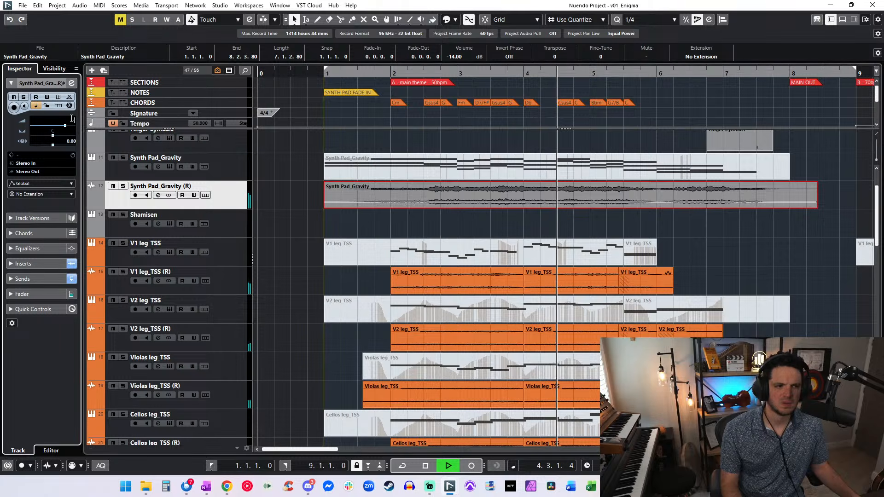
text(-10)
key(Return)
double_click(72, 122)
text(-5)
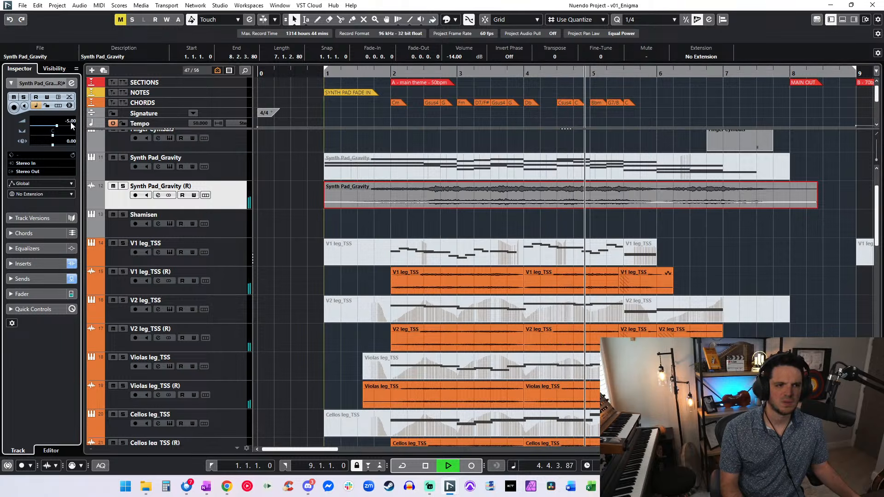
key(Return)
drag(58, 128, 59, 126)
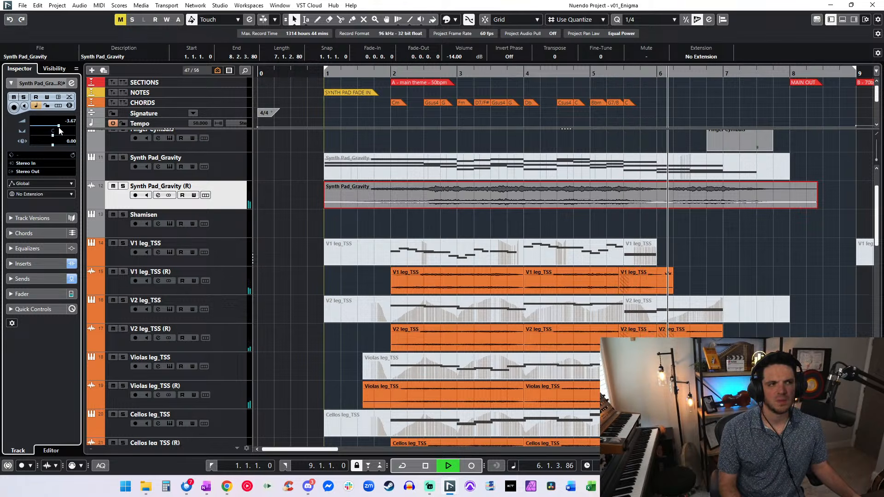
- Lower the Finger Cymbals track's volume to -15 dB while the end of the phrase plays
scroll(479, 190, right, 4)
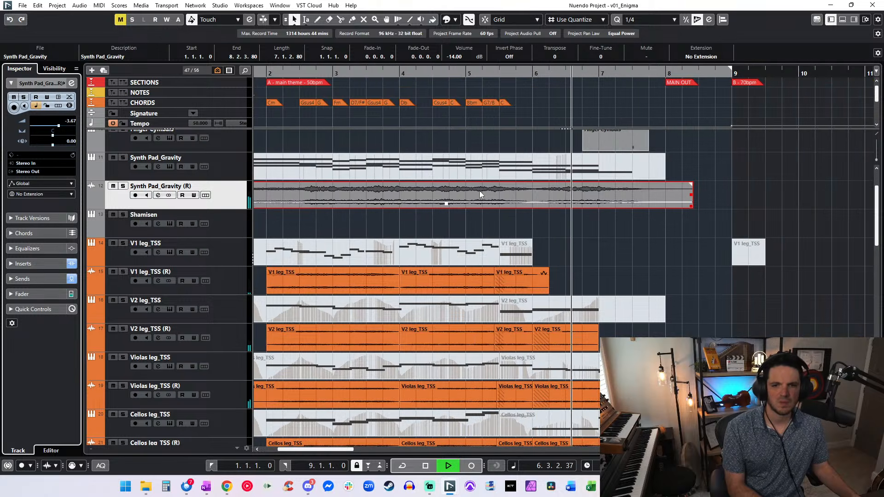
scroll(479, 190, up, 3)
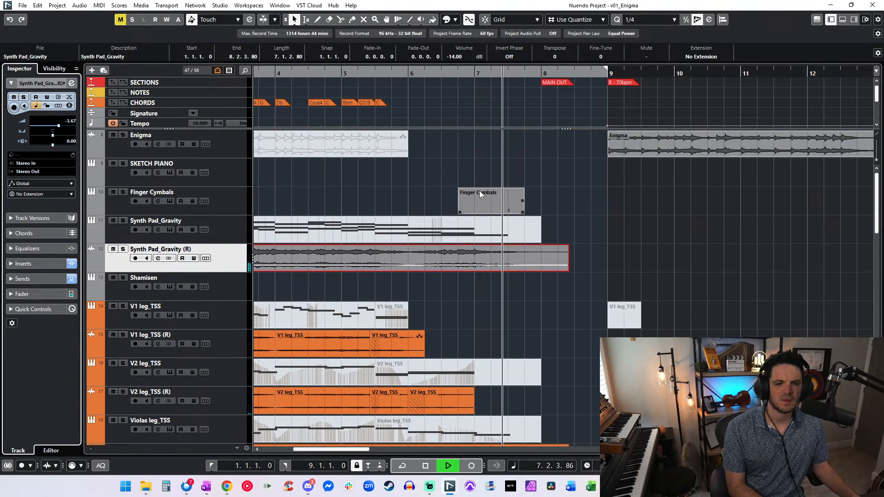
click(238, 204)
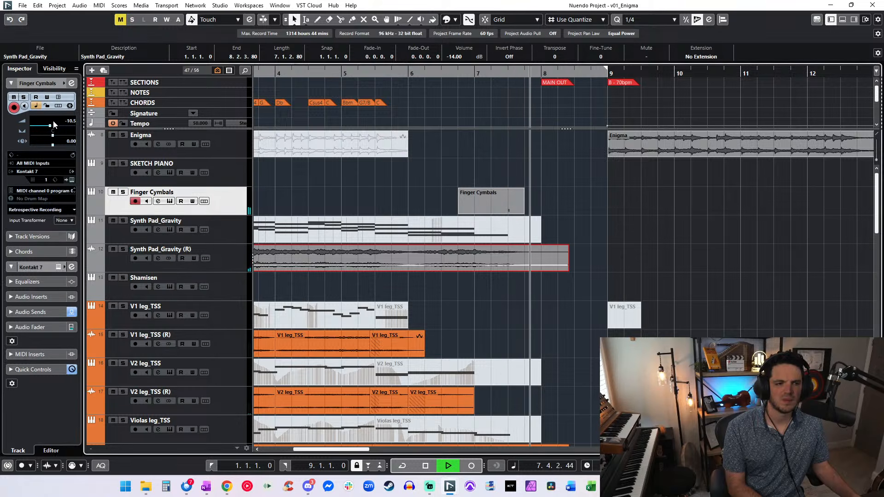
drag(55, 126, 46, 126)
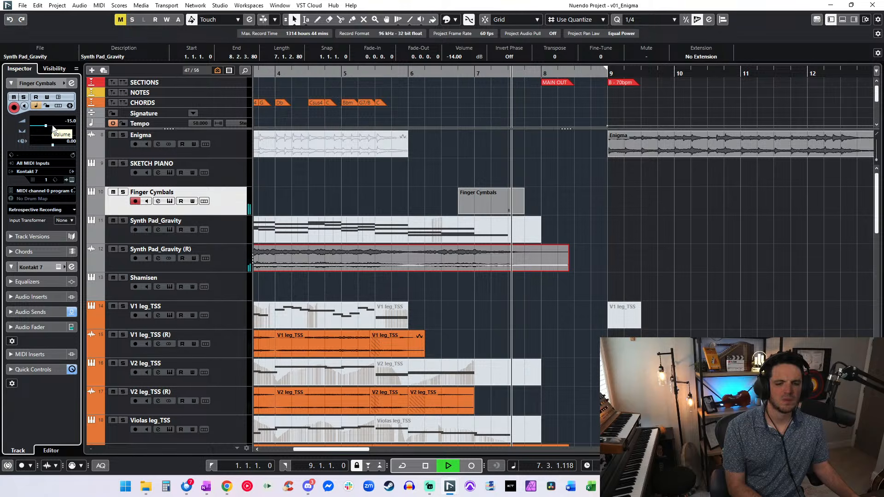
- Stop playback and split the rendered Violas, Cellos and Solo Bass audio events at bar 7 beat 3
scroll(443, 222, down, 6)
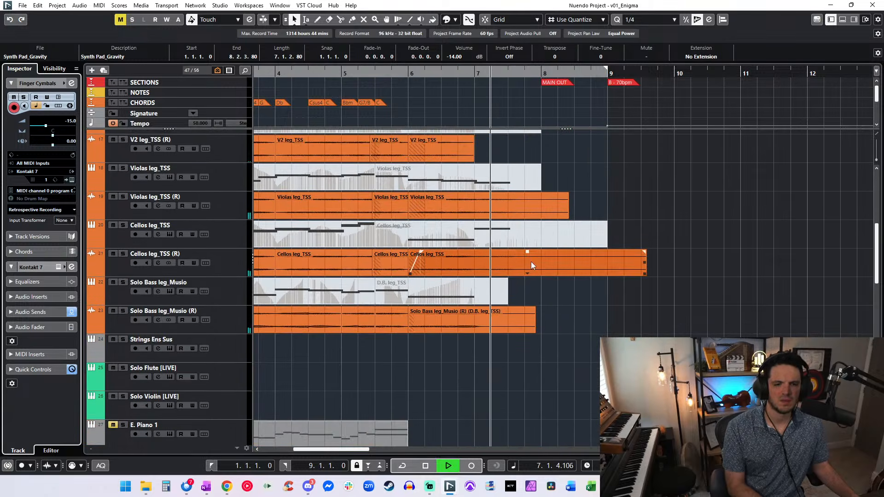
key(h)
key(h)
key(h)
key(h)
key(h)
key(h)
key(space)
click(556, 198)
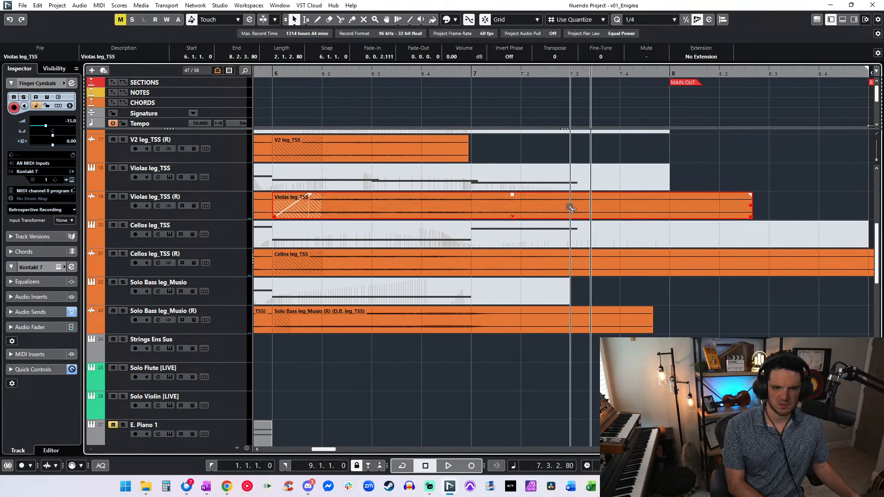
alt+click(570, 208)
alt+click(569, 260)
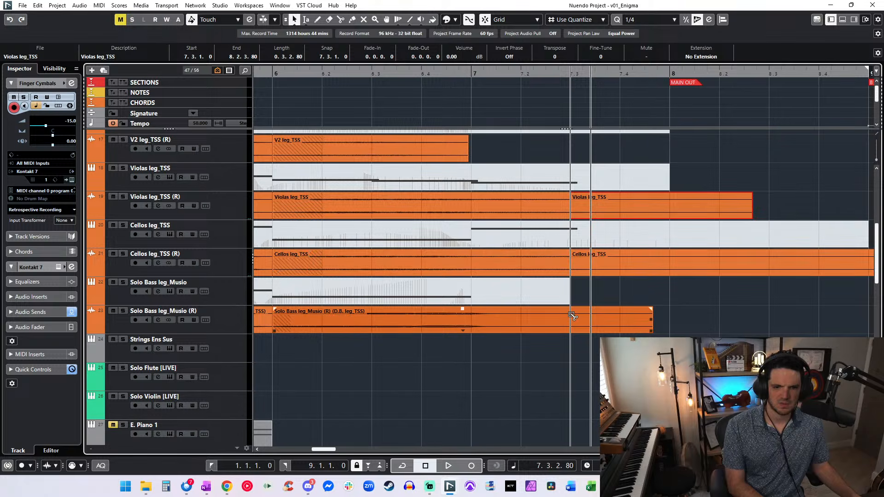
alt+click(571, 316)
- Delete the remaining audio after bar 7 beat 3 on the rendered Solo Bass, Cellos and Violas tracks
click(579, 319)
key(Delete)
click(579, 265)
key(Delete)
click(586, 202)
key(Delete)
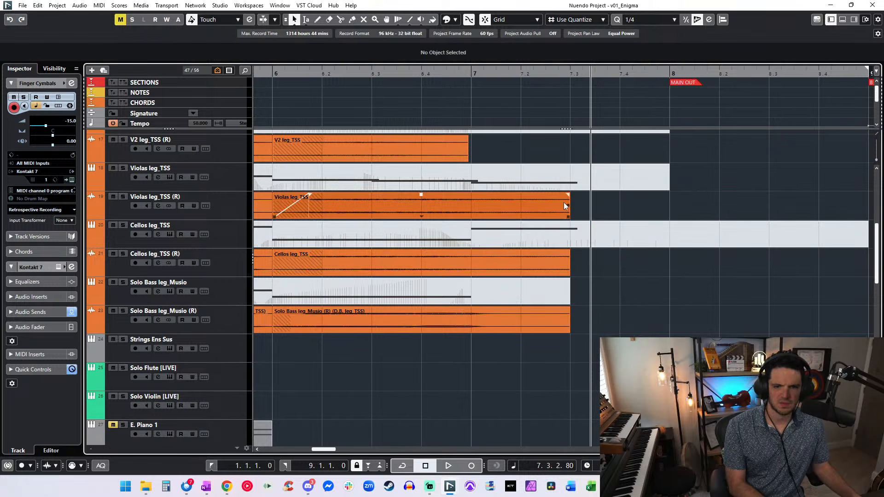
- Add a fade-out of about half a beat to the final rendered Violas and Cellos events together, and play back the ending
double_click(563, 203)
key(Return)
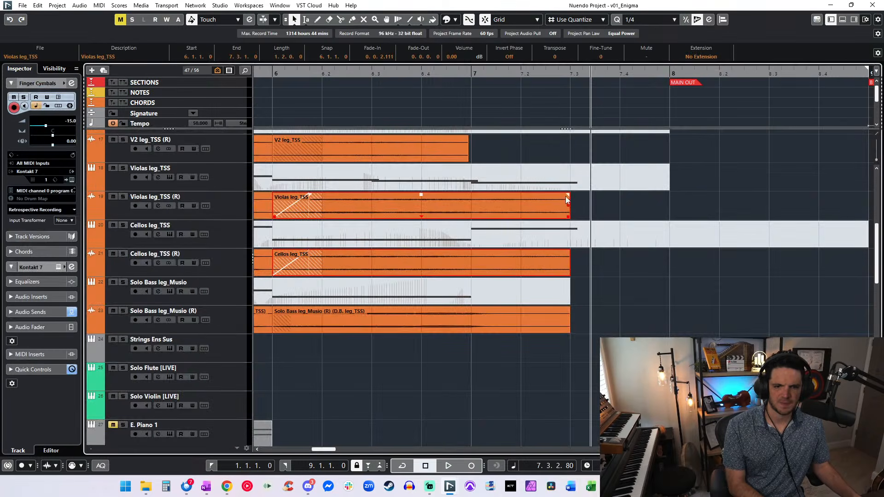
shift+click(557, 250)
drag(553, 202, 548, 203)
key(space)
scroll(545, 209, up, 4)
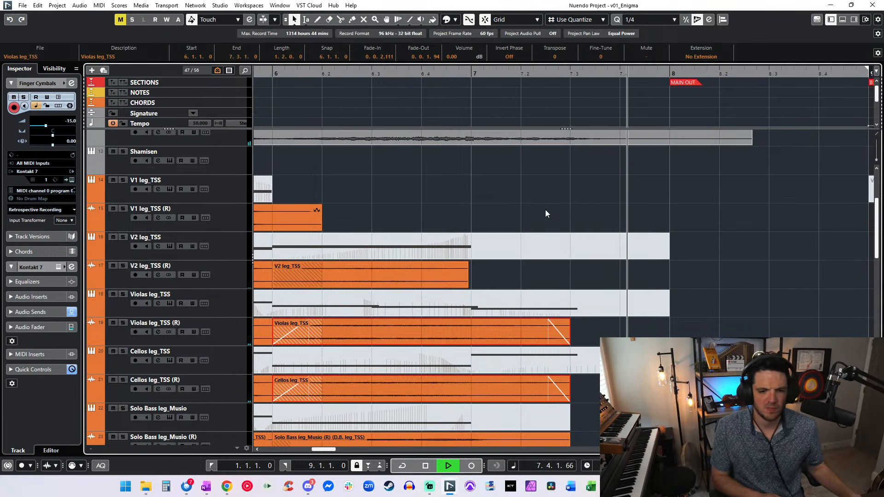
scroll(546, 213, down, 3)
key(space)
- Cut the rendered Gravity pad at bar 7 beat 3, delete the remainder, and audition it with a fade-out of about 0.0.2.45
scroll(545, 209, up, 6)
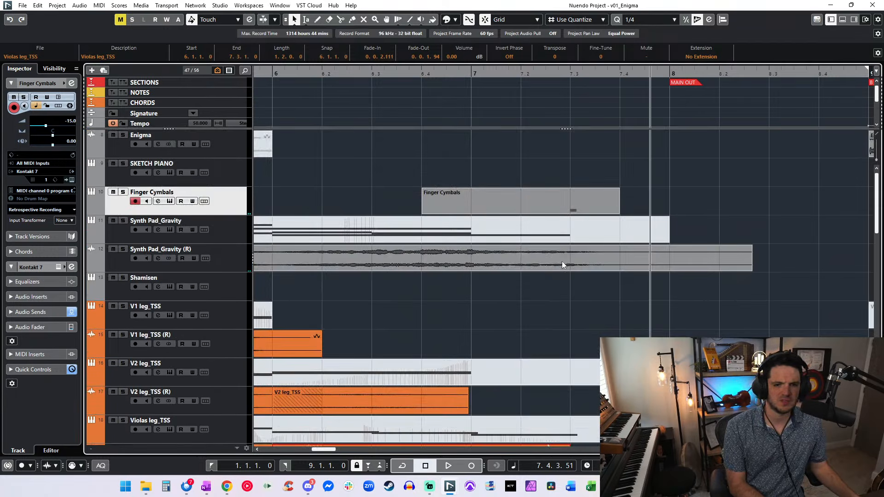
alt+click(570, 261)
key(Delete)
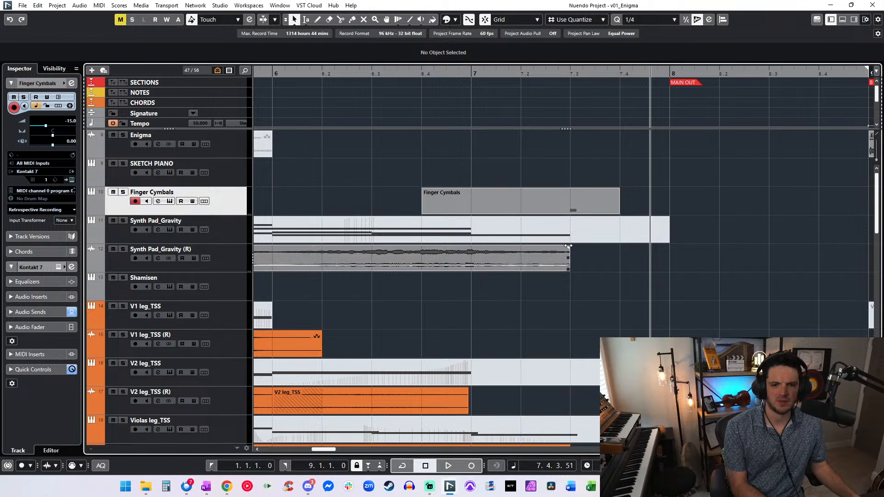
drag(568, 246, 539, 246)
key(space)
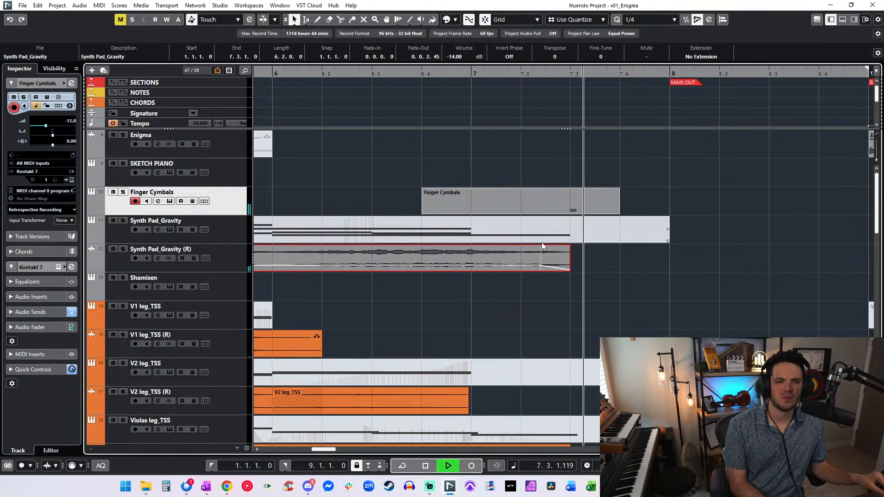
key(g)
key(g)
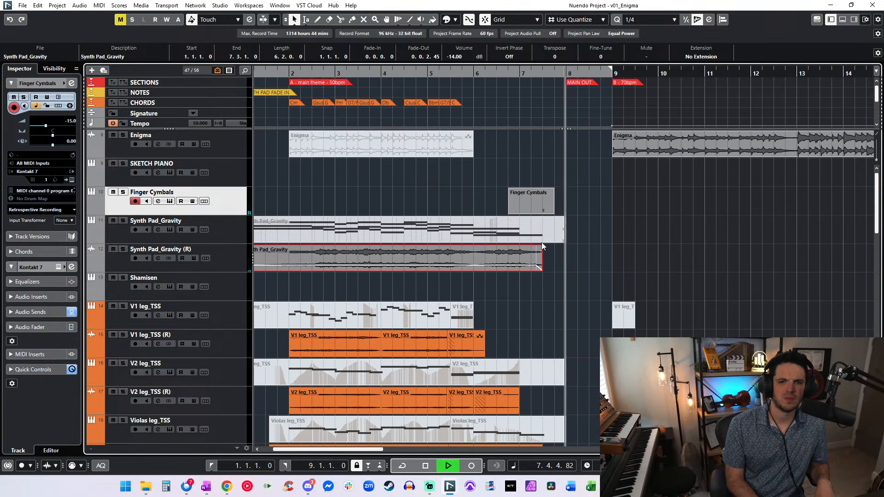
key(space)
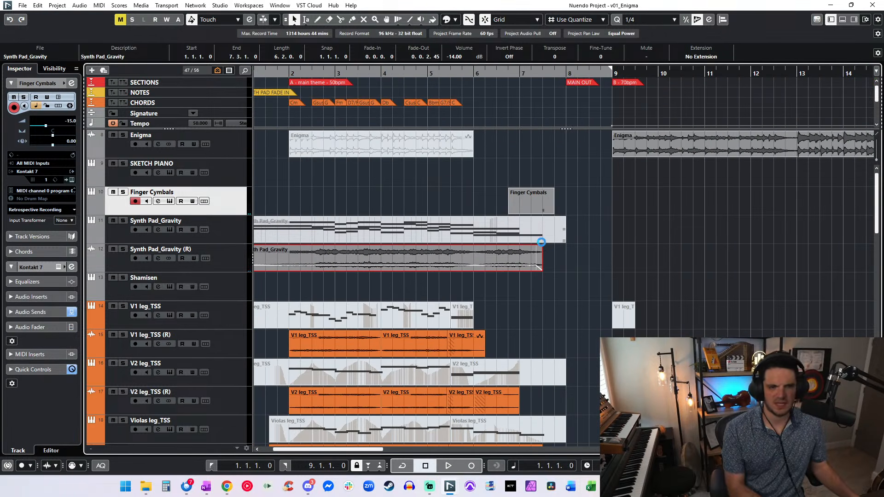
- Record a live melody on the Solo Flute [LIVE] track from bar 1 to just past bar 8
scroll(366, 229, down, 10)
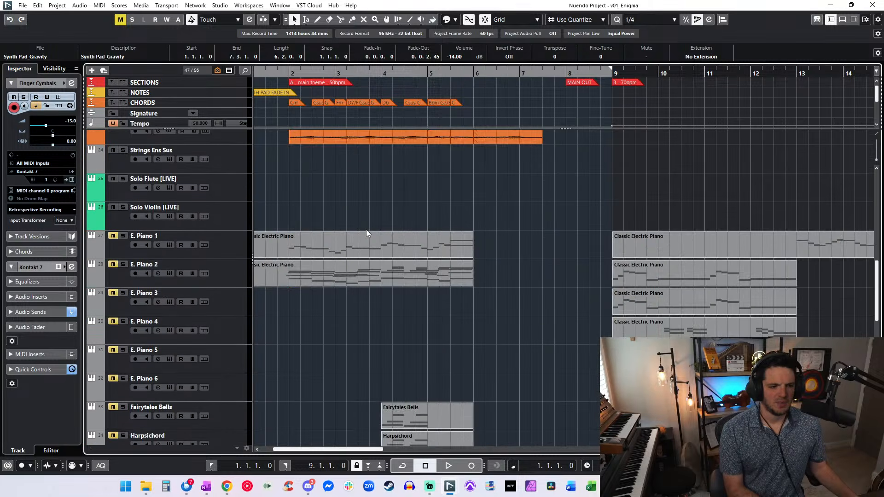
click(215, 249)
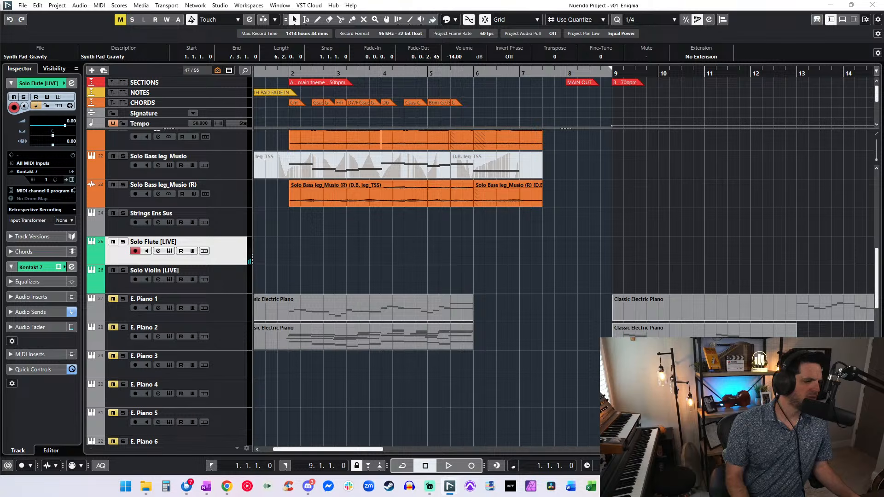
key(KP_Multiply)
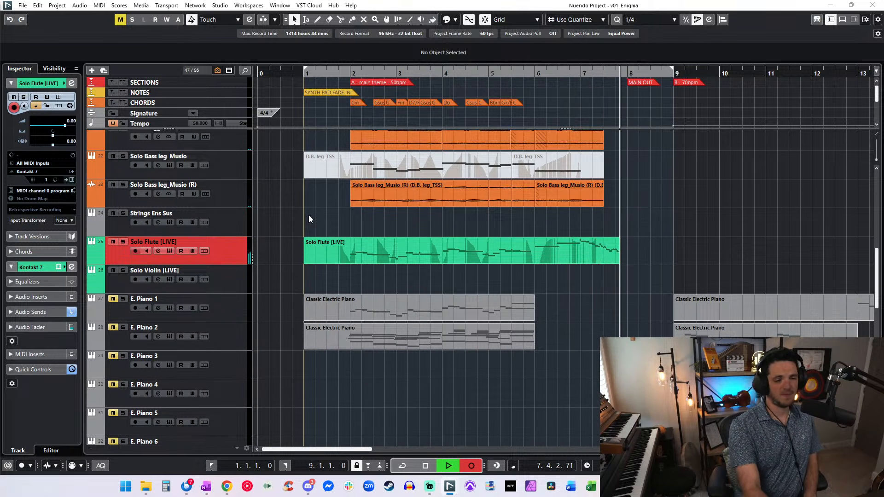
key(space)
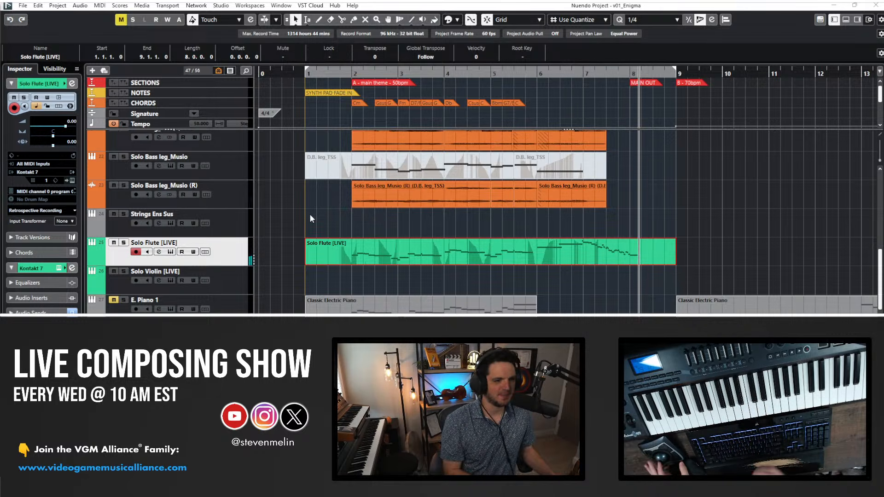
- Select the SKETCH PIANO track, deselect the recorded flute part, and return the playhead to bar 1
scroll(208, 187, up, 10)
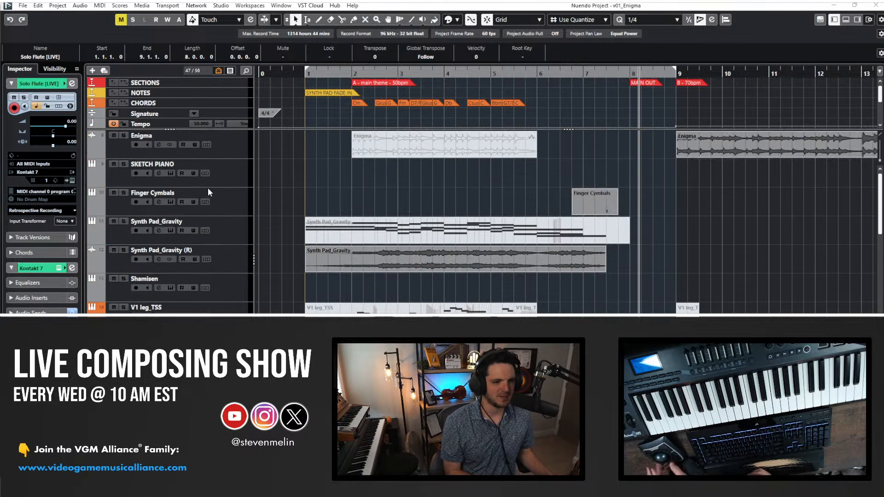
click(227, 166)
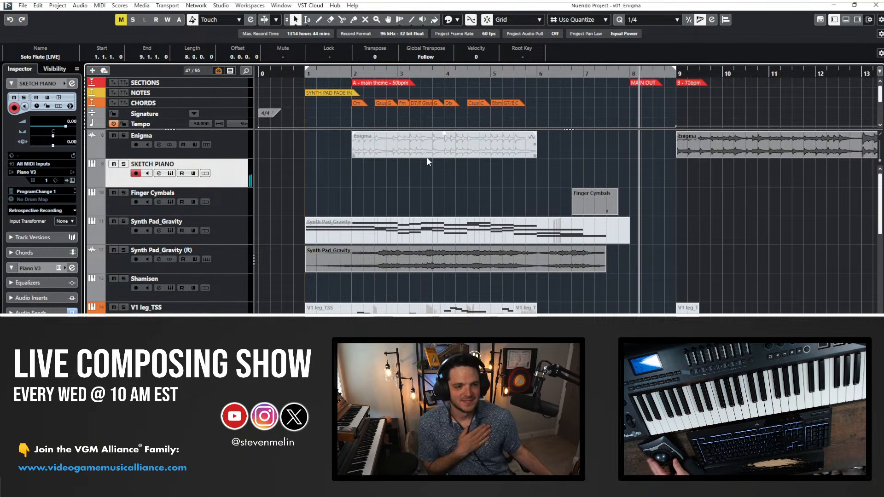
click(412, 177)
key(KP_1)
scroll(434, 213, down, 3)
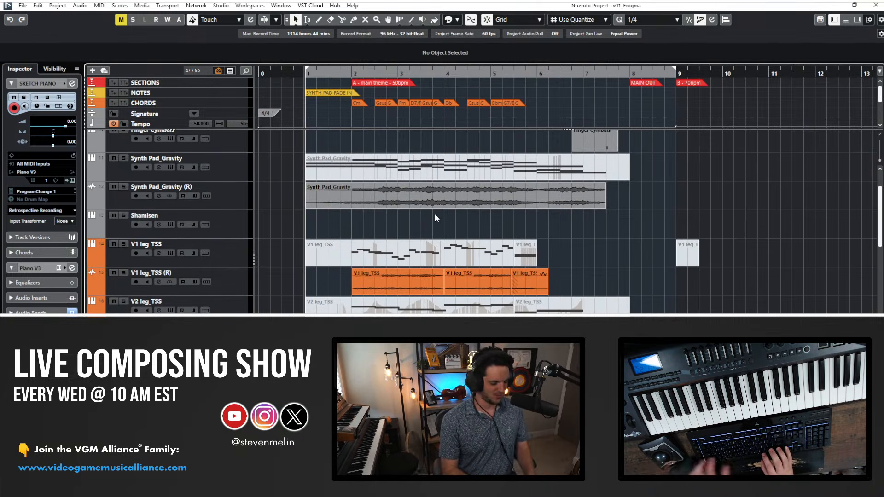
- Save the project and play back the end of the main theme from about bar 5
key(ctrl+s)
scroll(434, 214, up, 3)
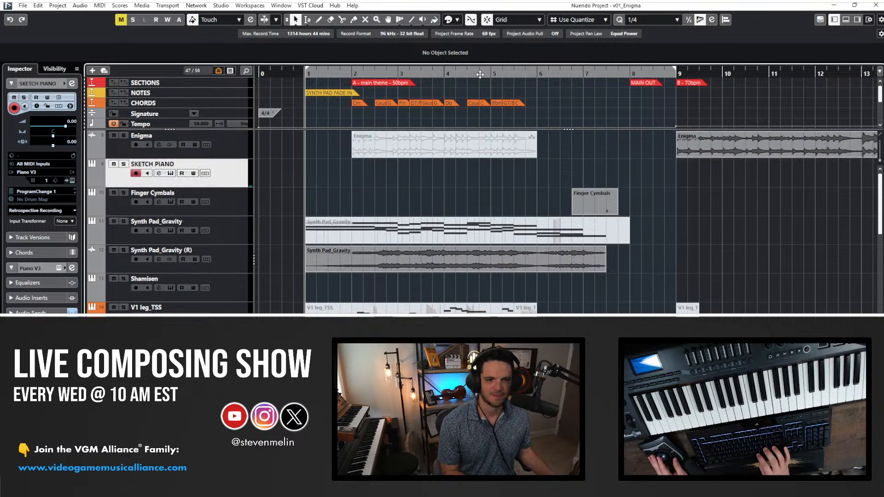
click(500, 75)
key(space)
scroll(515, 131, down, 2)
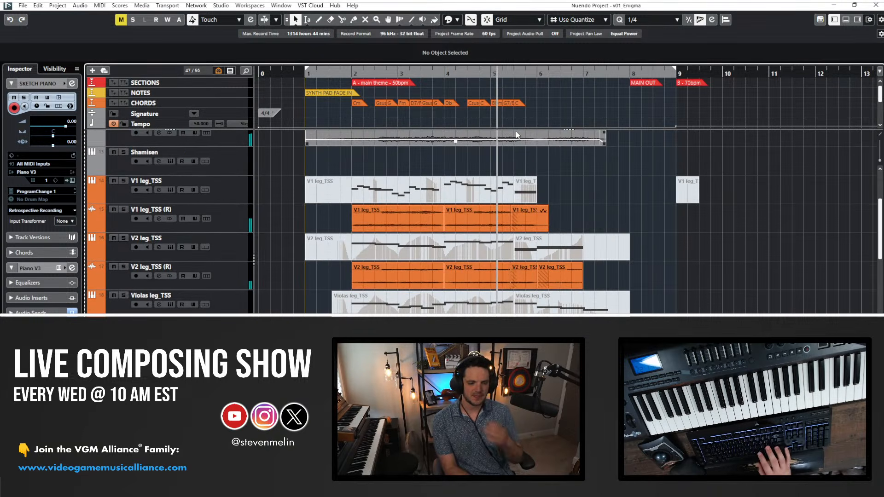
scroll(394, 253, up, 2)
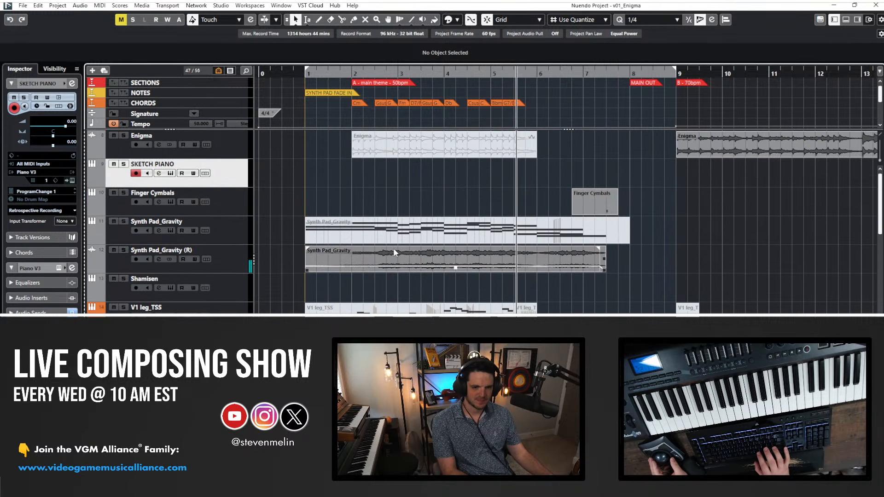
- Delete the recorded Solo Flute [LIVE] part that starts at bar 1
scroll(249, 225, down, 6)
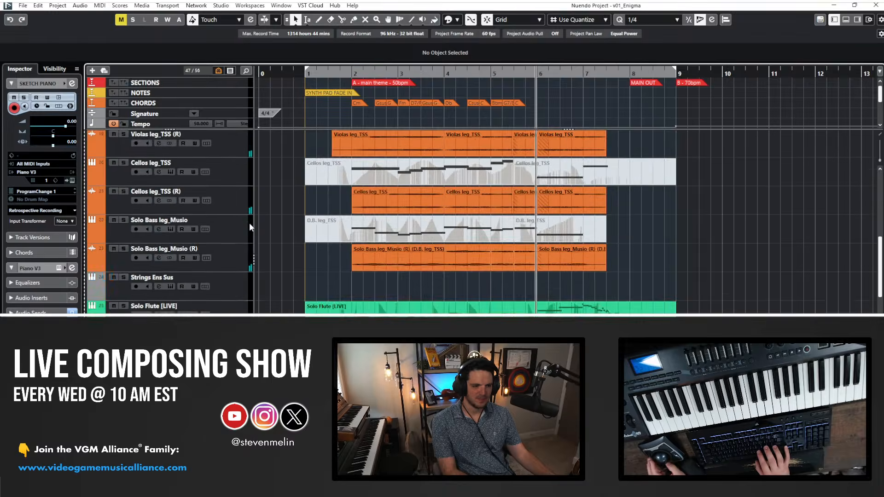
scroll(249, 223, down, 3)
scroll(249, 223, up, 3)
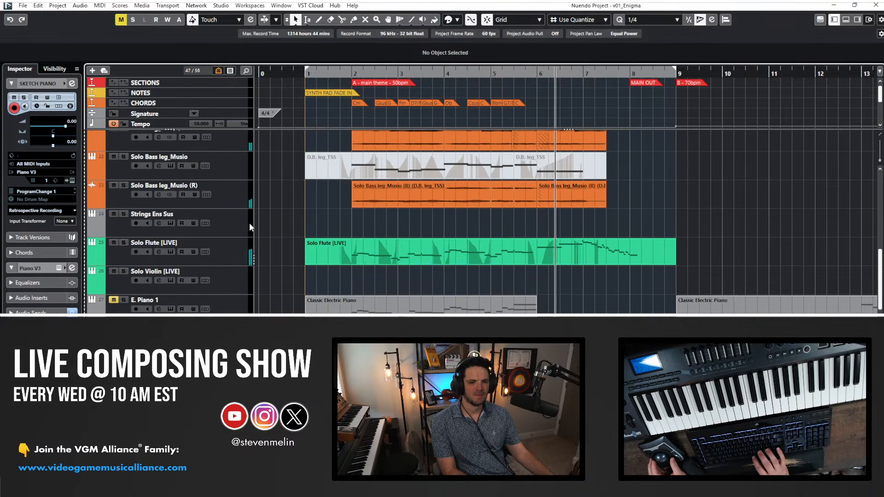
click(497, 259)
key(Delete)
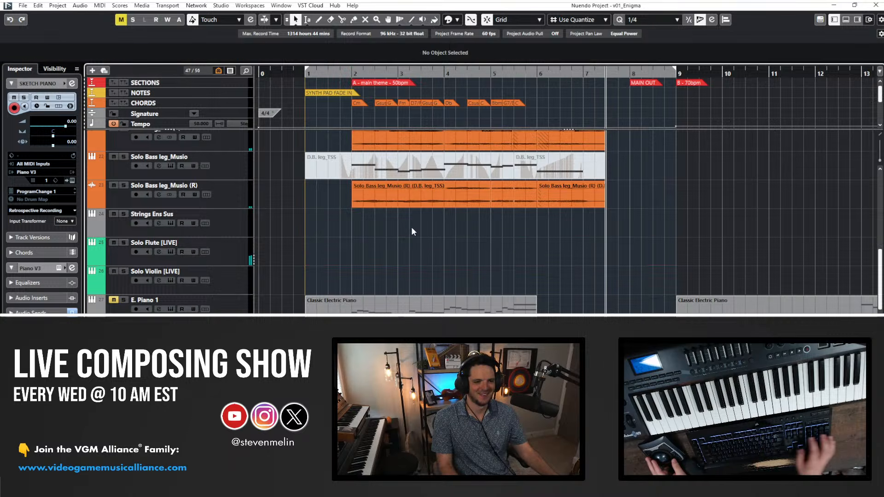
- Record a new live melody on the Solo Flute [LIVE] track from bar 1 to about bar 6, and select the Solo Violin [LIVE] track
key(space)
key(space)
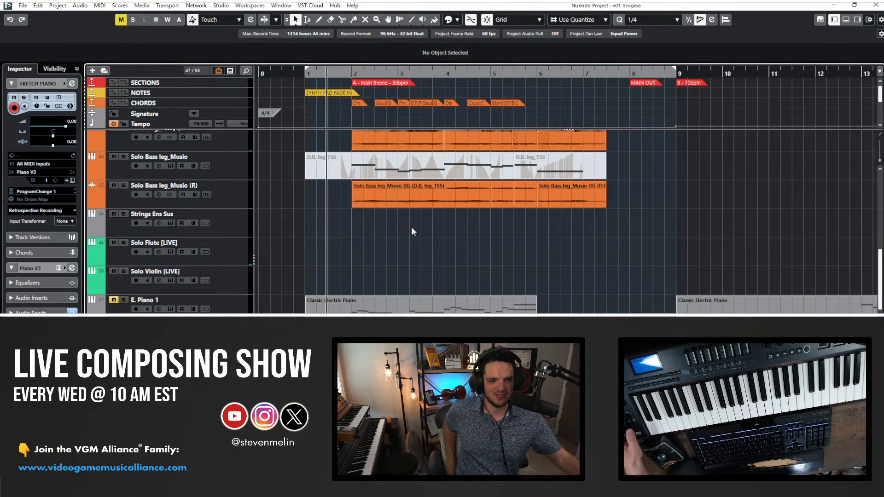
click(215, 259)
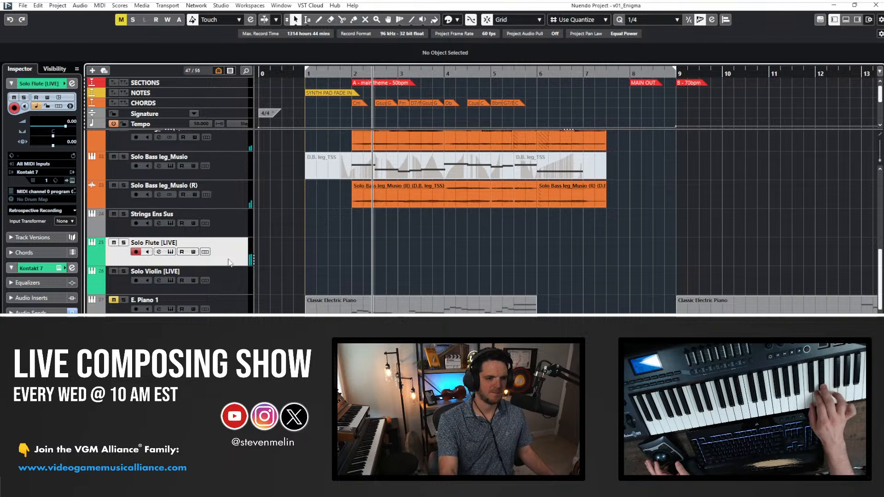
key(KP_1)
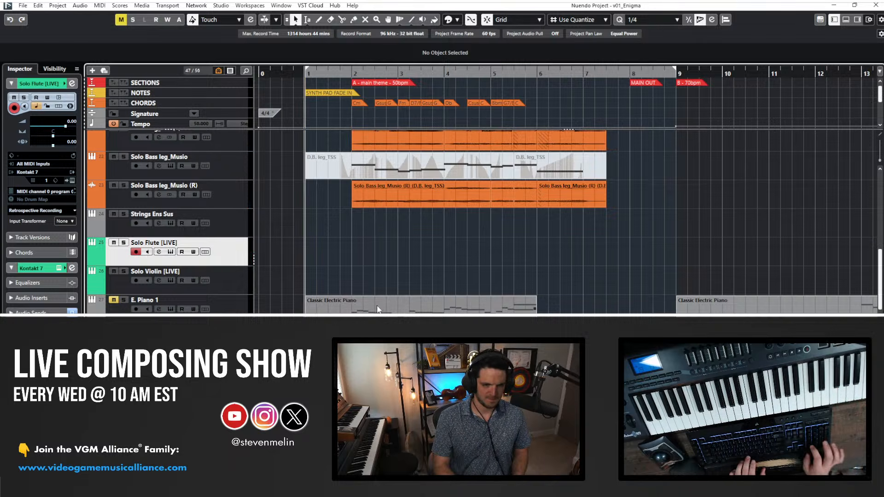
key(space)
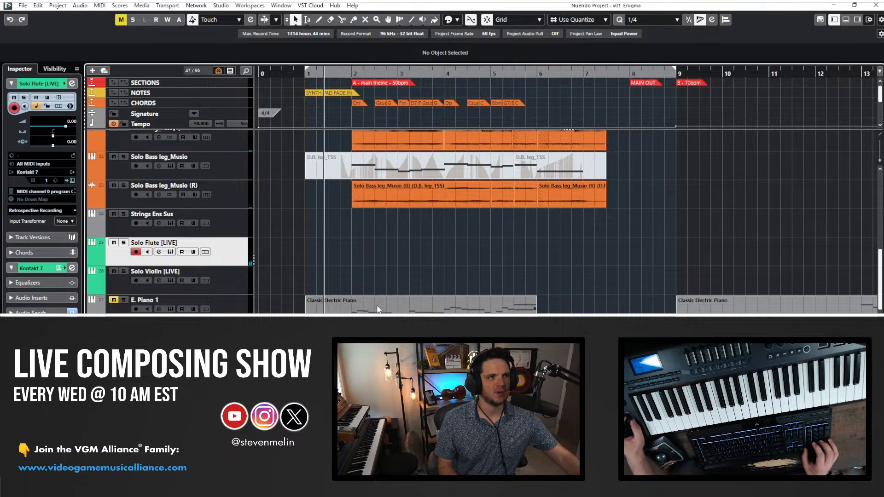
key(KP_Multiply)
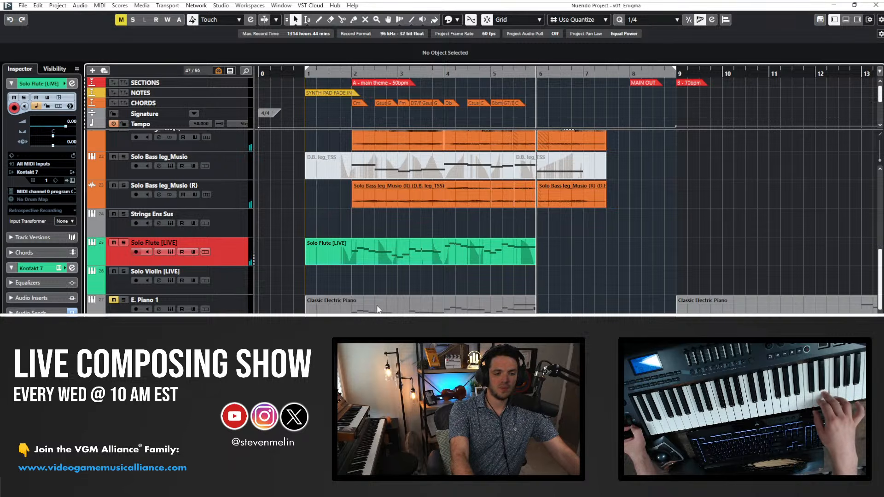
key(KP_Multiply)
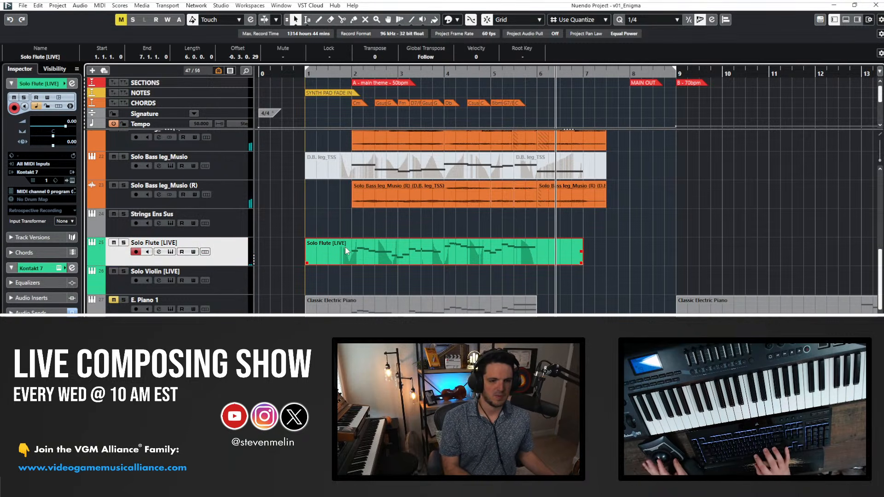
click(162, 289)
key(space)
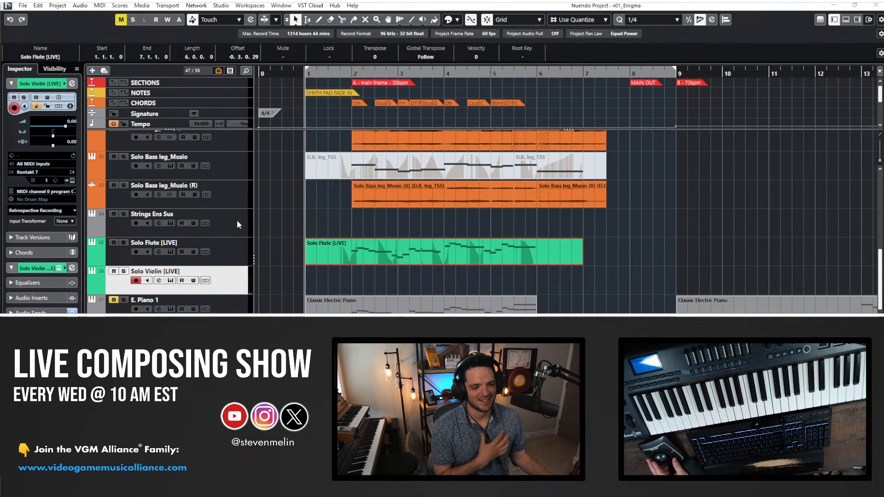
- Select the SKETCH PIANO track, deselect the flute part, and move the playhead to bar 4
scroll(218, 220, up, 7)
click(244, 174)
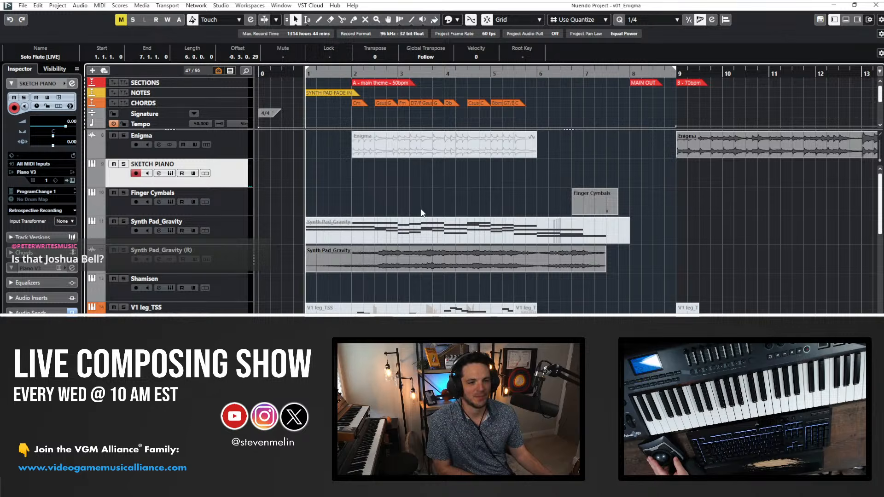
click(375, 183)
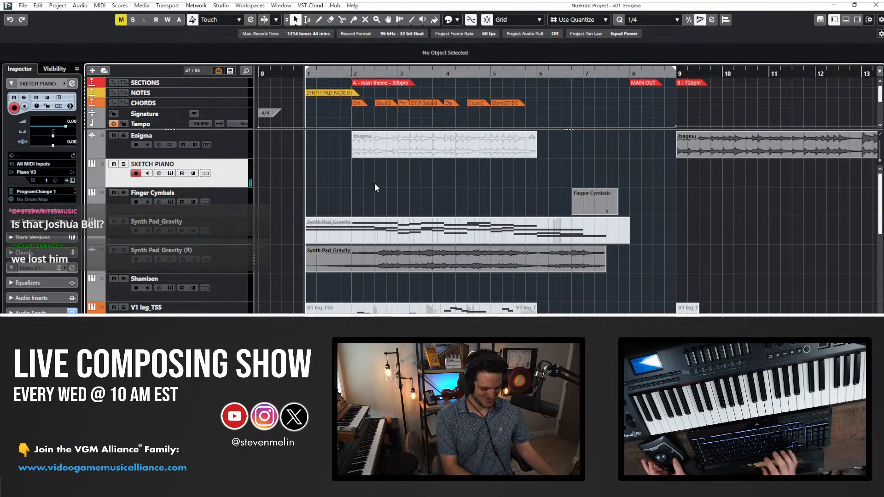
key(space)
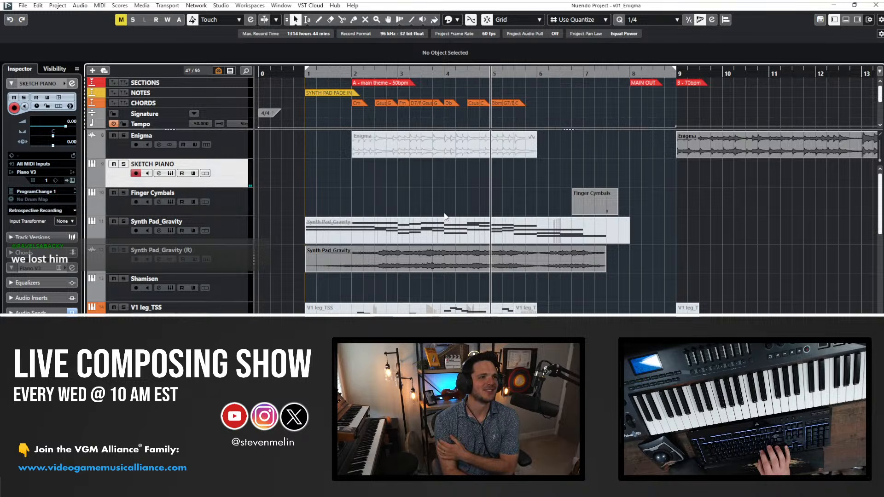
key(KP_Add)
key(KP_Subtract)
key(KP_Subtract)
key(KP_Add)
key(KP_Subtract)
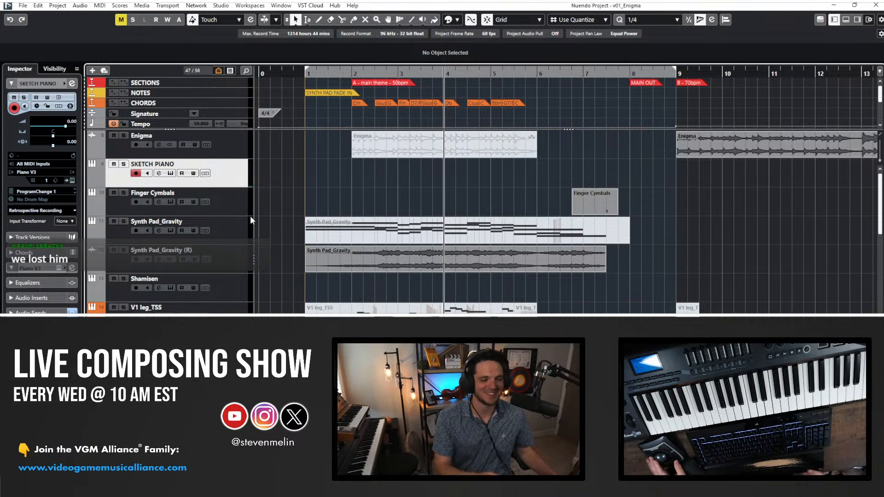
- Select the Solo Violin [LIVE] track, mute the Solo Flute [LIVE] track, and play back from bar 1
scroll(239, 245, down, 5)
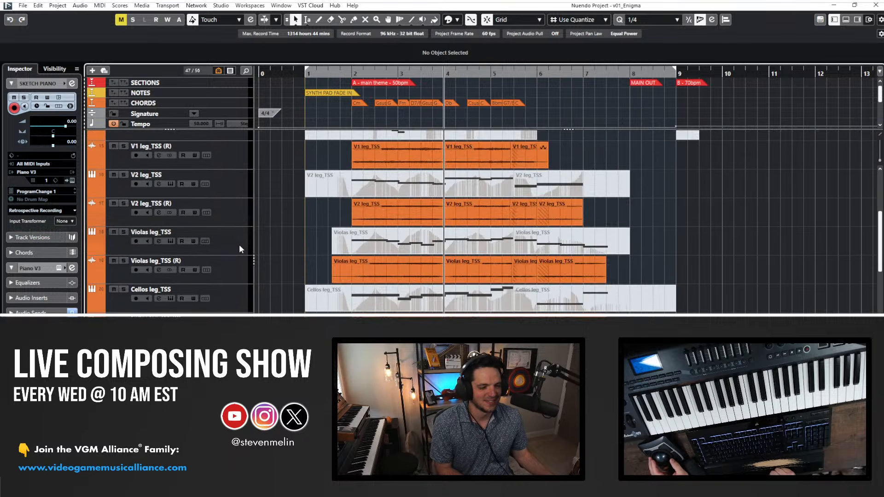
scroll(239, 244, down, 5)
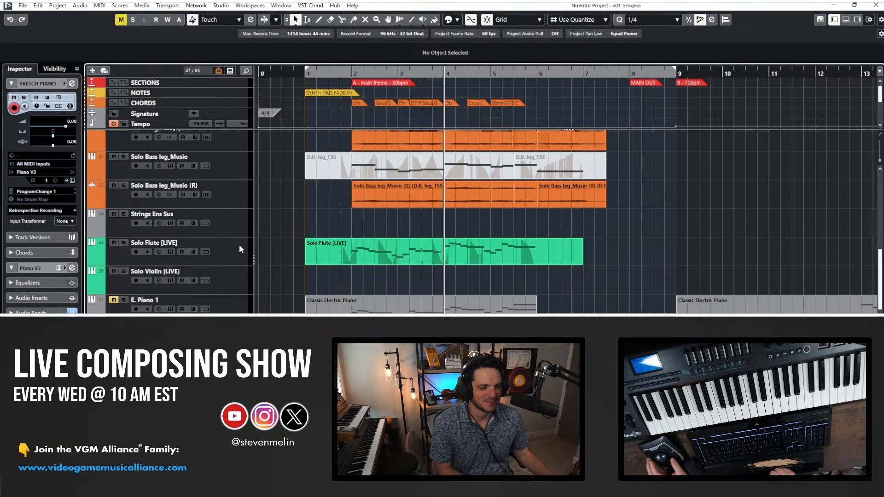
click(212, 275)
click(350, 248)
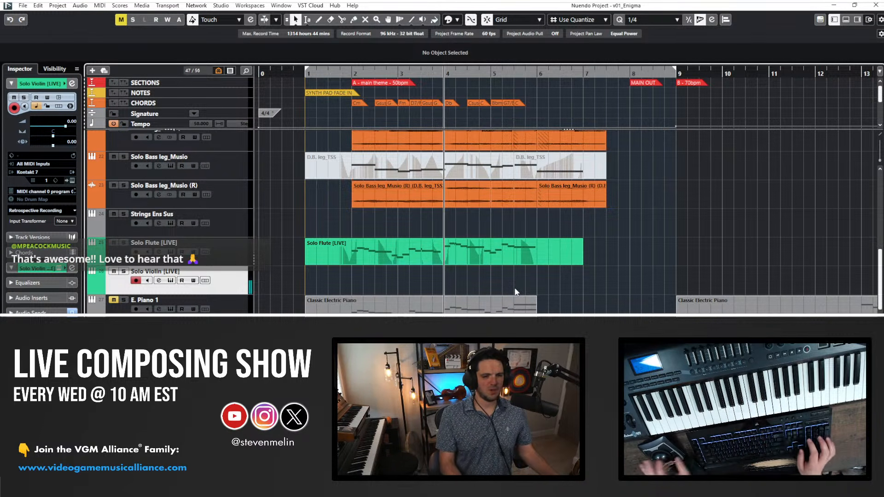
key(KP_1)
key(space)
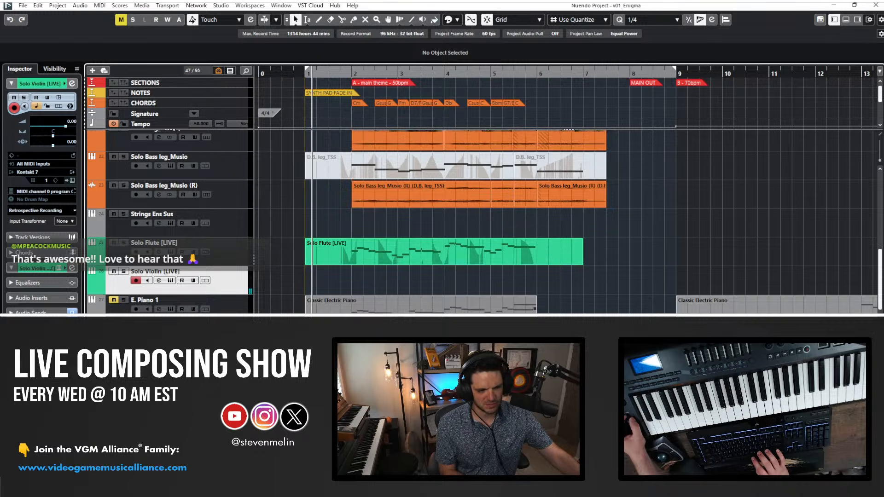
click(116, 244)
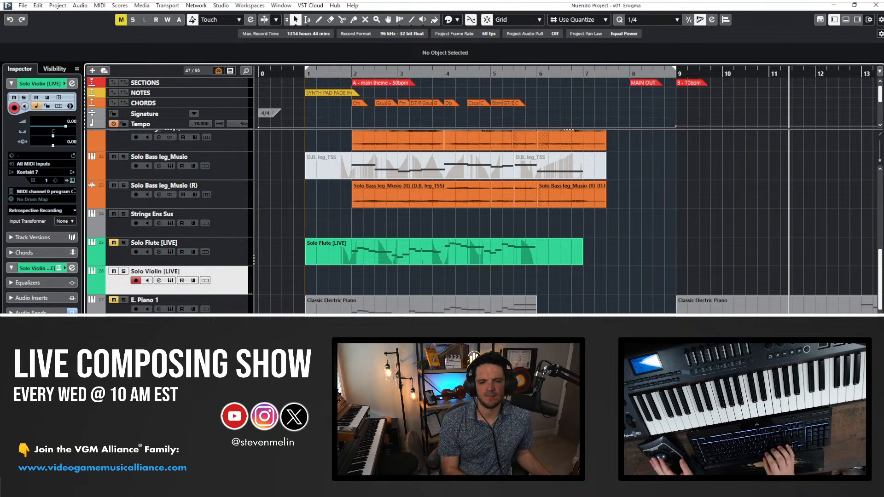
- Select the B section events from bar 9 onward across the tracks
scroll(379, 238, right, 4)
scroll(379, 238, down, 4)
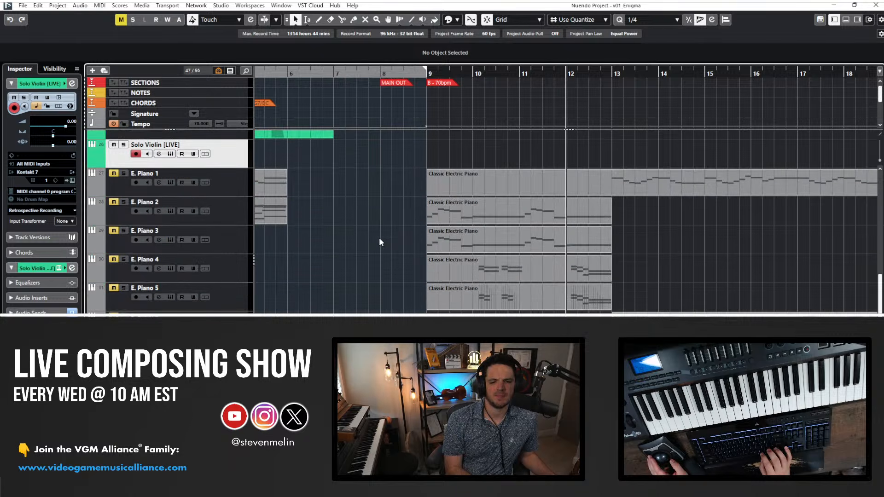
scroll(379, 236, up, 2)
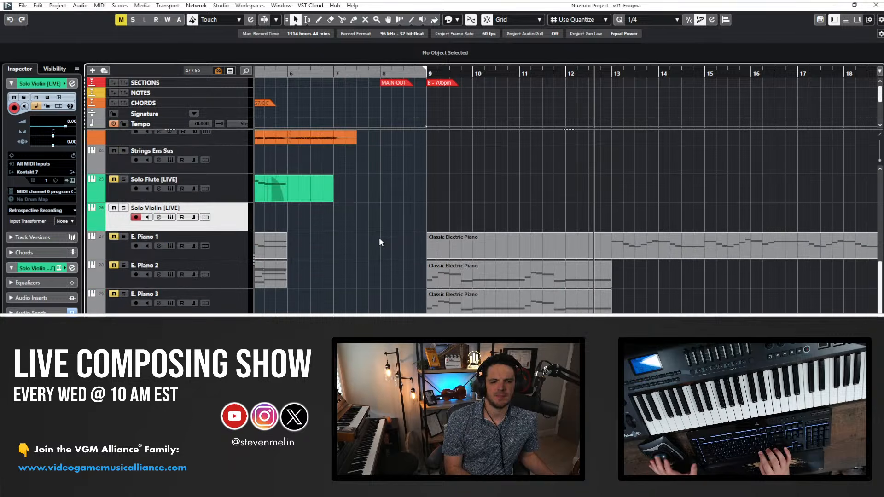
scroll(379, 237, right, 3)
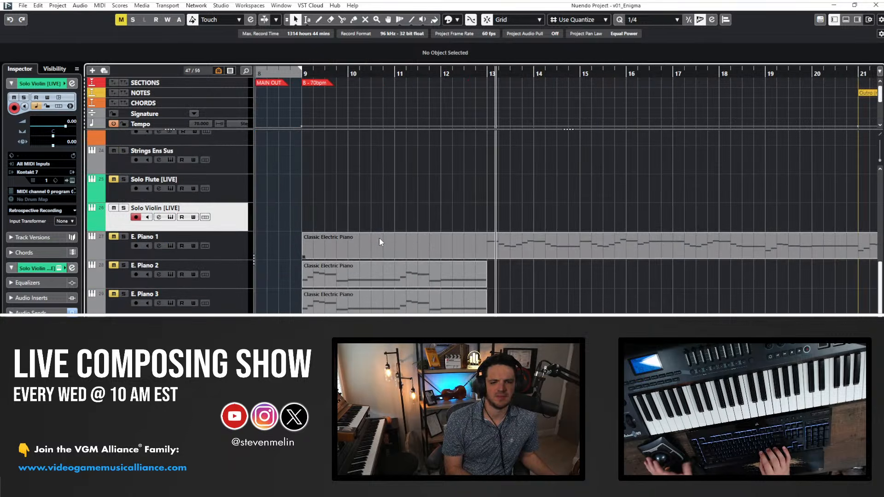
scroll(334, 217, left, 2)
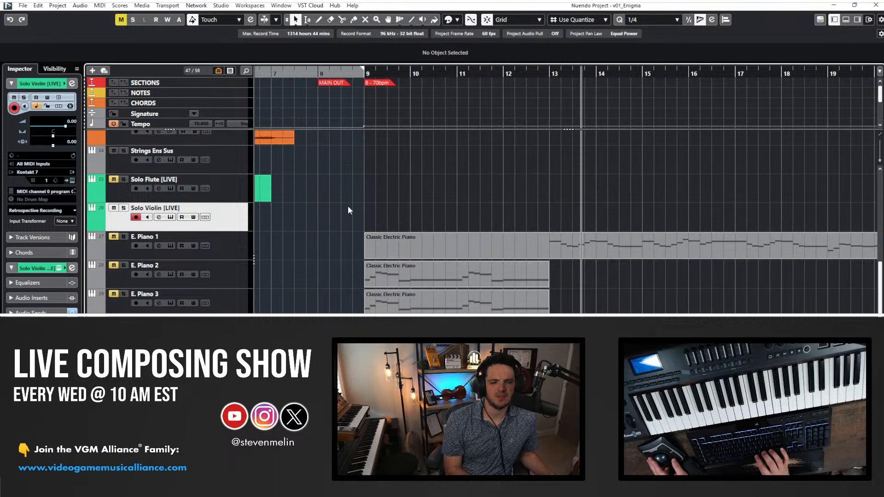
scroll(348, 208, down, 8)
scroll(348, 208, right, 8)
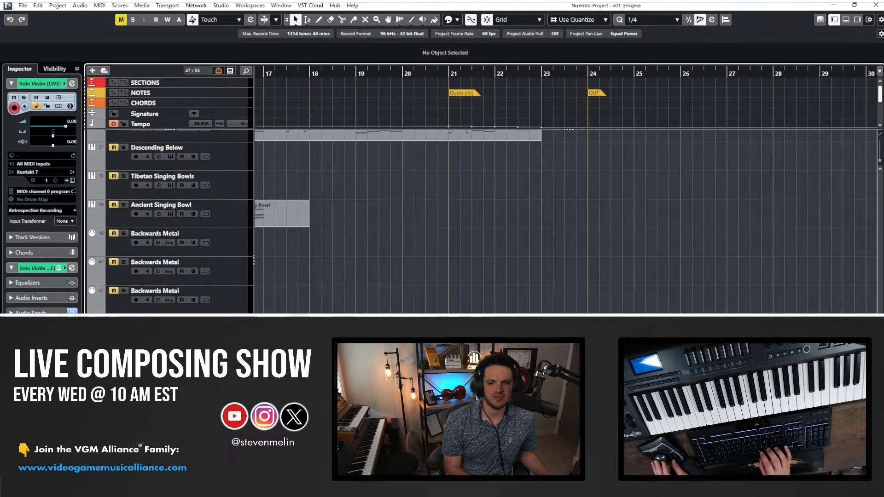
drag(870, 309, 874, 312)
scroll(429, 170, left, 14)
scroll(430, 170, right, 1)
scroll(430, 171, up, 5)
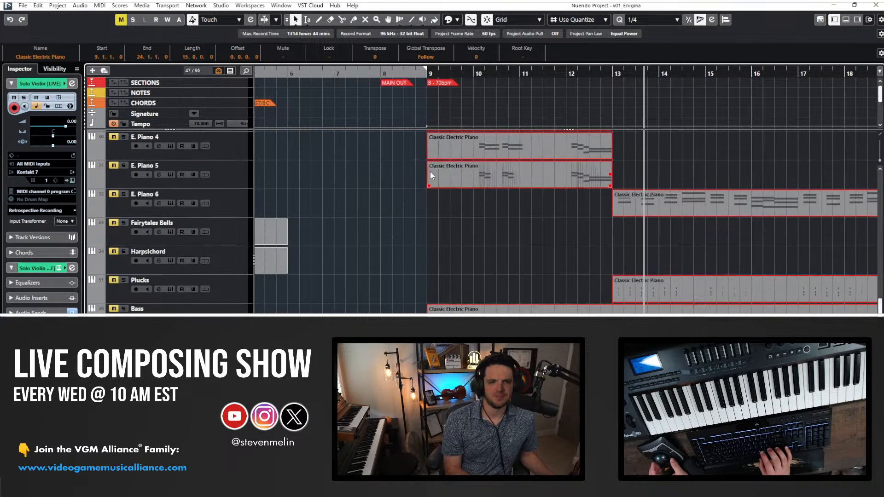
scroll(430, 172, left, 3)
- Deselect the B section events and set the left locator to the MAIN OUT marker at bar 8
click(461, 75)
scroll(468, 178, up, 14)
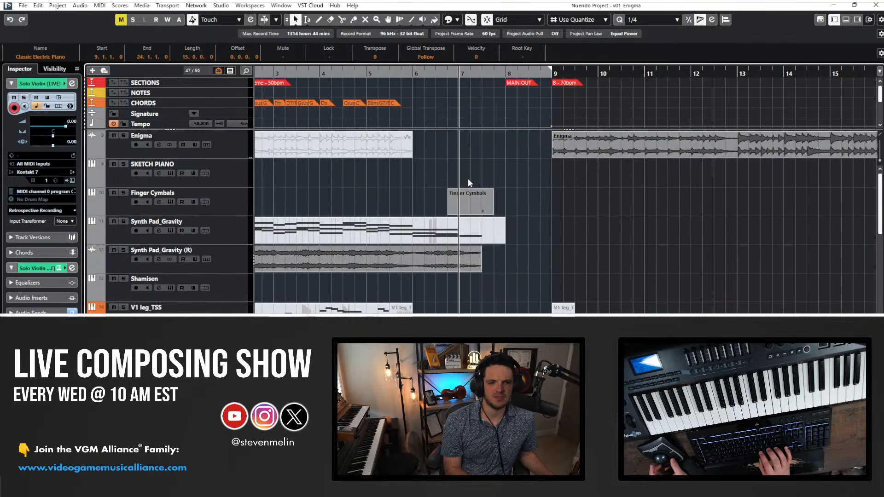
key(shift+n)
click(505, 291)
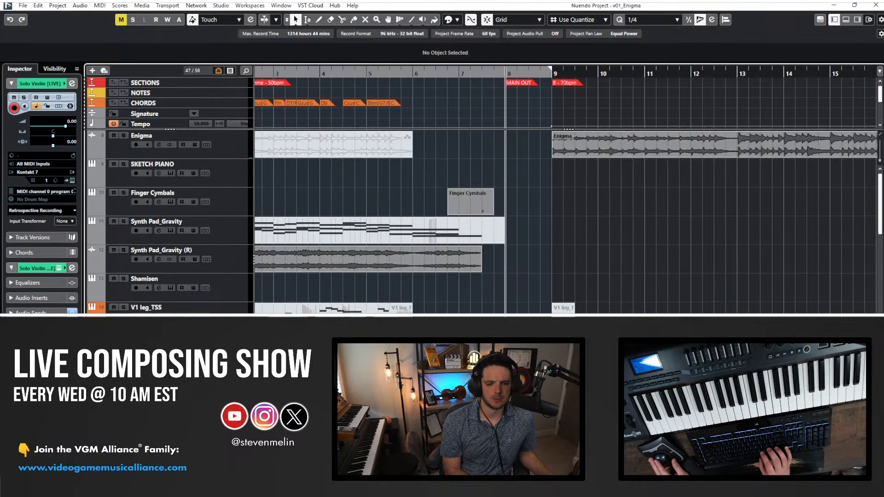
key(ctrl+KP_1)
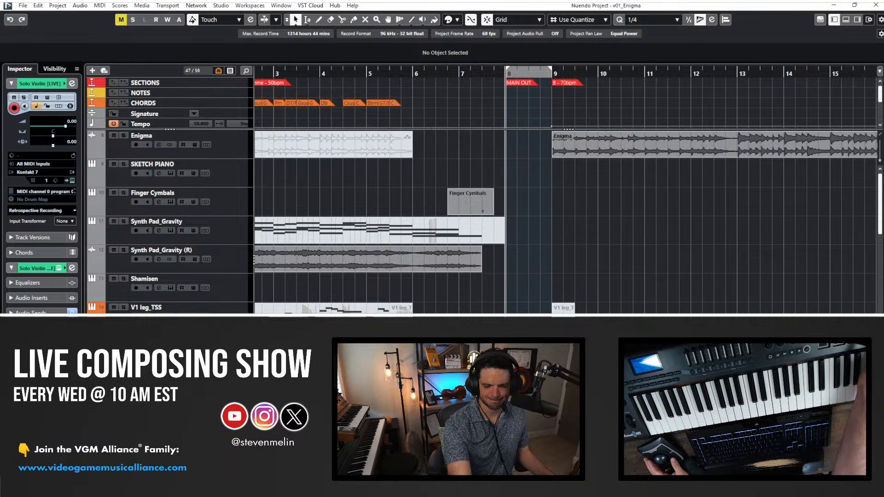
- Insert one bar of silence at bar 8 repeatedly until the B section starts at bar 18
key(ctrl+shift+e)
key(ctrl+shift+e)
key(ctrl+shift+e)
key(ctrl+shift+e)
key(ctrl+shift+e)
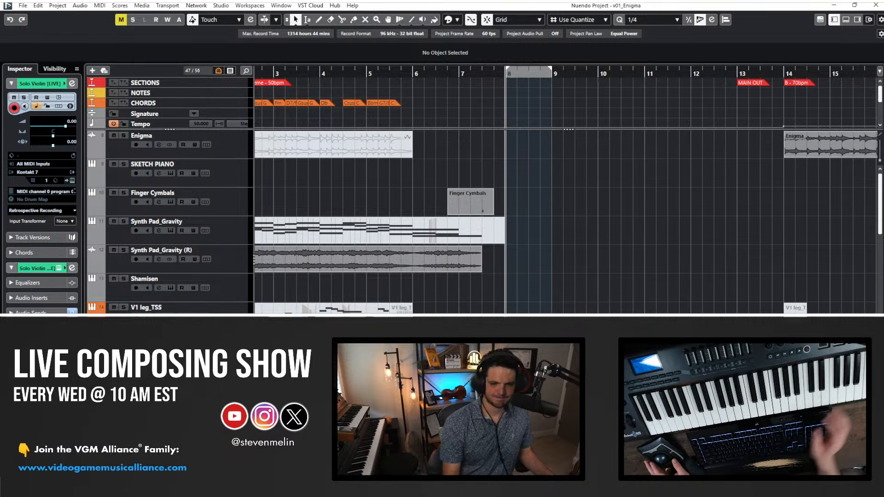
key(ctrl+shift+e)
key(ctrl+shift+e)
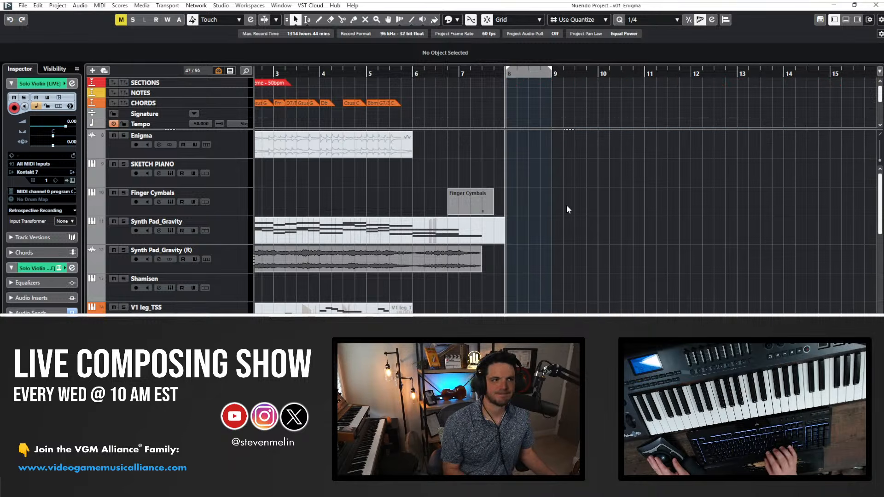
- Move the MAIN OUT marker from bar 17 to the start of bar 8 on the SECTIONS marker track
scroll(567, 205, right, 5)
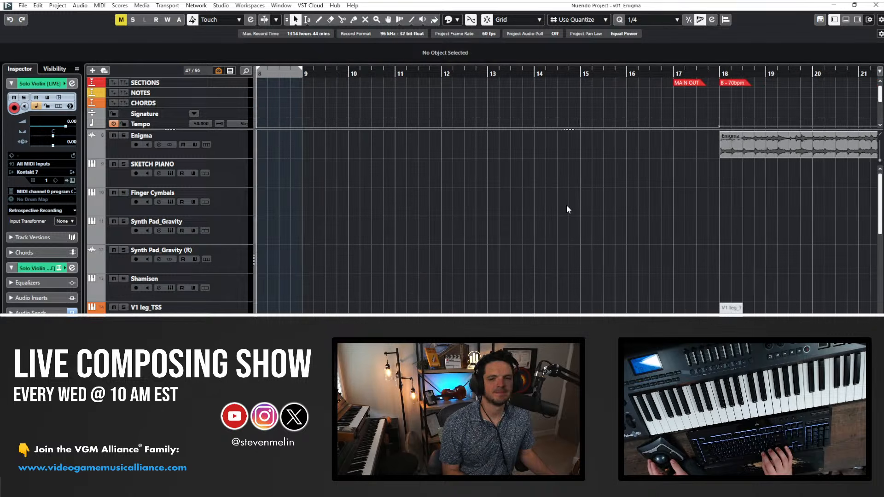
drag(686, 83, 277, 82)
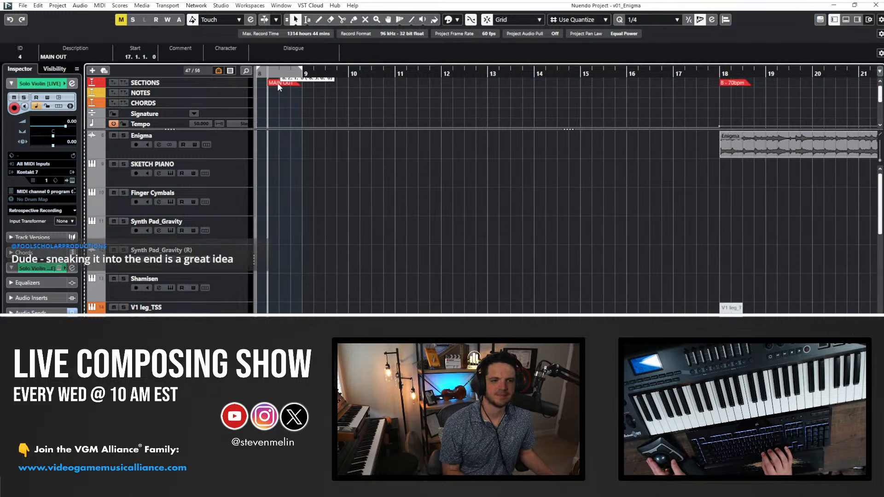
scroll(277, 82, left, 3)
drag(397, 89, 397, 89)
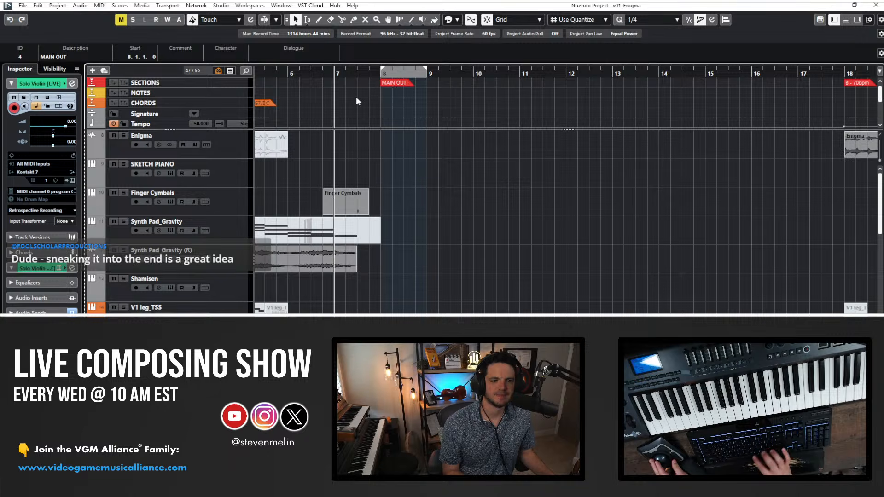
- Play back the end of the main theme around bars 5 to 7 with the string tracks in view
scroll(336, 192, down, 6)
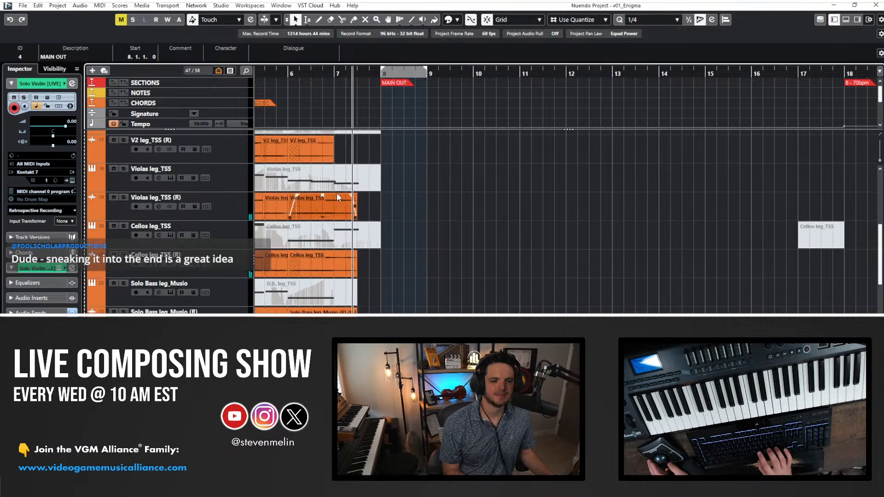
key(space)
key(space)
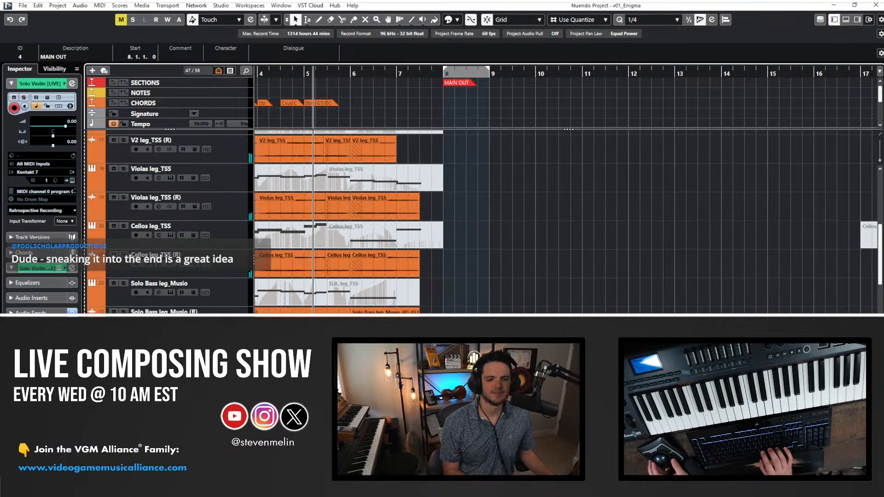
scroll(336, 221, down, 2)
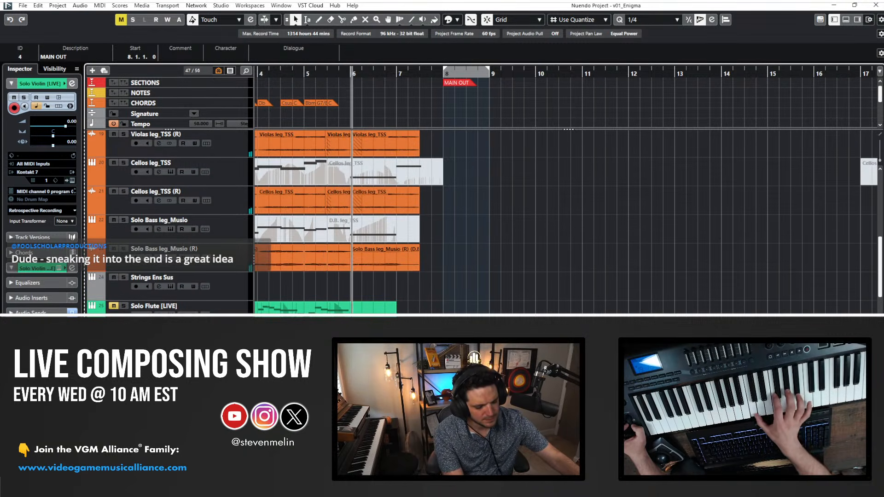
key(space)
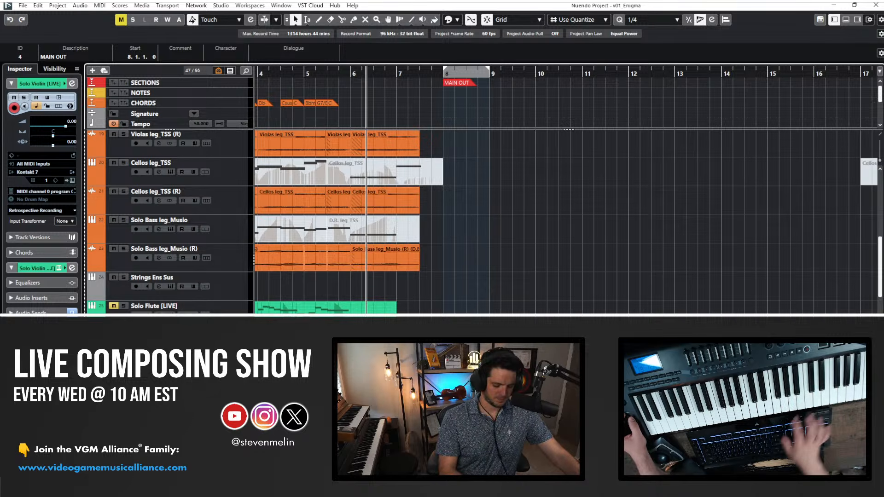
- Unmute the Solo Flute [LIVE] track and record a violin phrase on the Solo Violin [LIVE] track between bars 5 and 8
key(KP_Subtract)
key(KP_Subtract)
key(space)
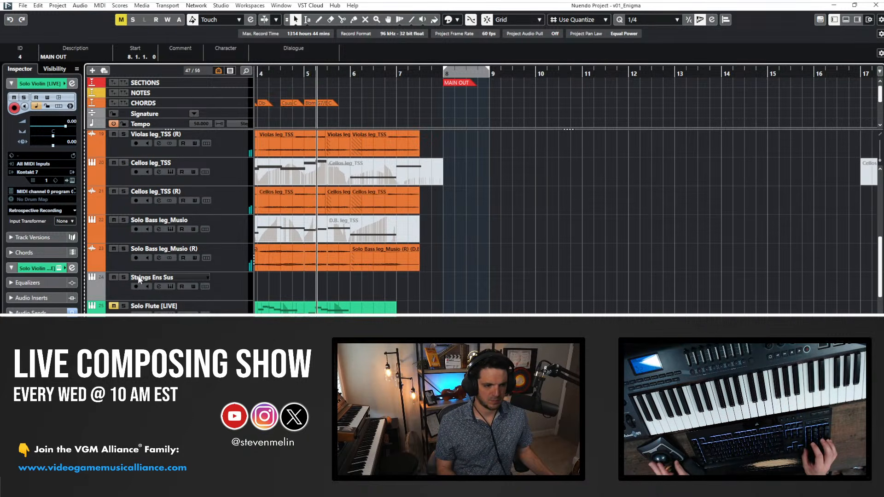
click(118, 308)
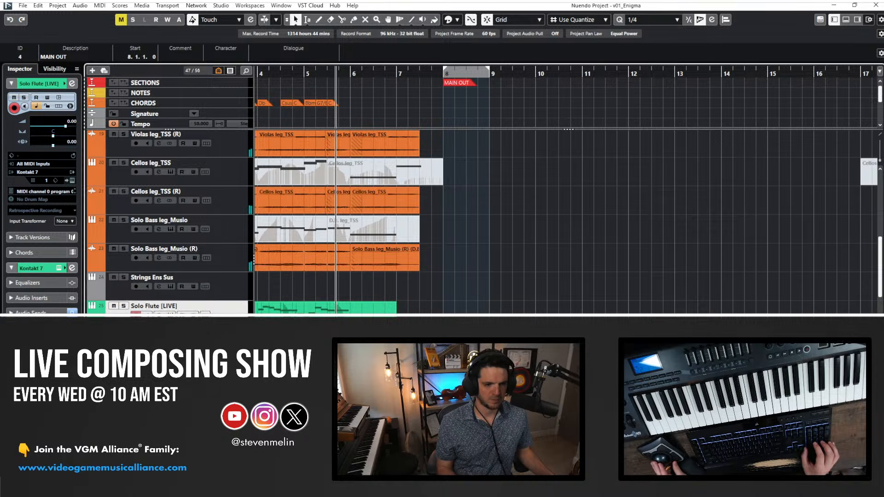
key(Down)
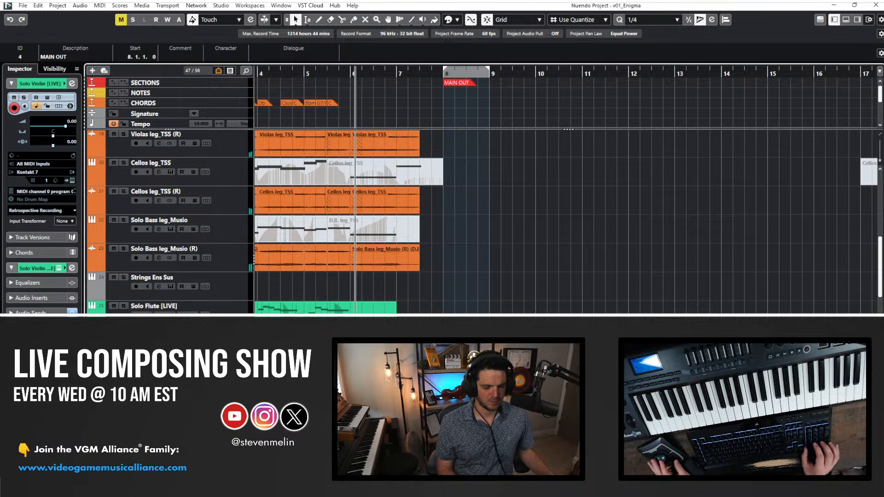
key(KP_Subtract)
key(KP_Subtract)
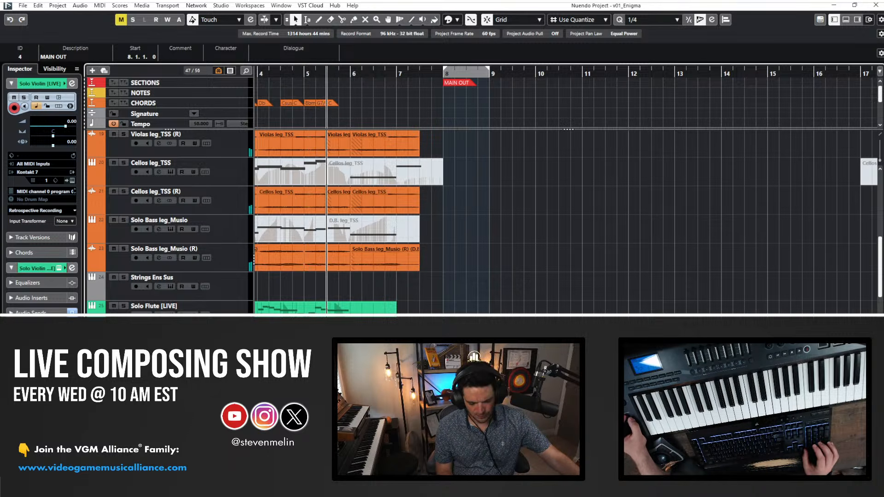
key(KP_Multiply)
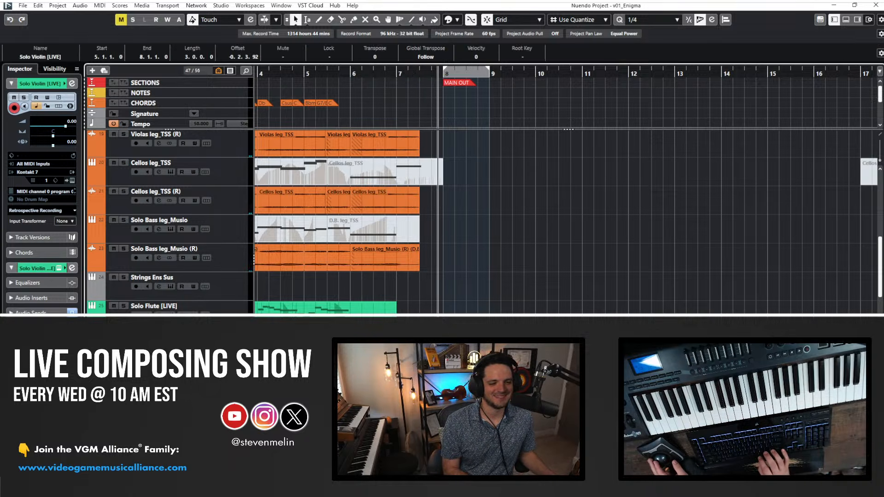
- Quantize the starts and lengths of all recorded solo violin notes to 1/8 in the Key Editor
key(Return)
drag(191, 219, 323, 316)
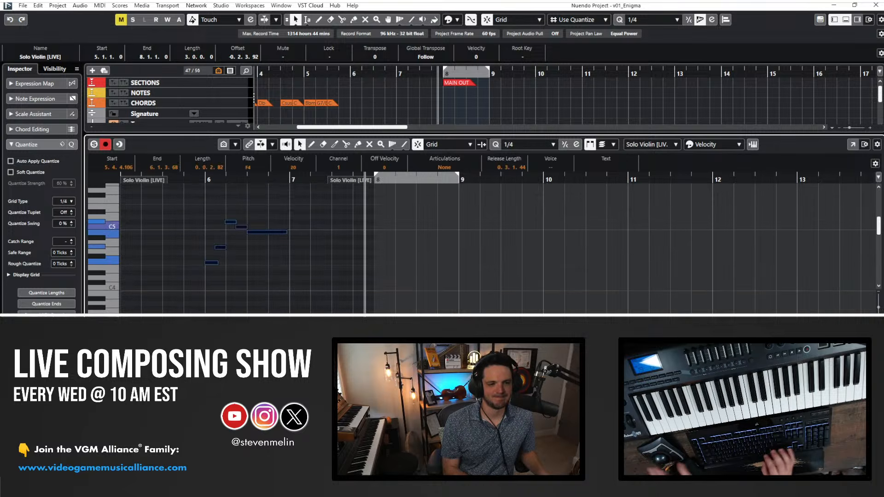
key(h)
key(h)
key(h)
key(h)
key(h)
scroll(285, 228, left, 4)
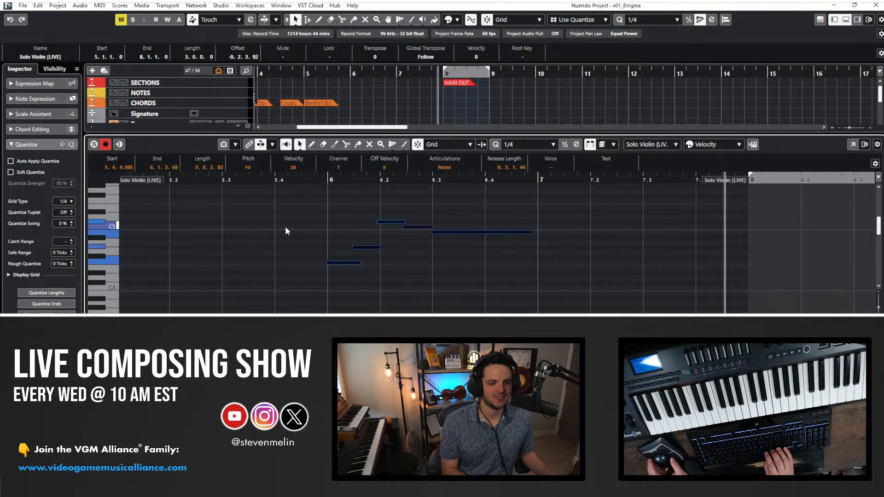
click(516, 144)
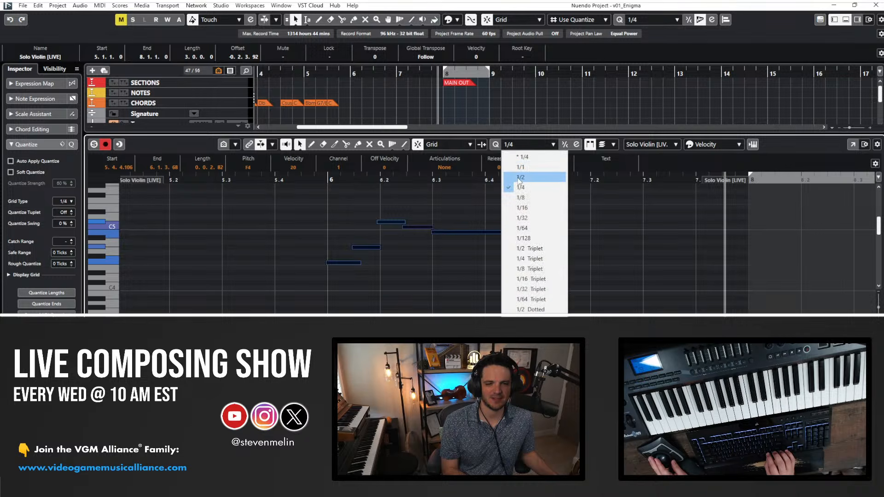
click(520, 197)
key(q)
key(shift+q)
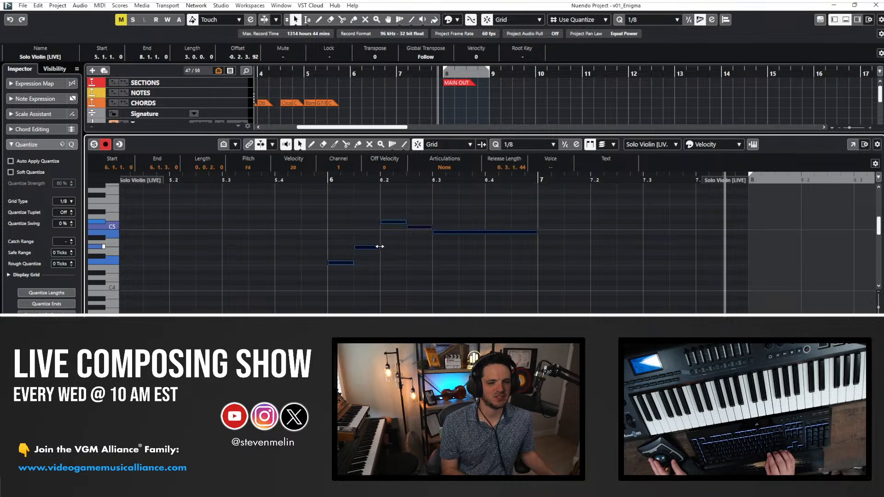
drag(380, 247, 384, 247)
key(Return)
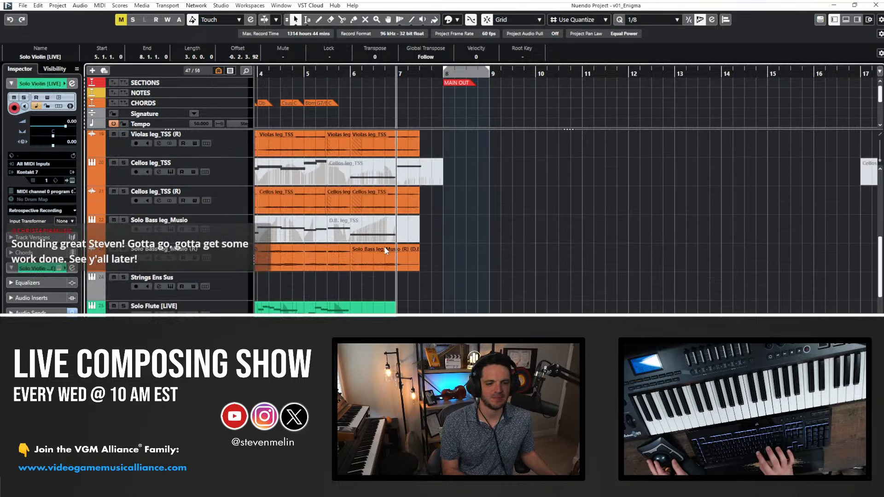
- Set the Solo Violin [LIVE] track's delay to -20 and play back the phrase over the end of the main theme
key(ctrl+KP_Subtract)
key(space)
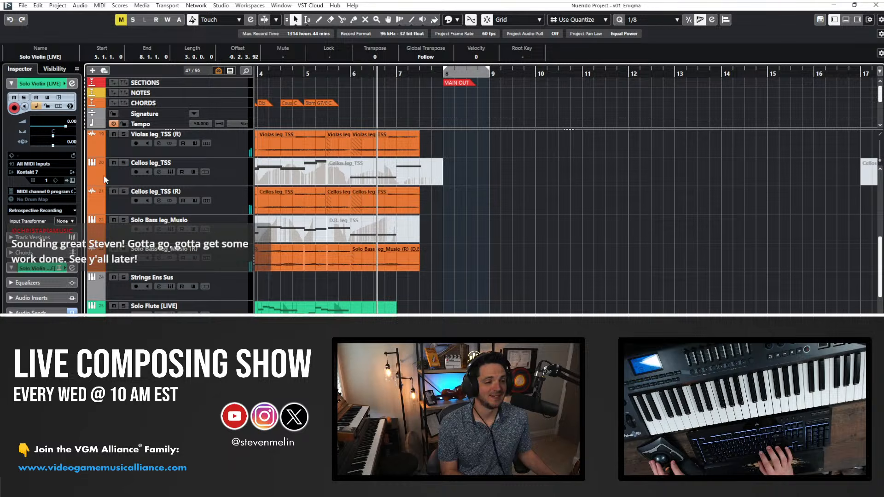
double_click(70, 144)
text(-20)
key(Return)
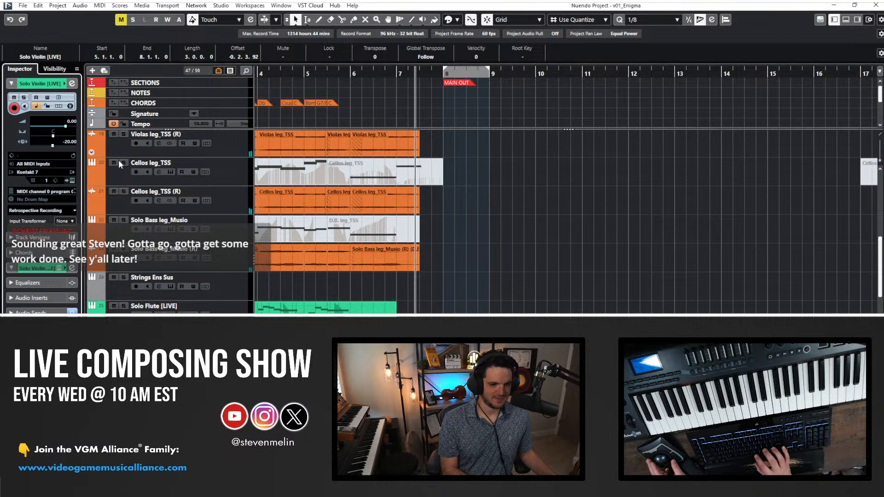
key(KP_Subtract)
key(KP_Subtract)
key(KP_Subtract)
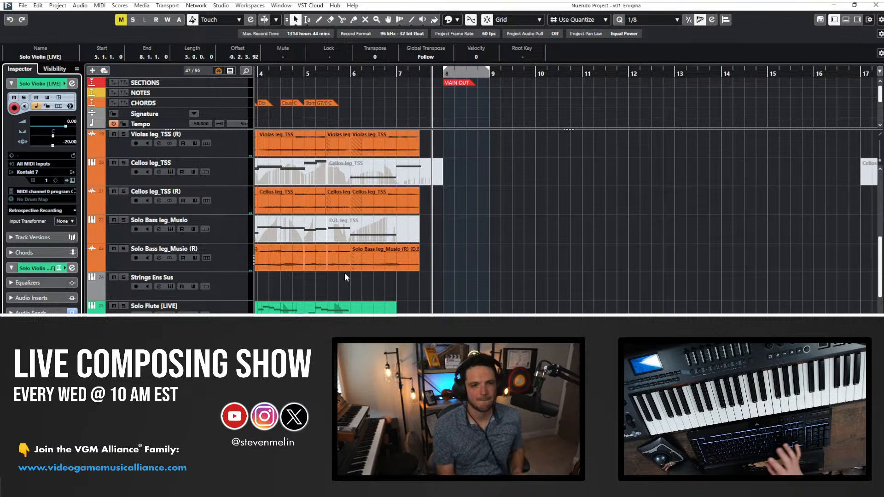
- Select the SKETCH PIANO track for trying out ideas for the MAIN OUT section
scroll(521, 175, left, 1)
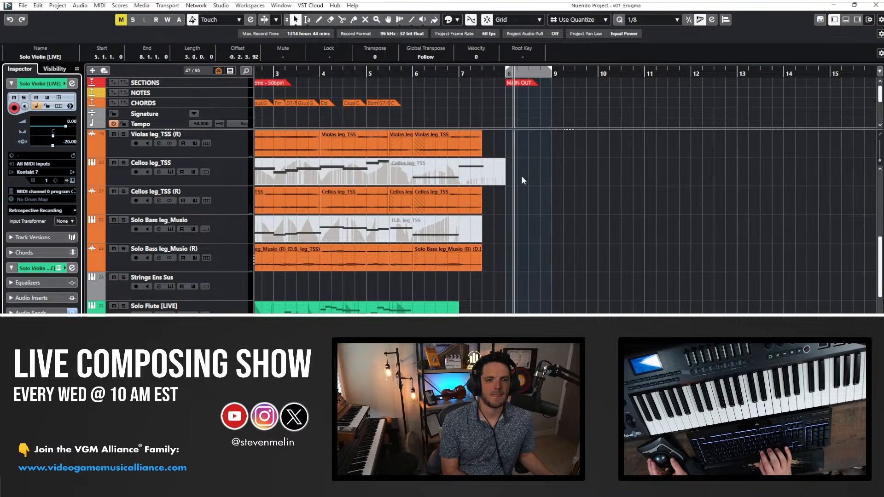
scroll(522, 177, up, 5)
scroll(516, 137, right, 2)
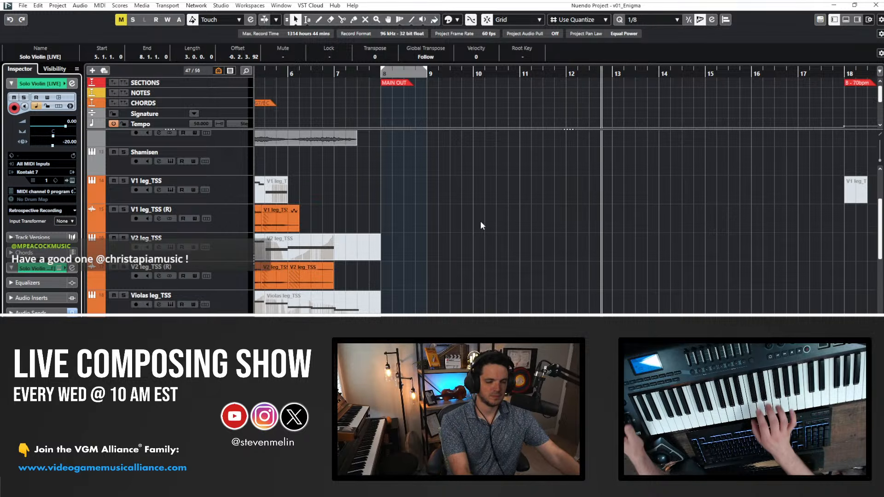
scroll(236, 237, up, 3)
click(247, 177)
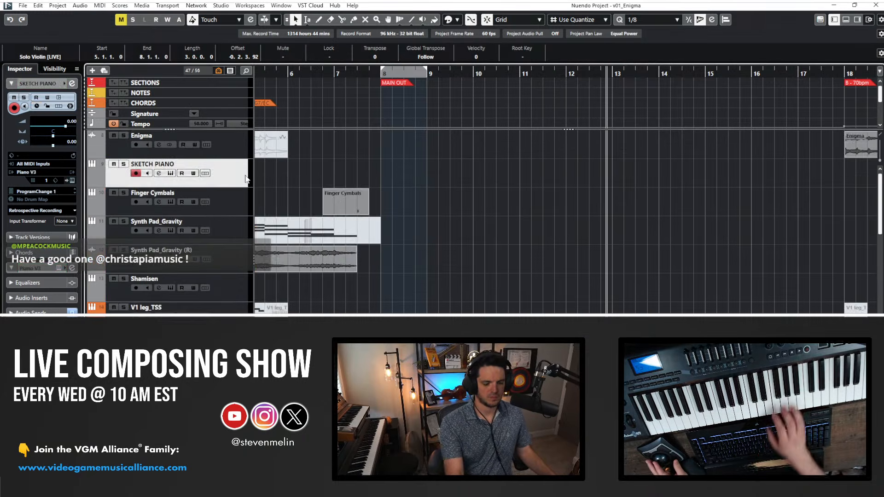
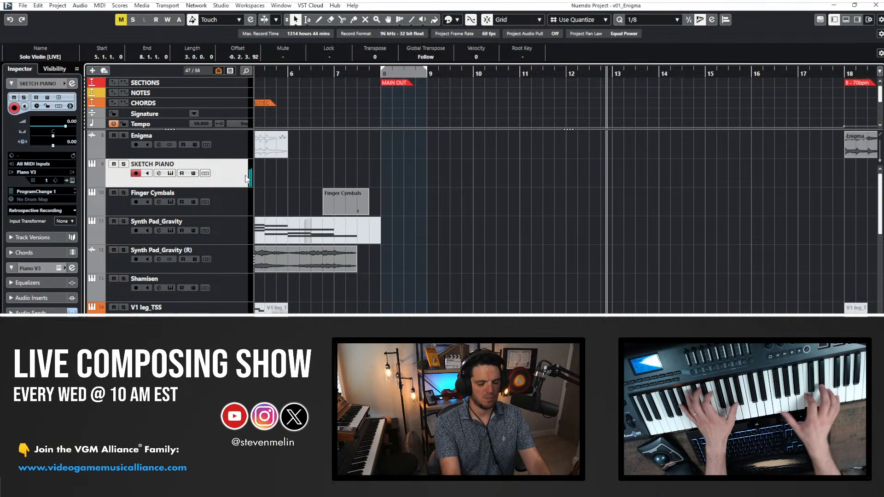
- Play back the B section from just before bar 18 and compare its position with the empty MAIN OUT bars
scroll(501, 178, right, 1)
click(502, 177)
scroll(502, 177, right, 2)
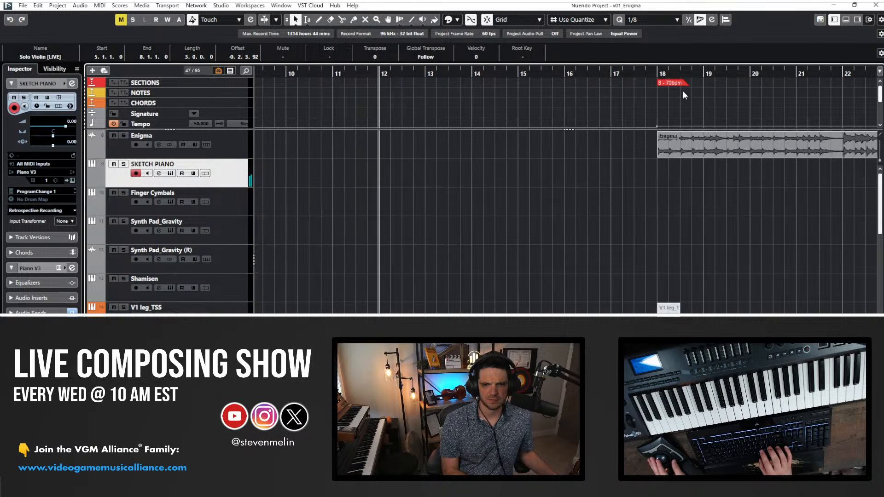
click(645, 77)
scroll(639, 190, left, 4)
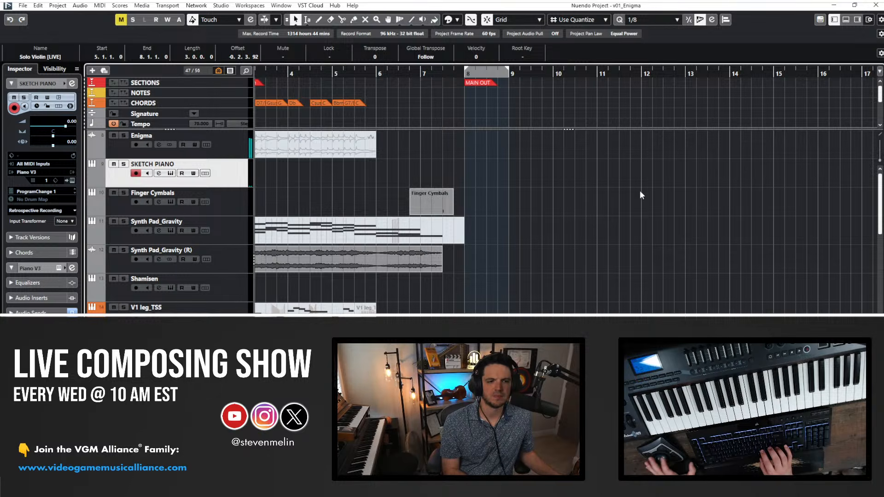
scroll(587, 186, right, 3)
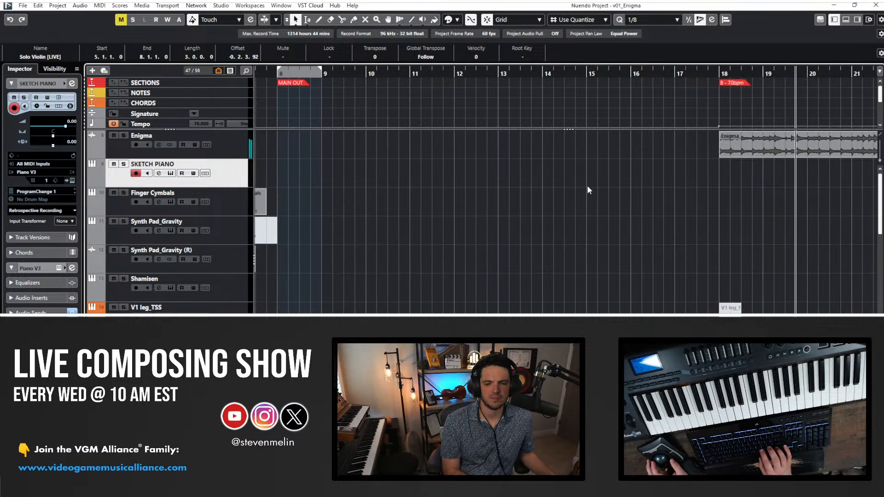
scroll(587, 185, right, 3)
scroll(587, 190, left, 5)
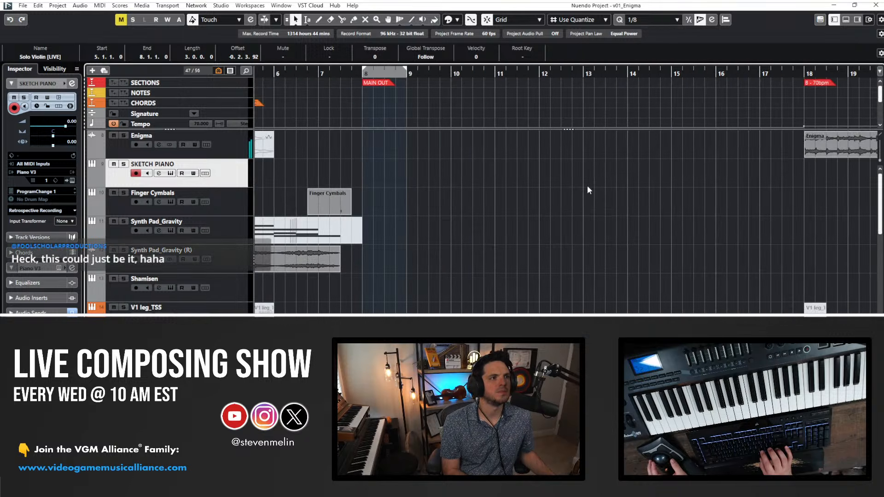
- Play back the main theme from bar 5 while reviewing the violin, electric piano and string tracks
scroll(588, 190, down, 10)
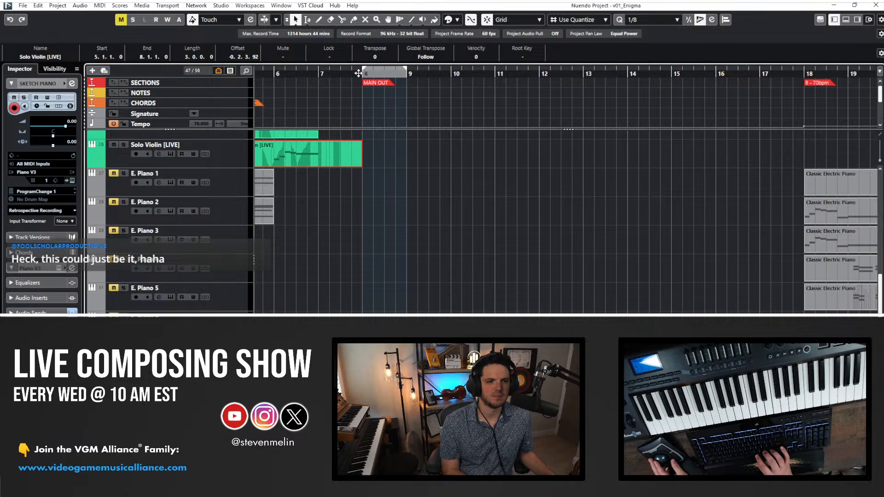
scroll(356, 82, left, 3)
key(space)
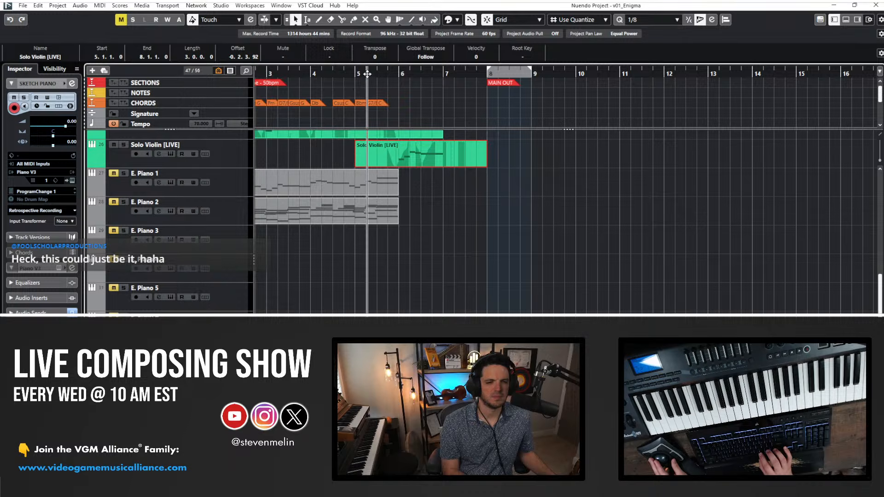
scroll(413, 179, down, 4)
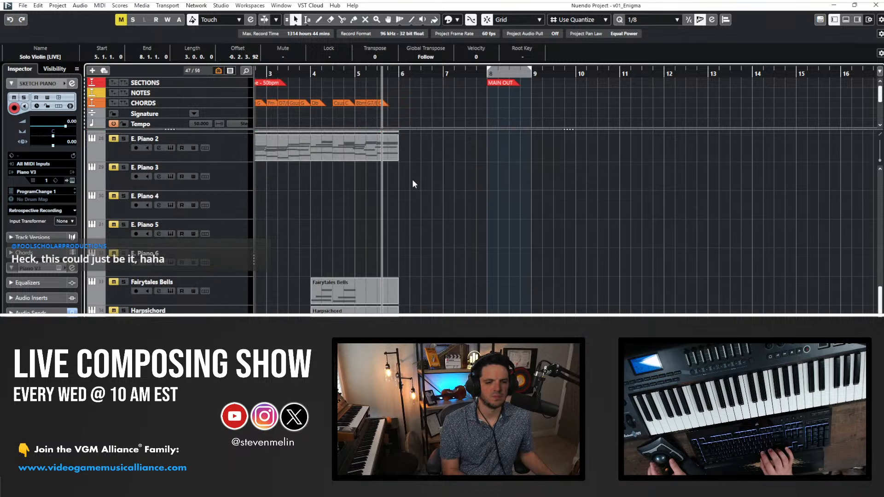
scroll(413, 179, up, 6)
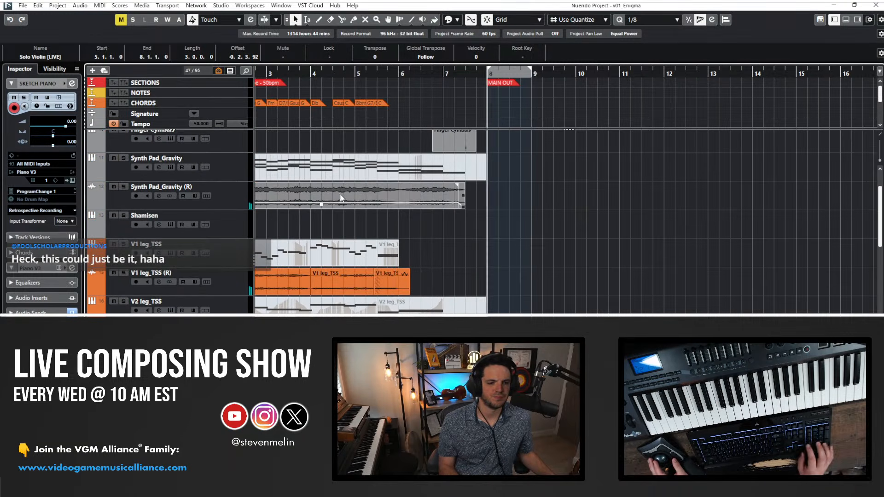
scroll(309, 184, left, 3)
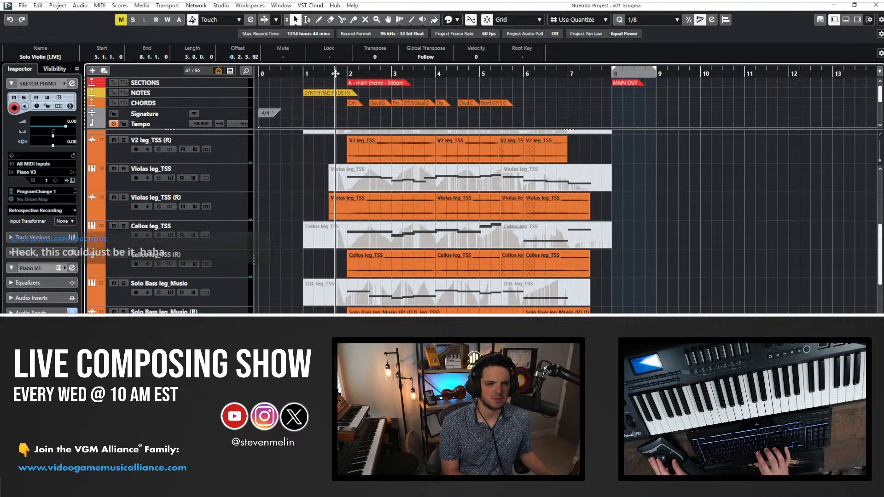
- Add an instrument track loaded with Musio directly below the Solo Violin [LIVE] track
scroll(320, 117, down, 2)
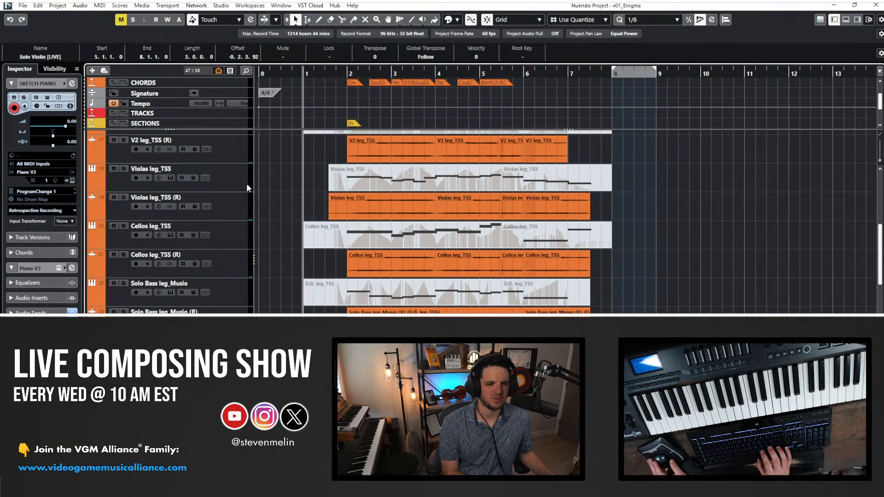
scroll(247, 188, down, 5)
click(225, 217)
key(ctrl+t)
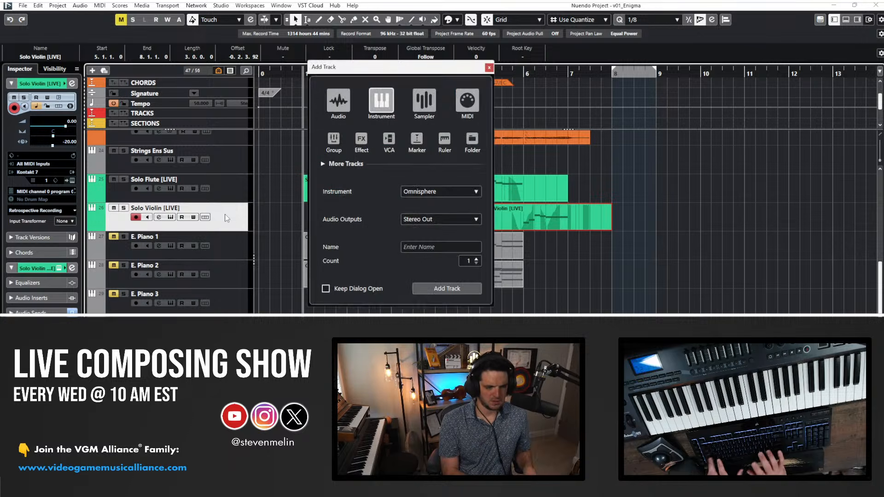
click(413, 191)
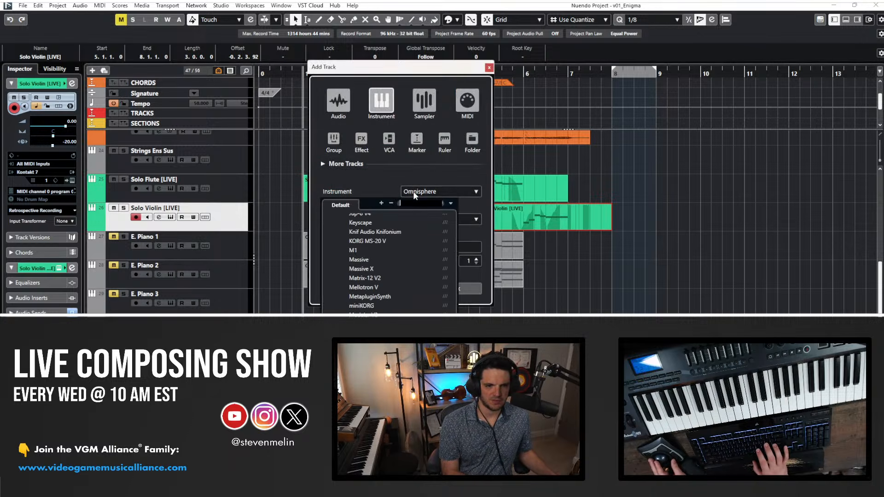
text(glocv)
key(BackSpace)
key(BackSpace)
key(BackSpace)
key(BackSpace)
key(BackSpace)
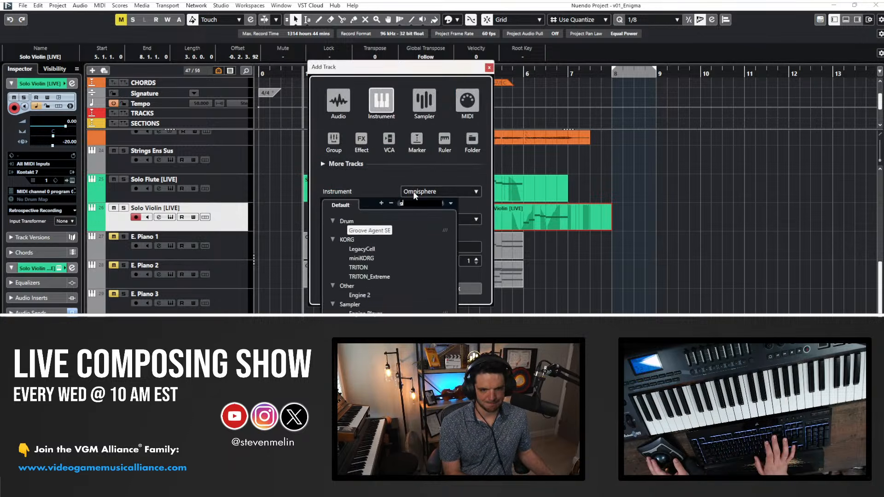
text(musio)
key(Return)
key(Return)
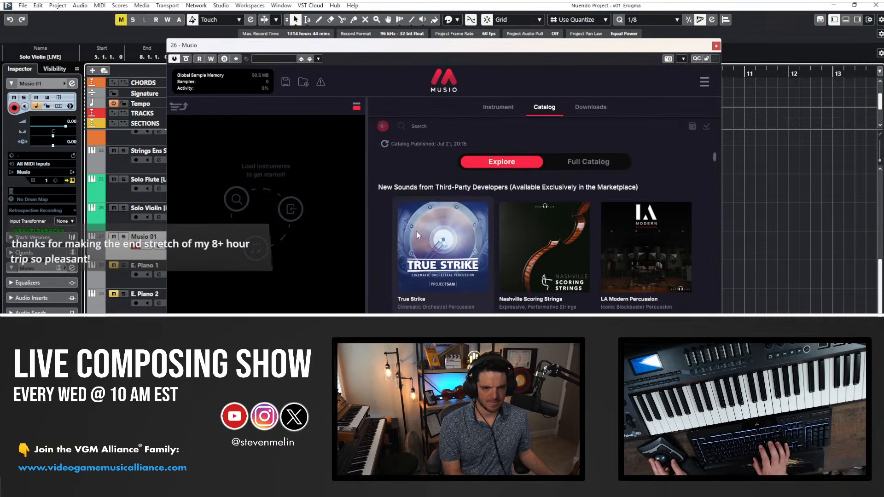
- Search the Musio catalog for glock and load the Village Mallets Glockenspiel
click(479, 126)
text(glock)
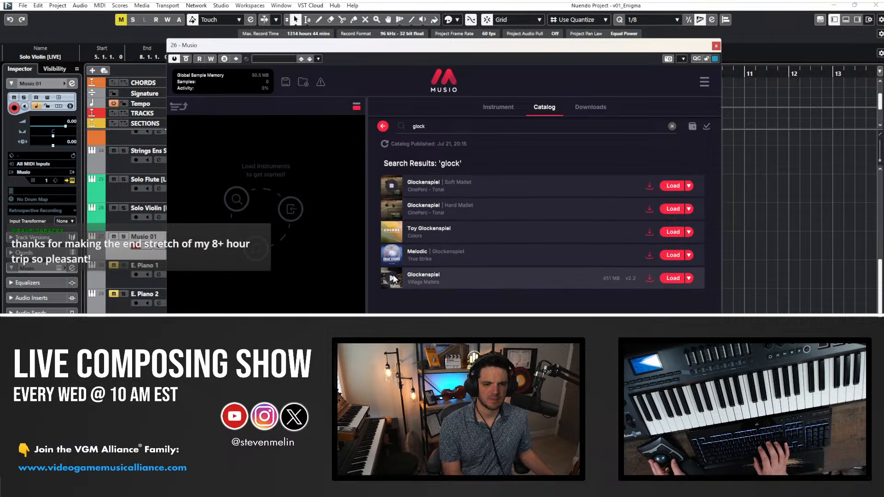
click(667, 278)
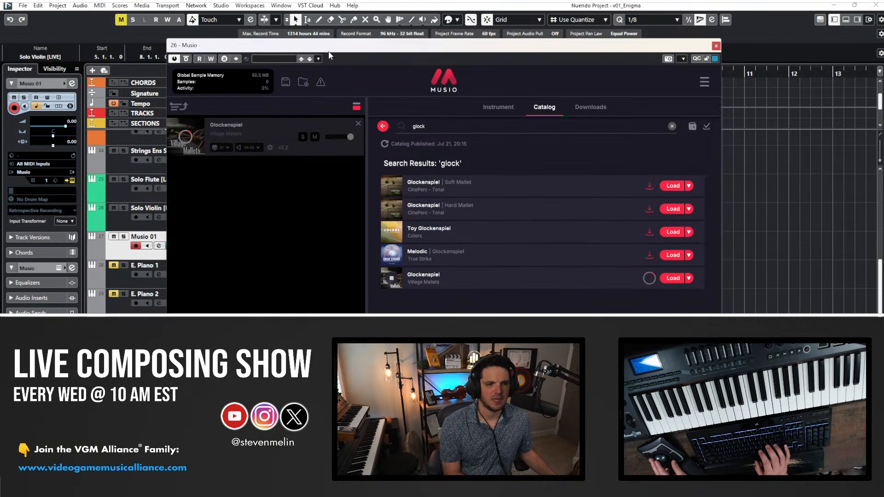
- Rename the new Musio track as Glock
drag(328, 50, 389, 54)
double_click(168, 240)
text(GLock)
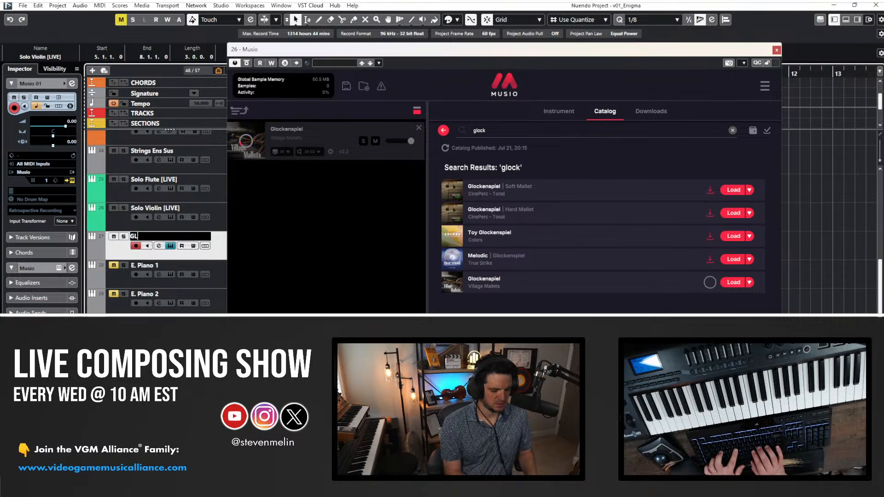
key(Return)
double_click(164, 236)
text(Glock)
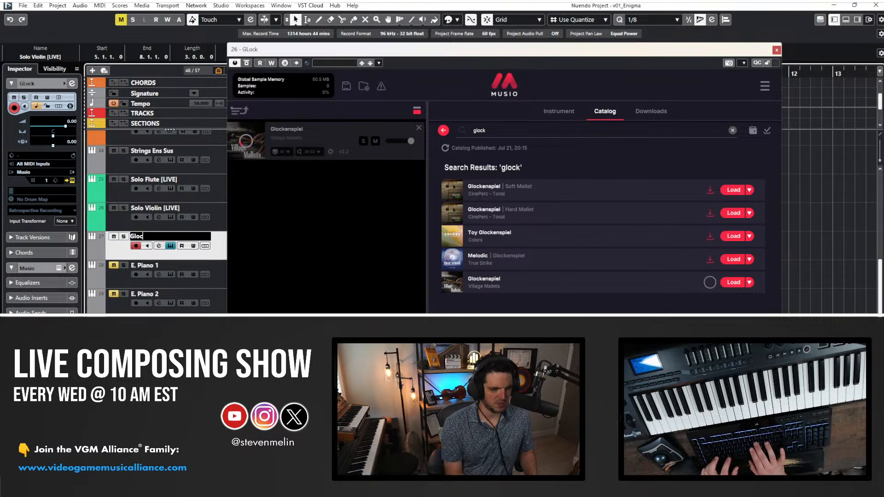
key(Return)
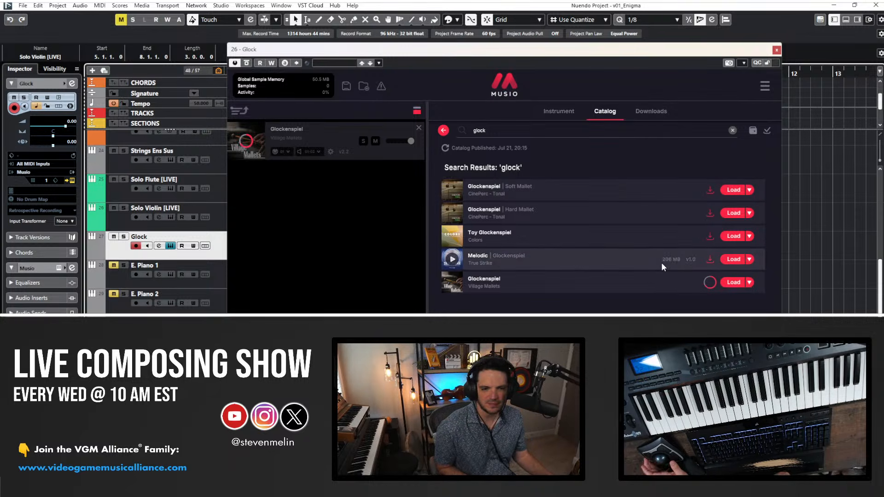
- Set the Glock track's volume to -5.07 and place the track between Shamisen and V1 leg_TSS
click(777, 50)
click(243, 227)
click(242, 251)
scroll(242, 251, up, 3)
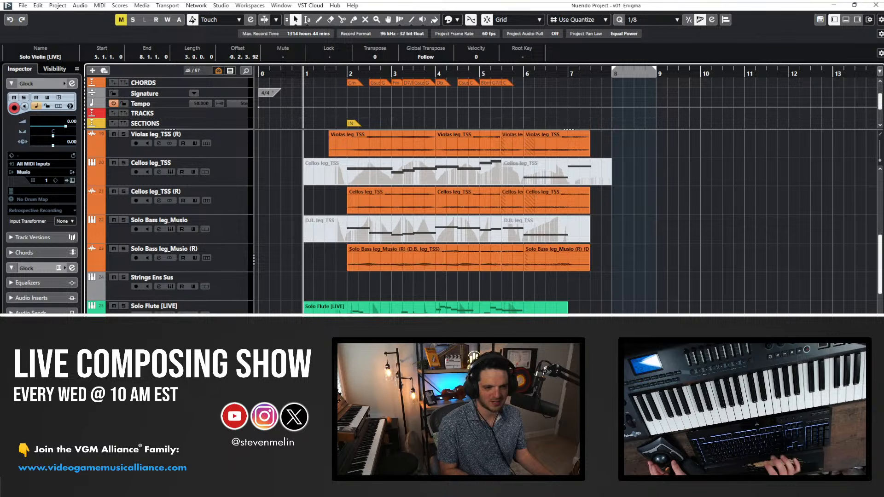
key(F11)
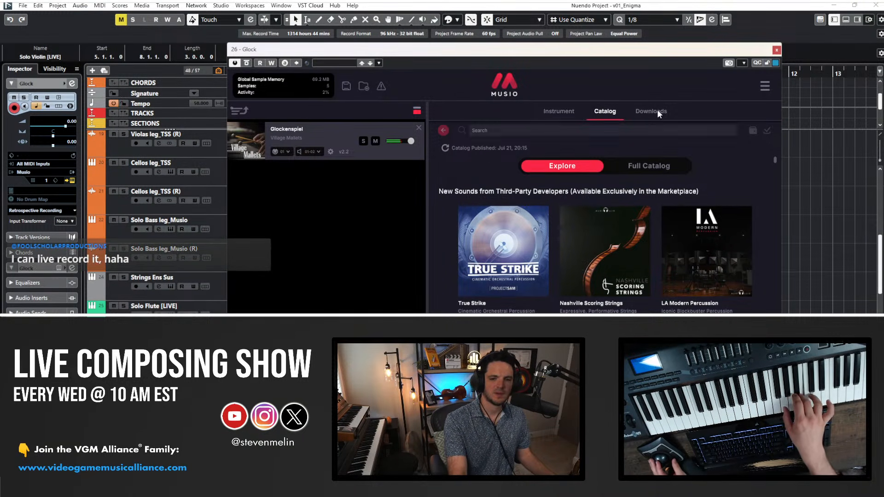
click(777, 51)
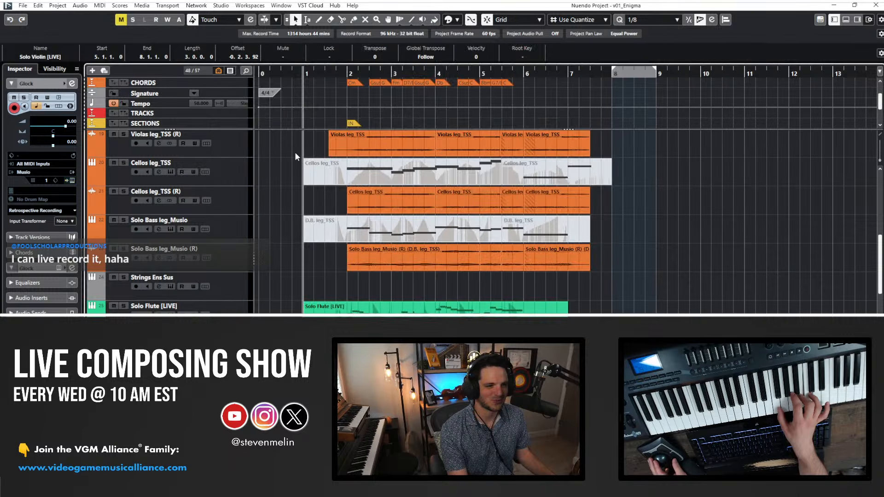
drag(66, 130, 51, 131)
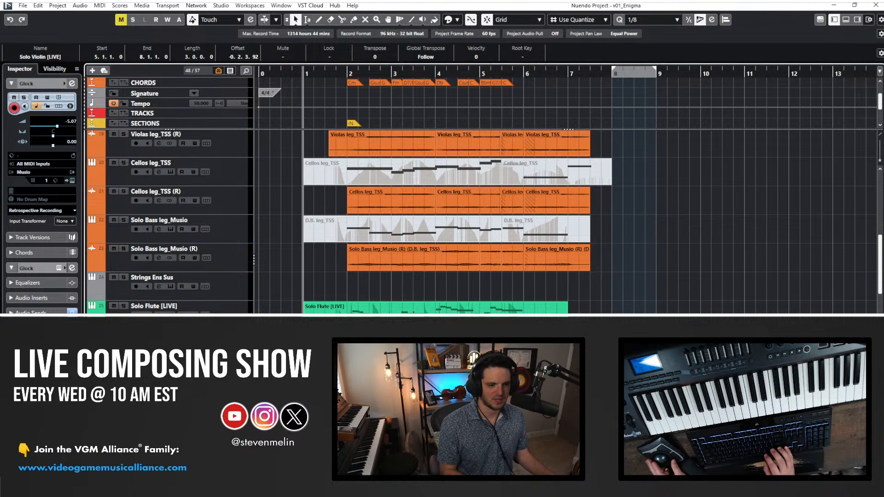
scroll(228, 267, up, 7)
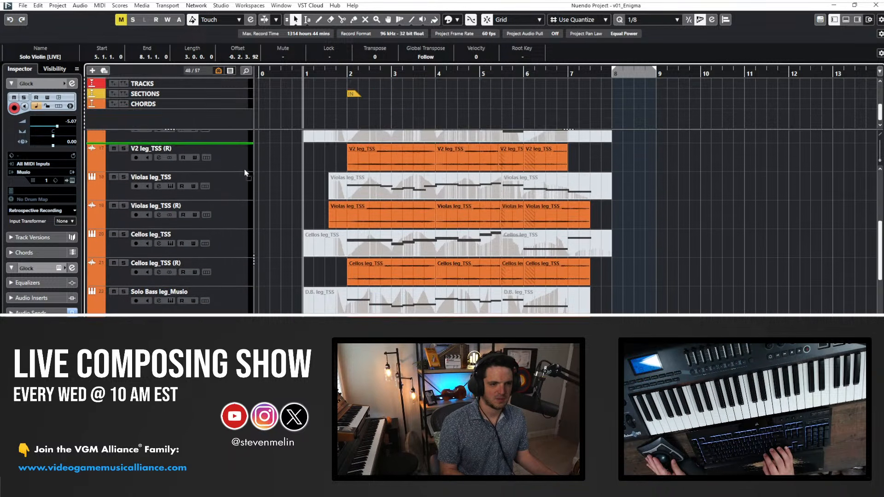
drag(235, 139, 213, 204)
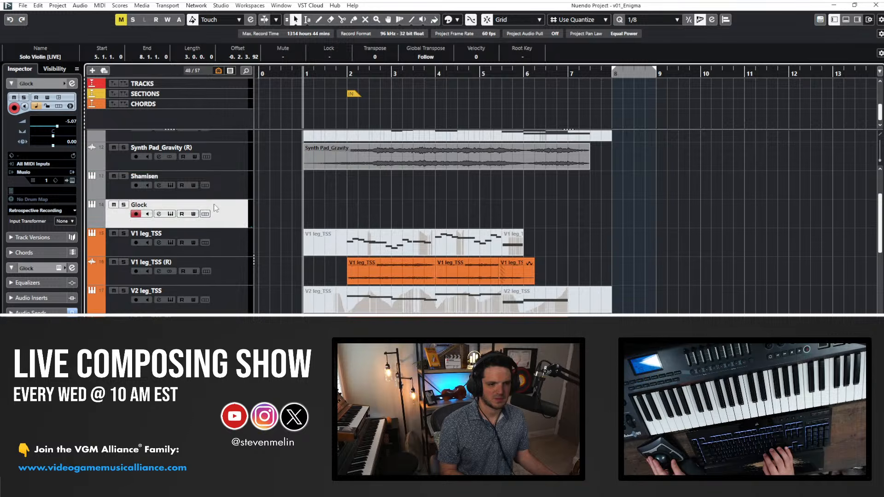
- Perform a five-note glockenspiel phrase over bars 6 and 7 and capture it retrospectively as a part on the Glock track
key(KP_1)
key(KP_Subtract)
key(KP_Subtract)
key(KP_Subtract)
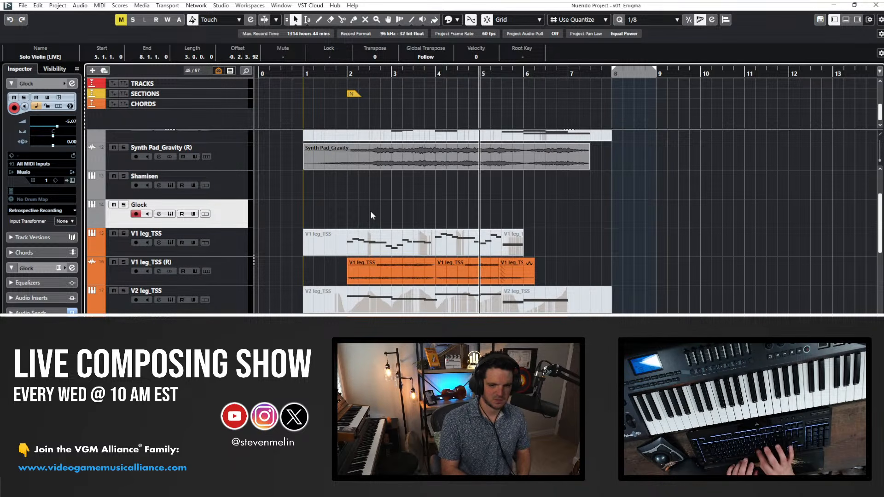
key(space)
key(KP_Add)
scroll(390, 219, down, 2)
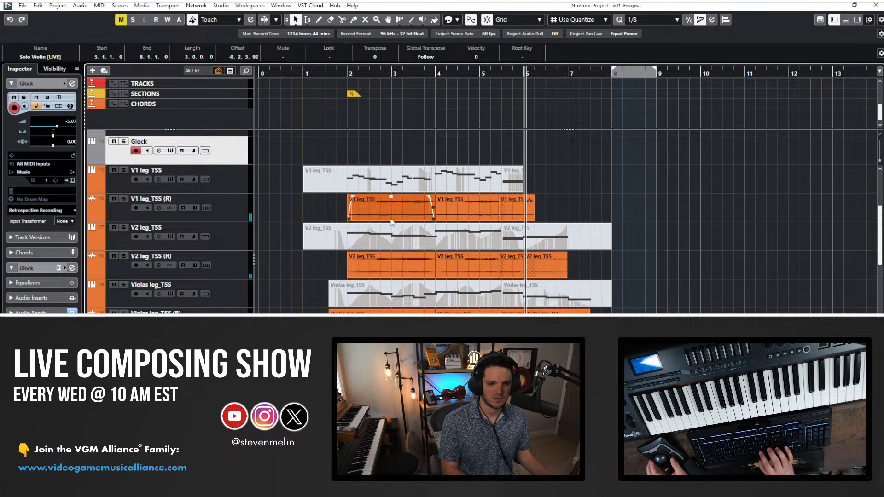
scroll(391, 219, down, 7)
key(KP_Subtract)
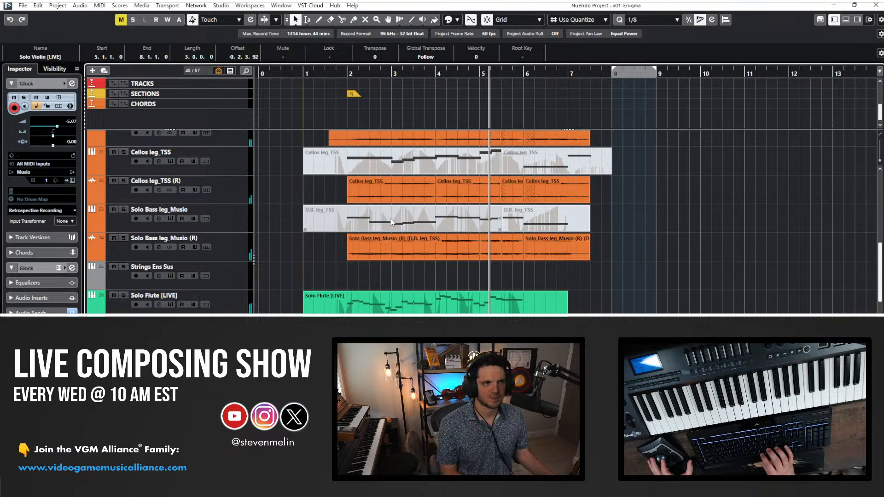
scroll(351, 272, left, 3)
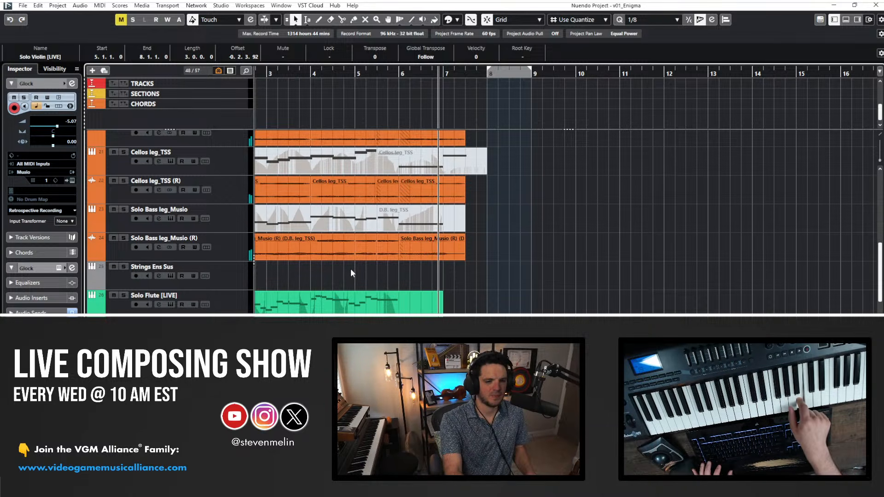
key(shift+KP_Multiply)
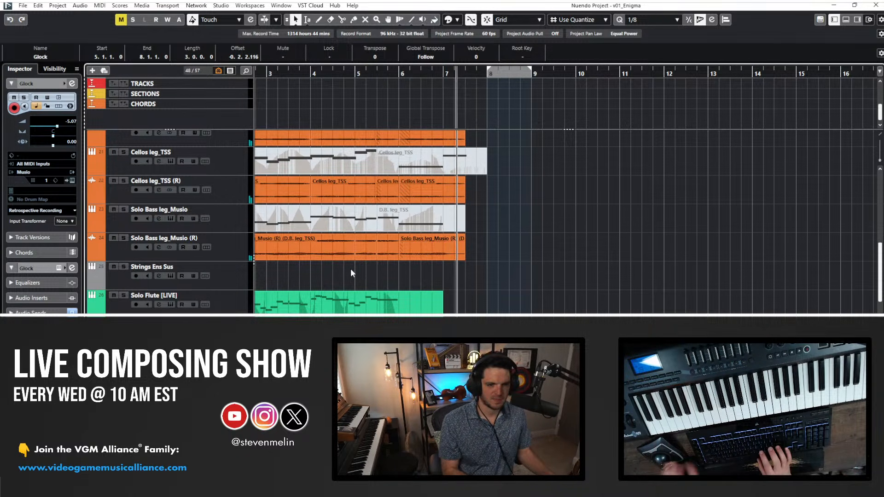
- Quantize all notes of the captured Glock part to 1/8
scroll(387, 281, up, 11)
scroll(387, 281, down, 2)
double_click(394, 255)
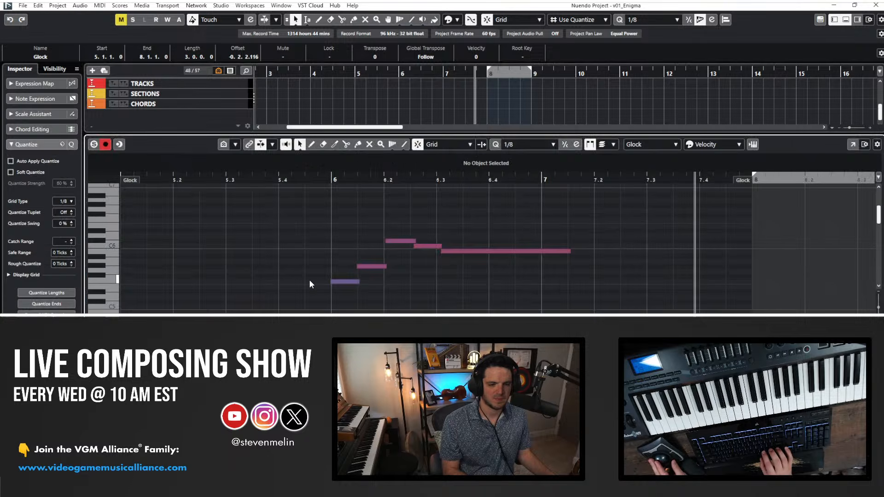
drag(337, 229, 783, 313)
key(q)
scroll(398, 213, up, 8)
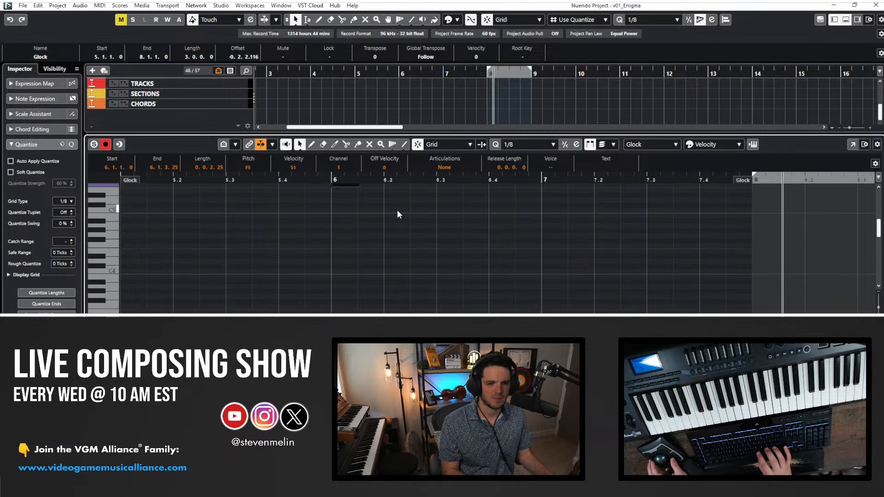
- Play back the quantized Glock phrase from bar 6 in the Key Editor and close the editor
key(space)
key(KP_Subtract)
key(KP_Subtract)
key(KP_Subtract)
key(space)
key(KP_Add)
key(KP_Add)
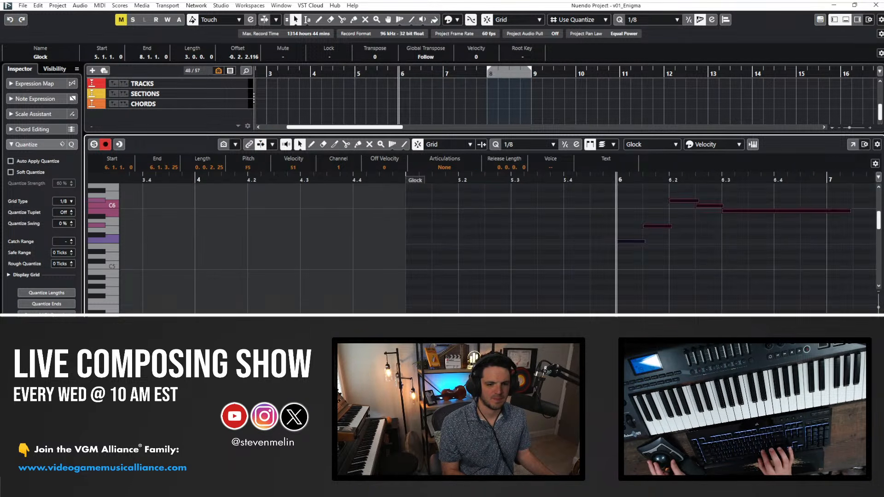
drag(612, 313, 509, 295)
scroll(516, 301, right, 3)
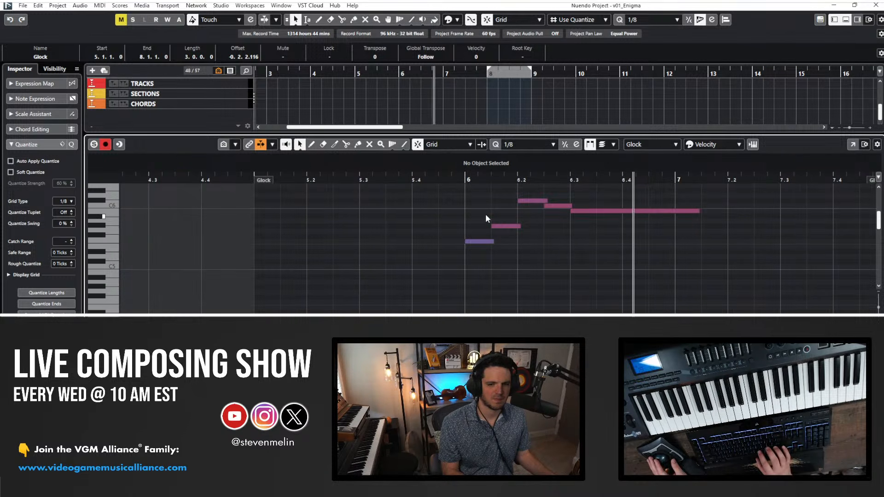
key(ctrl+e)
key(KP_Add)
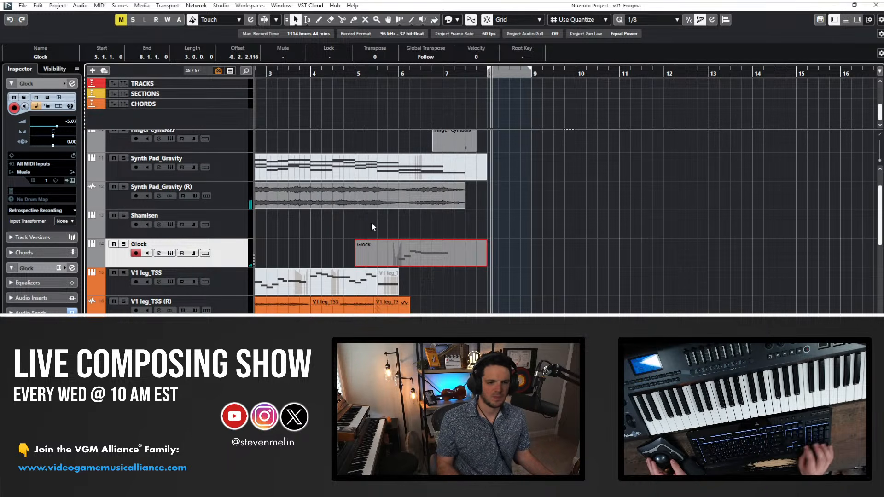
- Copy the IN marker on the duplicate SECTIONS track to bar 1 and name it Synth Pad Riser
scroll(371, 223, left, 3)
click(303, 74)
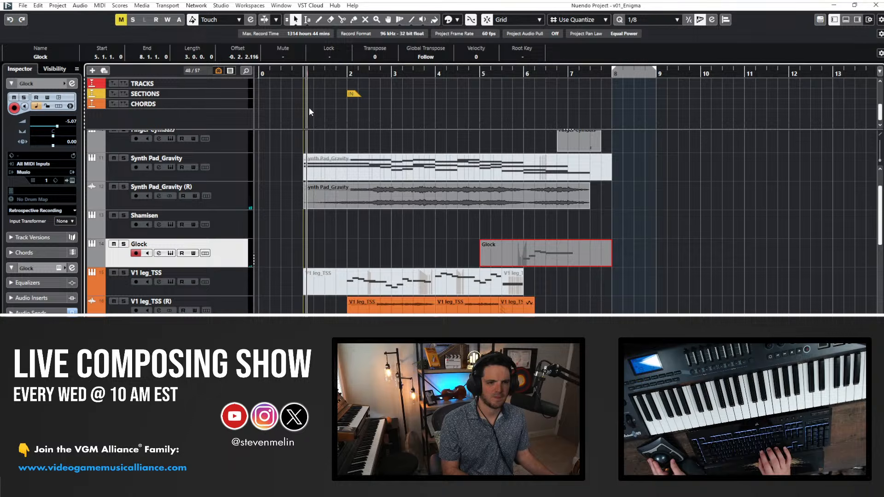
scroll(319, 111, up, 1)
drag(352, 114, 306, 117)
click(107, 56)
text(Sy)
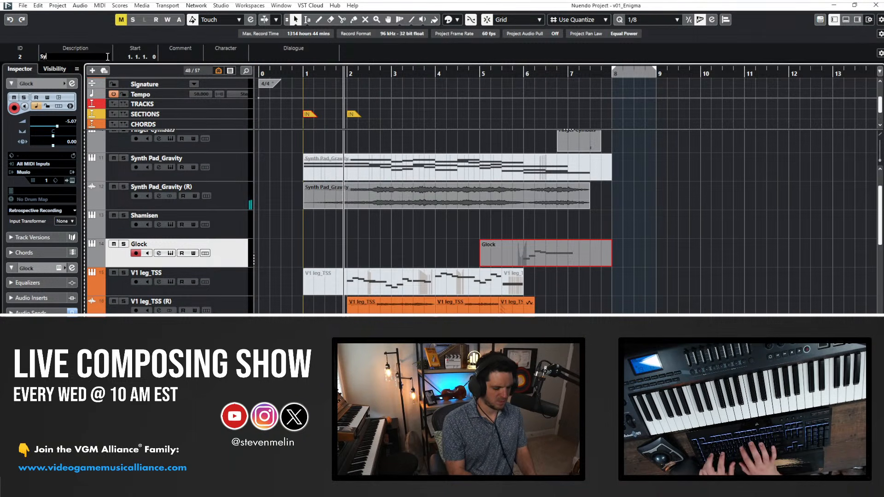
text(nth Pad Riser)
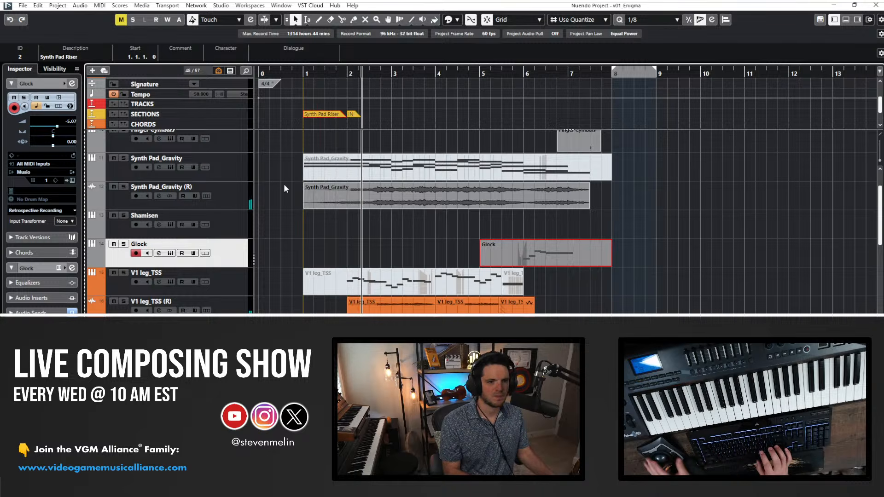
key(Return)
- Delete the duplicate TRACKS, SECTIONS and CHORDS marker tracks below the Tempo track
scroll(328, 92, down, 2)
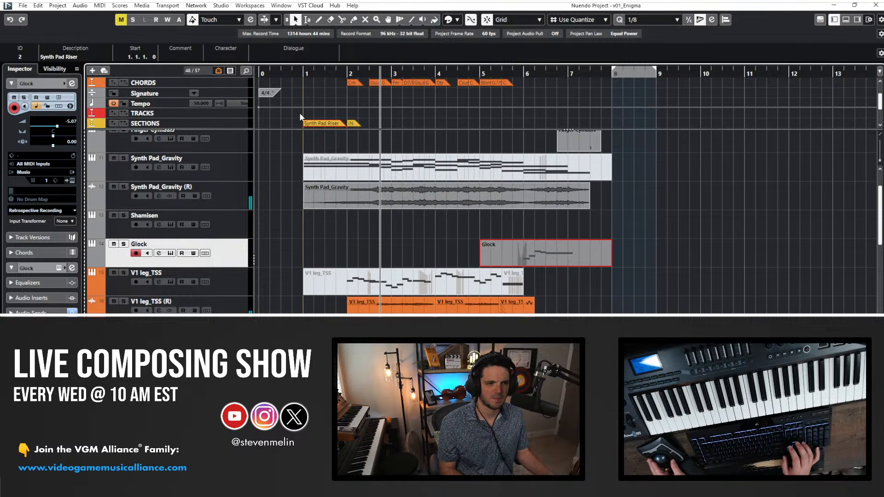
scroll(276, 91, up, 2)
scroll(275, 90, down, 3)
click(234, 102)
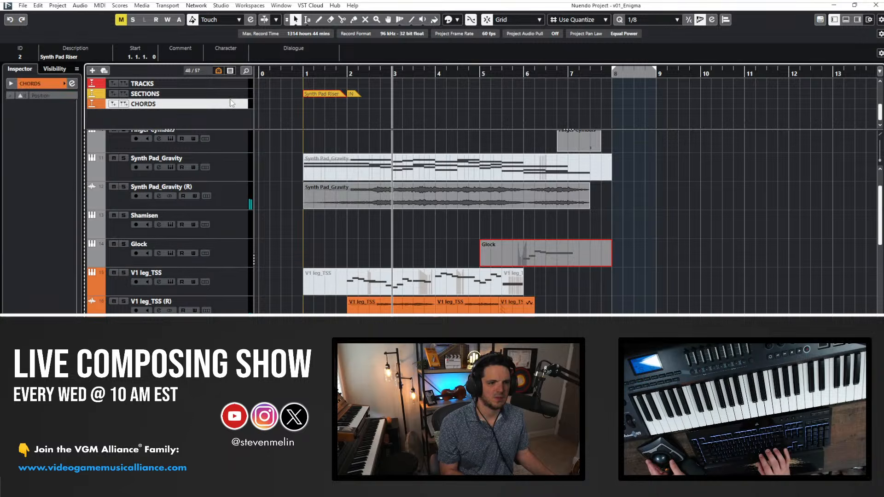
scroll(186, 89, up, 1)
shift+click(169, 95)
key(shift+Delete)
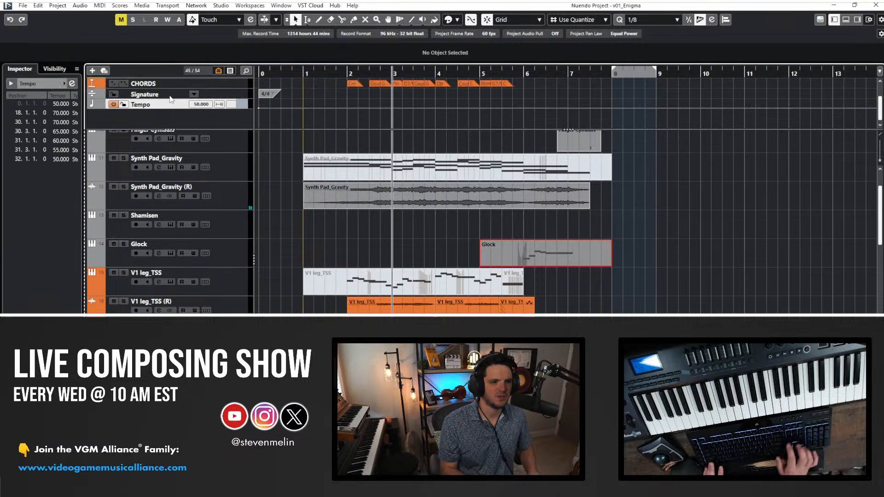
- Play back the main theme from bar 2 with the Glock track selected
scroll(167, 96, up, 2)
click(334, 93)
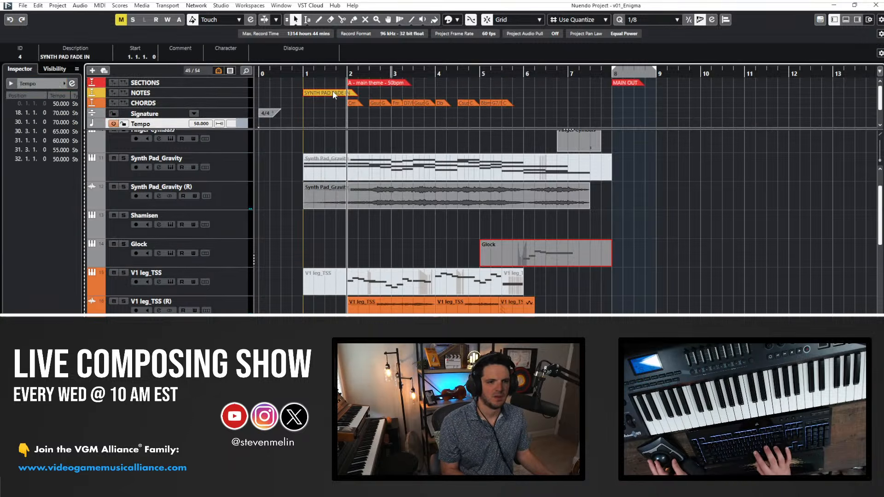
key(space)
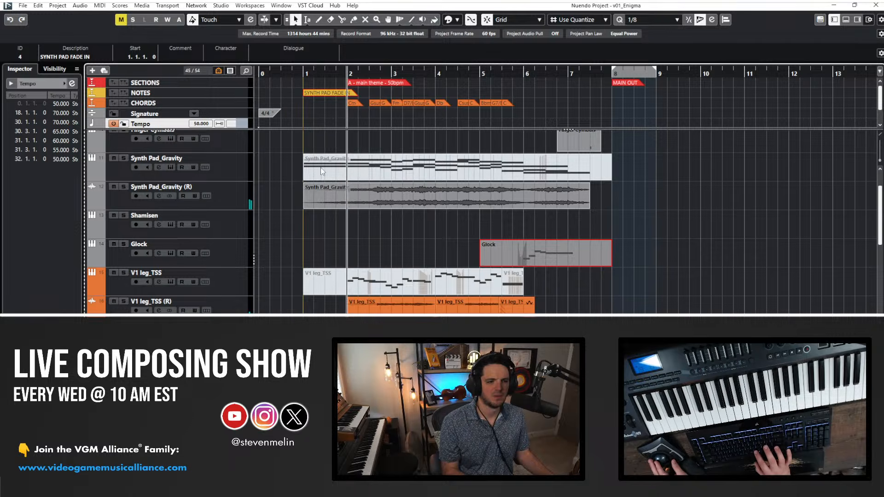
click(234, 248)
scroll(235, 248, up, 2)
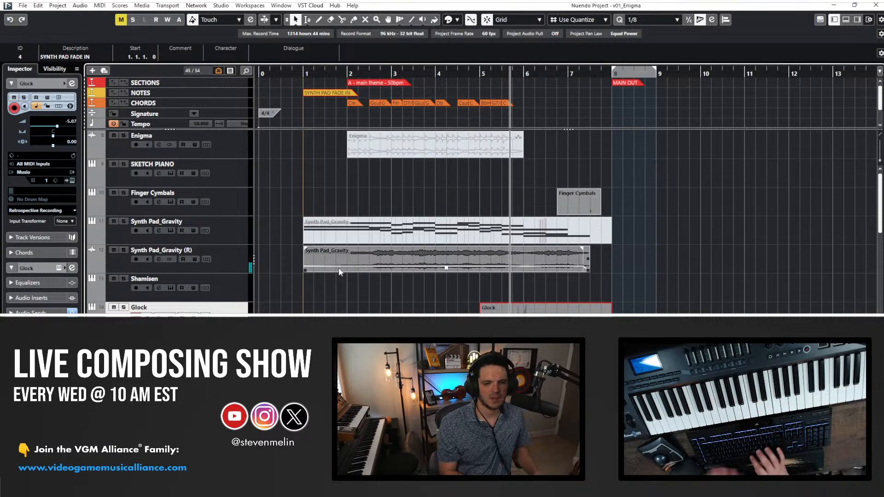
- Stop playback and delete the Glock part spanning bars 5 to 8
key(space)
key(KP_1)
click(465, 311)
drag(465, 312, 496, 326)
key(Delete)
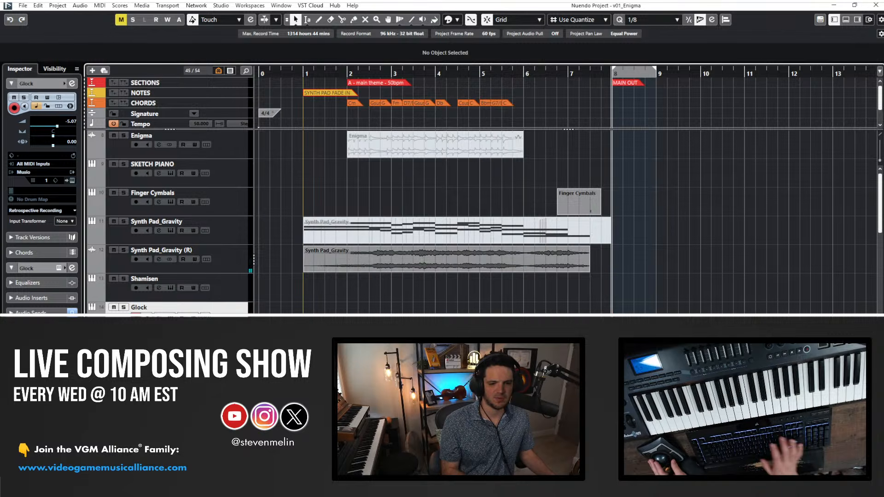
- Lower the Glock track's volume to -8.31 and record a new Glock phrase over the main theme from bar 3
key(KP_Subtract)
key(KP_Subtract)
key(KP_Subtract)
key(KP_Subtract)
key(KP_Subtract)
key(KP_Subtract)
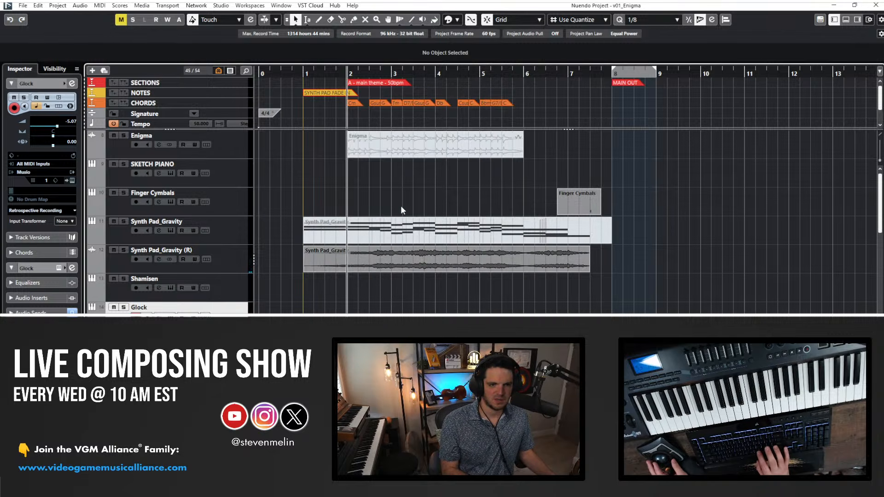
key(KP_Add)
key(KP_Add)
key(KP_Subtract)
key(space)
scroll(434, 266, down, 3)
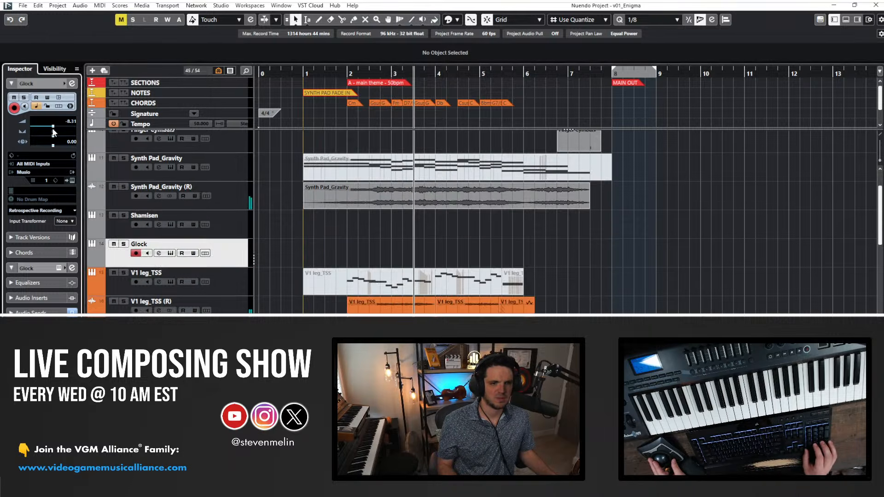
key(KP_Multiply)
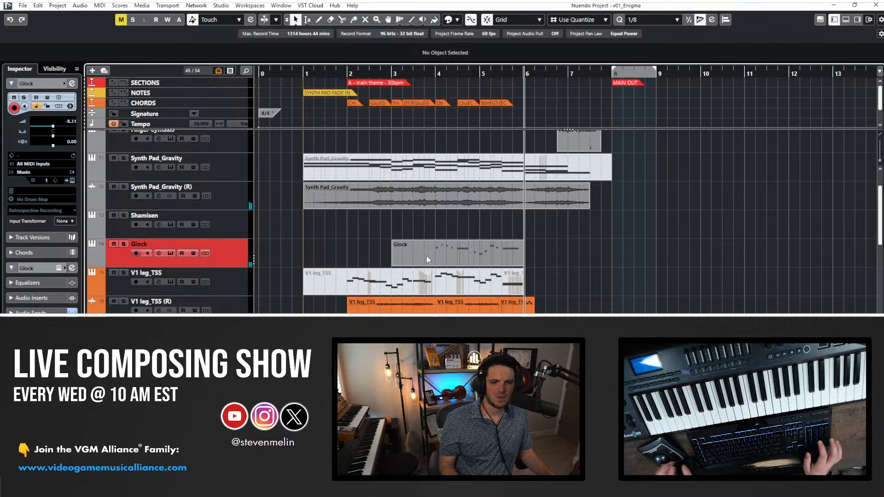
- Open the new Glock part in the Key Editor and quantize all its notes to 1/8
double_click(426, 254)
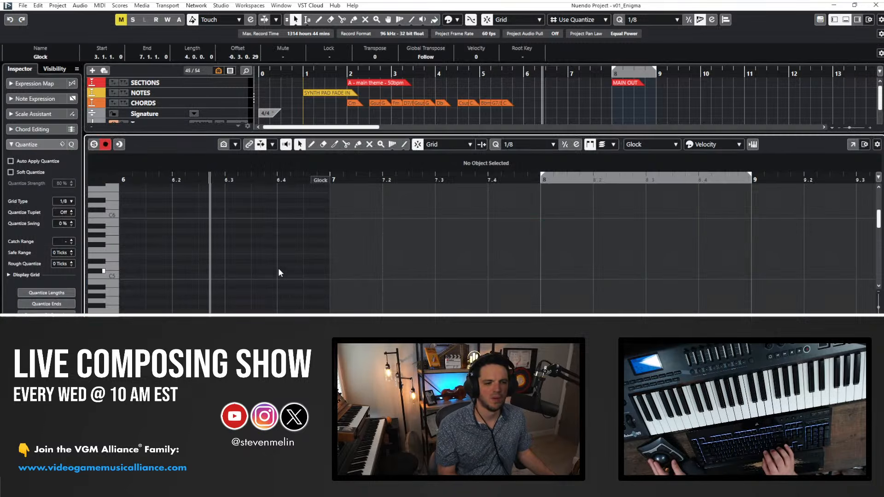
scroll(266, 261, left, 3)
scroll(320, 277, left, 2)
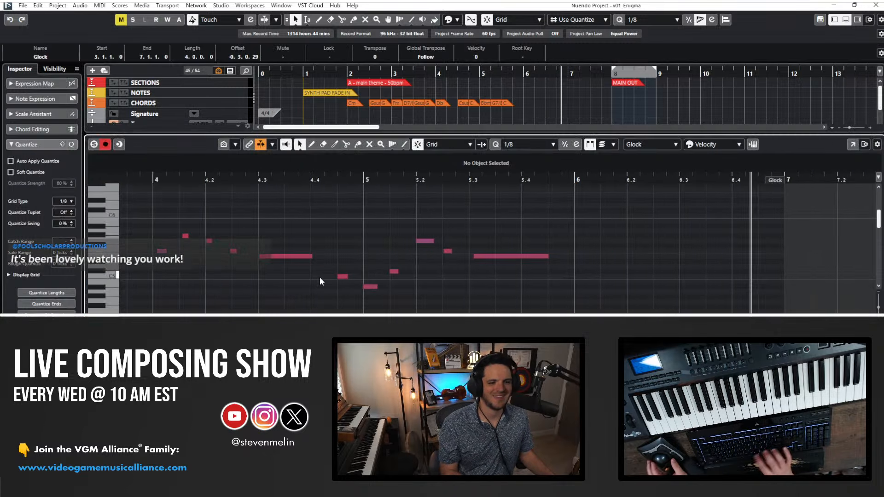
key(space)
key(ctrl+a)
key(q)
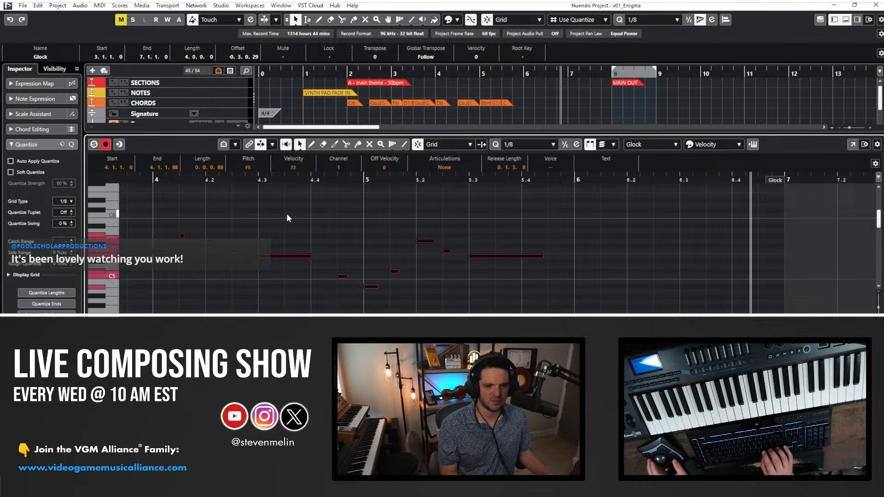
- Play back the quantized Glock phrase from just before bar 4, close the Key Editor and stop playback
scroll(286, 214, left, 2)
click(205, 178)
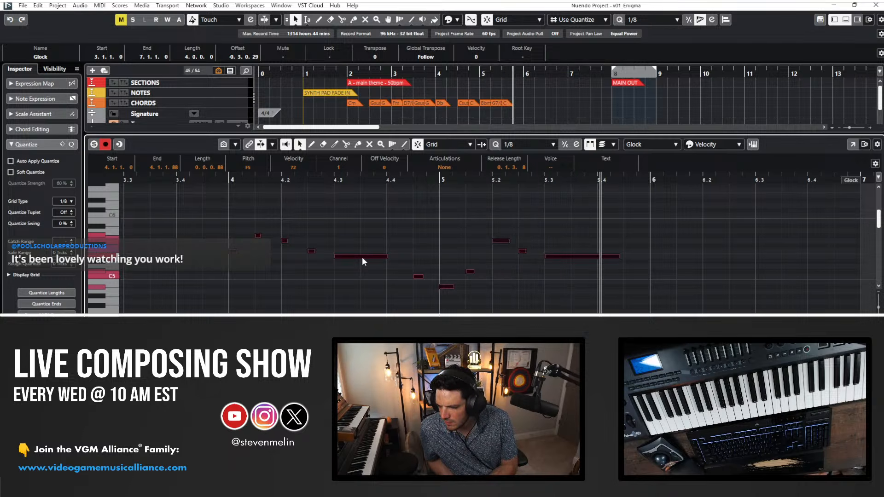
click(367, 243)
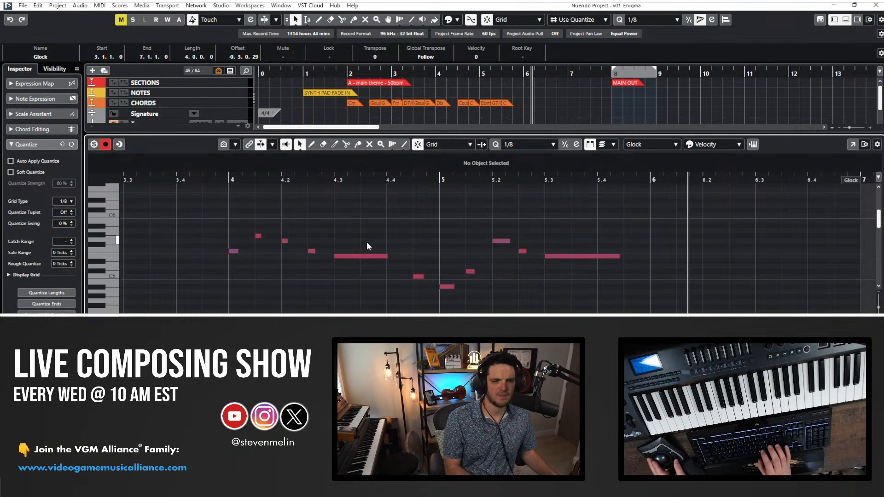
key(Return)
key(g)
key(shift+g)
key(shift+g)
key(h)
key(h)
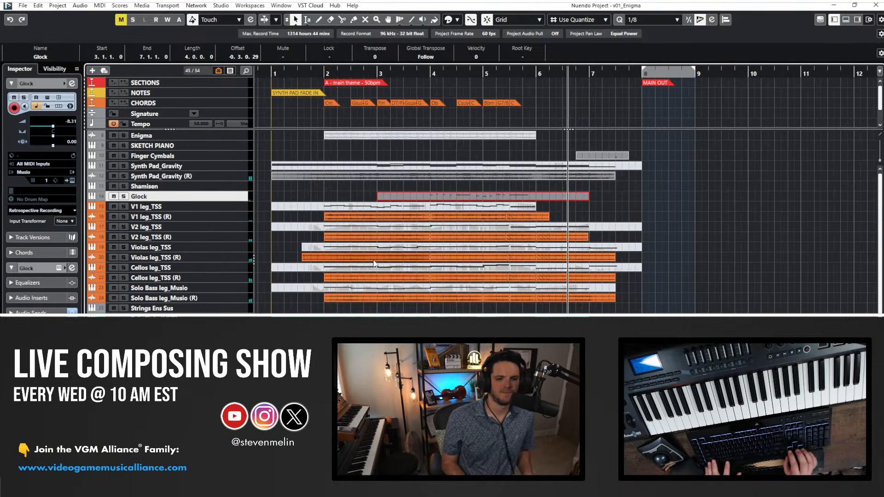
key(shift+h)
key(space)
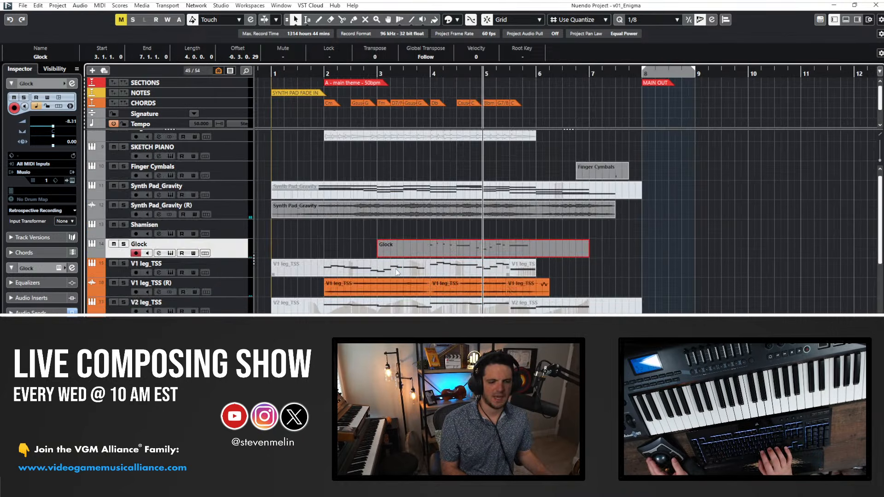
- Add a SINE Player instrument track named Strings Trem and move it below the Solo Bass leg_Musio (R) track
scroll(396, 271, right, 2)
scroll(395, 268, down, 5)
scroll(234, 239, up, 3)
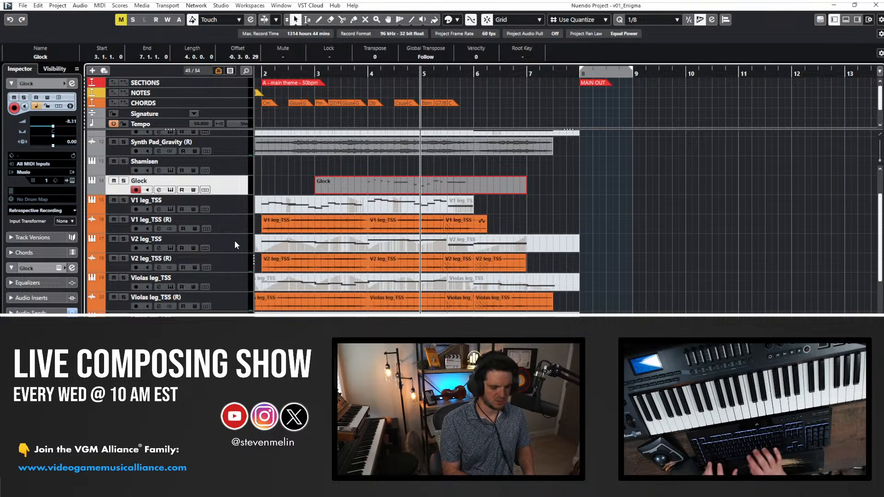
key(t)
click(421, 195)
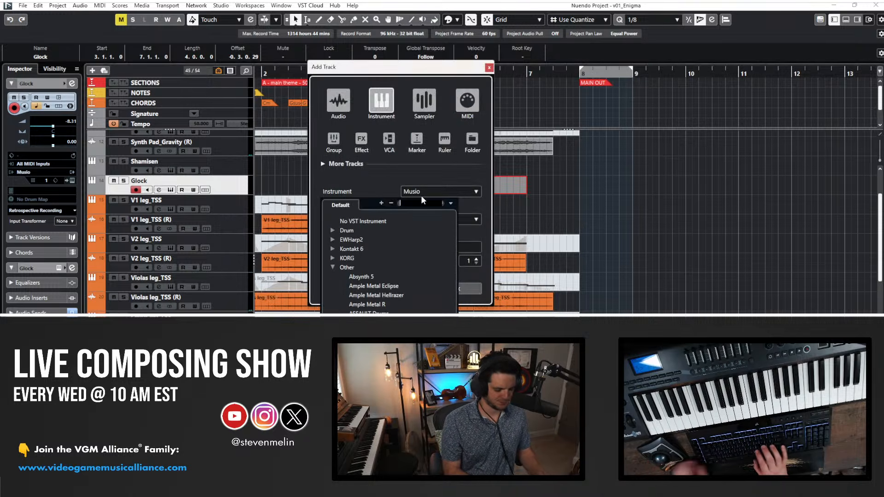
text(kontakt)
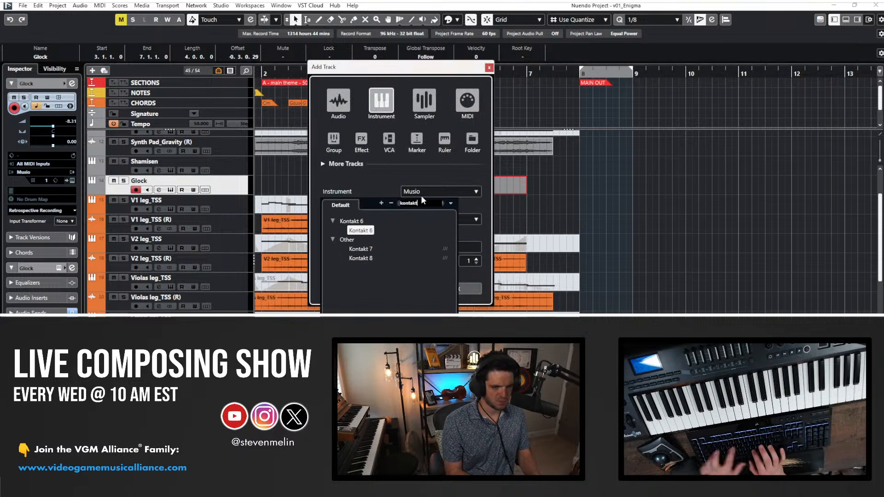
click(401, 188)
click(410, 189)
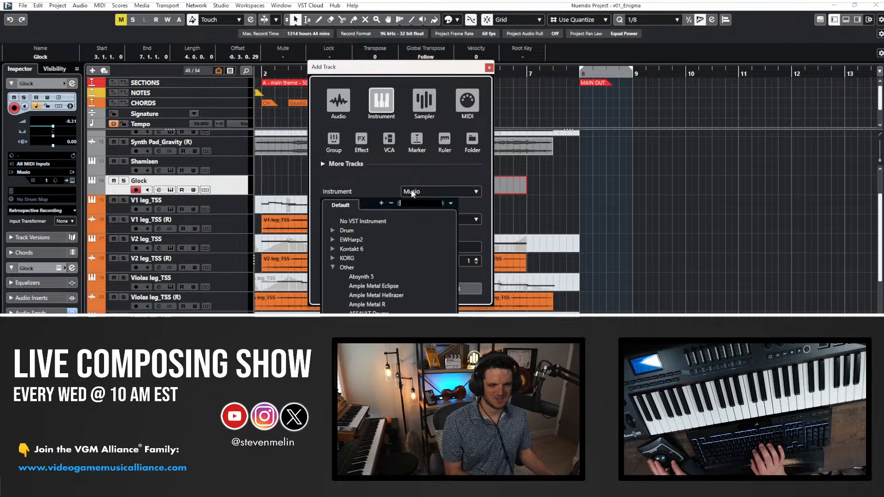
text(sine)
click(356, 230)
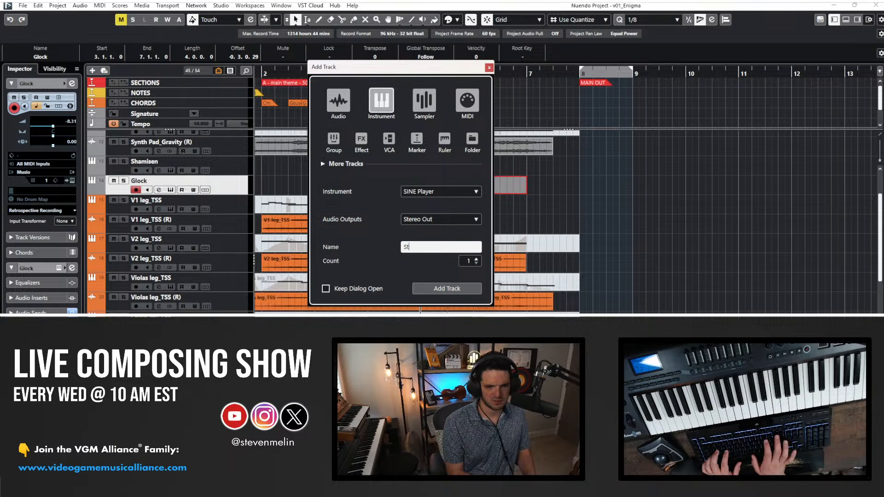
text(Strings Trem)
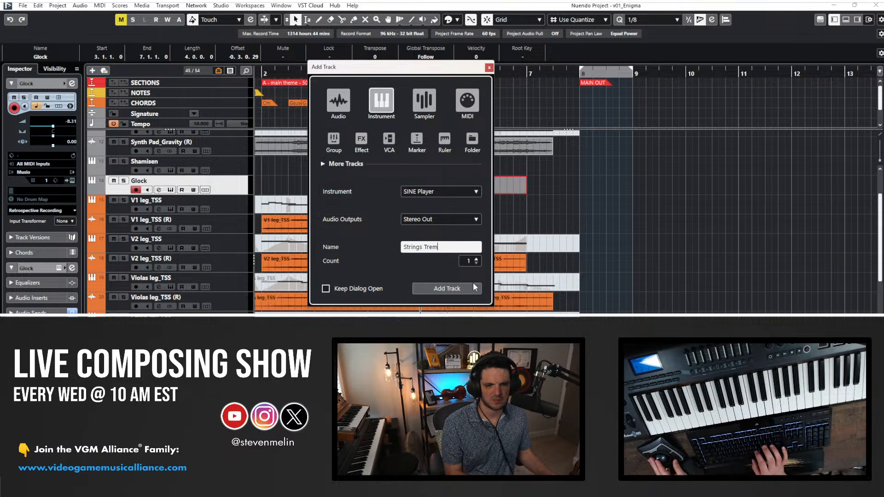
key(Return)
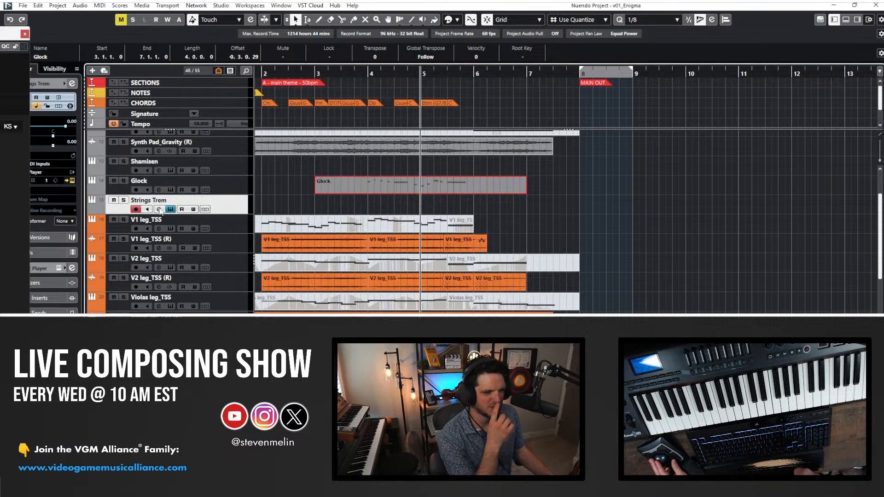
drag(194, 201, 194, 368)
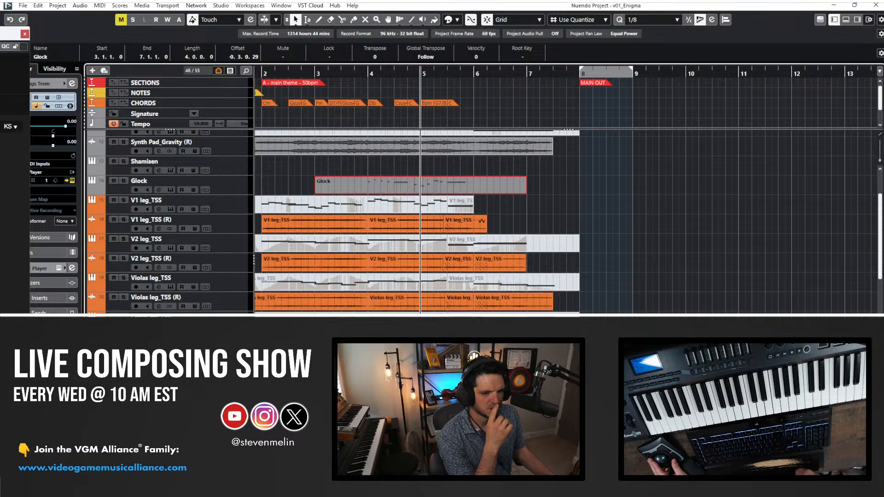
- Mute the rendered audio events starting at bar 6 on the Solo Bass, Cellos, Violas and V2 tracks
click(513, 392)
key(7)
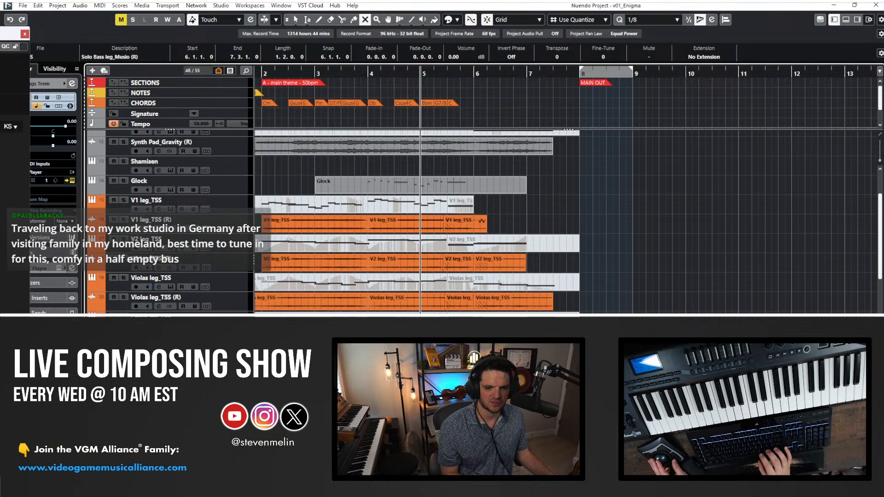
click(501, 300)
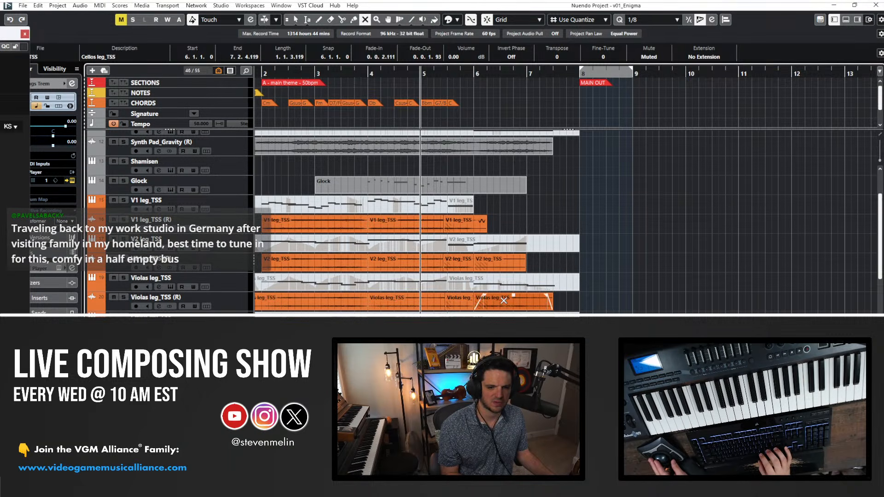
click(496, 262)
key(1)
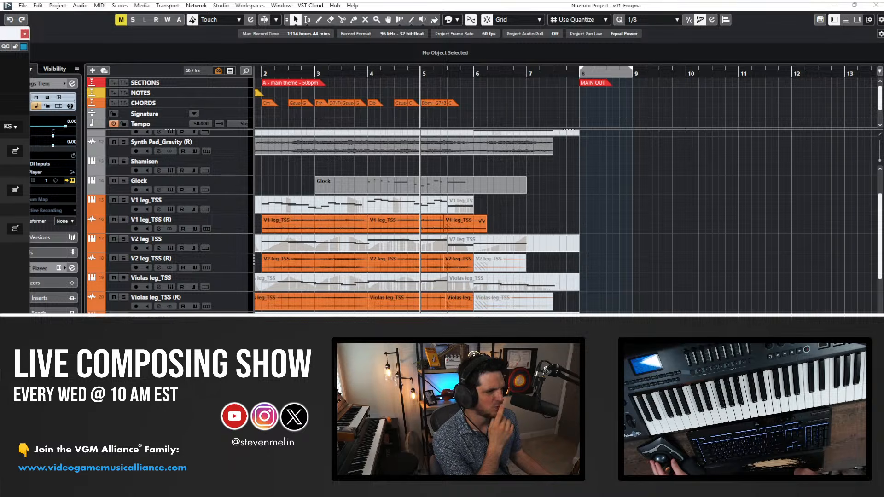
- Close the SINE Player window and set the Strings Trem track's volume to -10
click(25, 34)
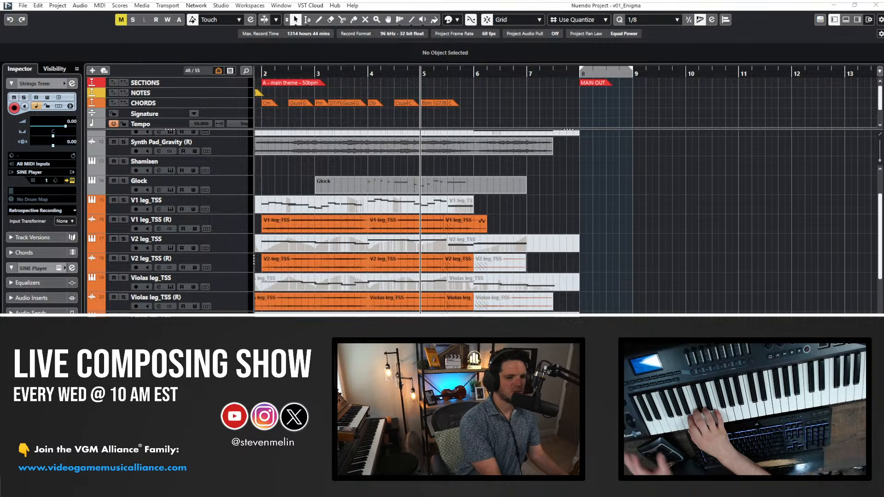
double_click(69, 122)
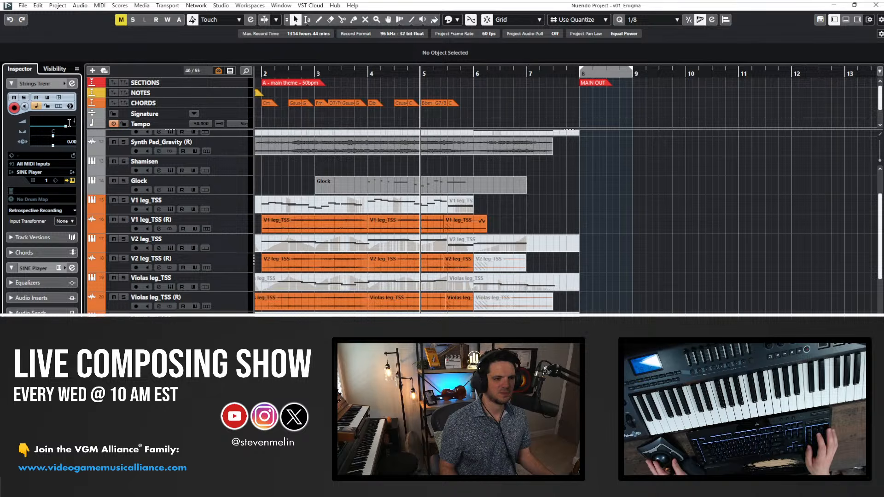
text(-10)
key(Return)
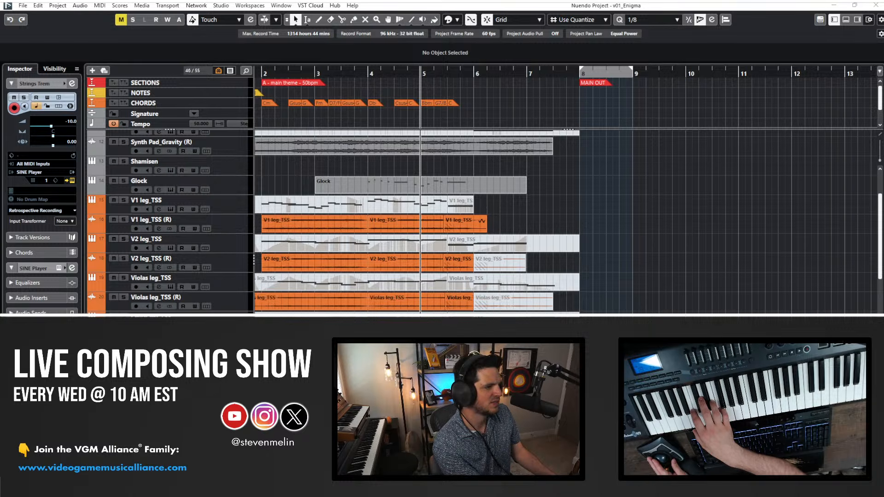
- Set Pfarracker Low Strings to the Omni channel in SINE Player and remove its Tremolo slow articulation
drag(0, 106, 0, 57)
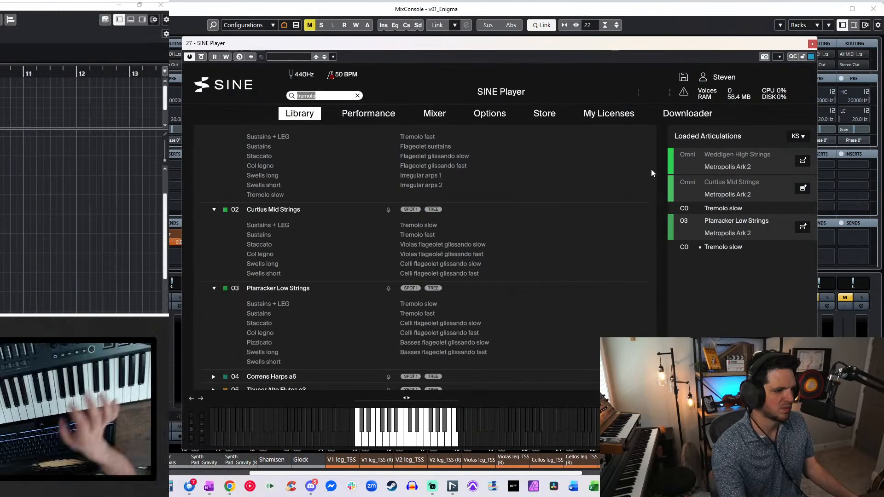
click(684, 208)
click(667, 267)
click(686, 225)
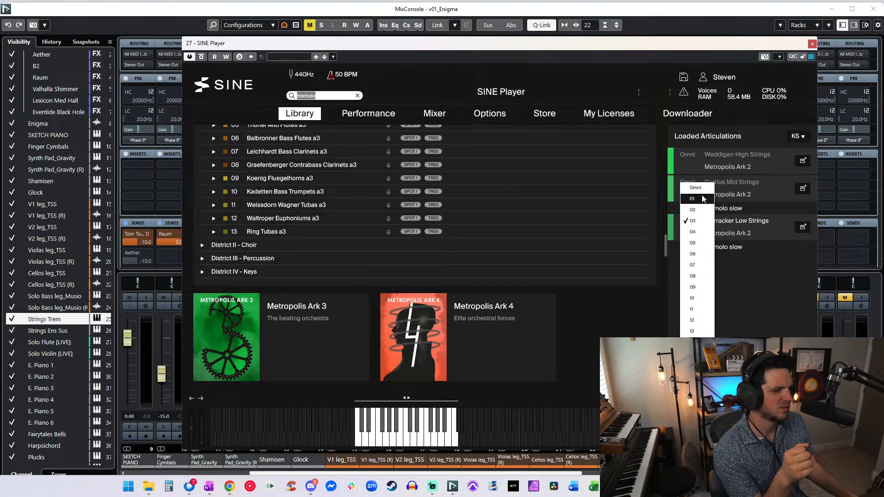
click(679, 197)
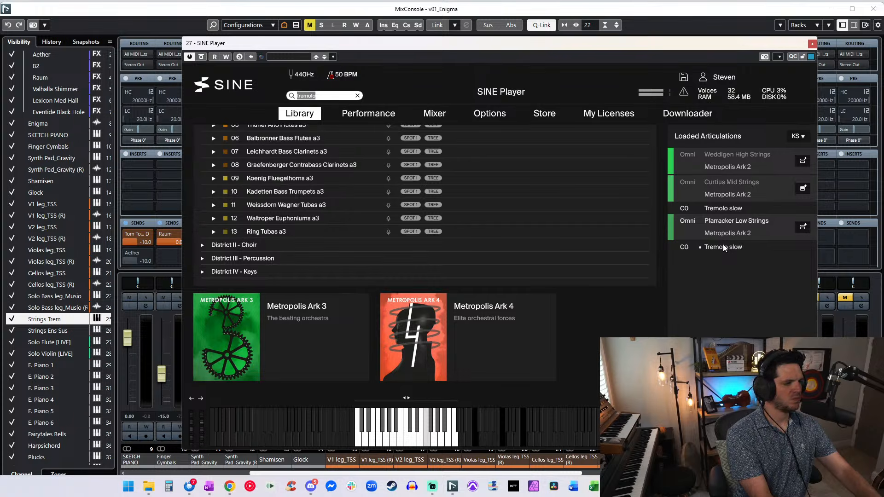
double_click(740, 246)
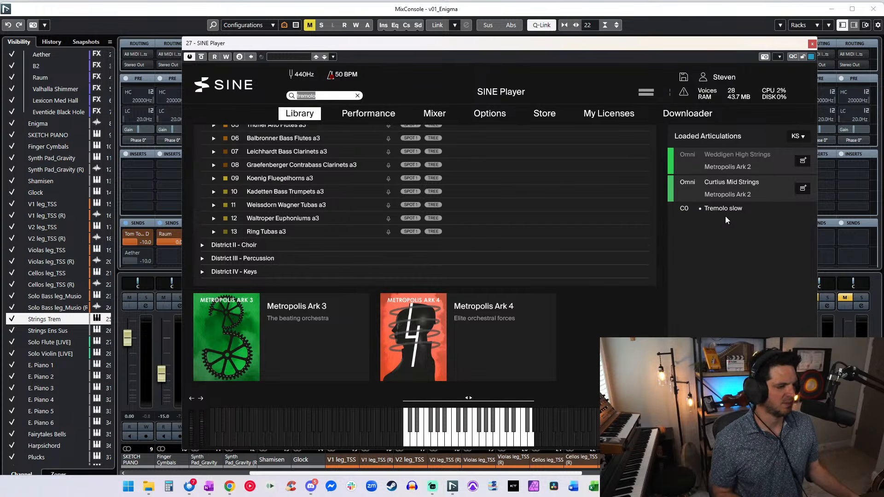
- Replace the loaded SINE Player articulations with Tremolo fast for Weddigen High Strings, Curtius Mid Strings and Pfarracker Low Strings
double_click(721, 187)
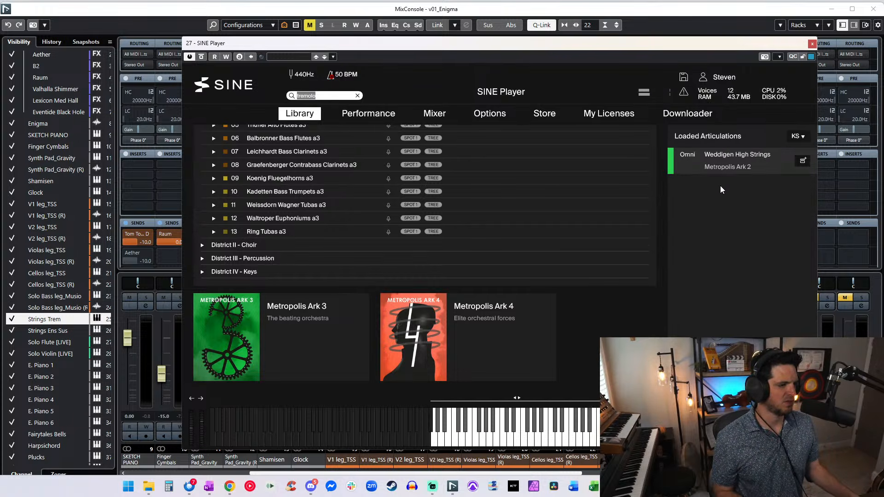
double_click(723, 157)
scroll(421, 181, up, 10)
scroll(343, 183, down, 5)
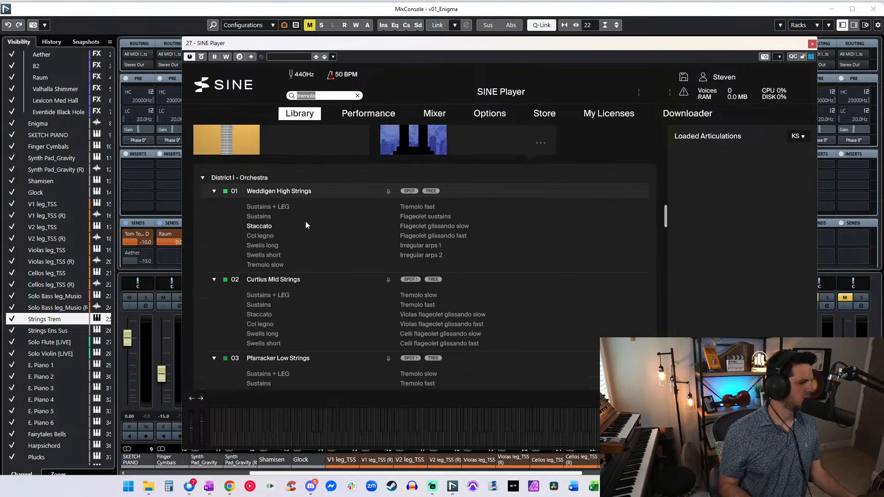
double_click(422, 181)
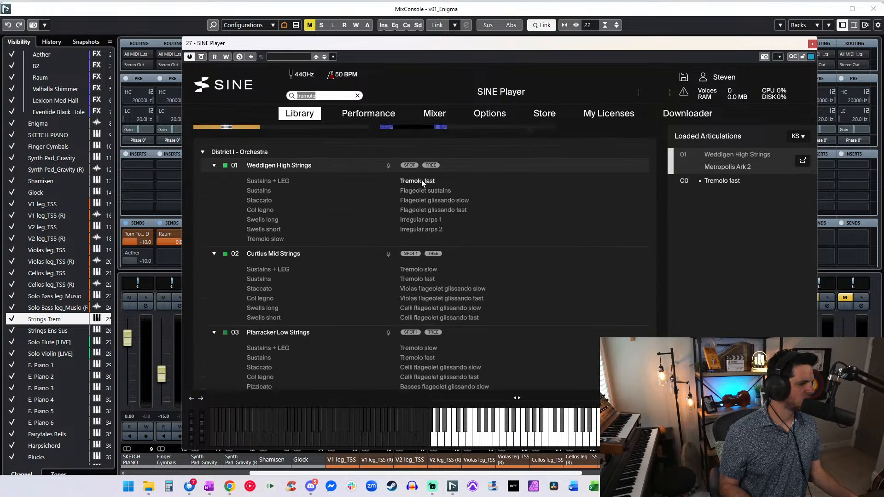
double_click(413, 280)
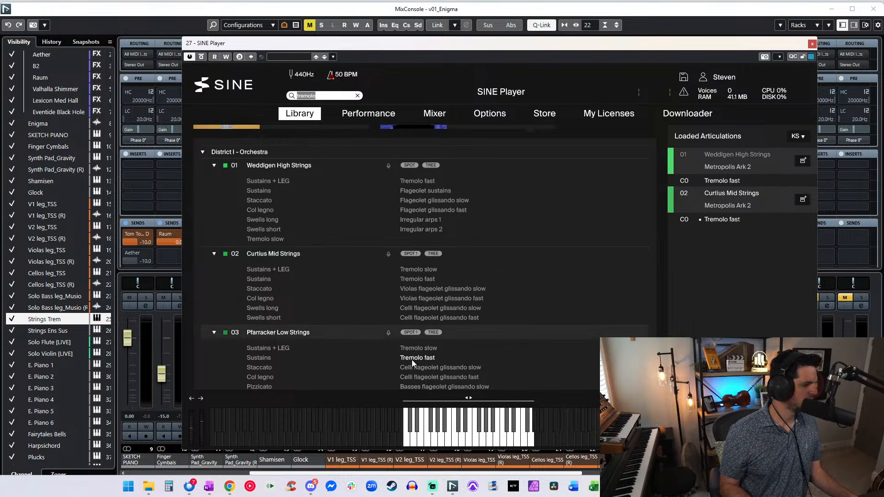
double_click(411, 360)
- Set the MIDI channel of all three loaded string instruments to Omni and return to the project window
click(689, 164)
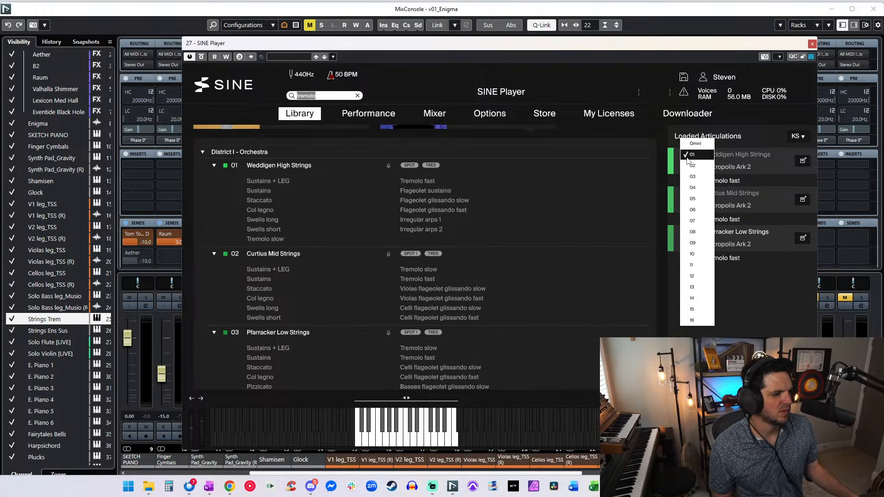
click(688, 154)
click(684, 193)
click(681, 195)
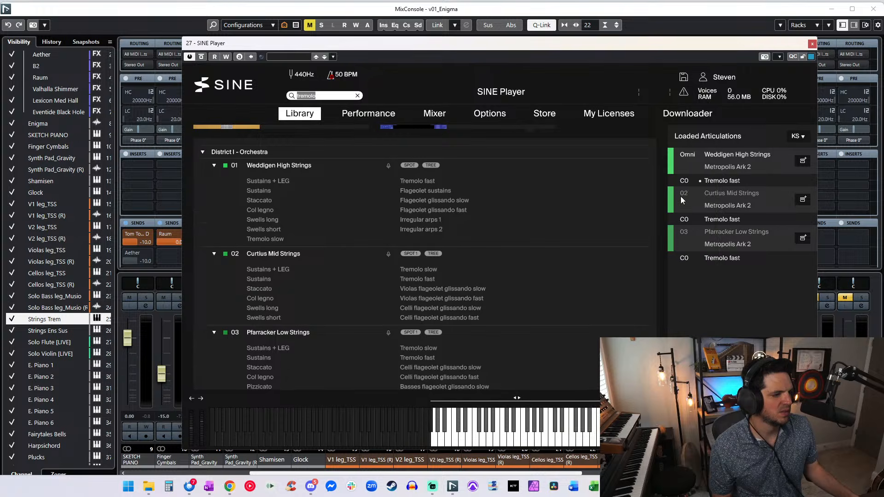
click(684, 192)
click(694, 172)
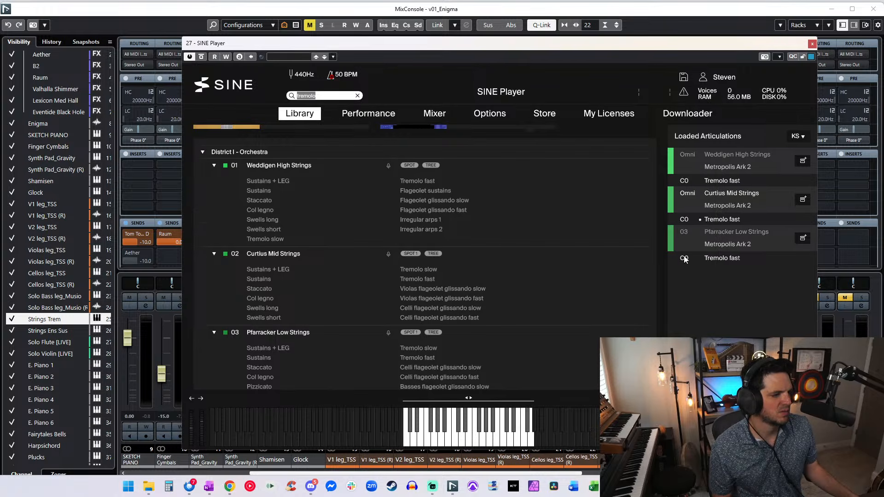
click(684, 232)
click(689, 198)
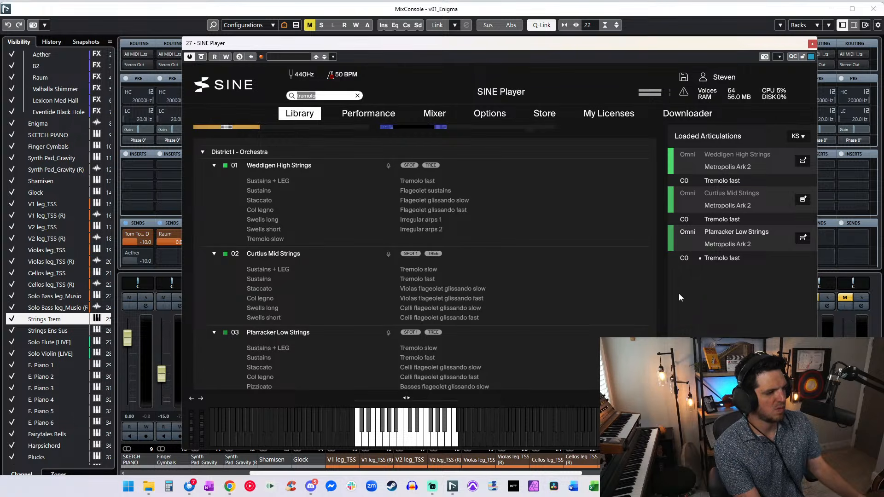
click(812, 44)
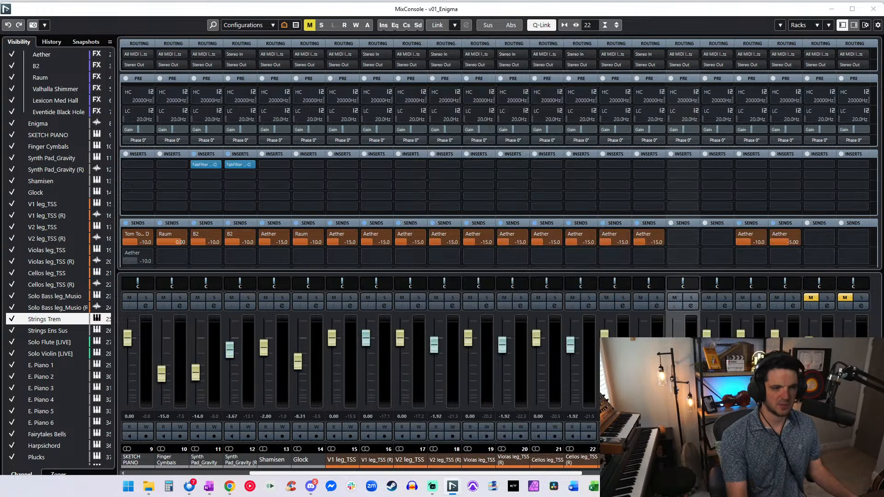
key(F3)
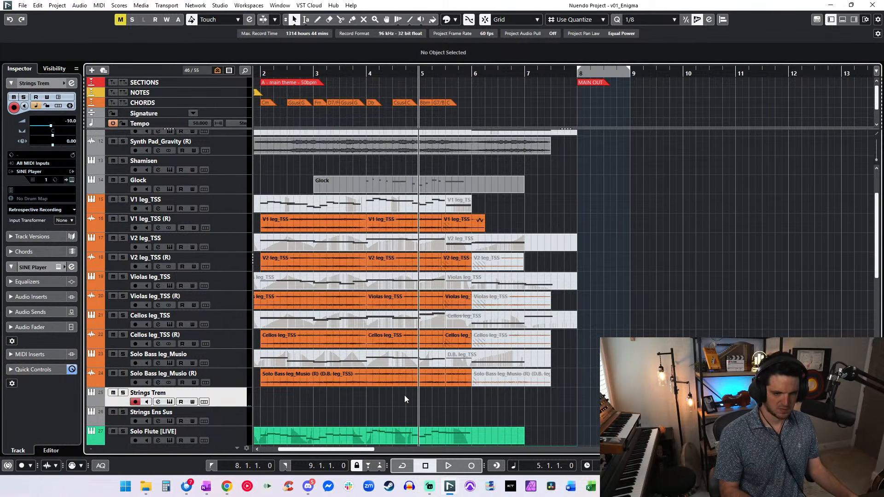
- Add a marker named Tremolo Strings at bar 6 on the SECTIONS track during playback
key(space)
key(h)
key(h)
key(h)
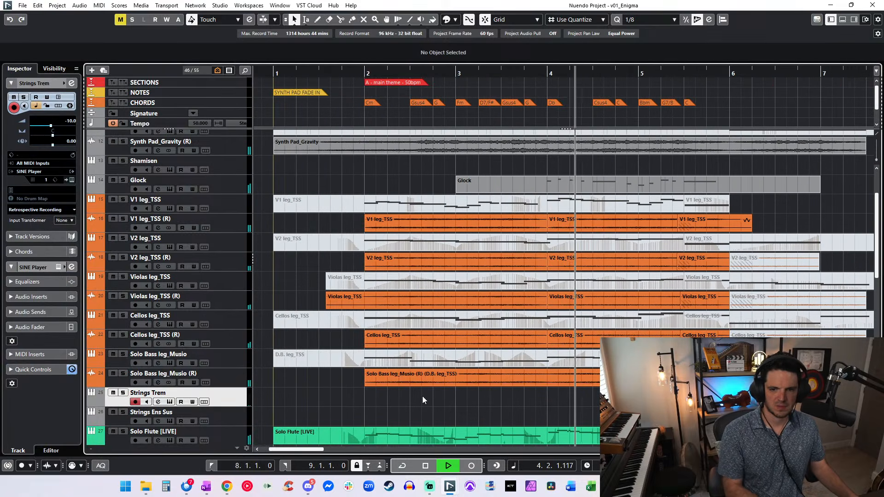
scroll(405, 330, right, 4)
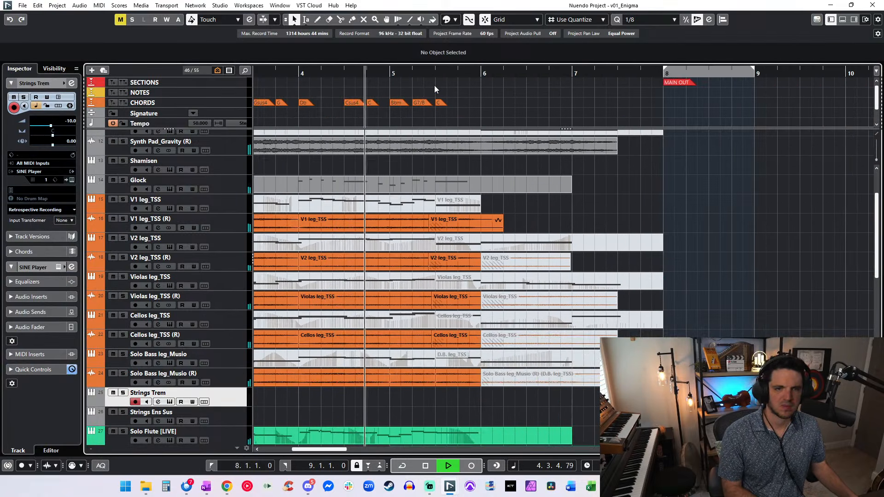
click(484, 80)
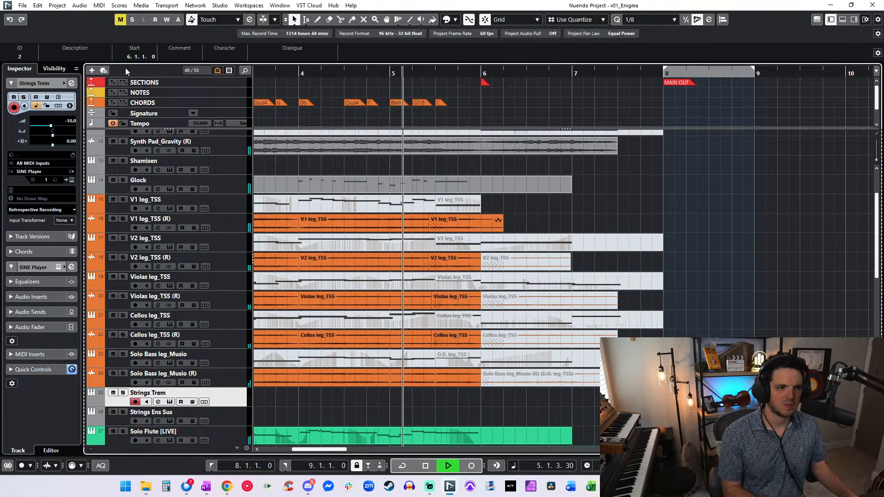
click(69, 55)
text(Tremolo Strings)
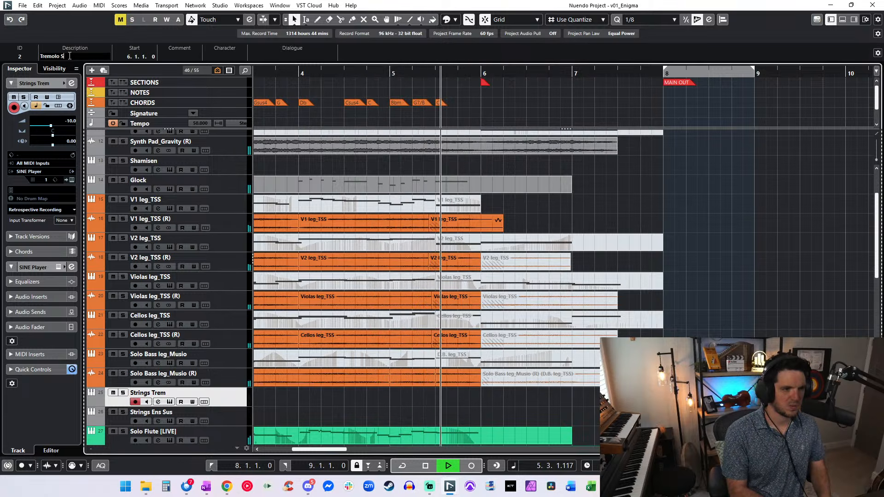
key(Return)
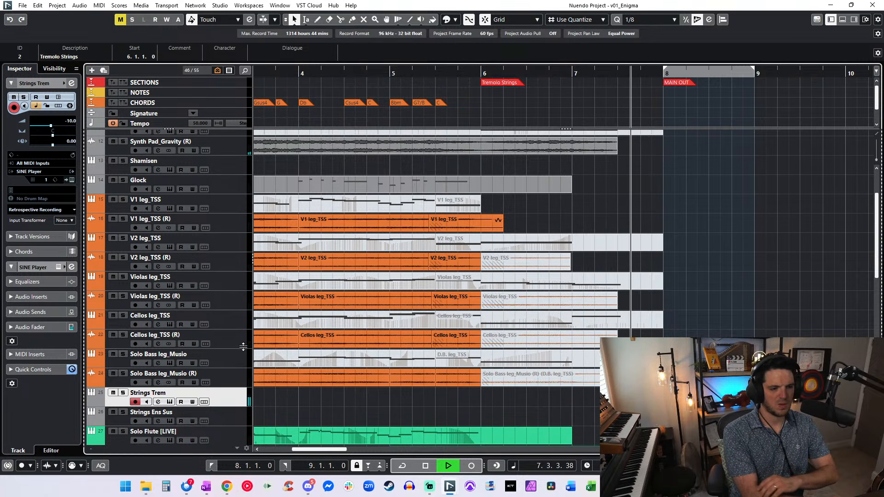
- Record a trial MIDI take on the Strings Trem track starting at bar 5, and delete it
key(space)
key(KP_Subtract)
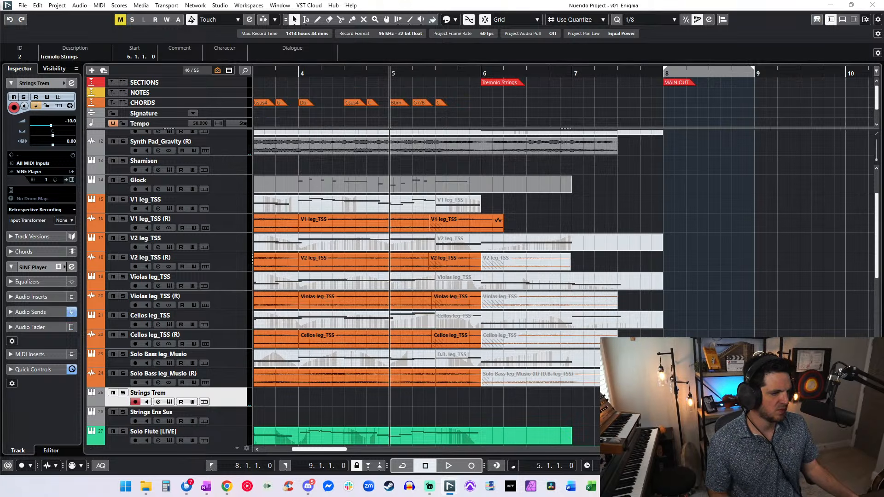
click(303, 423)
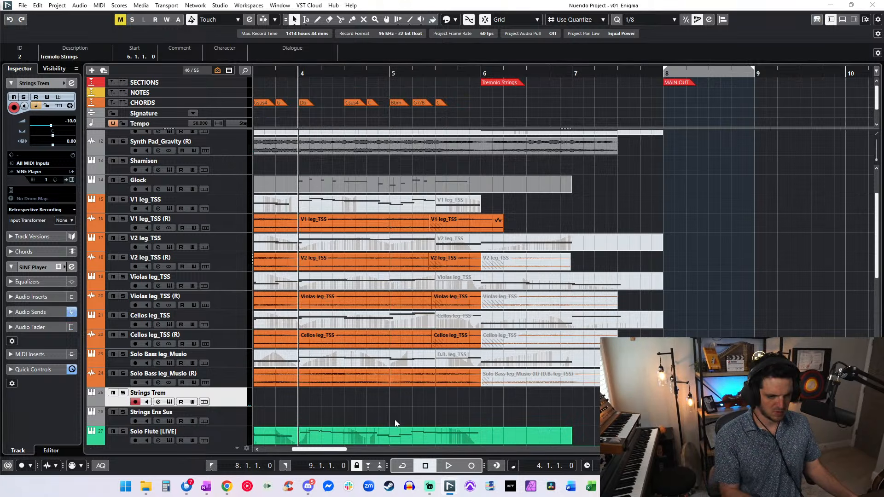
key(space)
click(394, 415)
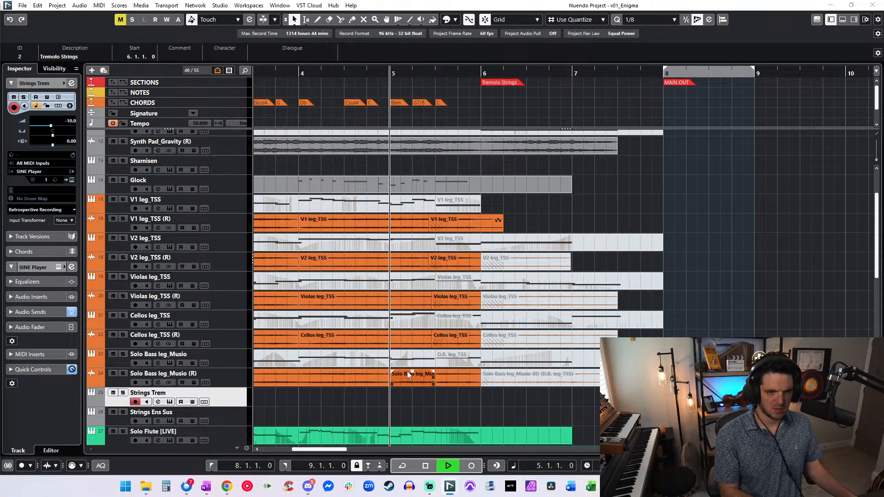
click(398, 402)
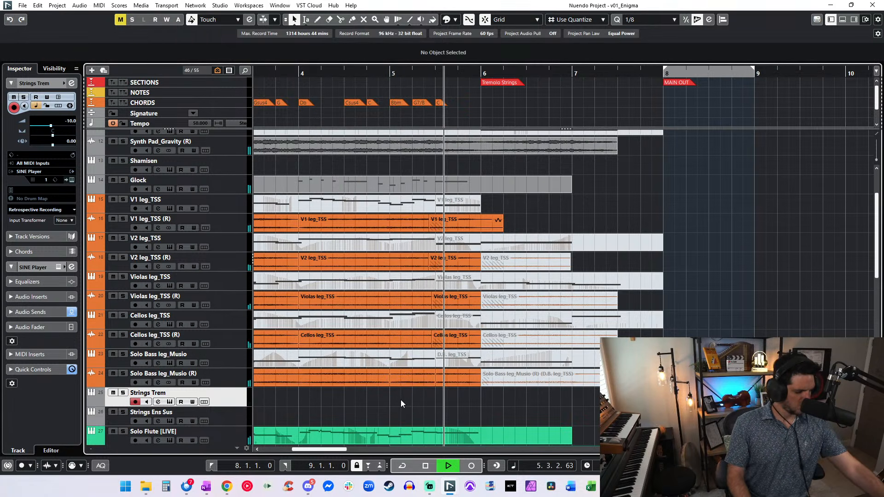
key(KP_Multiply)
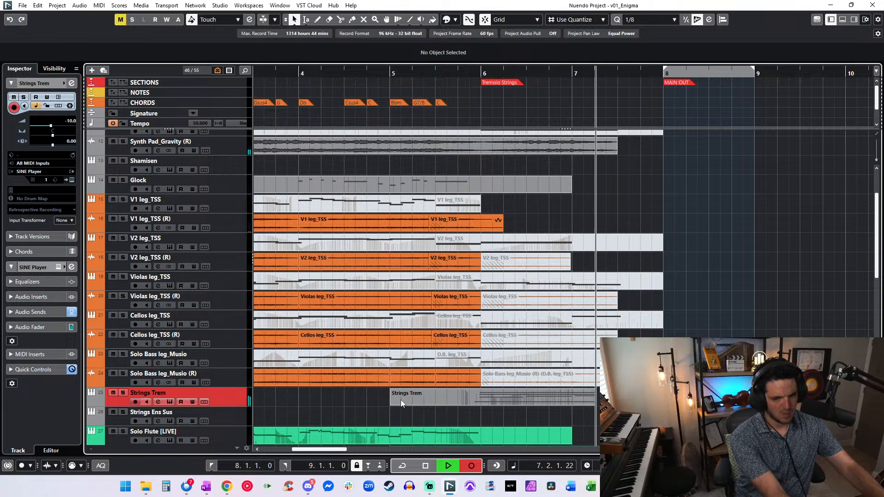
key(space)
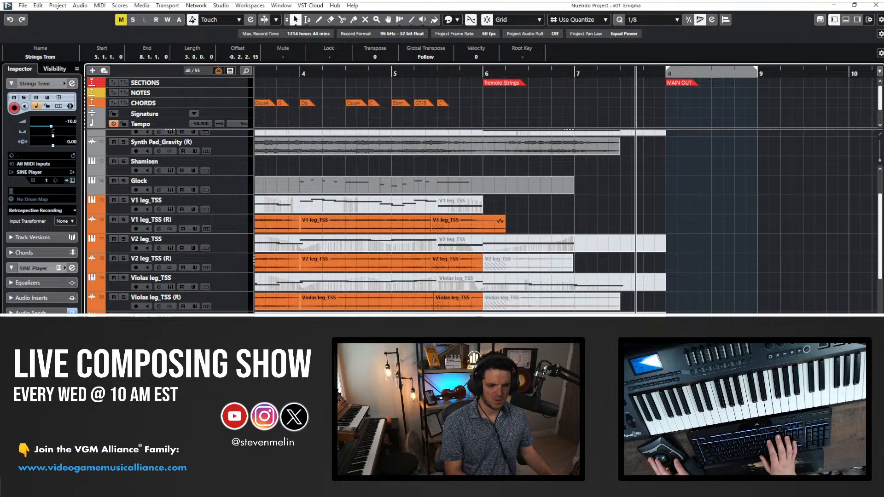
key(Delete)
- Rewind and record a new tremolo strings take on the Strings Trem track from bar 5 to bar 8
key(KP_Subtract)
key(KP_Subtract)
key(KP_Subtract)
key(space)
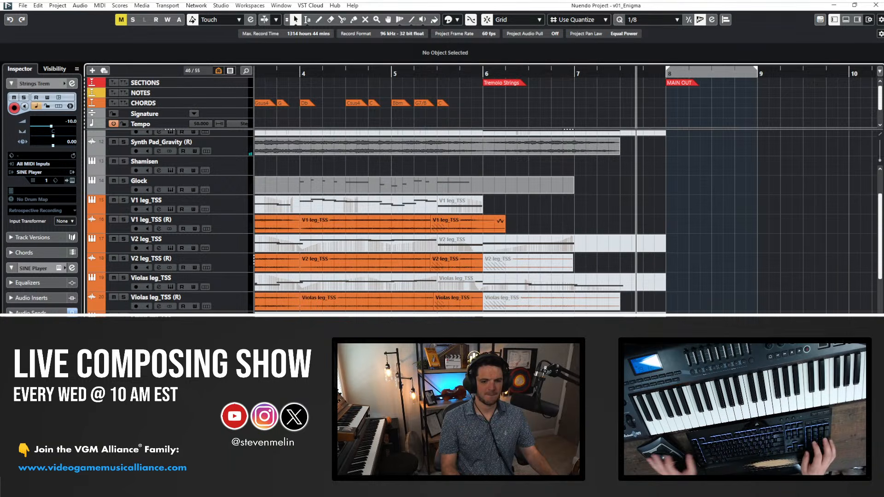
key(space)
- Open the recorded take in the MIDI editor and delete the trailing modulation points after the final swell
key(Return)
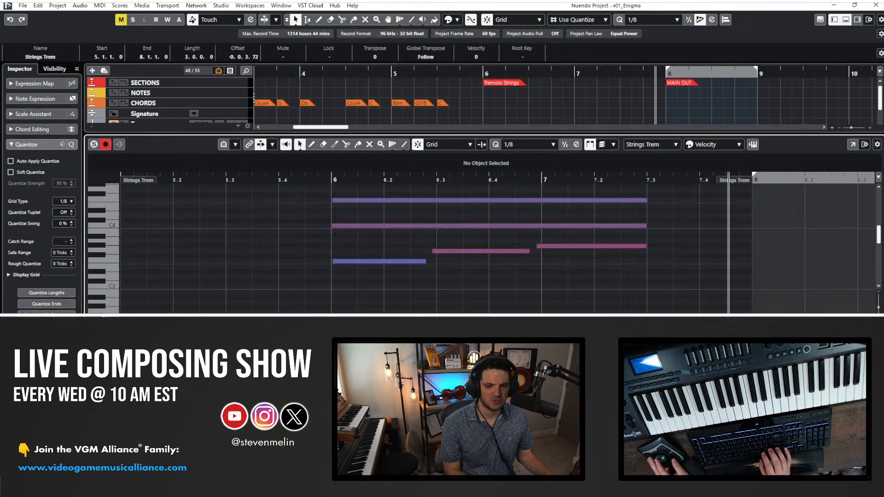
click(699, 340)
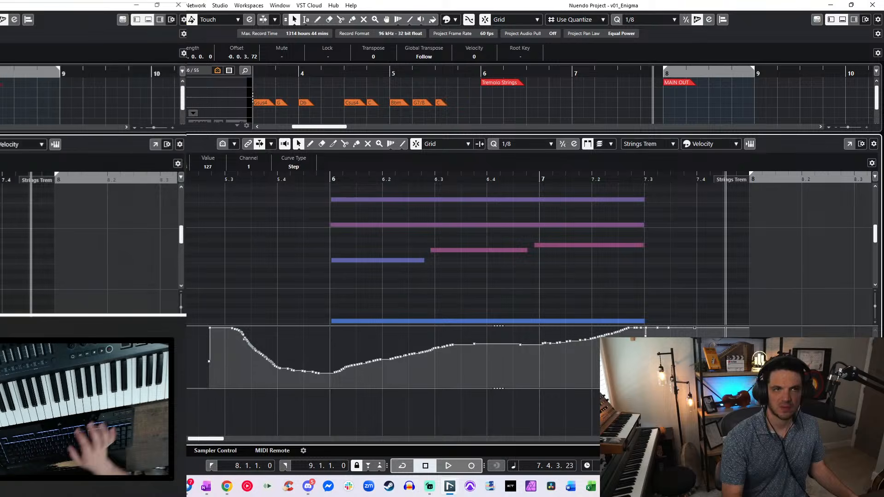
key(Delete)
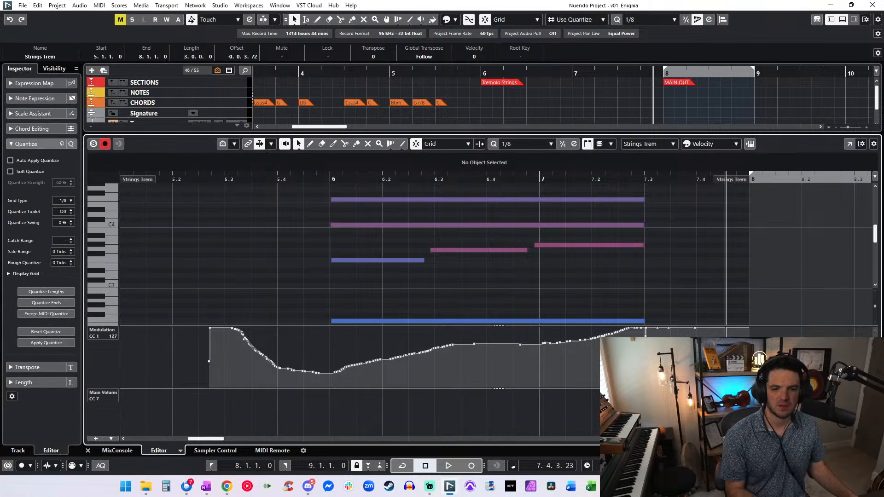
scroll(634, 329, right, 3)
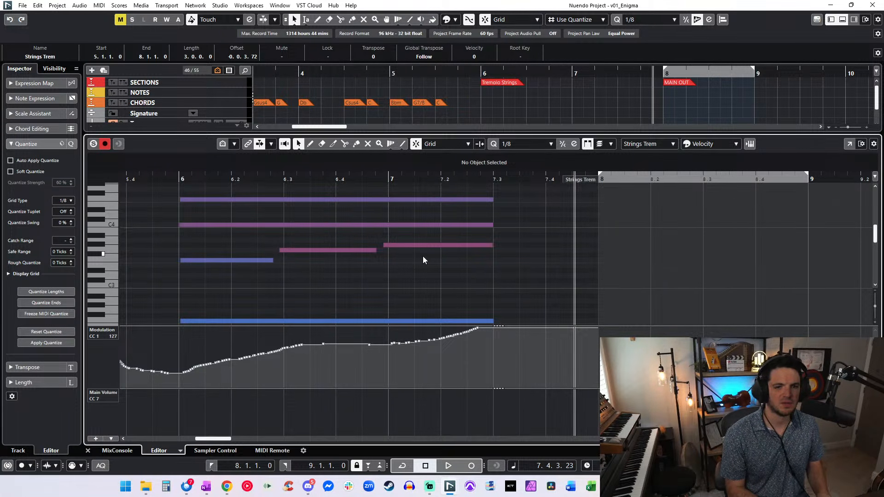
- Quantize all notes of the take to the 1/8 grid, including their lengths, and audition them from bar 6
key(ctrl+a)
key(shift+q)
key(ctrl+KP_Subtract)
key(ctrl+KP_Subtract)
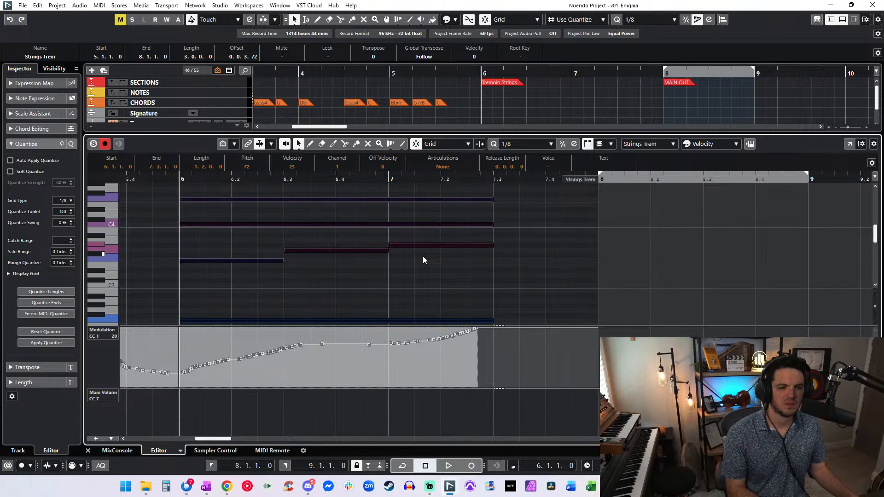
key(space)
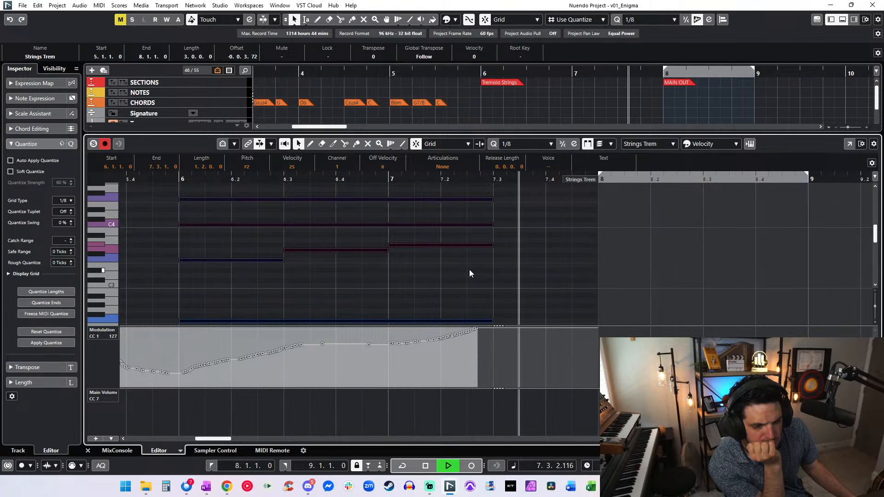
key(ctrl+alt+e)
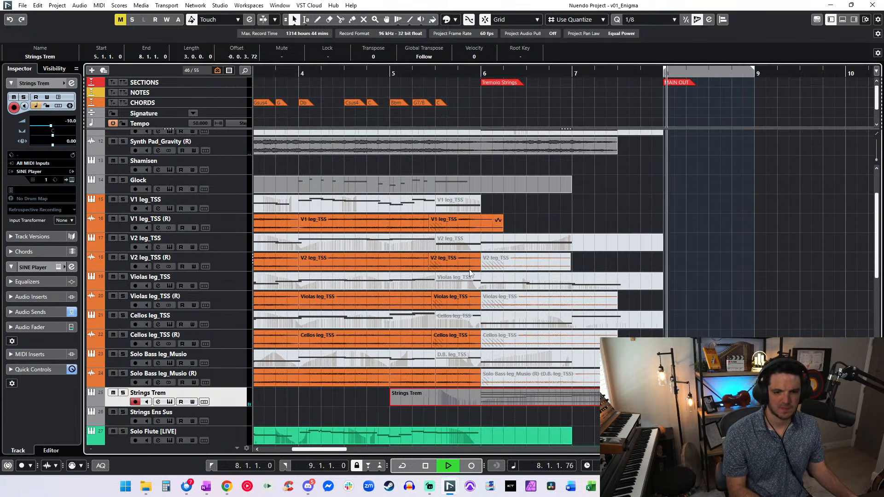
- Unmute the Solo Bass leg_Musio (R) audio event that starts at bar 6 while playing the section
key(shift+b)
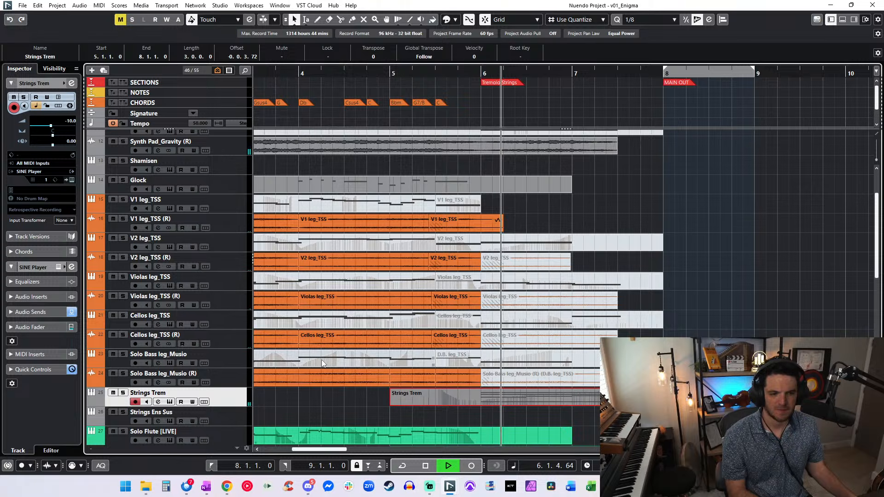
scroll(321, 360, down, 3)
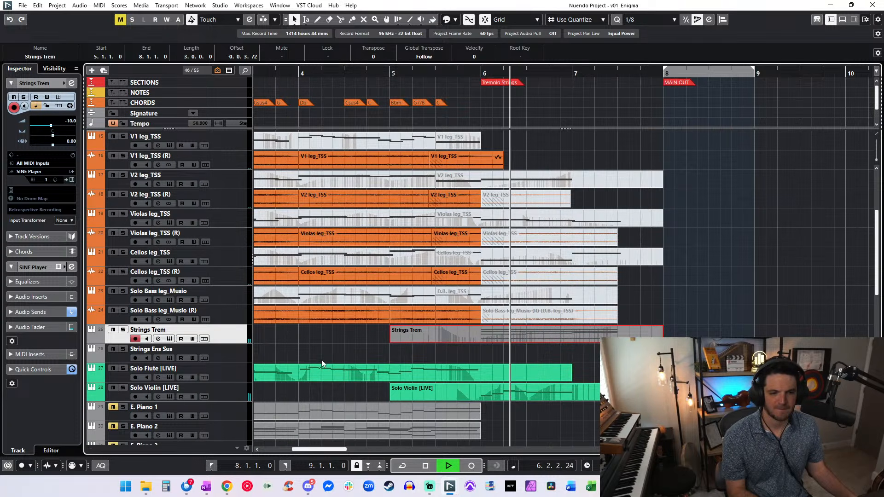
right_click(498, 311)
click(572, 313)
click(546, 318)
key(1)
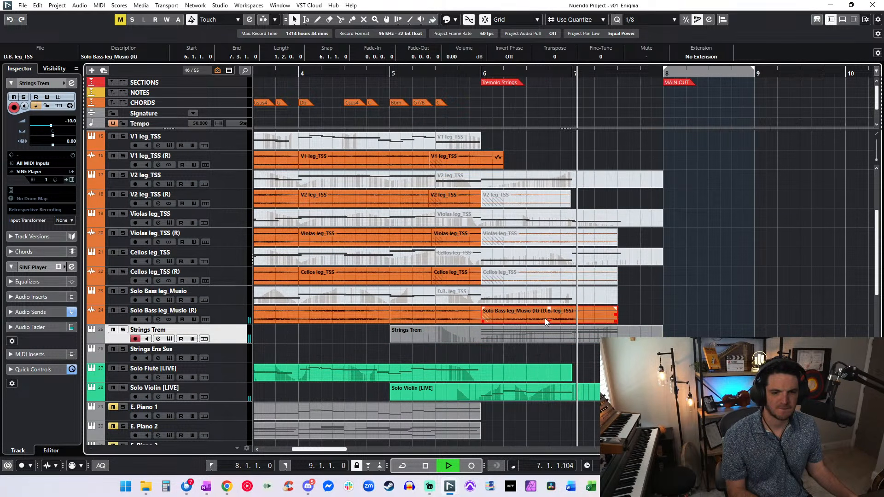
key(l)
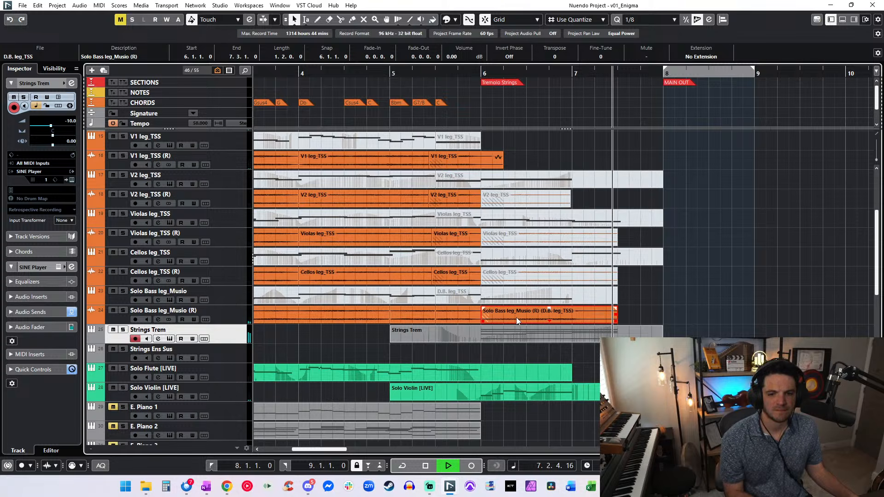
- Switch the selection tool to sizing with time stretch and stretch the unmuted solo bass event's end to bar 8
key(space)
click(295, 19)
click(314, 56)
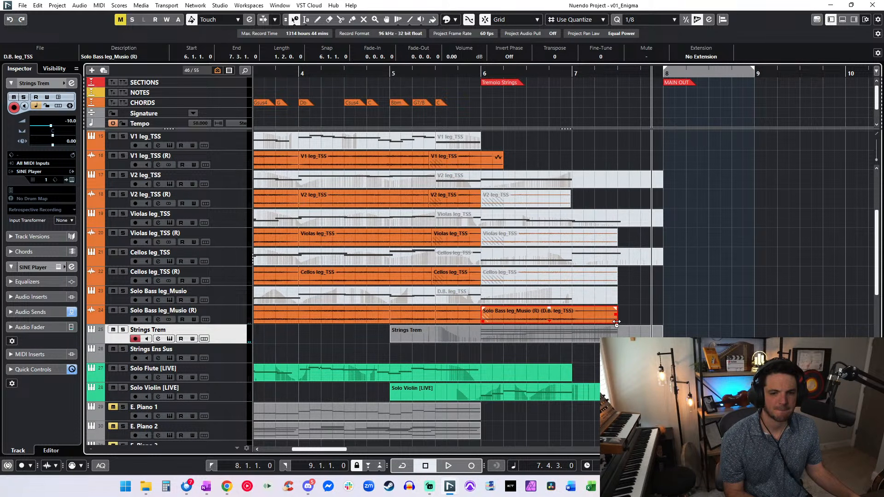
drag(616, 321, 658, 323)
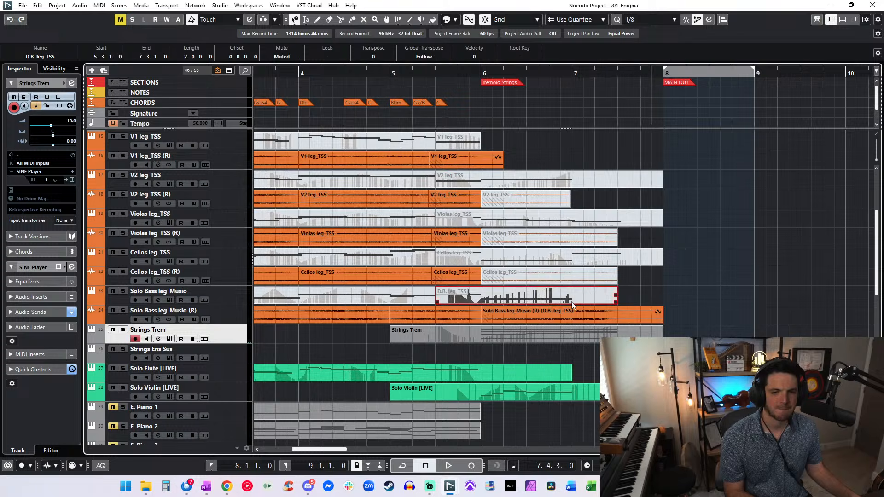
- Extend the F0 note in the D.B. leg_TSS MIDI part to 7.3.1.0 and play the section from bar 6
double_click(570, 301)
drag(435, 275, 536, 291)
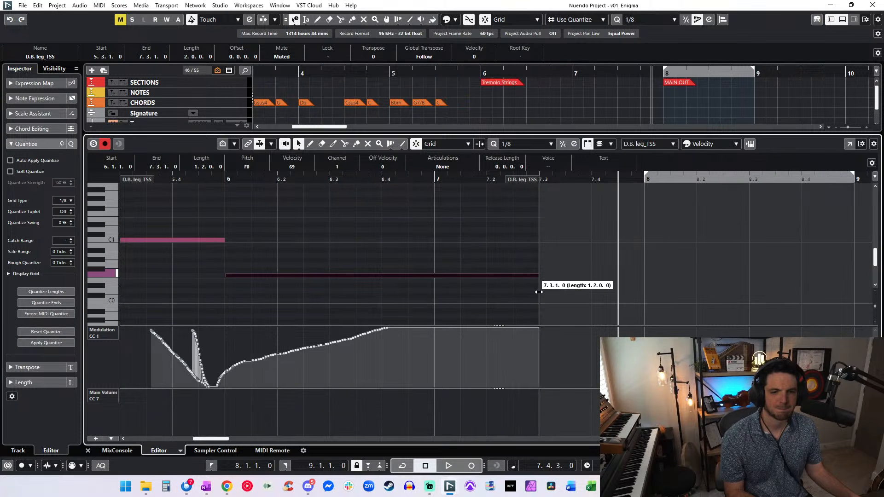
key(Return)
key(KP_Subtract)
key(KP_Subtract)
key(KP_Subtract)
key(KP_Add)
key(space)
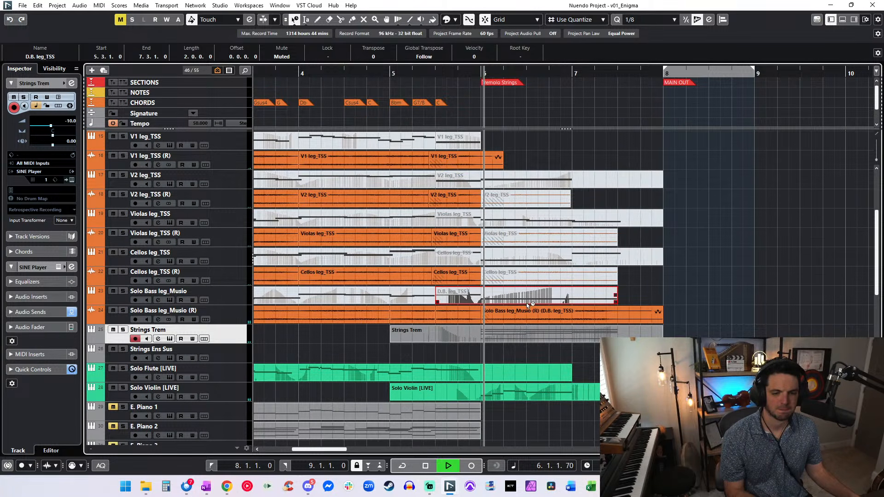
- Return the selection tool to normal sizing and add a fade-out of about 0.1.1.30 to the solo bass audio event ending at bar 8
click(294, 19)
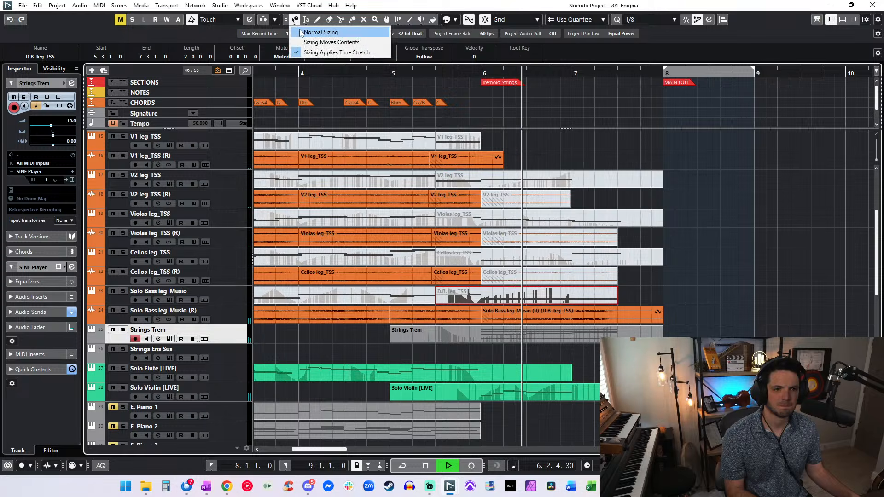
click(322, 31)
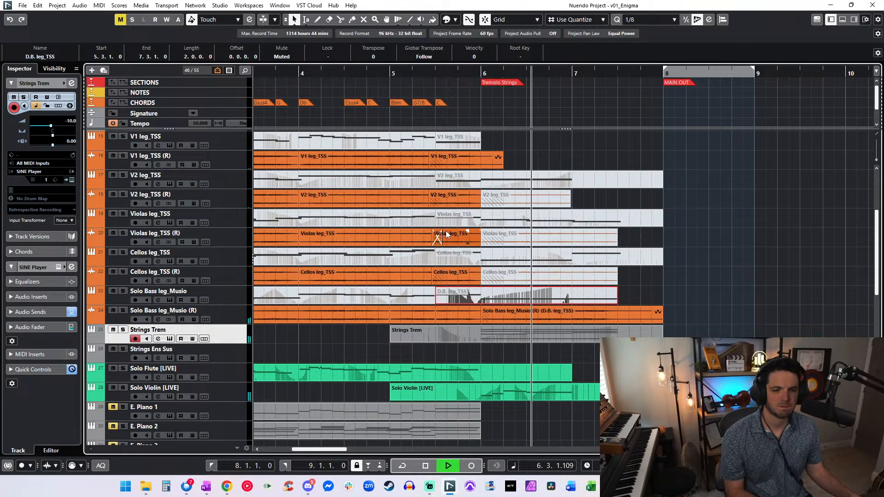
click(629, 295)
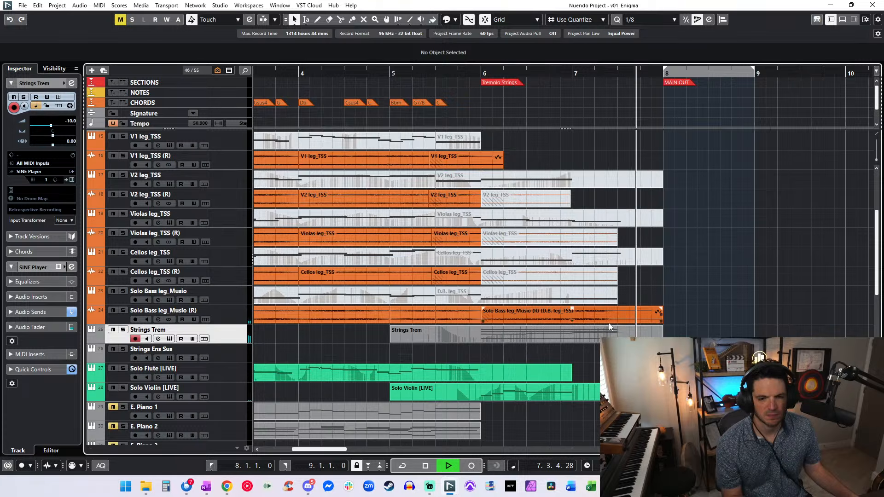
scroll(645, 313, down, 3)
key(space)
drag(660, 247, 634, 247)
- Set the Strings Trem track volume to -12.0 and audition the mix up to bar 8
click(69, 120)
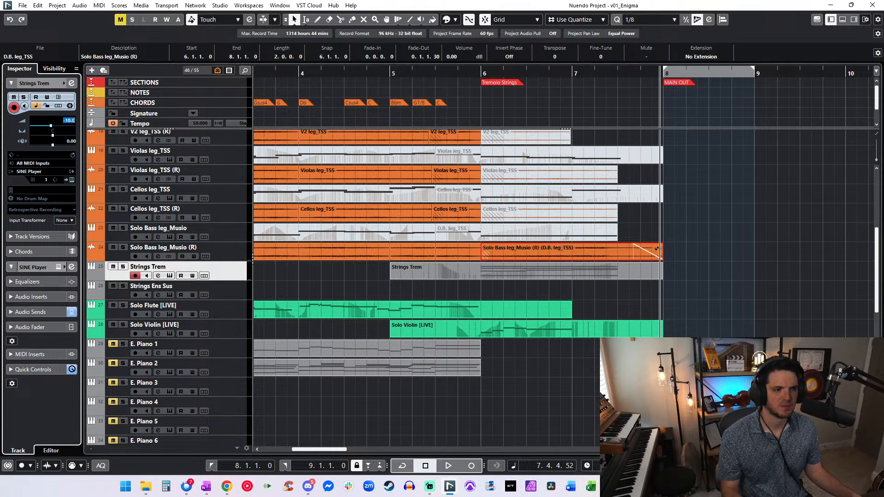
scroll(337, 275, up, 10)
key(space)
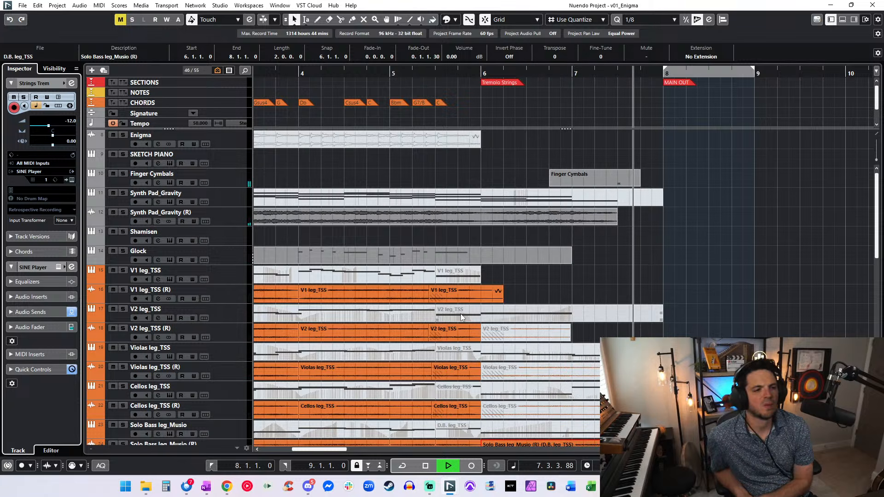
key(space)
key(KP_1)
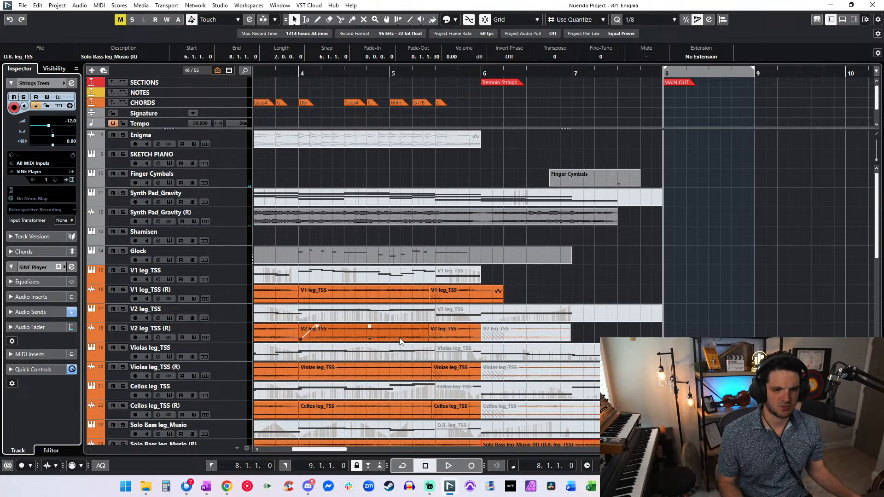
- Duplicate the Shamisen track, name the copy Shamisen B, and assign Kontakt 7 as its instrument
scroll(313, 290, left, 3)
click(202, 228)
scroll(319, 253, left, 2)
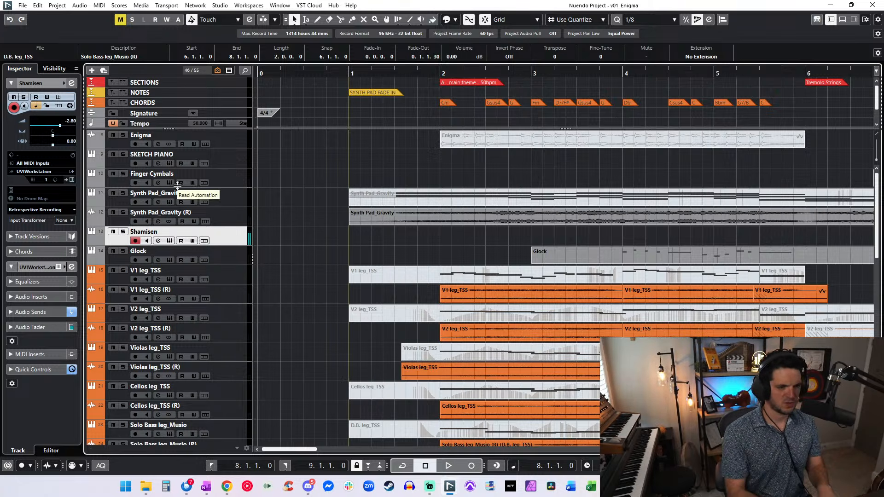
key(ctrl+d)
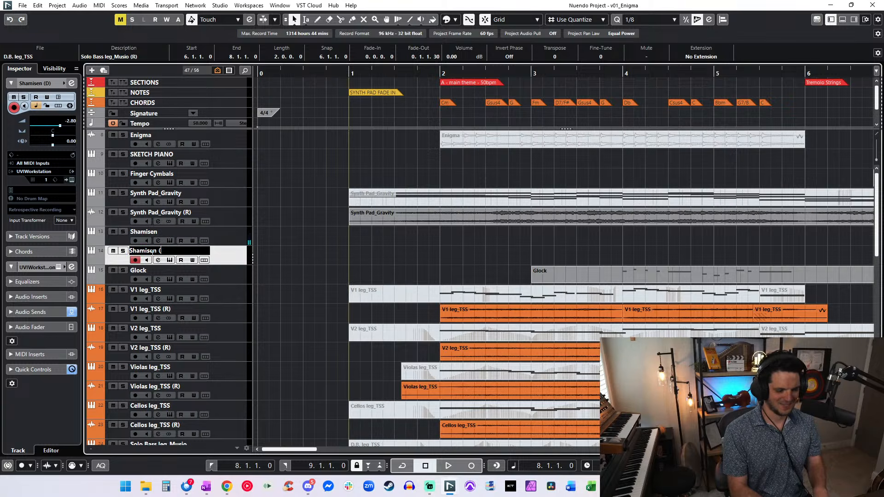
click(50, 171)
text(kontakt)
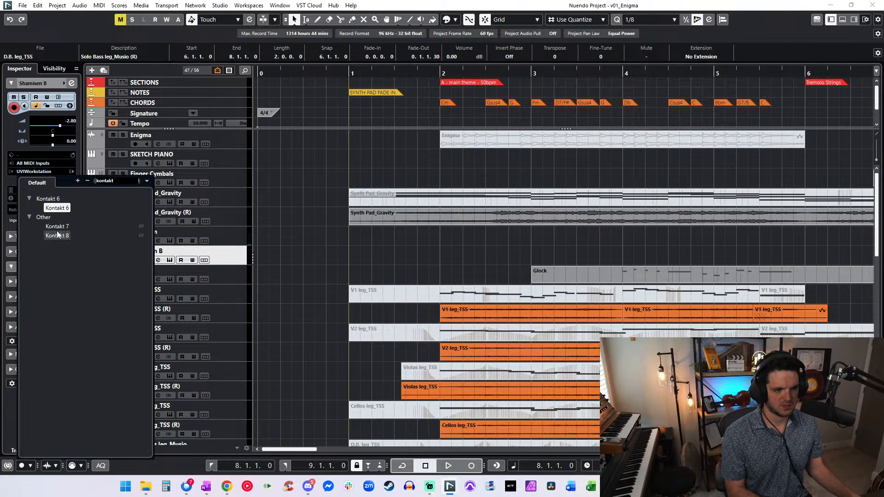
click(57, 226)
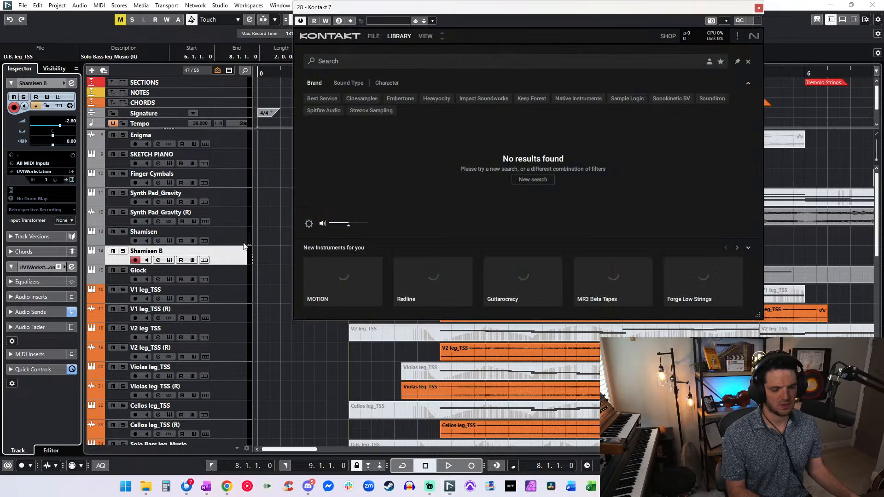
- Search the Kontakt library for shamisen and load the ETHNIC Shamisen preset to try its sound
click(392, 61)
text(shami)
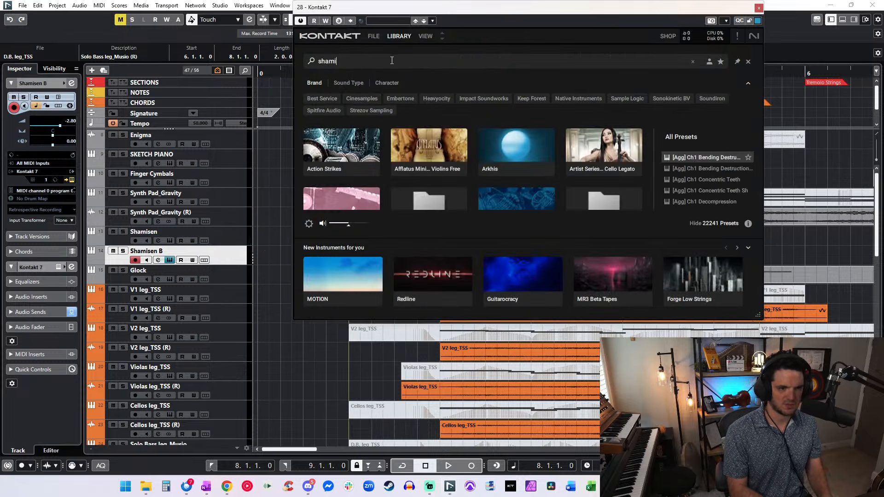
text(sen)
scroll(673, 185, down, 2)
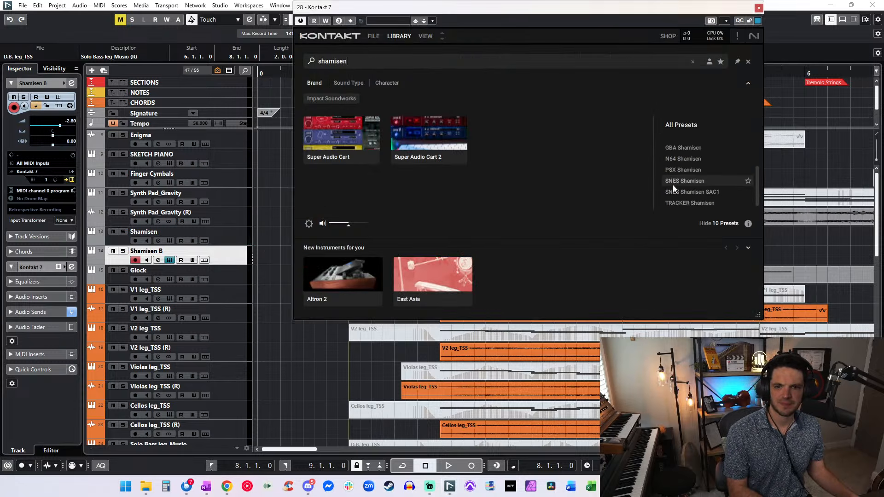
scroll(689, 203, up, 2)
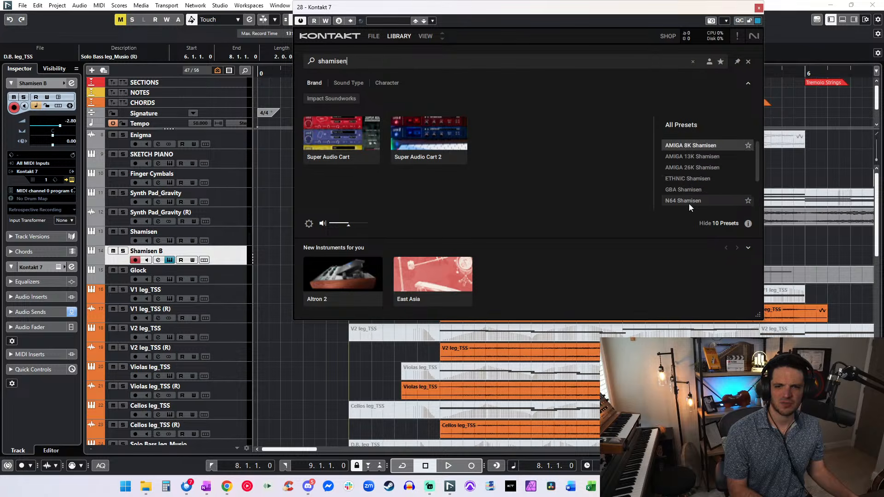
click(682, 178)
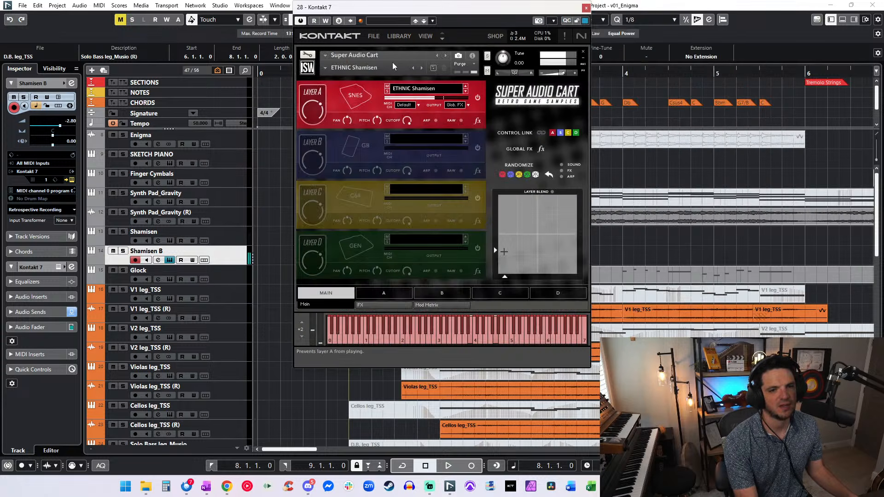
- Close the Kontakt instrument and delete the Shamisen B track
click(586, 8)
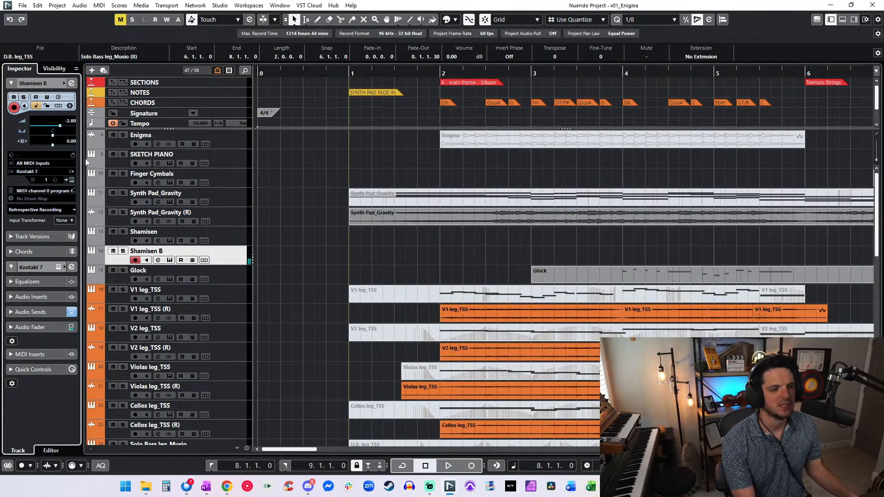
click(62, 172)
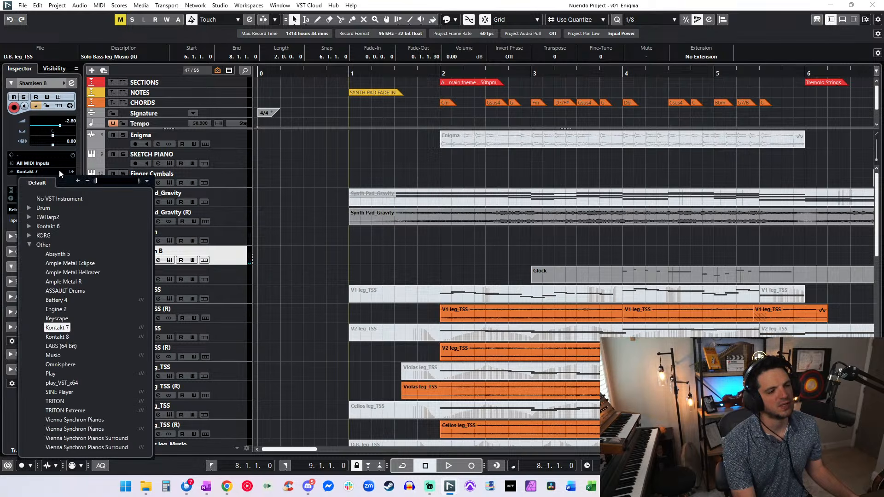
click(214, 250)
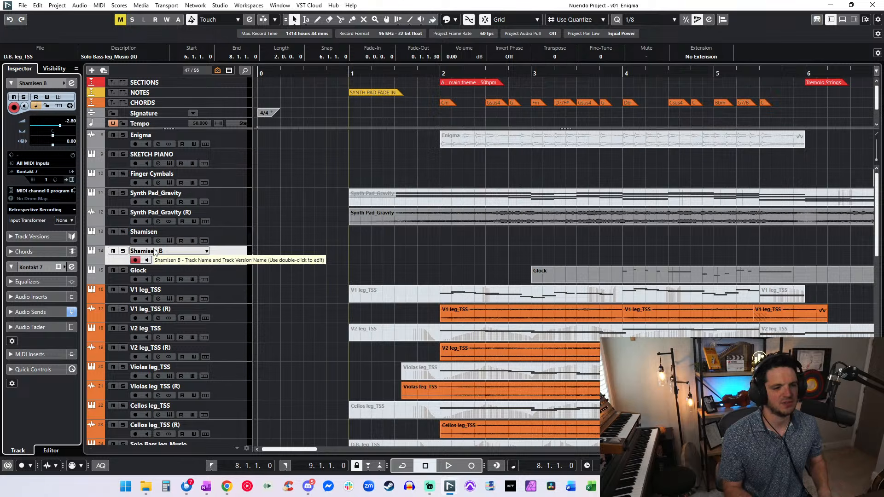
key(Delete)
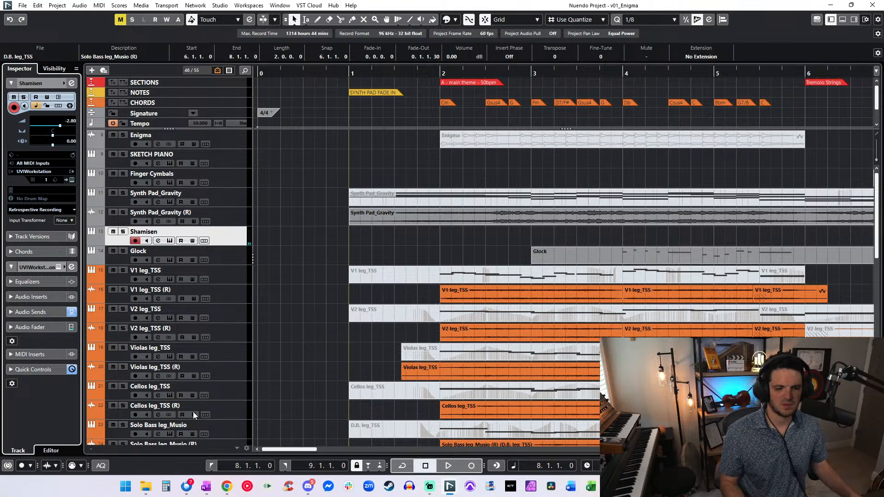
- Set the left locator to 1.4.1.0 and play the main theme from there with the Shamisen track armed
click(241, 470)
text(2)
key(Return)
key(KP_1)
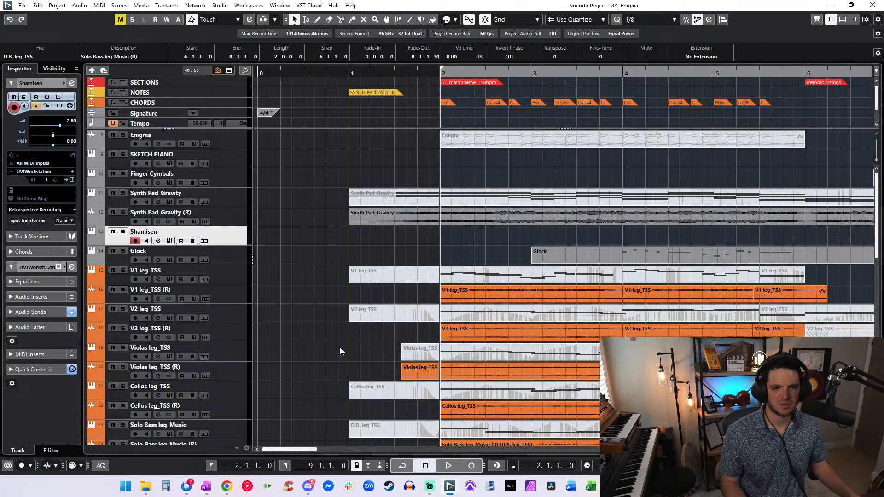
text(1)
key(Return)
click(248, 470)
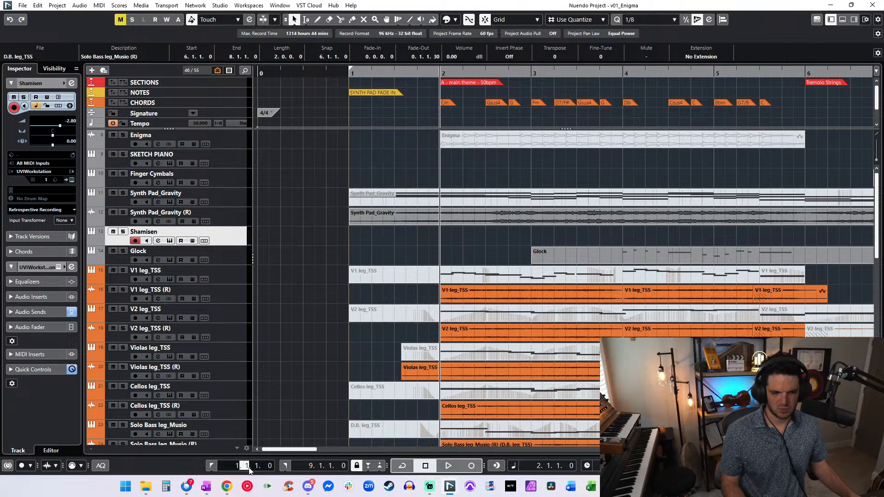
text(4)
key(Return)
key(KP_1)
key(space)
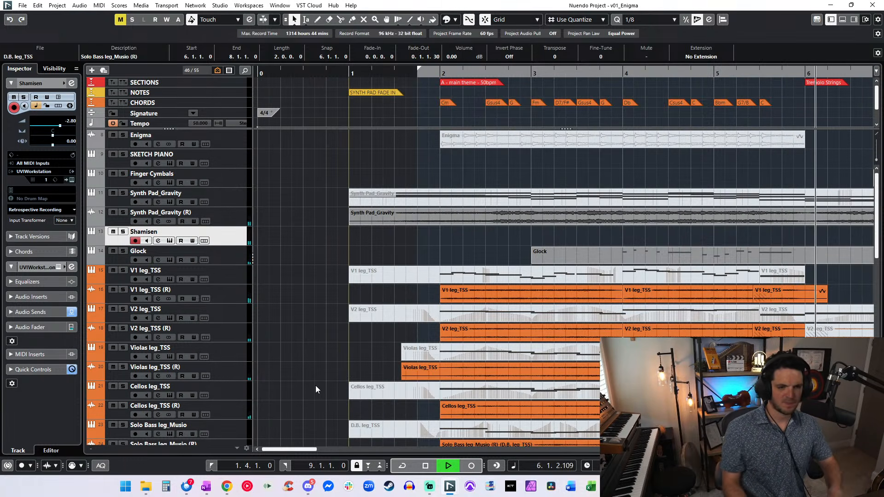
- Record a Shamisen melody take over the main theme, rolling in from bar 1 and stopping at bar 6
key(space)
key(ctrl+KP_Subtract)
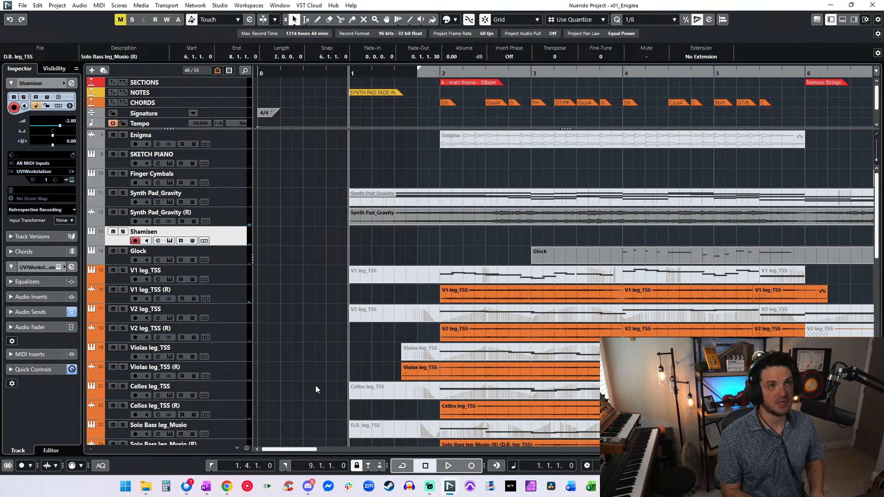
key(ctrl+KP_Add)
key(ctrl+KP_Subtract)
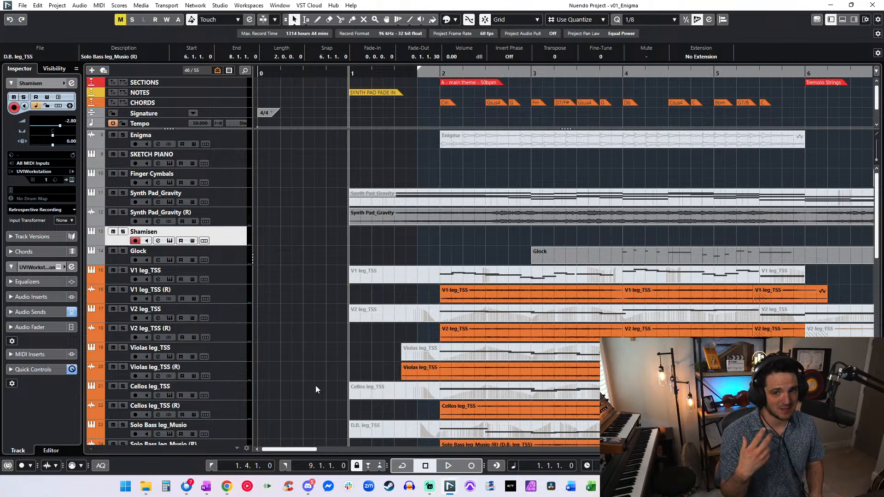
key(space)
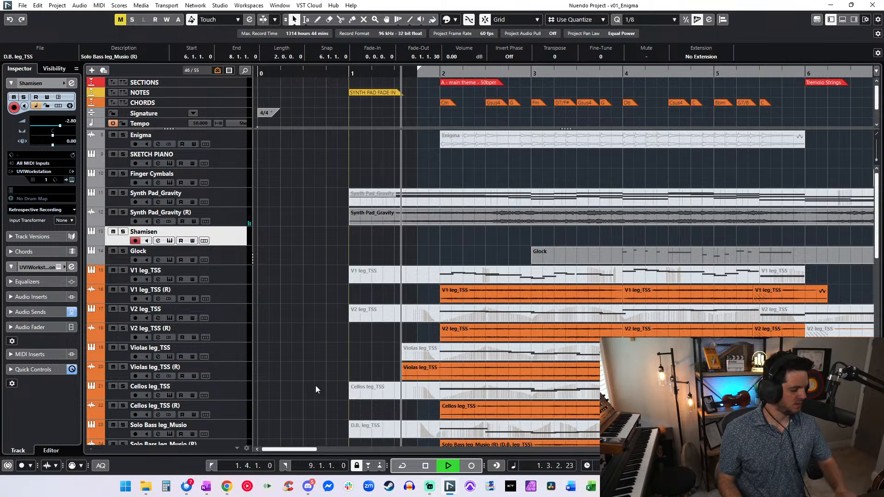
key(KP_Multiply)
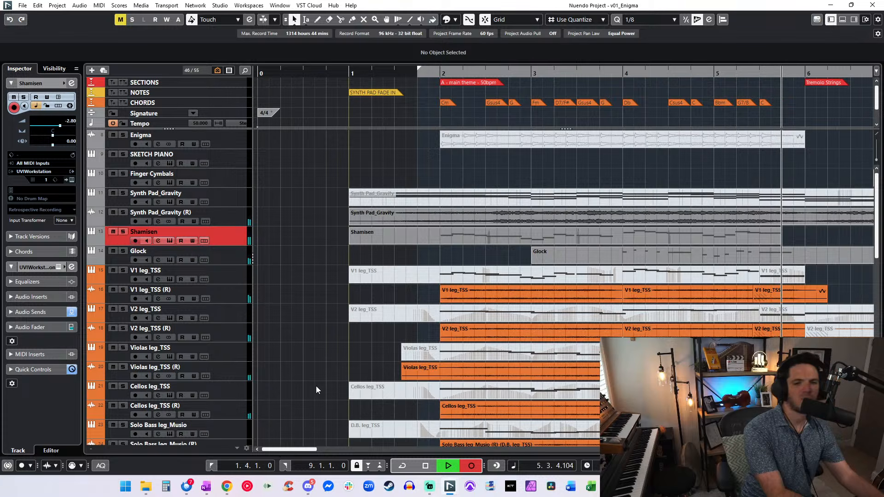
key(space)
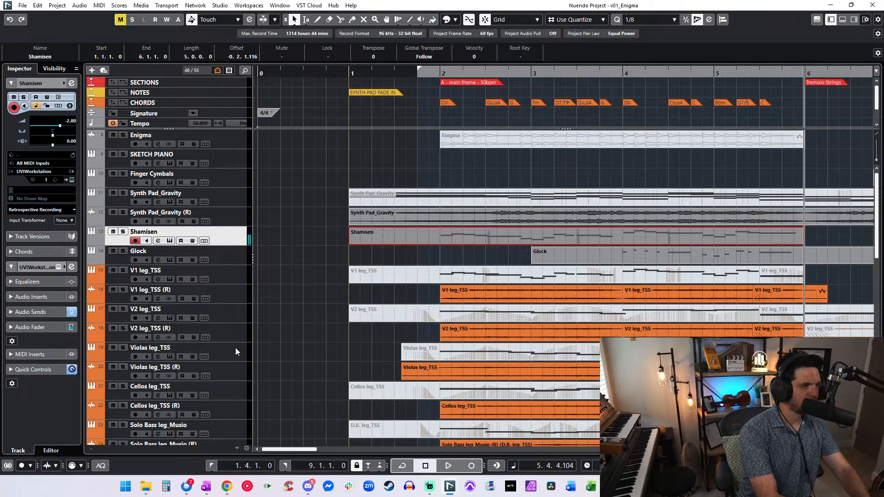
- Open the Shamisen track's UVIWorkstation instrument, clear the preset search and World Suite filter, and close the library browser
key(i)
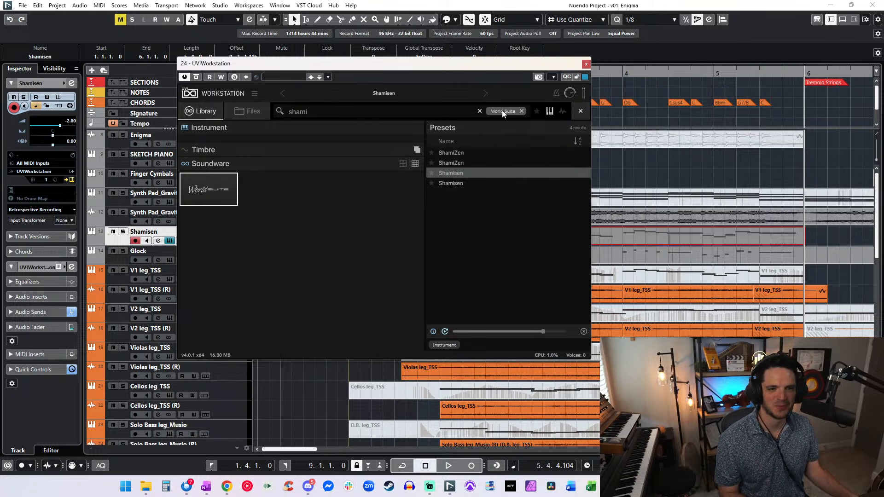
click(479, 113)
click(479, 113)
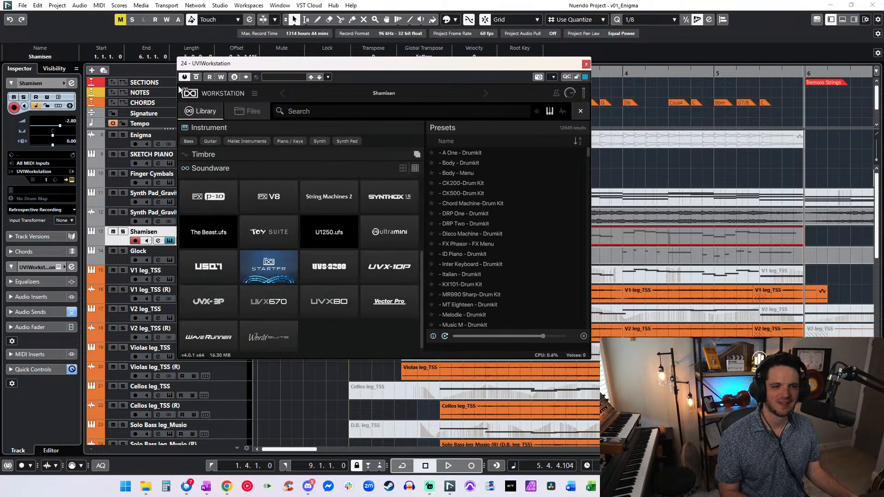
click(581, 113)
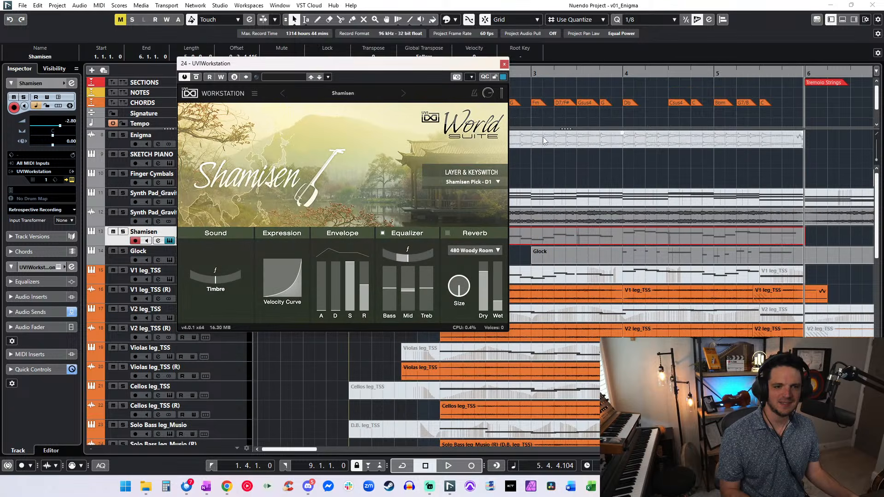
- Try the Shamisen Slide - A1 articulation, restore Shamisen Pick - D1, and close the instrument window
click(496, 180)
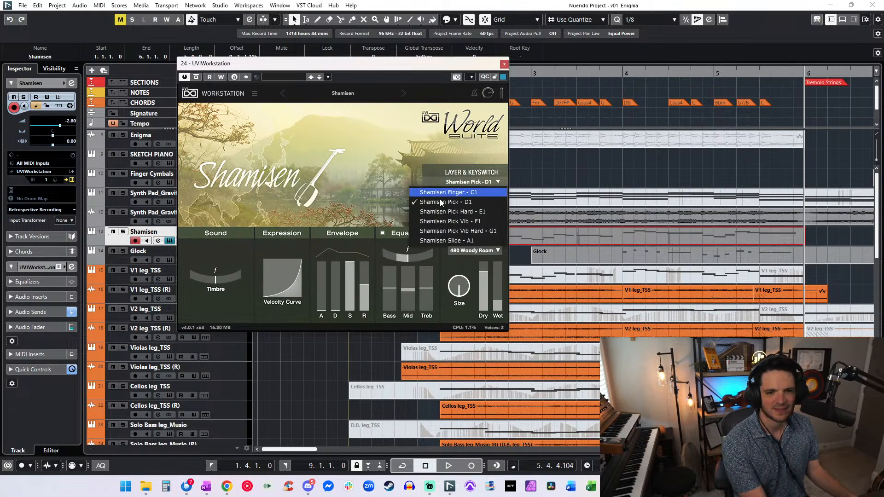
click(452, 239)
click(461, 183)
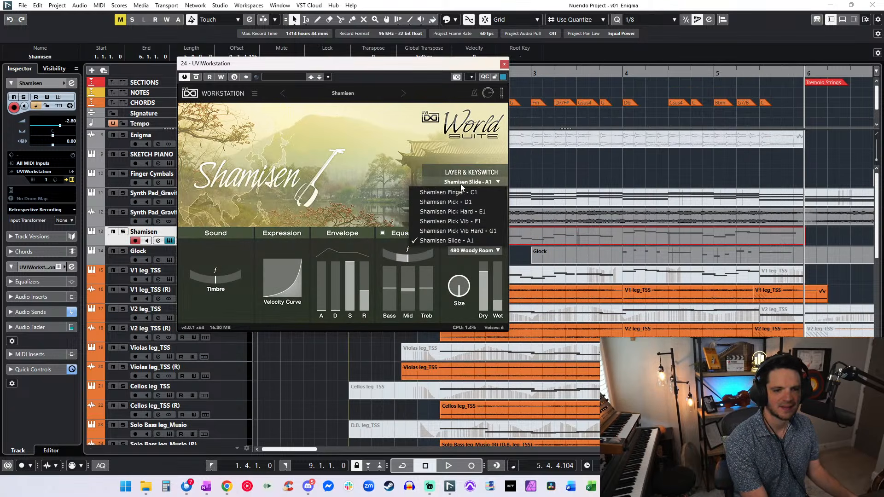
click(454, 202)
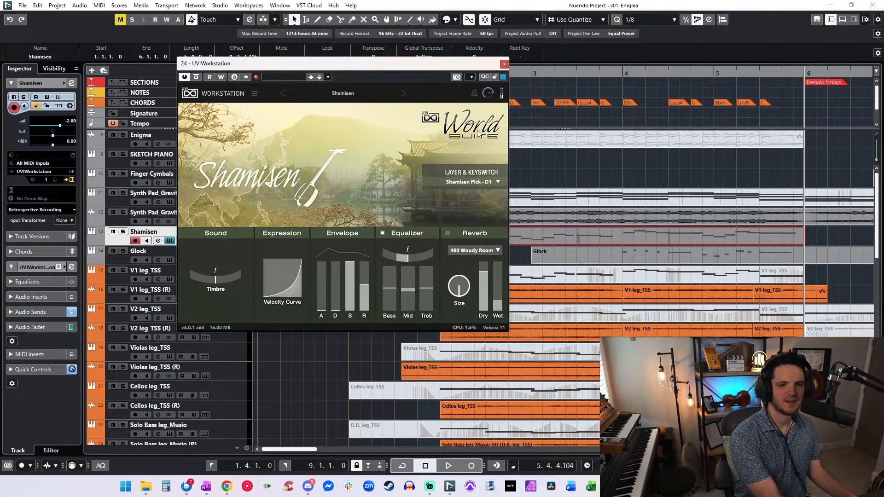
click(503, 64)
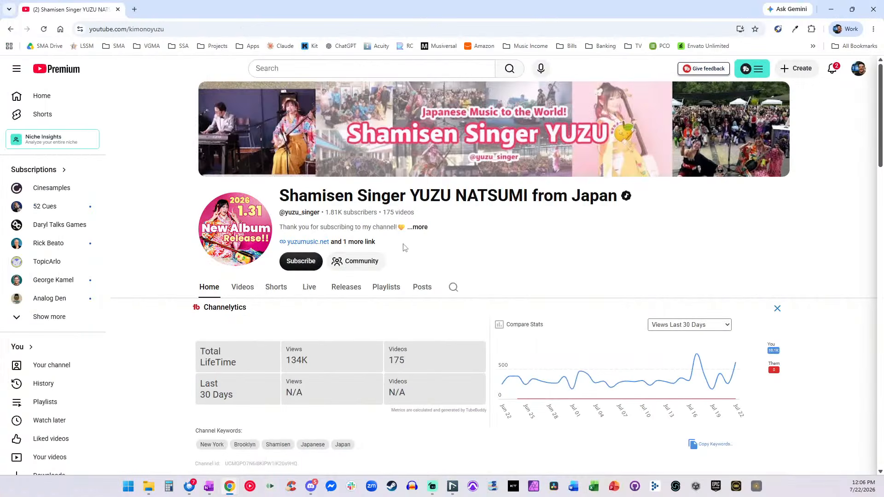
- Play the featured Yokai Night music video full screen from the shamisen singer's channel page
scroll(376, 290, down, 2)
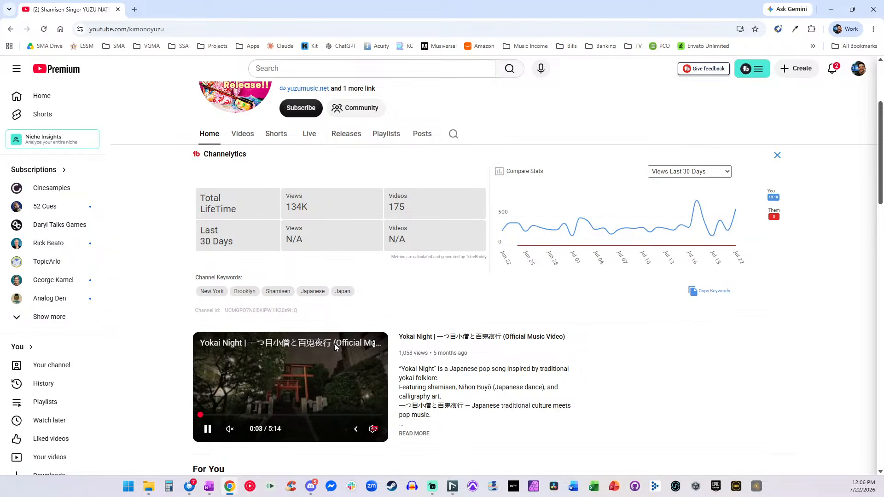
click(304, 381)
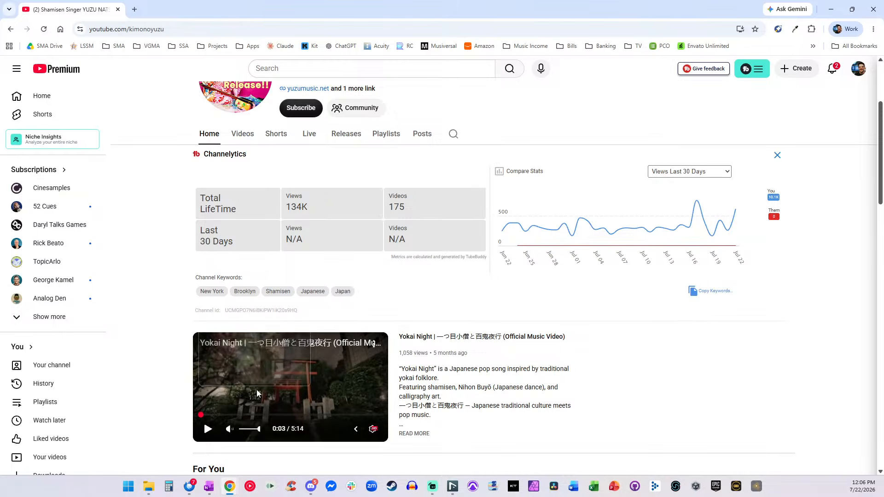
click(258, 391)
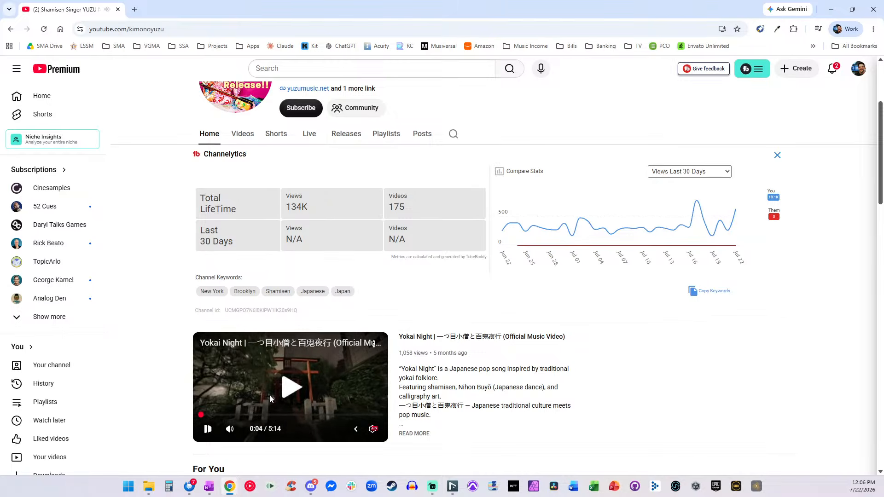
double_click(300, 360)
- Skip through the Yokai Night video to about 2:11 to study the shamisen playing, and leave full screen
key(Right)
key(Right)
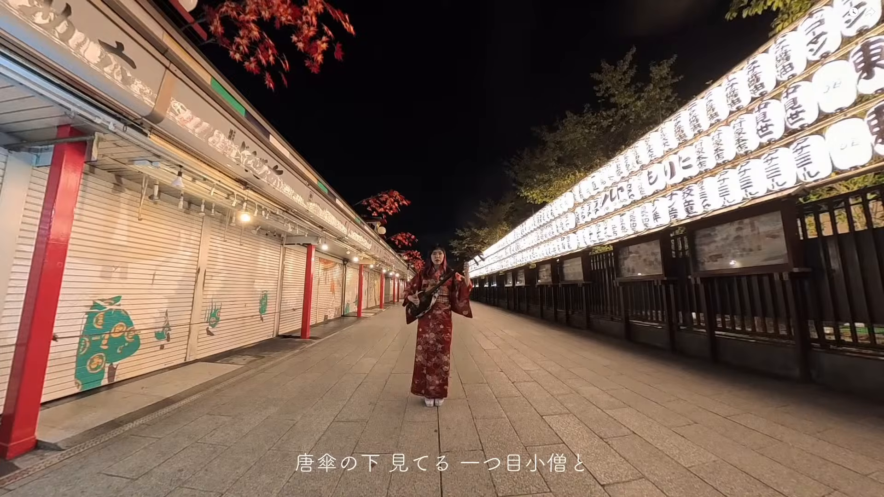
key(Right)
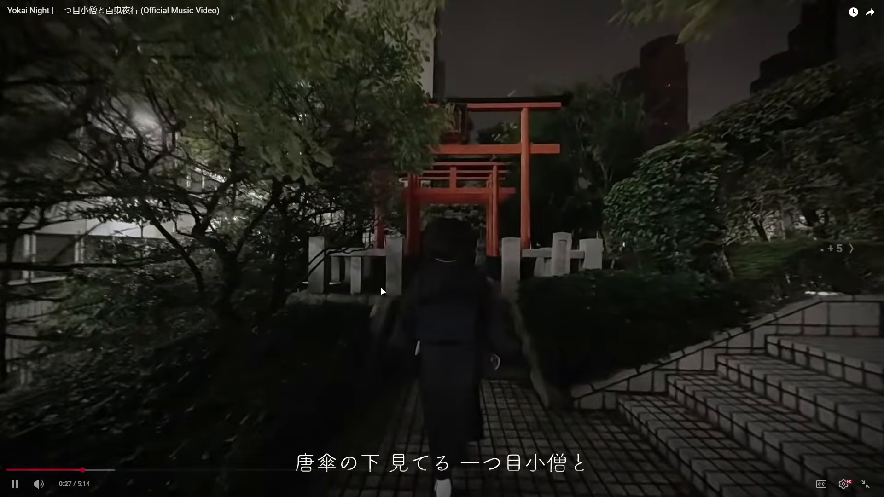
key(Right)
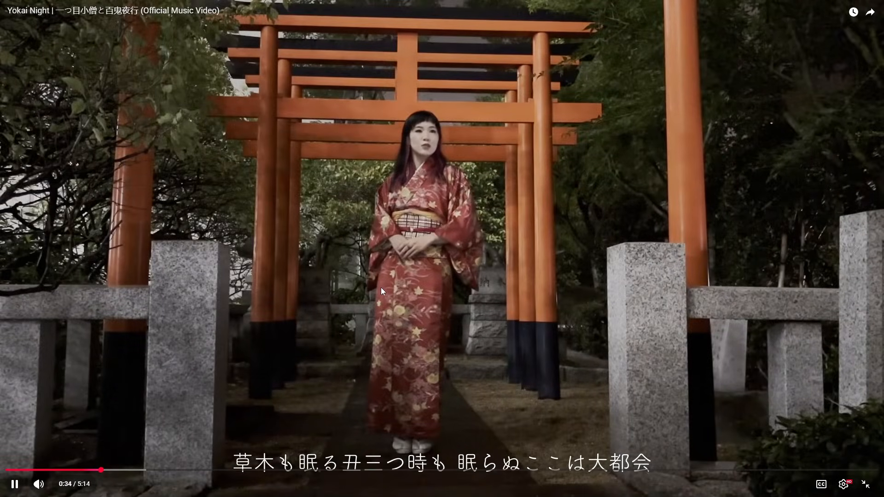
key(Right)
key(Right)
key(Right)
key(Right)
key(Right)
key(Right)
key(Right)
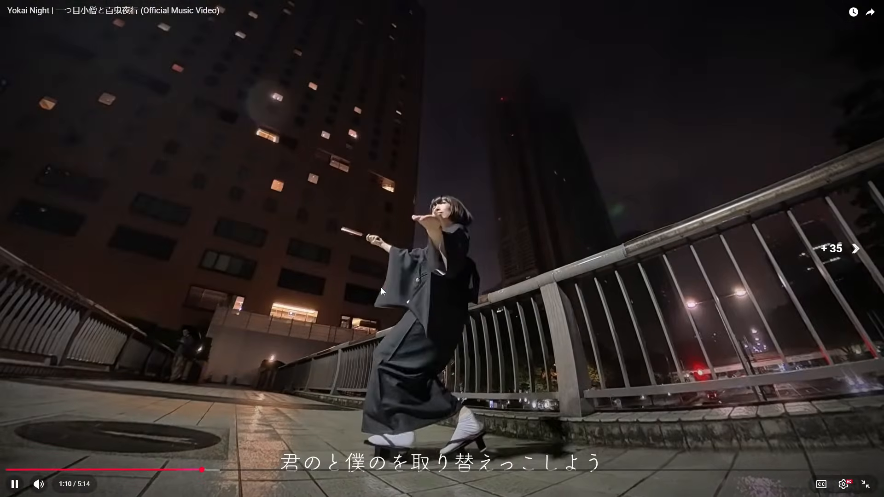
key(Left)
key(Left)
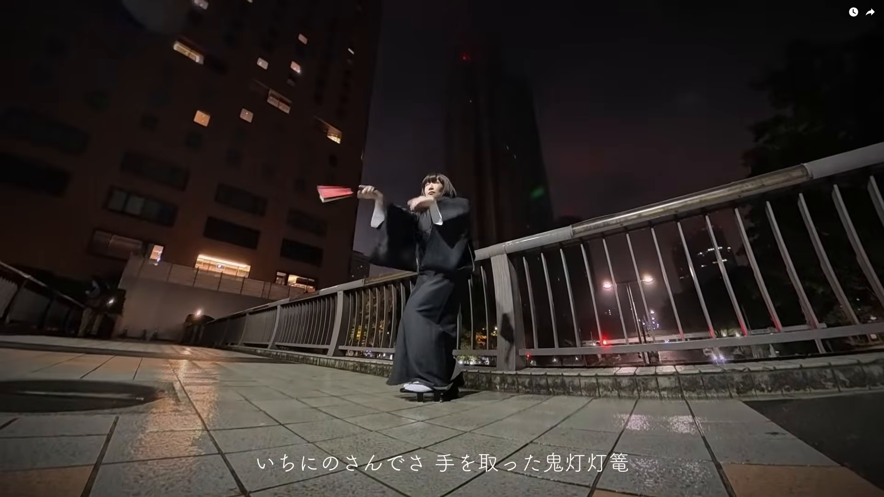
key(Right)
key(Right)
key(Right)
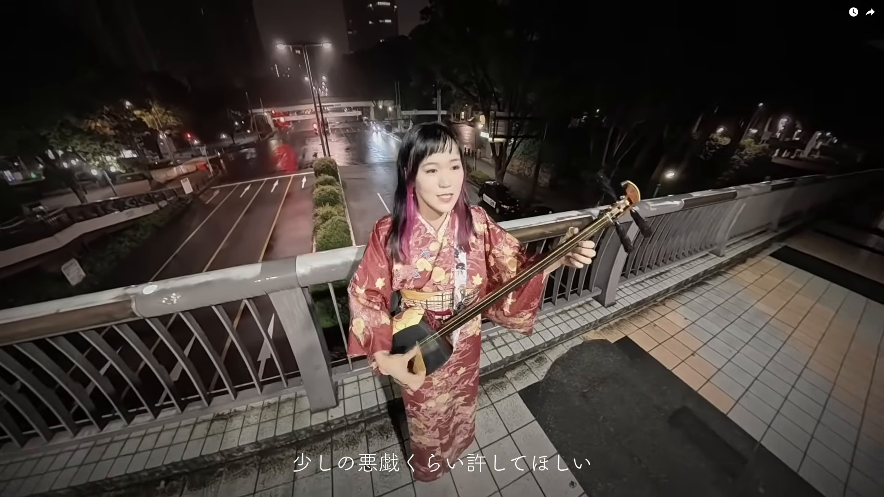
key(Right)
key(Right)
key(Right)
key(Right)
key(Right)
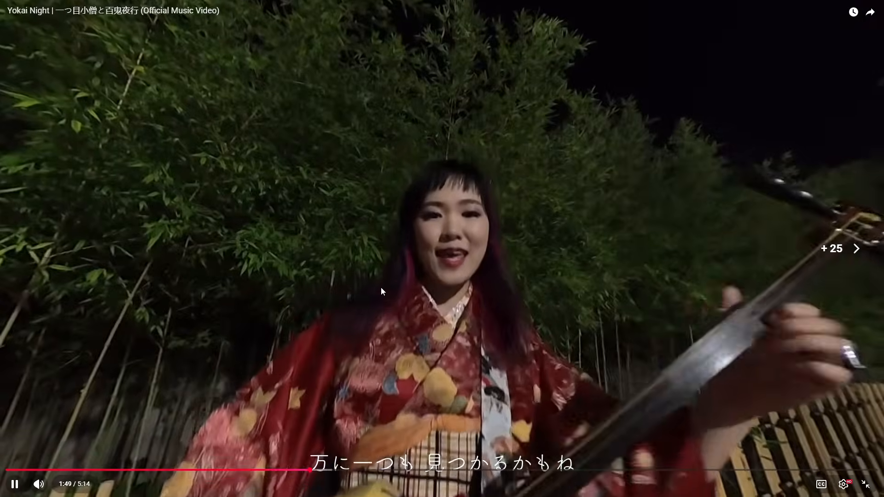
key(Right)
key(Right)
key(Right)
key(Right)
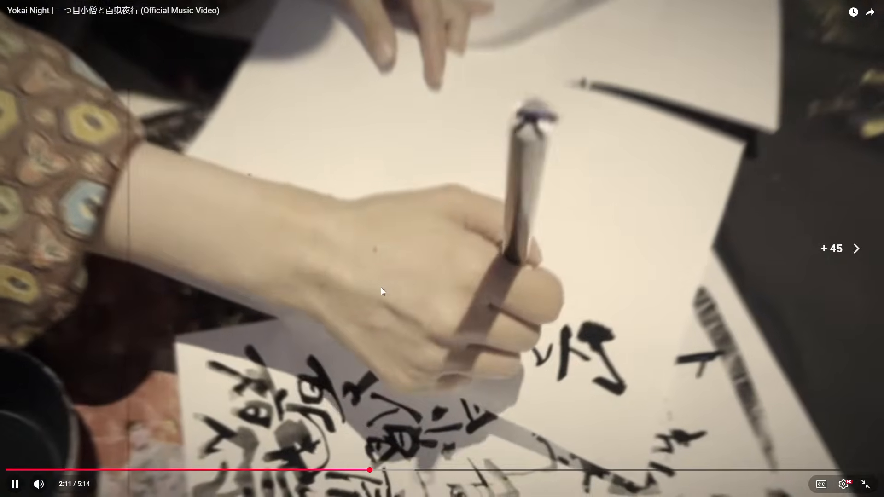
key(Escape)
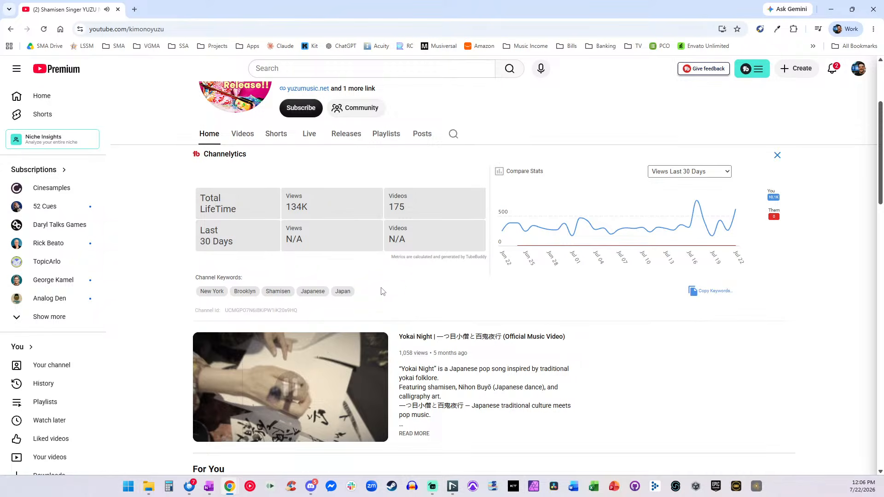
- Switch back to Nuendo, discard the previous Shamisen take, and return the playhead to bar 1
key(alt+Tab)
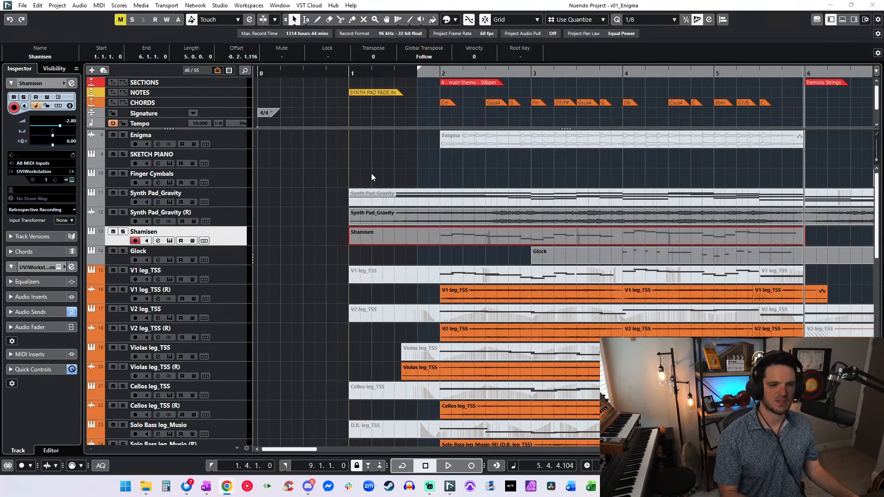
click(371, 174)
key(KP_Subtract)
key(KP_Subtract)
key(KP_Subtract)
key(KP_Subtract)
key(KP_Subtract)
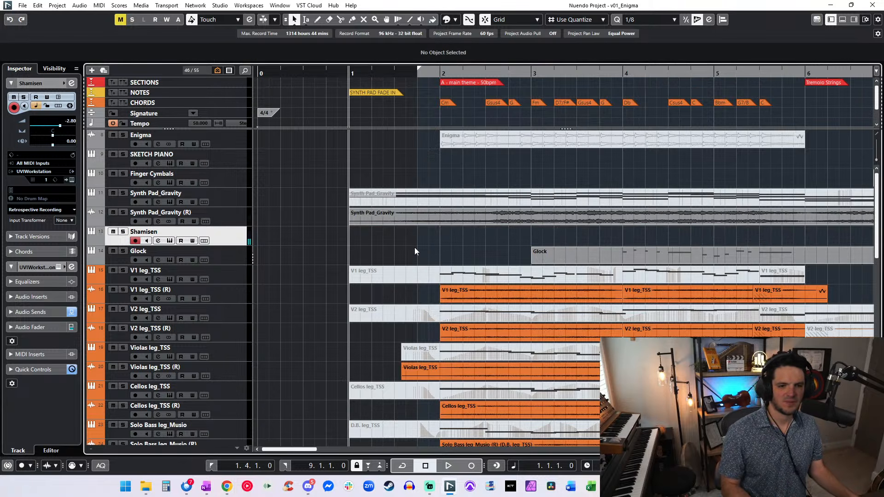
- Record a new Shamisen melody take from bar 1 through the main theme, stopping just after bar 6 begins
click(414, 247)
key(KP_Multiply)
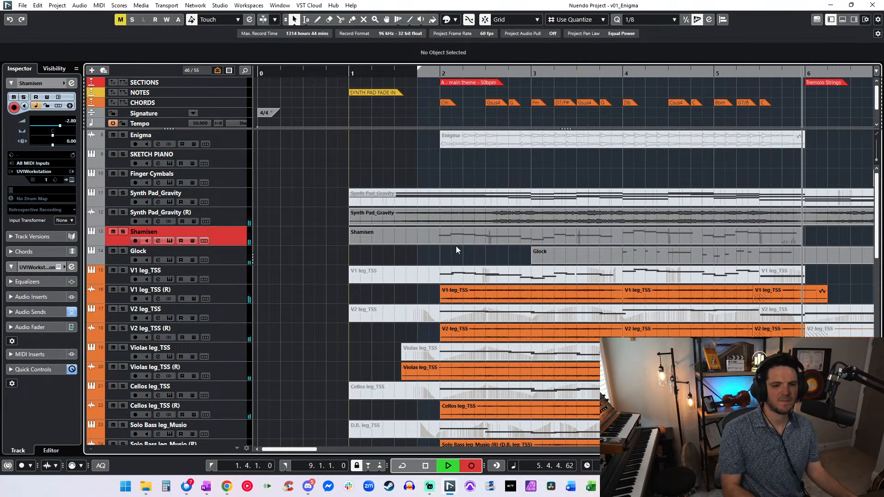
key(space)
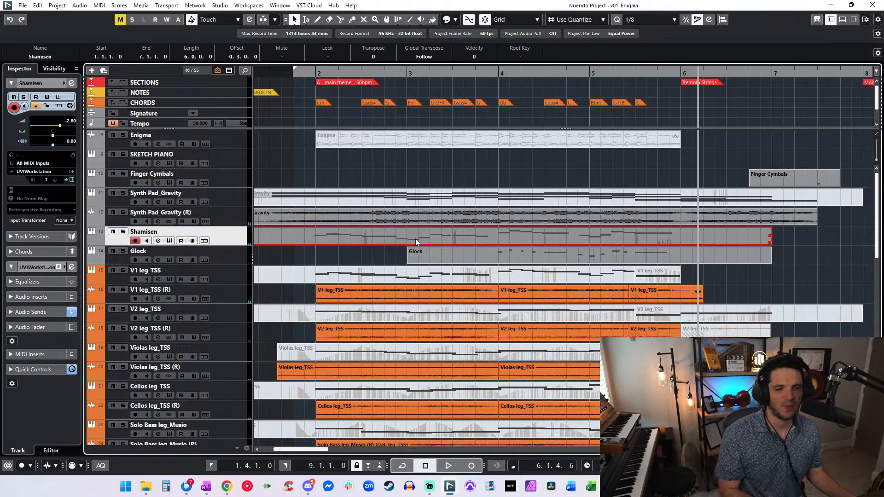
- Quantize all notes of the new Shamisen part to the 1/8 grid and close the editor
double_click(423, 234)
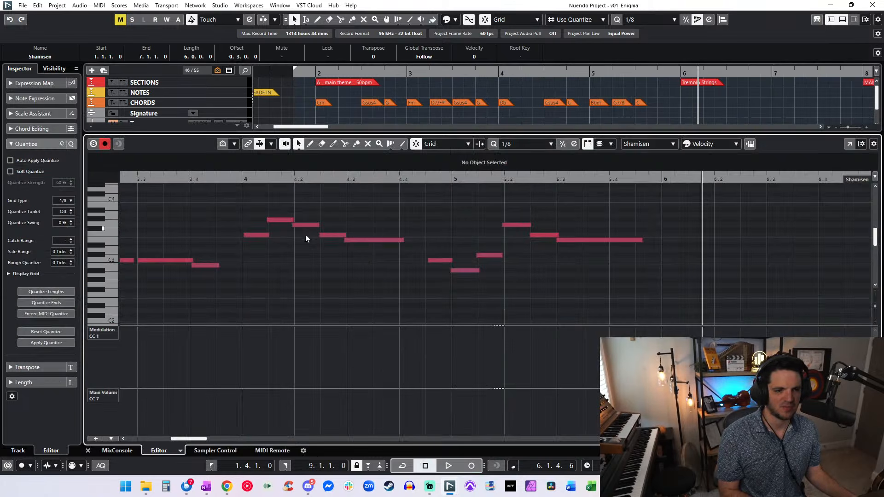
key(ctrl+a)
key(q)
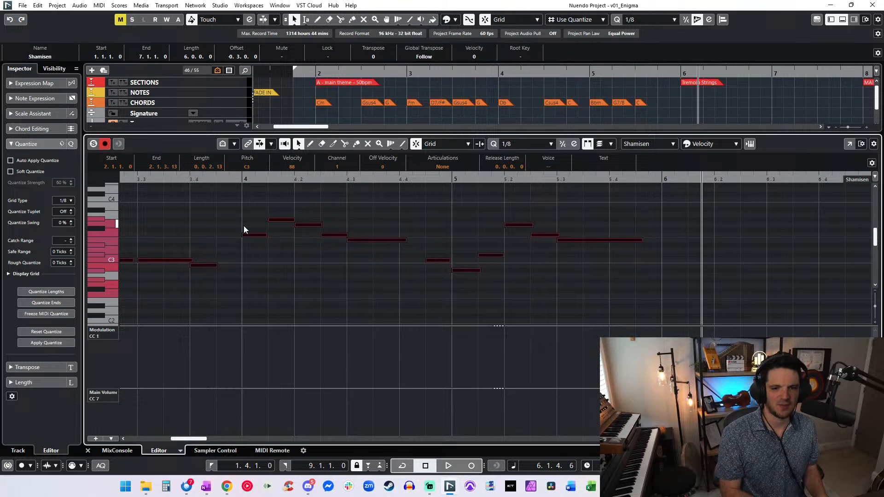
key(Return)
- Listen to the quantized Shamisen part from bar 5 and again from the start of the main theme
key(KP_Subtract)
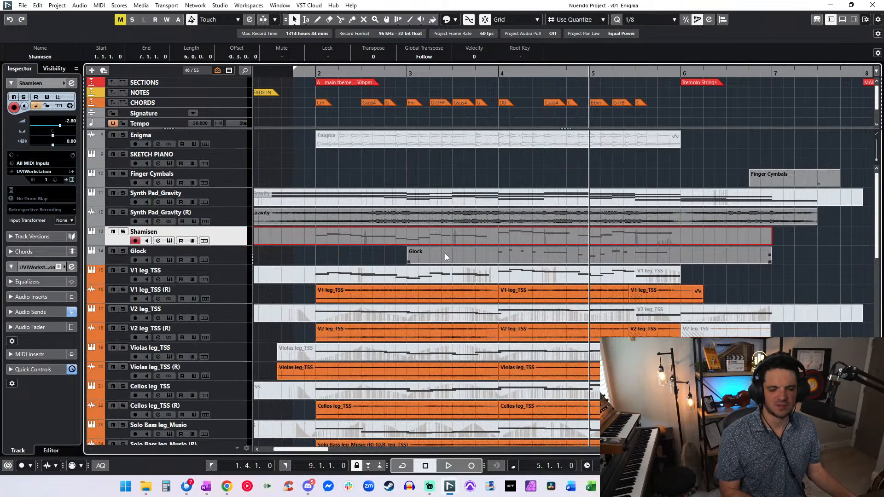
key(space)
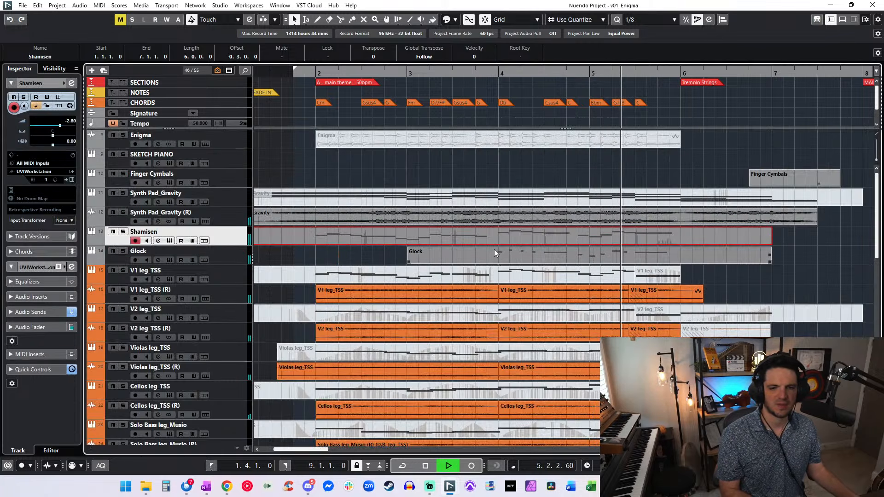
scroll(494, 250, left, 3)
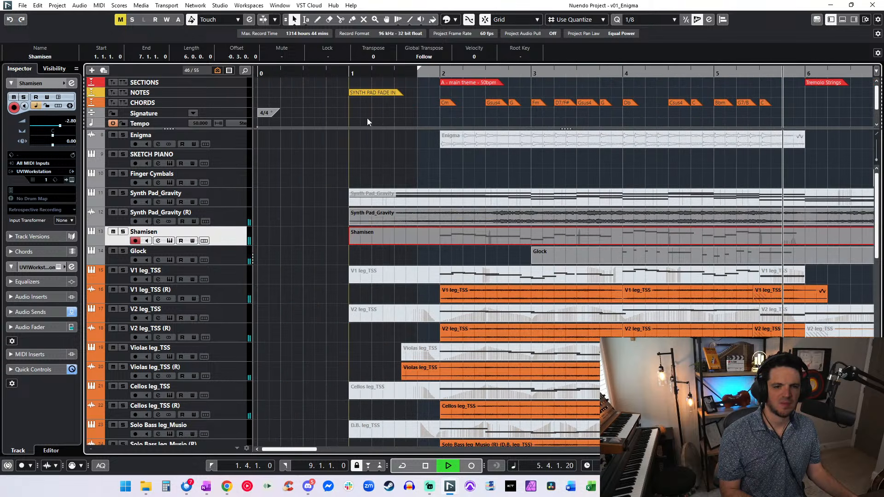
key(space)
drag(429, 73, 428, 77)
key(space)
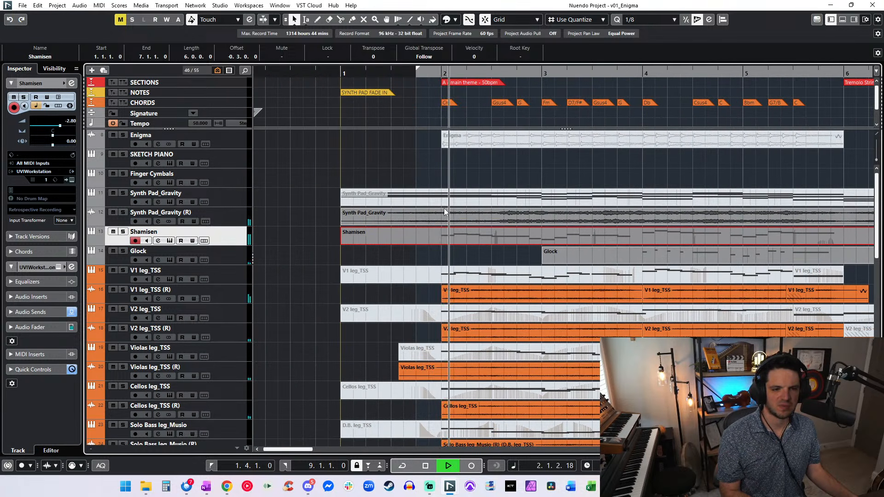
key(space)
key(g)
key(g)
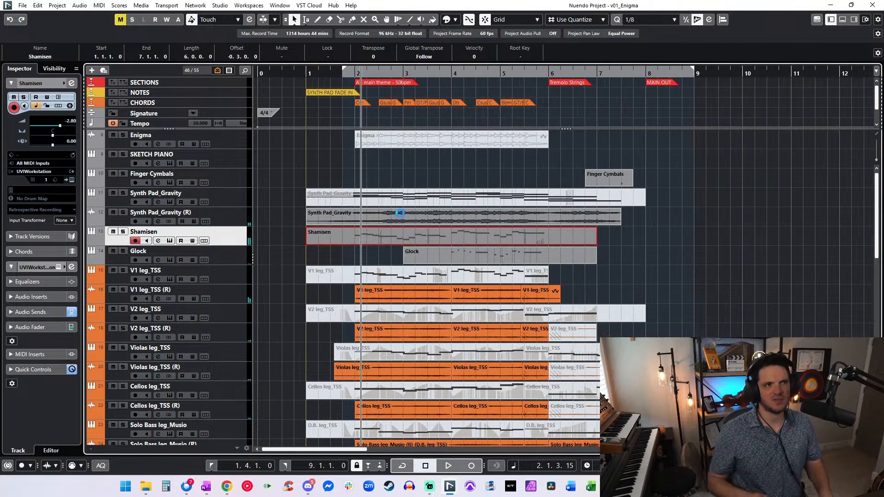
click(399, 213)
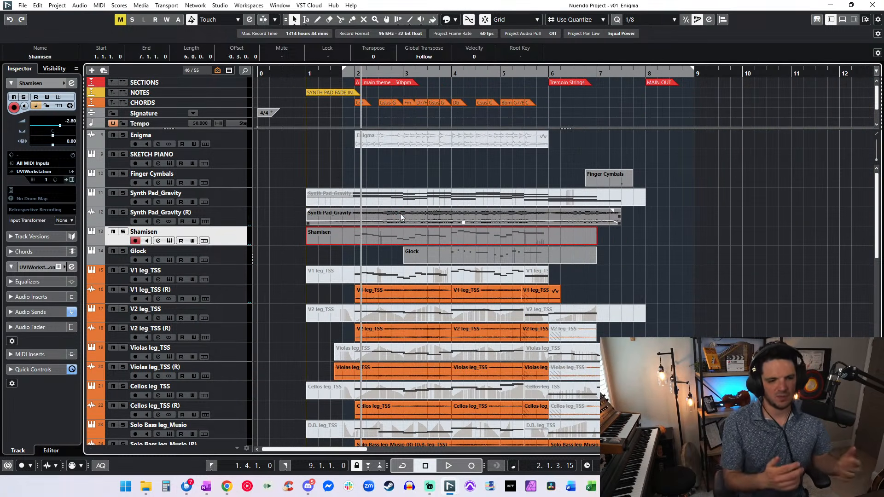
- Solo the Shamisen and Synth Pad_Gravity (R) tracks and play them from bar 2
key(KP_Subtract)
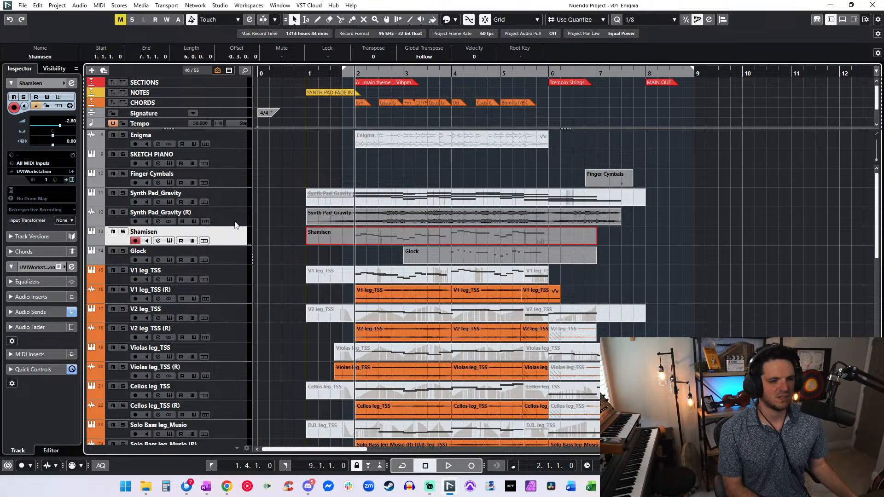
click(123, 231)
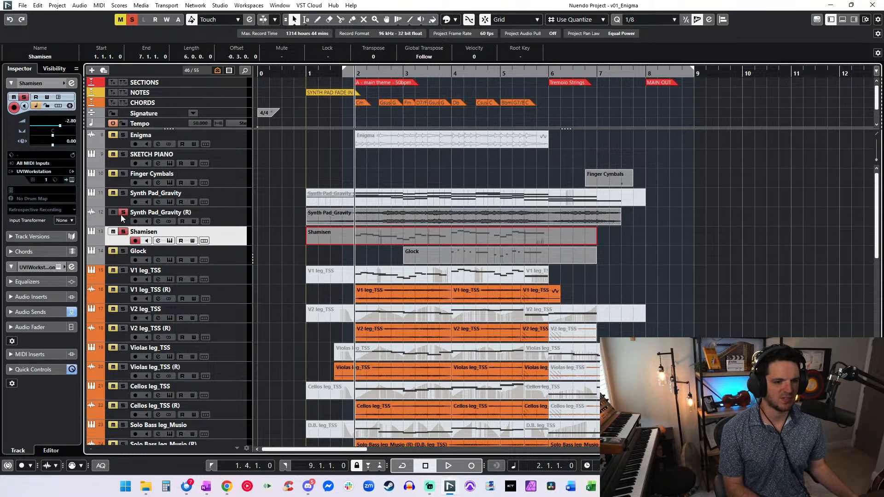
click(291, 225)
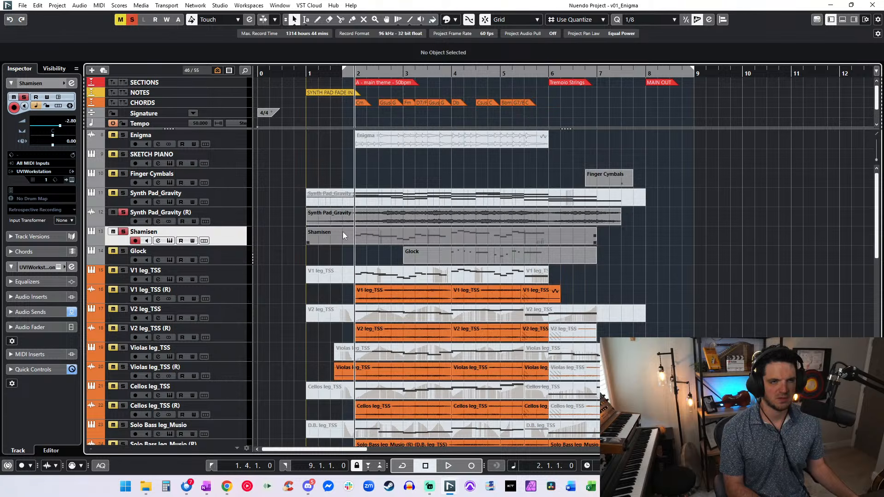
key(space)
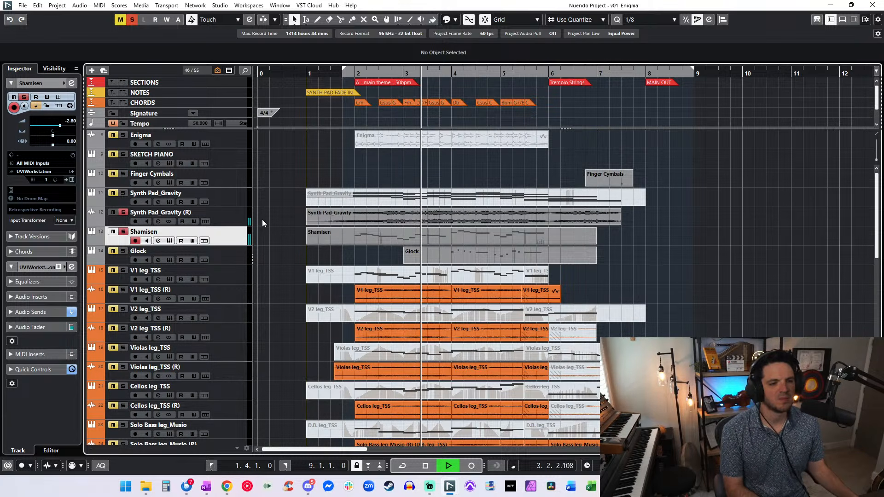
- Pan the Synth Pad_Gravity (R) track to L20 during playback
click(230, 219)
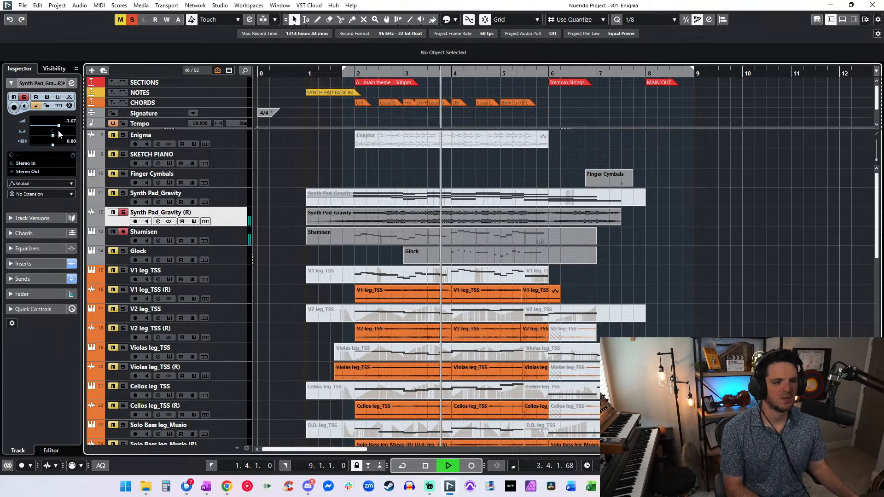
double_click(55, 131)
text(L20)
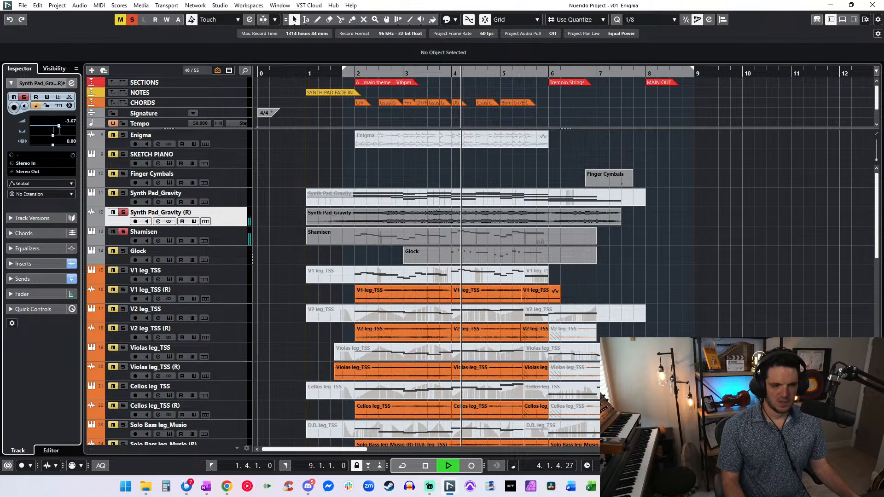
key(Return)
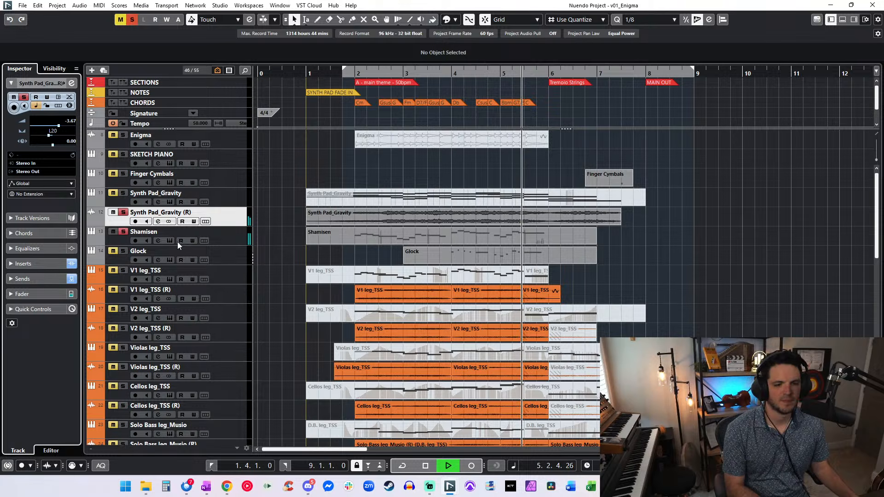
- Add the Glock track to the solo for listening, stop playback, return to bar 2, and clear all solos
click(123, 252)
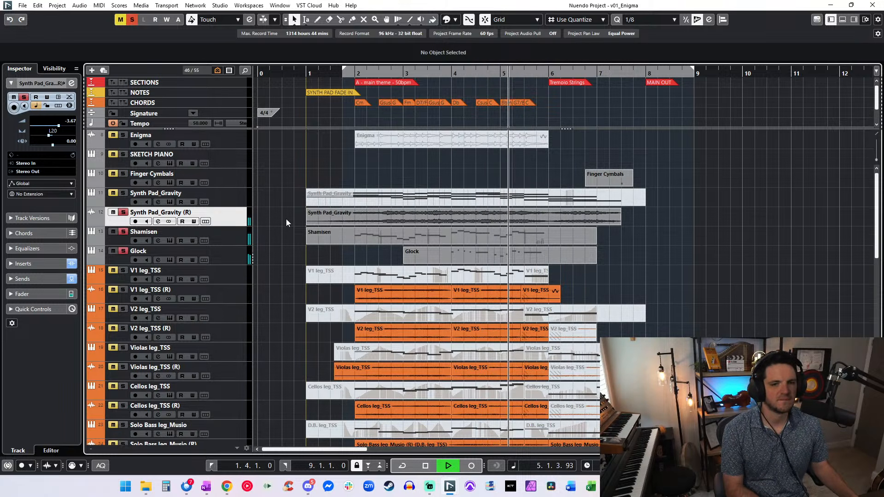
scroll(270, 197, down, 5)
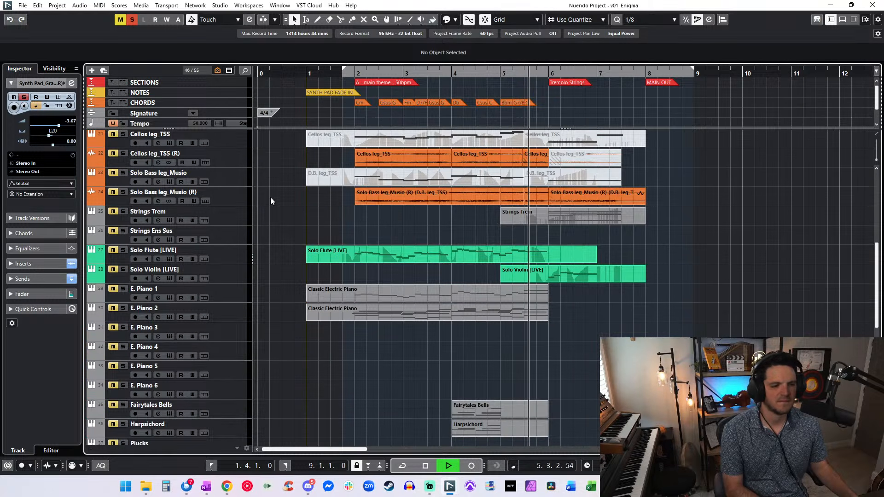
key(space)
key(shift+b)
scroll(229, 204, up, 5)
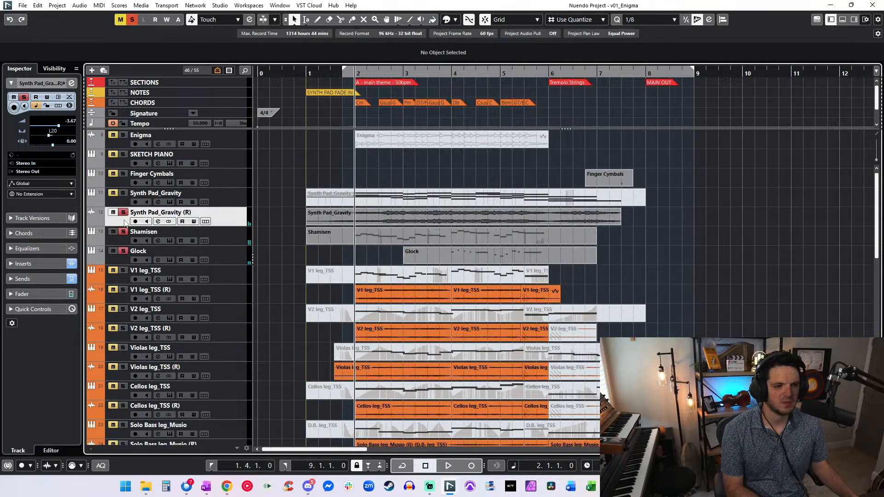
scroll(157, 245, down, 1)
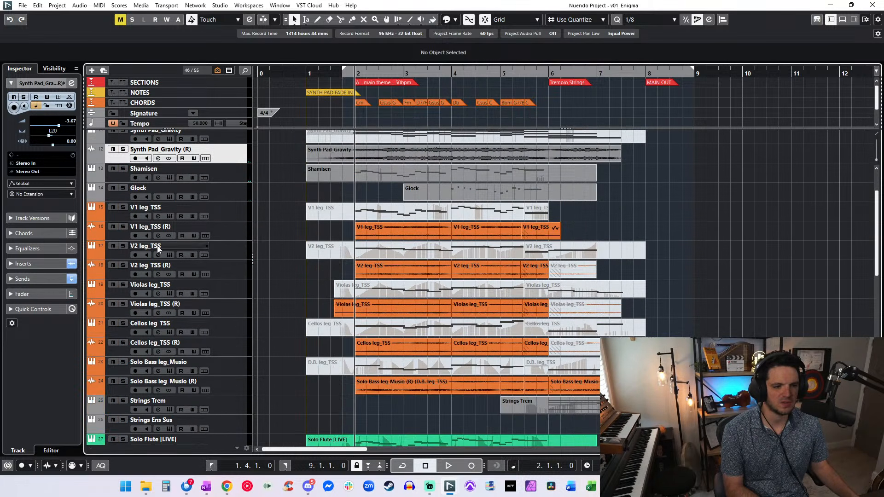
- Solo the rendered V2, Violas, Cellos and Solo Bass tracks without V1 and listen to them from bar 3
click(123, 226)
click(122, 232)
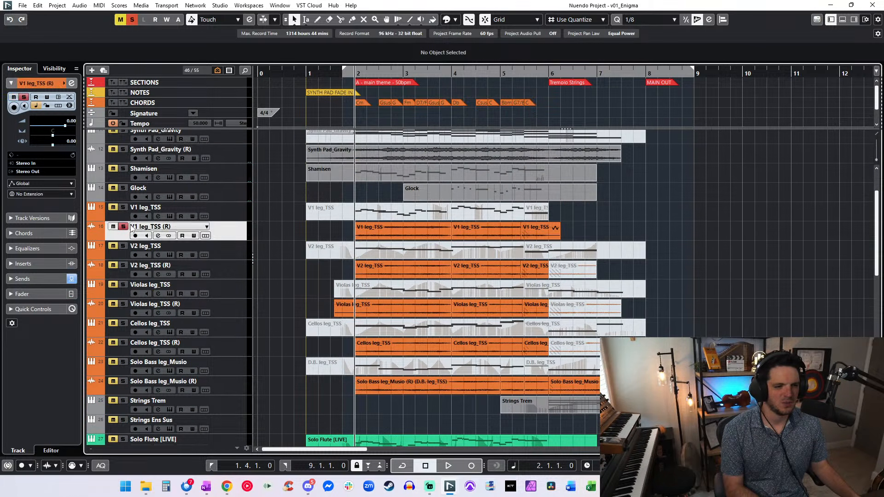
click(123, 228)
click(123, 266)
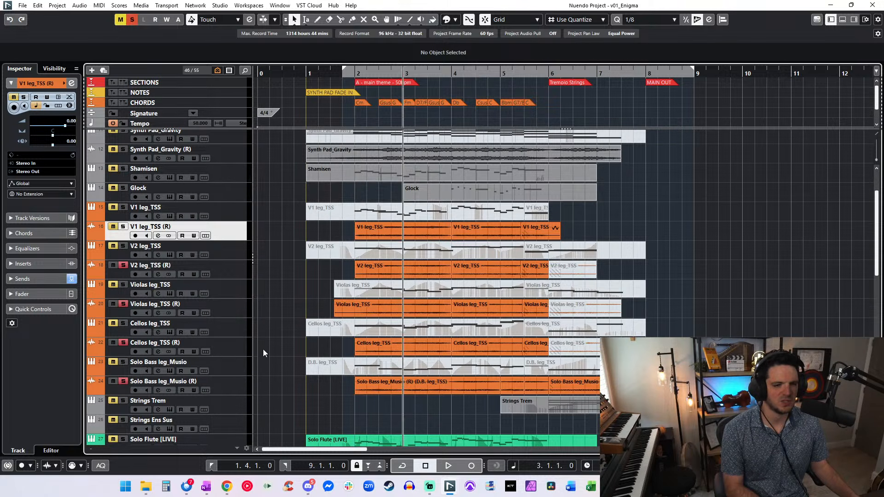
key(space)
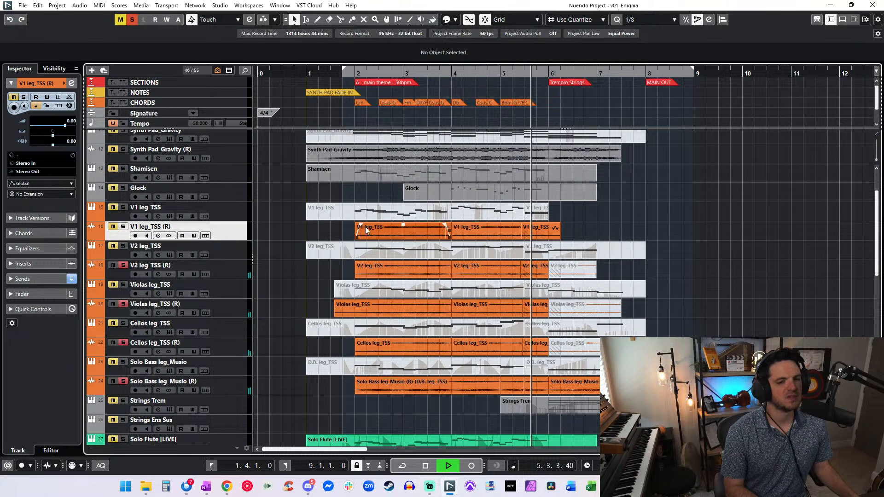
key(space)
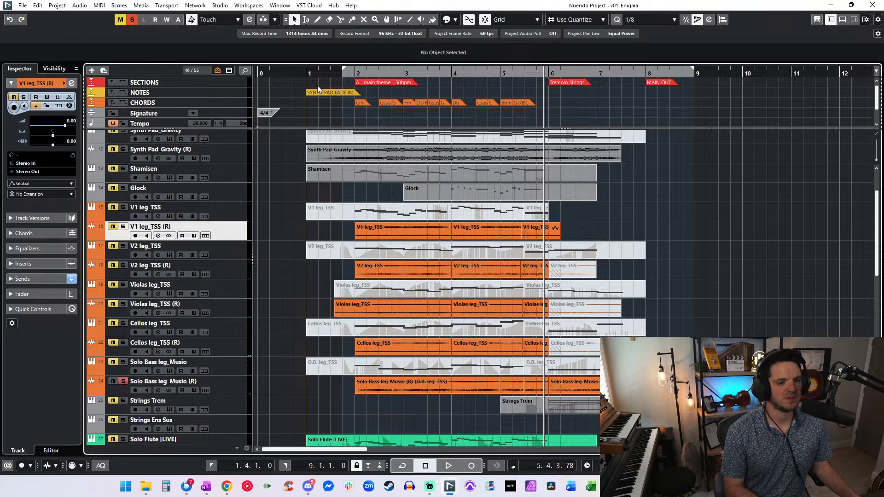
- Clear all solos and play the full mix from just before bar 2, checking it against the Shamisen track
click(336, 73)
click(132, 19)
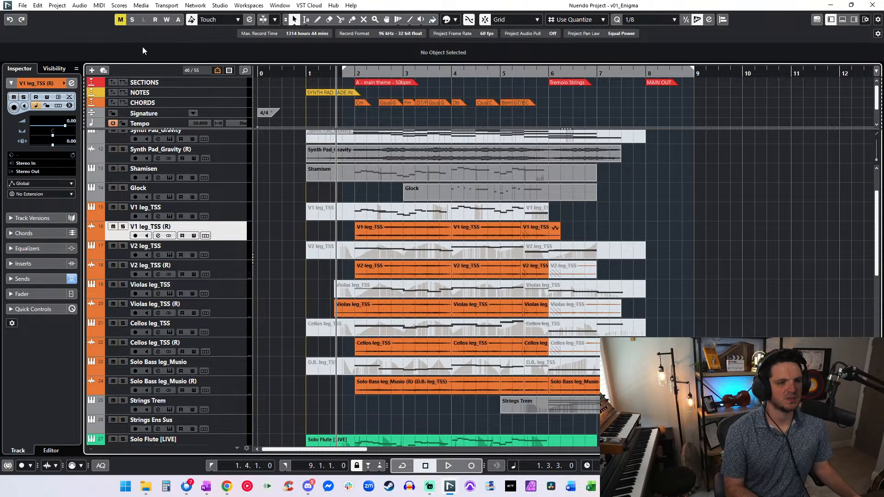
key(space)
scroll(286, 194, up, 3)
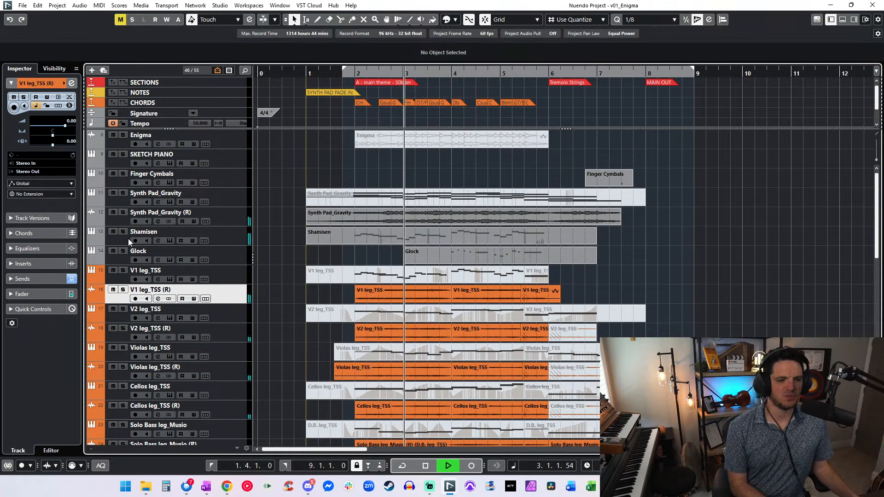
click(113, 231)
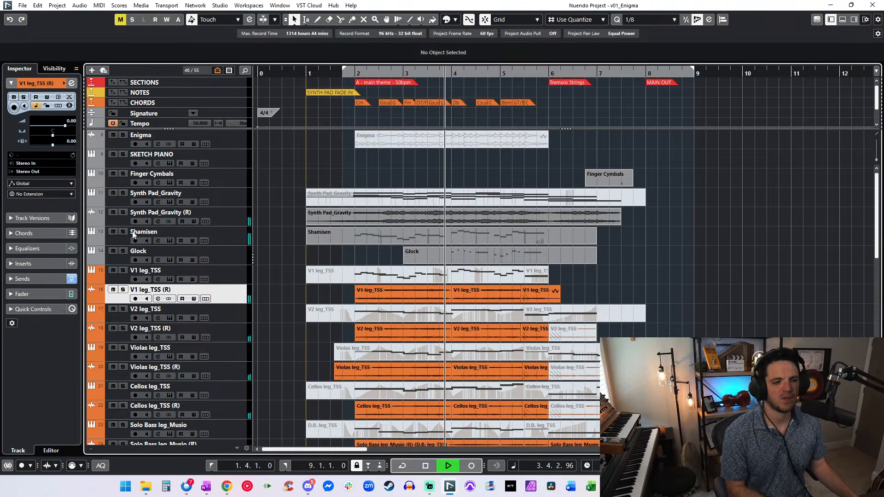
scroll(316, 275, down, 5)
key(space)
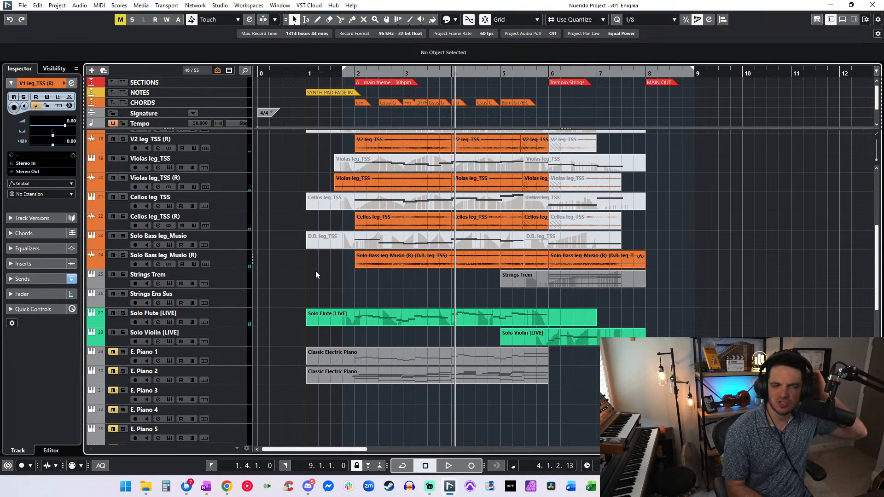
- Play on through the Tremolo Strings section while reviewing which instruments are used across the track list
key(space)
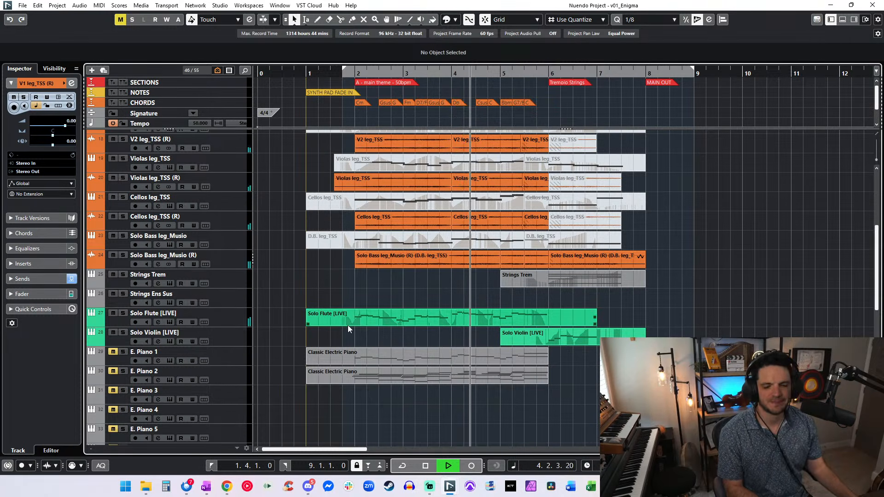
scroll(347, 325, down, 4)
scroll(347, 325, down, 3)
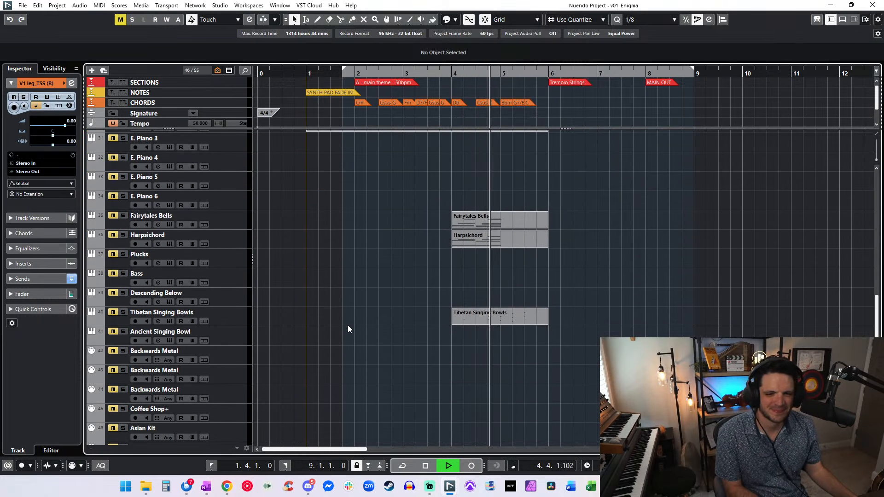
scroll(347, 325, down, 2)
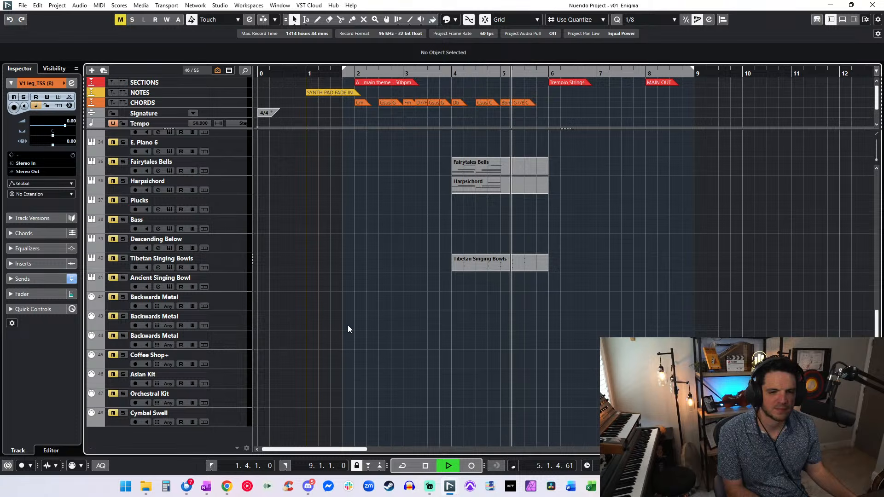
scroll(347, 325, up, 7)
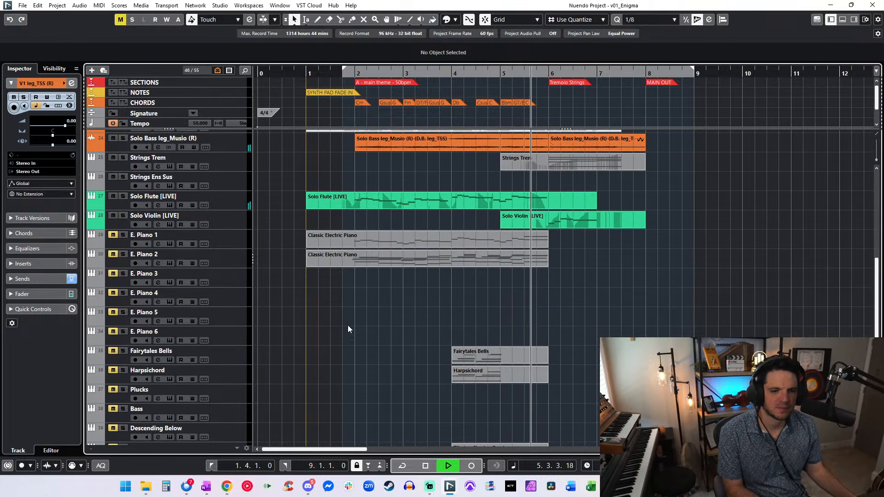
scroll(348, 329, right, 3)
scroll(348, 329, up, 9)
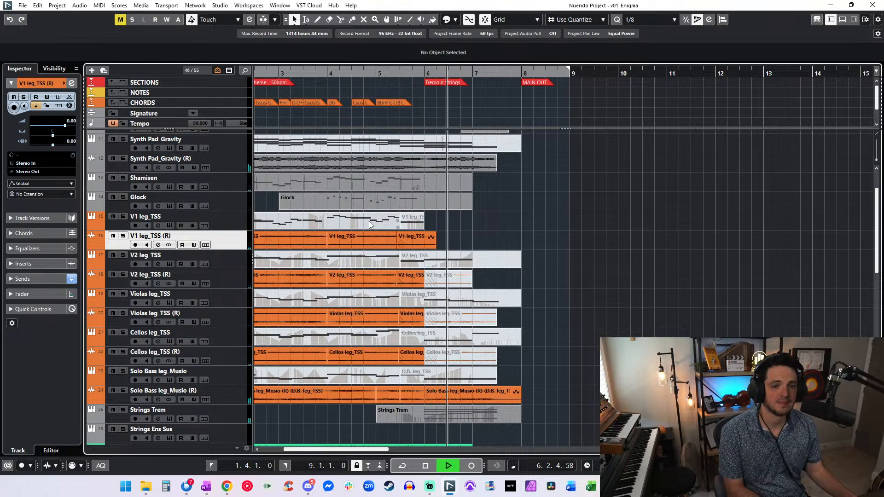
scroll(369, 222, right, 2)
scroll(370, 222, up, 2)
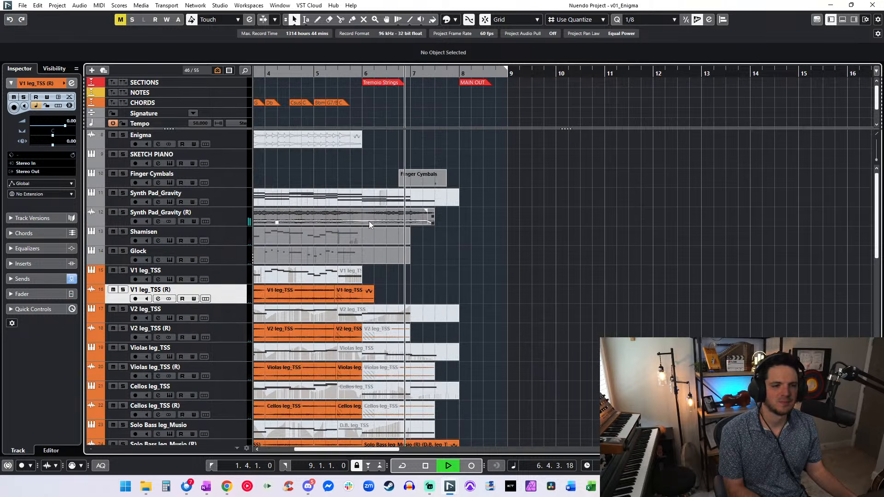
scroll(369, 221, down, 9)
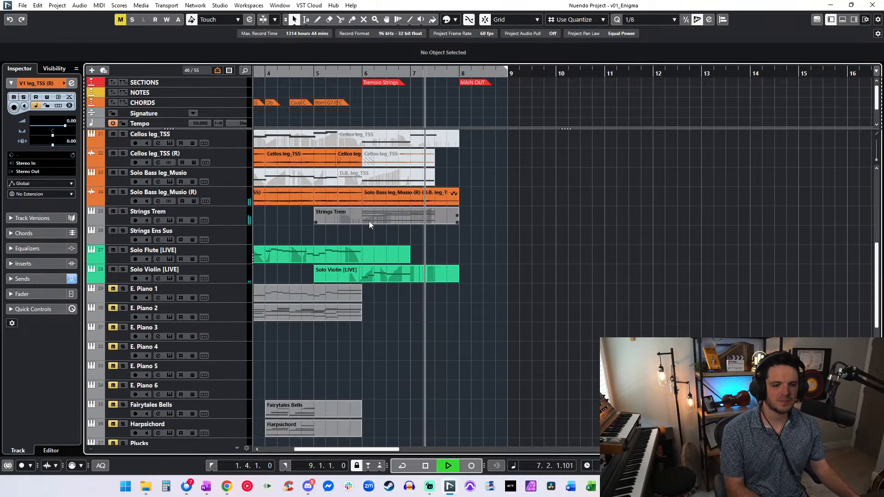
key(space)
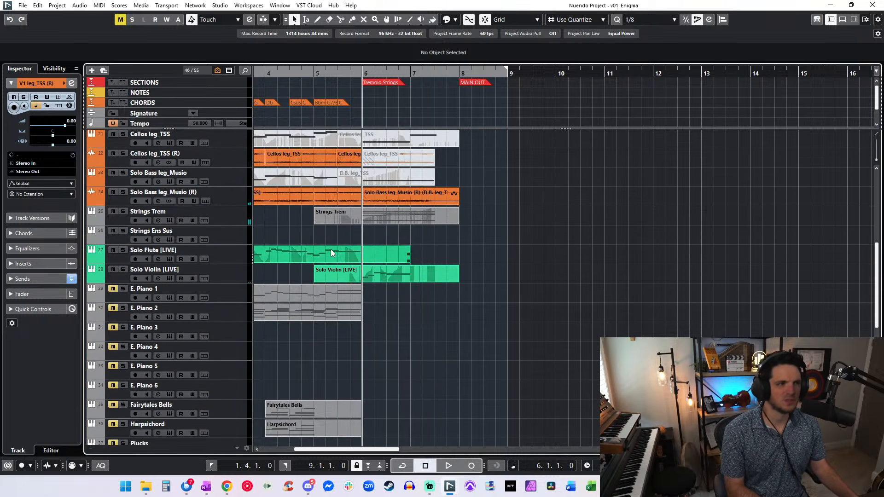
- Record a new melody take on the Solo Flute [LIVE] track, covering bars 5 through 7
scroll(330, 249, left, 4)
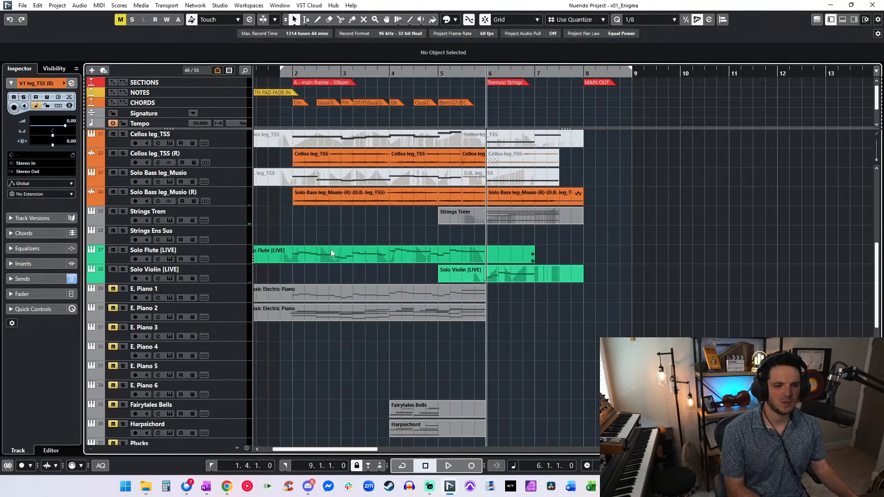
click(230, 260)
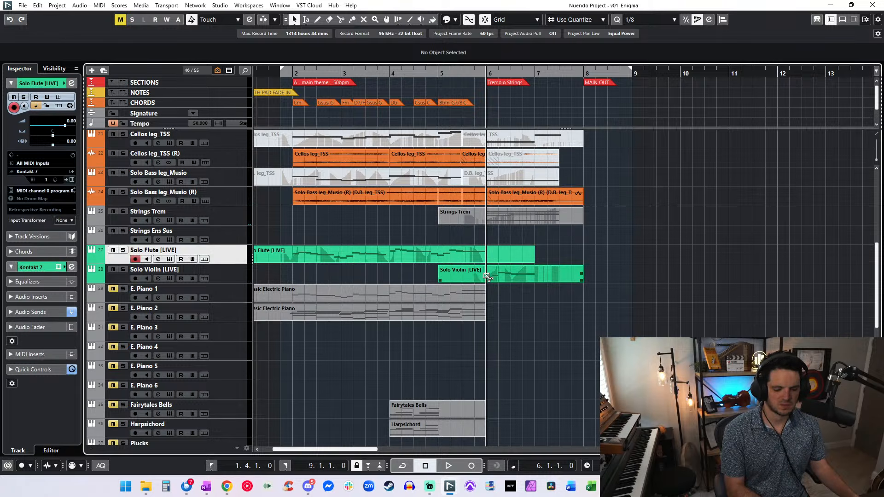
click(435, 264)
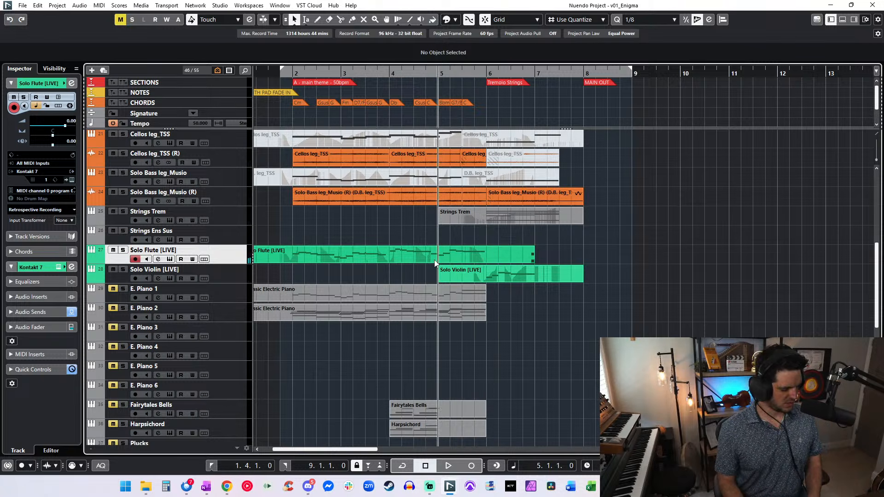
key(space)
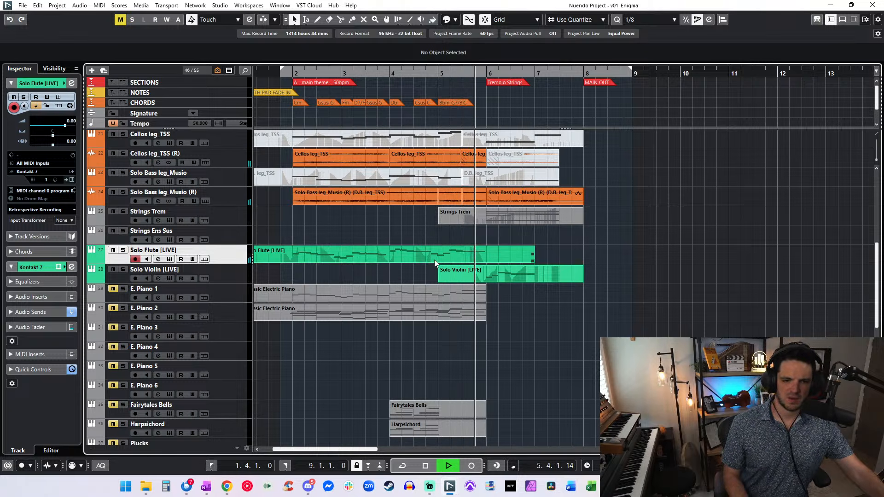
key(KP_Multiply)
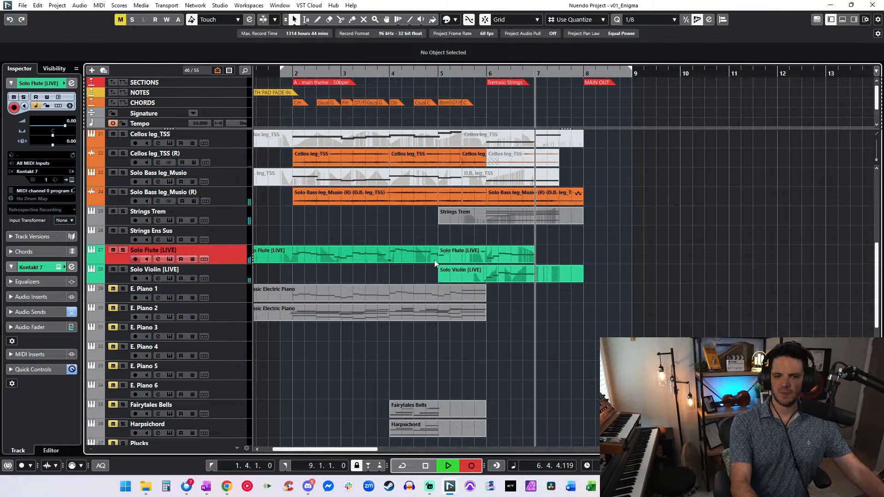
key(KP_Multiply)
key(space)
- Mute the newly recorded Solo Flute take, trim the original flute event to end at bar 6, and play the result
right_click(510, 256)
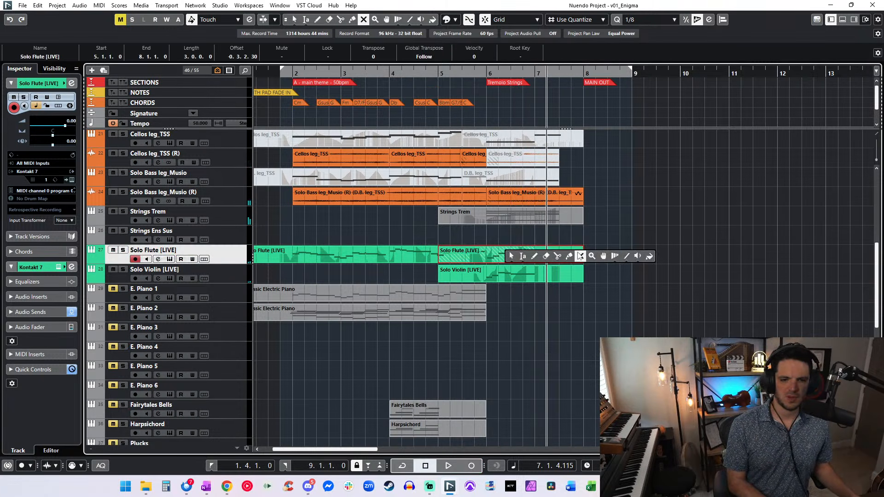
click(580, 256)
click(578, 254)
right_click(591, 244)
click(591, 244)
click(495, 258)
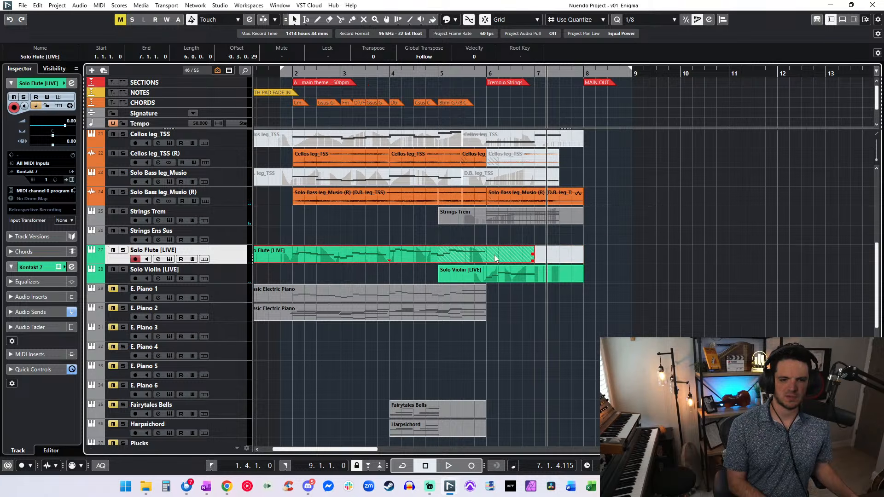
drag(532, 261, 507, 261)
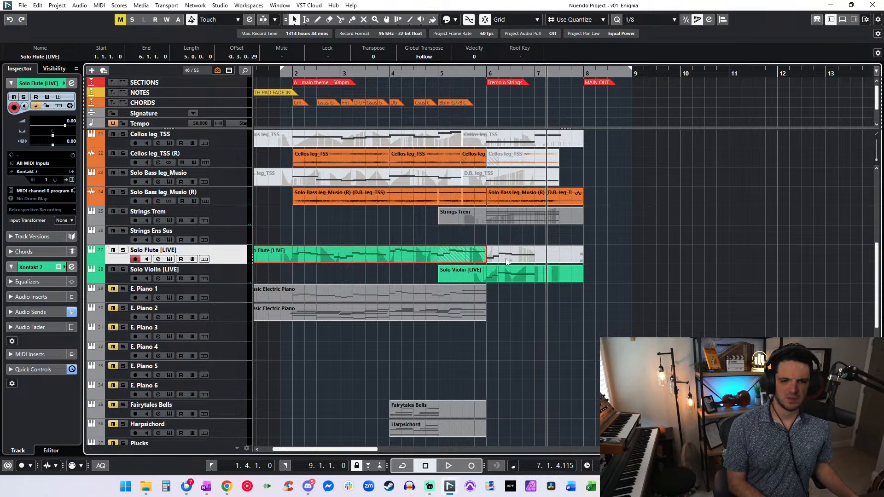
key(space)
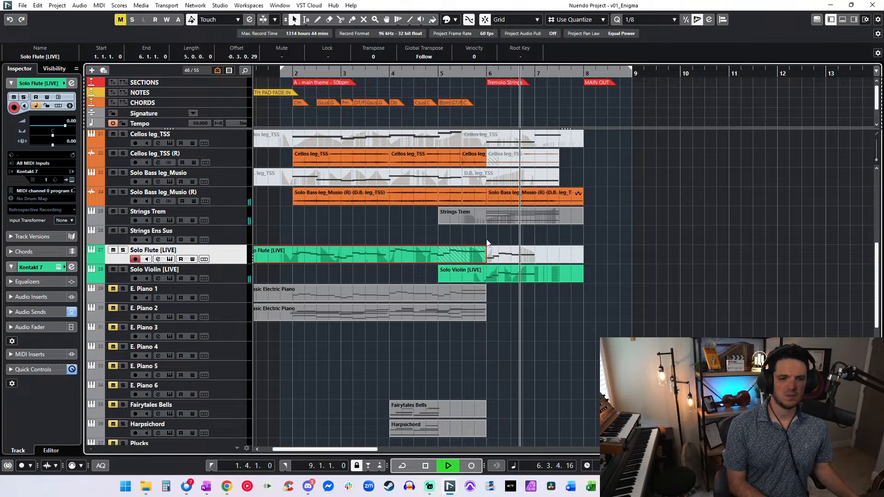
key(space)
- Copy the Solo Violin [LIVE] event onto the Shamisen track and nudge it to start at bar 5
click(502, 277)
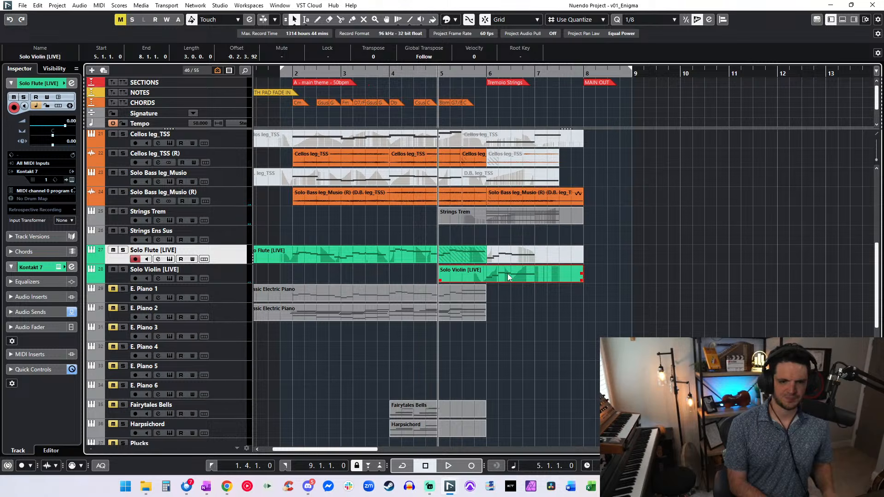
scroll(507, 273, up, 5)
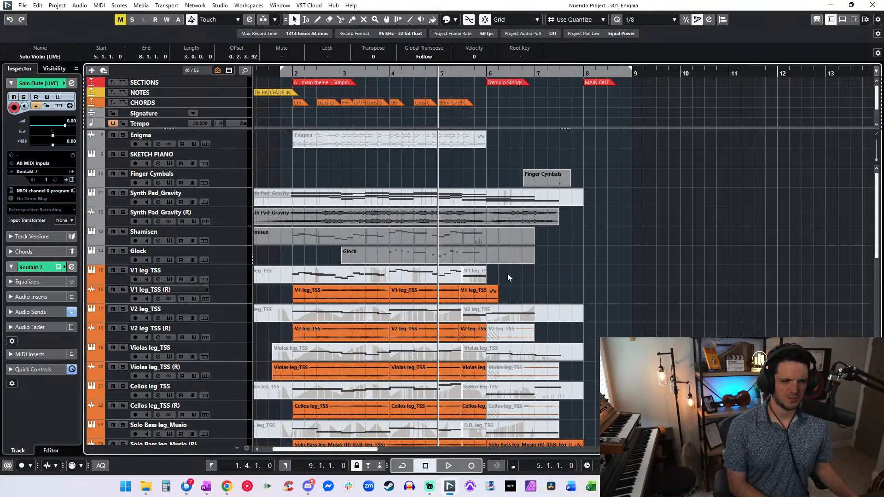
click(226, 236)
key(space)
key(space)
key(shift+n)
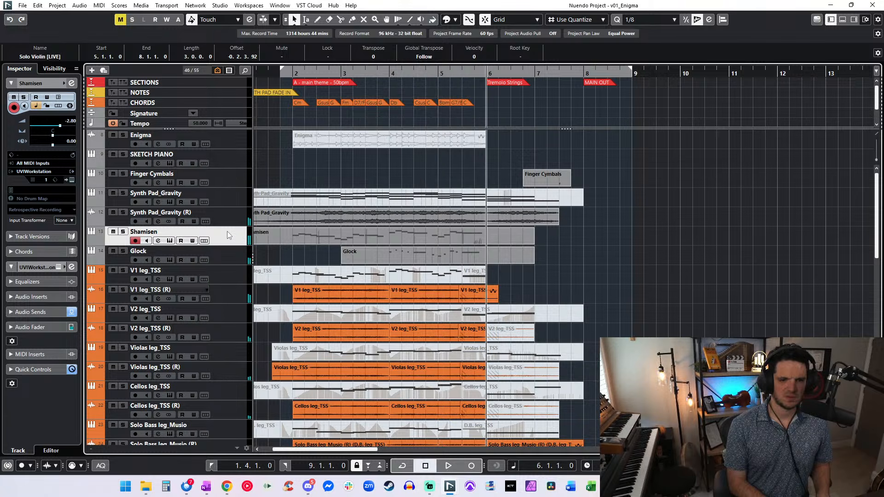
key(ctrl+v)
key(space)
key(ctrl+Left)
key(ctrl+Left)
key(ctrl+Left)
key(ctrl+Left)
key(ctrl+Left)
key(ctrl+Left)
key(ctrl+Left)
key(ctrl+Left)
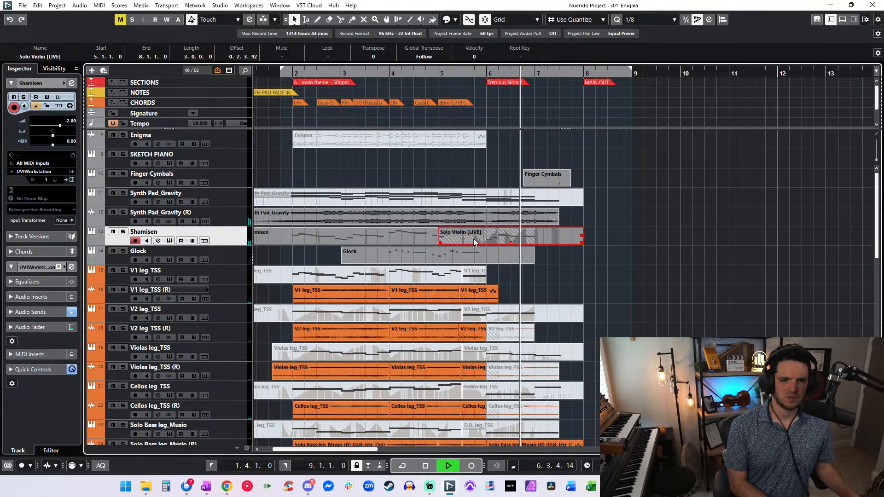
- Glue the two Shamisen track events together, split the result at bar 6, and play from there
right_click(469, 238)
click(527, 240)
click(424, 235)
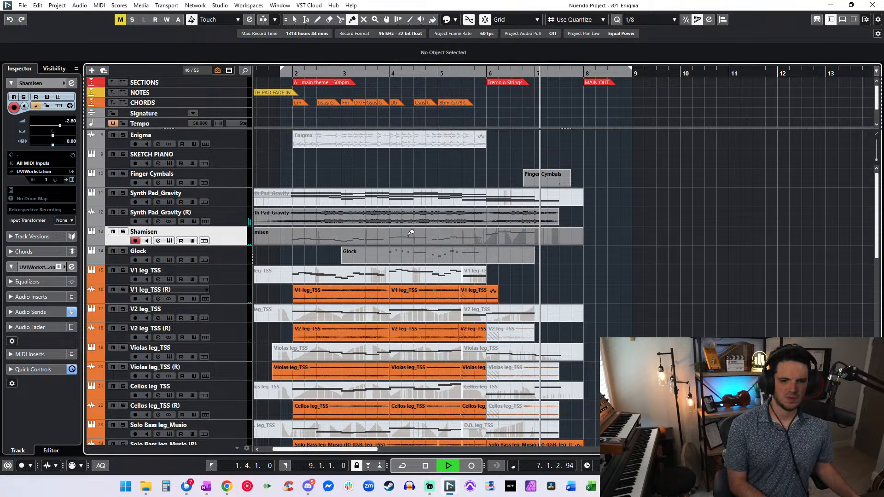
alt+click(485, 234)
key(space)
key(space)
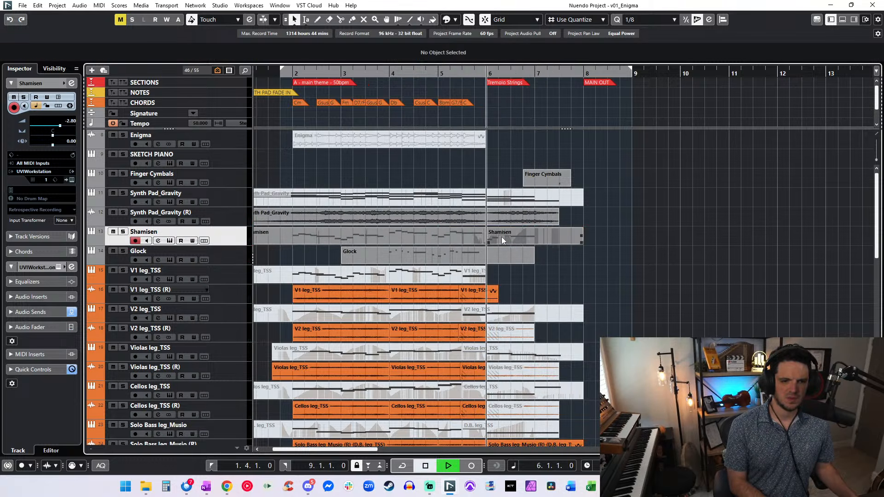
- Transpose the notes of the Shamisen event starting at bar 6 down one octave, audition them, and close the editor
double_click(501, 237)
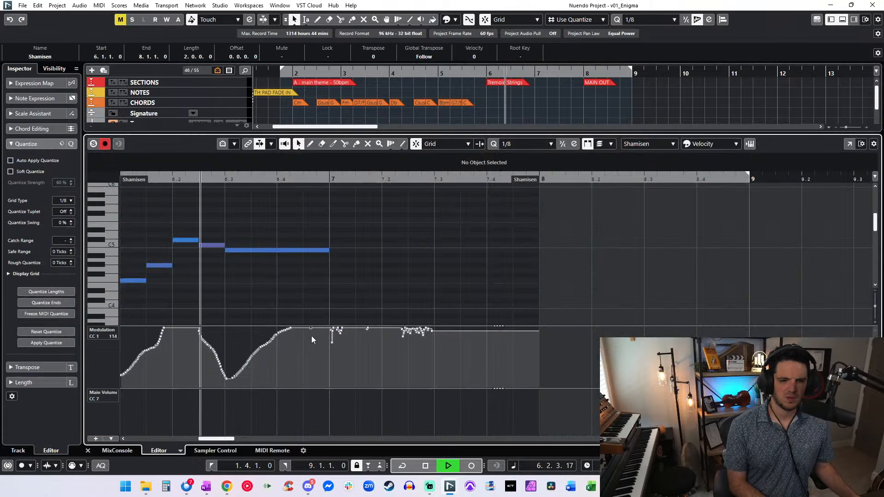
key(shift+Down)
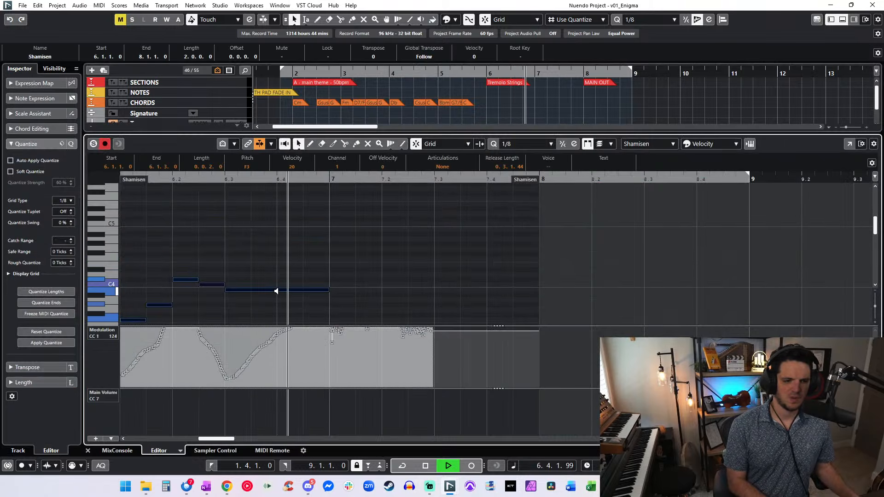
drag(276, 290, 274, 255)
scroll(274, 256, left, 2)
drag(429, 359, 354, 346)
key(ctrl+z)
key(space)
key(Return)
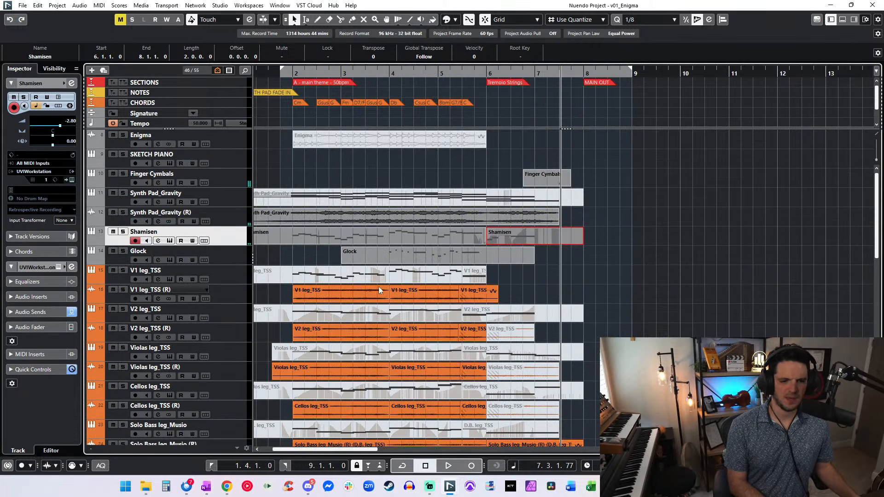
- Delete the Shamisen event after bar 6 and restart playback from bar 6 with the Shamisen track armed
click(508, 199)
click(509, 234)
key(Delete)
key(KP_Subtract)
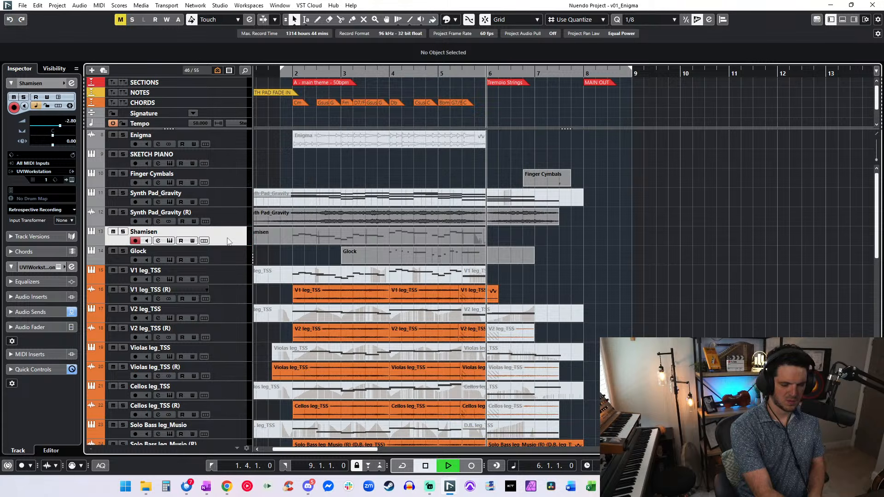
- Capture the Shamisen phrase played from bar 6 with Retrospective Record, then quantize all its notes to 1/8
key(space)
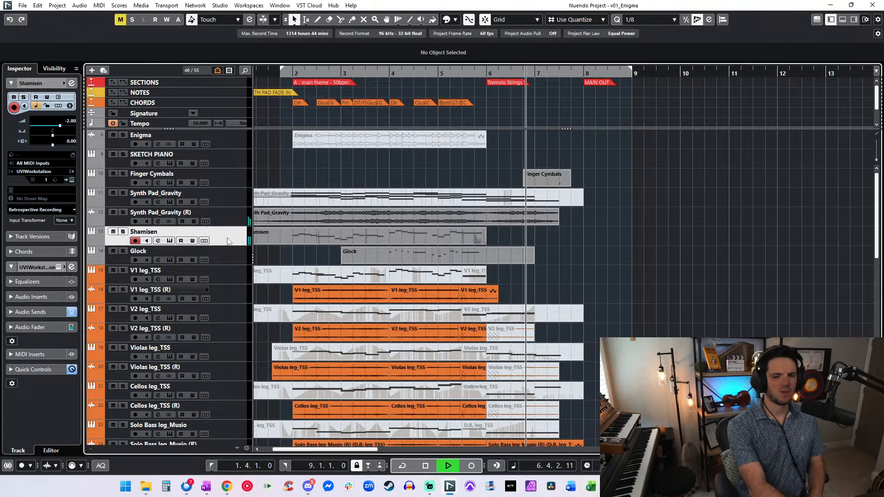
key(shift+KP_Multiply)
key(space)
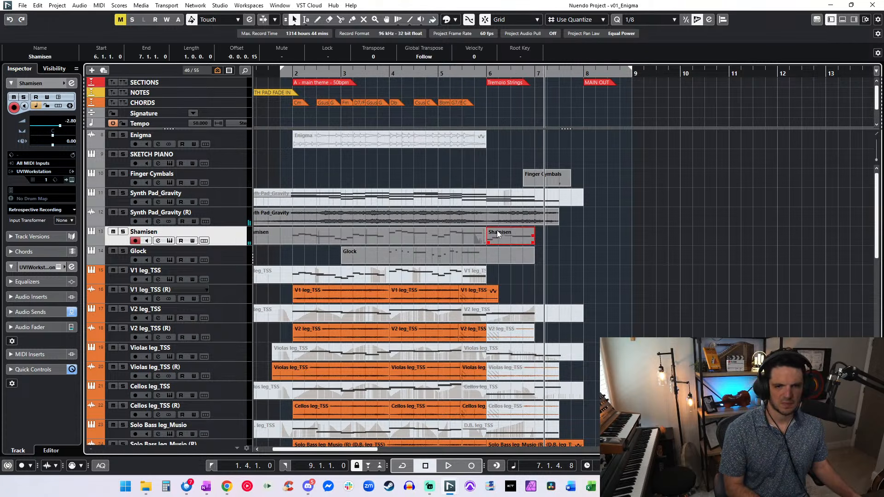
double_click(497, 234)
key(ctrl+a)
key(q)
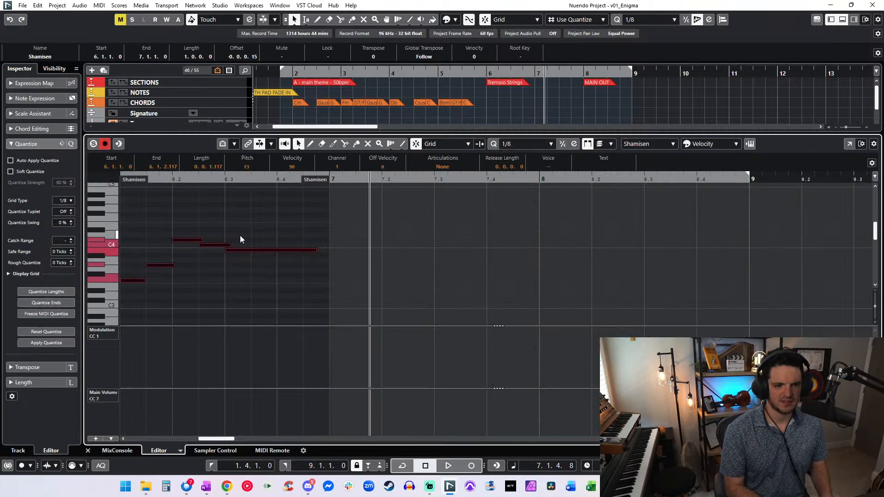
scroll(239, 235, left, 3)
key(Return)
- Mute the new Shamisen event starting at bar 6 and return to the Object Selection tool
right_click(423, 215)
click(493, 220)
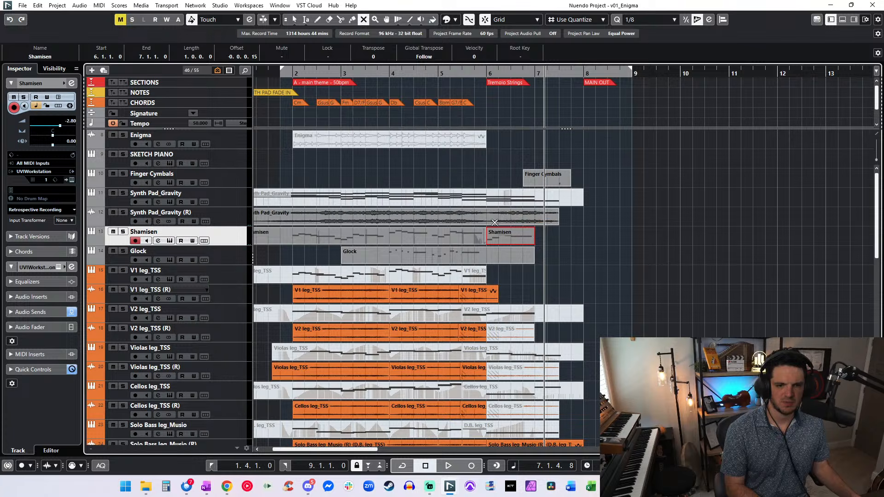
click(498, 232)
right_click(584, 230)
click(584, 230)
- Play the Tremolo Strings section from bar 6 and look through the lower tracks for other parts and instruments
key(KP_Subtract)
key(KP_Subtract)
key(space)
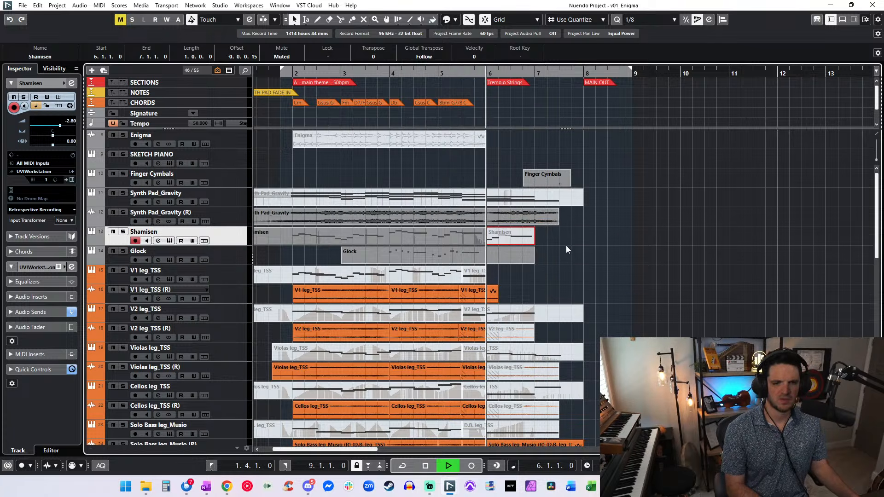
key(KP_Subtract)
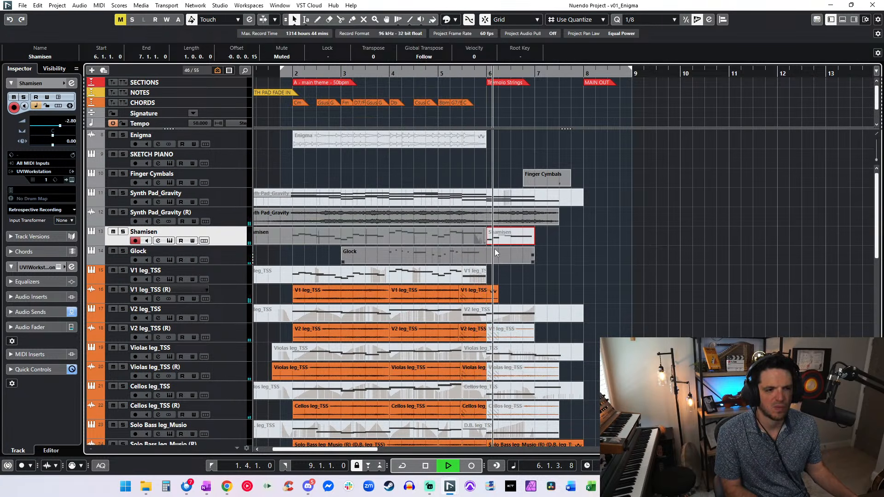
scroll(495, 249, down, 5)
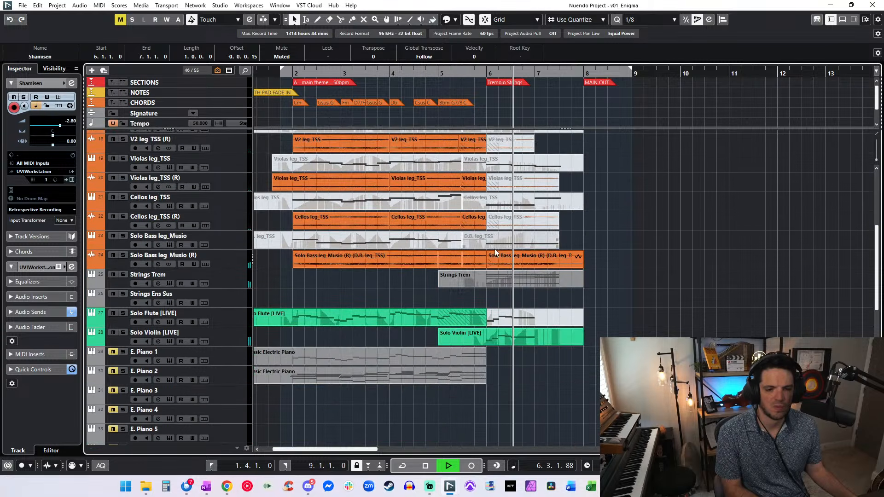
scroll(494, 249, down, 8)
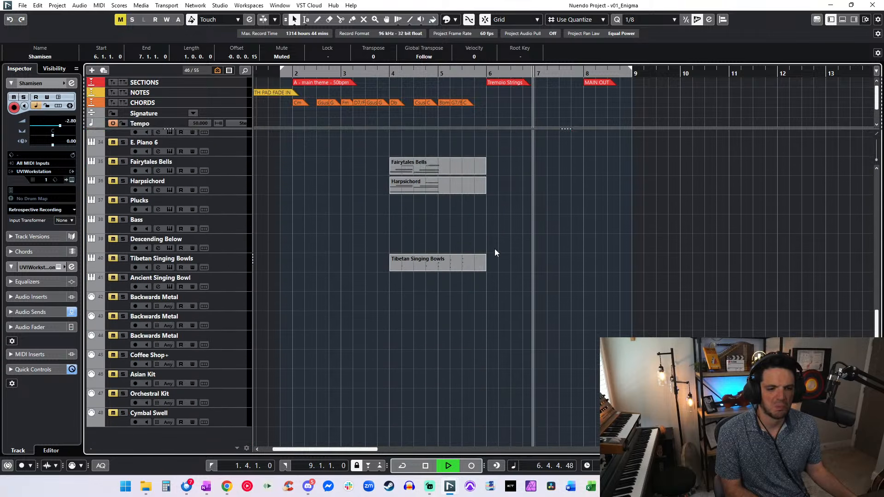
scroll(494, 249, up, 5)
scroll(494, 249, right, 2)
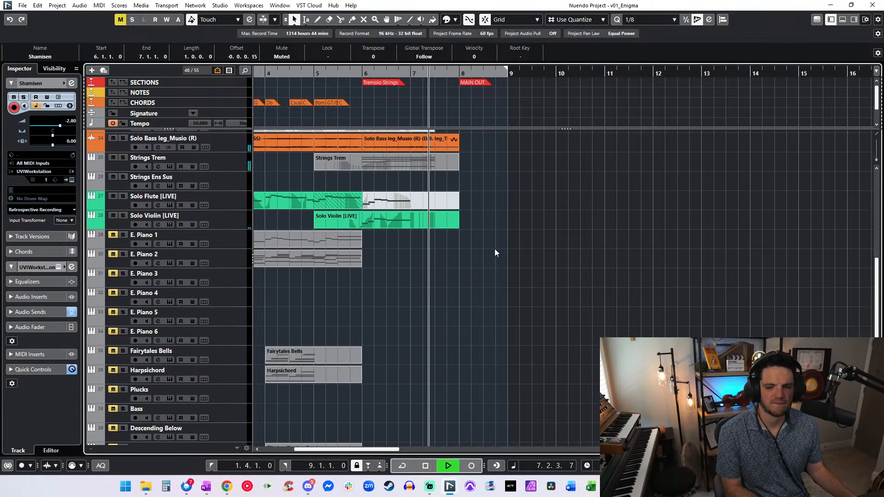
scroll(495, 248, up, 5)
scroll(494, 248, up, 3)
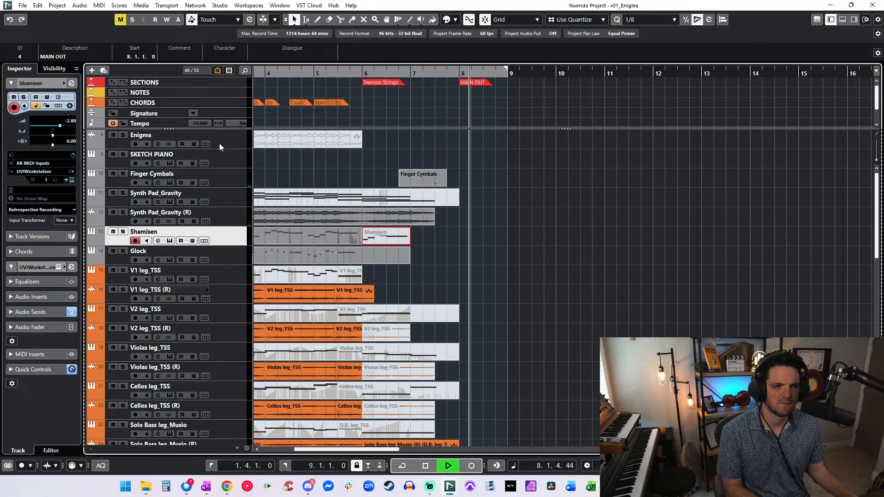
- Rename the MAIN OUT marker at bar 8 to OUT and stop playback
click(77, 54)
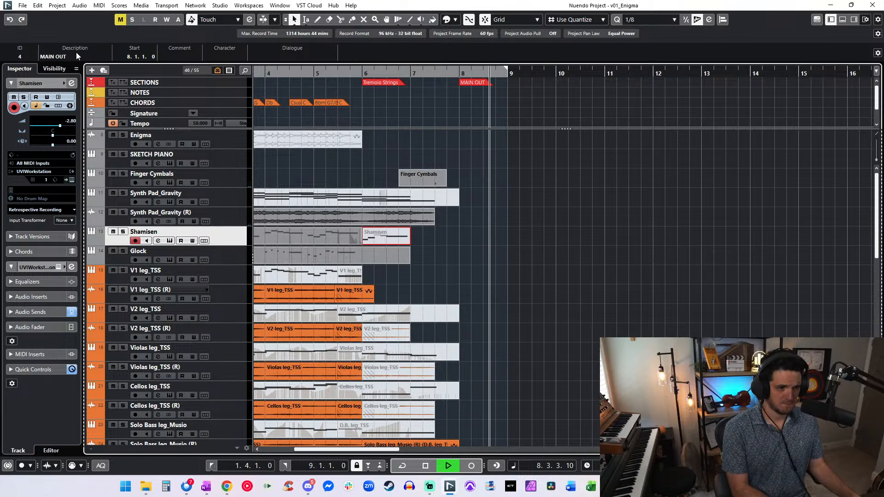
text(OUT)
key(Return)
key(space)
- Set the left locator to bar 9 and the right locator to bar 18, then delete the time between them
scroll(426, 78, right, 3)
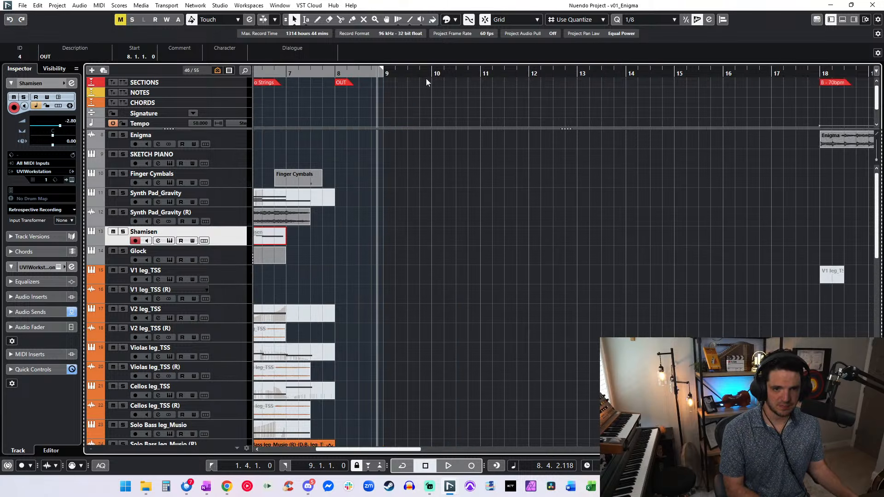
key(KP_2)
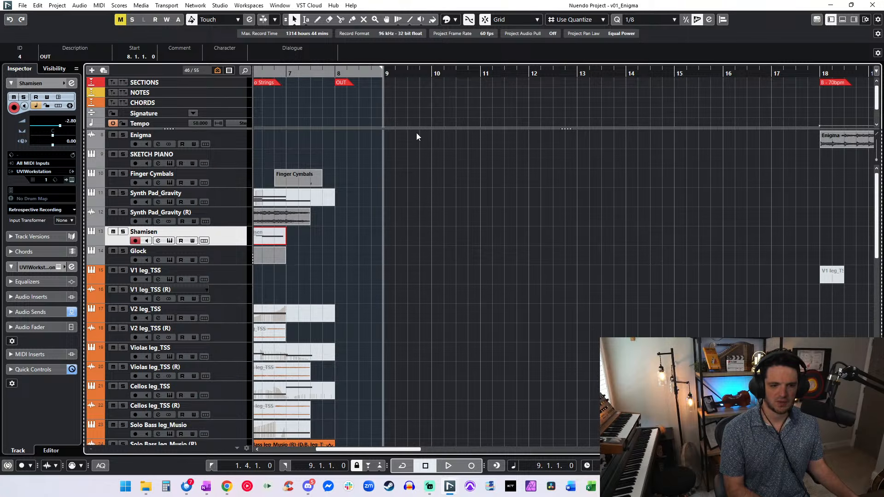
click(235, 466)
text(9)
key(Return)
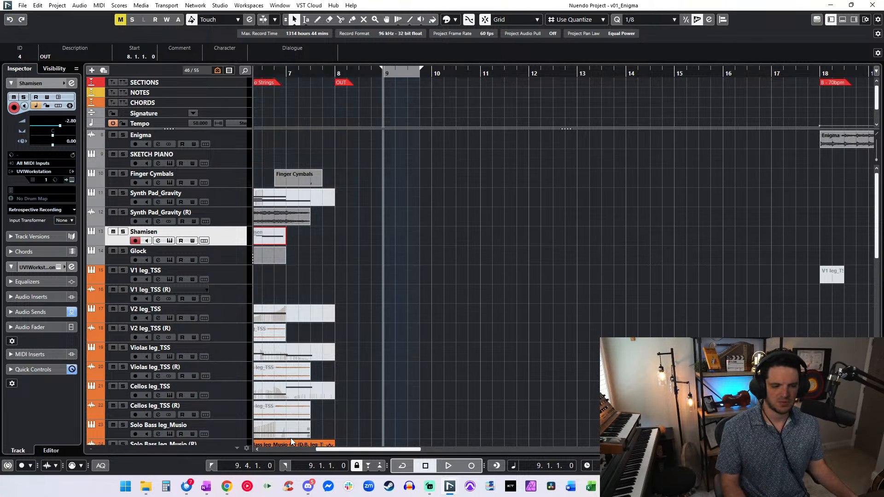
click(247, 467)
click(303, 466)
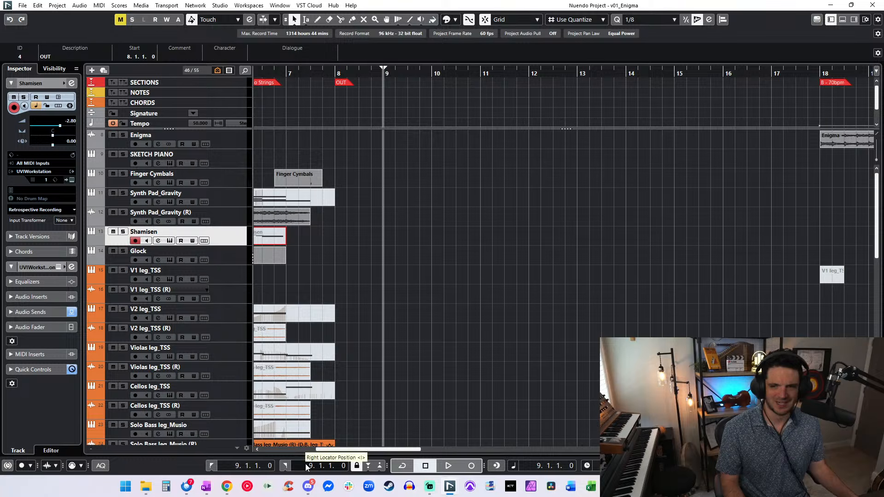
text(18)
key(Return)
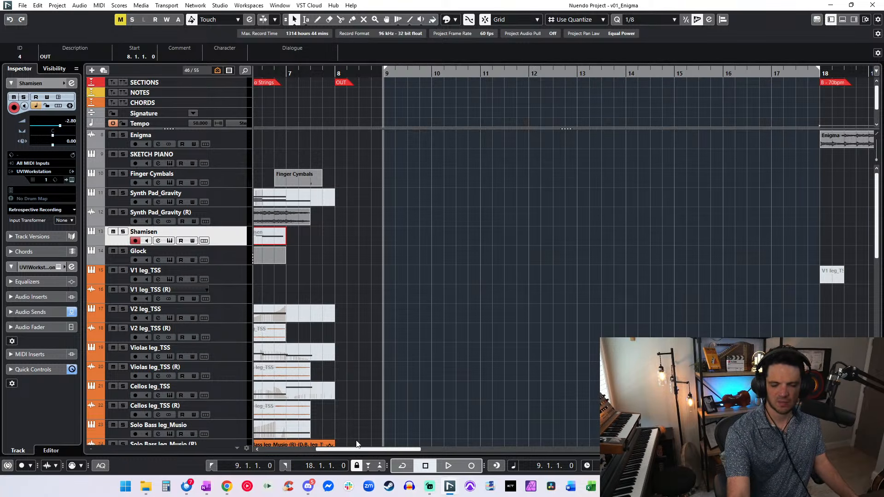
key(ctrl+shift+BackSpace)
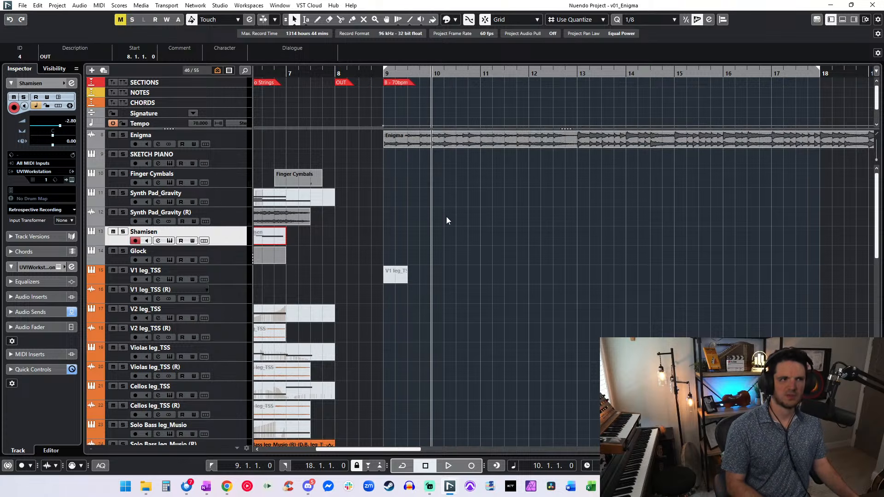
- Audition the B - 70bpm section from bar 9 several times, then stop playback
key(space)
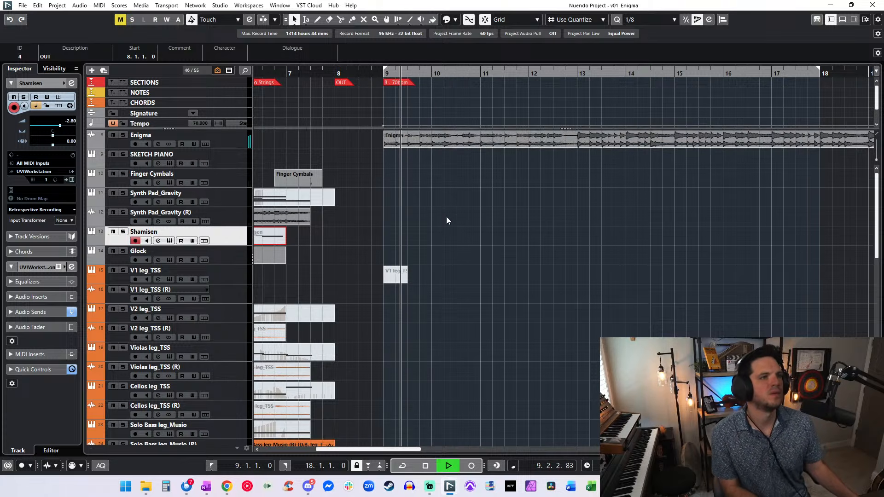
key(space)
key(space)
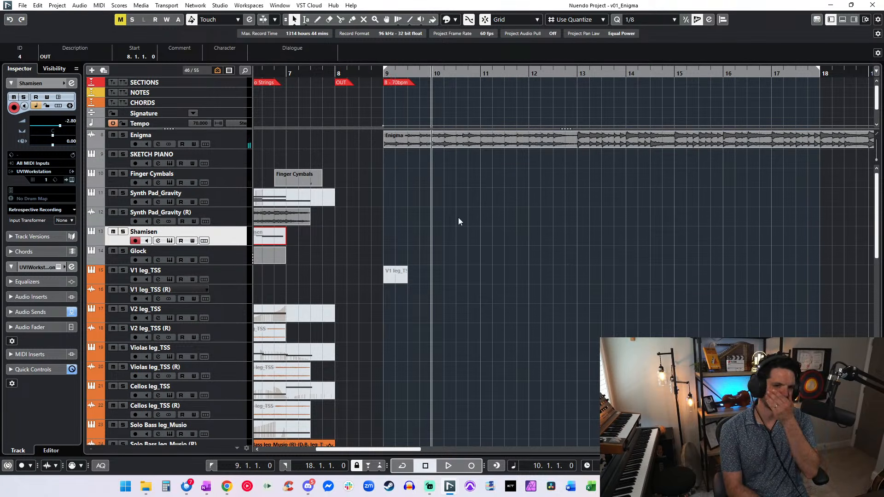
key(space)
key(space)
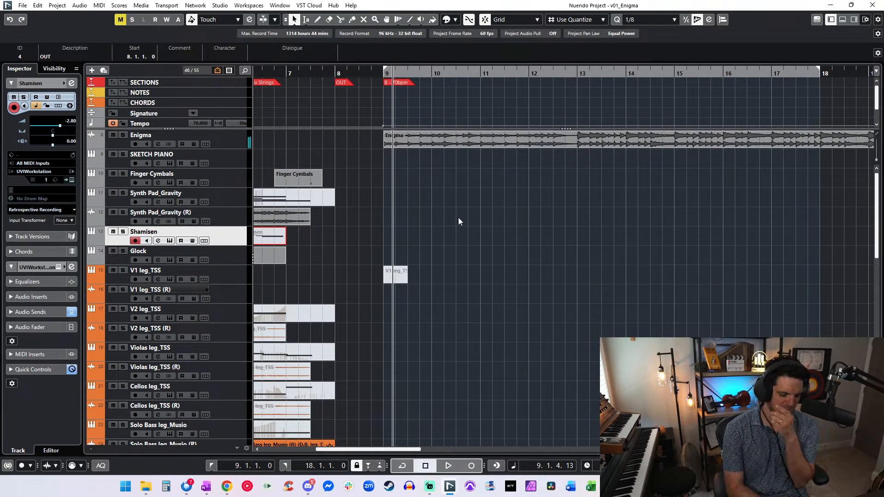
key(space)
key(space)
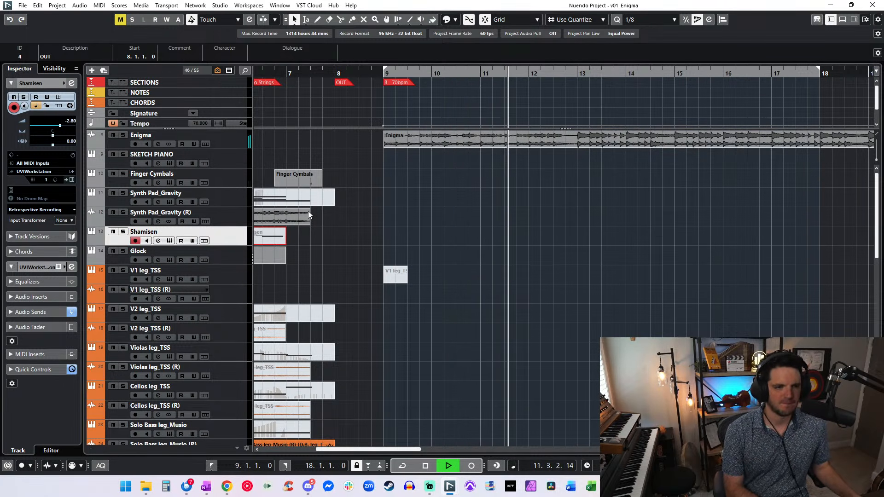
key(space)
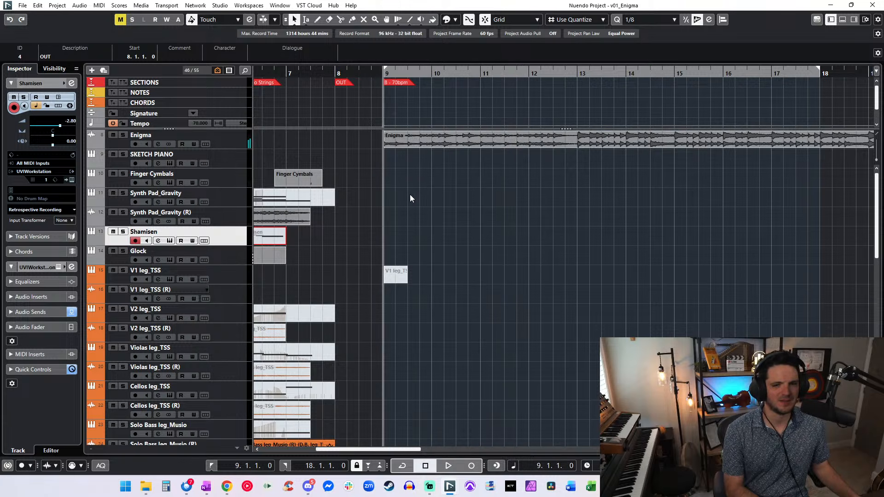
- Review the string and E. Piano tracks around bar 9 and select the Strings Trem track for playing
scroll(410, 194, down, 5)
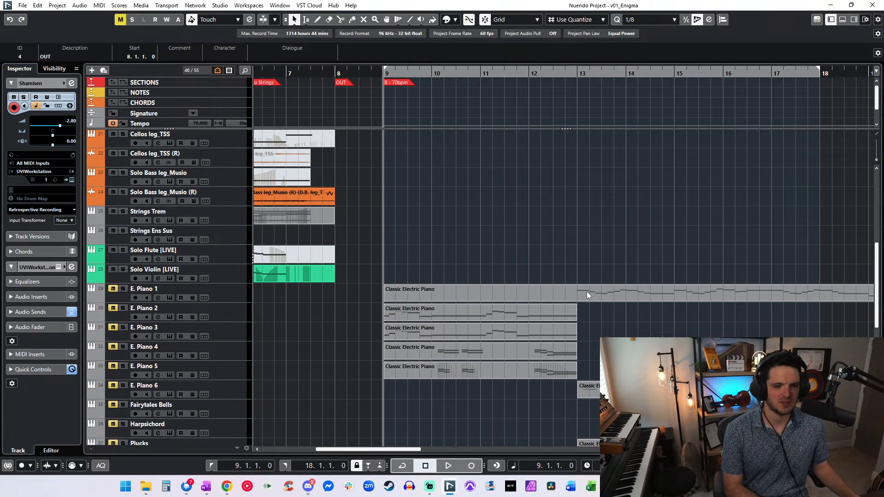
scroll(344, 230, up, 3)
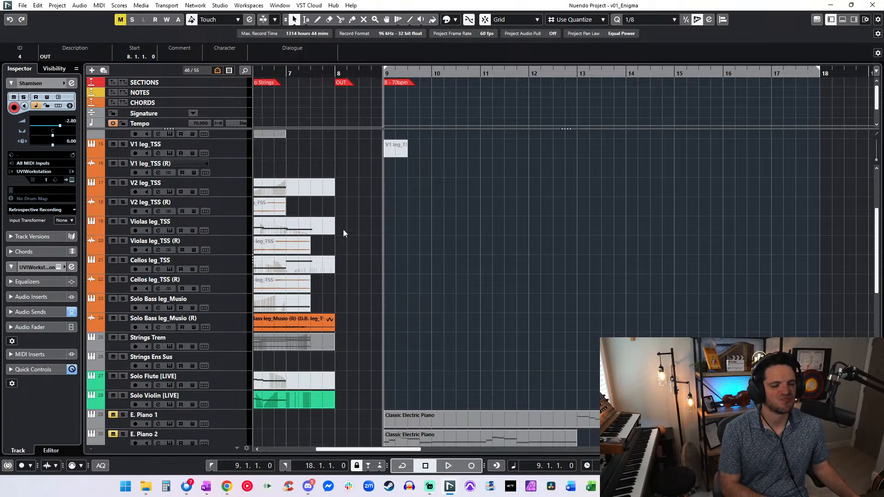
scroll(292, 260, down, 5)
scroll(291, 260, up, 4)
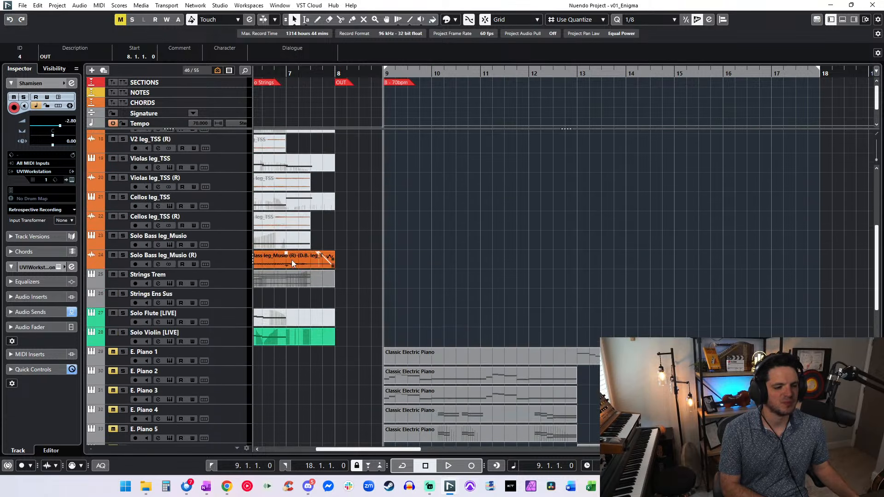
click(236, 278)
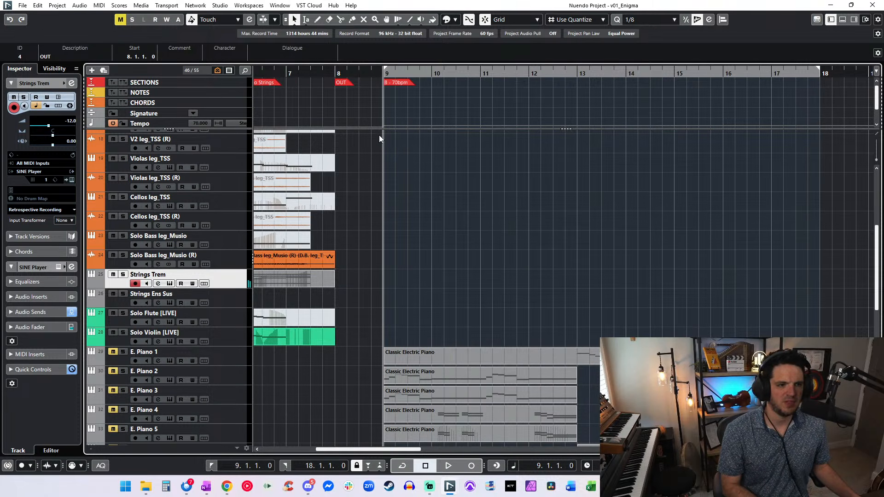
- Copy the Fm chord marker at bar 9 to beat 3 of that bar and rename the copy G7/F
alt+click(385, 103)
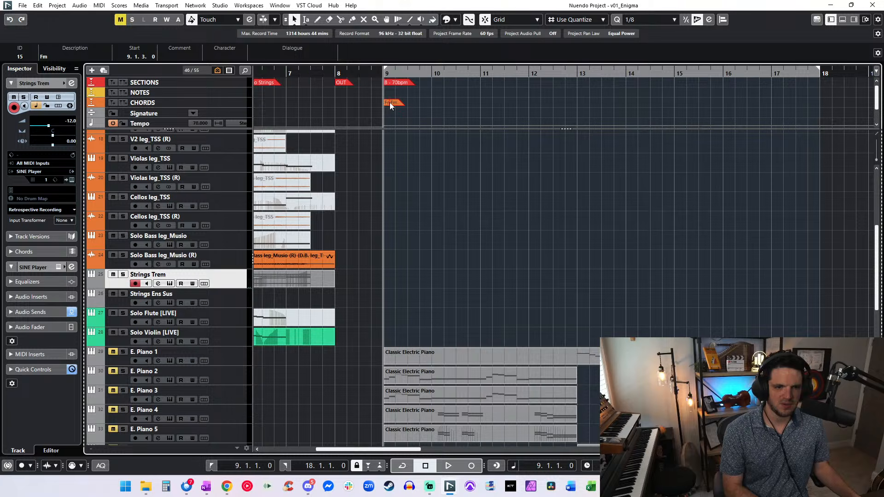
key(Delete)
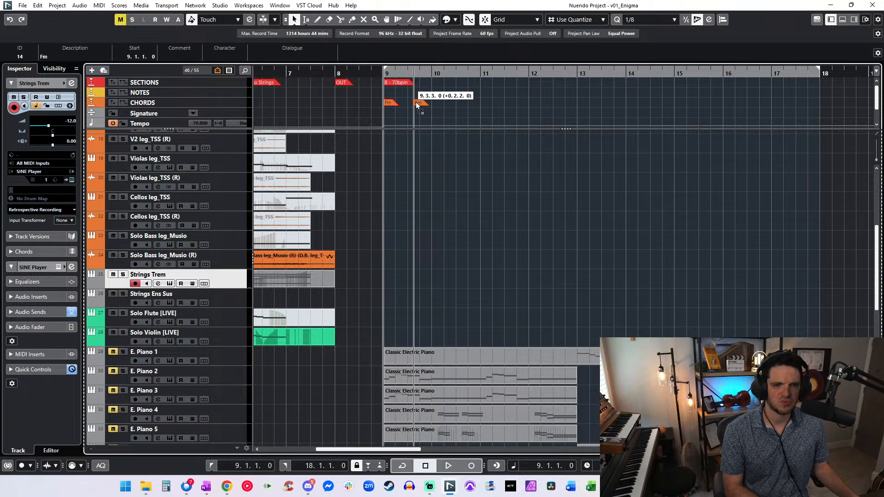
alt+click(411, 104)
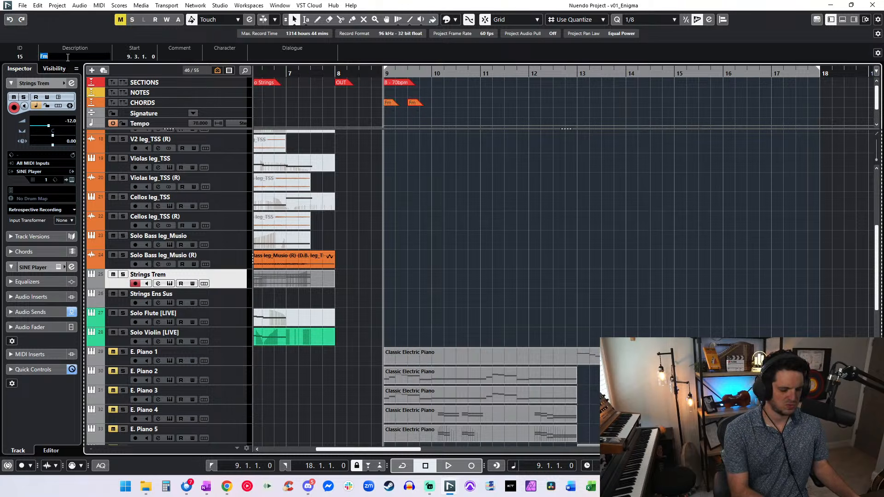
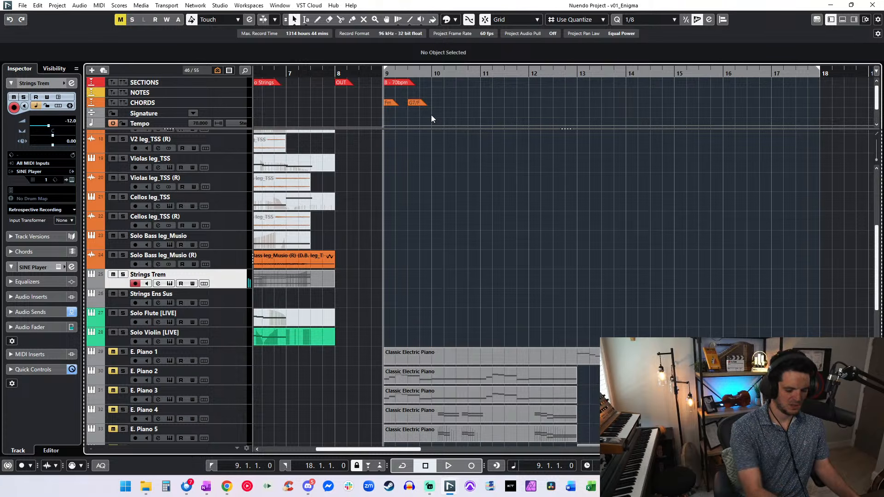
- Play from bar 9 while copying the Fm chord marker to bars 10 and 11 and G7/F to beat 3 of bar 11
key(space)
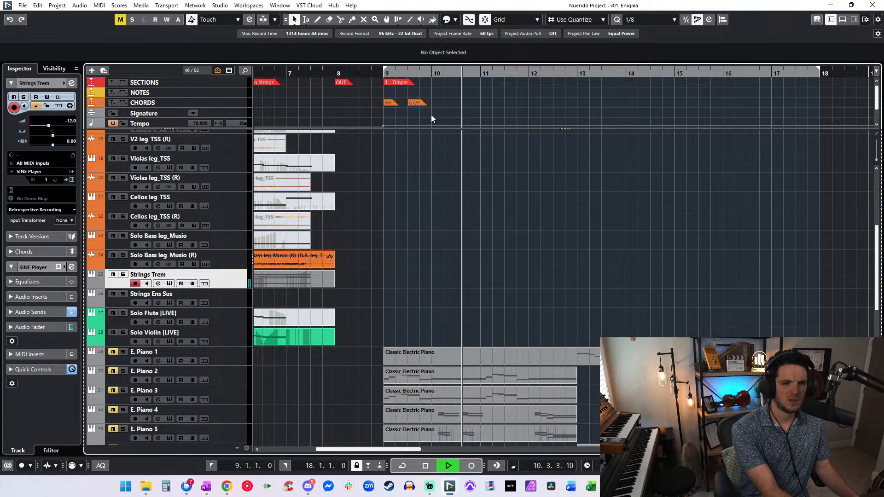
click(390, 104)
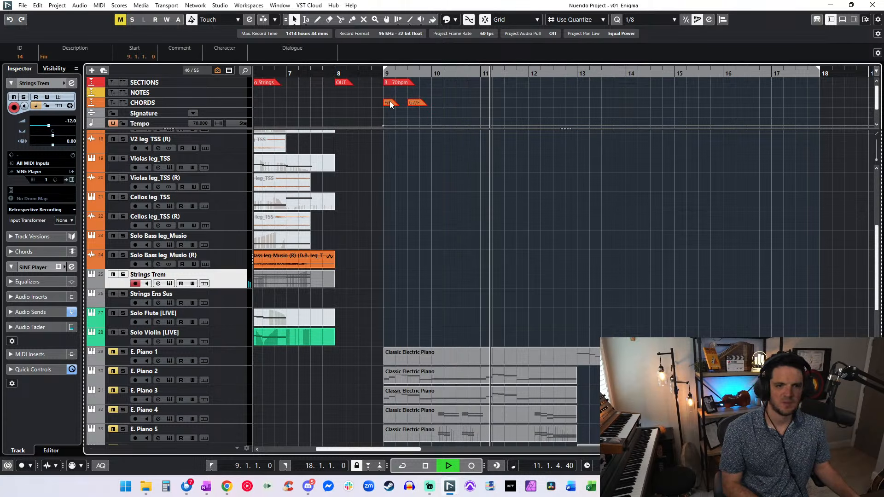
mouse_move(389, 104)
mouse_down()
mouse_move(491, 108)
mouse_move(392, 104)
mouse_up()
click(479, 115)
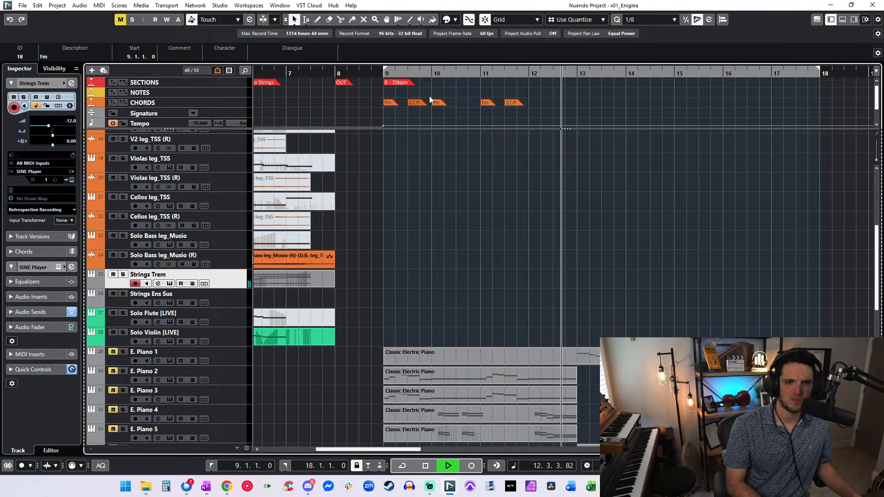
- Copy the Fm chord marker at bar 10 to bar 12 and stop playback
click(430, 96)
alt+click(463, 103)
key(Delete)
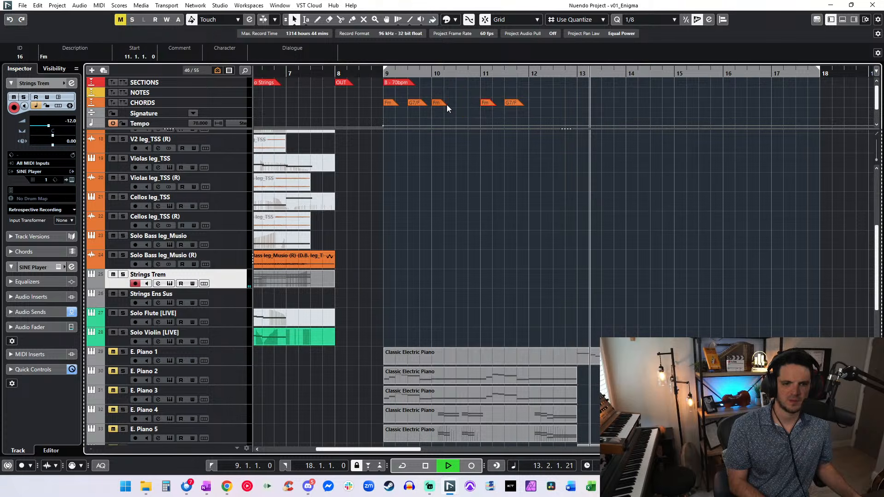
drag(446, 104, 531, 104)
key(space)
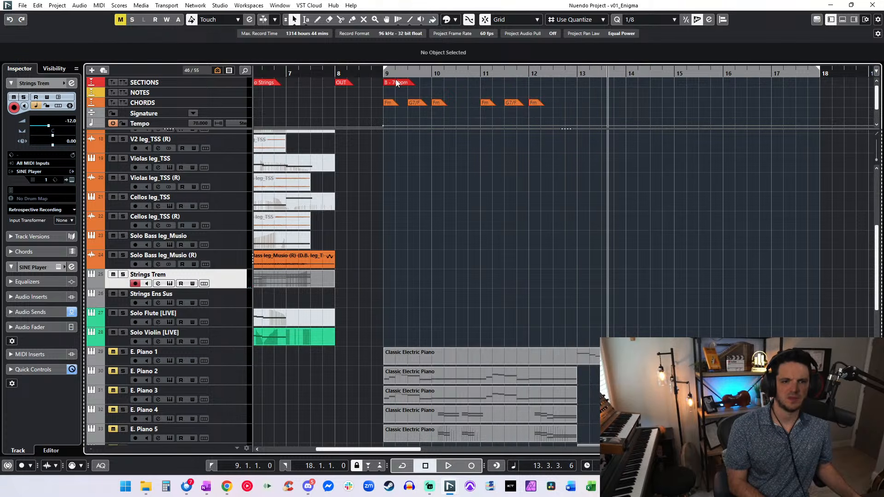
- Add a marker named B at bar 13 on the NOTES track
click(396, 83)
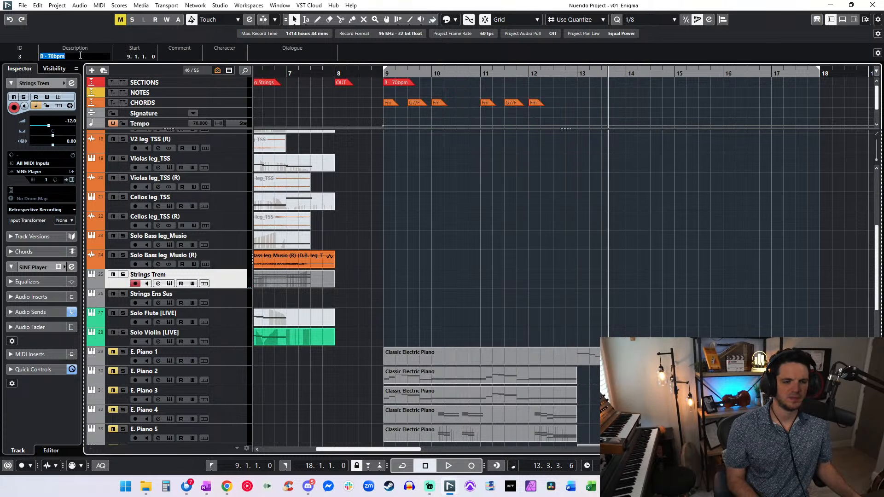
key(Return)
key(KP_Add)
key(KP_Subtract)
key(KP_Subtract)
key(KP_Add)
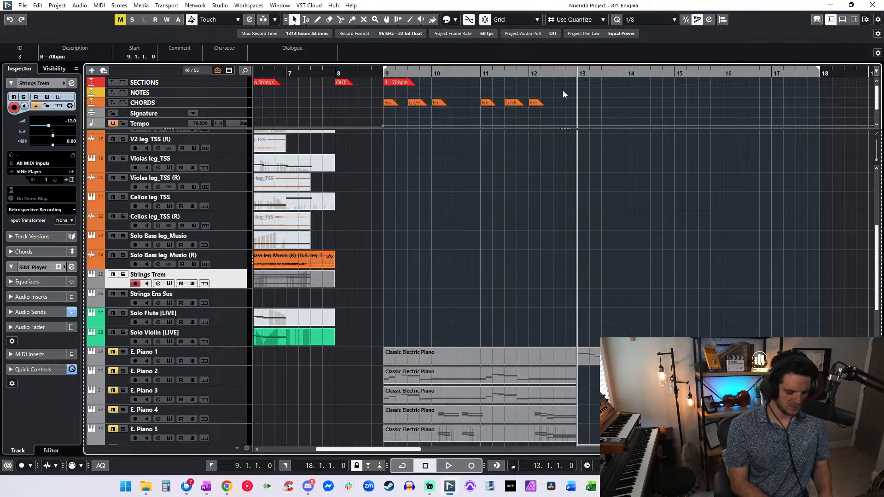
key(shift+Insert)
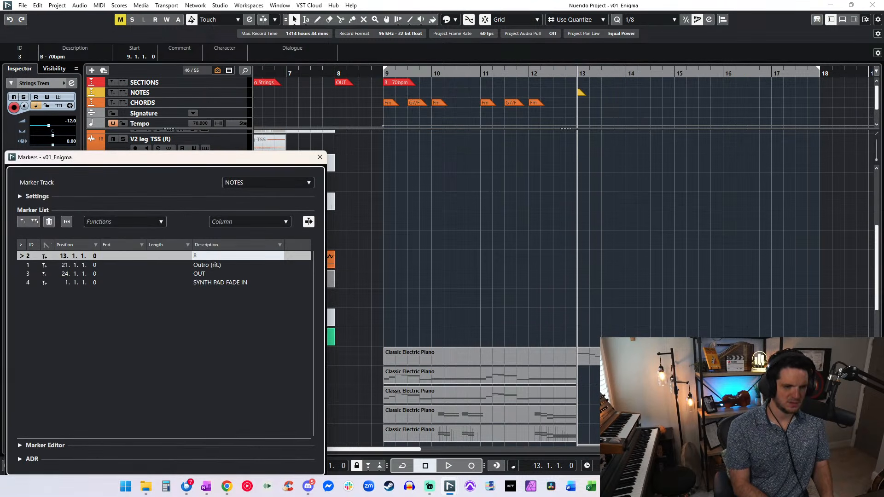
text(B)
key(Return)
click(320, 157)
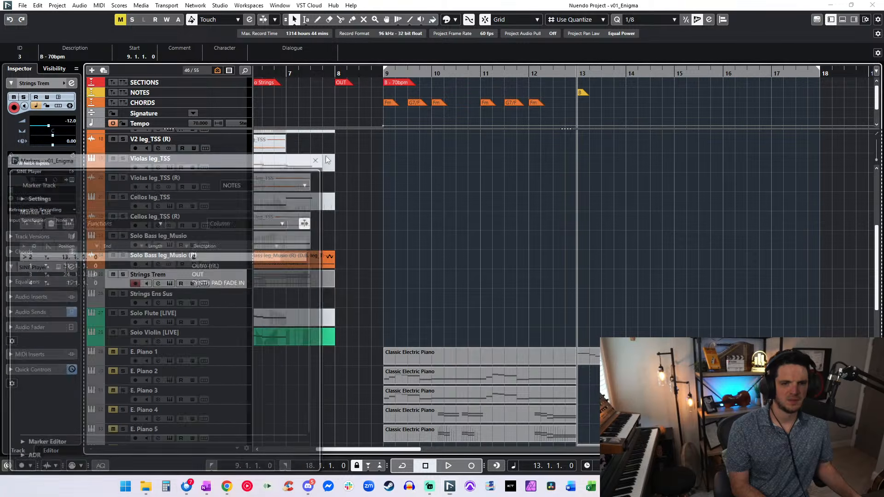
- Add a marker named A at bar 9 on the NOTES track and rename the B - 70bpm section marker TRACK 2_70bpm
drag(411, 87, 399, 94)
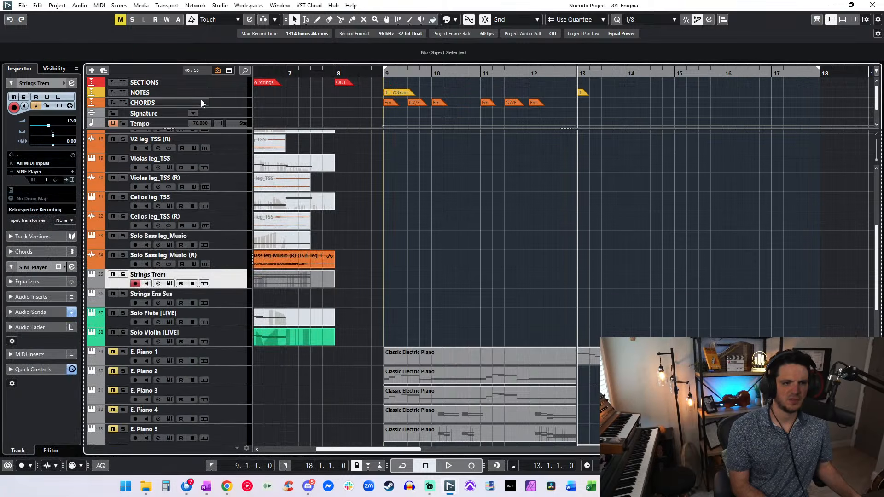
key(ctrl+z)
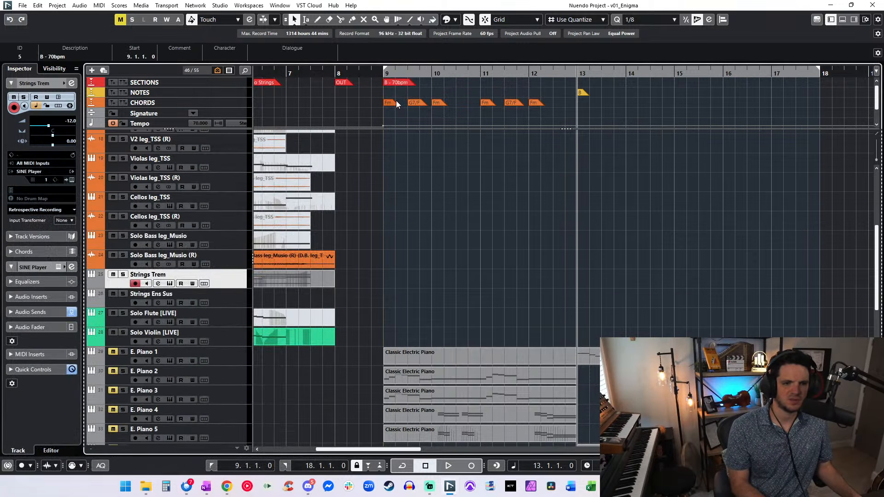
alt+click(389, 95)
click(389, 93)
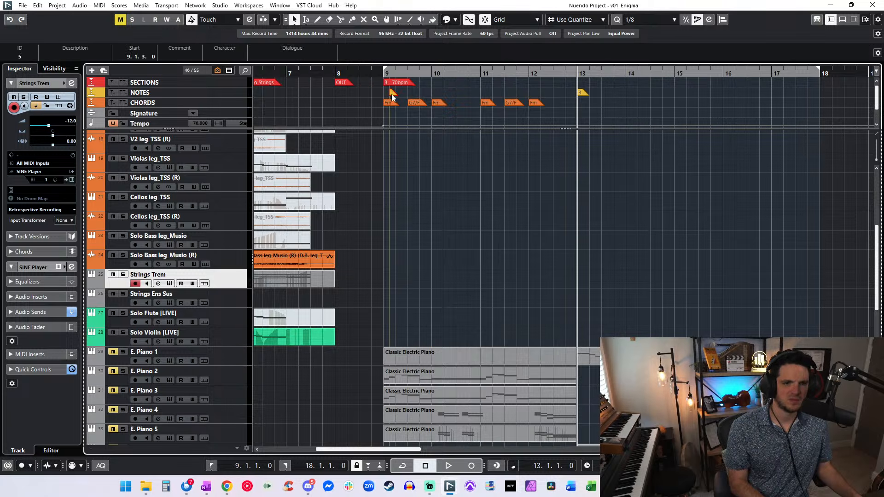
click(87, 56)
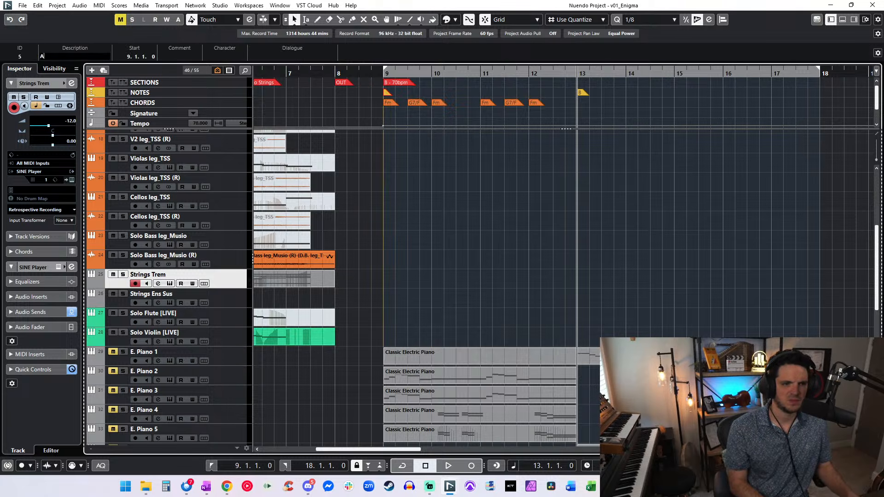
text(A)
key(Return)
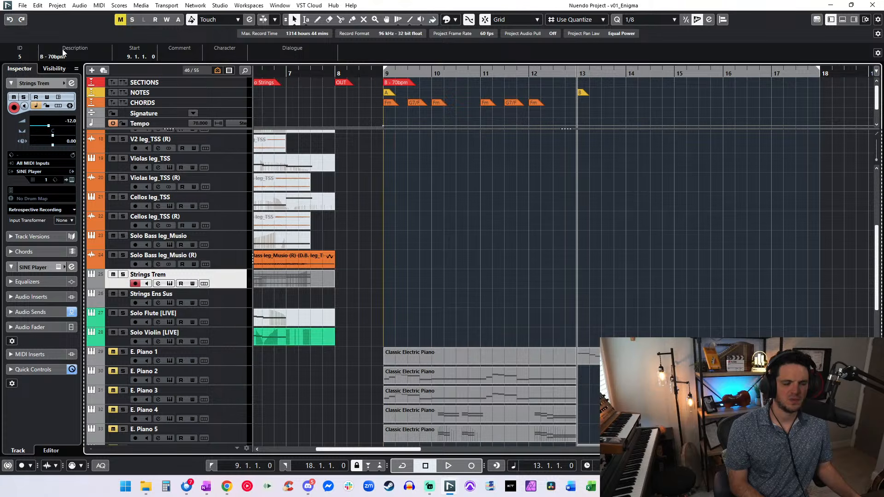
click(64, 56)
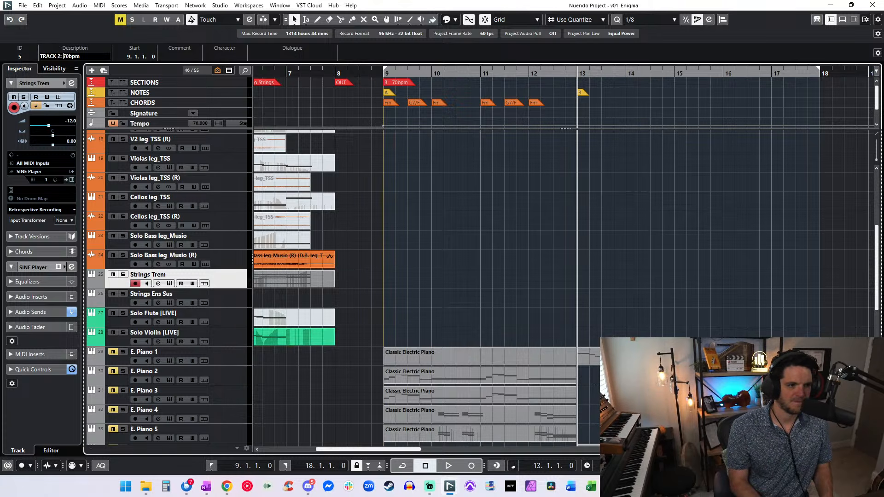
key(Return)
- Play the section from bar 9 into bar 13 to compare parts A and B
key(space)
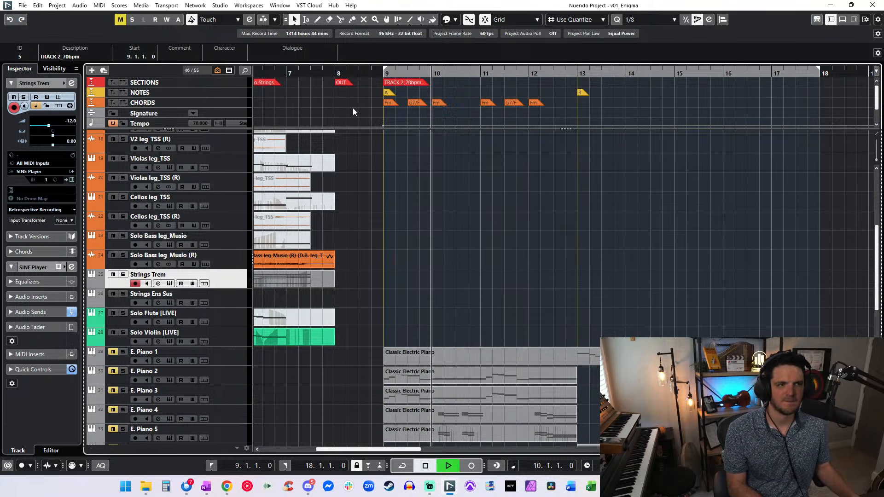
click(481, 92)
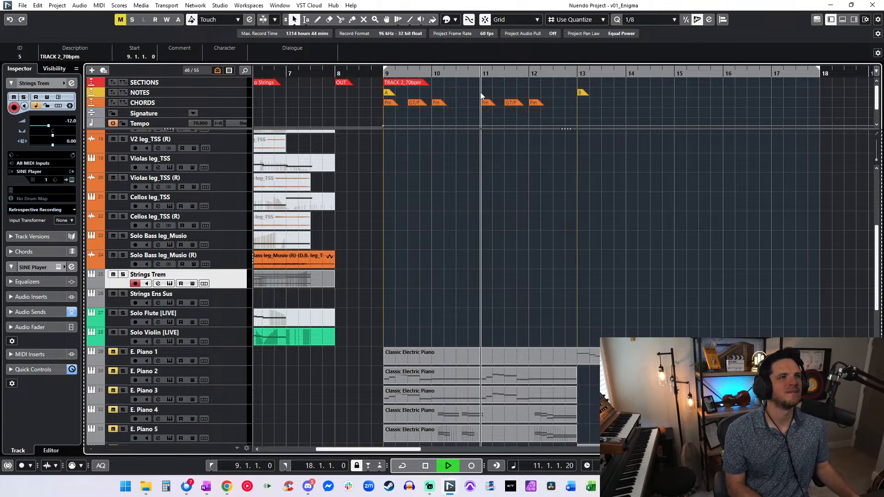
key(KP_Add)
key(KP_Add)
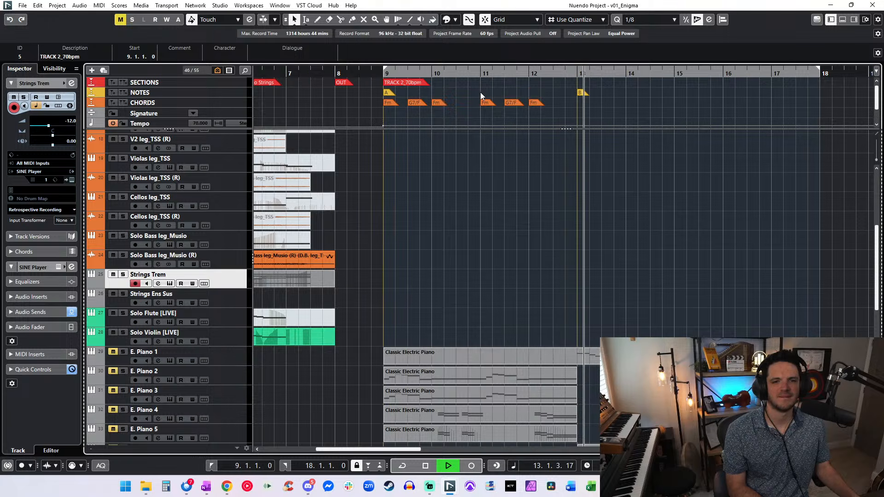
scroll(480, 96, right, 2)
key(space)
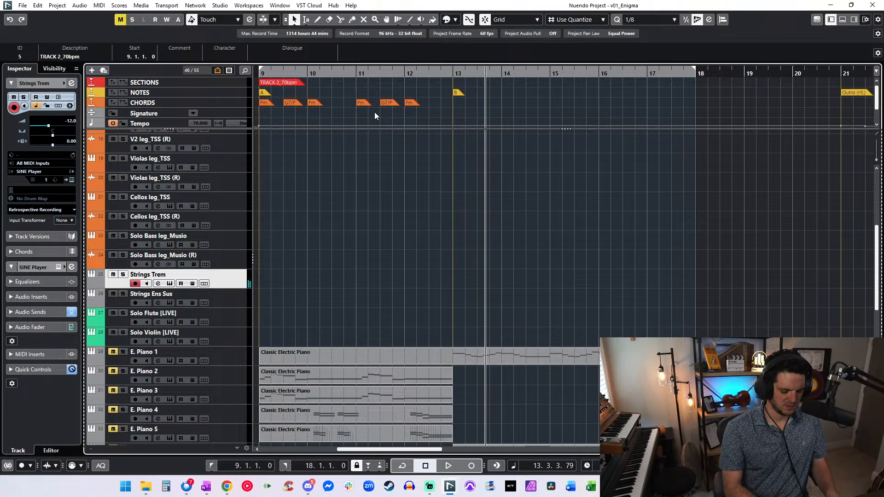
key(space)
click(359, 103)
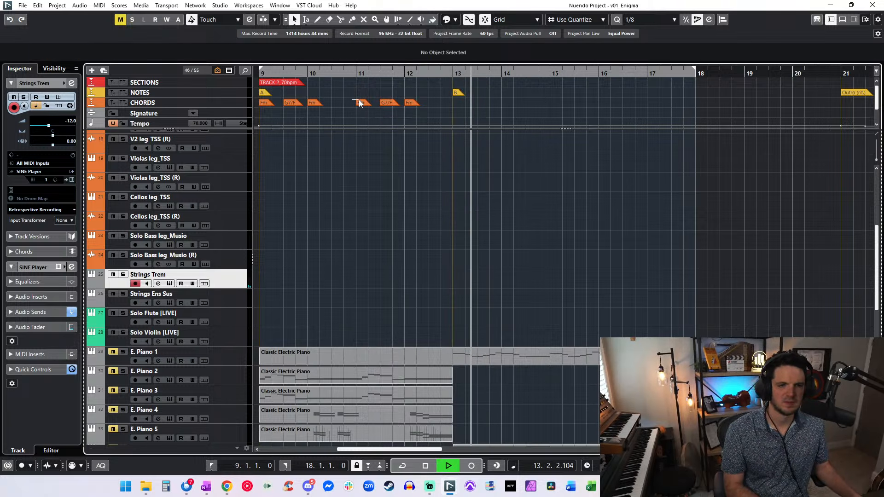
key(space)
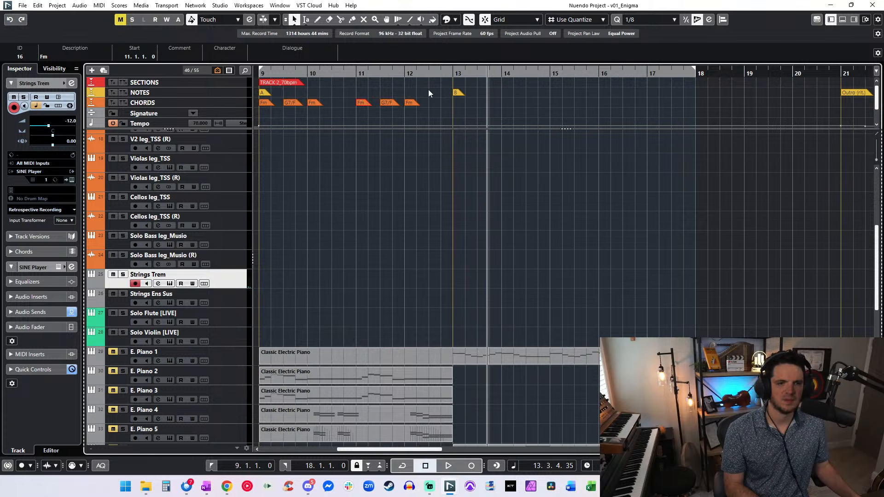
- Set the playback position to the B marker at bar 13 and select the SKETCH PIANO track for playing
click(460, 92)
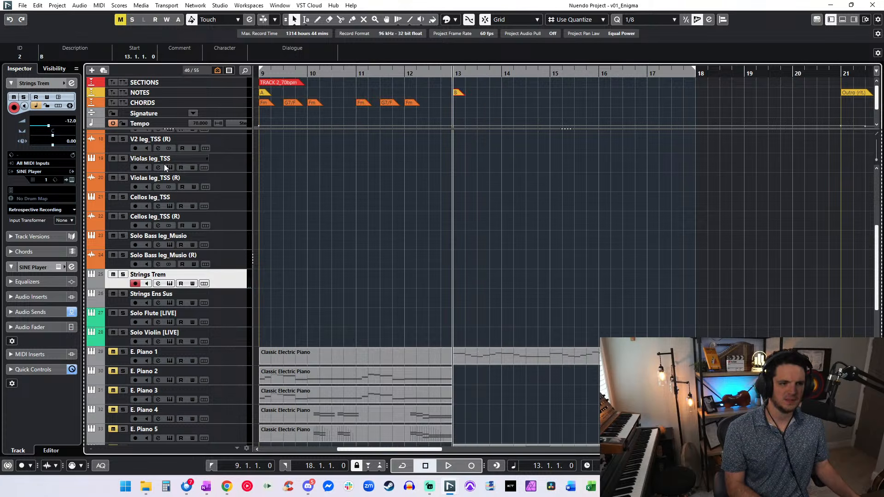
scroll(210, 180, up, 5)
click(210, 159)
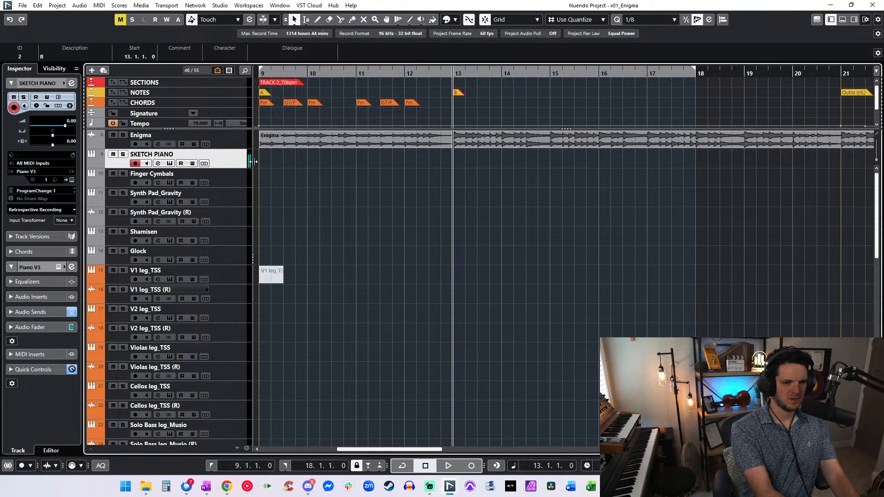
- Copy the Fm chord marker to bar 13 and to beat 3 of that bar, renaming the second copy C7, and play from bar 13
click(379, 96)
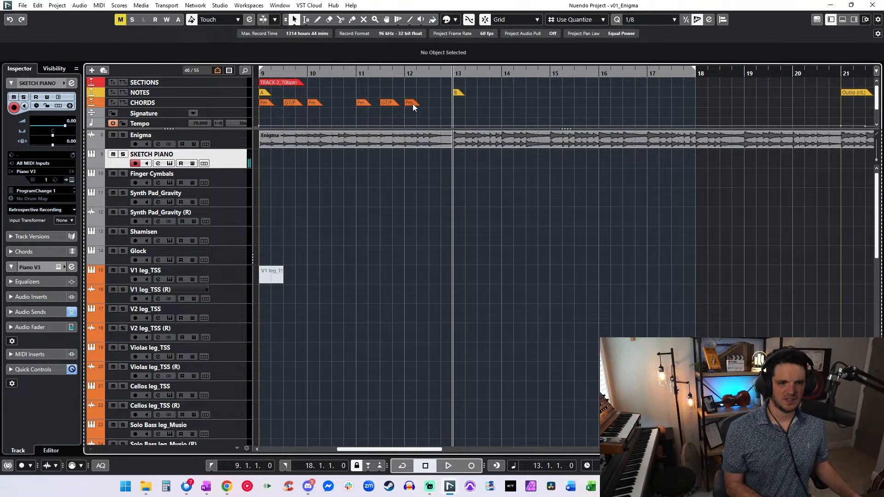
drag(413, 104, 481, 103)
click(79, 57)
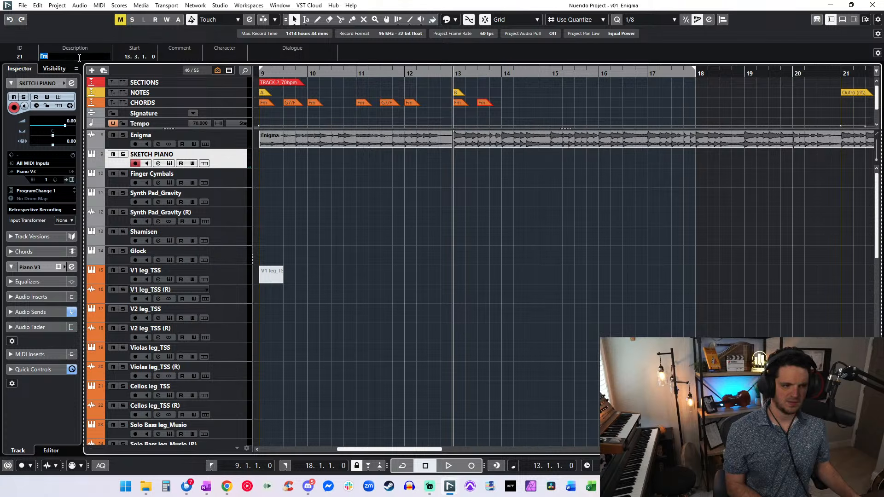
key(space)
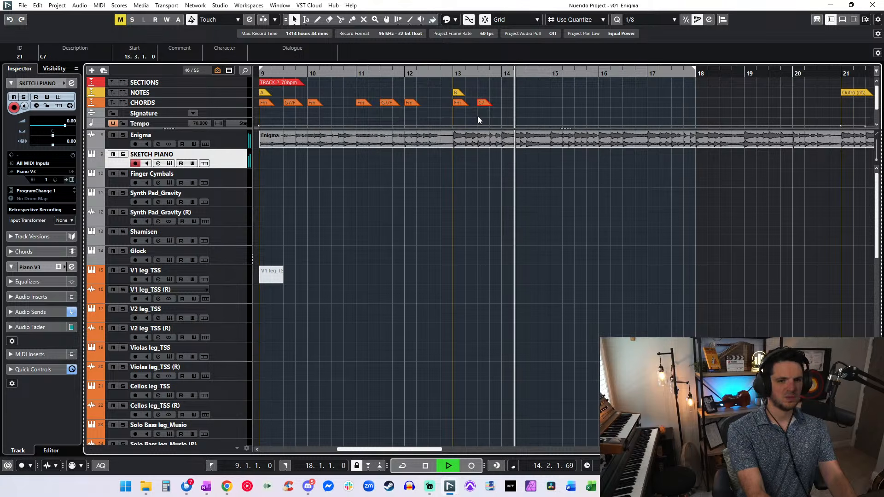
key(space)
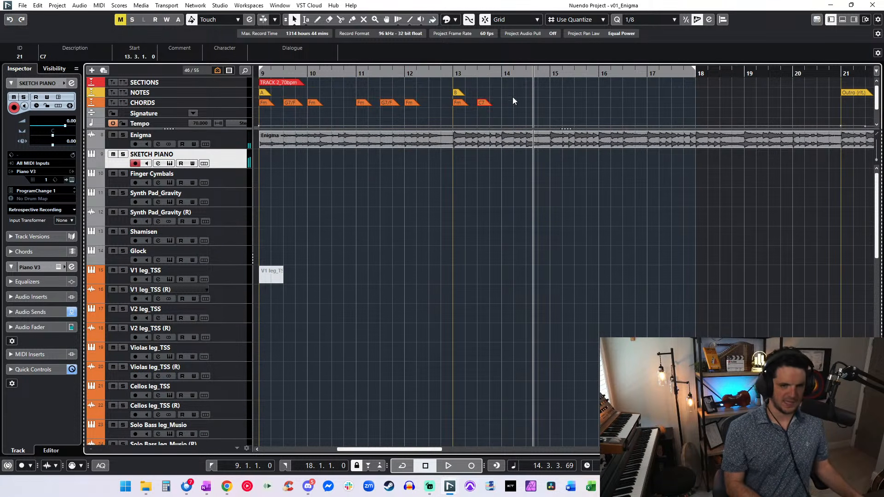
- Copy the Fm and C7 chord markers from bar 13 to bar 14 and rename the copy on beat 3 Gb
click(455, 102)
drag(454, 102, 502, 103)
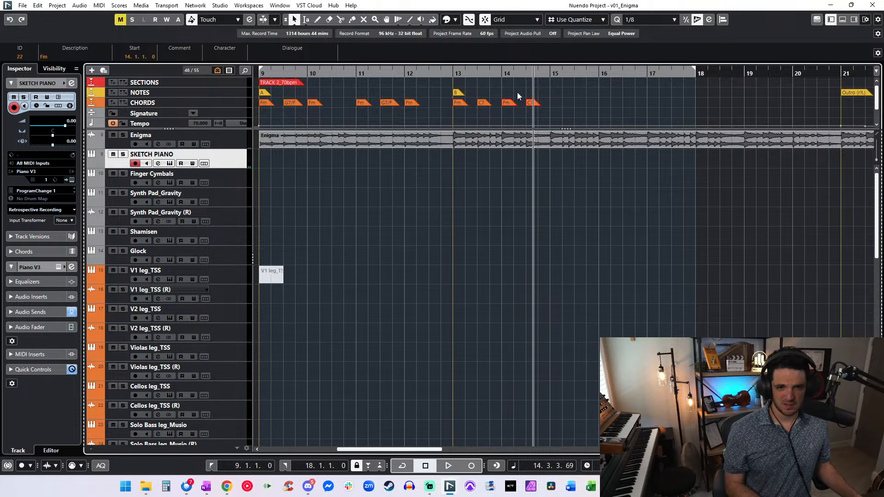
click(528, 102)
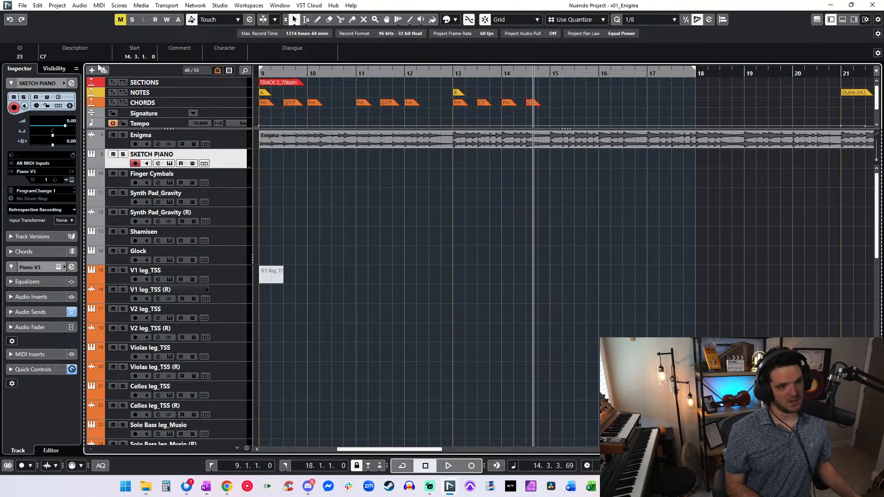
click(85, 55)
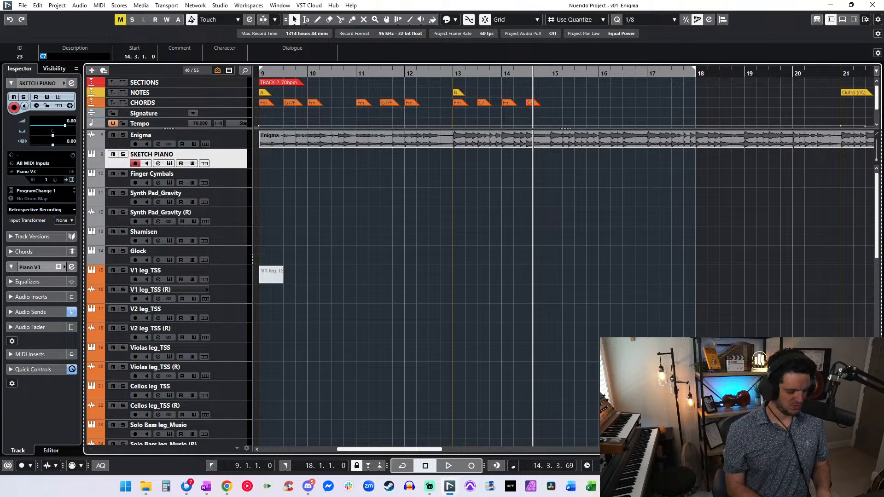
text(Gbv)
key(BackSpace)
key(Return)
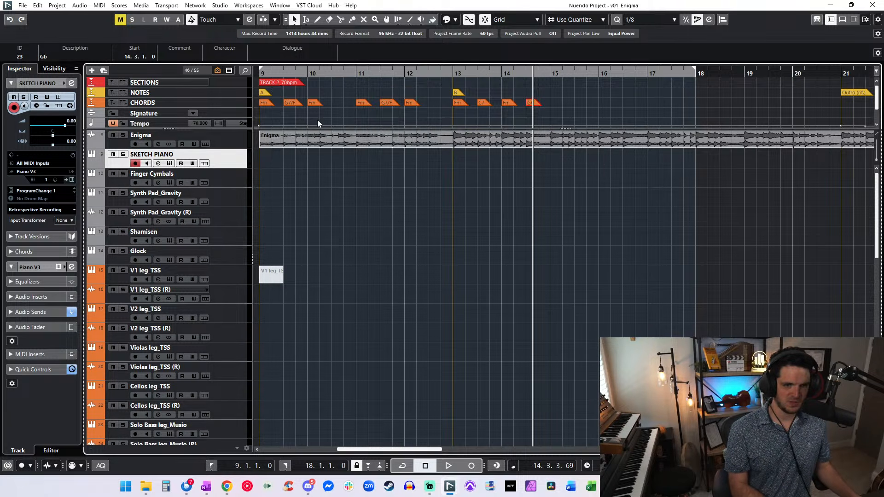
- Play through bars 13 and 14, and copy their four chord markers to bars 15 and 16
key(ctrl+KP_Subtract)
key(ctrl+KP_Subtract)
key(space)
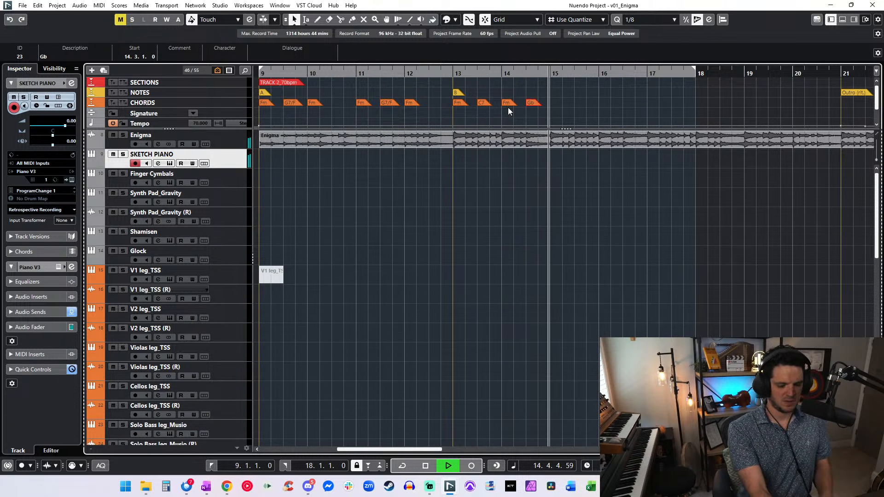
key(space)
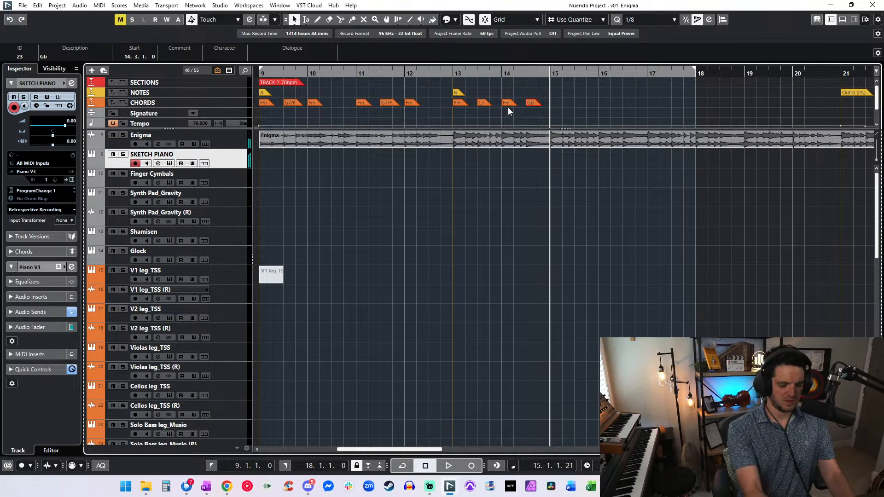
key(space)
click(460, 103)
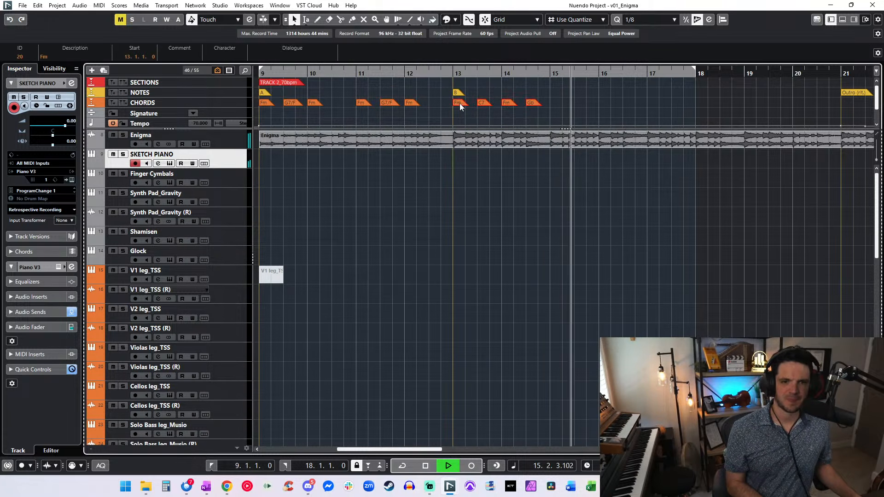
drag(460, 104, 554, 105)
scroll(554, 105, right, 3)
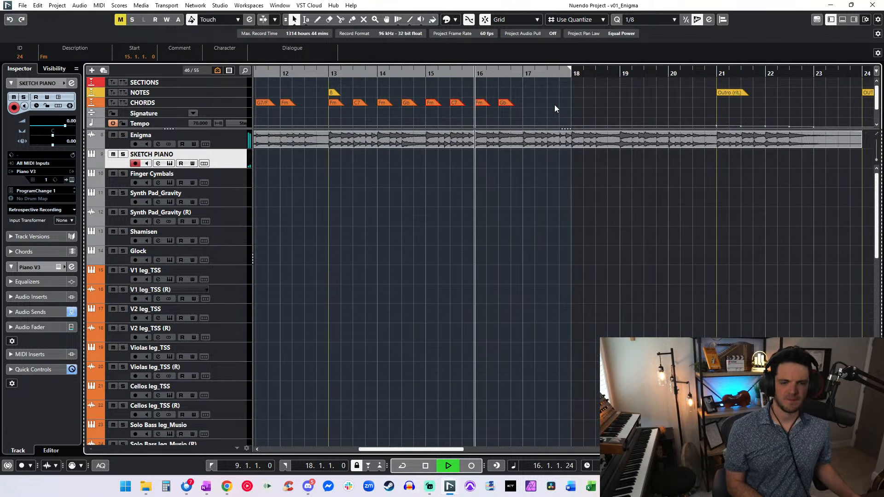
key(space)
- Replay the passage into bar 16 and rename the Fm chord marker at the start of that bar Bbm
click(469, 106)
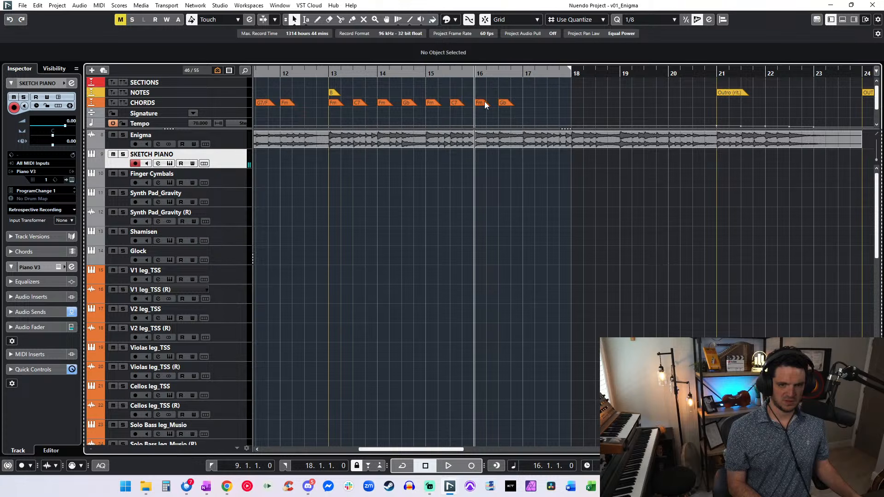
key(space)
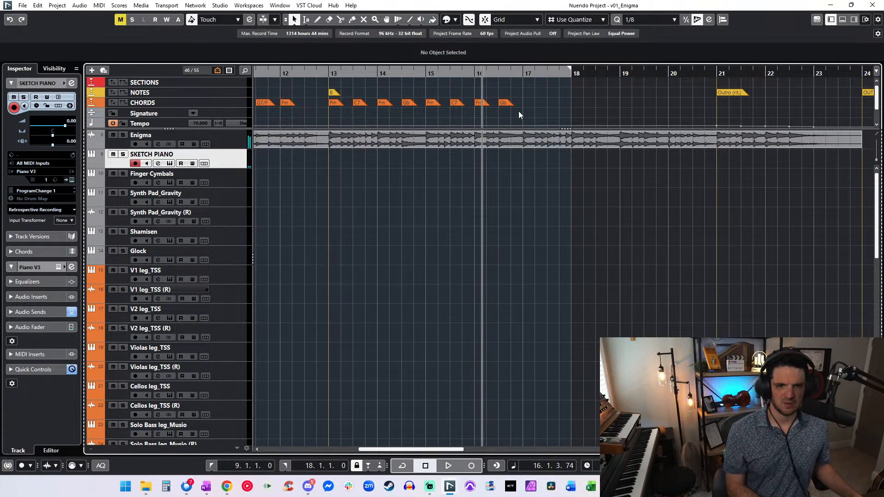
key(space)
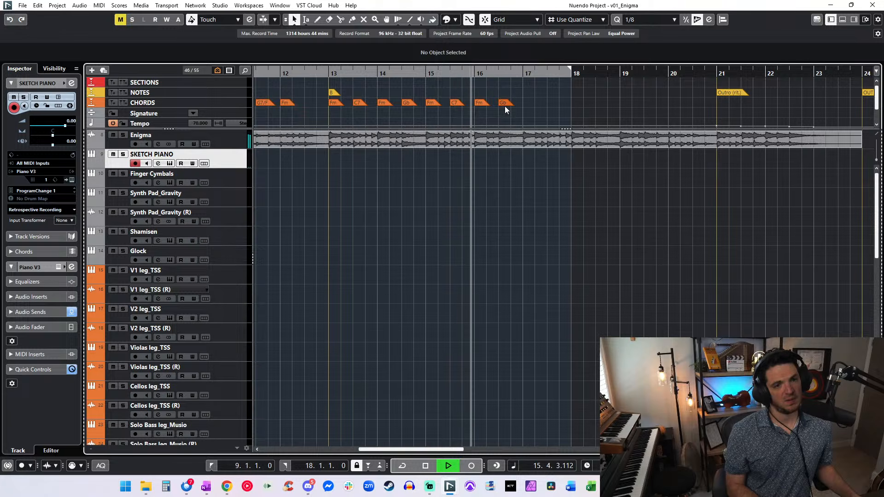
click(481, 102)
key(space)
click(80, 56)
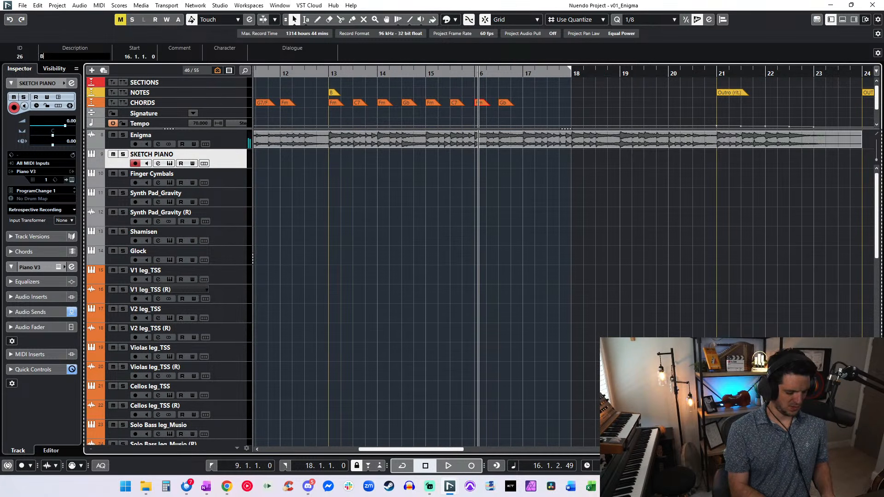
key(Return)
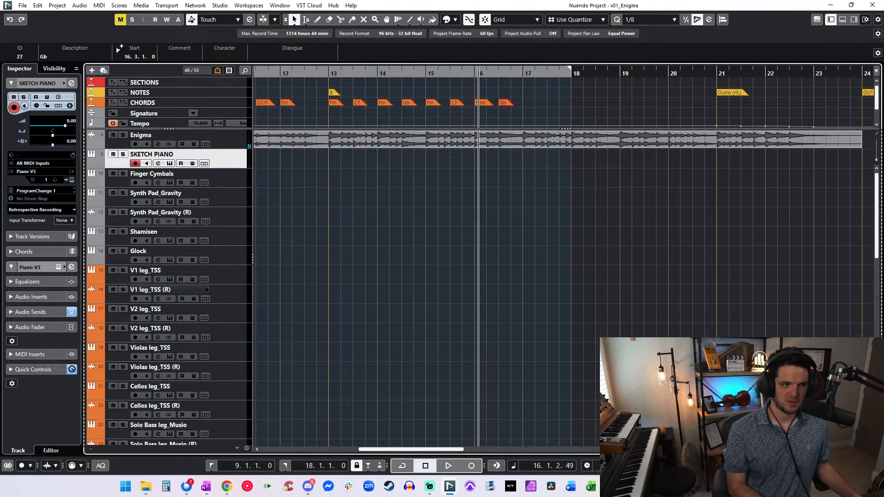
- Rename the chord marker on beat 3 of bar 16 G7/B, copy it to bar 17 as C, and replay
click(85, 58)
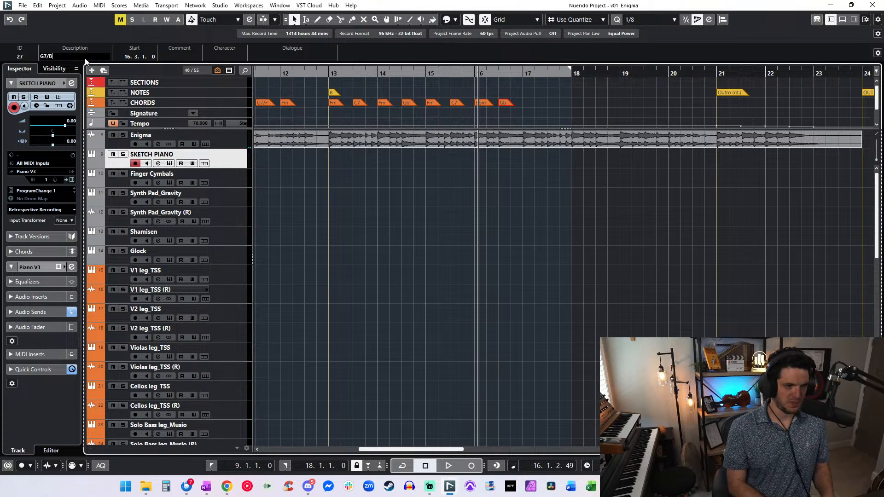
key(Return)
drag(505, 104, 529, 104)
text(C)
key(Return)
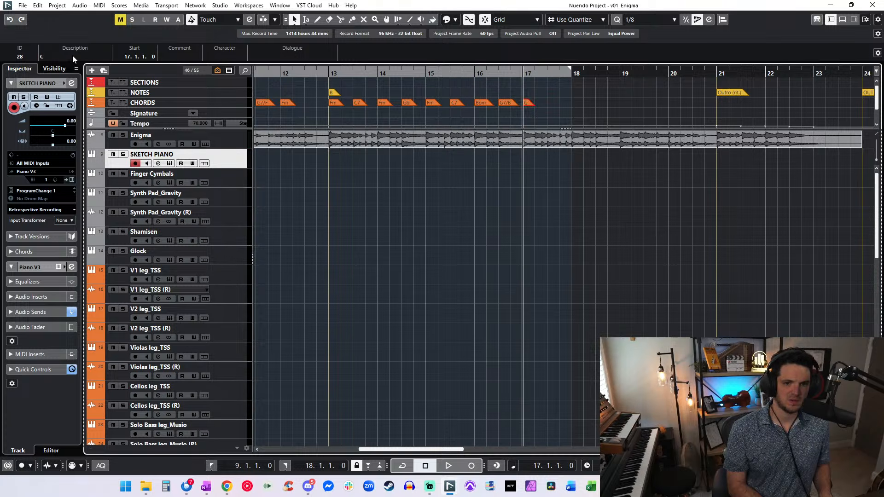
key(space)
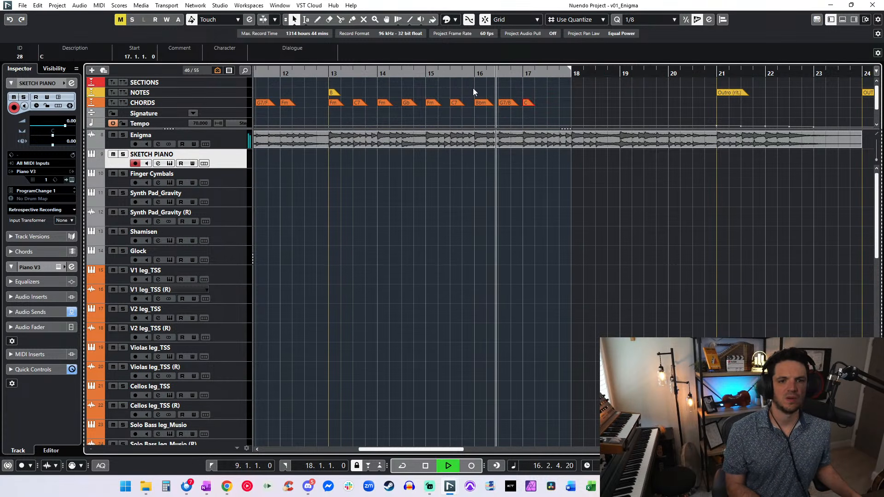
- Shift the G7/B and C chord markers to beats 2 and 3 of bar 16 and replay the passage
drag(525, 103, 506, 105)
key(space)
key(space)
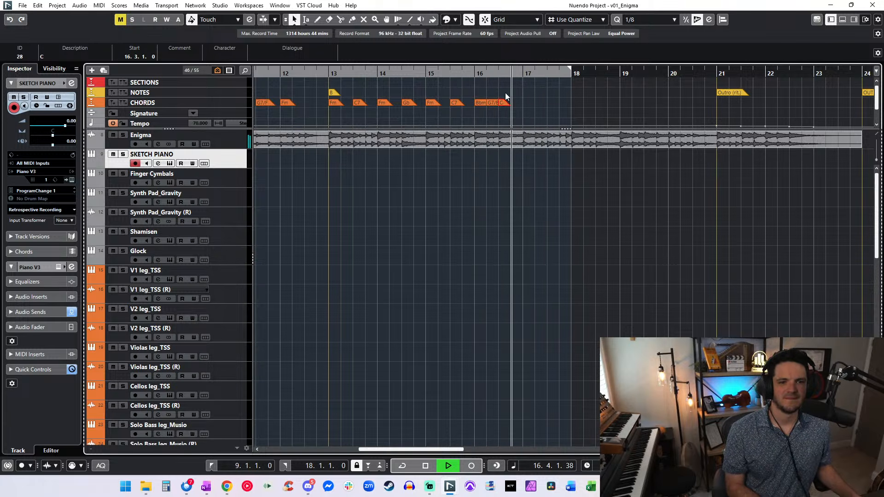
click(505, 94)
- Copy the five chord markers from the start of bar 13 through the start of bar 15 to bar 17 onward
drag(429, 116, 329, 102)
drag(337, 103, 528, 104)
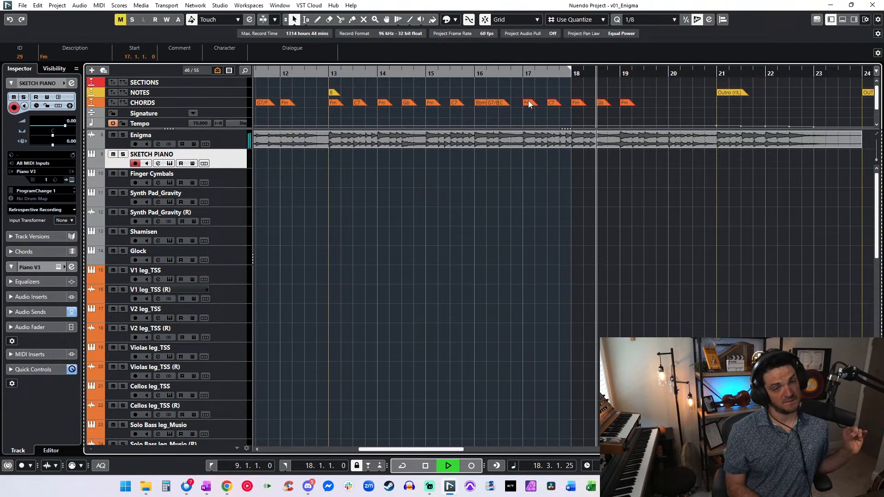
click(584, 97)
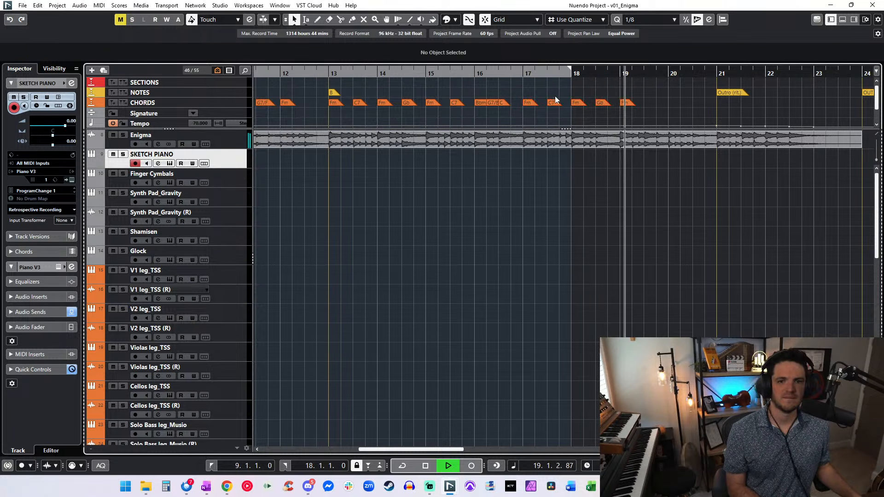
key(space)
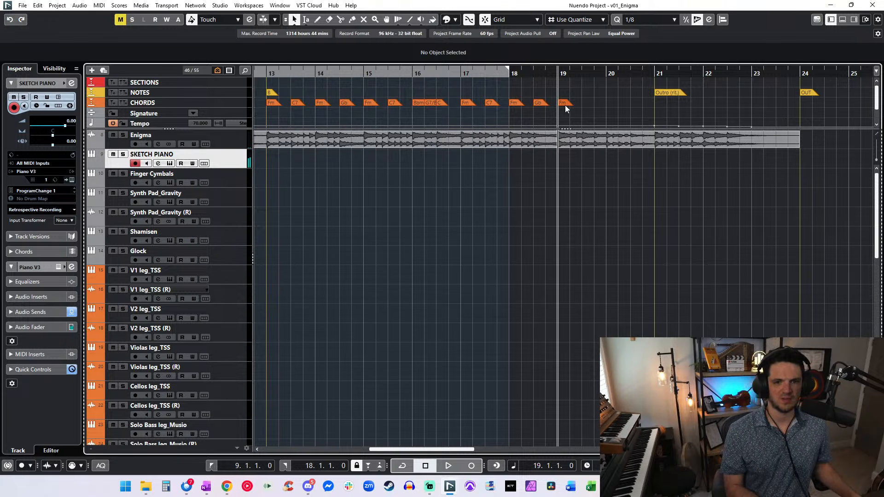
- Replay into bar 19 and rename the Fm chord marker at its start Bbm
key(space)
click(565, 105)
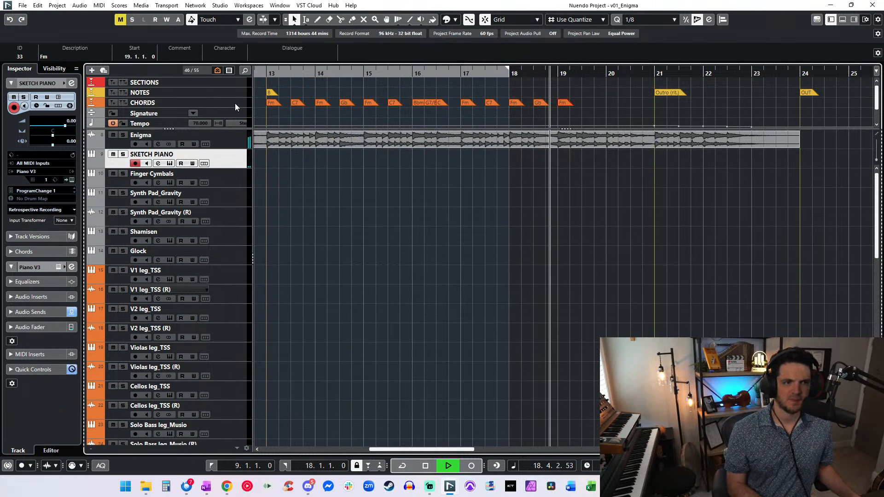
click(68, 56)
text(Bbm)
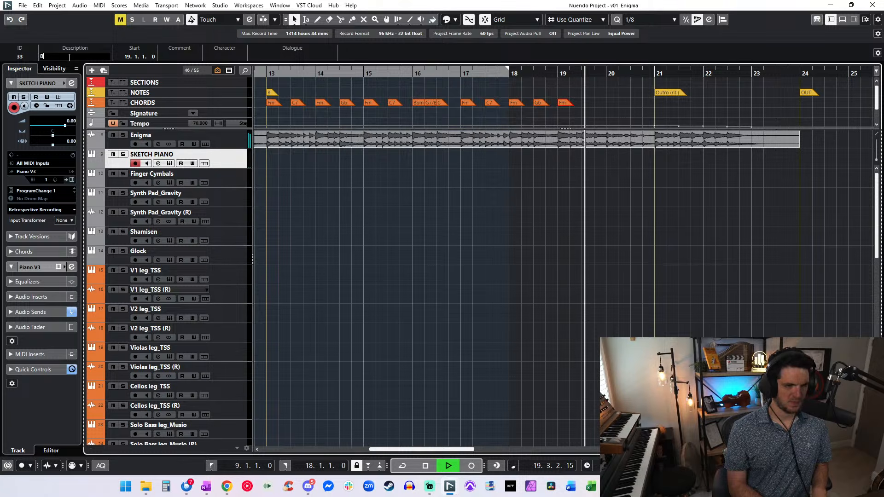
key(Return)
key(space)
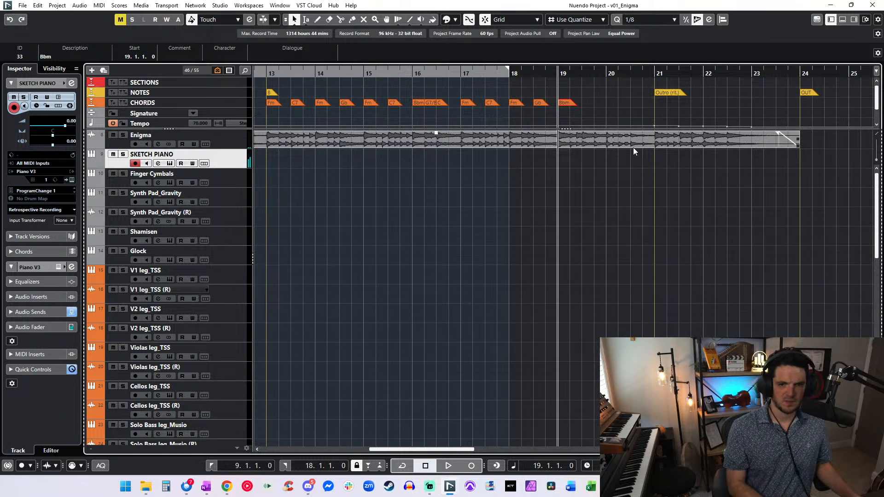
- Add a chord marker named C on beat 3 of bar 19 and play the bar to check it
click(583, 102)
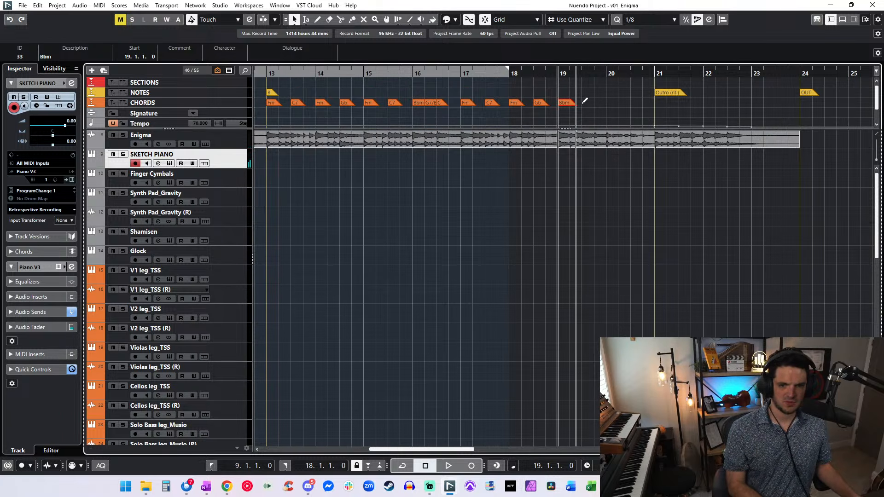
click(74, 50)
text(C)
key(Return)
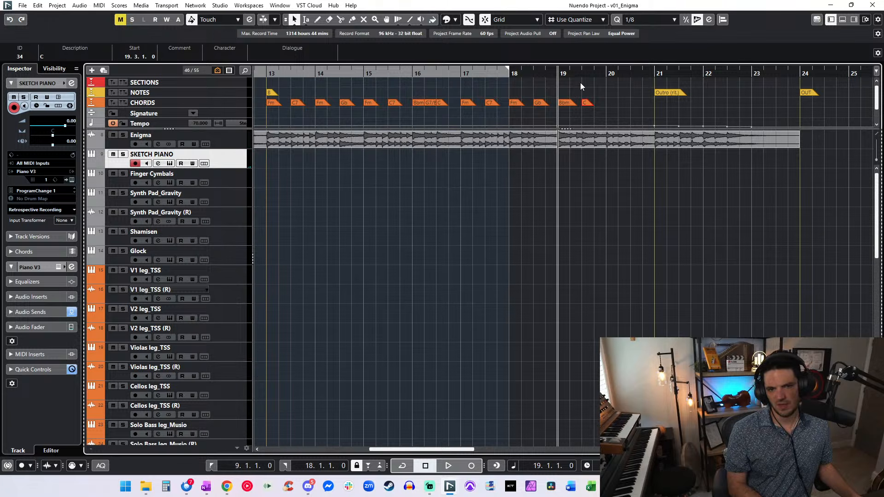
click(587, 108)
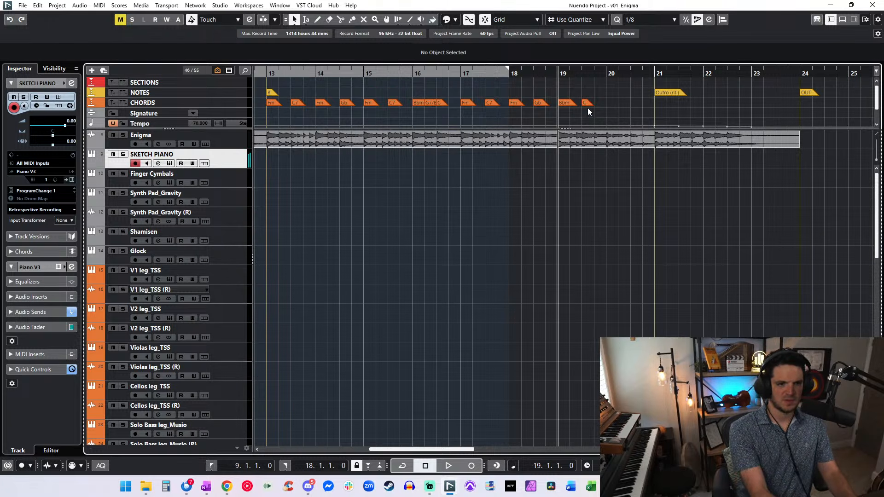
key(space)
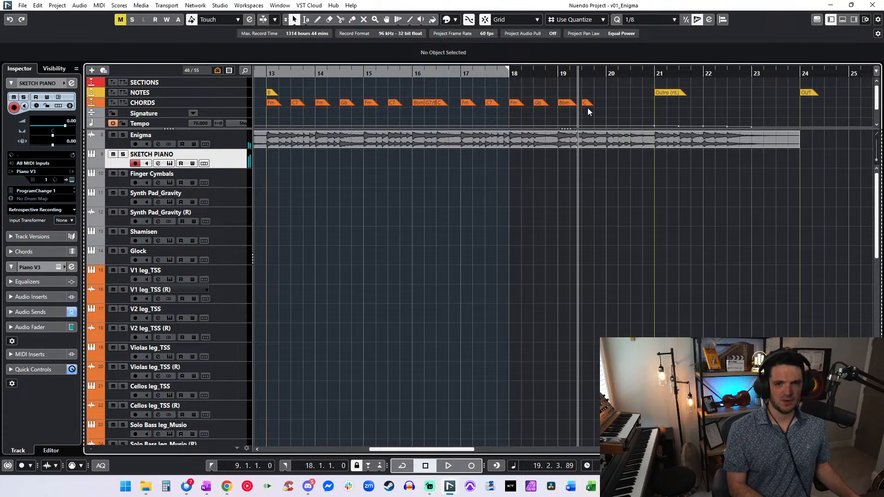
- Rename the chord marker on beat 3 of bar 19 Cm, and copy it to bar 20 as Db
click(587, 105)
click(72, 55)
text(c)
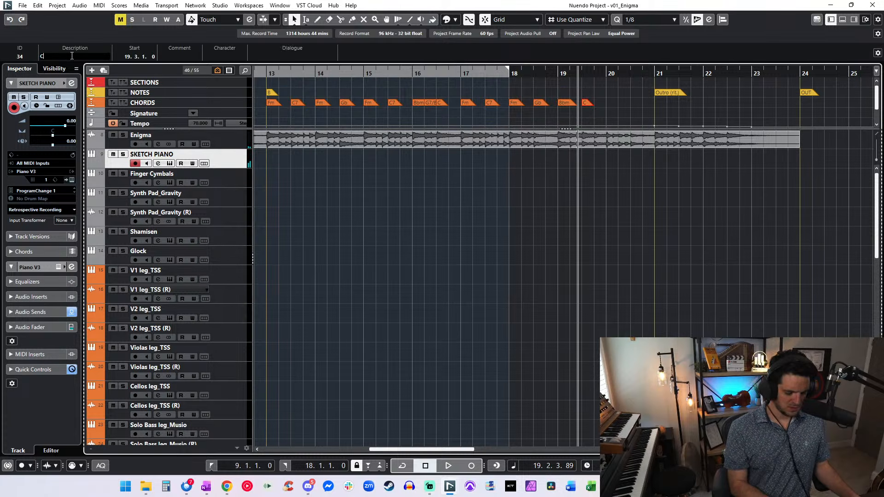
text(m)
key(Return)
drag(591, 103, 614, 107)
click(85, 61)
text(Db)
key(Return)
- Replay bar 19 and move the Cm and Db chord markers to its beats 2 and 3
key(space)
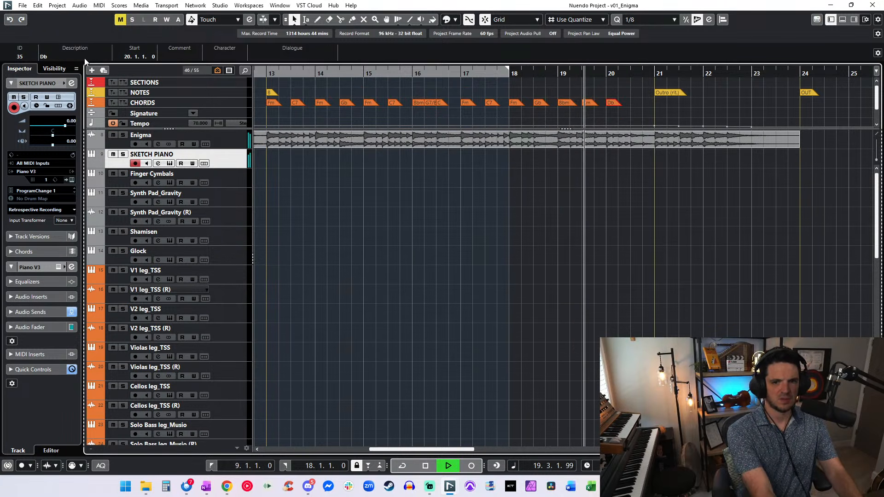
key(space)
click(587, 104)
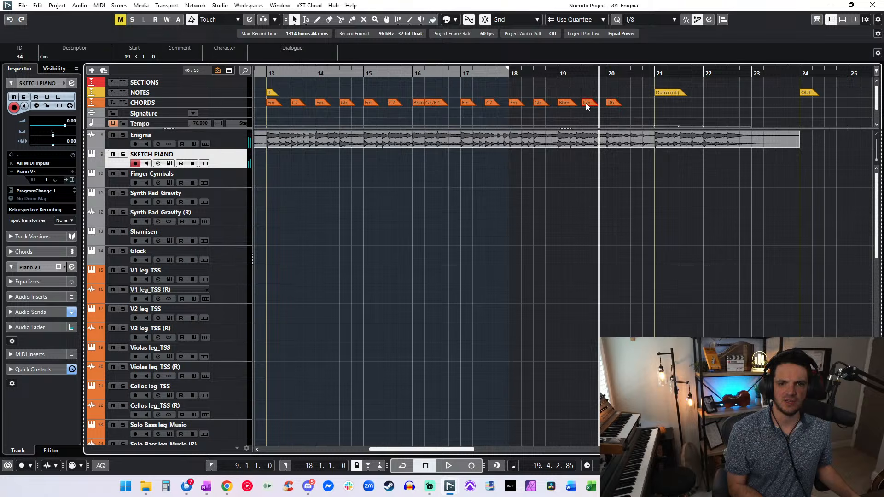
mouse_move(588, 104)
mouse_down()
mouse_move(581, 104)
mouse_move(591, 105)
mouse_up()
key(space)
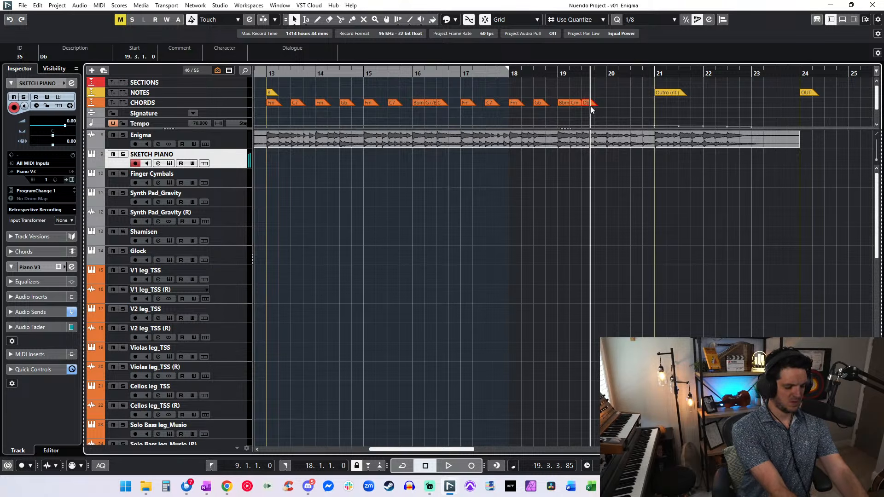
- Listen to bar 19 again and rename the Db chord marker on beat 3 Bbm/Db
key(space)
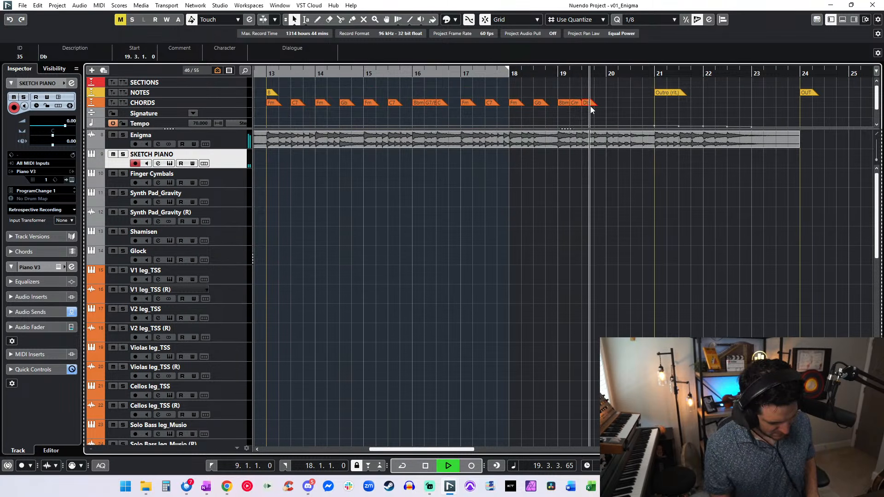
key(space)
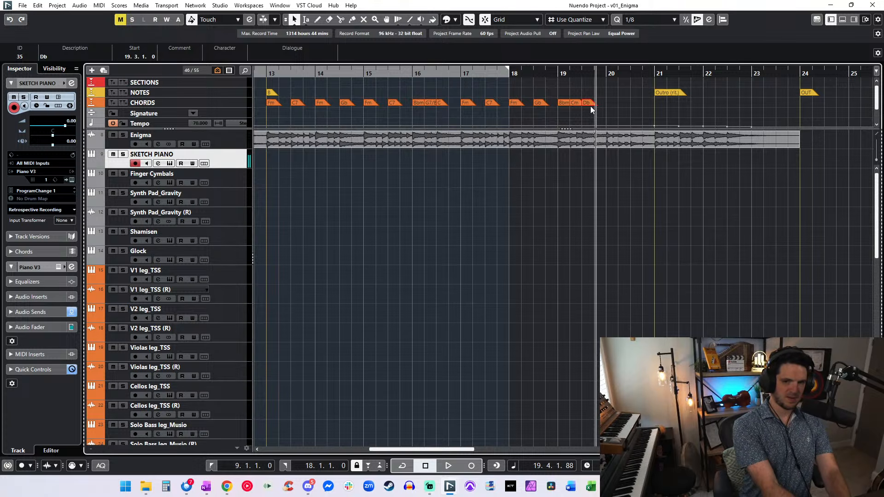
double_click(82, 59)
text(Bbm/D)
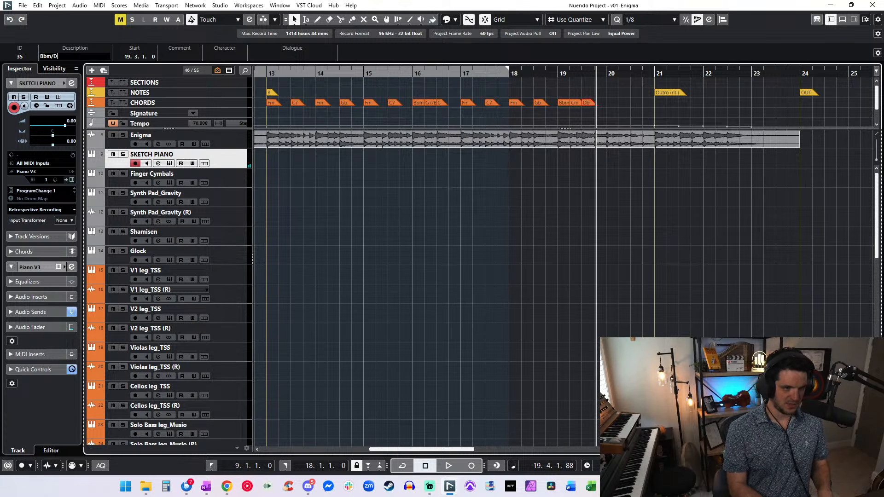
key(Return)
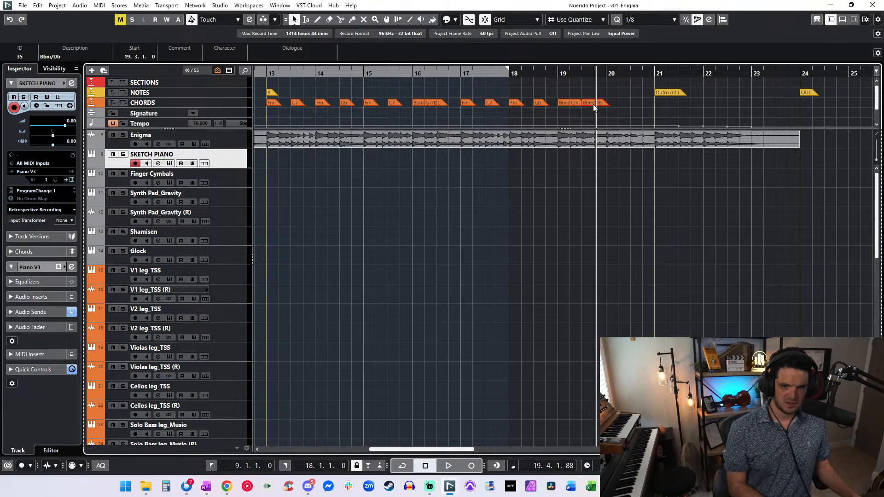
drag(576, 107, 603, 104)
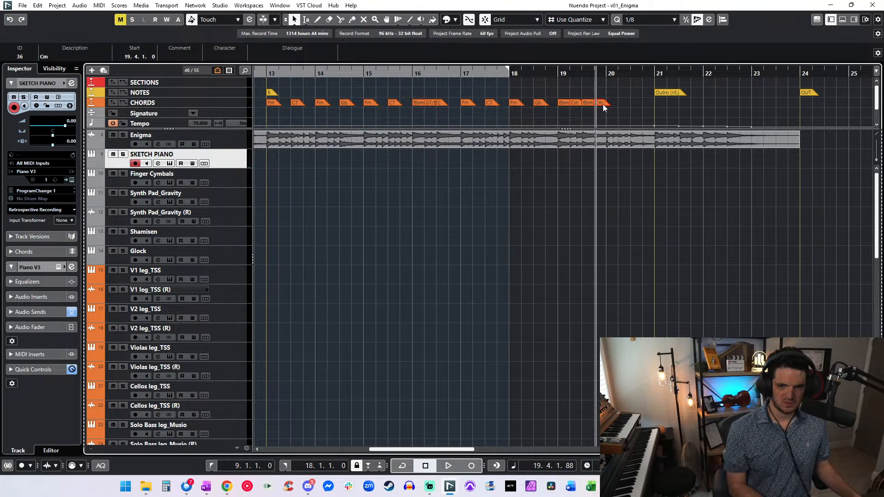
click(59, 58)
text(C)
key(Return)
key(ctrl+KP_Subtract)
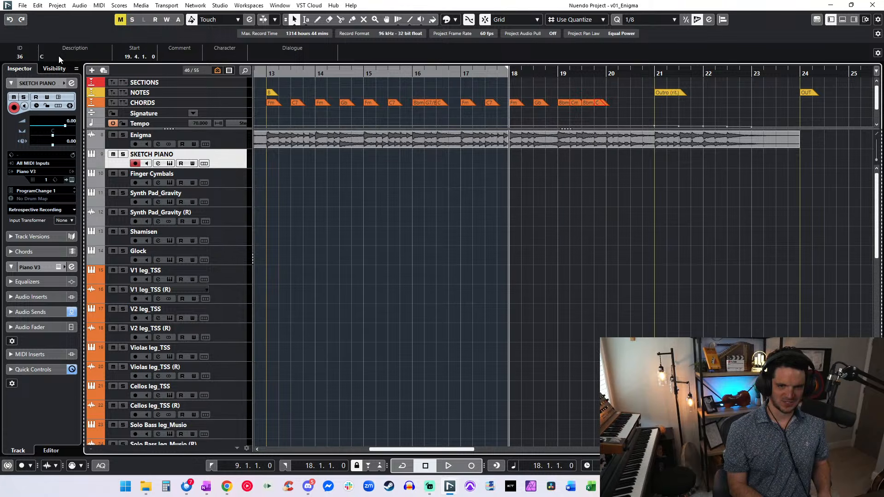
key(ctrl+KP_Add)
key(space)
click(606, 107)
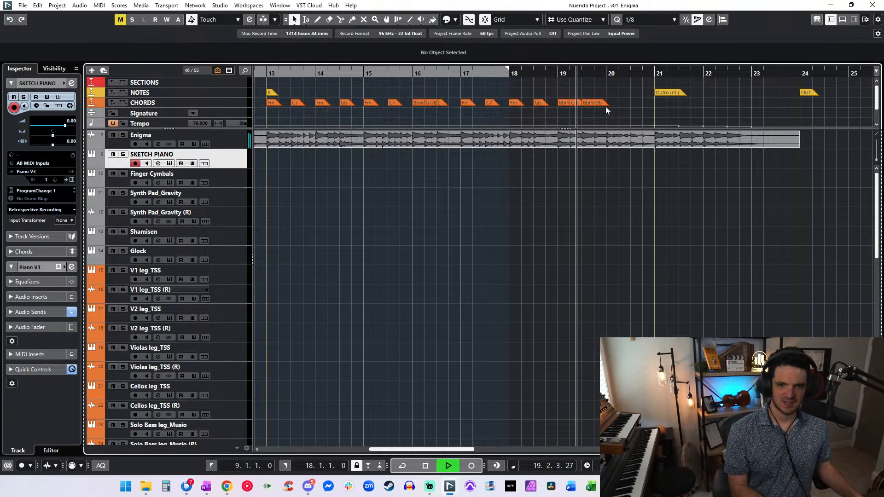
- Copy the Cm chord marker to beat 4 of bar 19 and rename the copy C
click(602, 104)
key(space)
drag(575, 104, 599, 105)
click(66, 58)
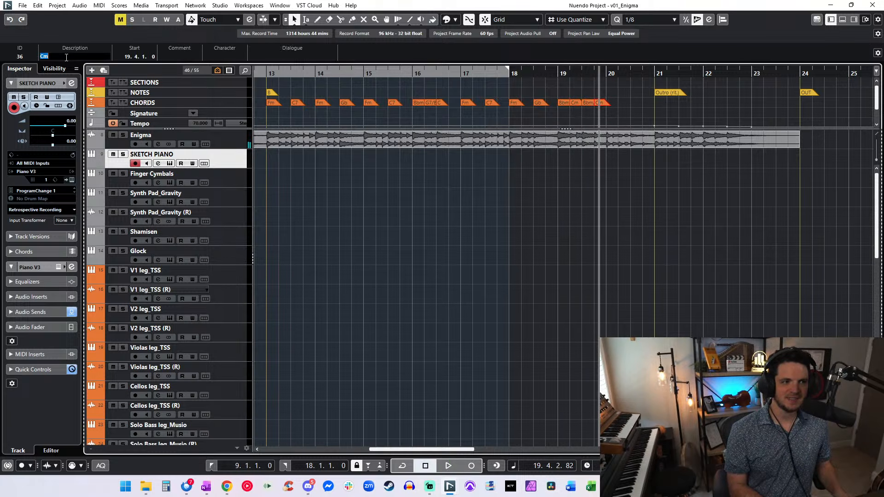
text(C)
key(Return)
- Replay bar 19 repeatedly up to beat 3 to check its chord markers by ear
key(ctrl+KP_Subtract)
key(space)
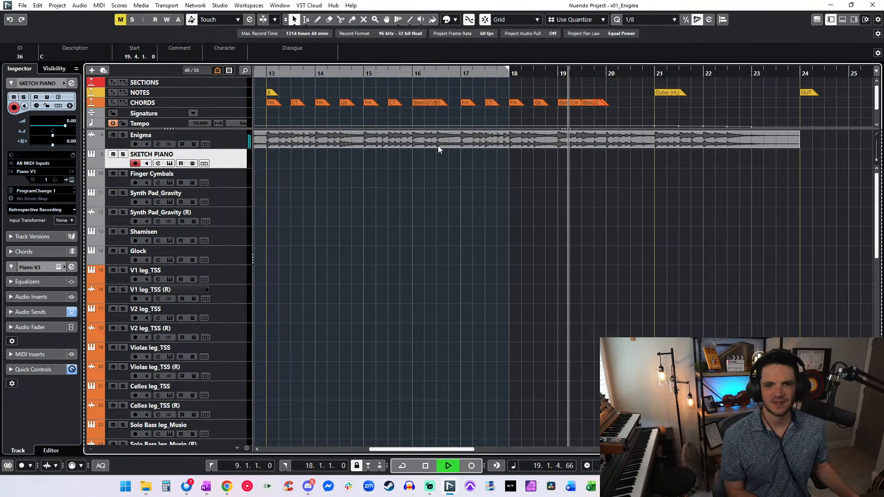
key(space)
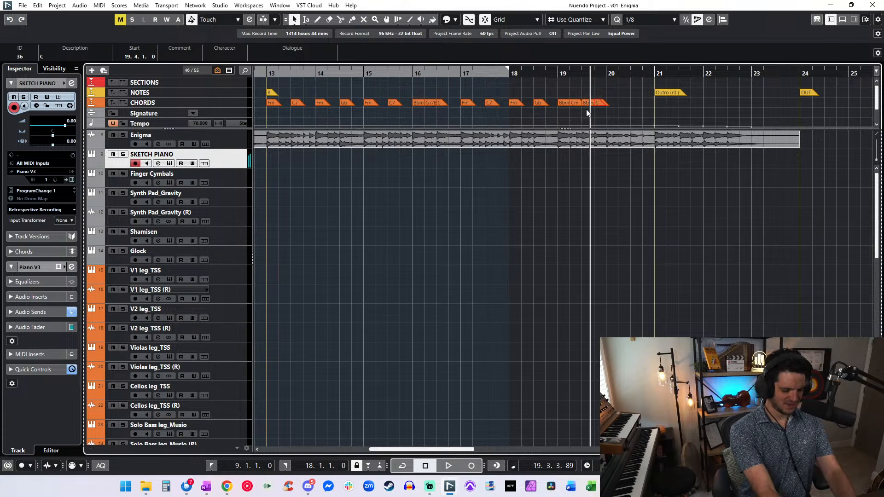
key(KP_0)
key(space)
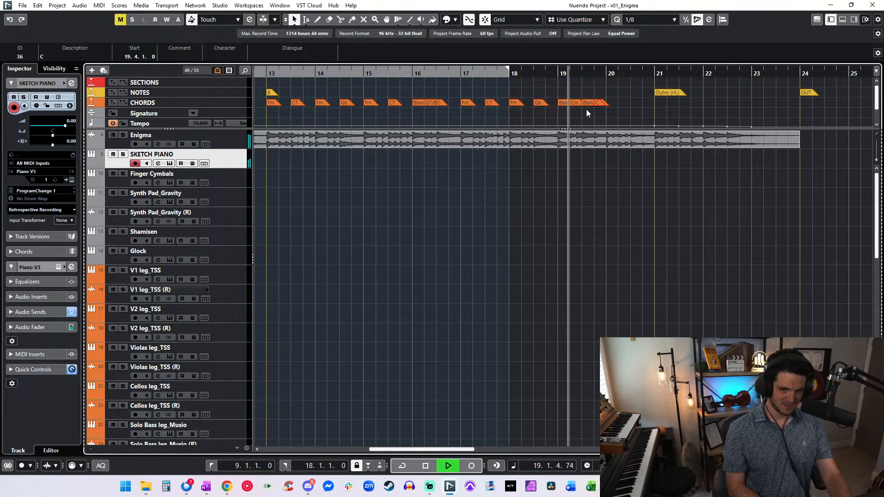
key(space)
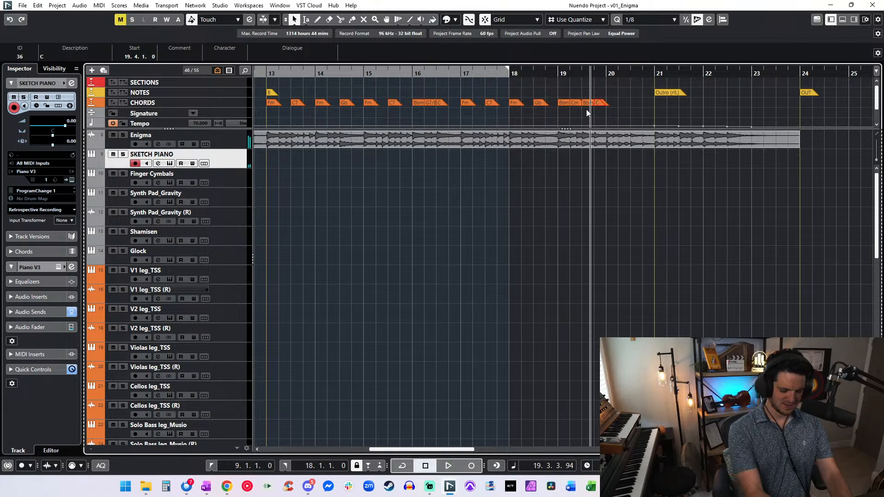
key(space)
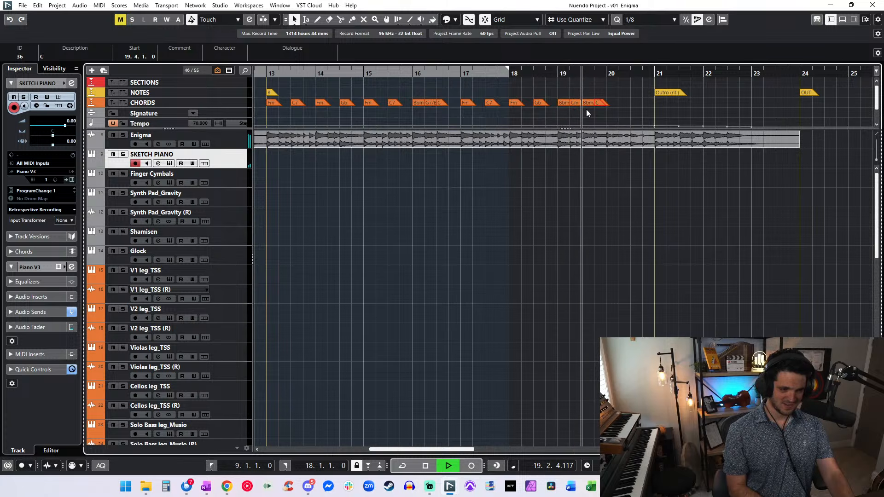
key(space)
key(space)
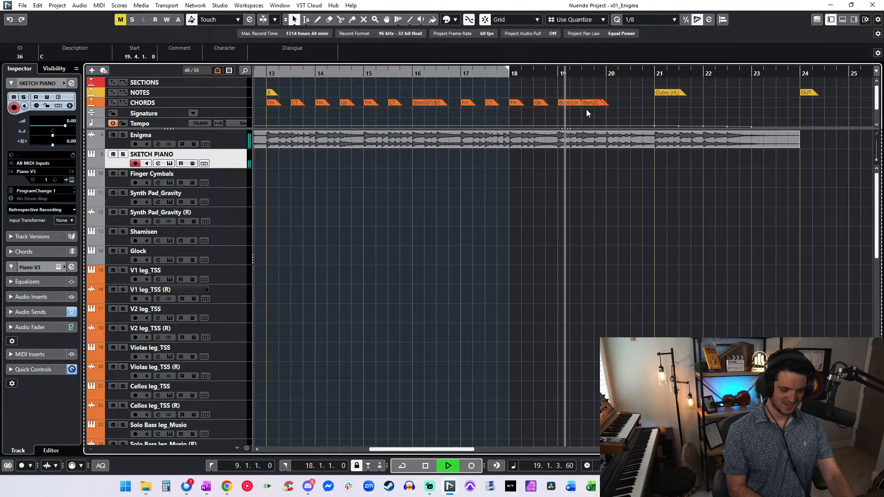
key(space)
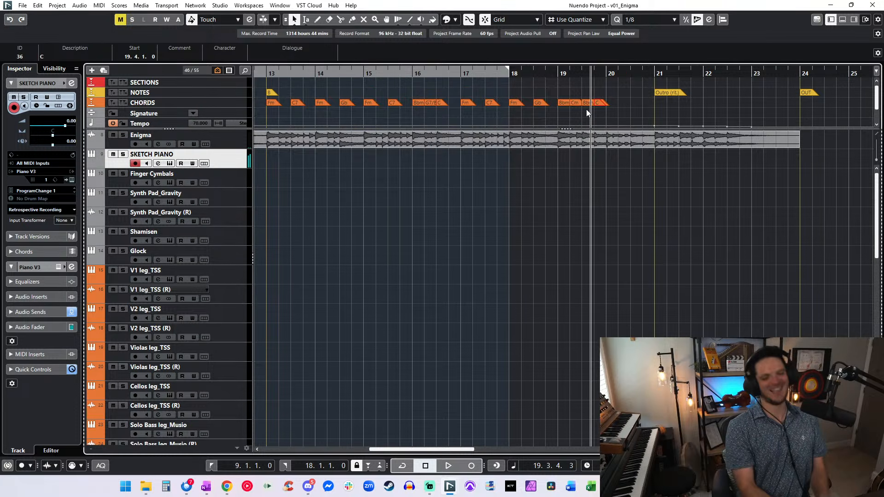
key(KP_Subtract)
key(space)
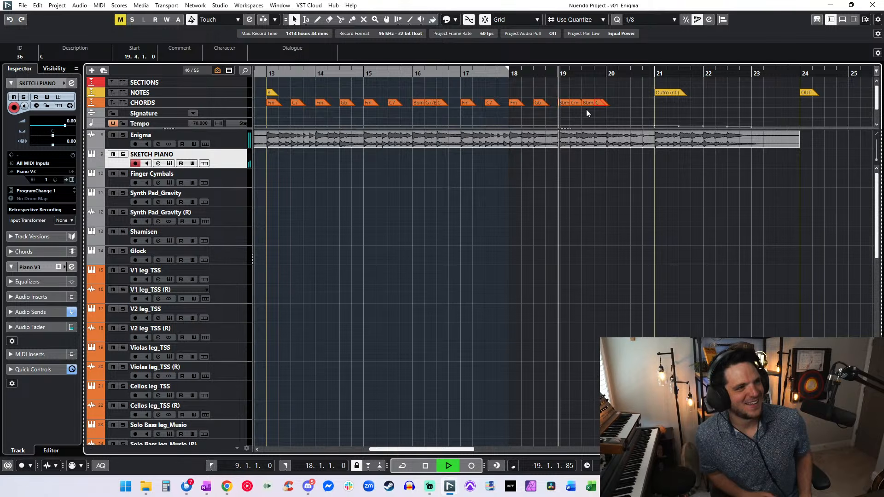
key(space)
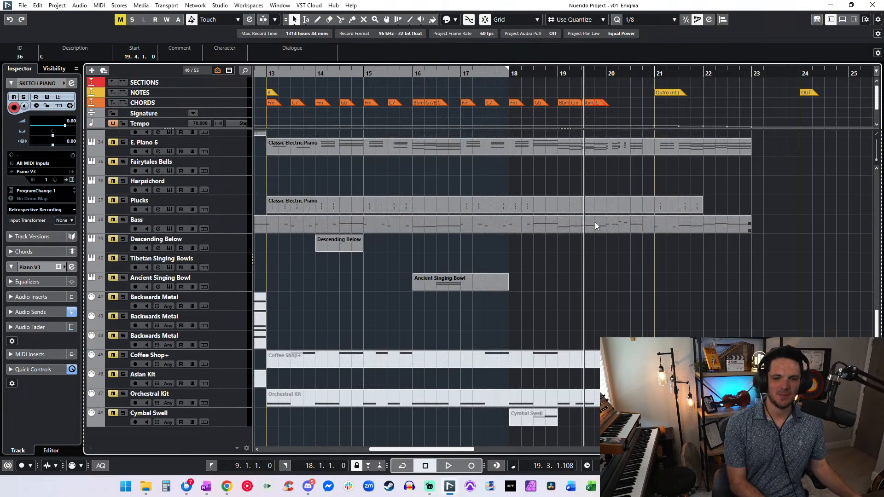
- Replay bar 19, select the E. Piano 1 and E. Piano 6 clips and open them together in the note editor
key(KP_Subtract)
key(space)
key(space)
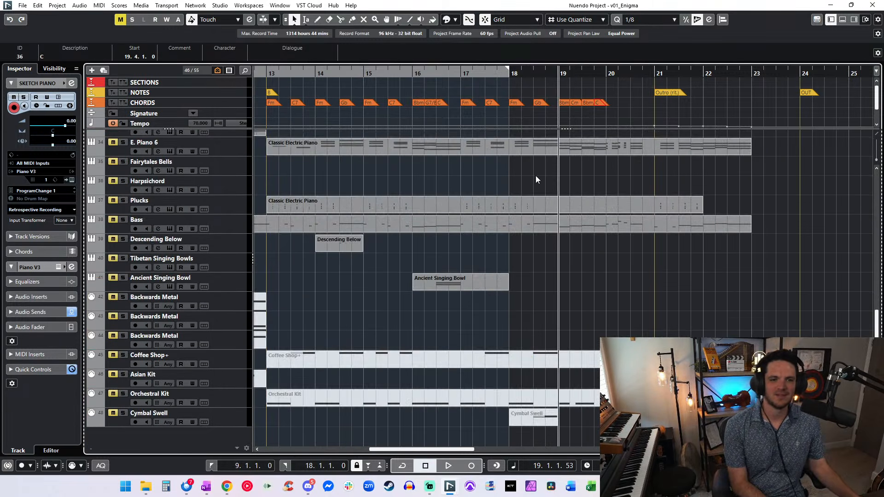
scroll(535, 176, up, 3)
scroll(412, 164, up, 5)
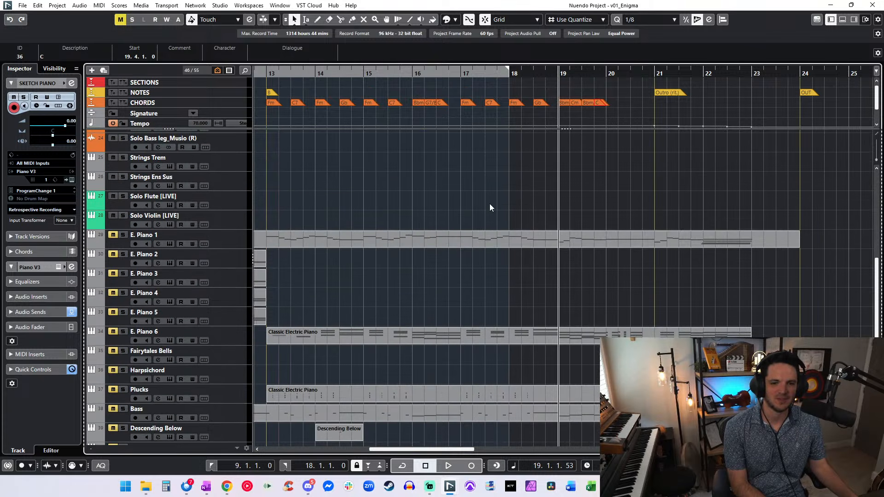
scroll(490, 203, down, 3)
click(579, 175)
shift+click(596, 269)
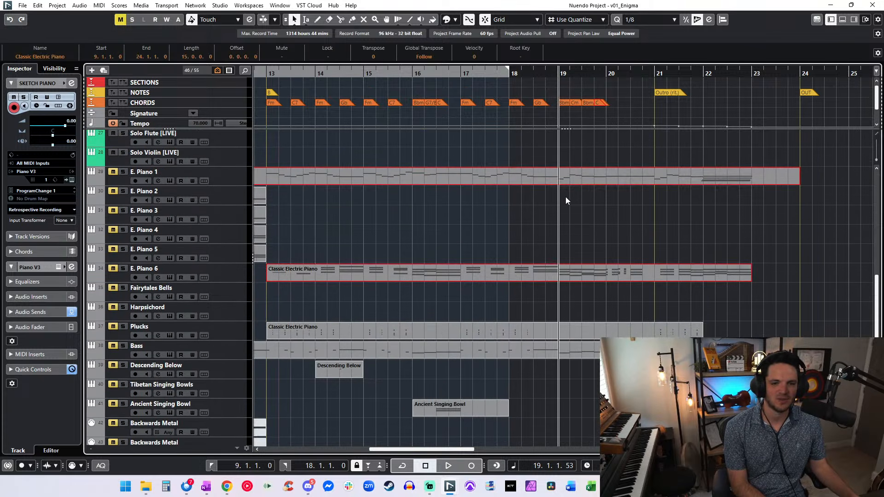
double_click(568, 182)
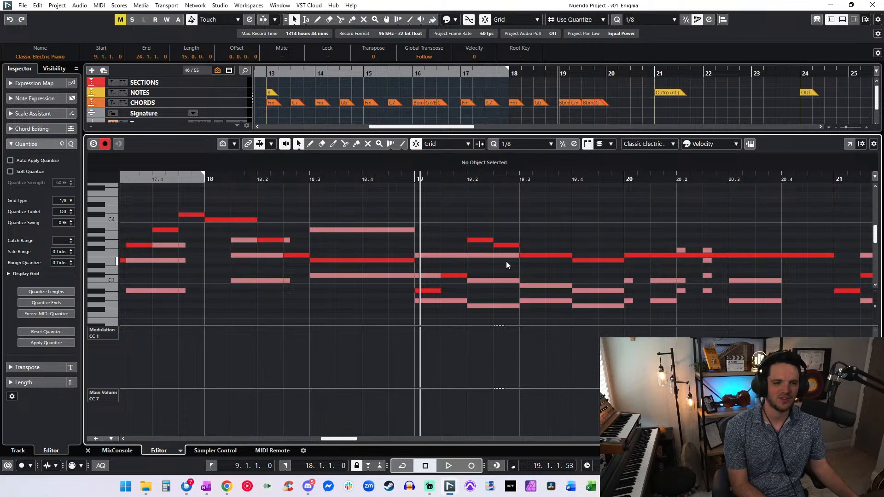
- Close the note editor and move both selected clips up one track, onto Solo Violin and E. Piano 5
key(space)
key(ctrl+e)
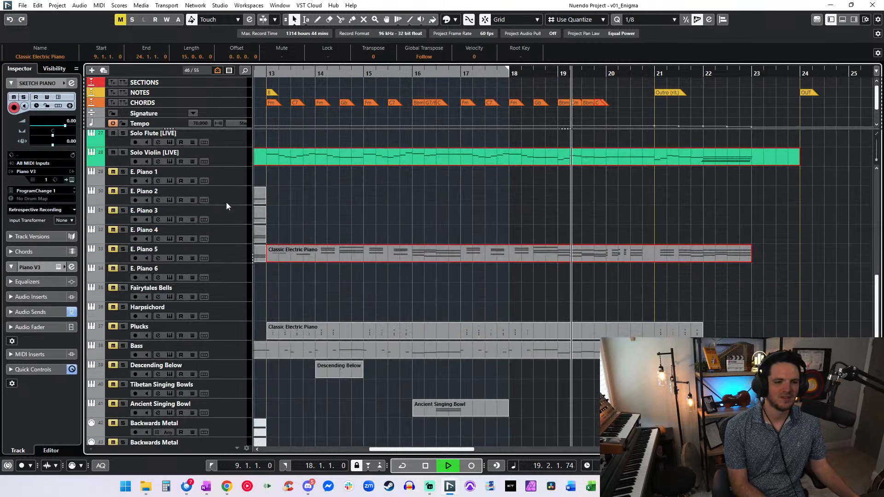
key(space)
scroll(280, 219, up, 19)
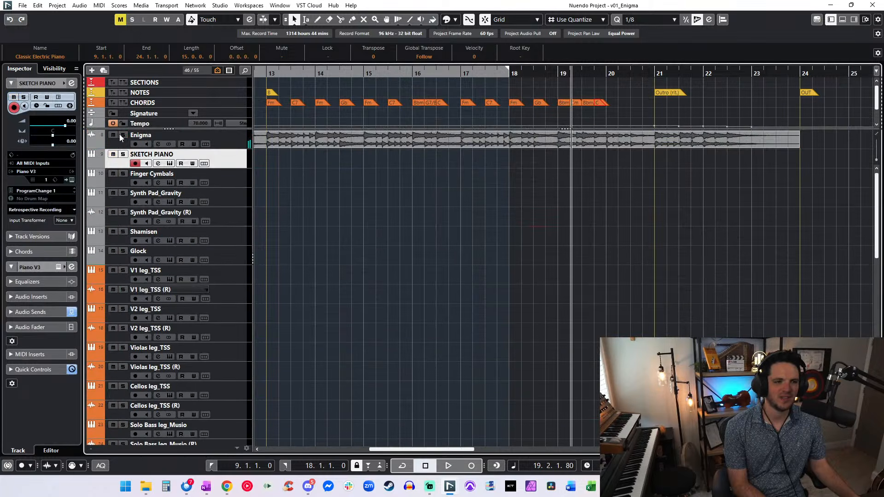
scroll(322, 176, down, 20)
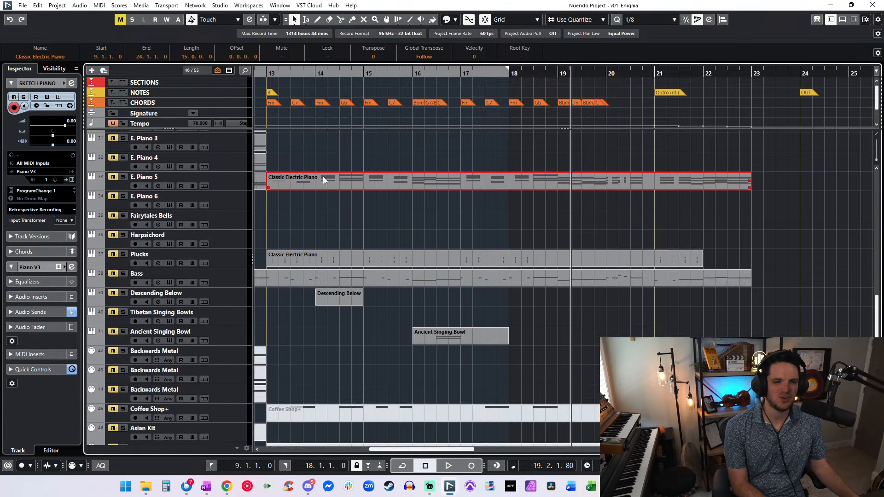
- Play the B section from just before bar 13 to hear the moved Solo Violin and E. Piano 5 clips
click(596, 223)
scroll(554, 168, up, 7)
drag(554, 168, 568, 318)
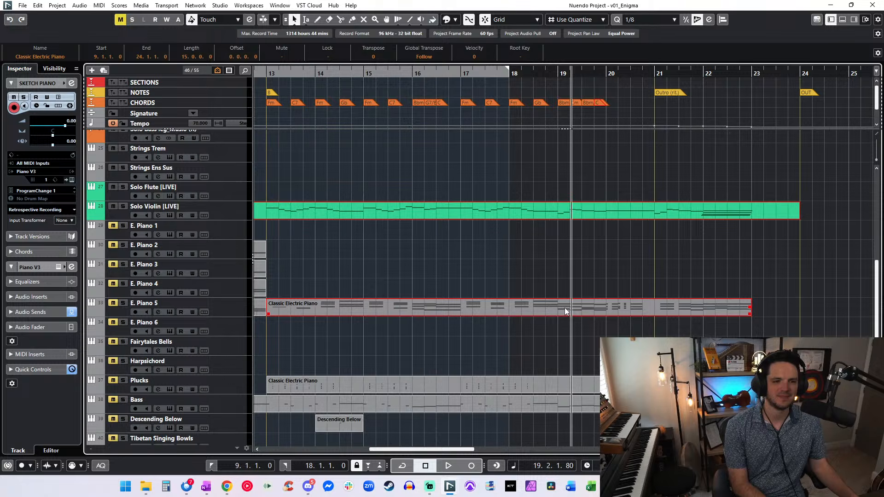
scroll(565, 307, left, 4)
scroll(565, 307, right, 4)
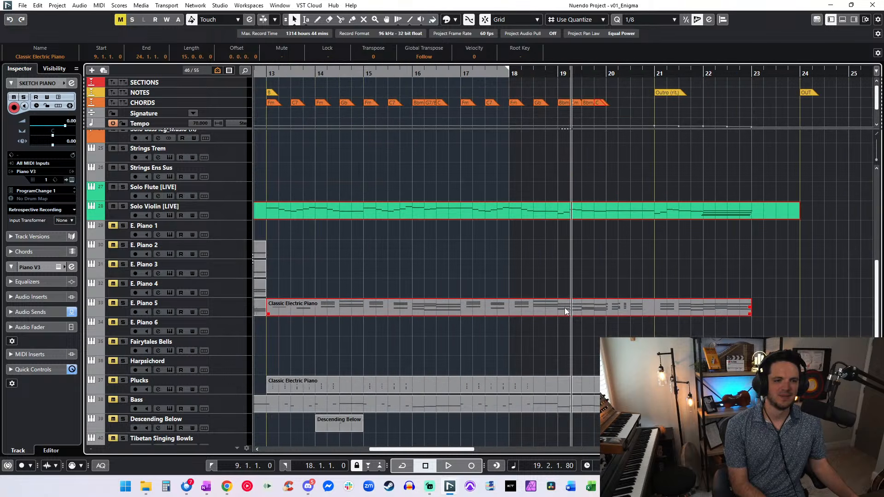
click(328, 199)
scroll(328, 198, left, 6)
click(446, 74)
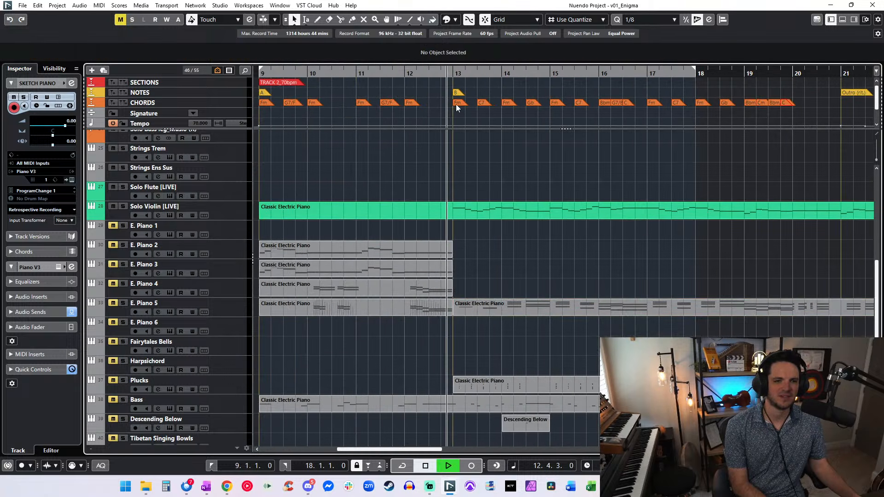
key(space)
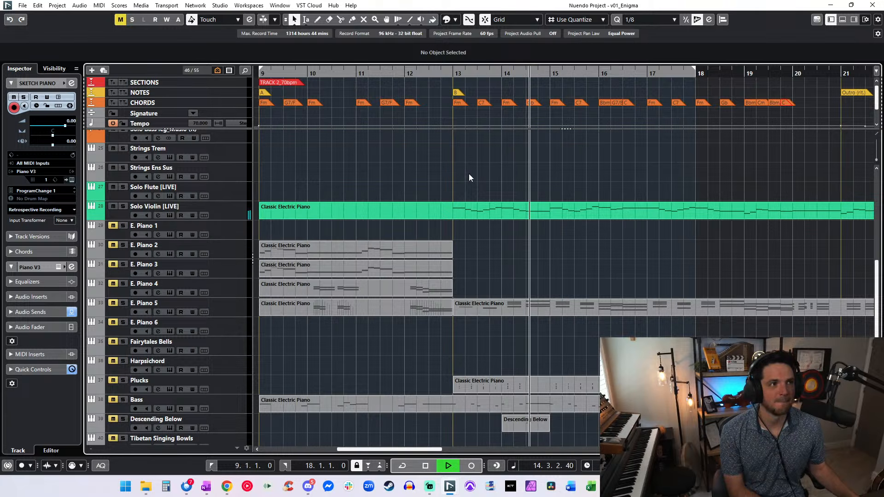
- Select the long Solo Violin clip and the B-section E. Piano 5 clip, and solo both of their tracks
scroll(492, 192, right, 2)
drag(491, 195, 483, 304)
click(123, 303)
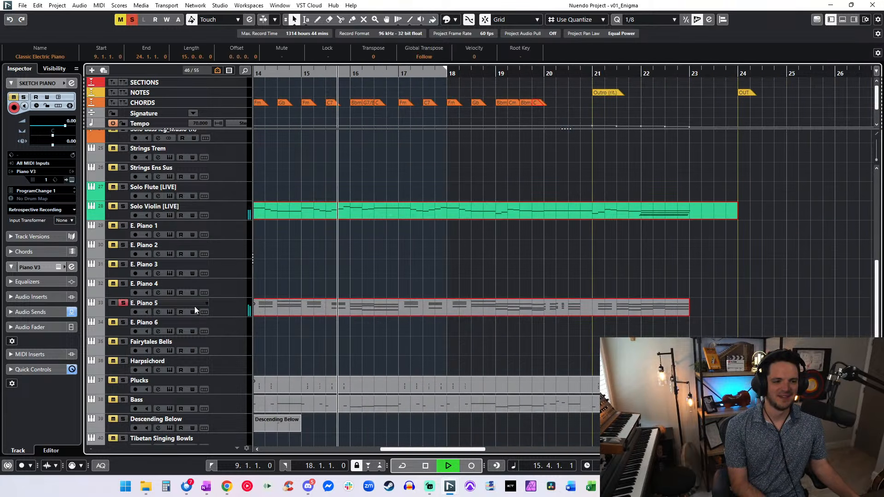
click(123, 206)
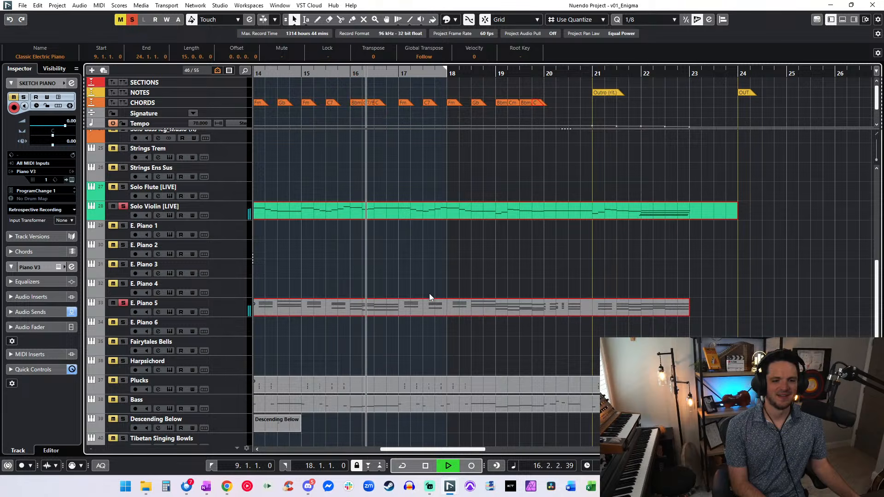
- Open both clips in the note editor and audition each note of the chord on beat 3 of bar 18
double_click(407, 306)
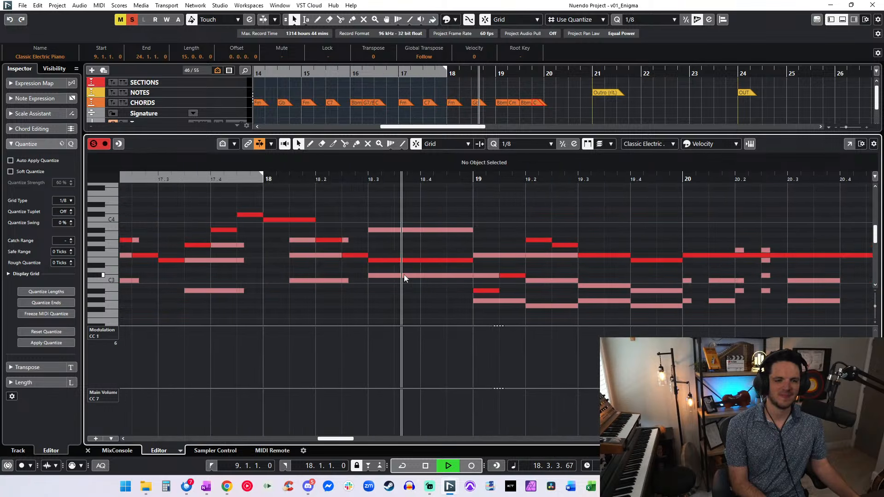
click(338, 260)
key(space)
click(335, 268)
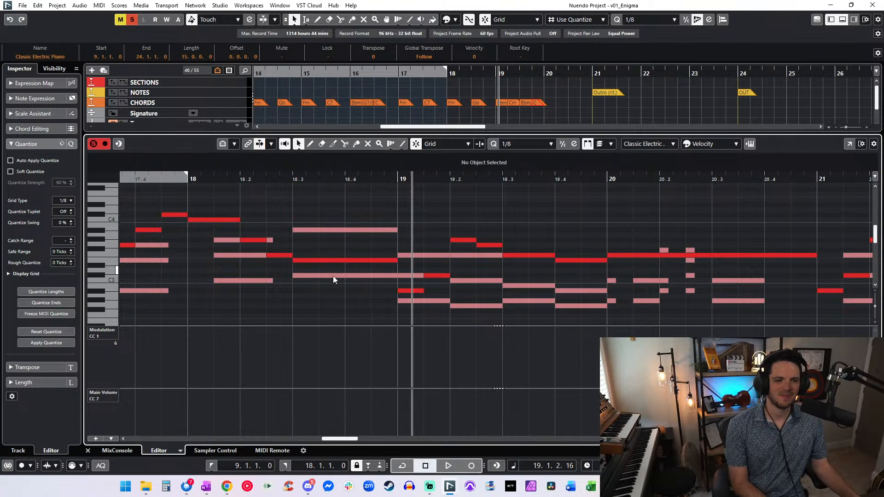
click(334, 276)
click(330, 253)
click(330, 260)
click(331, 245)
click(331, 230)
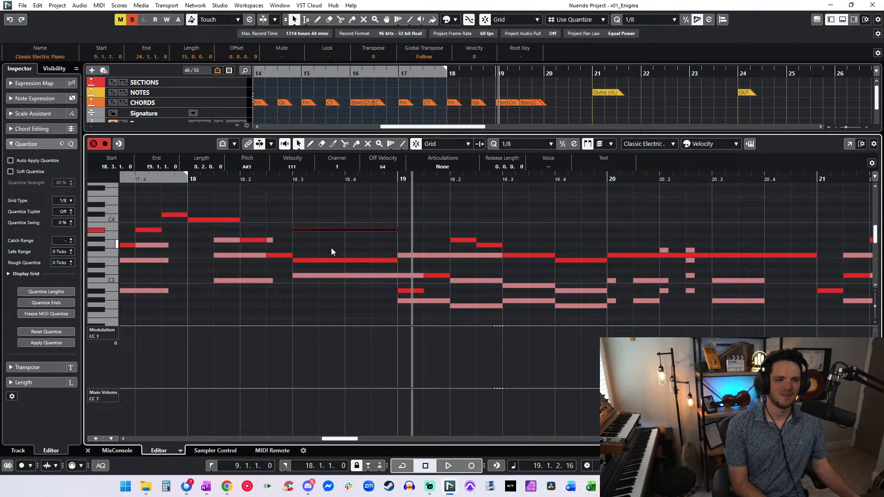
- Return to the start of the B section and replay bar 13 while following its notes in the note editor
key(KP_Subtract)
key(KP_Subtract)
key(Return)
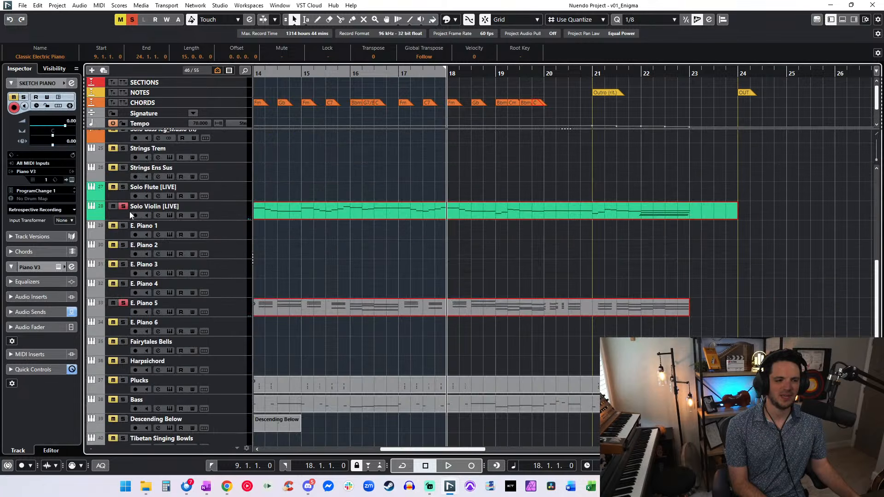
key(KP_Subtract)
key(KP_Subtract)
key(KP_Subtract)
key(space)
scroll(396, 204, left, 2)
key(KP_Subtract)
key(KP_Subtract)
key(KP_Subtract)
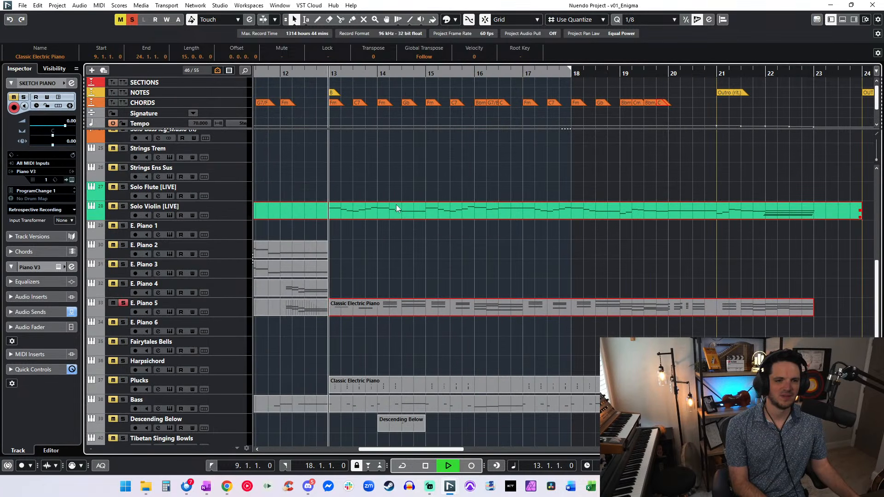
double_click(366, 310)
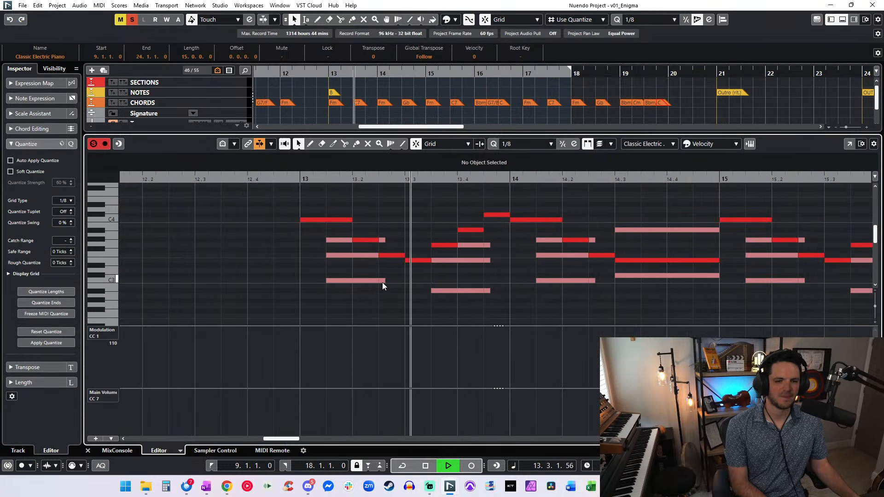
key(space)
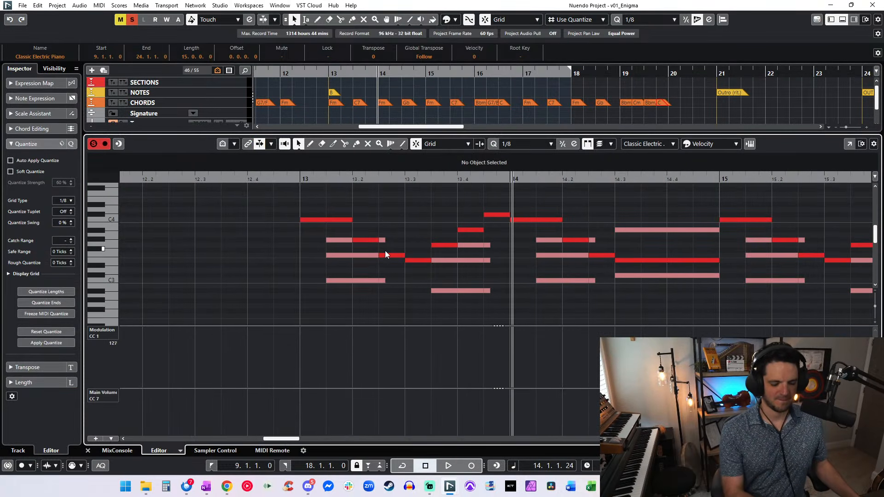
- Select the E. Piano 5 track and turn on its monitoring for playing along from the keyboard
key(Return)
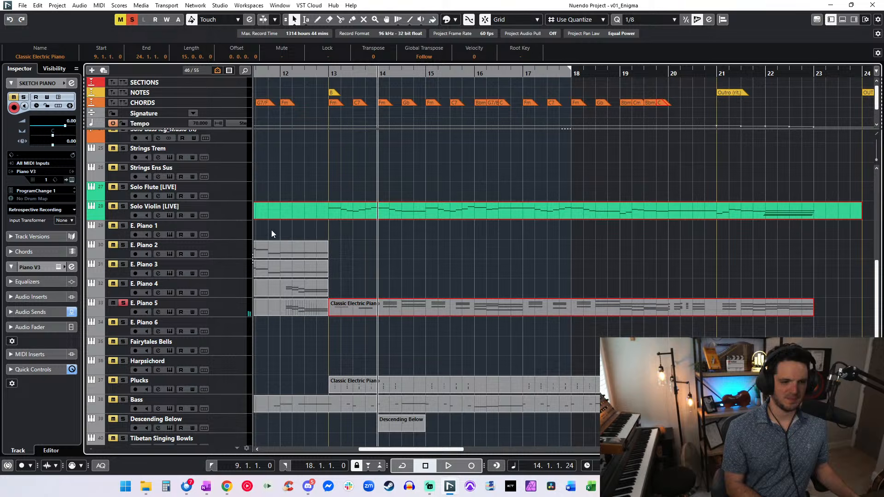
click(214, 299)
double_click(350, 303)
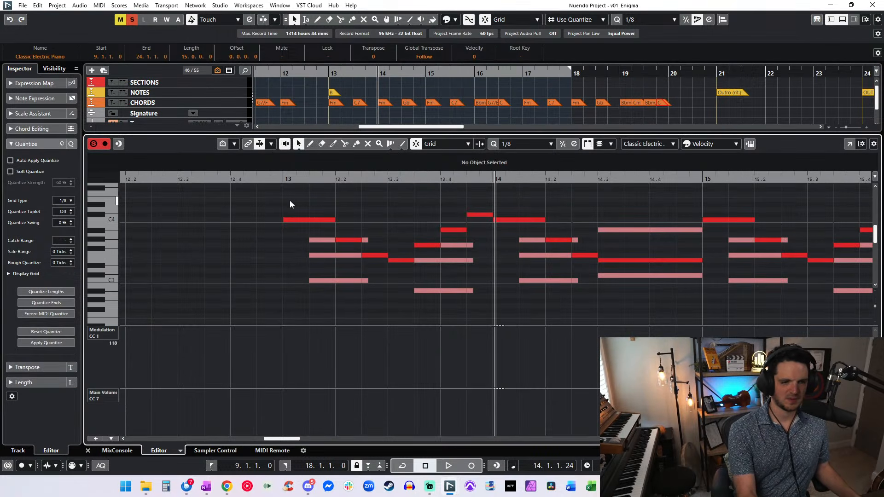
key(Return)
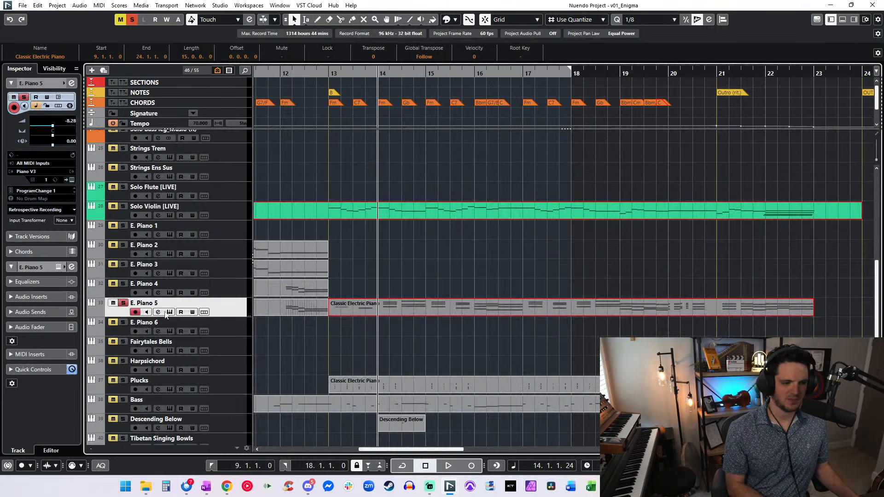
click(146, 313)
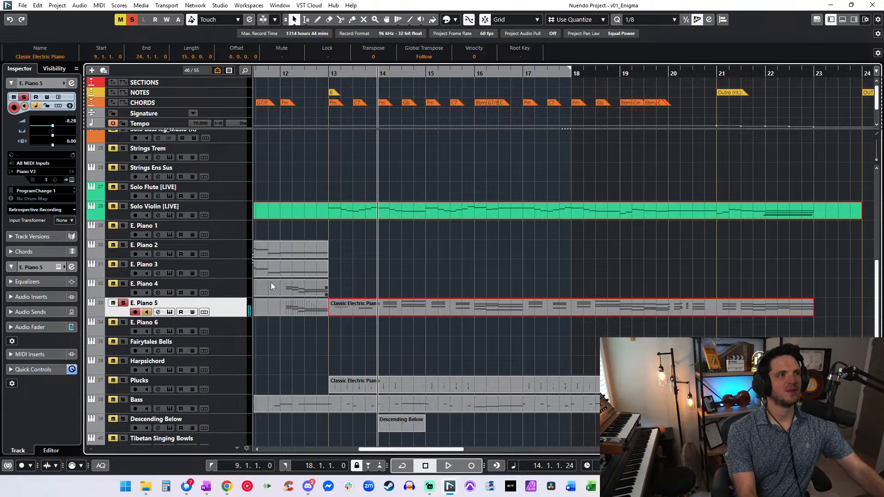
- Play from bar 13 to beat 3 of bar 14 with the violin and piano notes open in the note editor
key(KP_0)
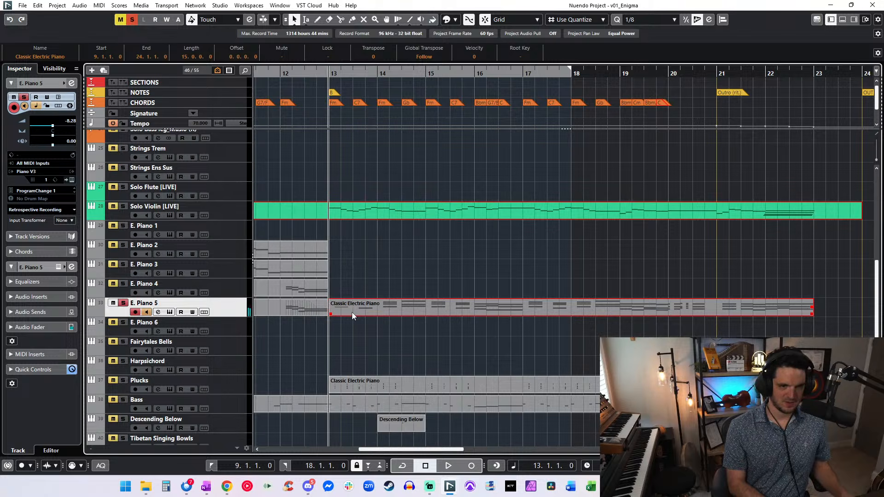
double_click(347, 303)
key(space)
scroll(339, 281, right, 3)
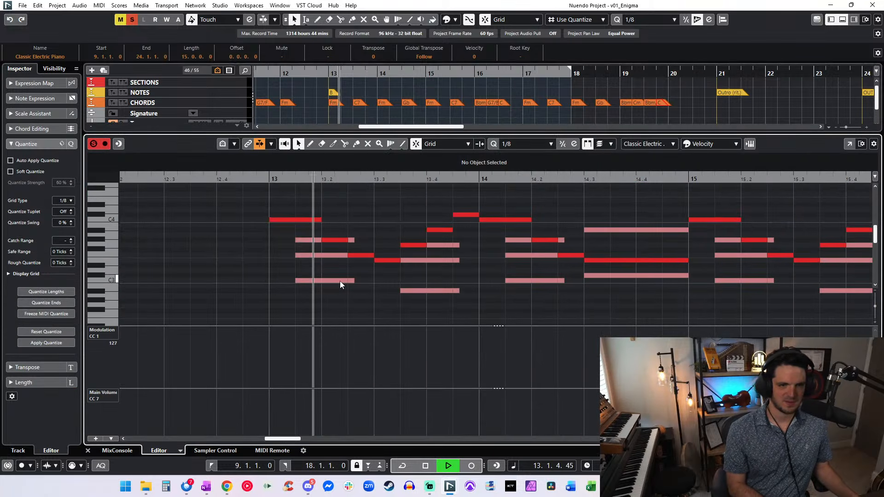
scroll(340, 281, right, 2)
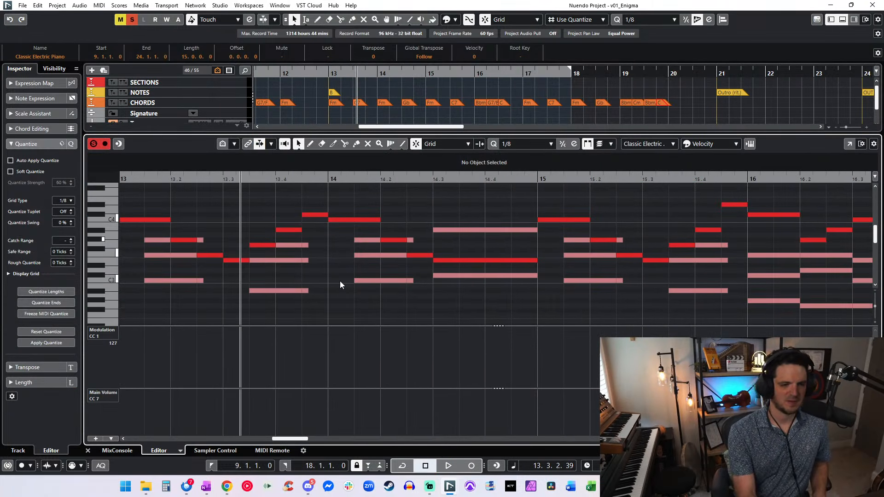
key(space)
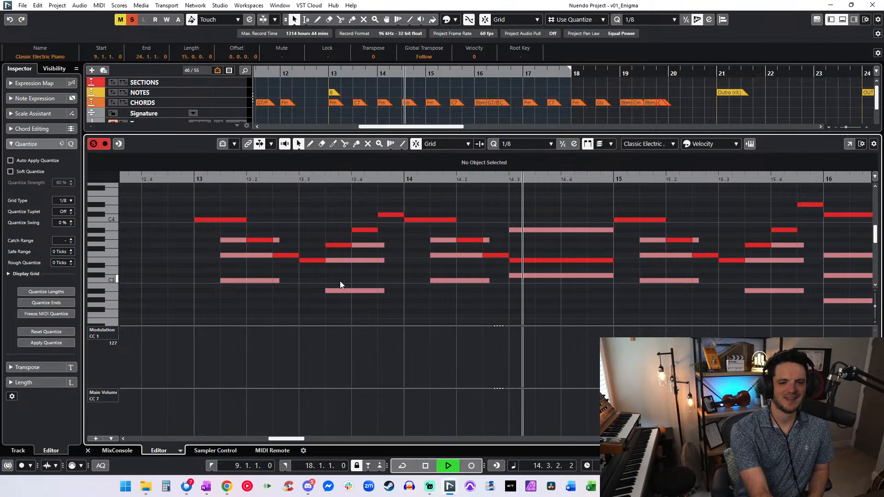
- Stop at beat 3 of bar 14 and audition the three notes of its chord one by one
key(space)
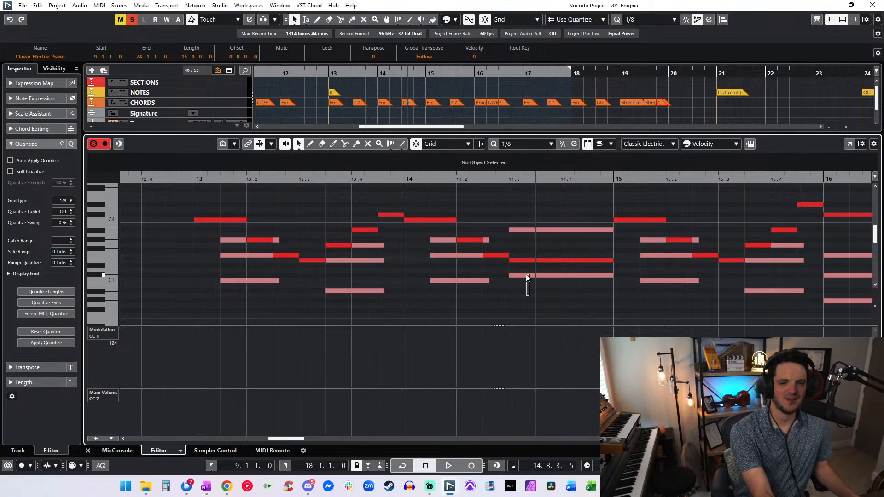
click(529, 275)
click(533, 261)
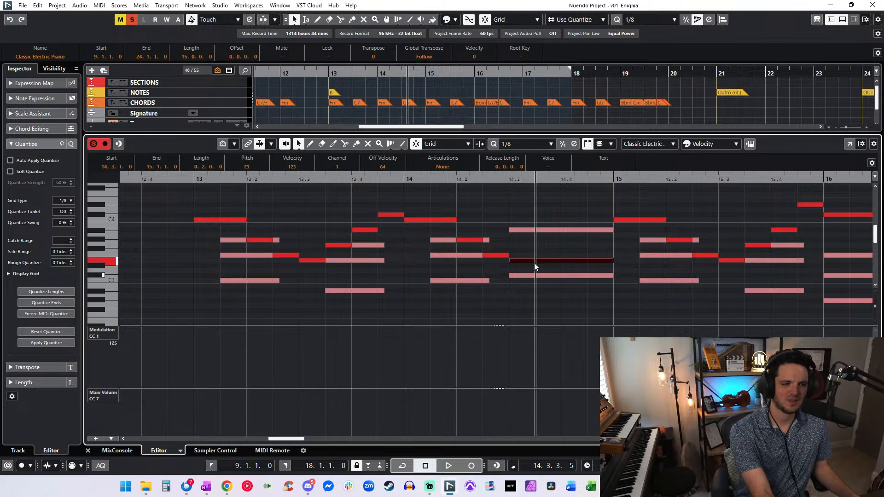
click(536, 230)
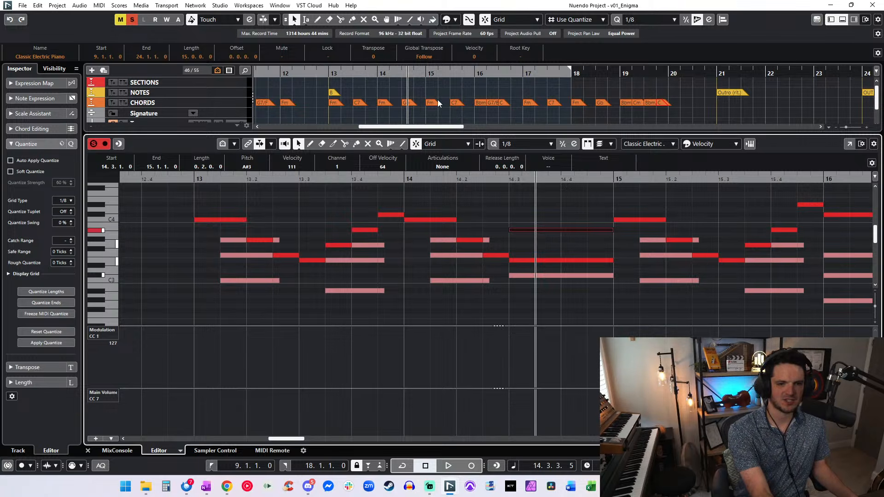
- Rename the Gb chord marker on beat 3 of bar 14 C#dim7 and resume playback from there
click(407, 103)
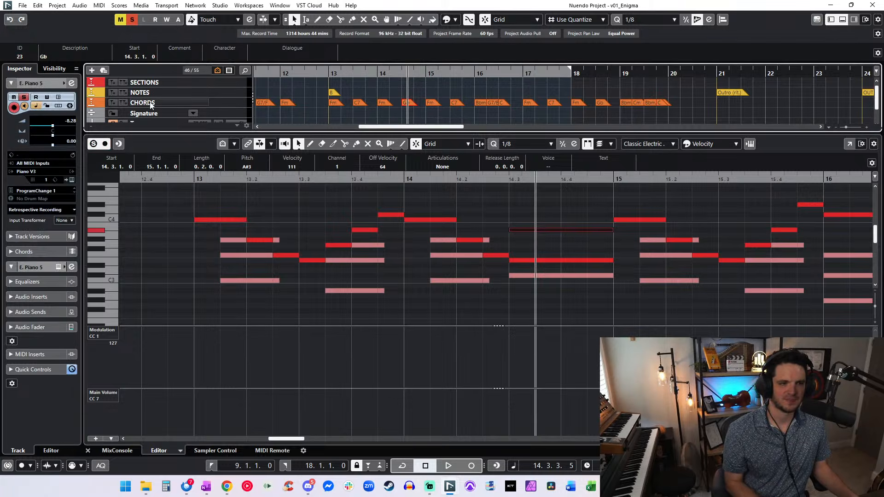
click(81, 60)
text(C#d)
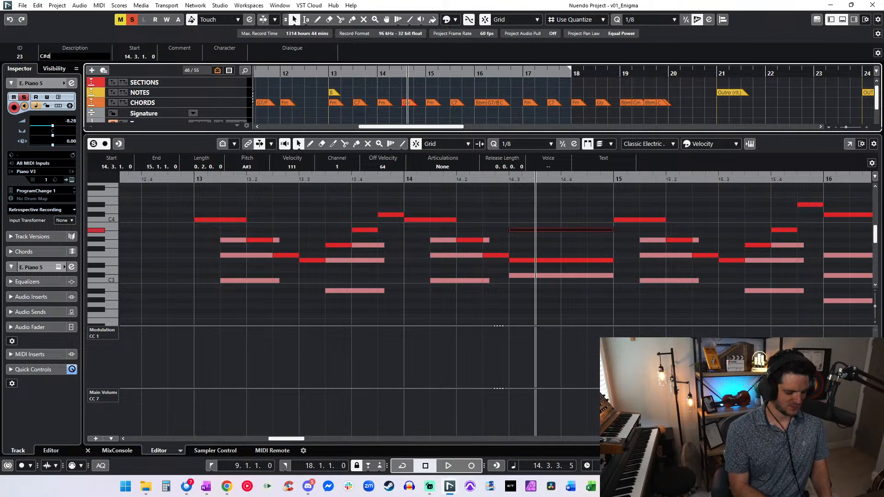
text(im7)
key(Return)
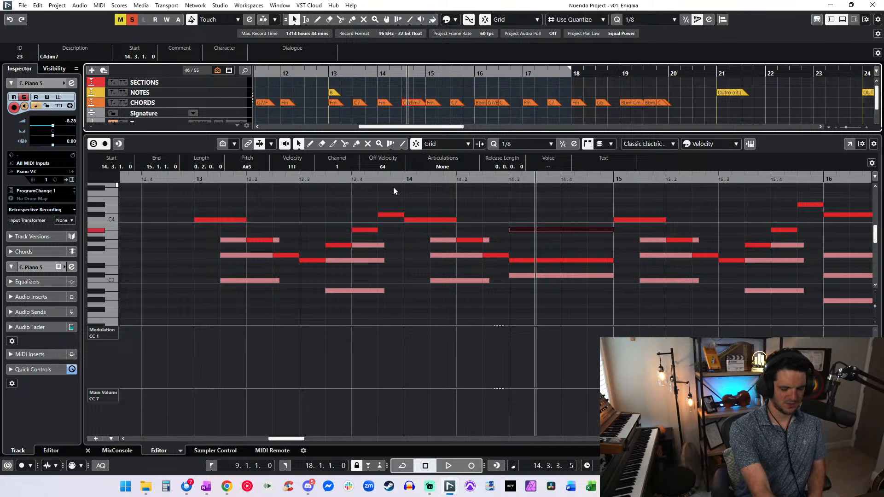
key(space)
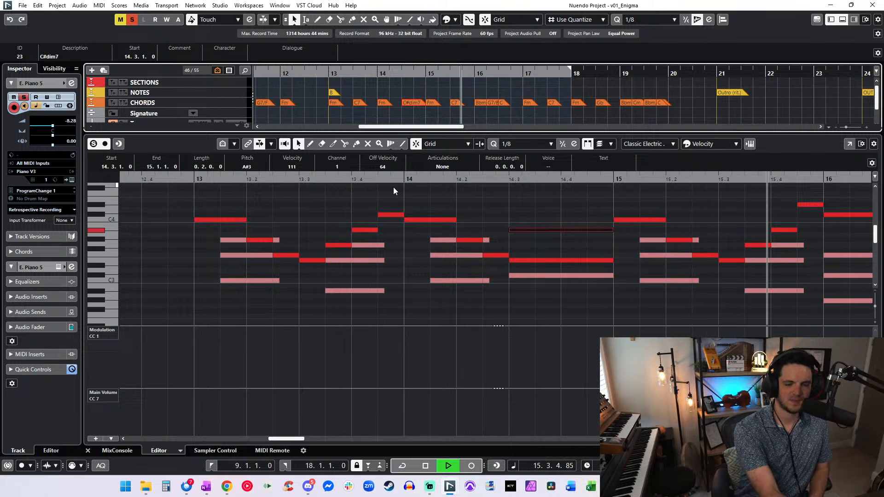
- Stop in bar 16 and audition the notes of the chord on beat 1, including the melody note above it
key(space)
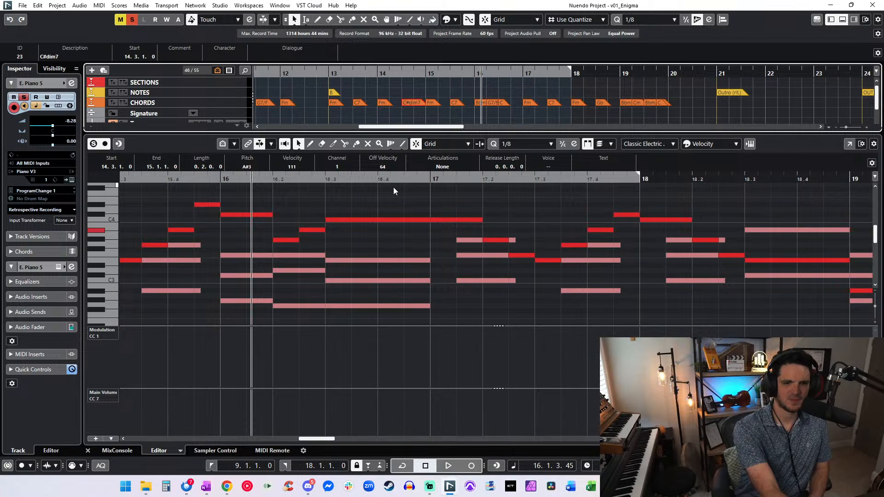
key(KP_Subtract)
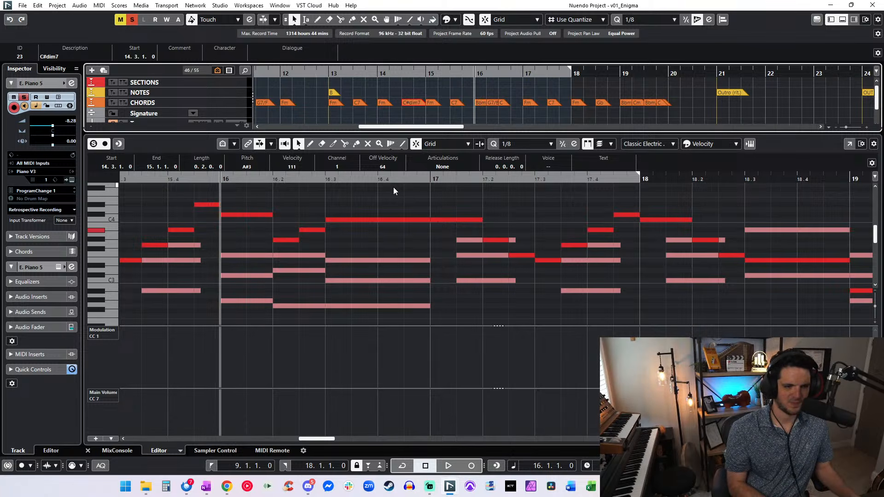
click(239, 300)
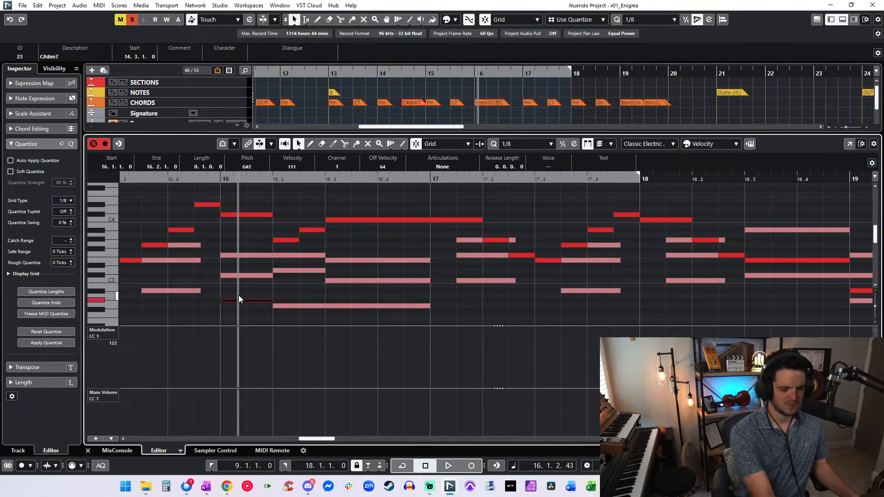
drag(239, 299, 241, 278)
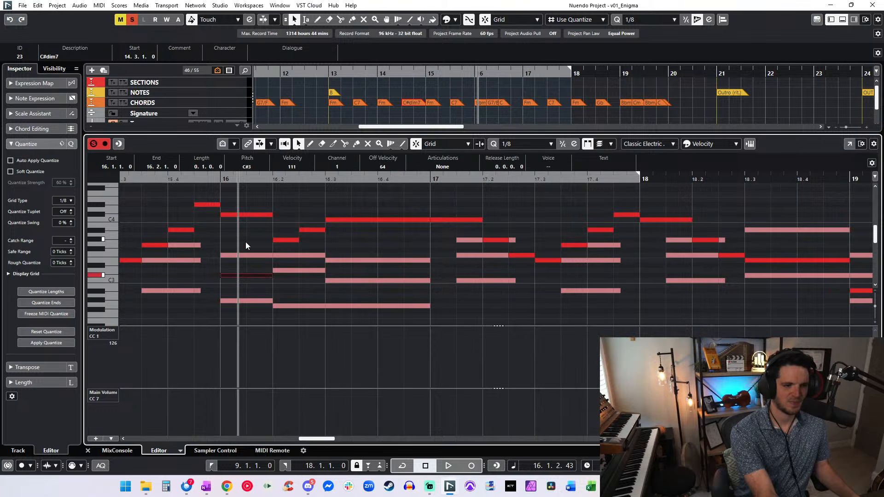
click(261, 214)
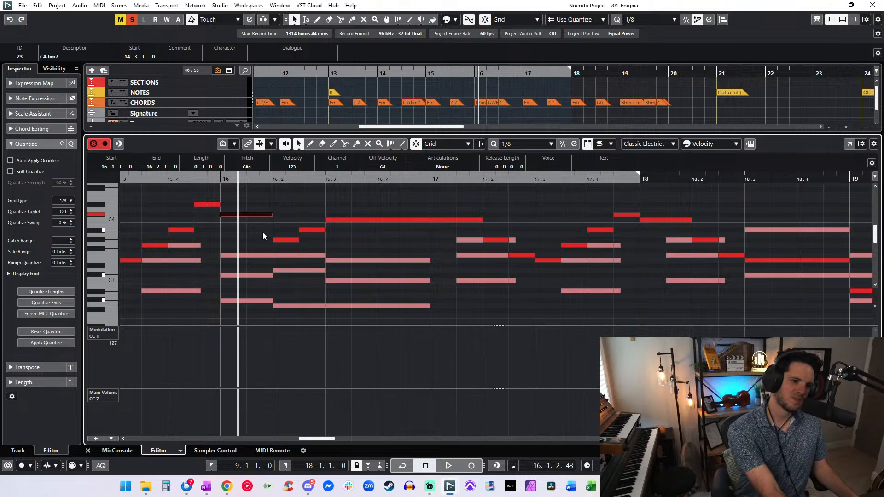
- Rename the Bbm chord marker at the start of bar 16 Db
click(480, 102)
click(66, 58)
text(Db)
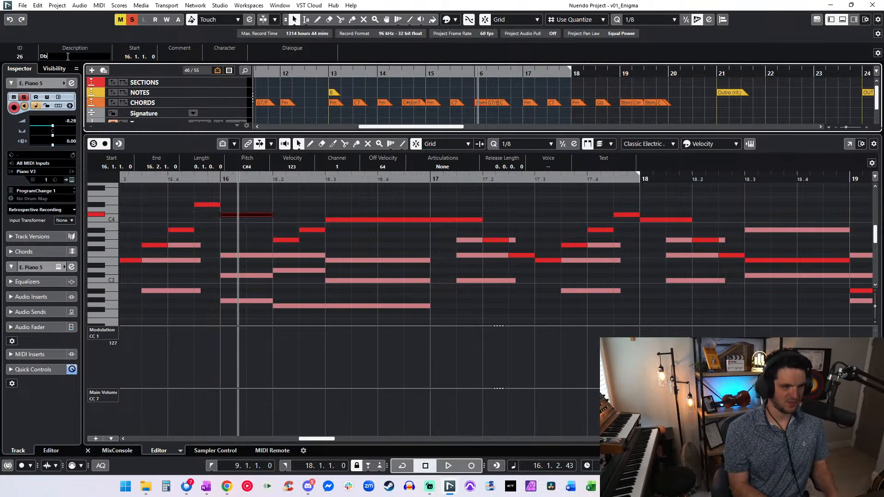
key(Return)
- Replay the passage from just before bar 16 through beat 2 to hear the chord change
click(210, 182)
key(space)
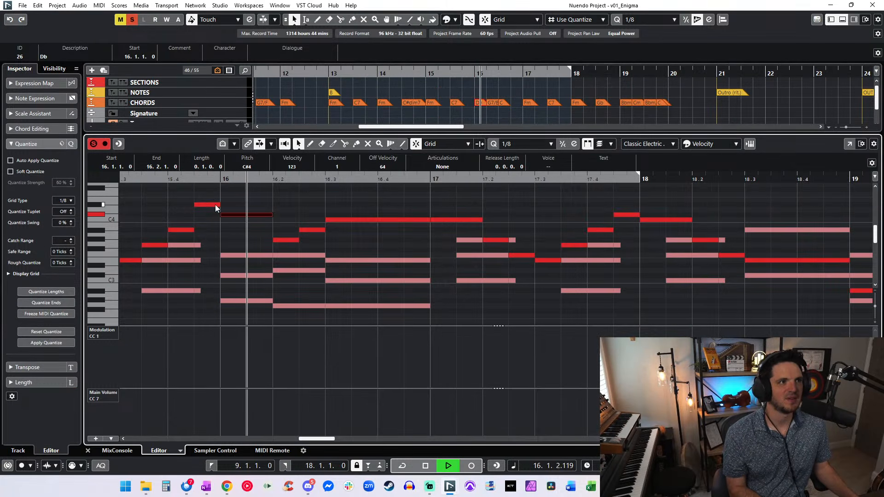
key(space)
click(221, 180)
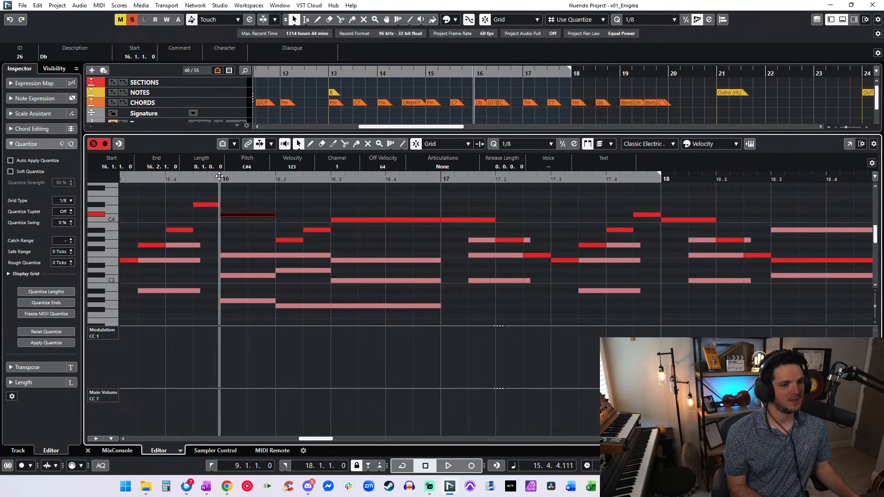
key(space)
key(space)
- Audition the stacked notes on beat 2 of bar 16 one by one
click(290, 239)
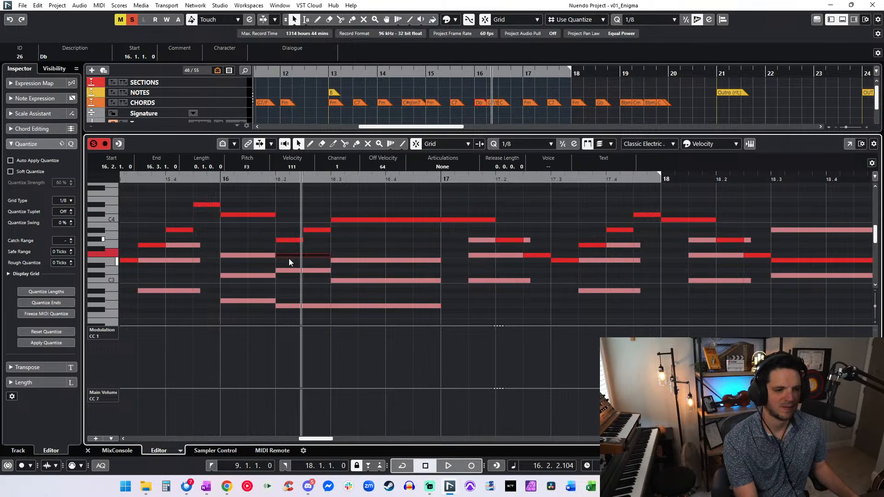
click(289, 271)
click(293, 306)
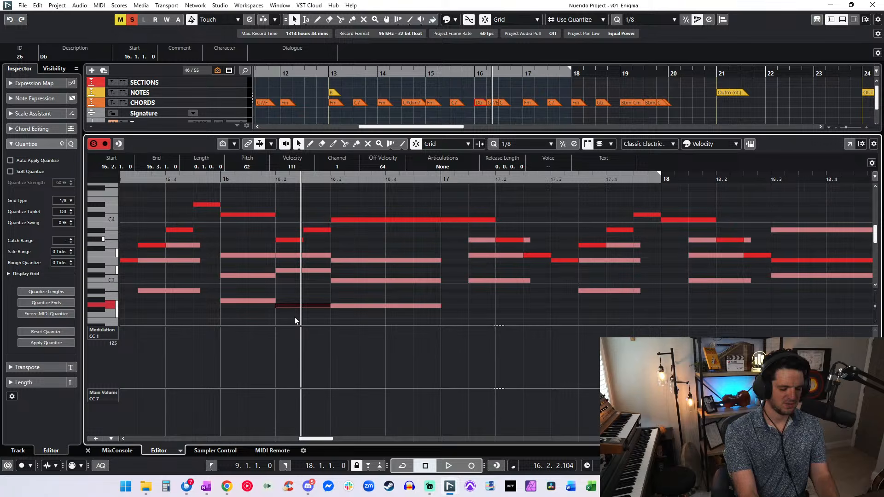
- Rename the G7/B chord marker on beat 2 of bar 16 Ddim/G
click(493, 104)
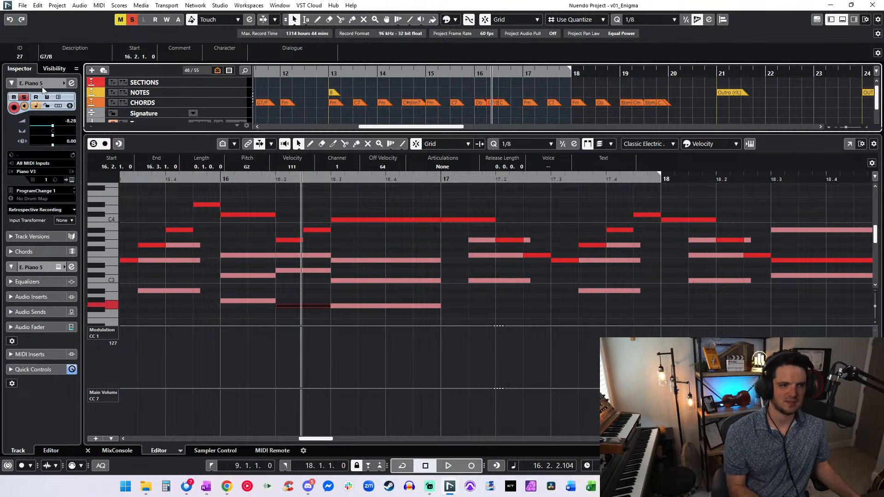
click(68, 57)
text(Ddim/G)
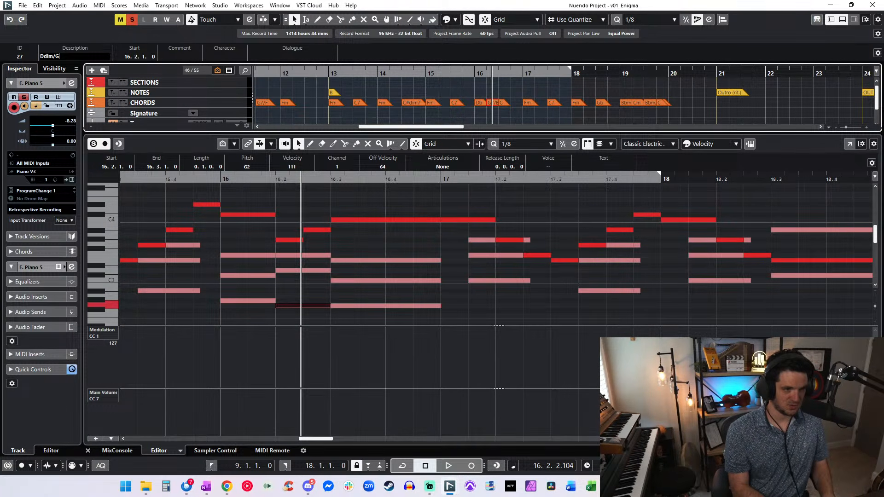
key(Return)
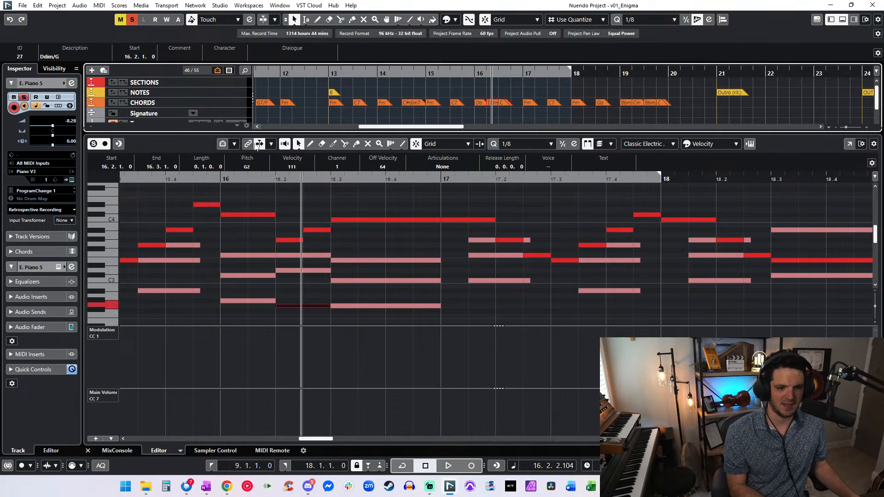
- Play on to beat 3 of bar 16 and audition the notes of its chord from the bass upward
key(space)
key(space)
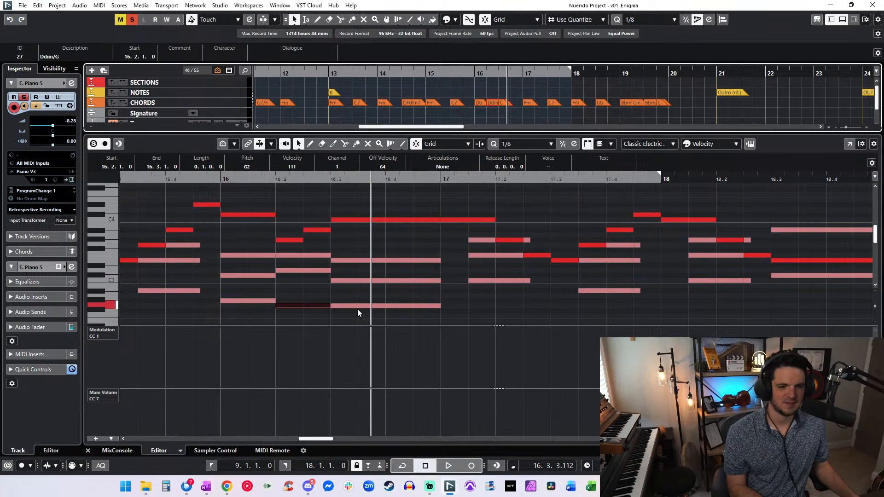
click(355, 306)
key(Up)
key(Up)
key(Up)
key(Up)
key(Up)
key(Up)
key(Up)
key(Up)
key(Up)
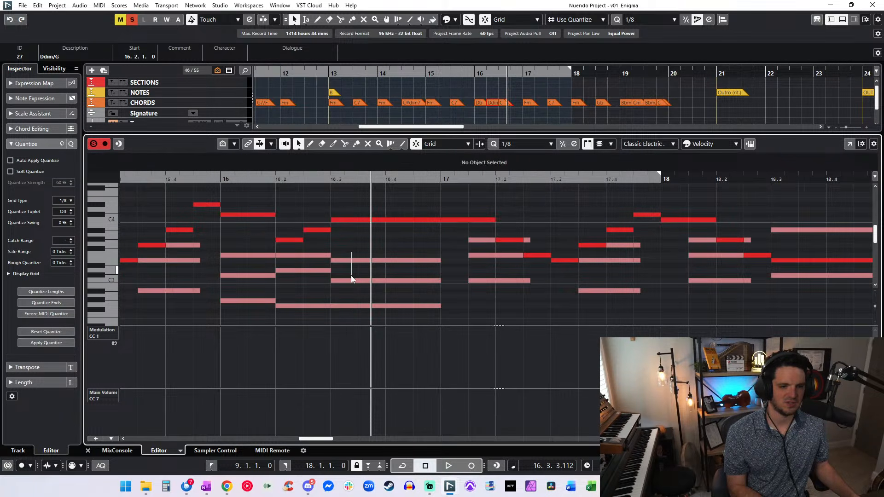
- Play on to beat 2 of bar 18 and rename the Gb chord marker on beat 3 C#dim7
key(space)
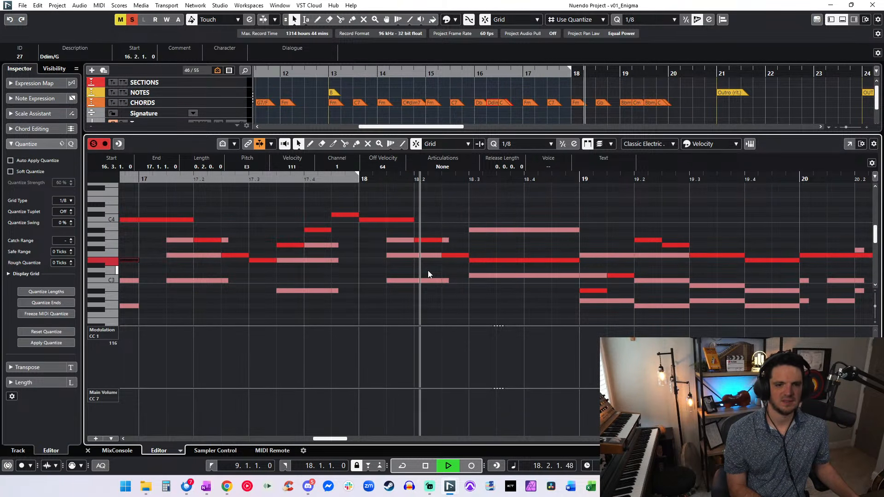
key(space)
click(600, 105)
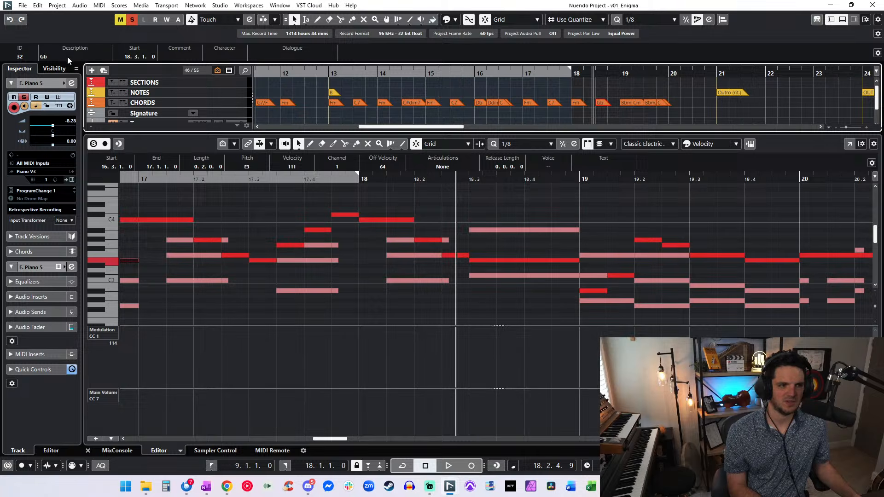
click(67, 57)
text(C)
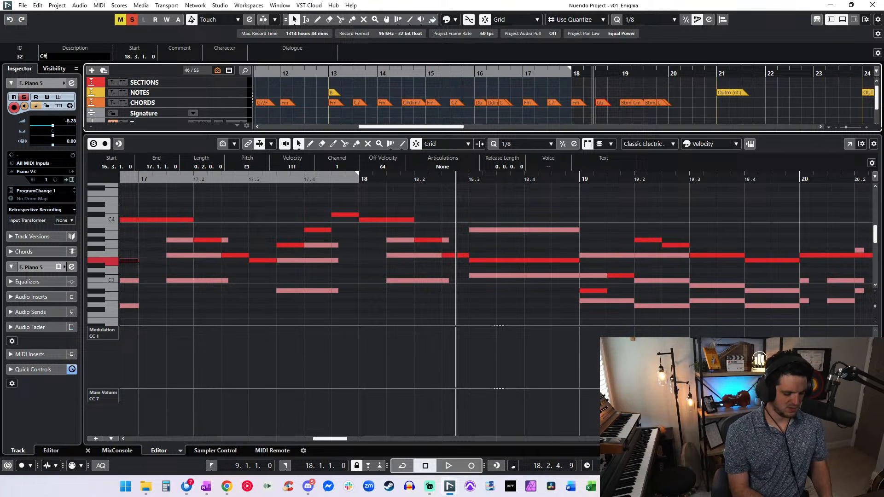
text(#dim7)
key(Return)
- Play on to beat 2 of bar 19, stop, and audition the piano and melody notes of the chord on beat 1
key(space)
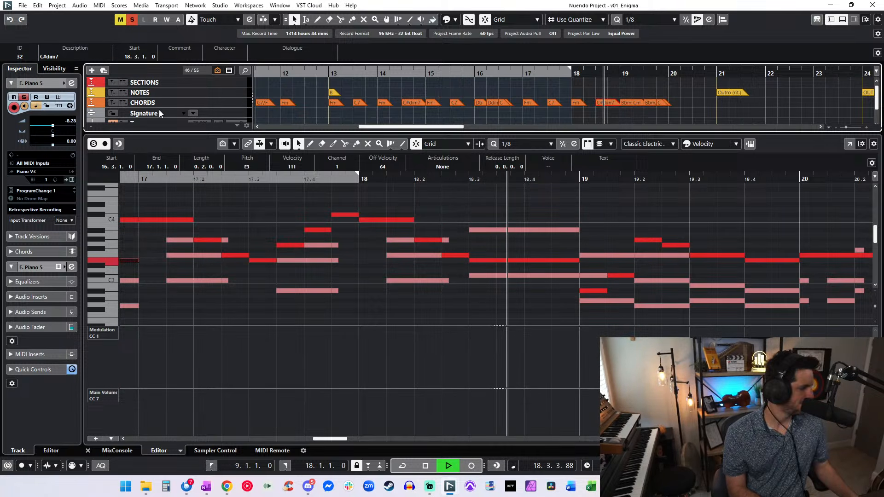
scroll(392, 212, right, 2)
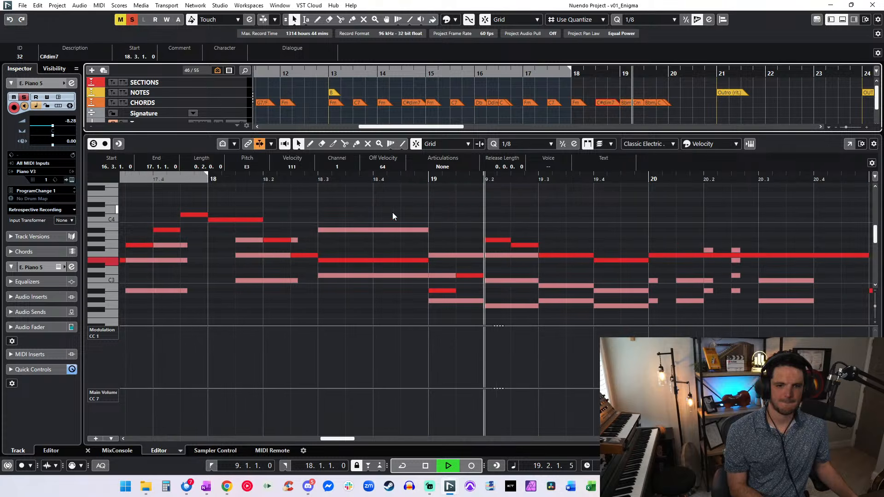
drag(438, 223, 454, 266)
drag(448, 315, 447, 299)
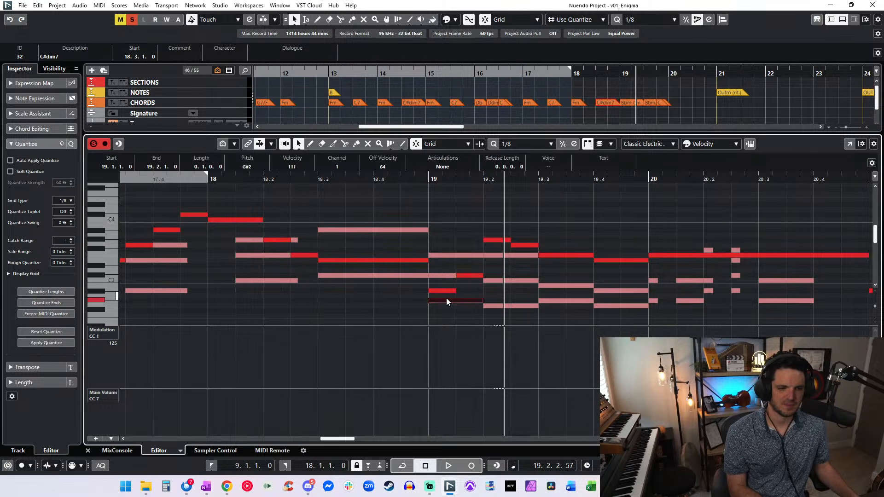
click(444, 290)
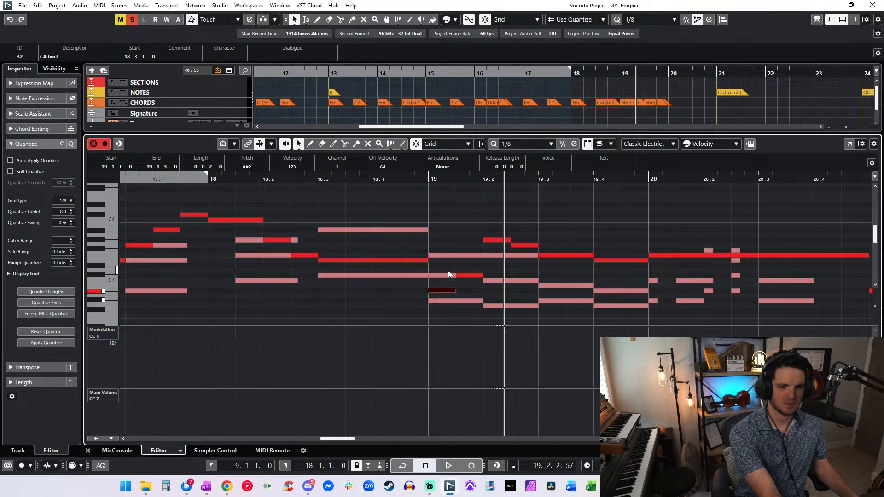
drag(448, 271, 448, 284)
drag(445, 250, 445, 267)
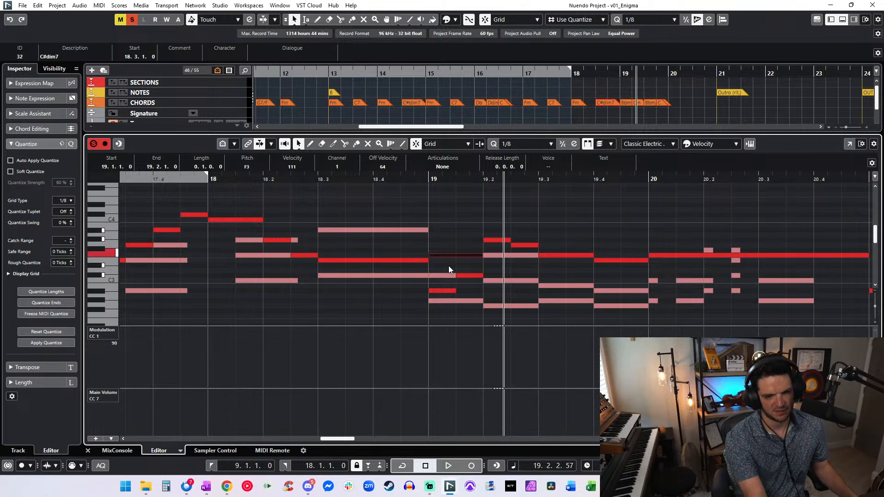
- Rename the chord marker at bar 19, beat 1 as Dbadd6
click(623, 100)
click(77, 56)
text(Dbadd6)
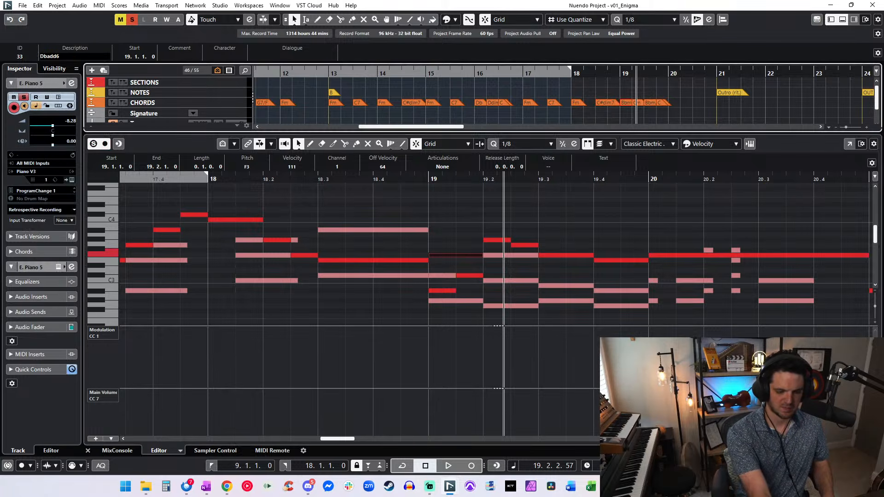
key(Return)
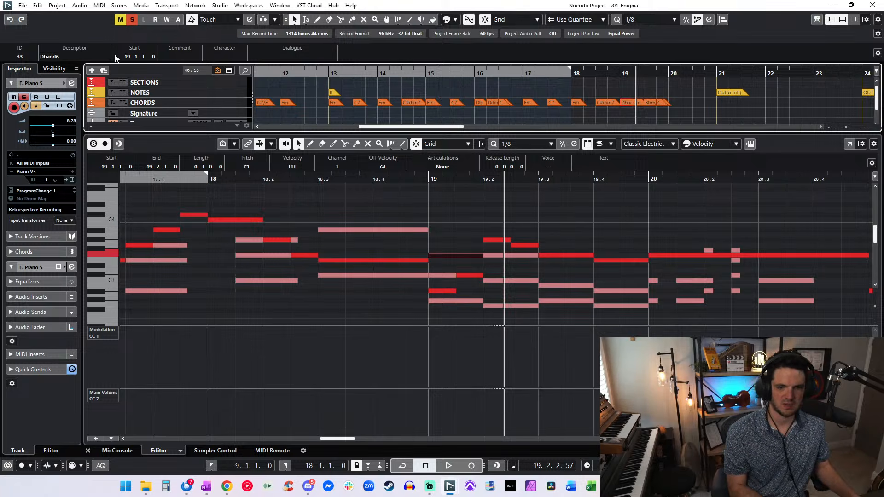
- Play back the start of bar 19 in short passes to hear its first two chords
key(l)
key(space)
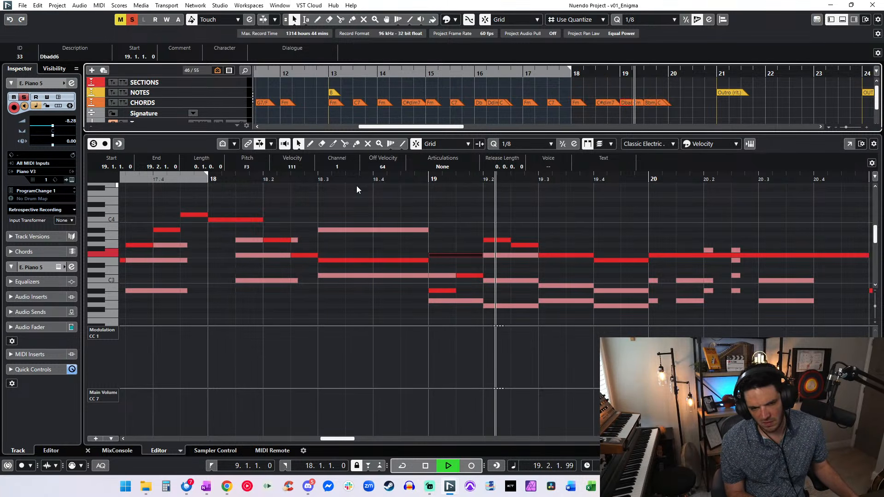
key(space)
key(space)
key(space)
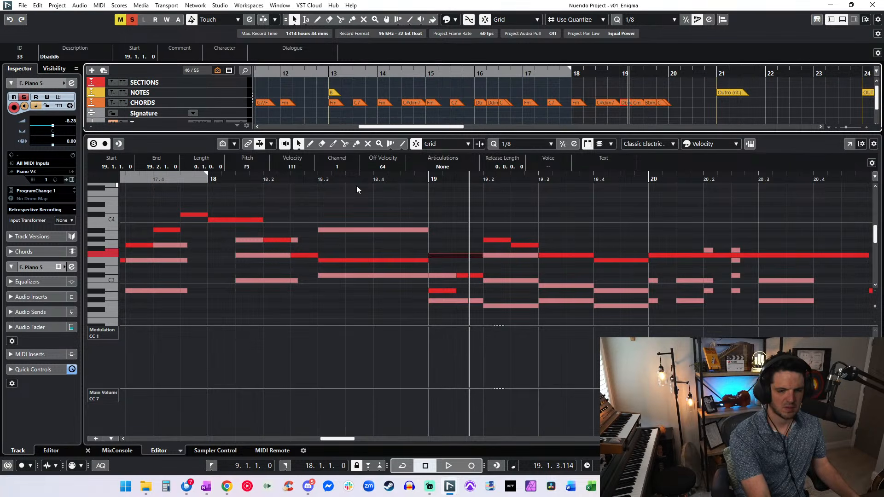
key(space)
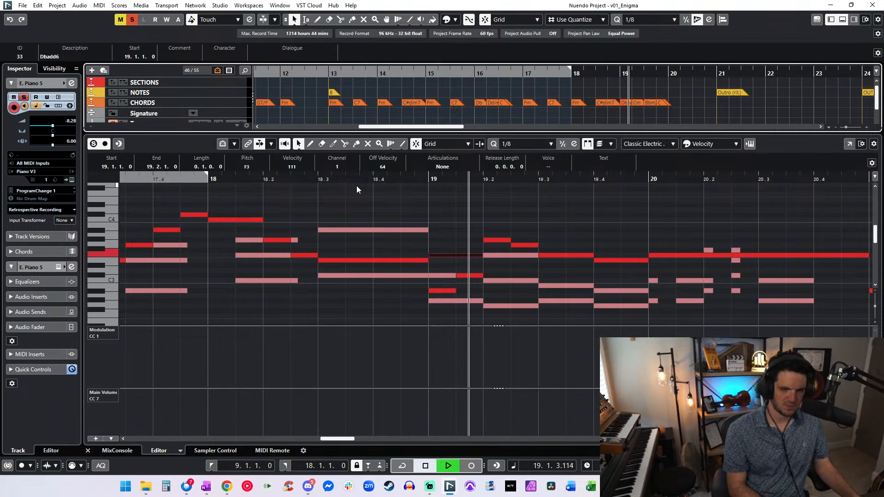
key(space)
- Audition the notes at bar 19, beat 2 and rename the chord marker there as Fm/G
drag(485, 227, 510, 250)
click(484, 231)
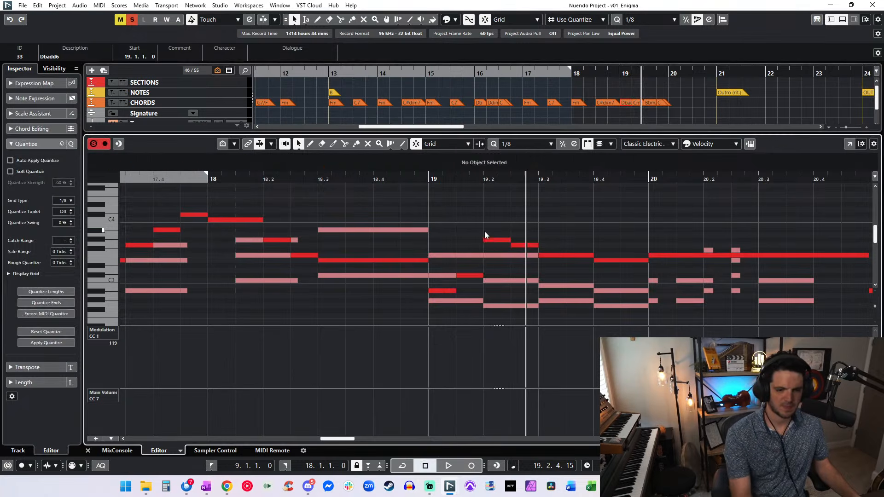
click(502, 240)
click(500, 255)
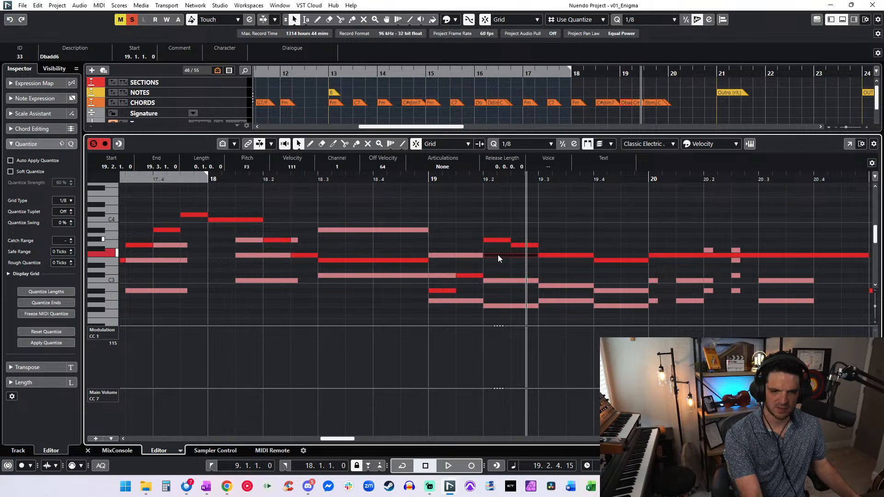
drag(498, 255, 501, 316)
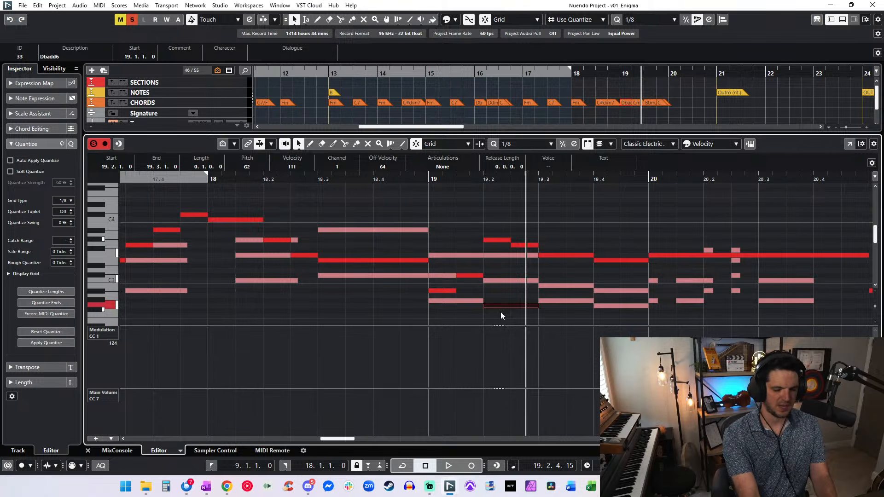
click(638, 103)
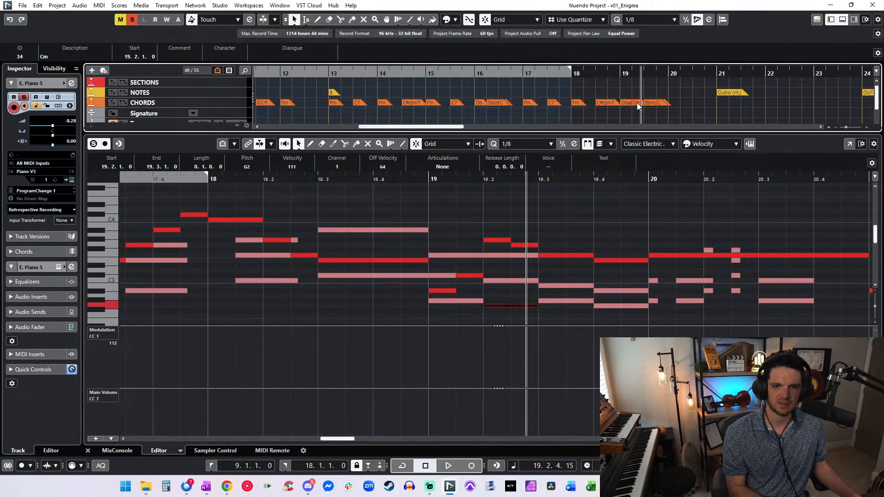
click(66, 57)
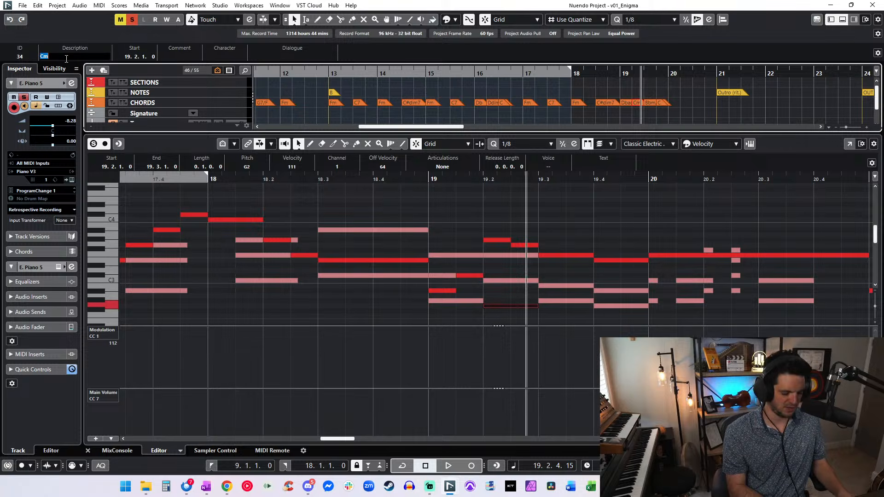
text(Fm/G)
key(Return)
- Play back bar 19 from its first beat through the chord on beat 3
key(space)
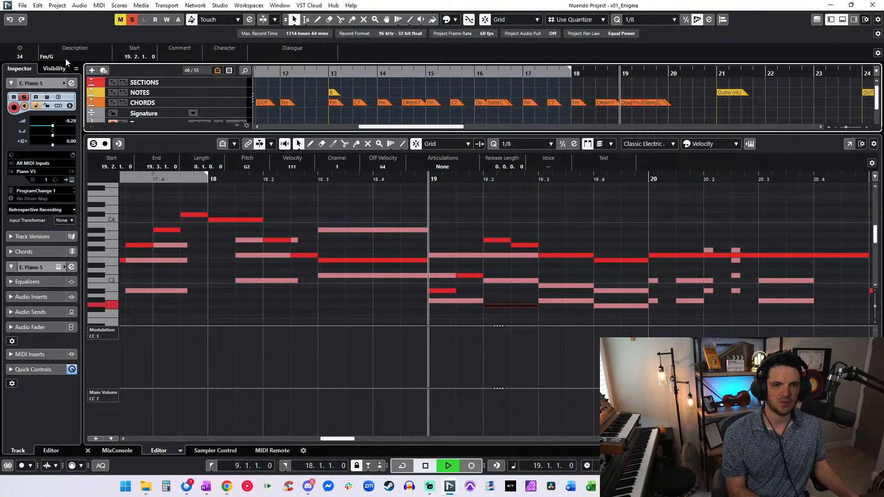
key(space)
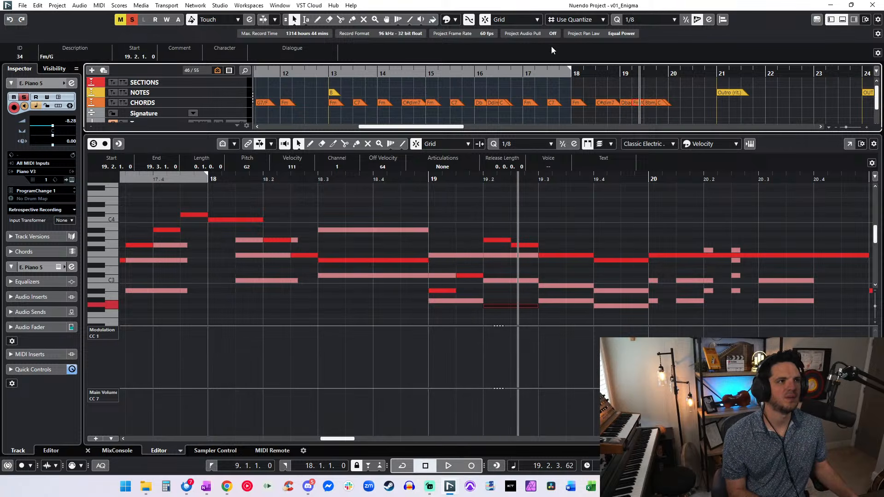
key(ctrl+KP_Subtract)
key(ctrl+KP_Subtract)
key(space)
scroll(604, 107, right, 2)
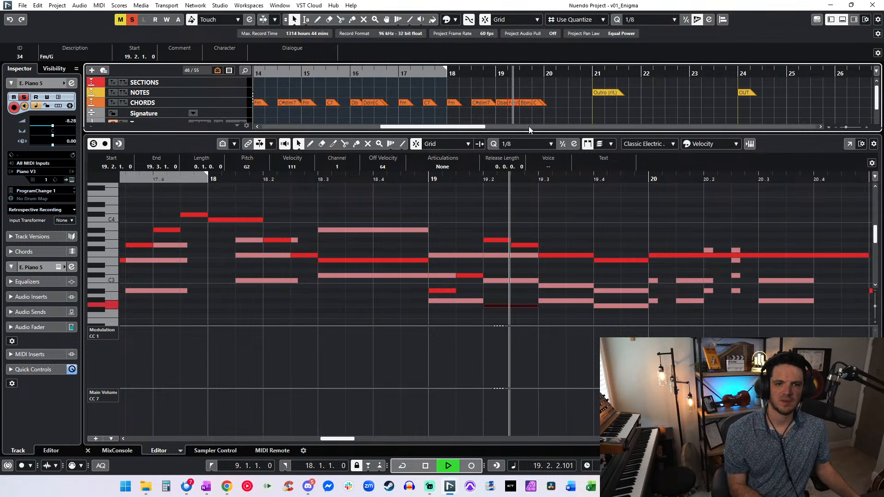
key(space)
- Audition the notes at bar 19, beat 3 and rename the chord marker there as Abdim7
drag(552, 233, 558, 269)
drag(551, 229, 562, 306)
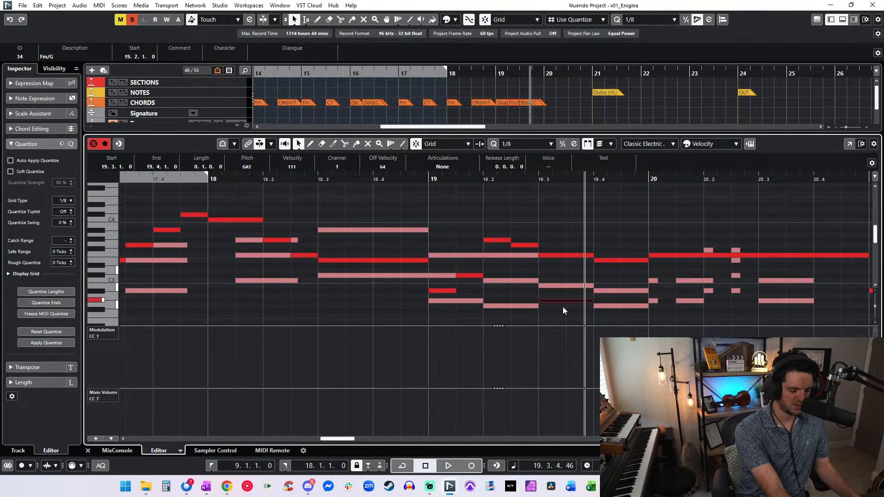
click(525, 103)
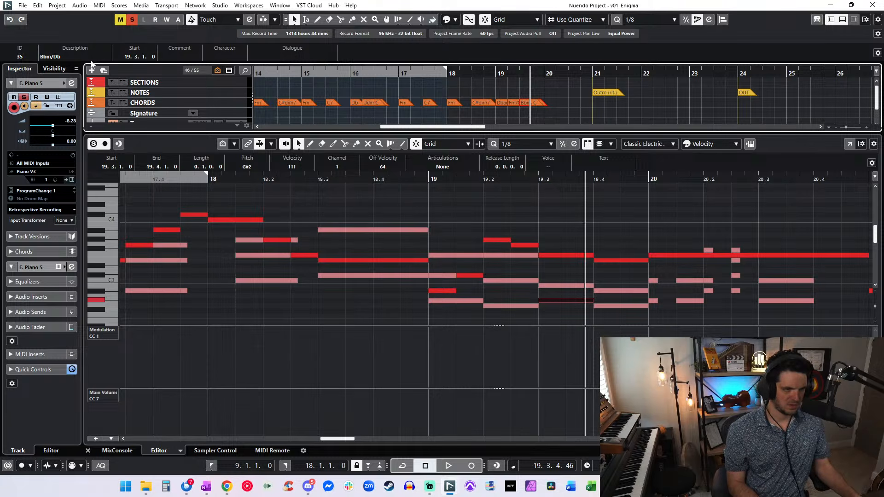
click(50, 56)
text(Abdim7)
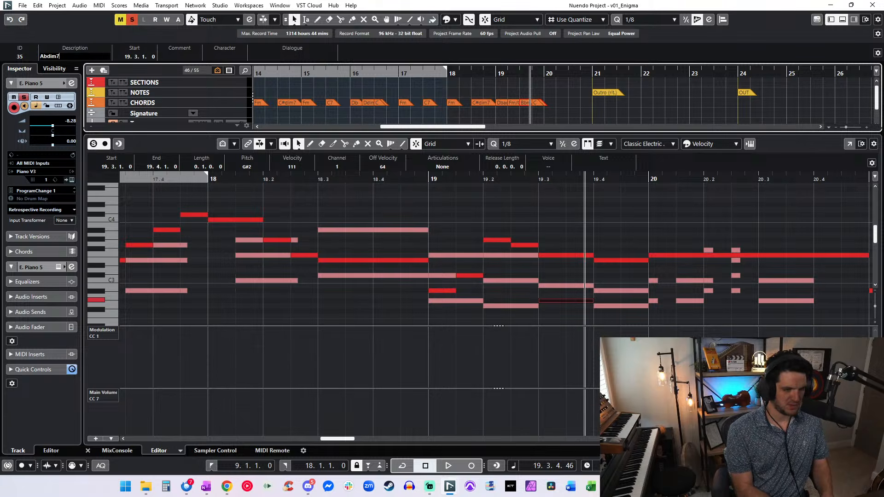
key(Return)
- Play back through beat 4 of bar 19, with the chord markers enlarged enough to read
key(space)
key(h)
key(h)
key(h)
key(h)
key(h)
key(h)
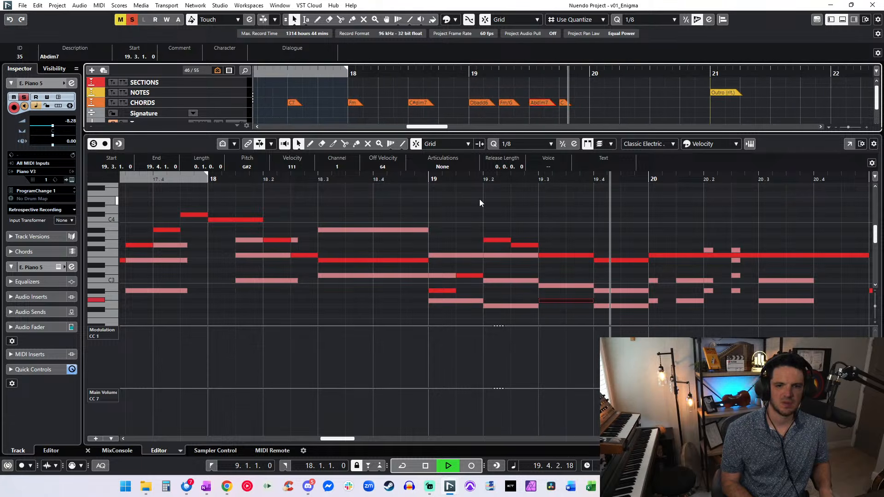
key(space)
- Audition the notes at bar 19, beat 4 and rename the chord marker there as C7
click(609, 260)
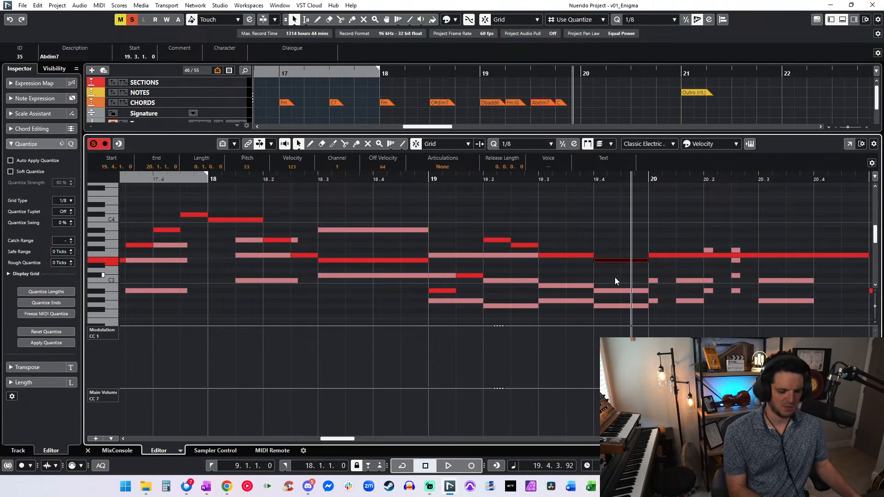
click(614, 292)
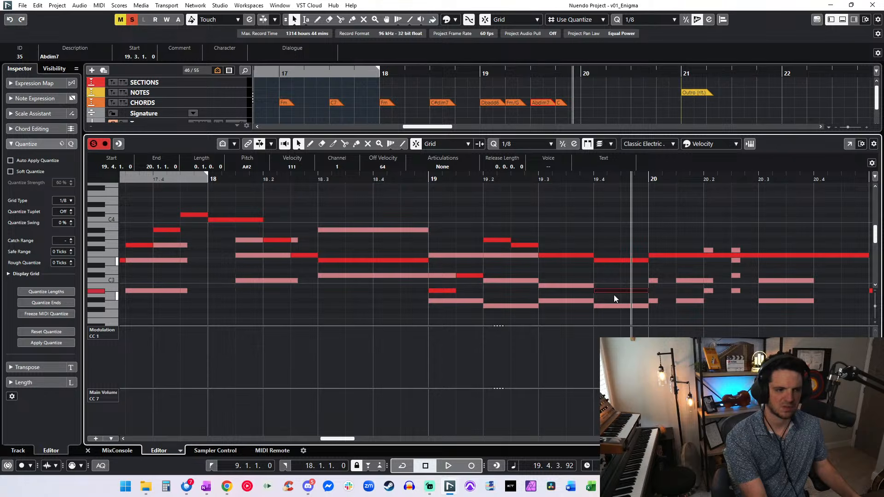
click(615, 306)
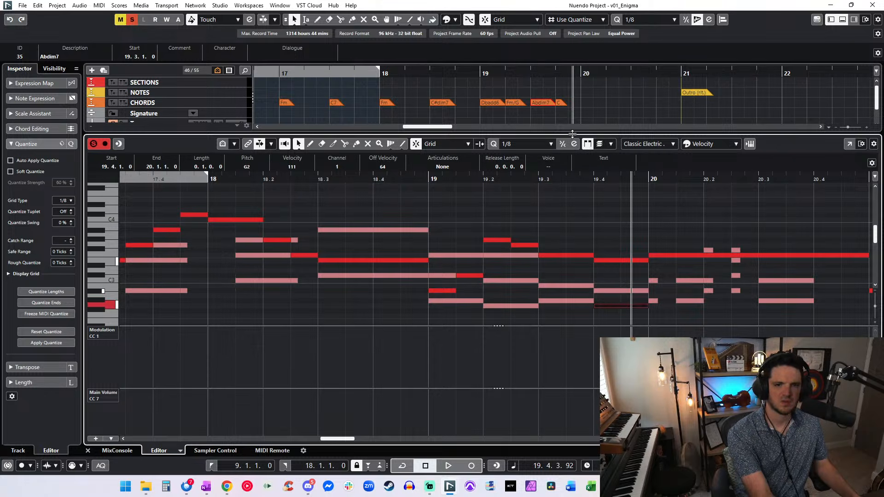
click(562, 105)
click(59, 57)
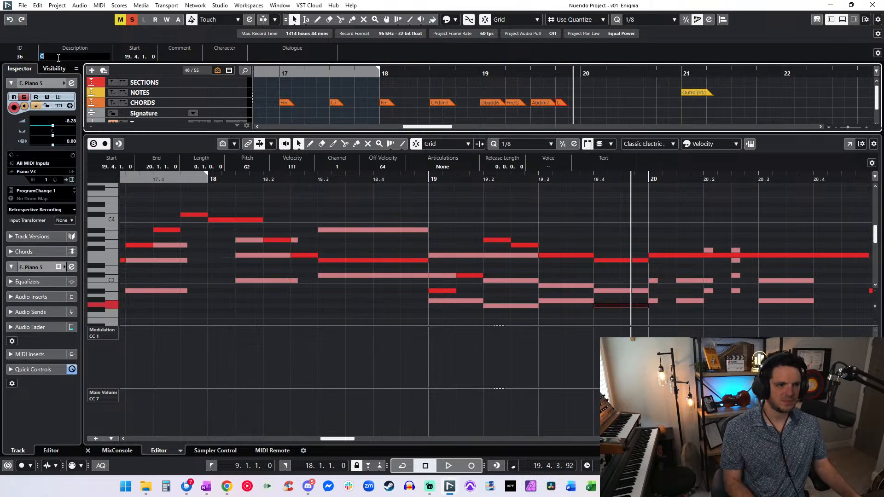
text(7)
key(Return)
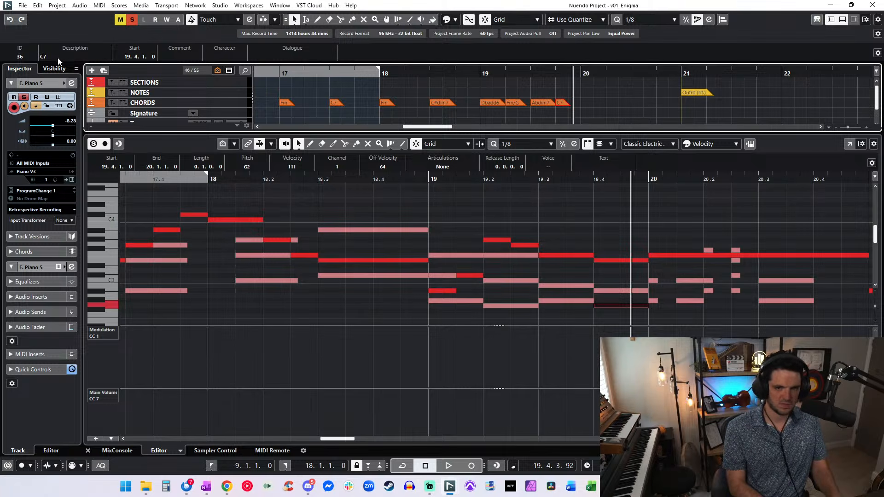
- Listen to the start of bar 20 and add a chord marker named Fm at its first beat
key(space)
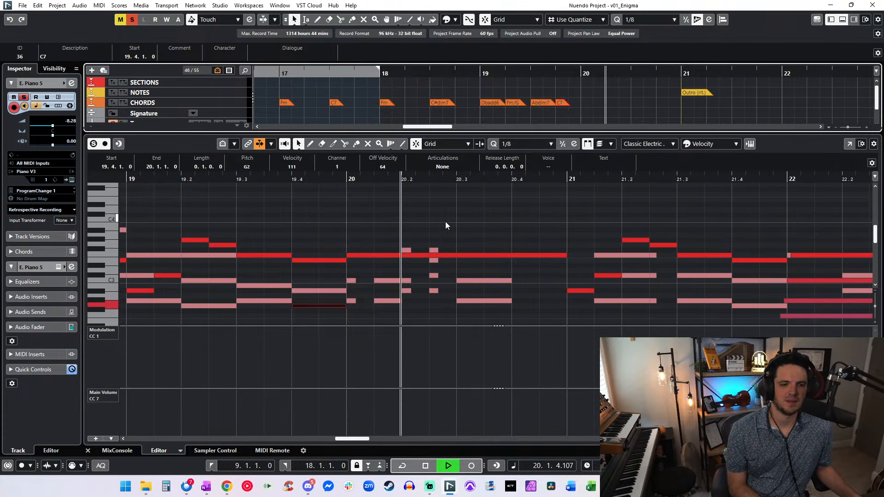
key(space)
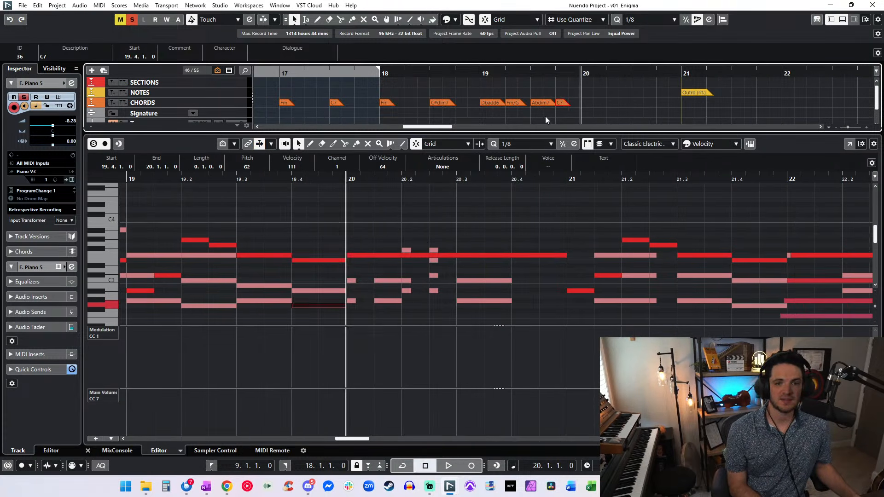
click(579, 103)
click(81, 57)
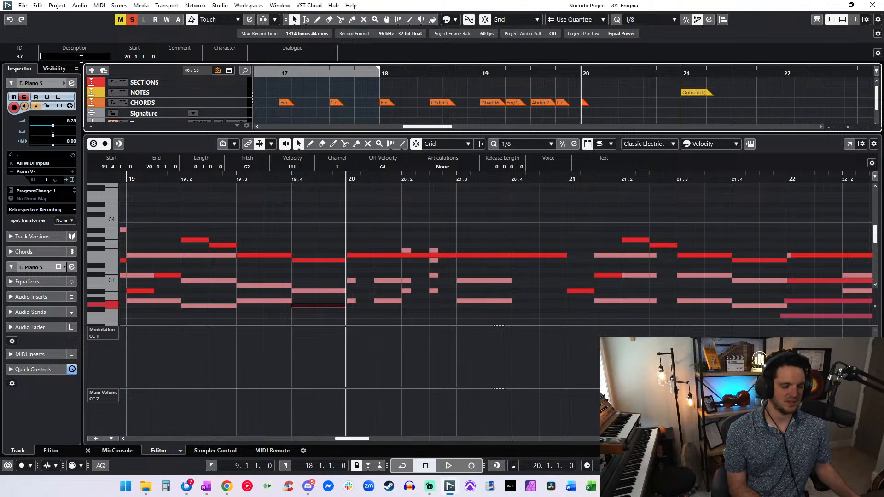
key(Return)
- Play back bar 20 and audition the A#2 note at beat 2
key(space)
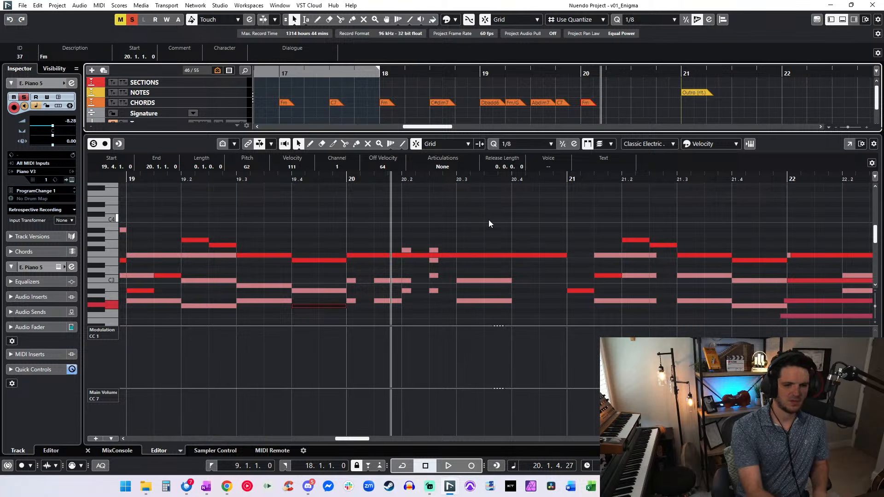
key(space)
key(space)
click(415, 301)
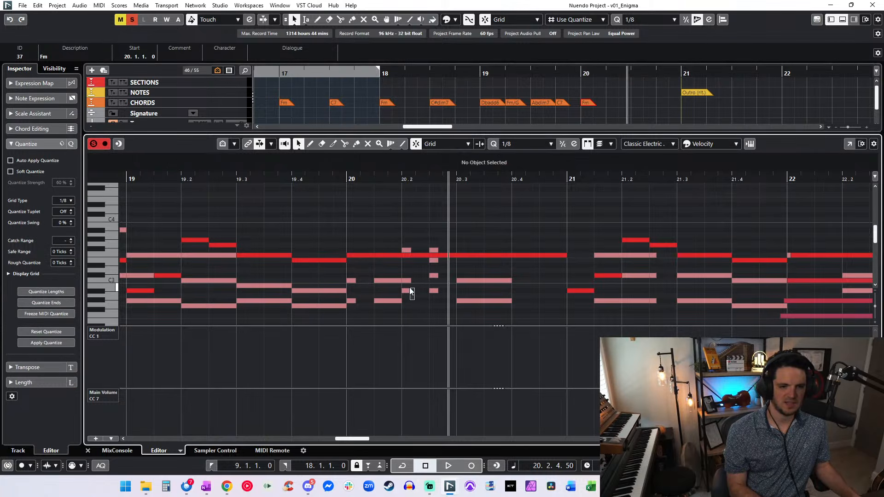
click(409, 290)
key(shift+b)
key(h)
key(h)
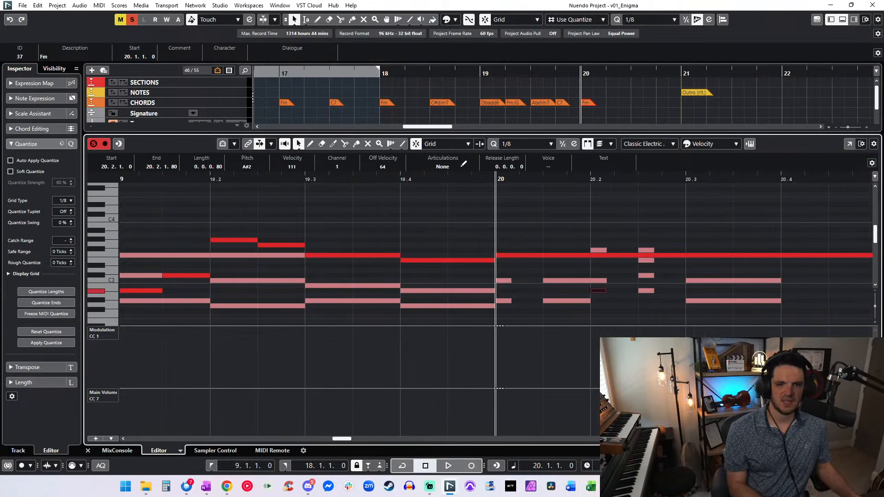
- Add three blank chord markers in bar 20: on beat 2, midway between beats 2 and 3, and on beat 3
scroll(464, 100, right, 4)
key(shift+n)
key(shift+b)
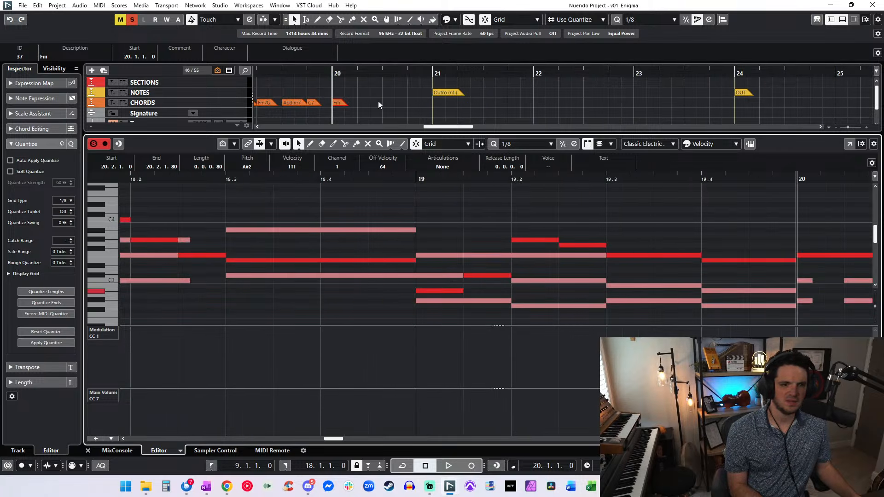
key(space)
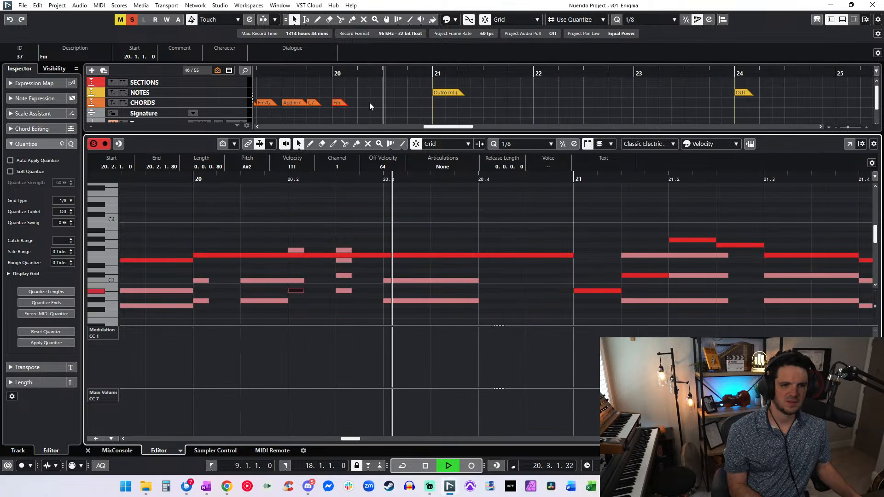
key(space)
alt+click(369, 102)
alt+click(384, 102)
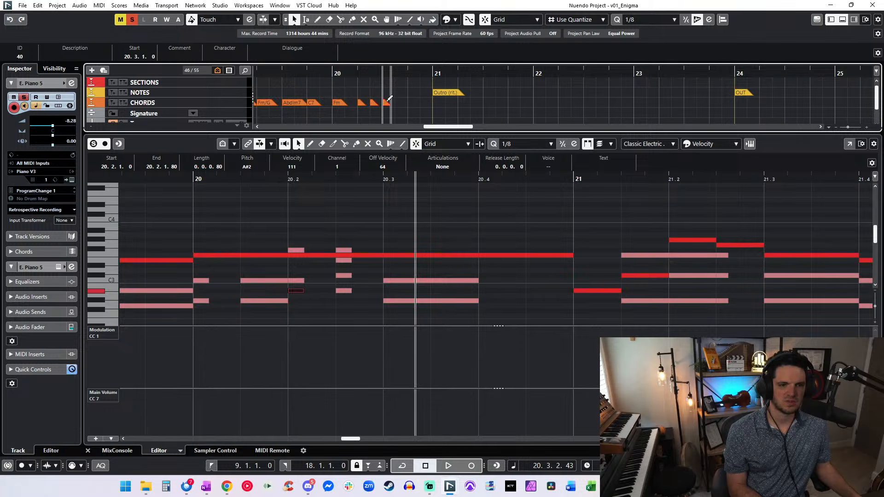
- Name the chord marker at bar 20, beat 3 Fm
click(98, 60)
text(Fm)
key(Return)
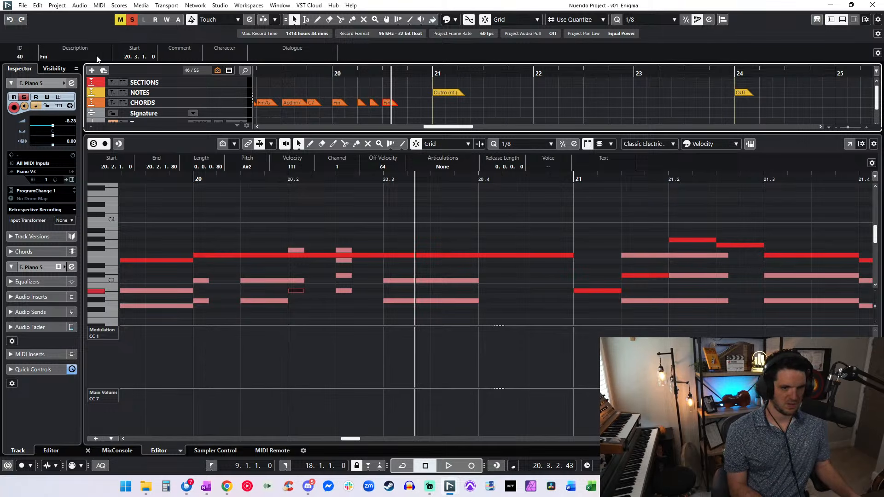
- Play back bar 20, beat 2 and audition its A#2, C3, F#3 and F3 notes
key(shift+b)
key(space)
key(space)
click(297, 291)
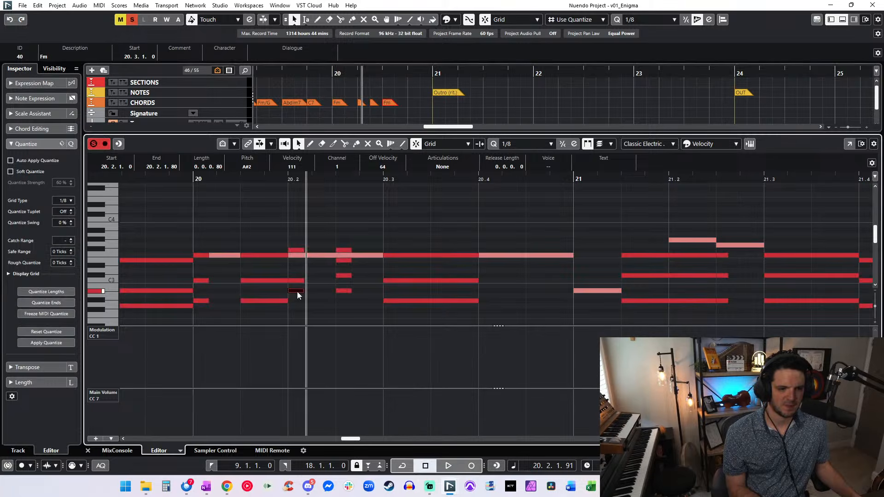
click(296, 280)
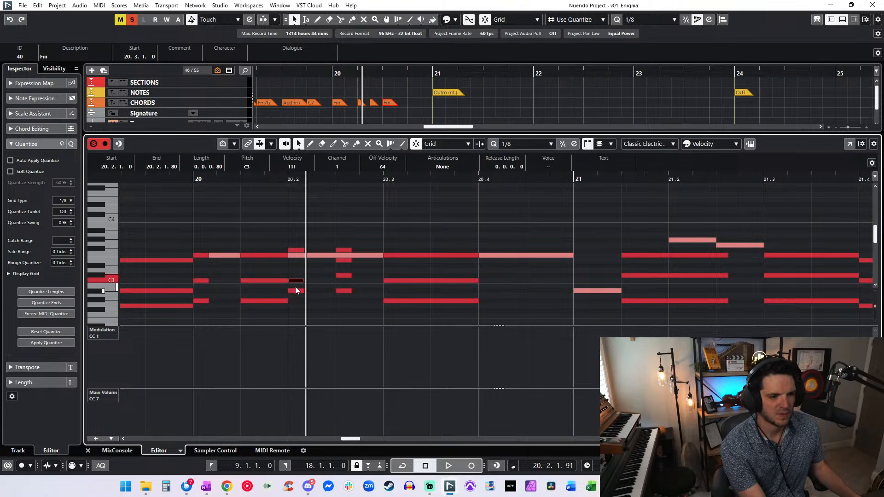
drag(296, 282, 296, 252)
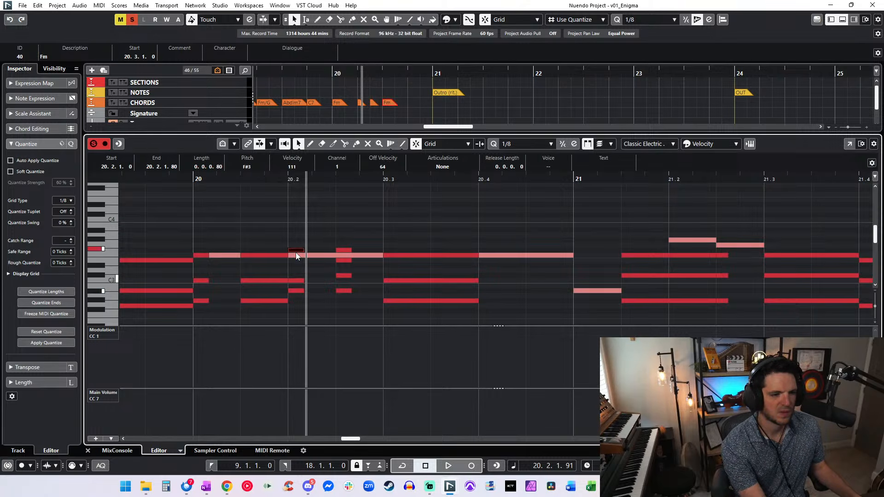
click(296, 255)
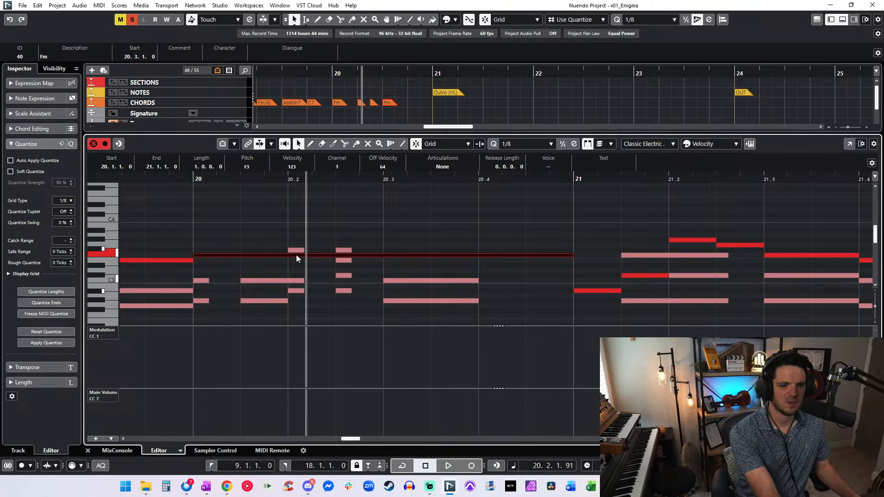
- Audition the stacked notes at bar 20, beat 2 again to work out which chord they form
click(299, 241)
click(298, 280)
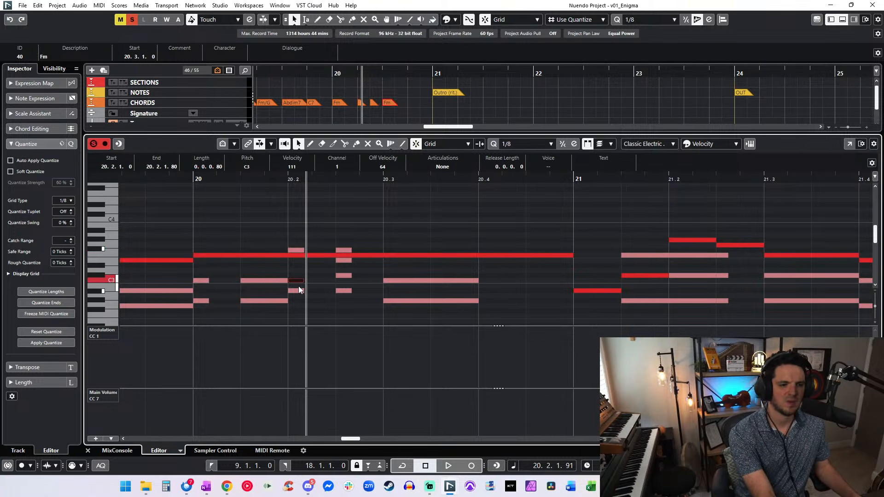
click(298, 286)
click(298, 291)
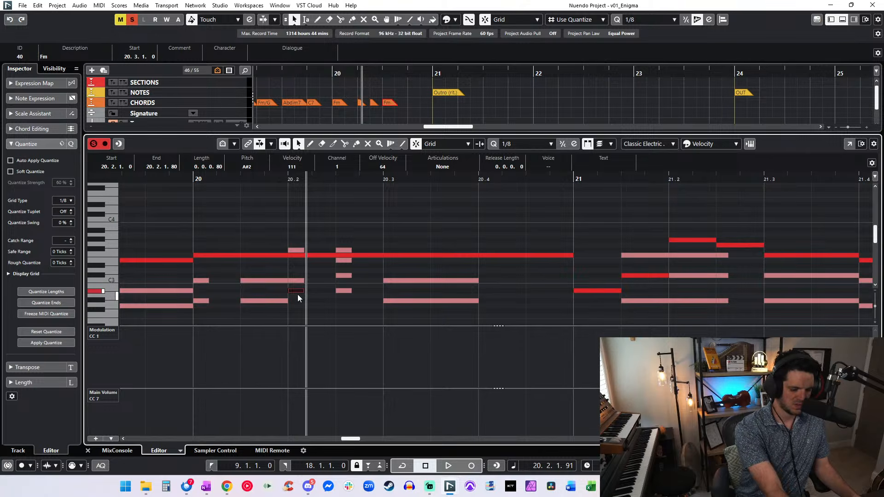
click(302, 287)
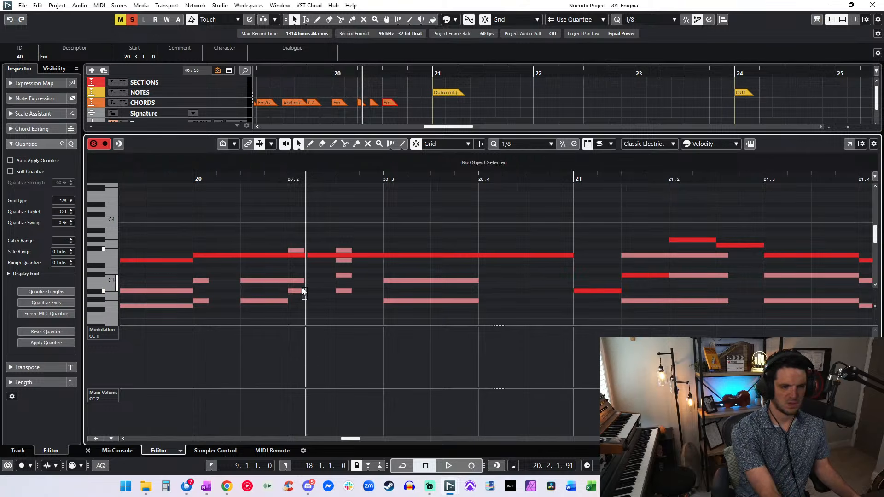
click(300, 281)
click(300, 247)
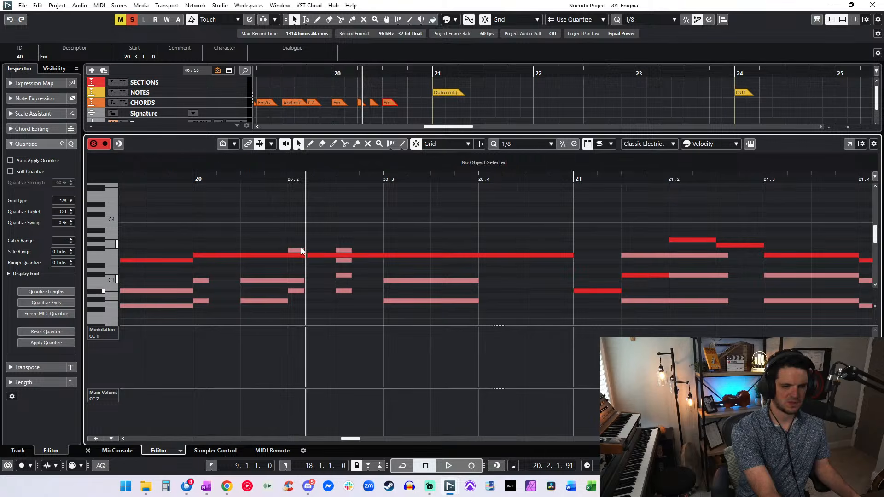
click(300, 254)
click(297, 247)
click(298, 250)
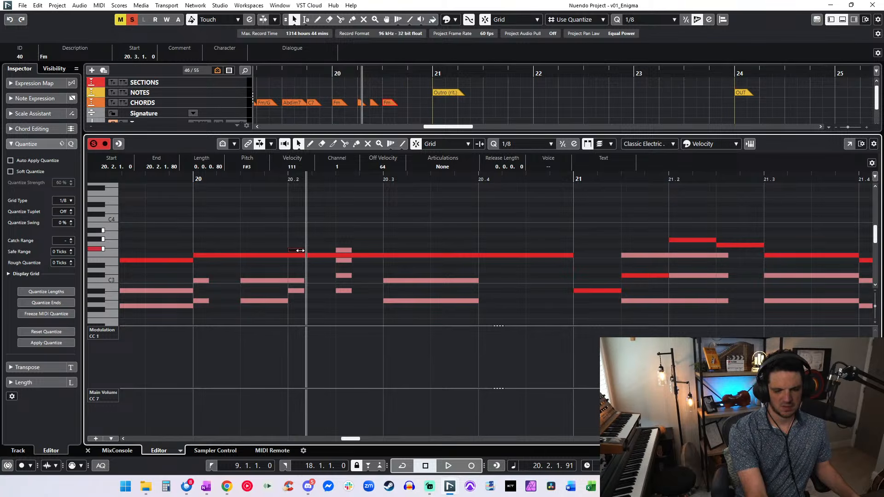
- Name the chord marker at bar 20, beat 2 Gbadd4
click(361, 104)
click(78, 56)
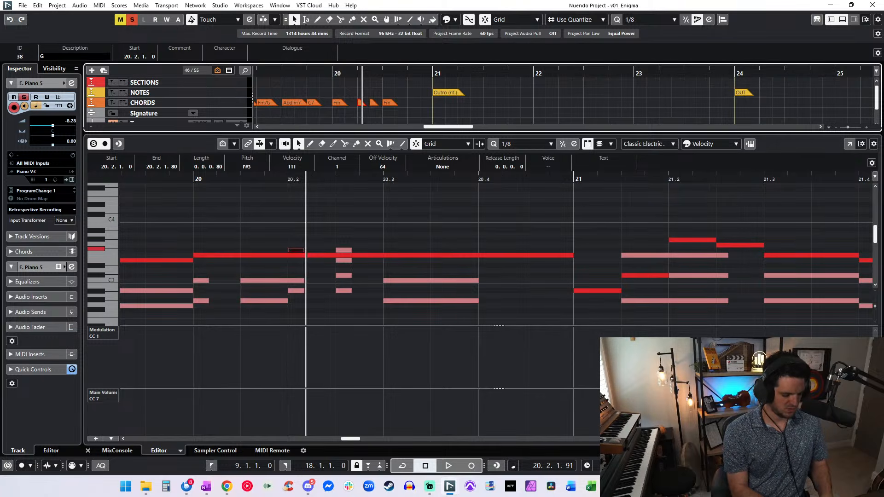
text(Gbadd4)
key(Return)
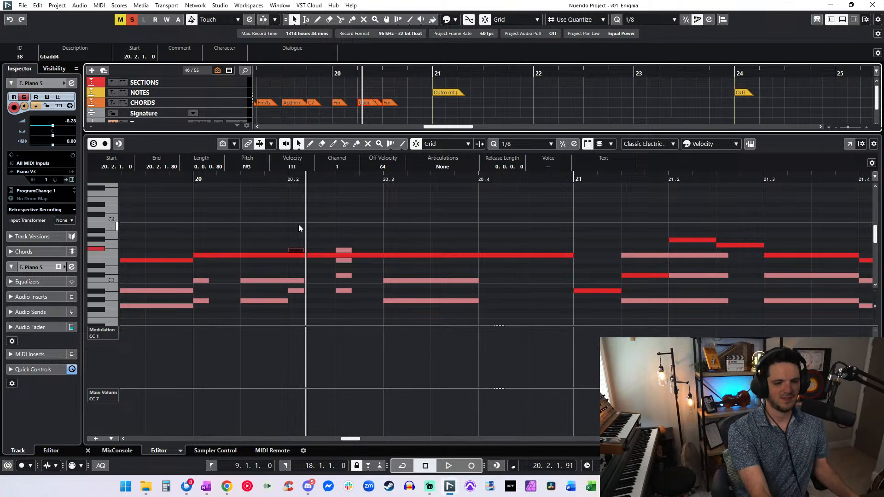
- Audition the stacked notes midway between beats 2 and 3 of bar 20, from A#2 up to F#3 and back
click(344, 290)
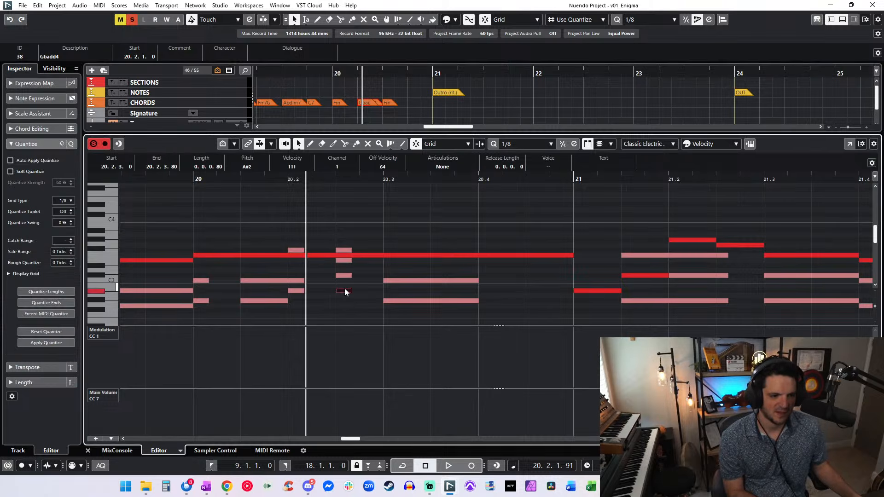
drag(345, 288, 344, 251)
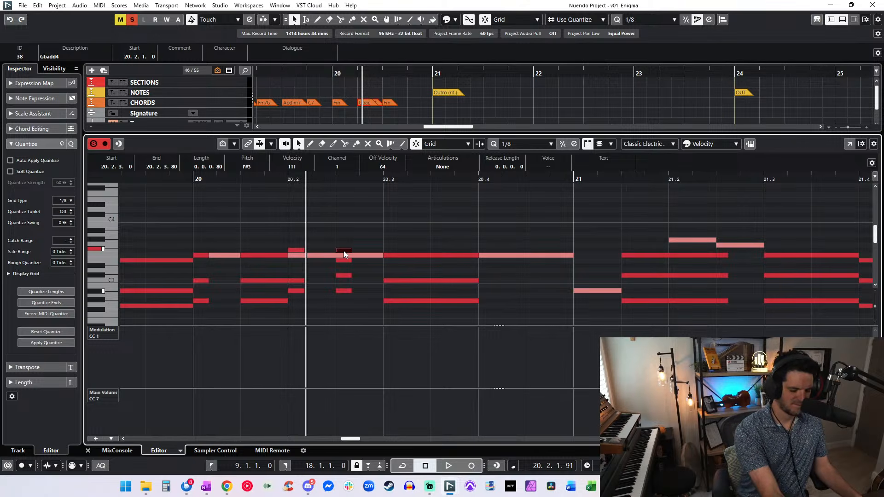
drag(343, 250, 346, 290)
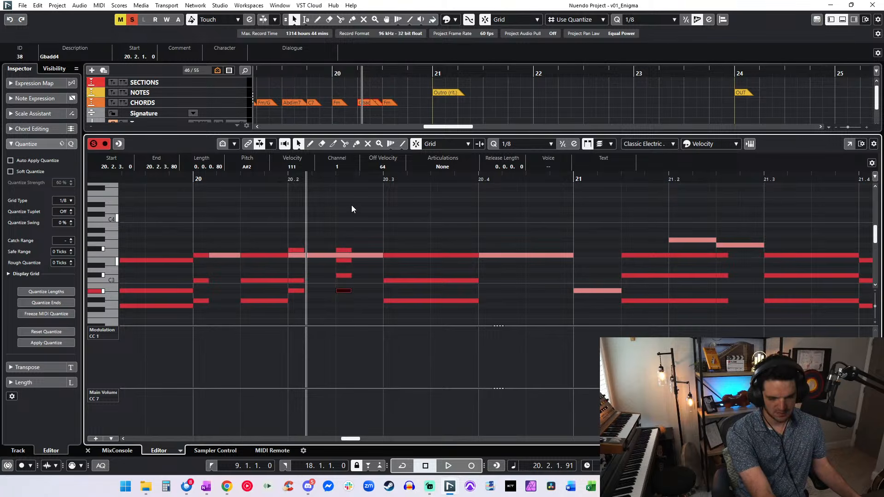
- Name the chord marker midway between beats 2 and 3 of bar 20 Bbdimadd6
click(383, 111)
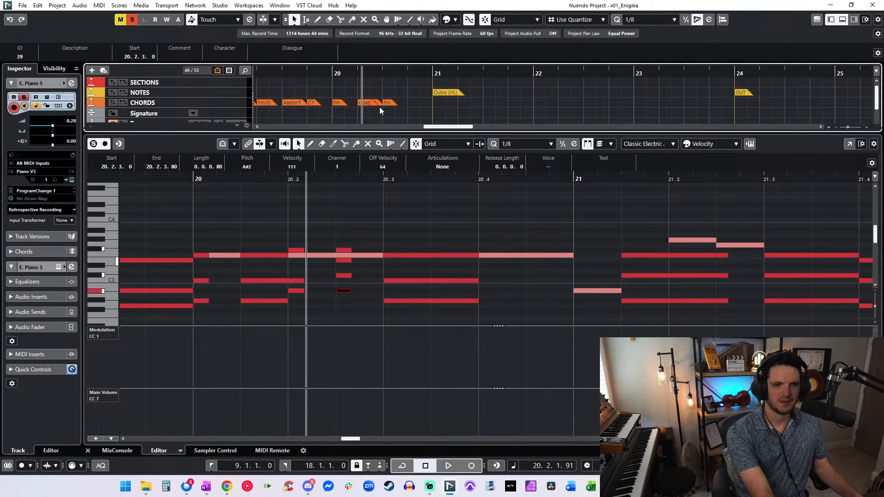
click(77, 57)
text(Bbdi)
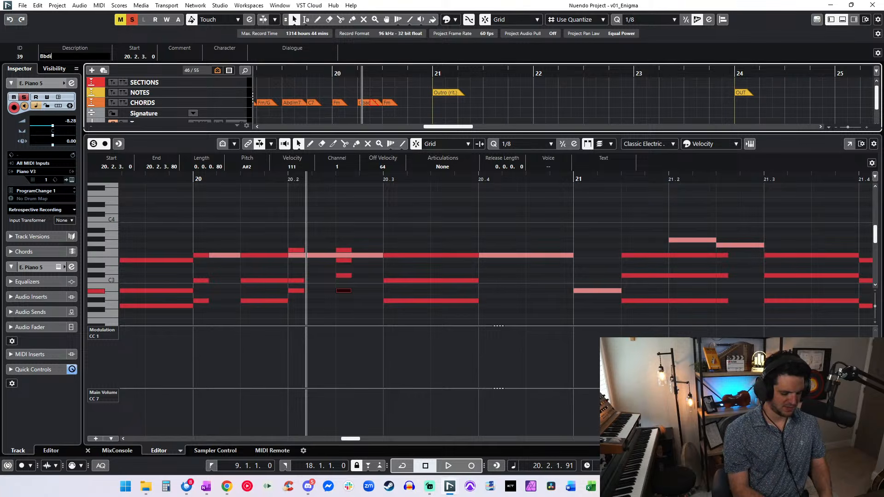
text(madd6)
key(Return)
- Play back bar 20 up to bar 21 to check the named chord markers by ear
key(space)
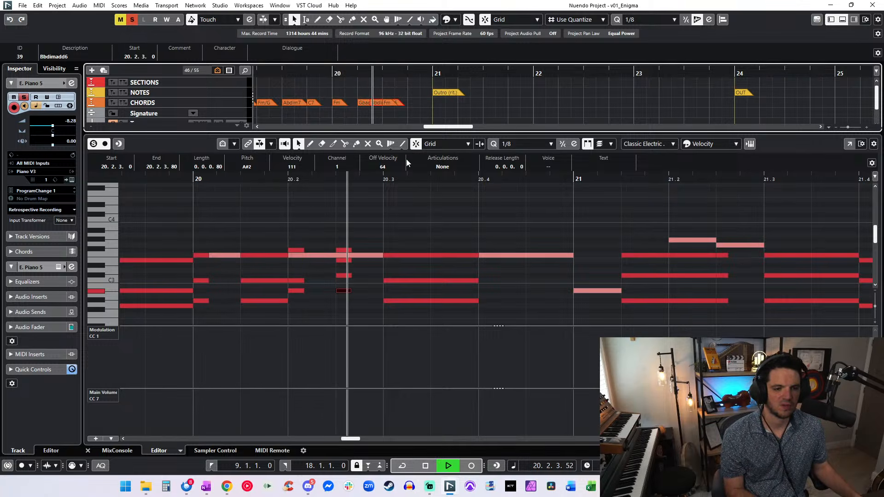
key(space)
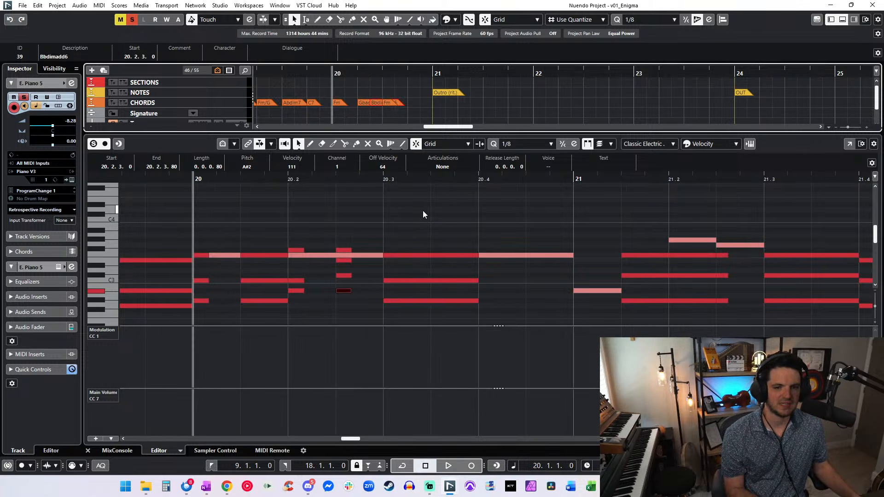
key(space)
key(Return)
key(Return)
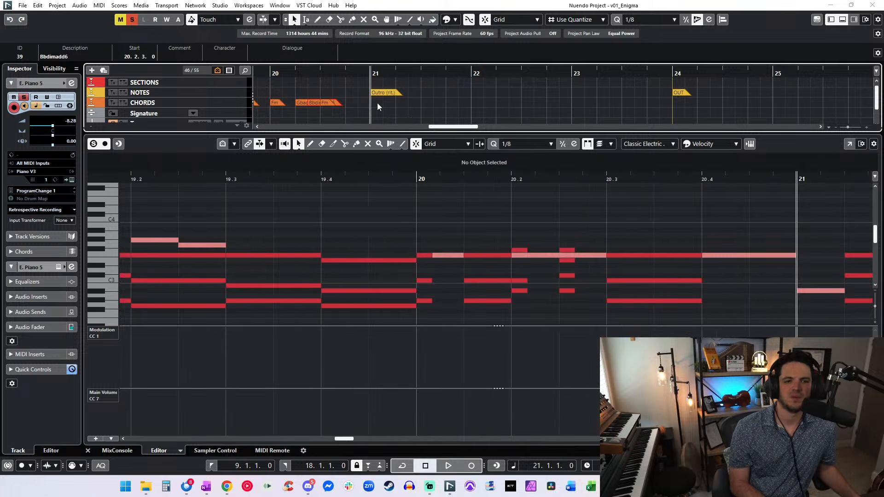
- Add a blank chord marker at bar 21's first beat and audition the notes of the chord just after it
alt+click(372, 102)
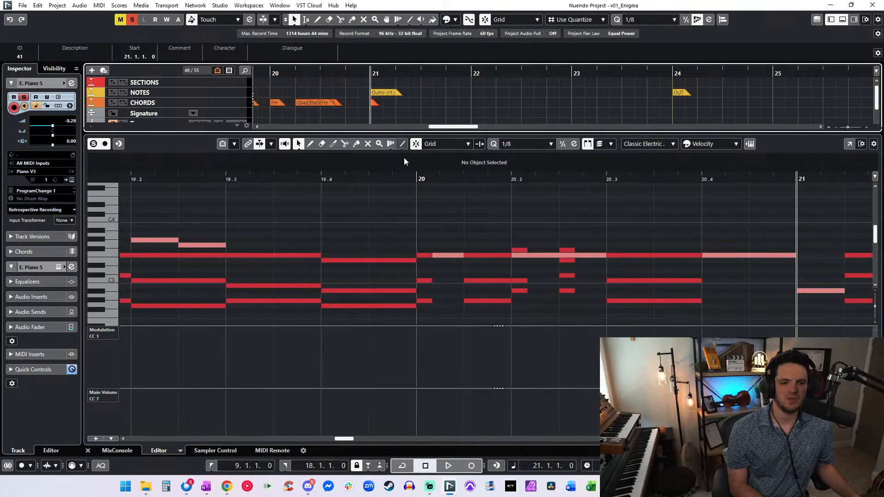
key(space)
click(262, 255)
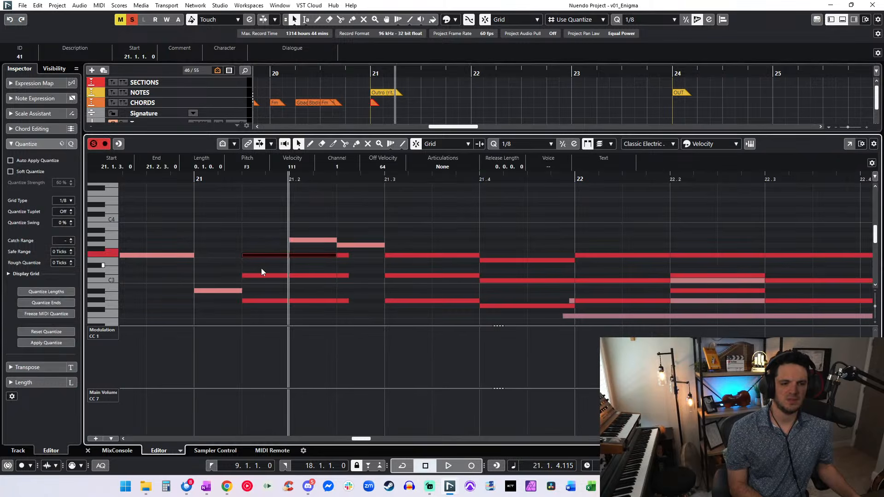
key(Delete)
click(259, 276)
drag(259, 285, 259, 302)
- Name the chord marker at bar 21, beat 1 Db
click(372, 106)
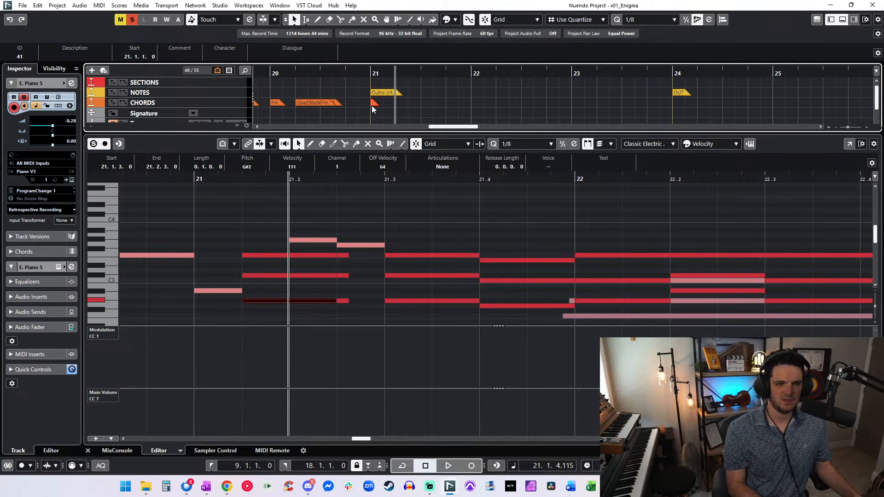
click(90, 57)
text(Db)
key(Return)
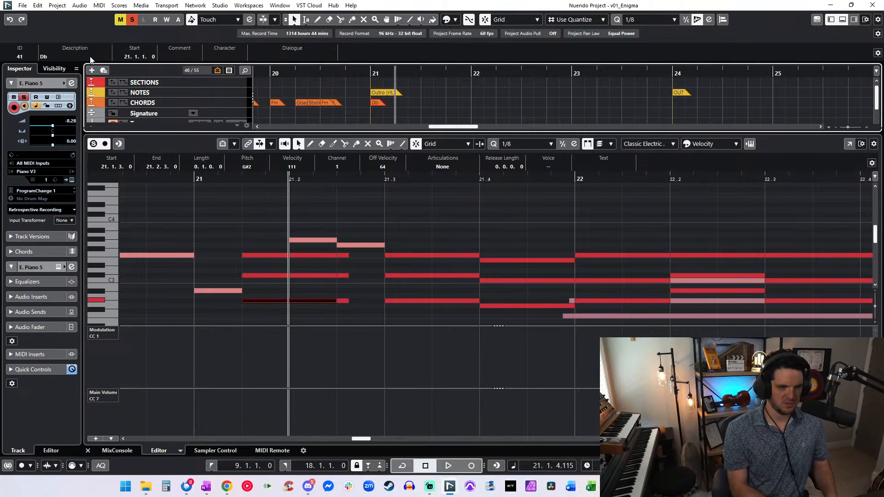
- Play back the rest of bar 21 and copy the Db chord marker to bar 21, beat 4 and bar 22, beat 1
key(space)
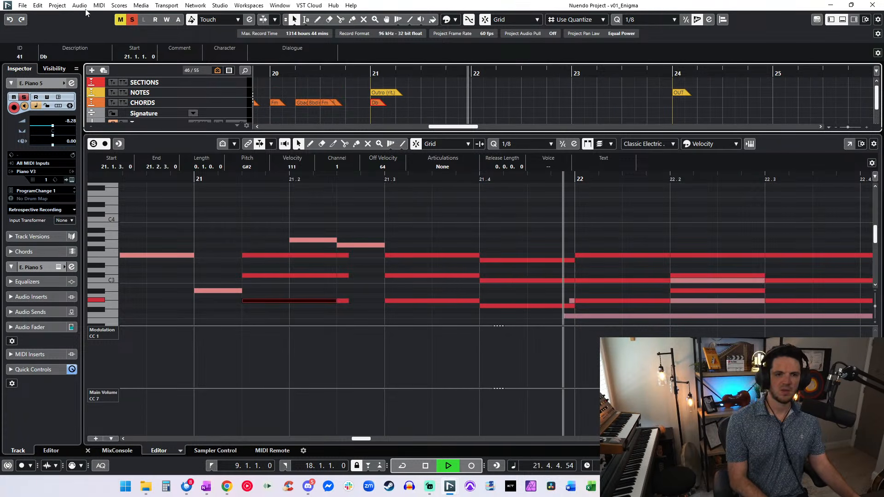
key(space)
drag(402, 104, 476, 104)
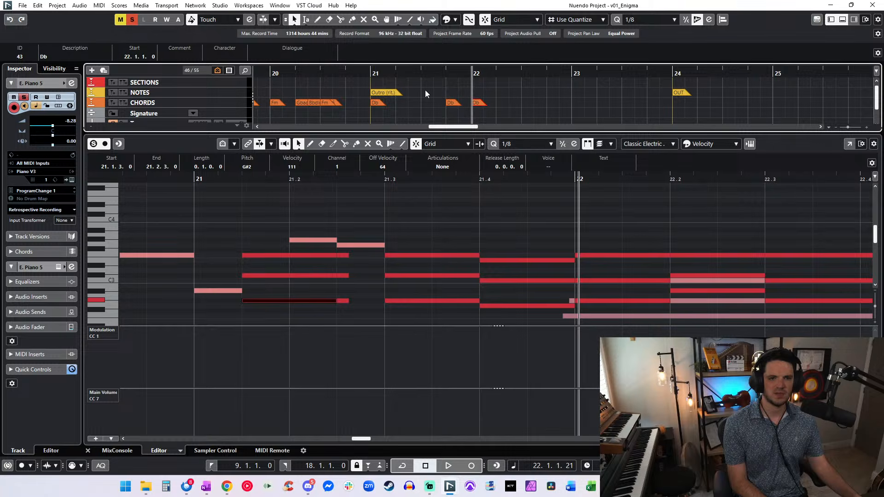
- Rename the copied chord marker at bar 22, beat 1 as Fm
click(101, 58)
text(Fm)
key(Return)
- Play back bar 21, beat 4 and audition the three notes of its chord
key(space)
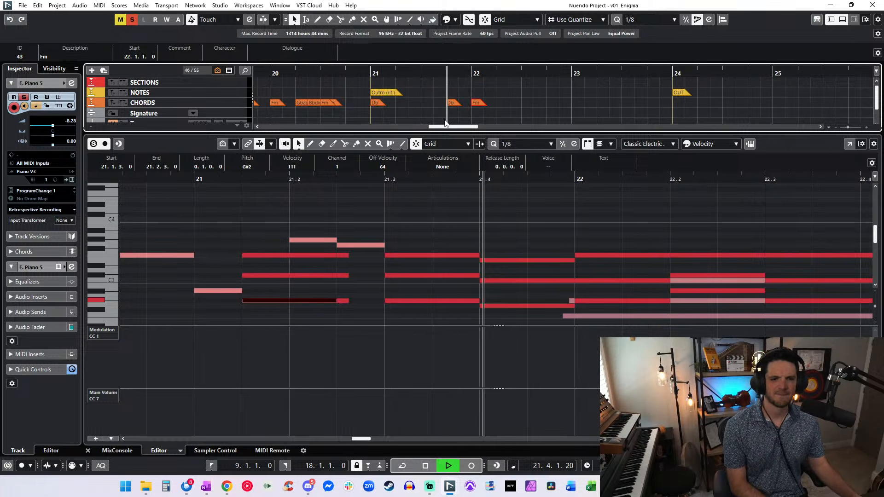
key(space)
click(502, 260)
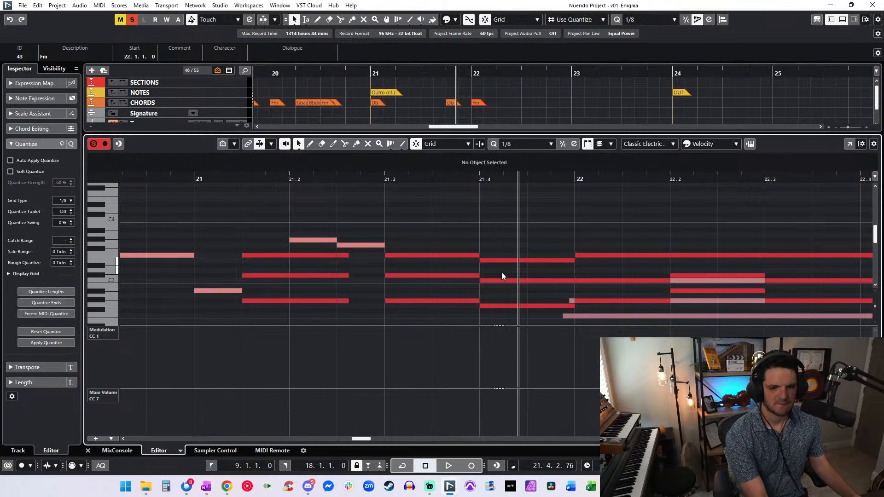
click(501, 280)
click(501, 305)
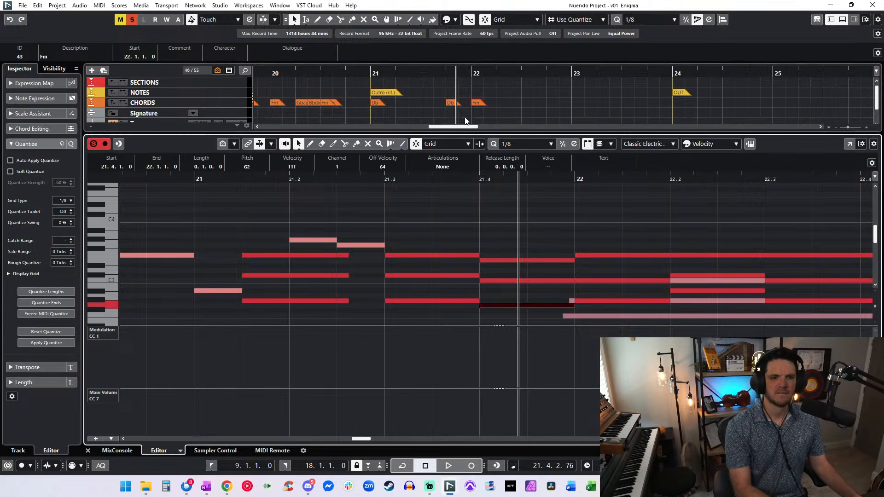
- Rename the copied chord marker at bar 21, beat 4 as C
click(454, 102)
click(59, 56)
text(C)
key(Return)
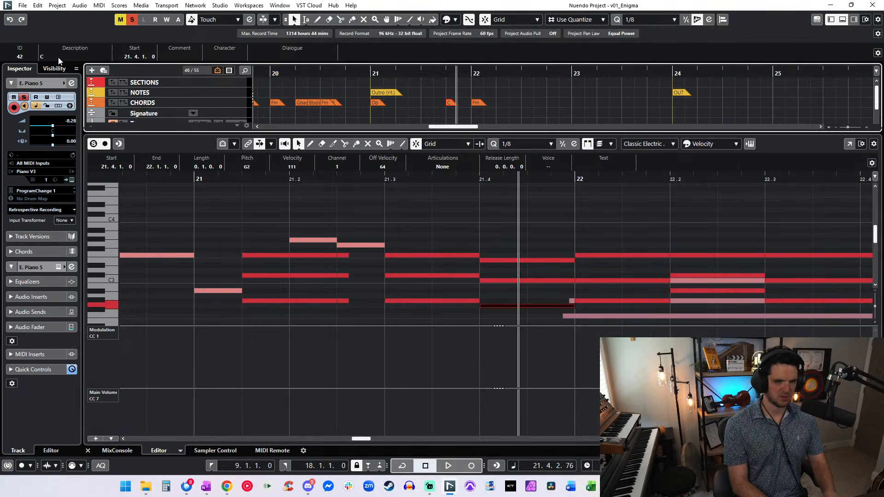
- Play back bar 22 and copy the Fm chord marker from its first beat to beats 2 and 3
key(space)
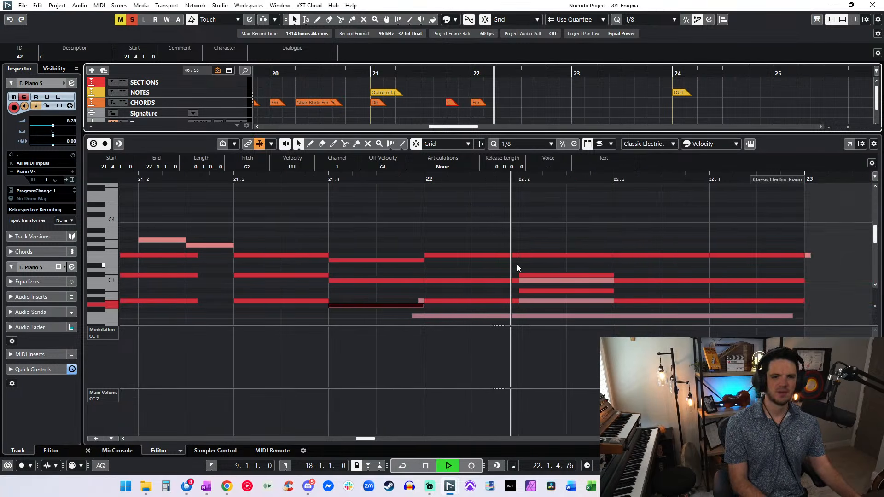
click(481, 104)
drag(480, 104, 526, 104)
key(space)
key(space)
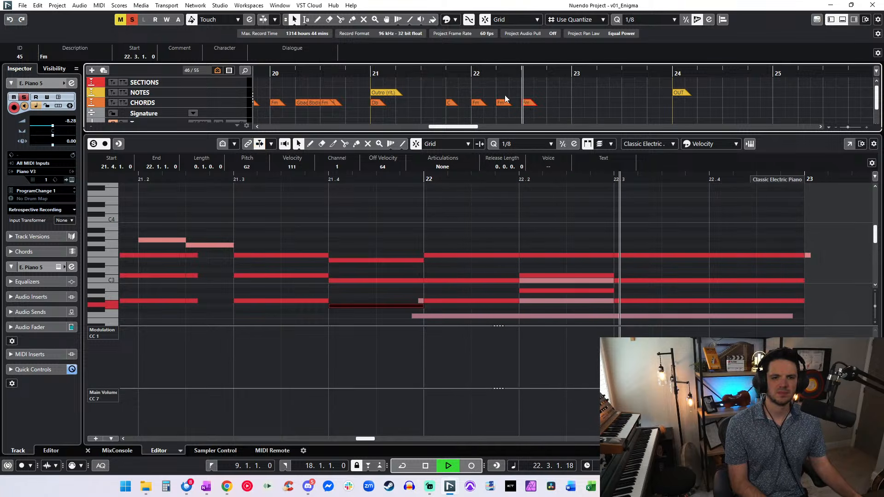
- Play back the first two beats of bar 22 to hear the chord change
key(space)
key(space)
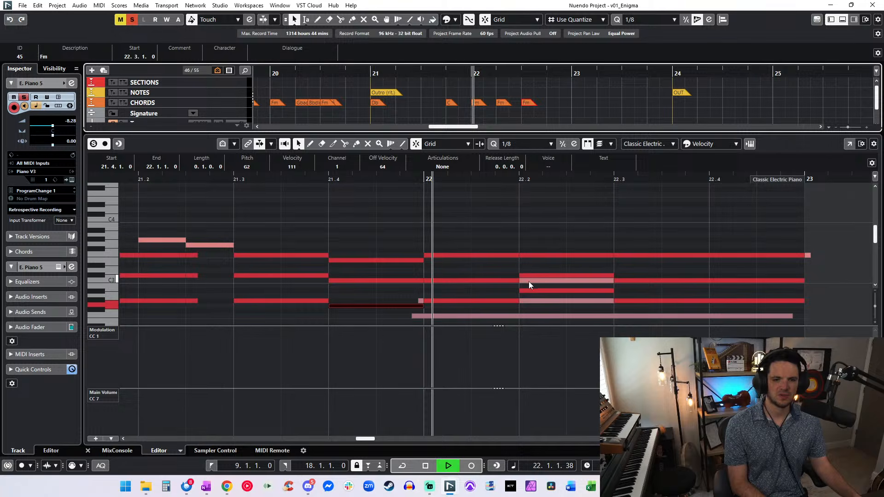
key(space)
- Close the note editor, reopen only the E. Piano 5 part in it, and play back bar 22
key(Return)
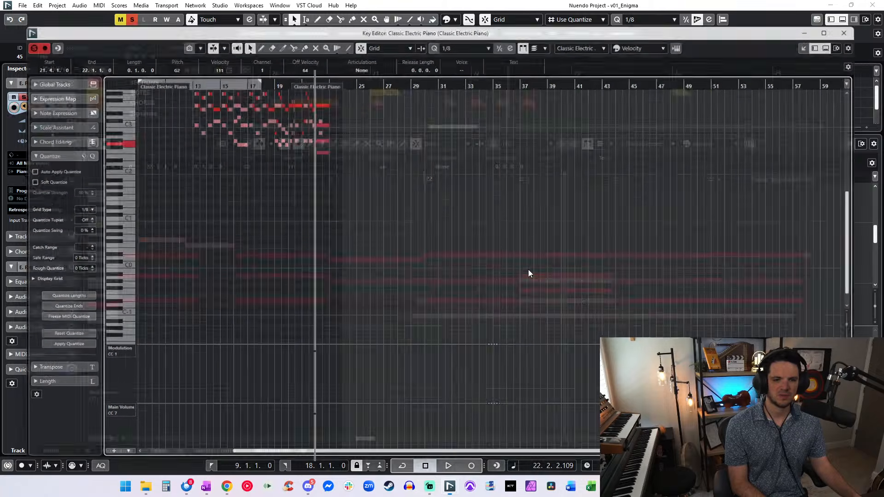
key(Return)
click(508, 235)
key(Return)
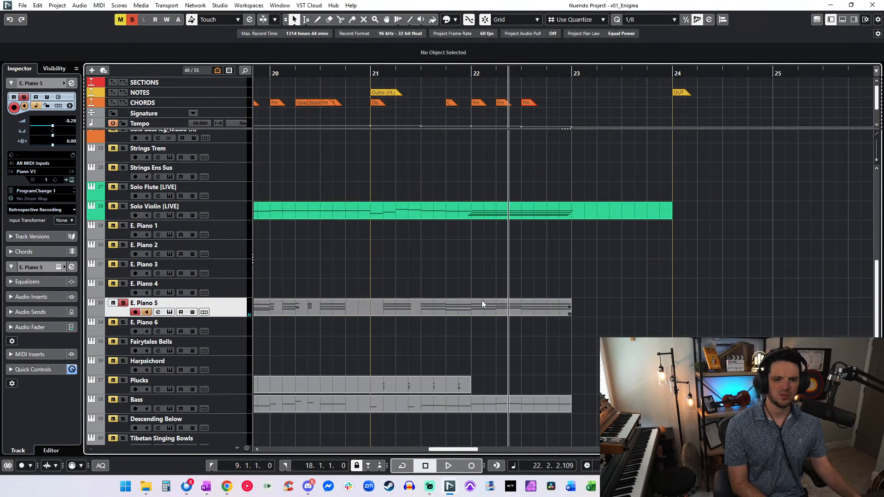
double_click(481, 302)
key(space)
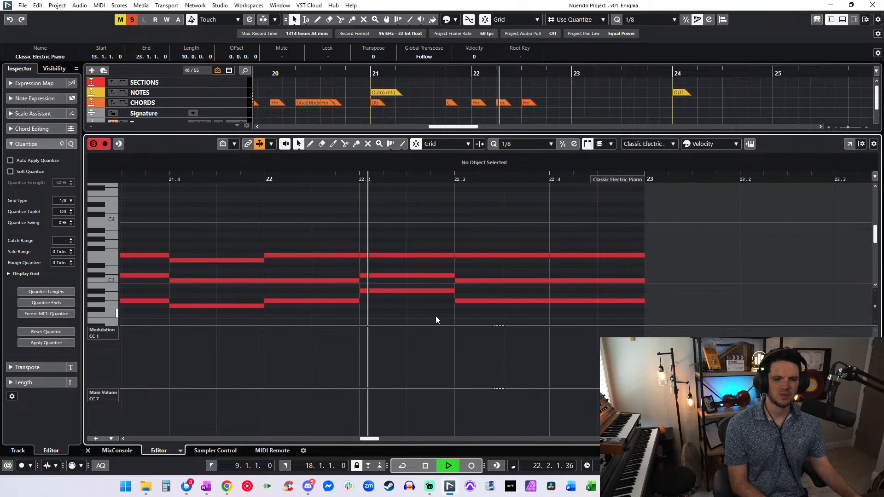
- Check the individual notes of the chord at bar 22, beat 2 and rename its chord marker as Bbm
key(space)
click(399, 290)
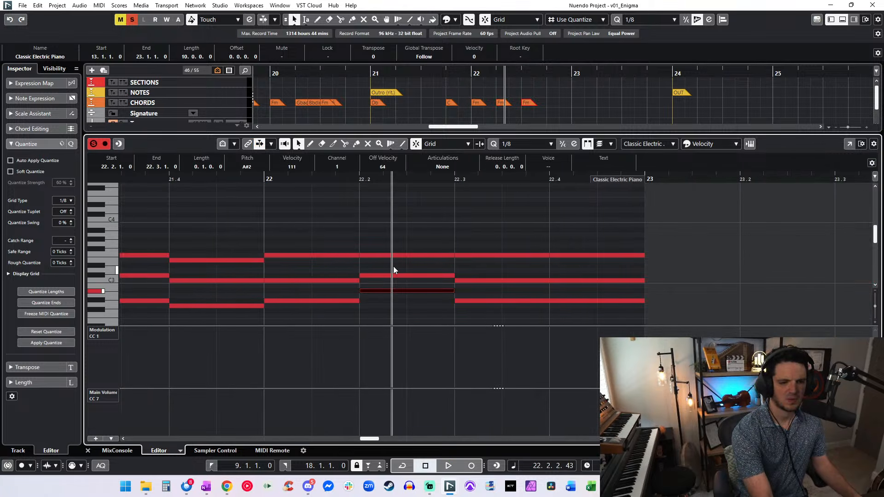
drag(394, 267, 394, 279)
drag(395, 244, 395, 262)
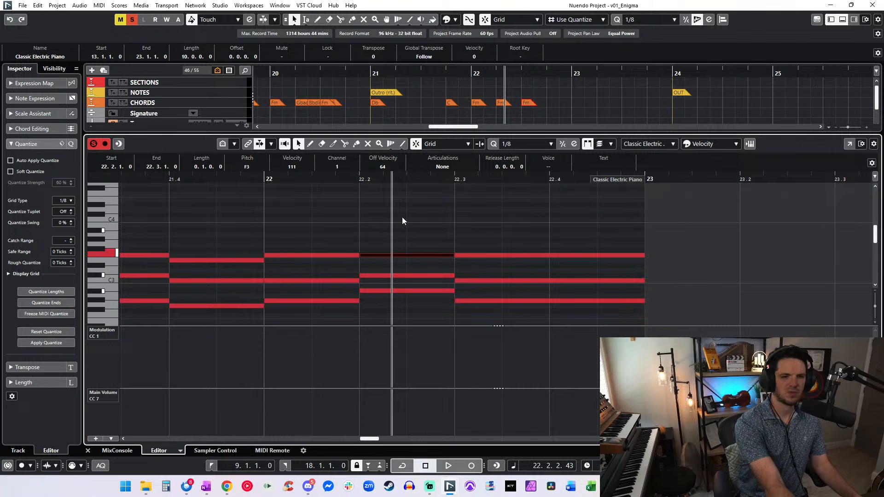
click(500, 102)
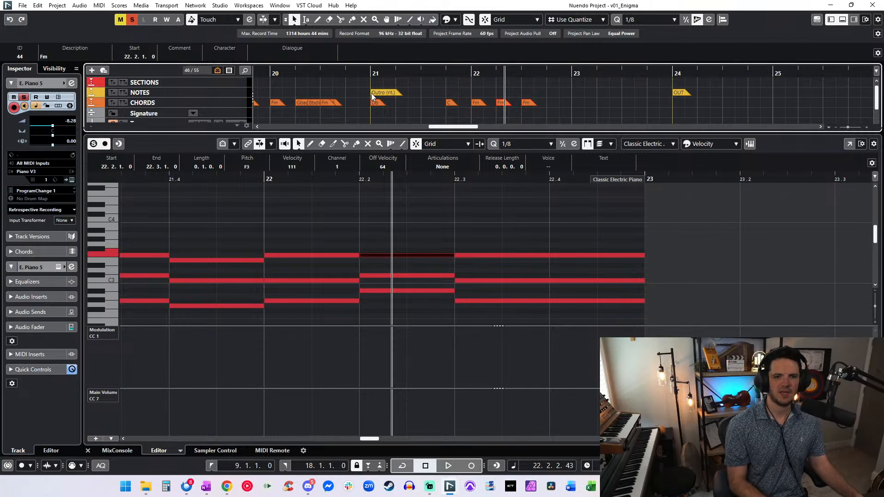
click(88, 56)
text(Bb)
key(Return)
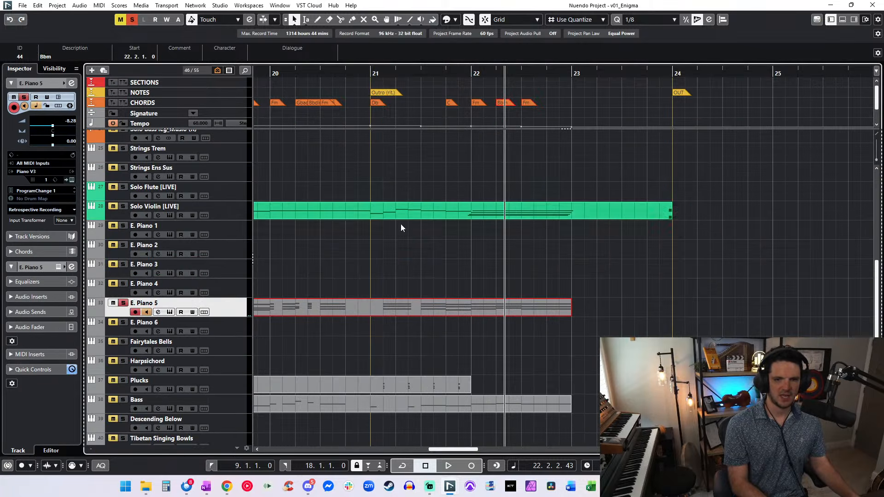
- Move the playhead back to bar 14 and take the E. Piano 5 track out of solo
key(g)
key(h)
key(h)
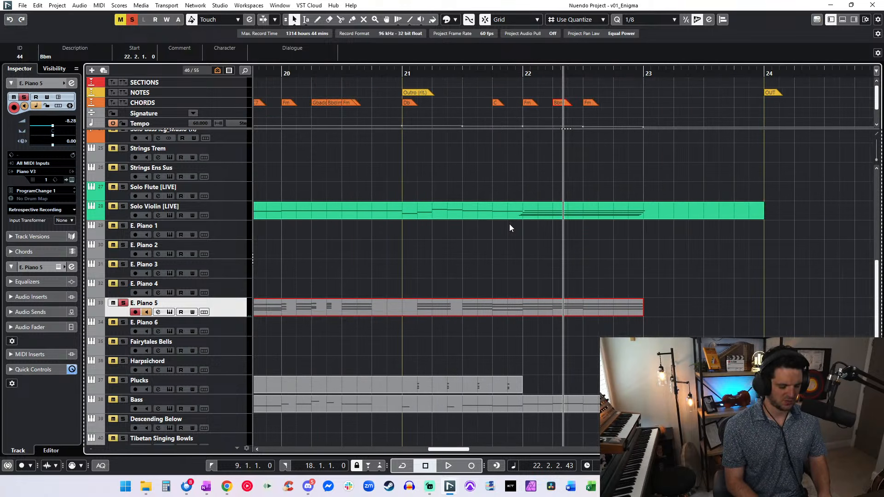
key(g)
key(ctrl+KP_Subtract)
key(ctrl+KP_Subtract)
key(ctrl+KP_Subtract)
key(ctrl+KP_Subtract)
key(ctrl+KP_Subtract)
key(ctrl+KP_Subtract)
key(ctrl+KP_Subtract)
key(ctrl+KP_Subtract)
key(ctrl+KP_Subtract)
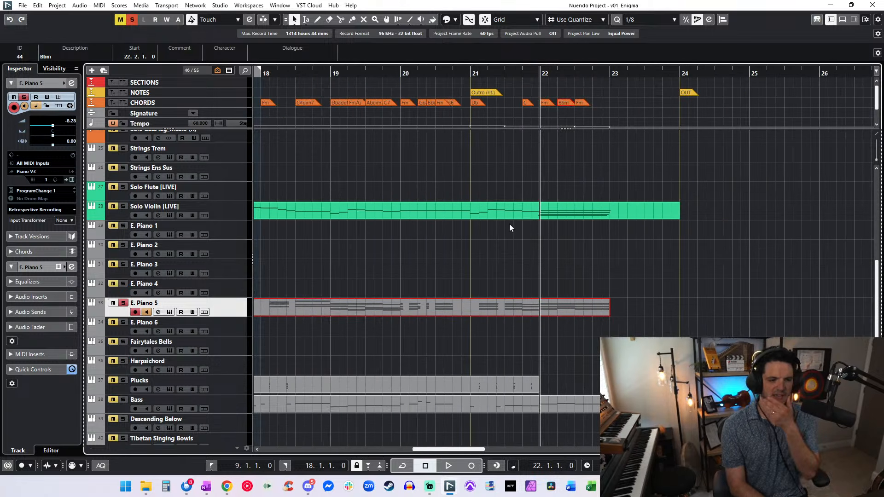
scroll(304, 266, left, 2)
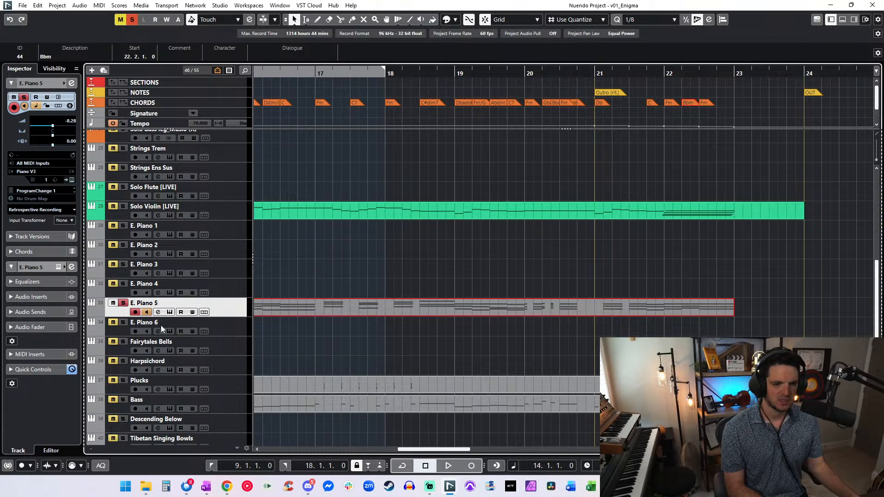
click(123, 303)
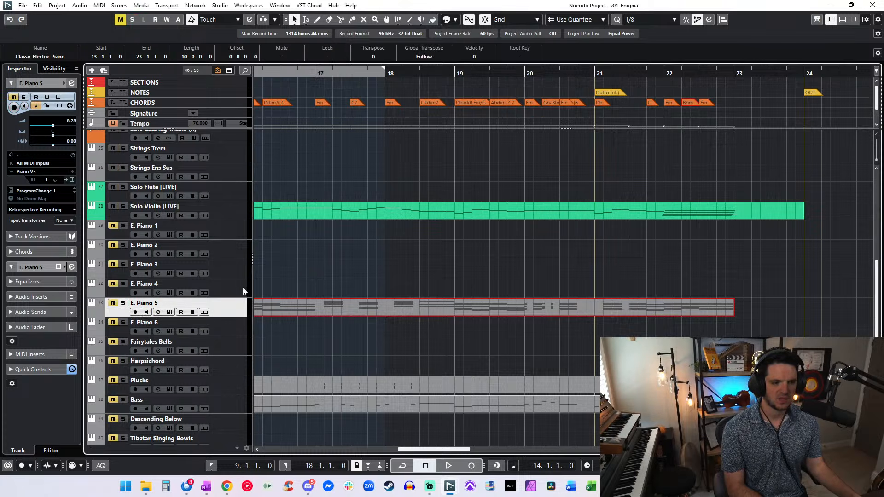
- Play back the TRACK 2_70bpm section from bars 9 and 13 while looking over the parts on its tracks
scroll(483, 209, up, 3)
scroll(482, 209, left, 4)
scroll(482, 209, left, 5)
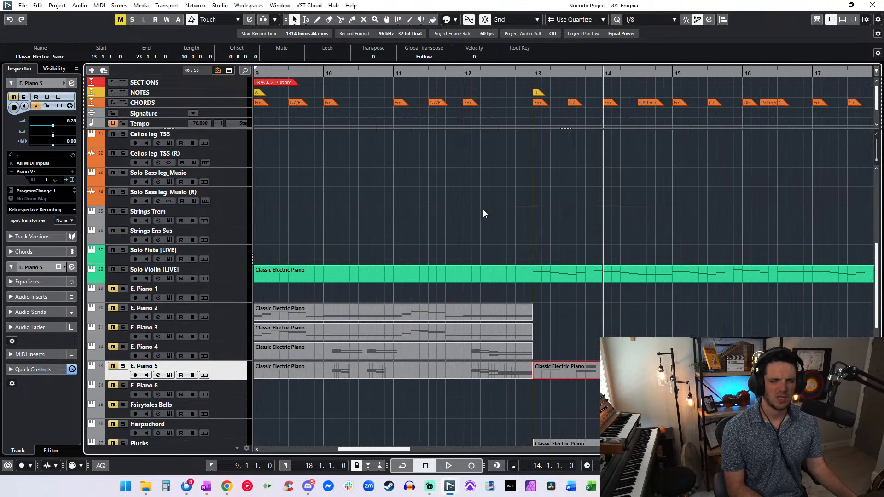
click(457, 72)
key(KP_1)
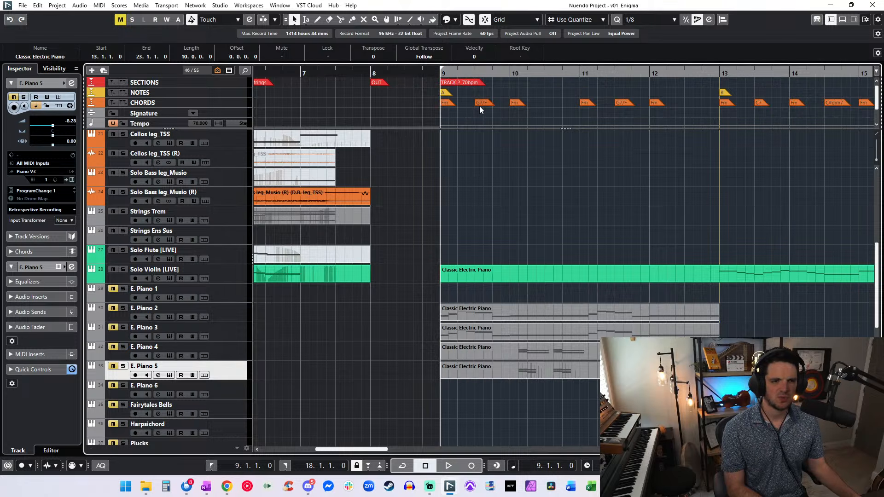
scroll(523, 192, up, 5)
key(space)
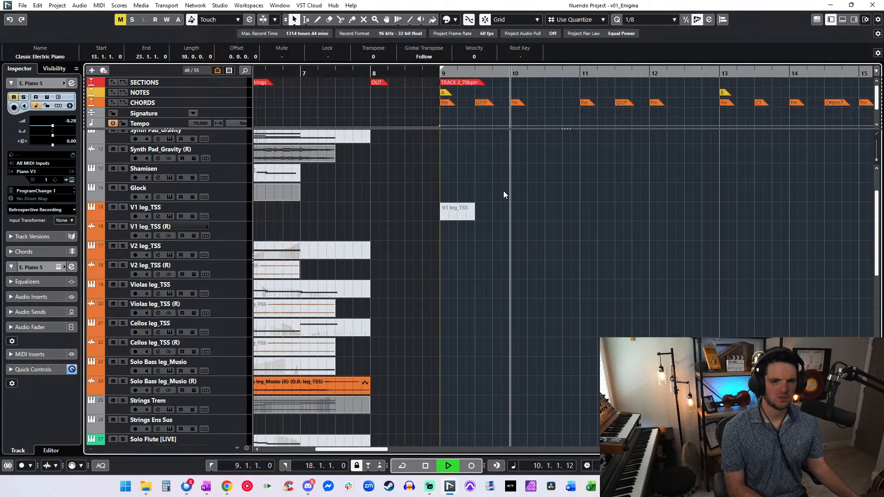
scroll(446, 187, up, 2)
scroll(404, 237, down, 8)
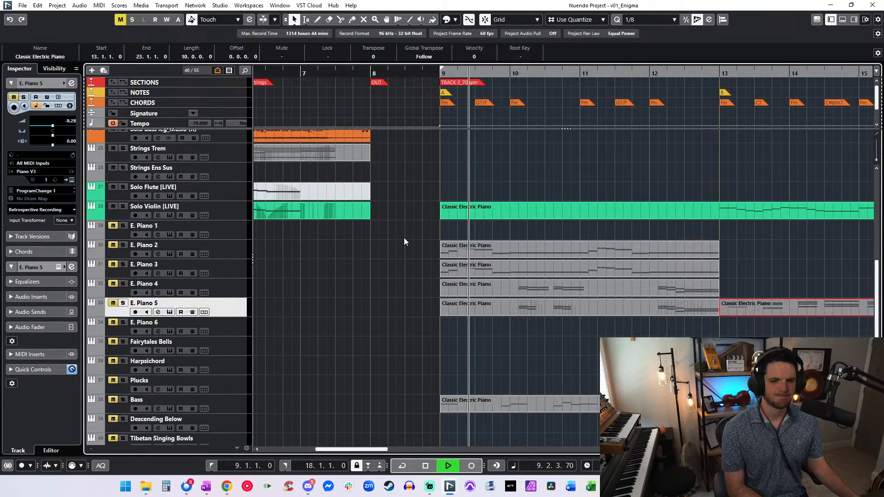
scroll(370, 197, up, 3)
scroll(372, 216, down, 4)
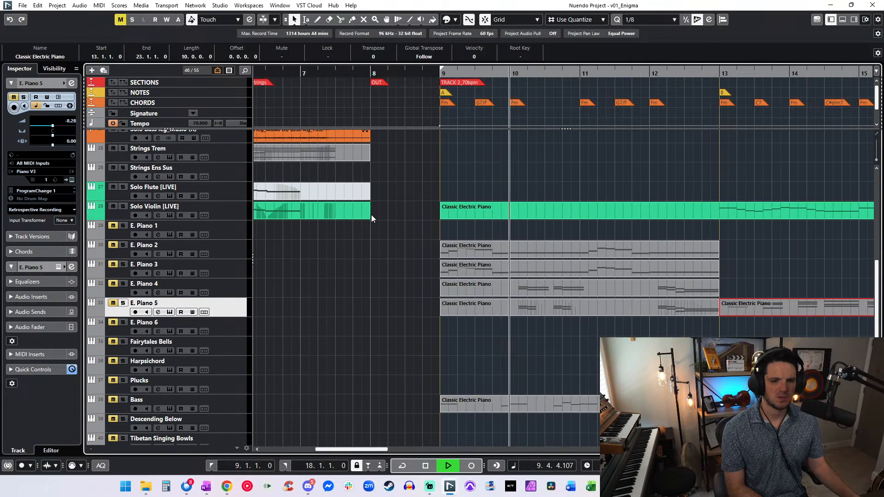
scroll(441, 251, right, 3)
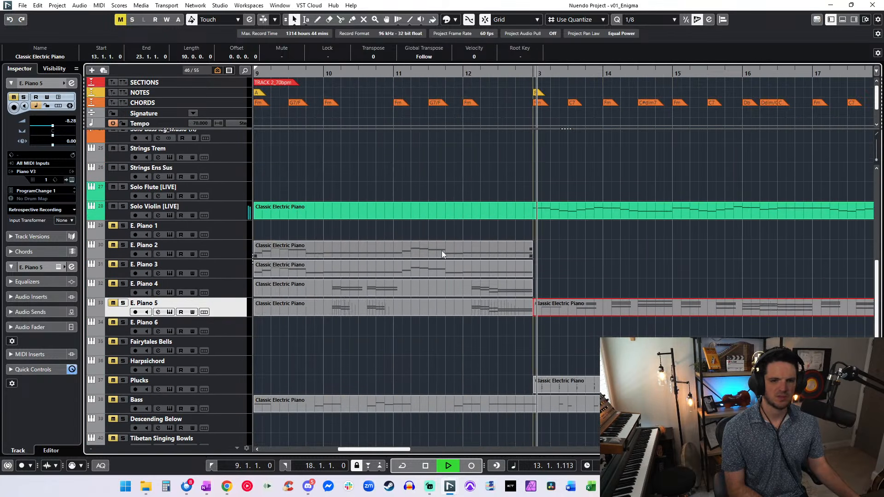
scroll(442, 253, left, 1)
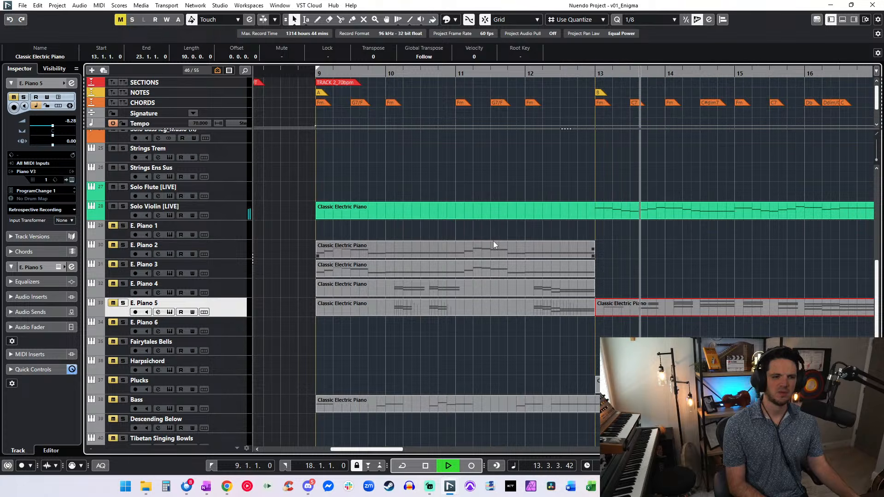
scroll(493, 241, right, 1)
- Inspect the Solo Violin part's notes and its Kontakt instrument, close both, and select the Solo Violin track
double_click(493, 212)
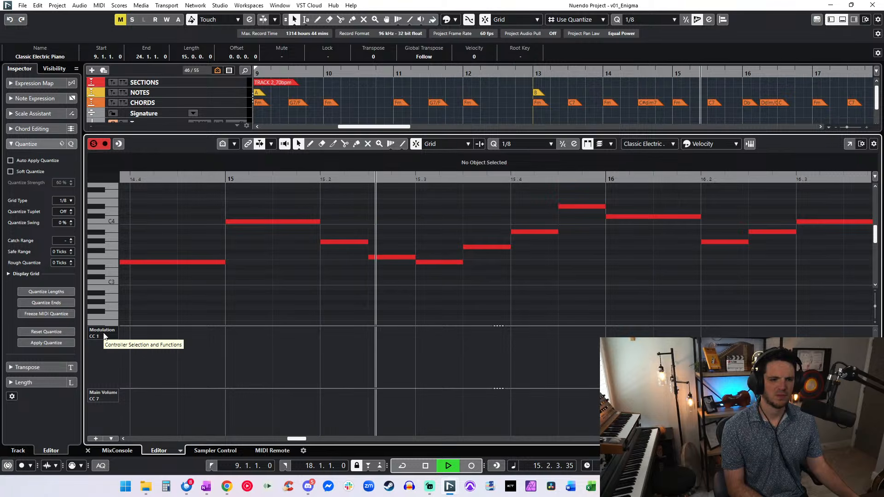
key(e)
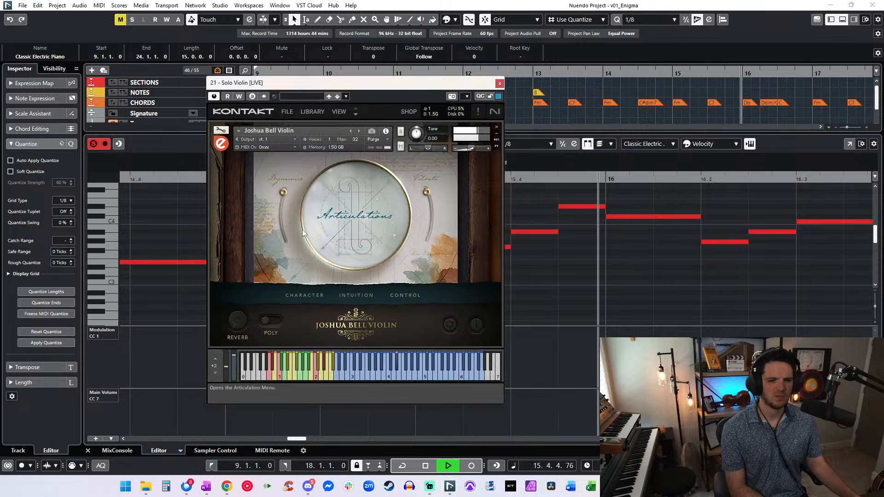
key(e)
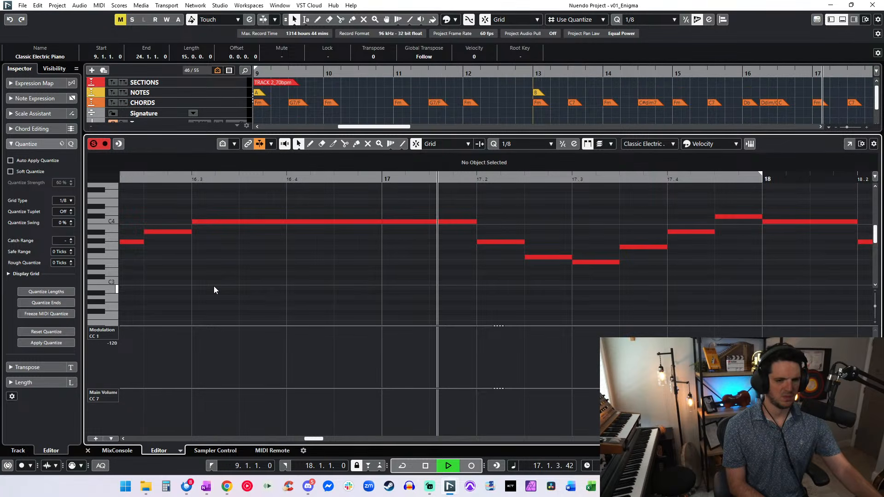
key(Return)
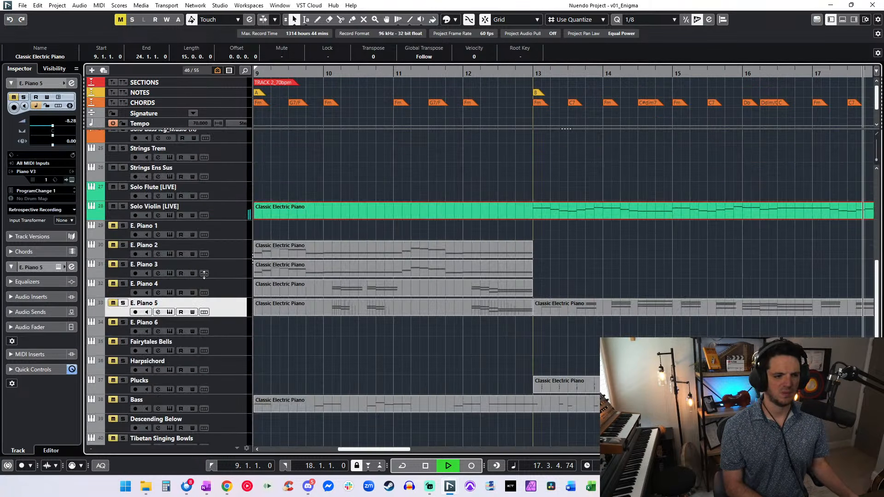
click(213, 218)
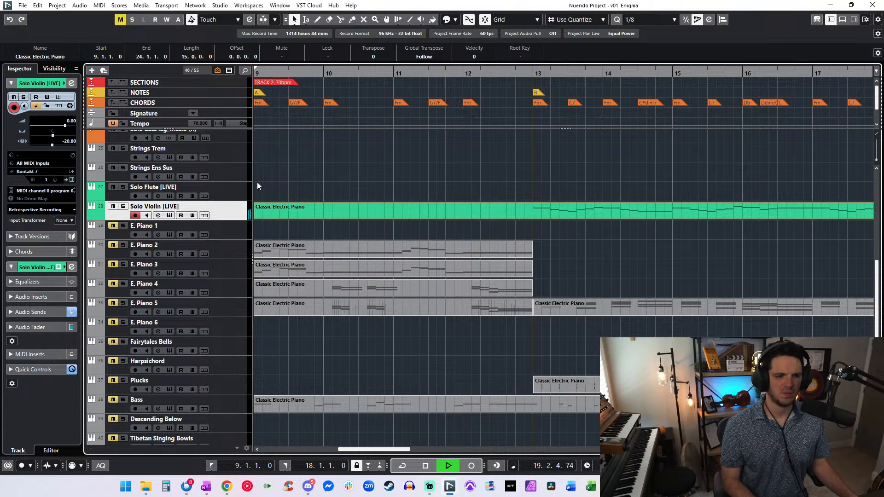
- Reopen the Solo Violin part and delete the lower chord notes in bar 22, keeping only the F3 melody note
key(g)
key(g)
key(g)
key(g)
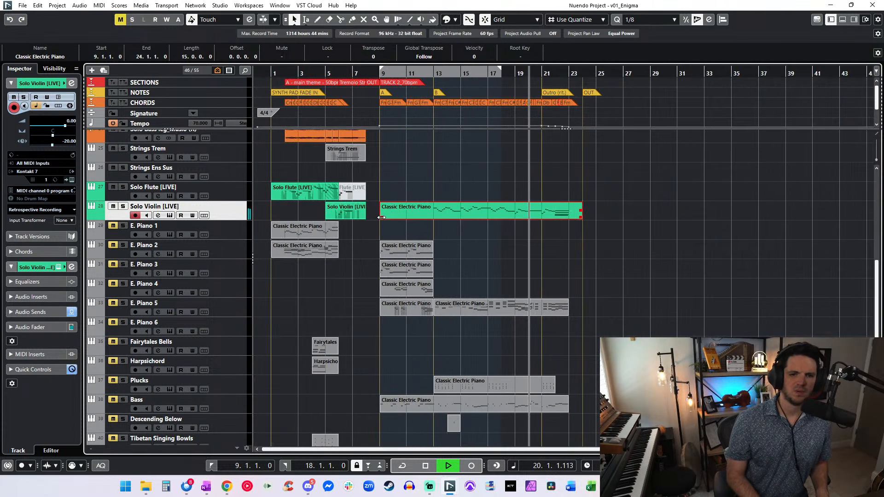
key(h)
key(h)
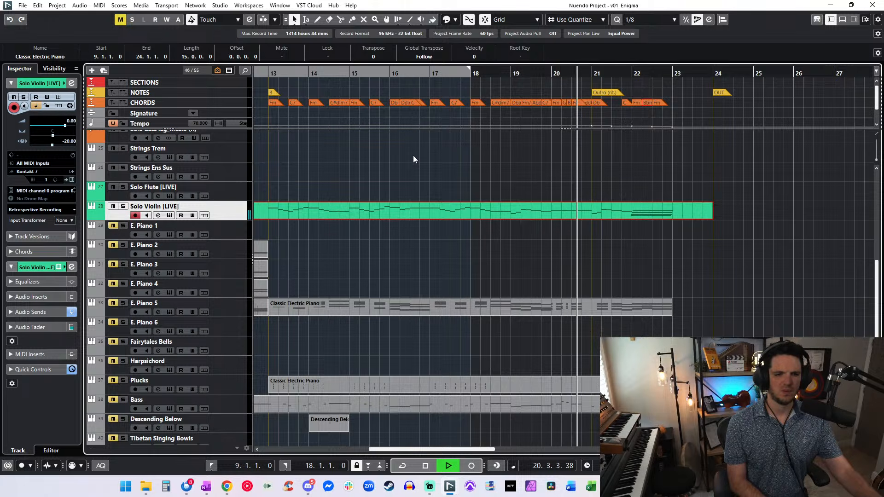
double_click(437, 212)
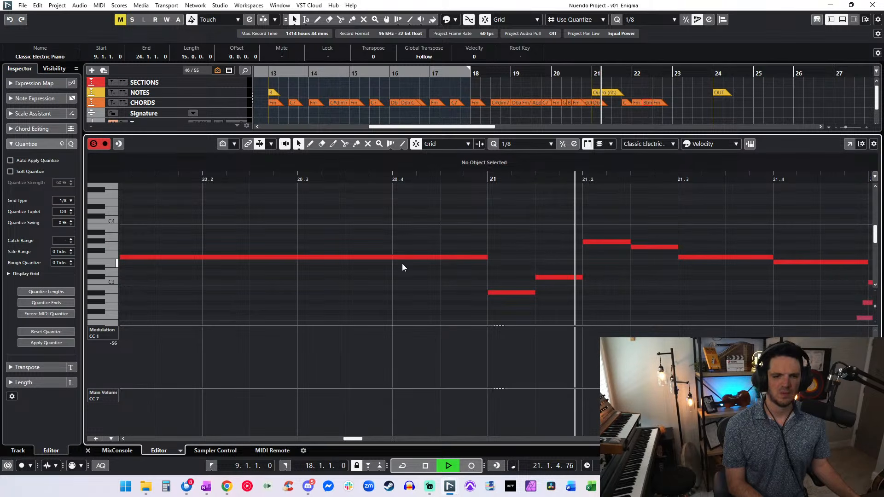
key(g)
key(g)
key(g)
key(g)
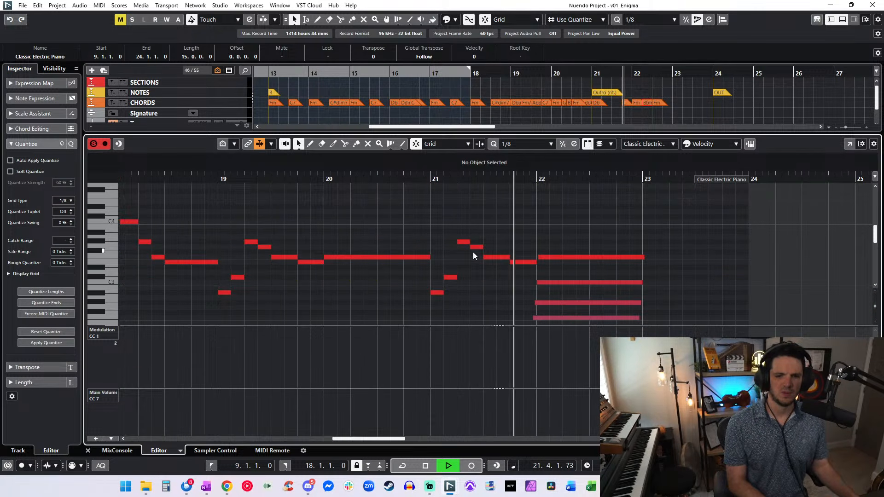
drag(480, 272, 462, 335)
key(Delete)
key(space)
scroll(483, 253, up, 2)
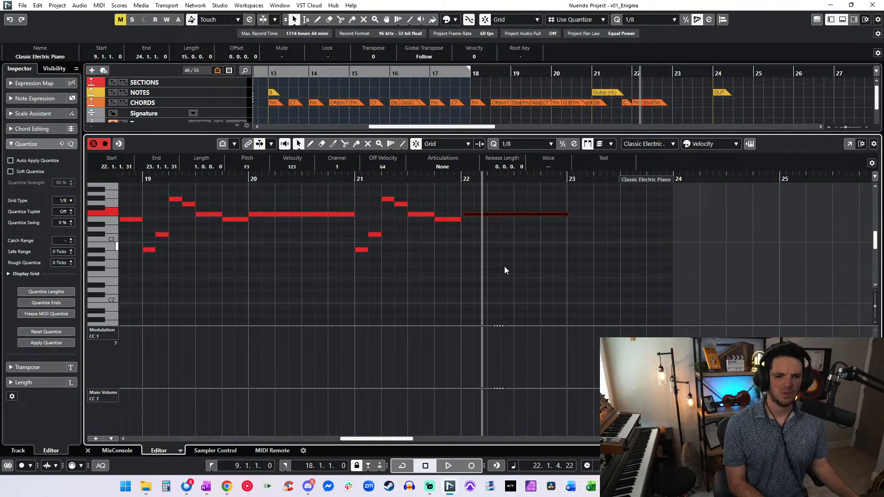
- Transpose the Solo Violin notes from bar 21 to the end up one octave and close the note editor
drag(542, 300, 357, 188)
key(shift+Up)
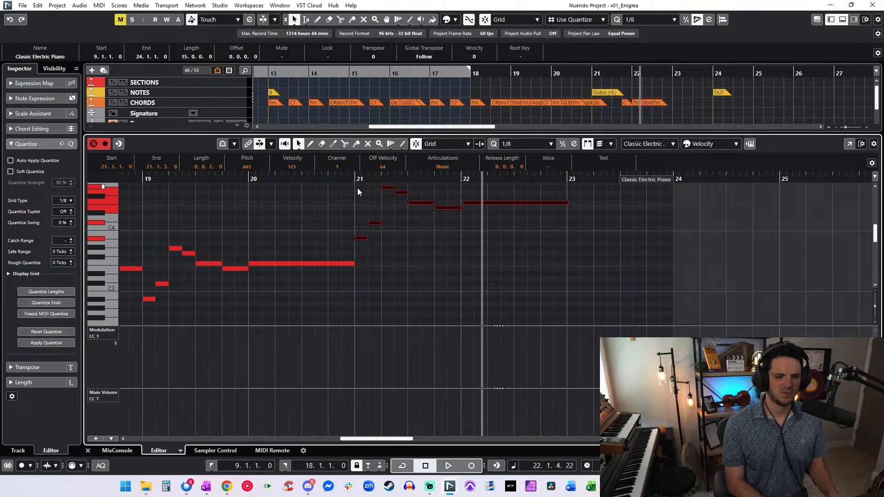
key(ctrl+a)
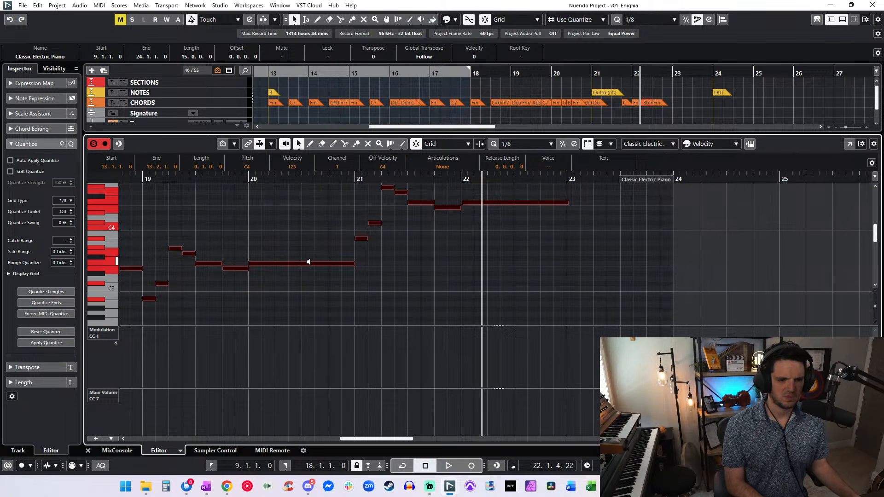
key(Return)
- Rehearse the Solo Violin melody from bar 13 and record a modulation performance over it from bar 12 through bar 16
scroll(390, 205, left, 4)
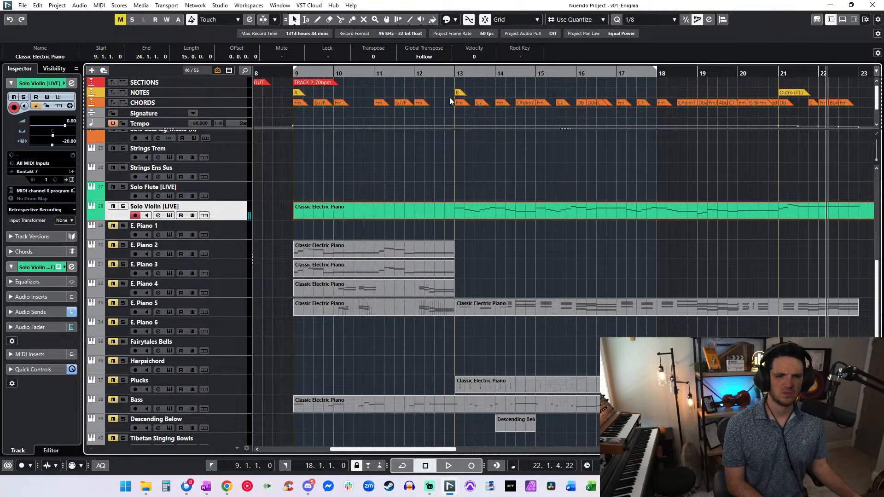
key(space)
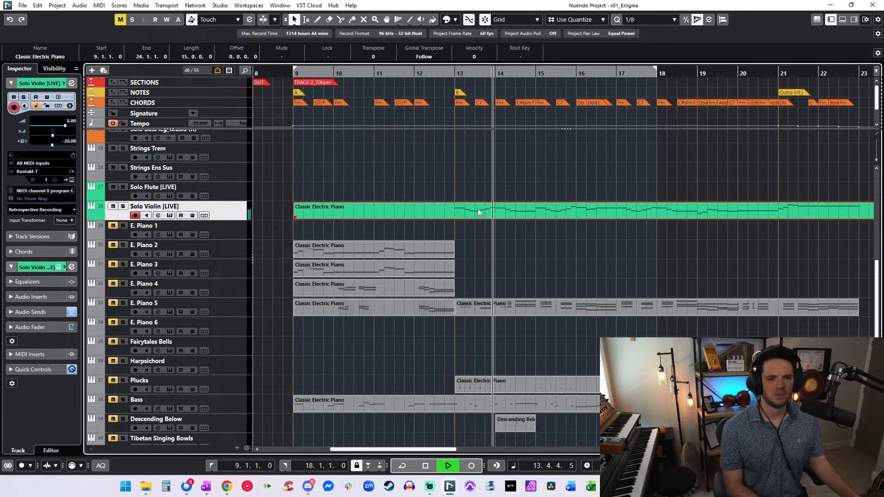
scroll(439, 190, right, 2)
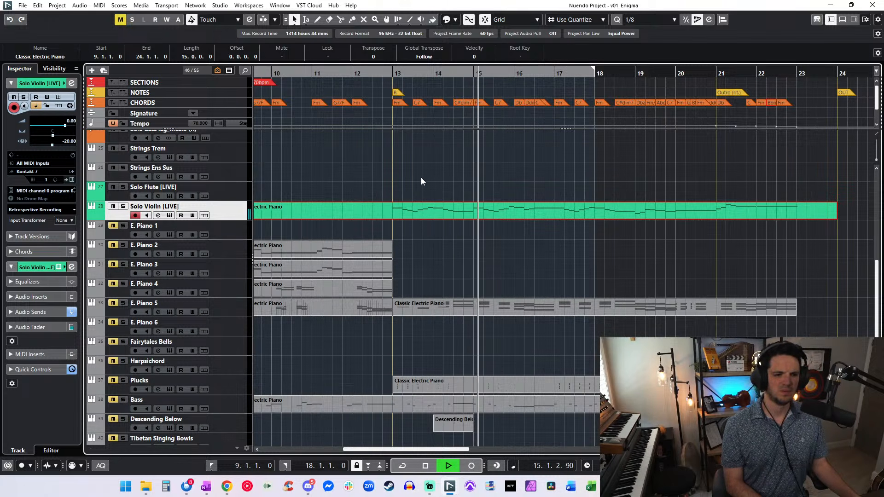
key(KP_Subtract)
key(KP_Subtract)
key(KP_Subtract)
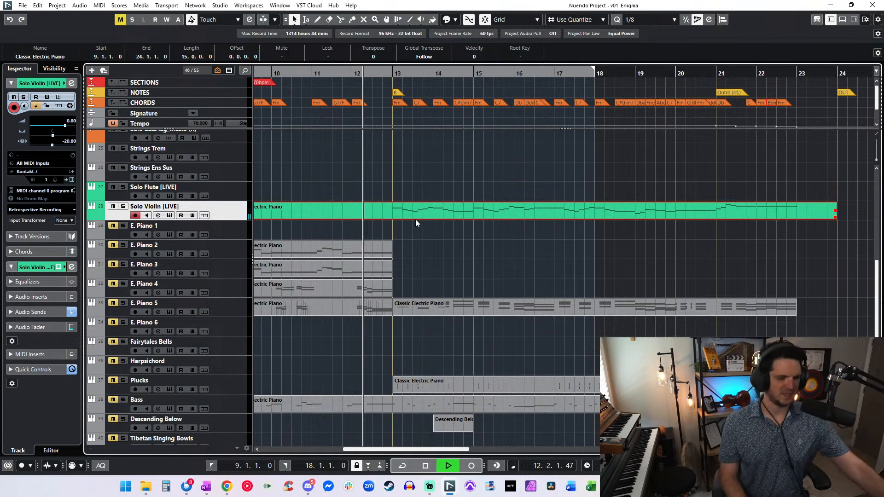
key(KP_Multiply)
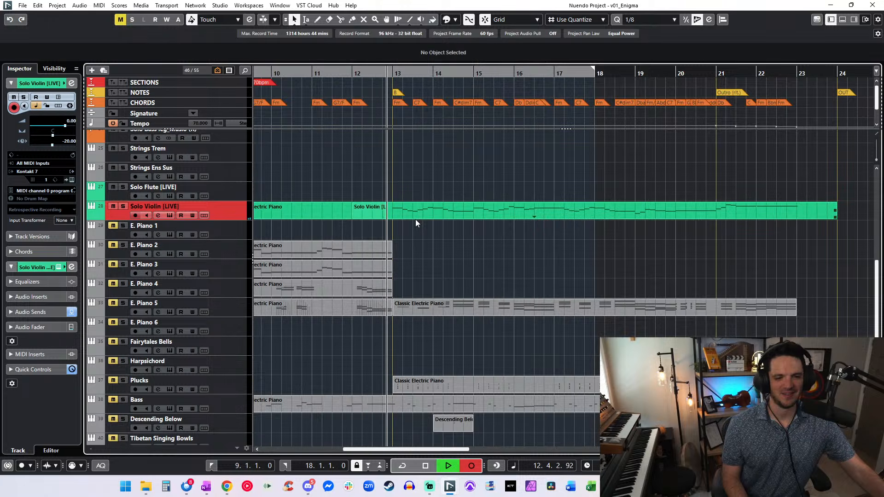
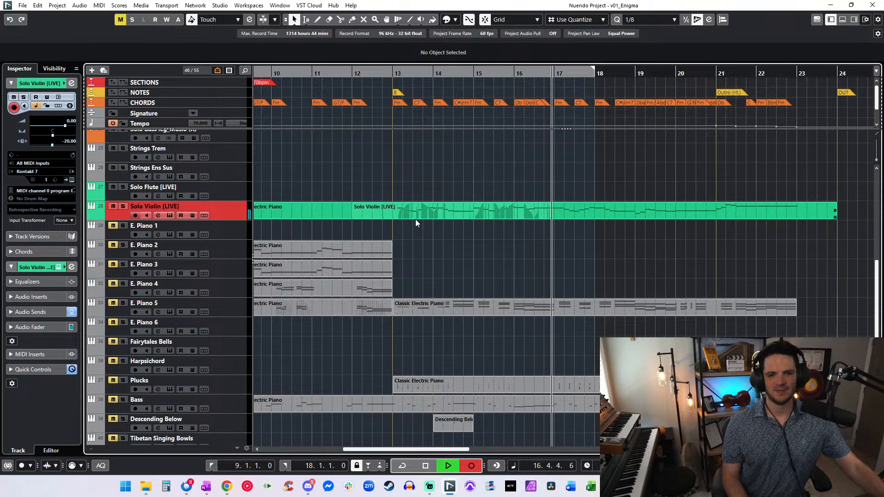
key(space)
- Glue the recorded Solo Violin part to the Classic Electric Piano part on its track and open the result in the note editor
right_click(539, 208)
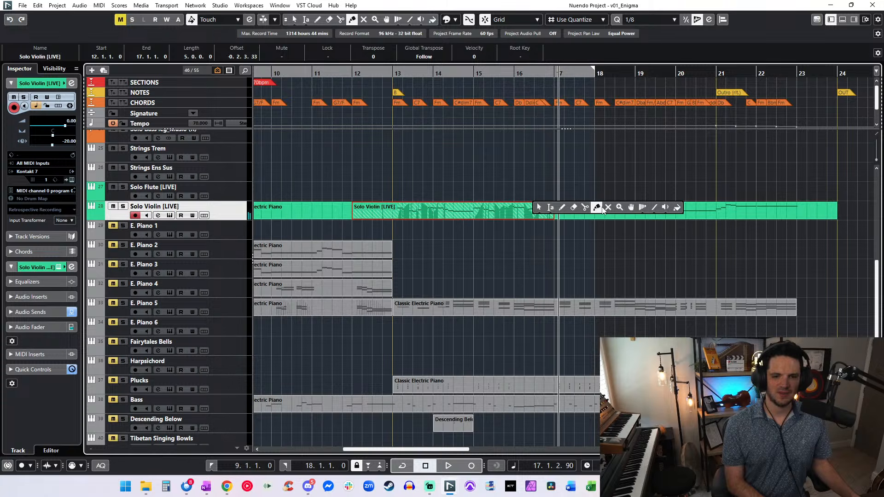
click(538, 208)
double_click(534, 211)
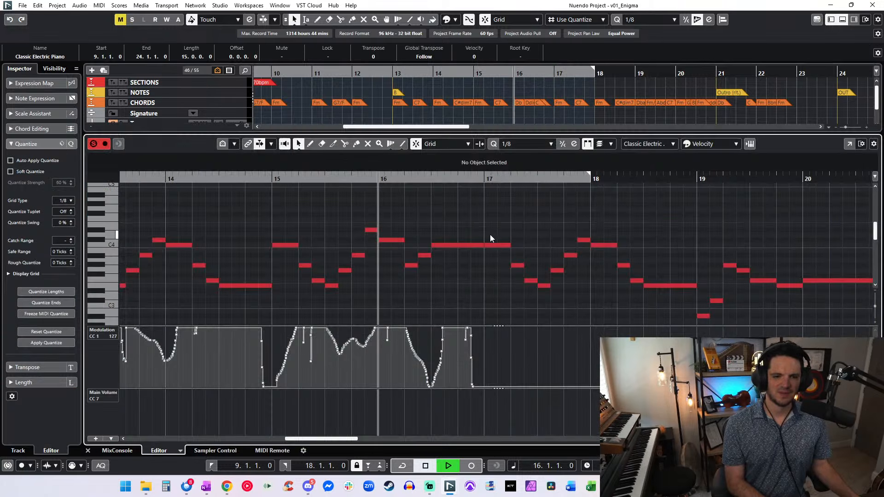
- Shorten the held C4 note in bar 16 and the held E3 note in bar 14 to a length of 0.1.2.0
drag(484, 246, 466, 252)
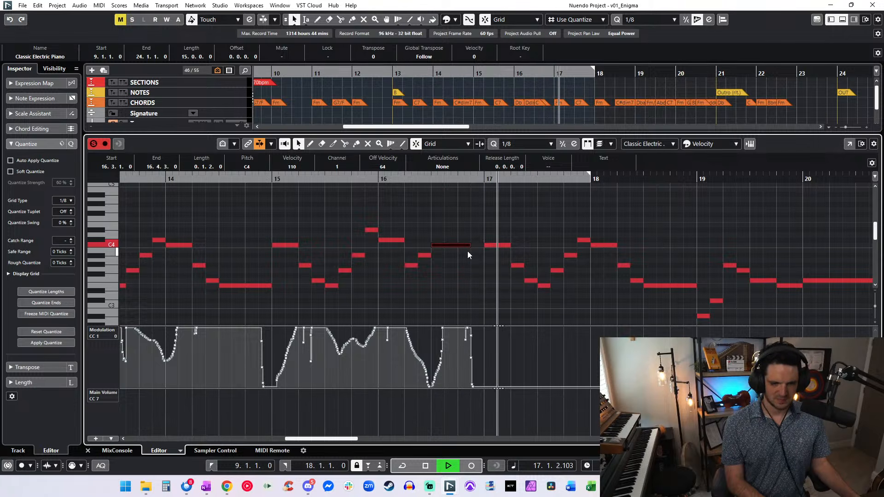
scroll(435, 260, left, 3)
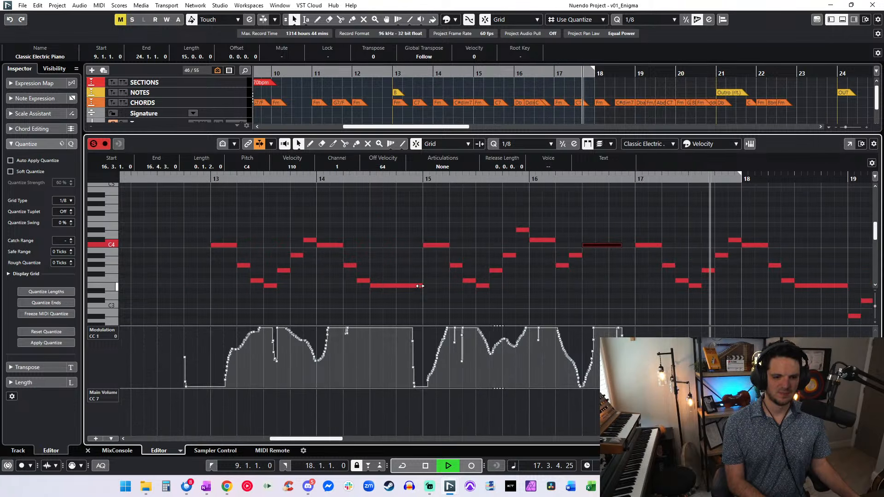
drag(420, 286, 409, 286)
scroll(547, 303, right, 3)
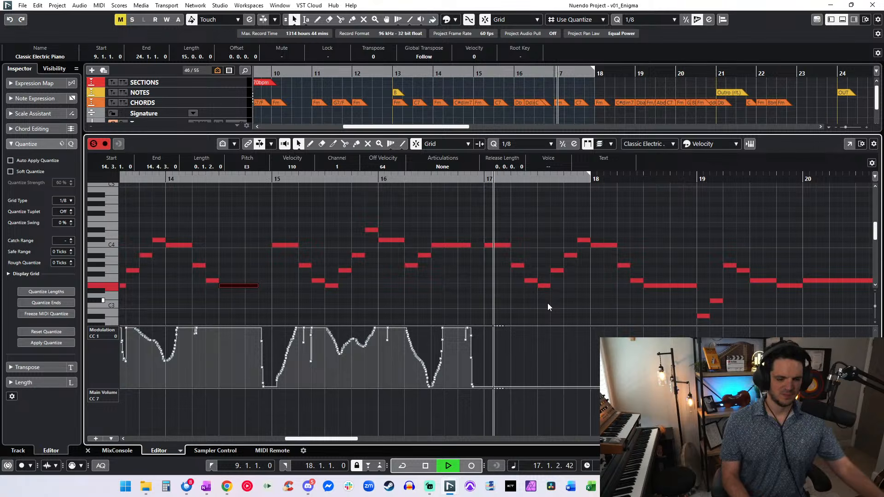
- Record modulation over the Solo Violin melody from bar 17 into bar 20 and shorten the bar 20 F3 note to 0.3.0.0
key(space)
key(space)
key(KP_Multiply)
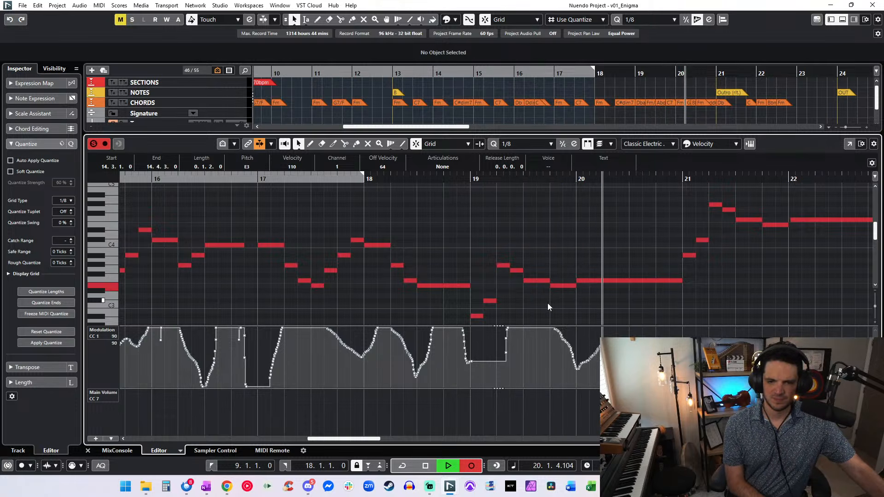
key(space)
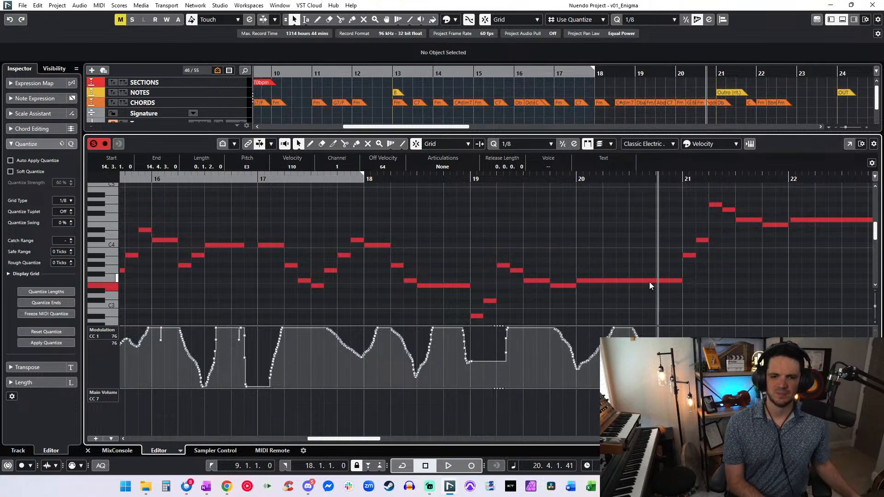
drag(681, 281, 660, 286)
scroll(657, 282, right, 3)
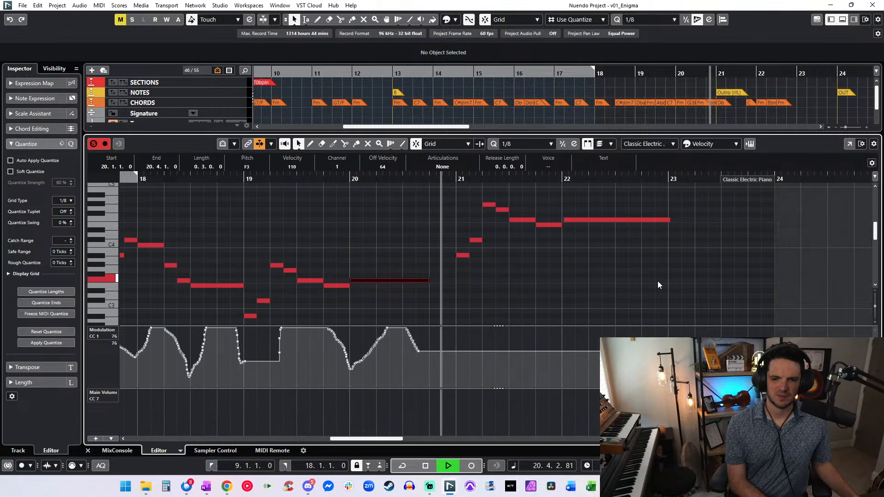
- Lengthen all notes in bars 21 and 22 together so they slightly overlap, giving the first A#3 a length of 0.0.2.60
scroll(440, 271, up, 1)
click(454, 222)
drag(454, 224, 562, 309)
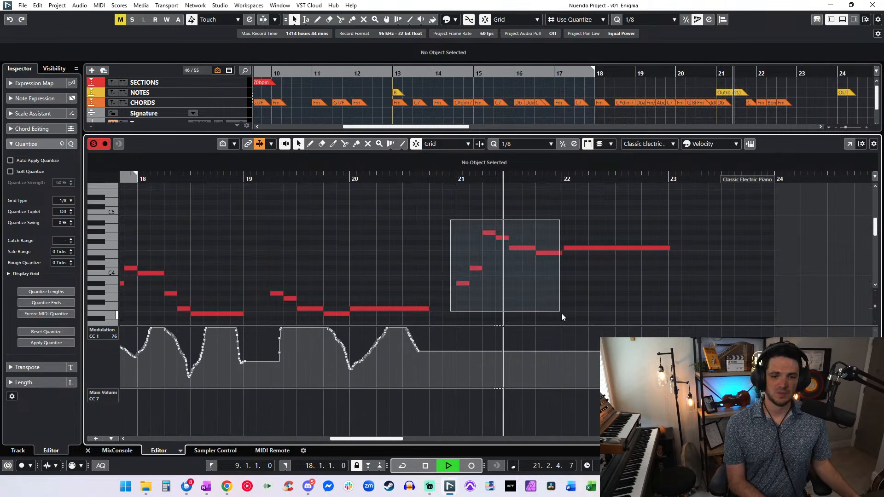
scroll(565, 253, down, 1)
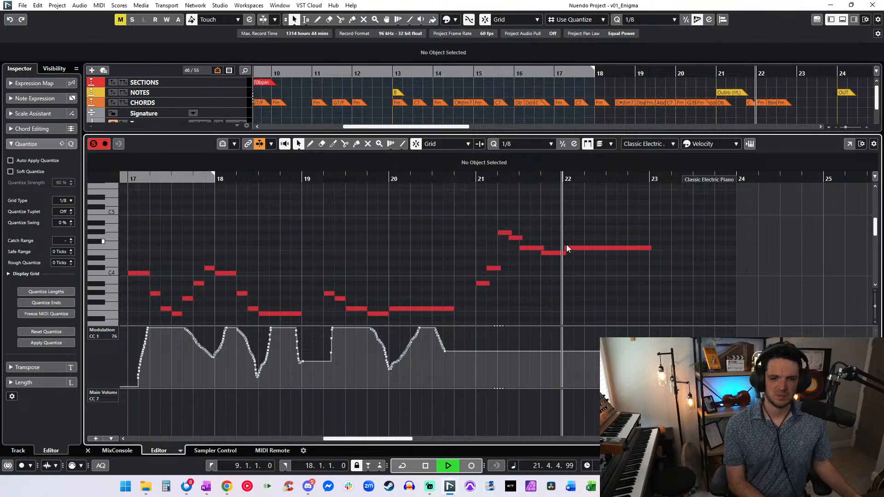
click(569, 248)
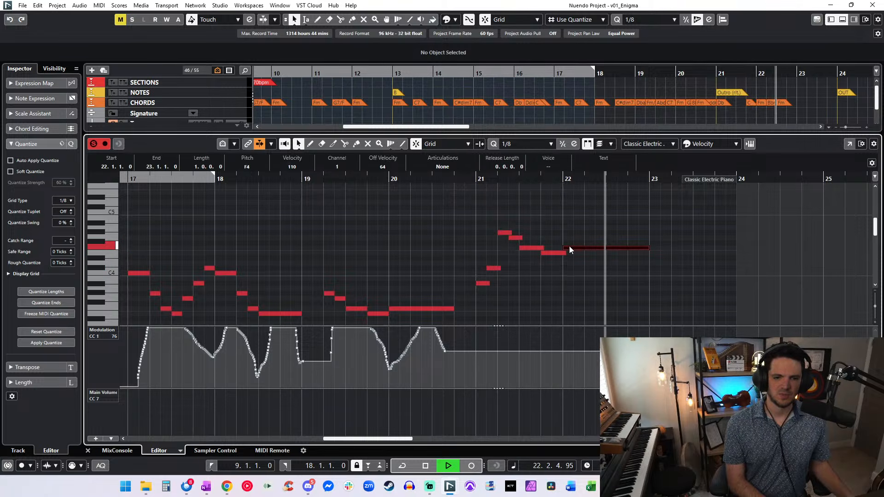
key(space)
drag(584, 305, 476, 205)
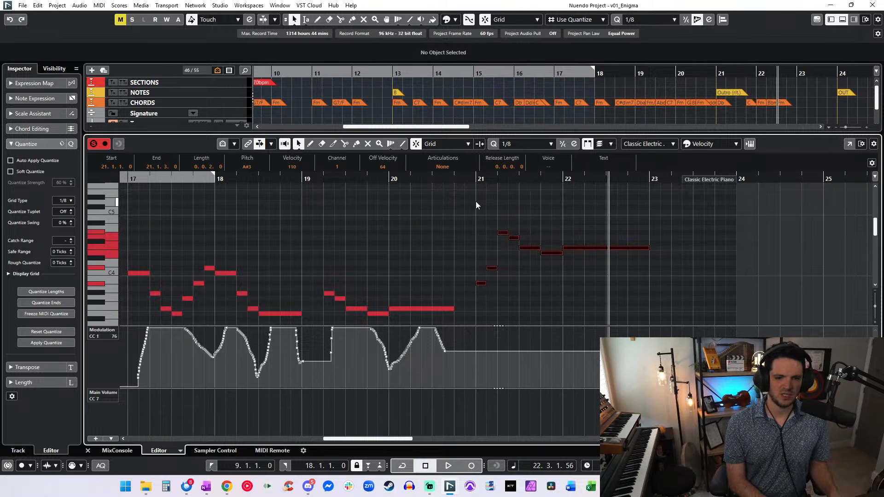
drag(496, 268, 499, 268)
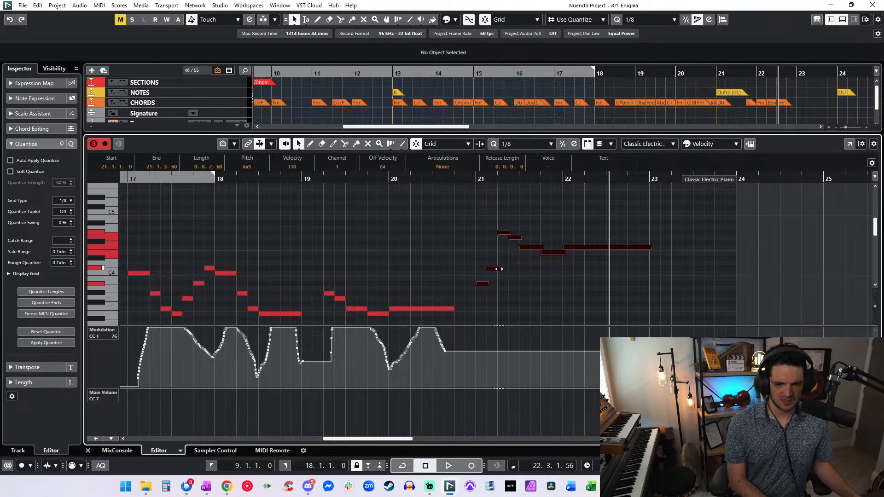
- Lengthen the notes of bars 17 to 19 and of bars 15 to 16 for legato overlap, giving their first C4s lengths of 0.1.0.64 and 0.1.0.61
scroll(499, 269, left, 5)
scroll(499, 272, down, 3)
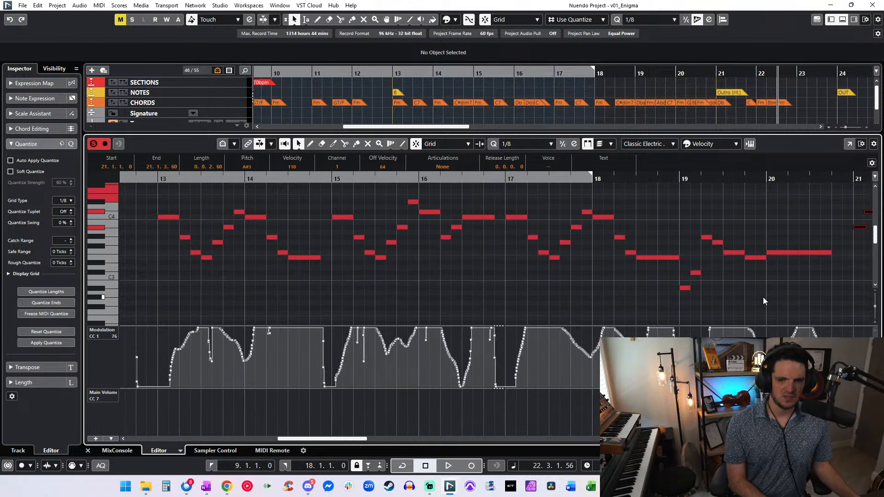
drag(763, 297, 509, 195)
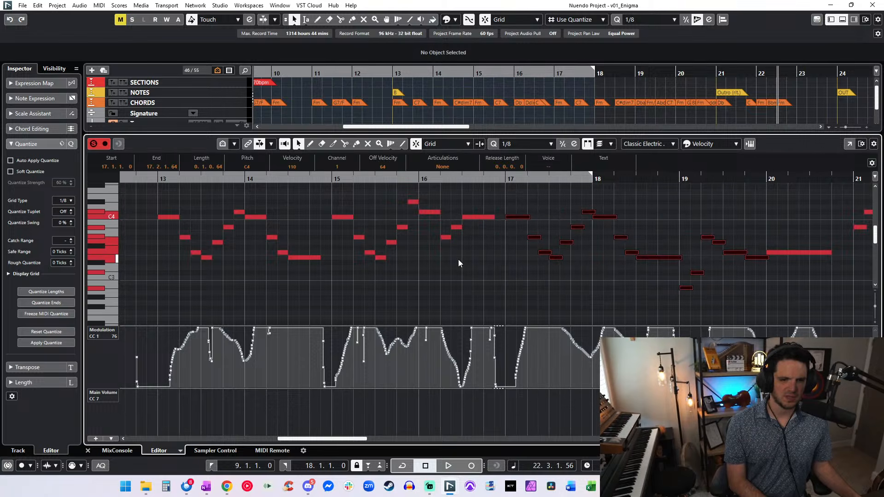
drag(458, 264, 341, 199)
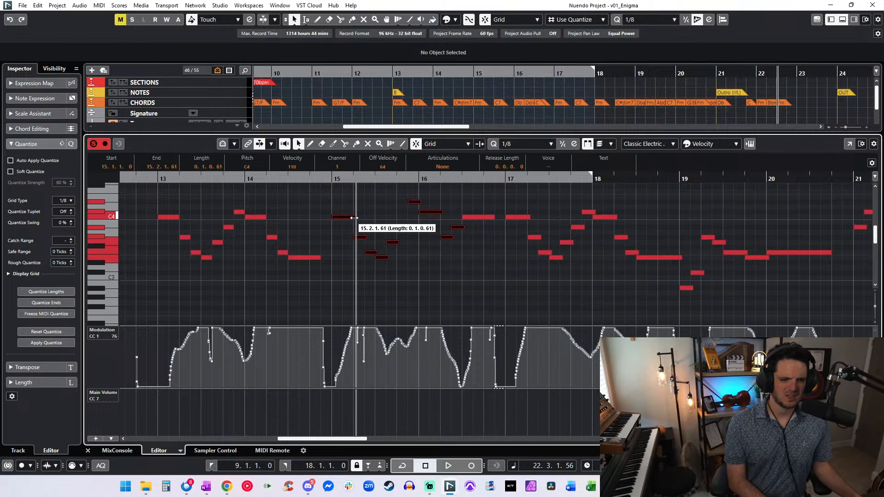
- Delete the modulation points forming the sudden dip in bar 15
drag(377, 371, 355, 338)
key(Delete)
scroll(333, 247, left, 2)
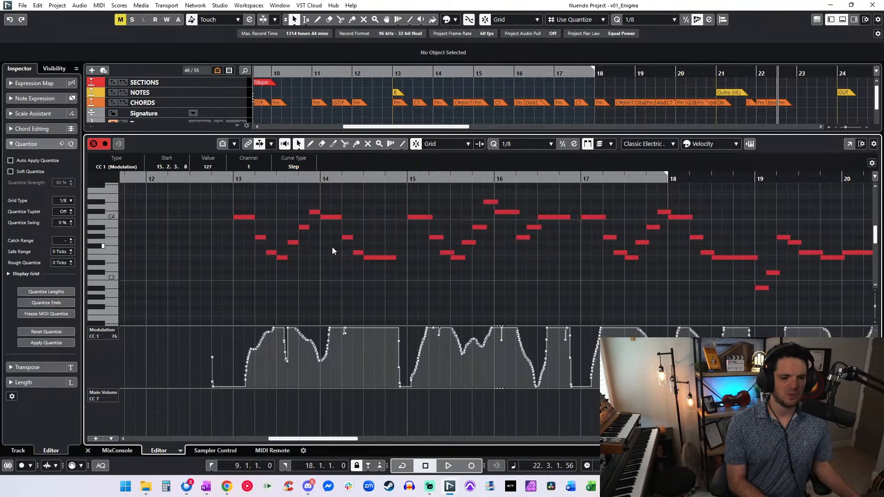
- Lengthen the bar 13 and 14 notes before the held E3 so the first C4 lasts 0.1.0.38, play them back and close the note editor
drag(435, 267, 319, 210)
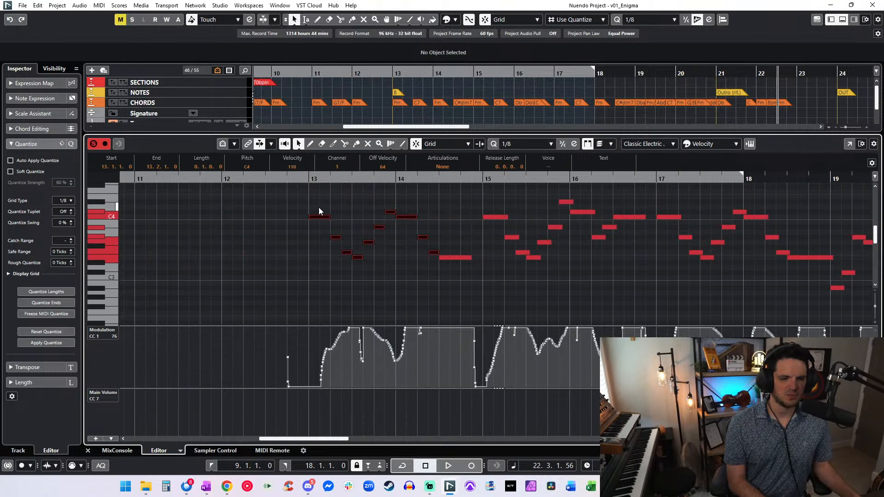
click(298, 181)
key(space)
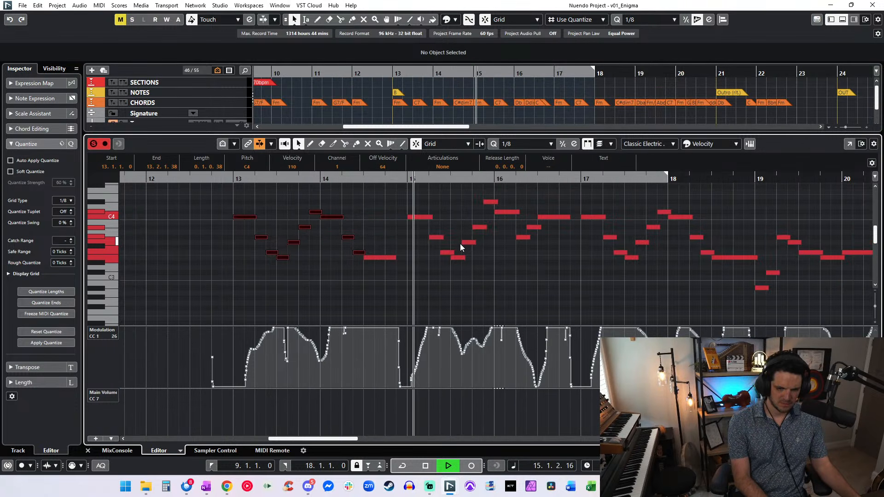
scroll(462, 247, right, 2)
key(Return)
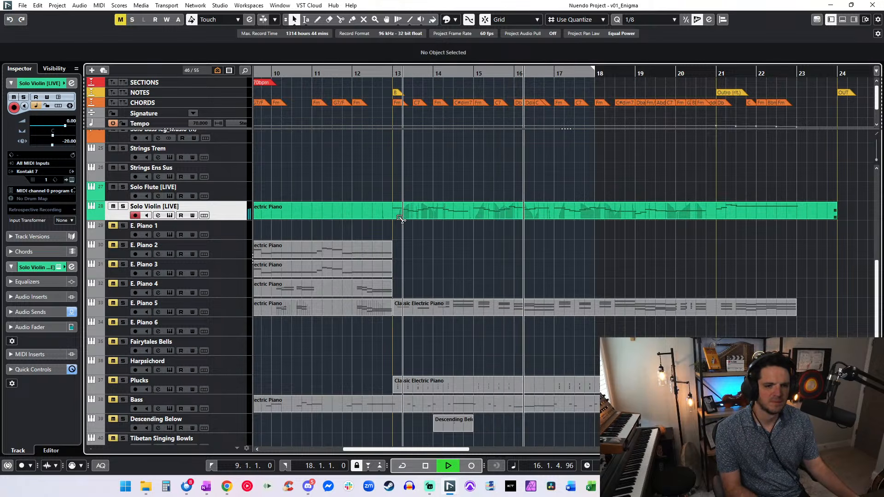
- Split the Solo Violin part at 12.3.3.0 and paste a copy of its second half onto the Shamisen track at the same position
alt+click(378, 213)
click(392, 213)
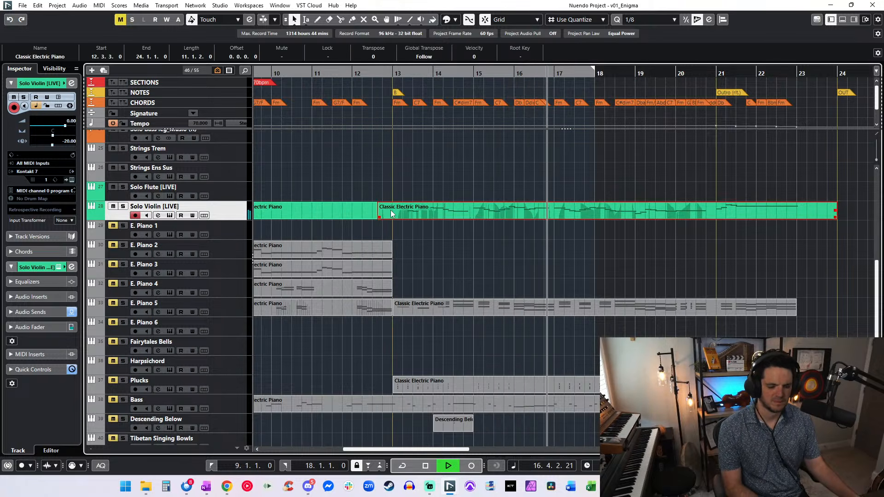
key(space)
scroll(390, 210, up, 3)
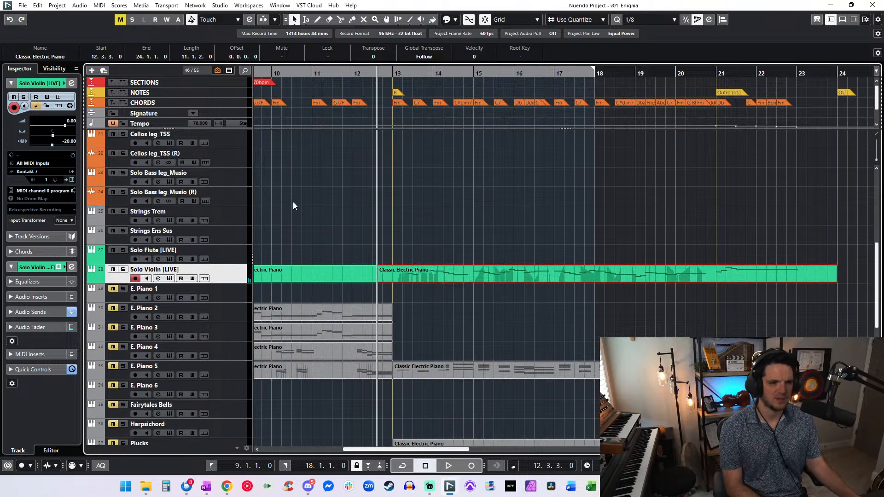
scroll(290, 201, up, 10)
click(226, 235)
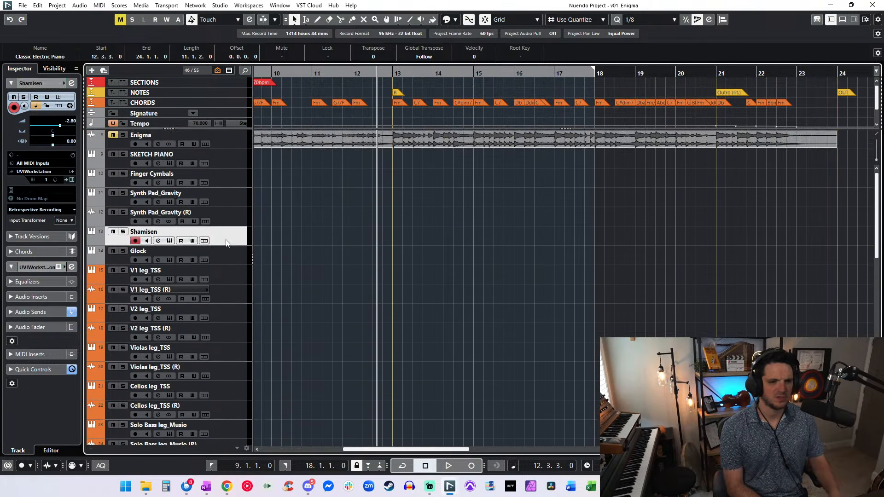
key(ctrl+v)
key(space)
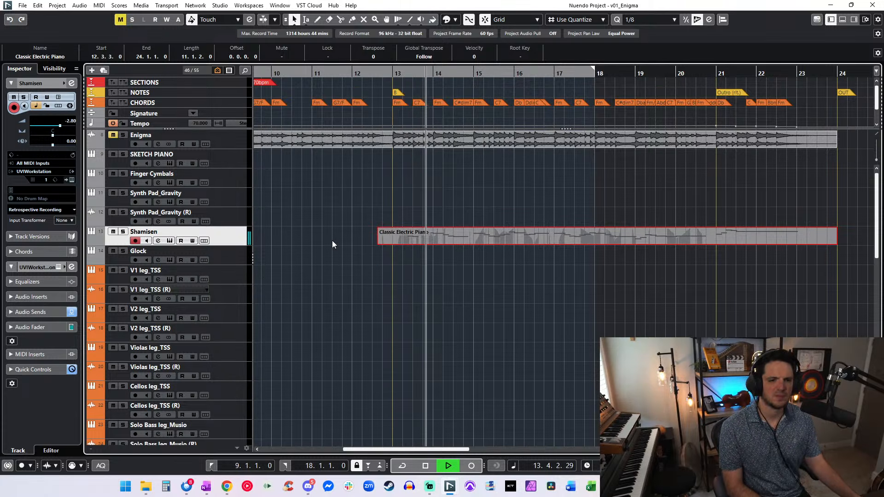
- Name the pasted part Shamisen after its track, select it as the copy source and stop playback
double_click(152, 232)
key(shift+Return)
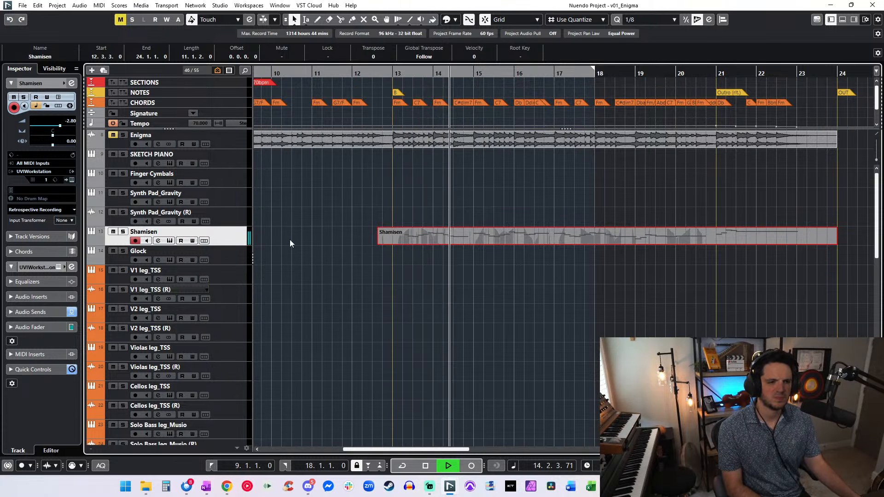
click(291, 241)
click(393, 239)
key(space)
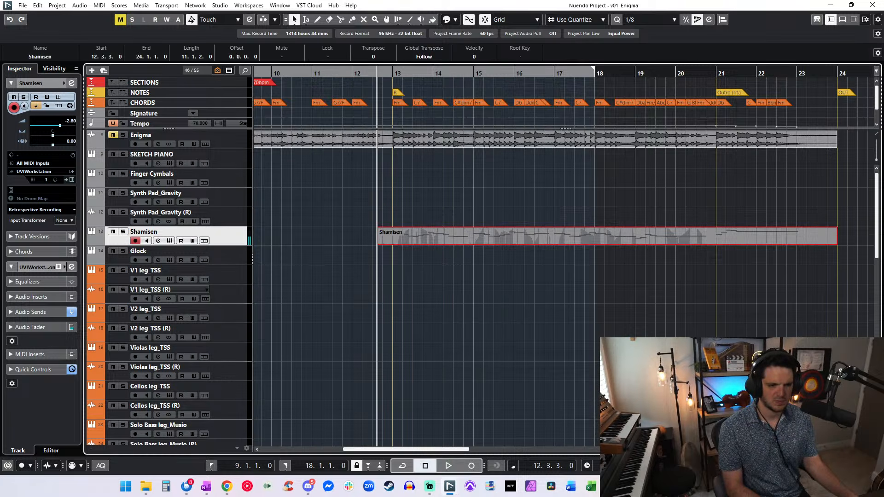
- Paste the Shamisen part onto the Glock track at 12.3.3.0 and start playback
click(218, 252)
key(ctrl+v)
key(space)
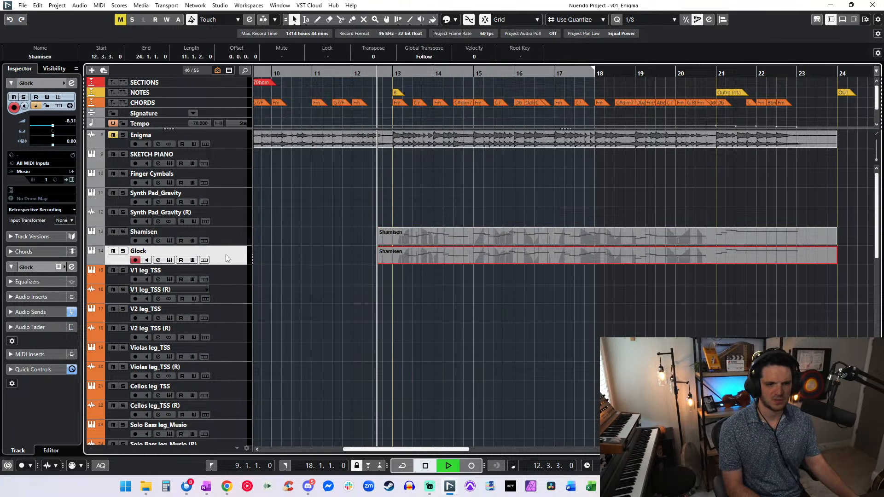
- Open the Glock part in the note editor and transpose all its notes up so the melody starts on C6
double_click(404, 249)
key(ctrl+a)
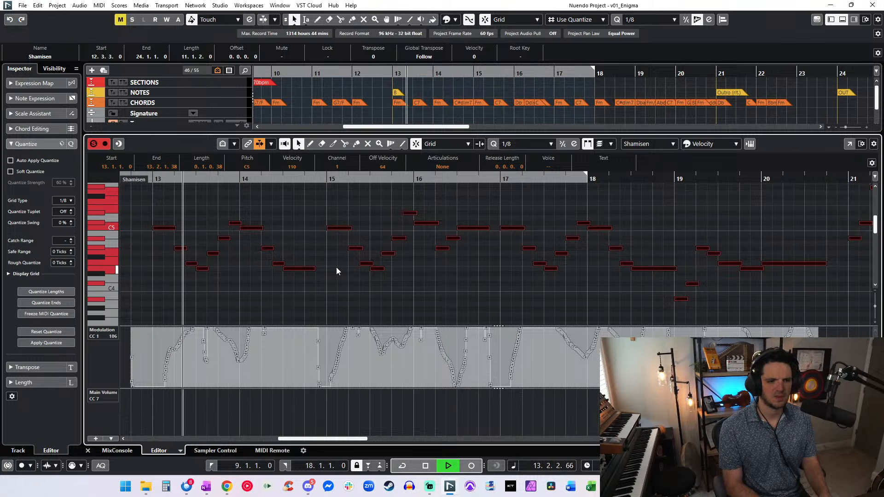
key(shift+Up)
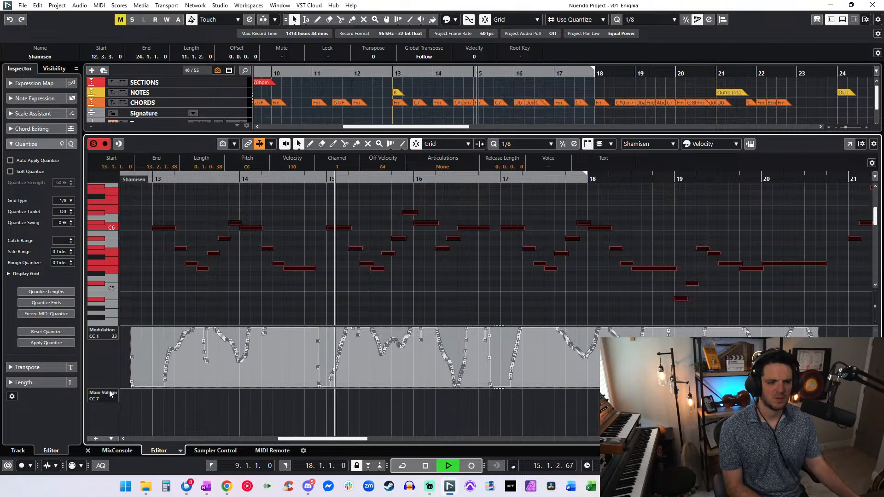
- Show CC 64 (Sustain) in the Modulation lane and set it to 0 at 12.4.1.0, ahead of the Glock melody
click(104, 336)
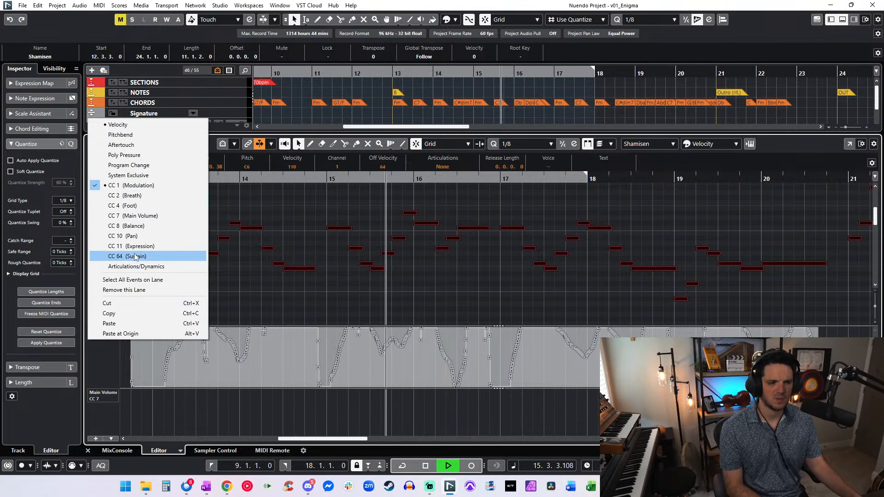
click(136, 257)
click(121, 349)
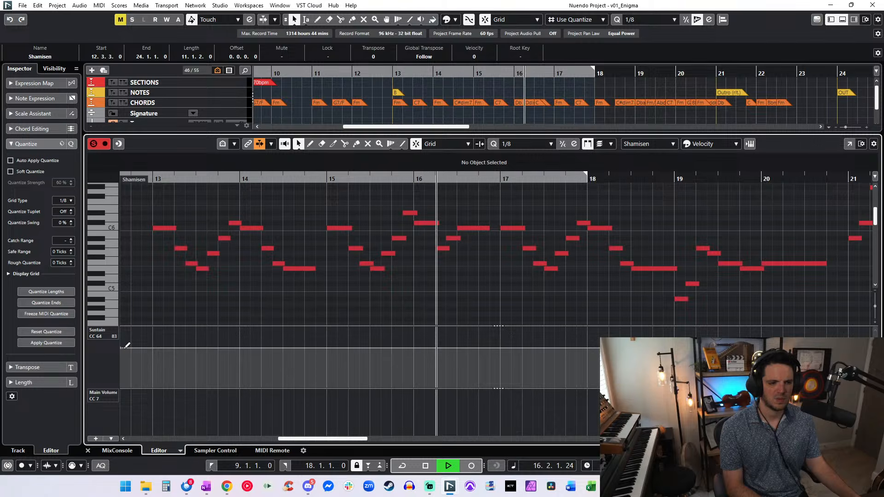
scroll(123, 348, left, 2)
drag(196, 348, 206, 395)
click(228, 180)
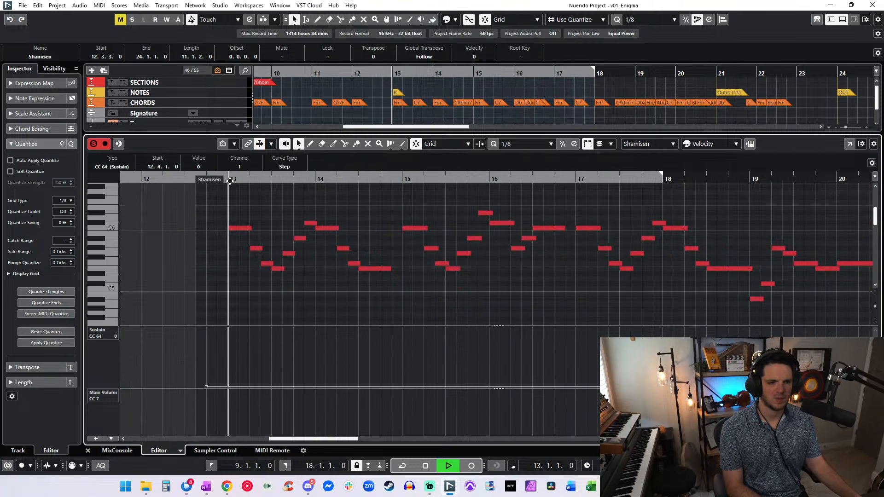
- Set the velocity of all Glock notes to 79 and close the note editor
click(272, 222)
key(ctrl+a)
drag(236, 228, 246, 288)
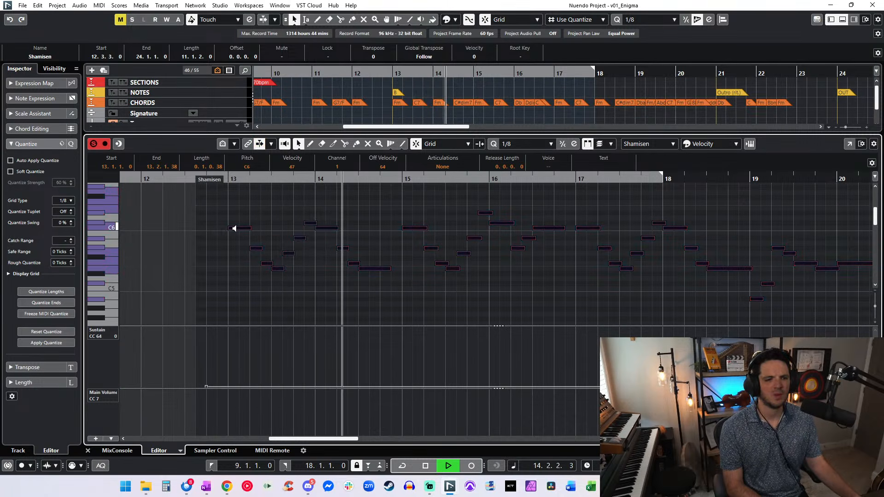
drag(234, 229, 241, 200)
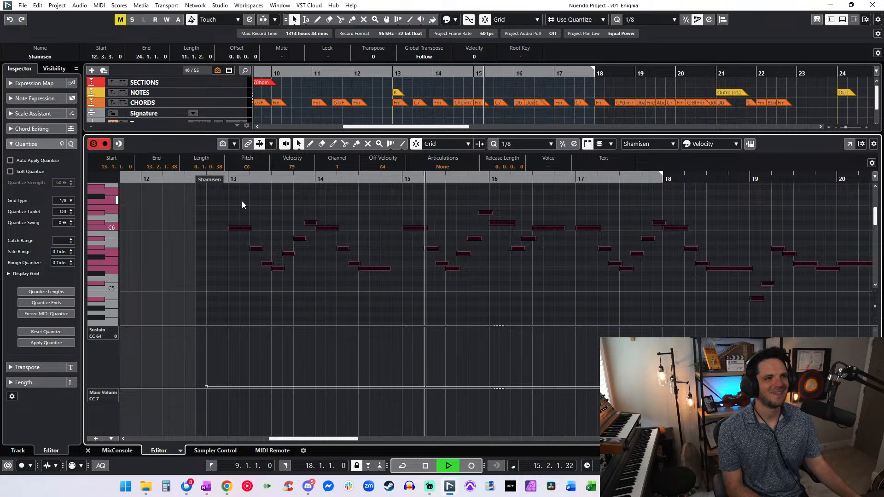
key(Return)
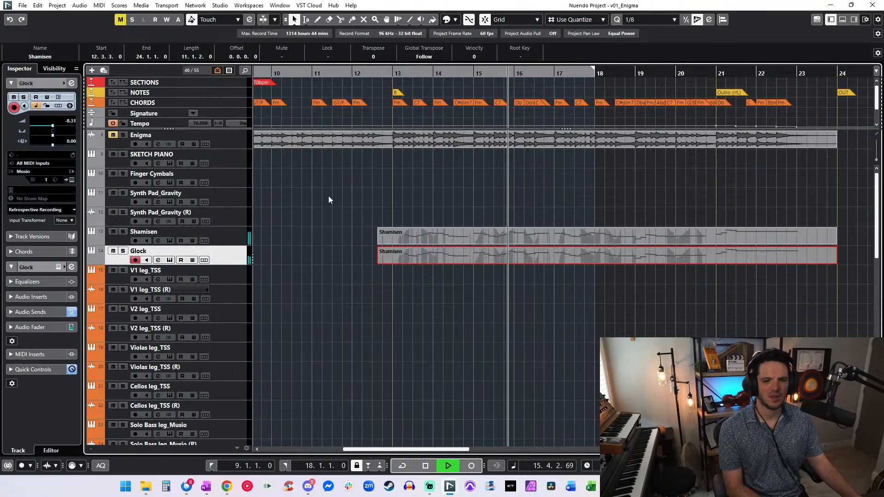
- Open the Shamisen part in the note editor and set the velocity of all its notes to 91
click(363, 218)
click(383, 233)
key(Return)
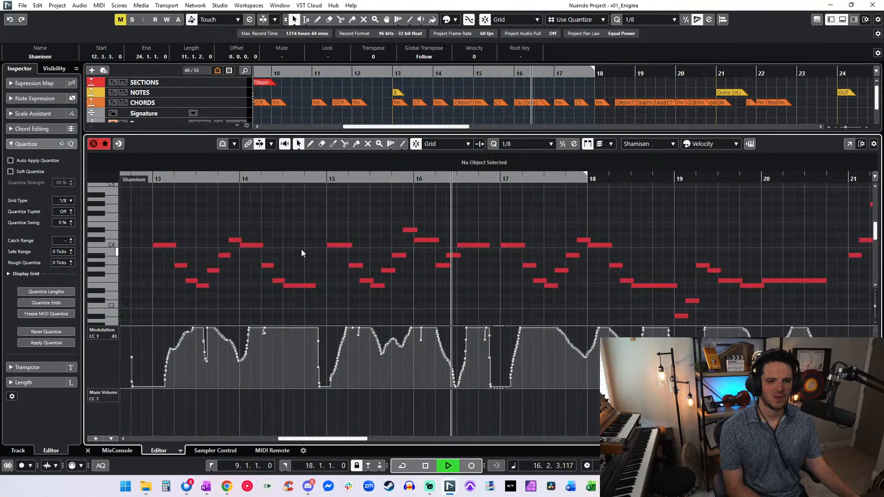
key(ctrl+a)
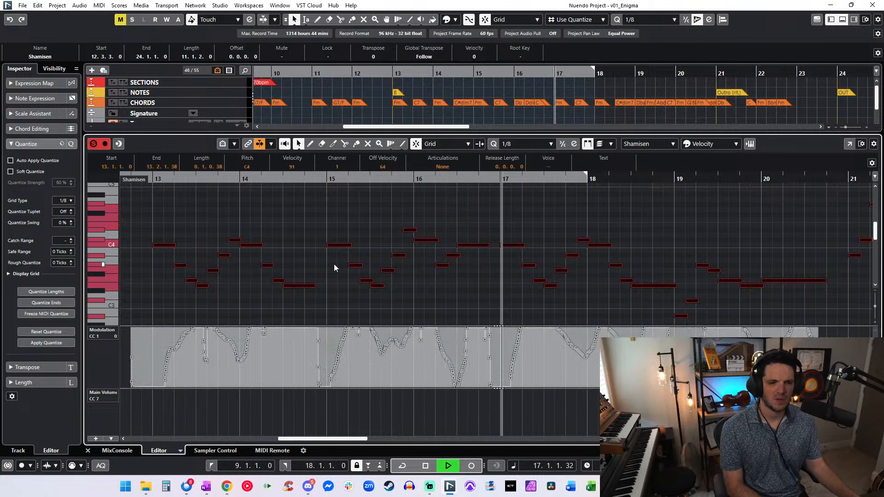
- Replay the Shamisen melody around bars 15 and 16 and set the velocity of all its notes to 106
key(KP_Subtract)
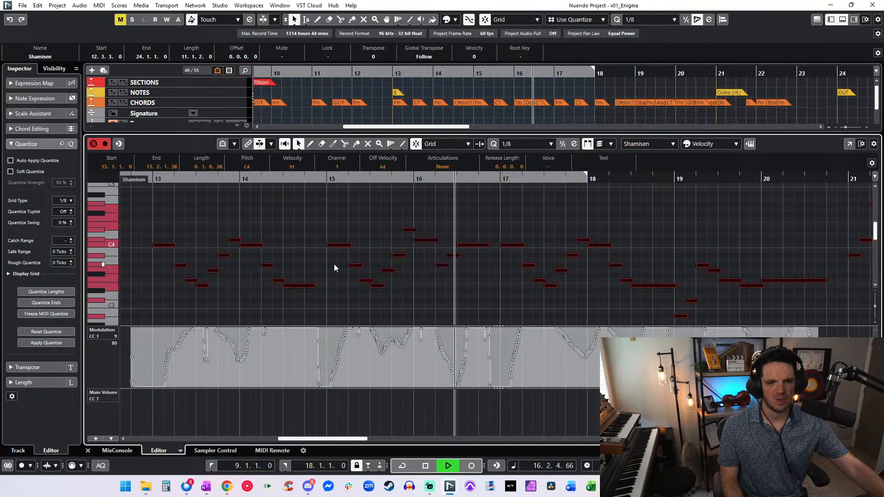
key(KP_Subtract)
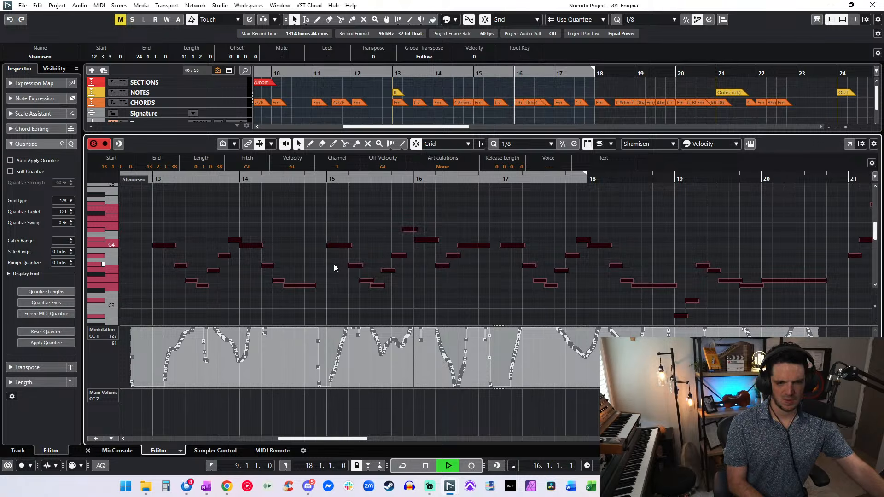
key(KP_Multiply)
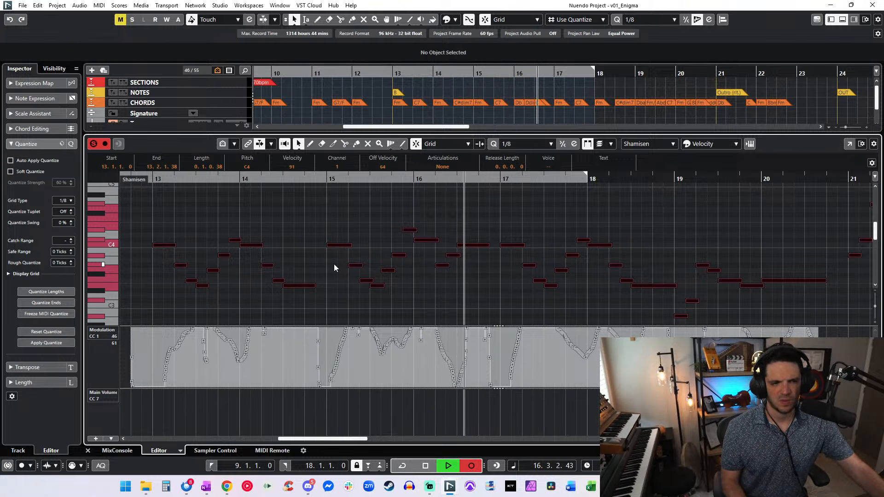
key(space)
click(416, 227)
key(space)
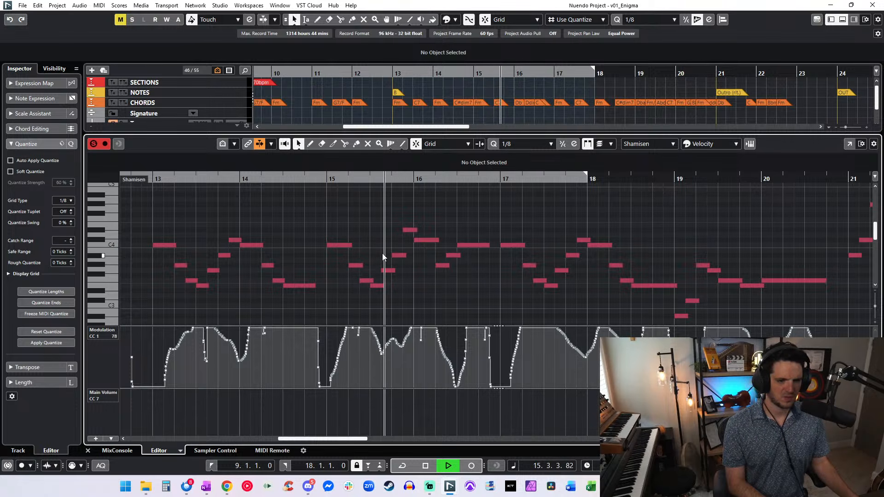
key(ctrl+a)
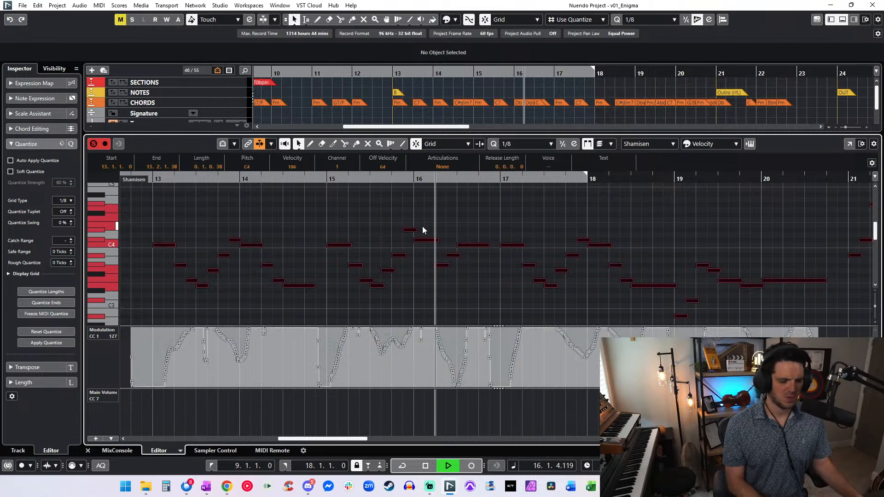
- Listen through the rest of the Shamisen melody from bar 16 into the outro at bar 22, following its notes
key(KP_Multiply)
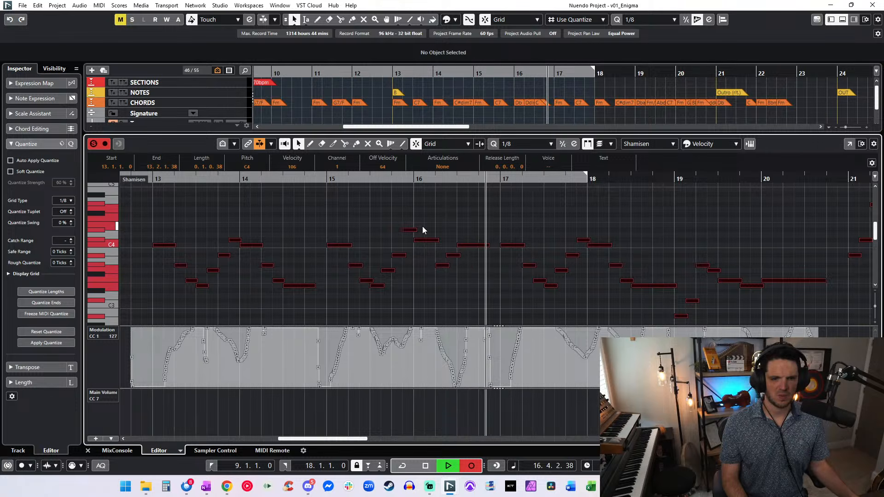
key(KP_Multiply)
scroll(486, 237, right, 2)
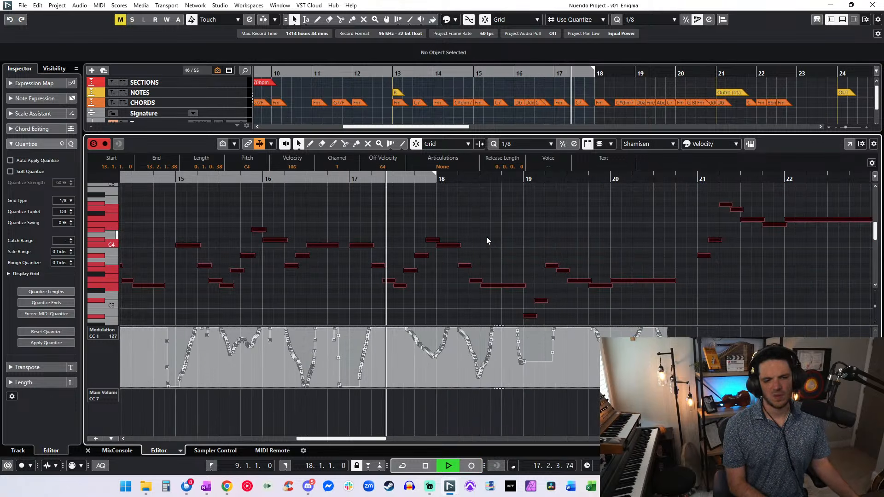
scroll(486, 237, right, 1)
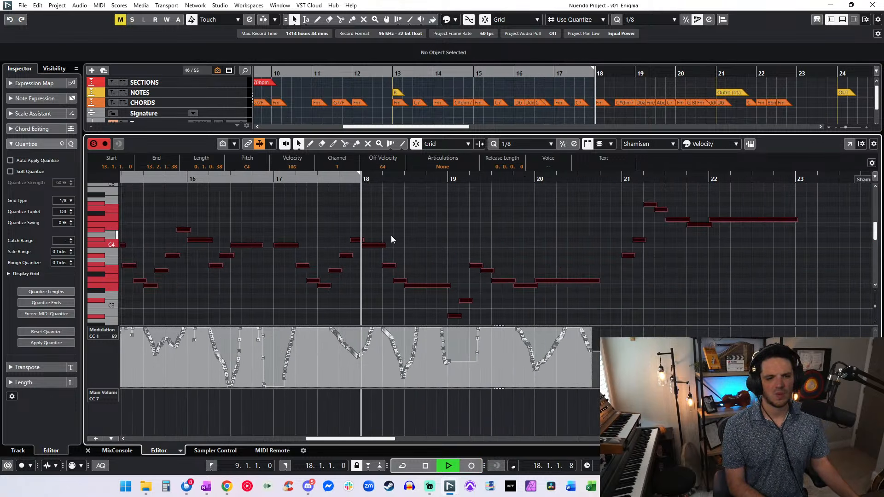
scroll(391, 236, right, 2)
key(KP_Multiply)
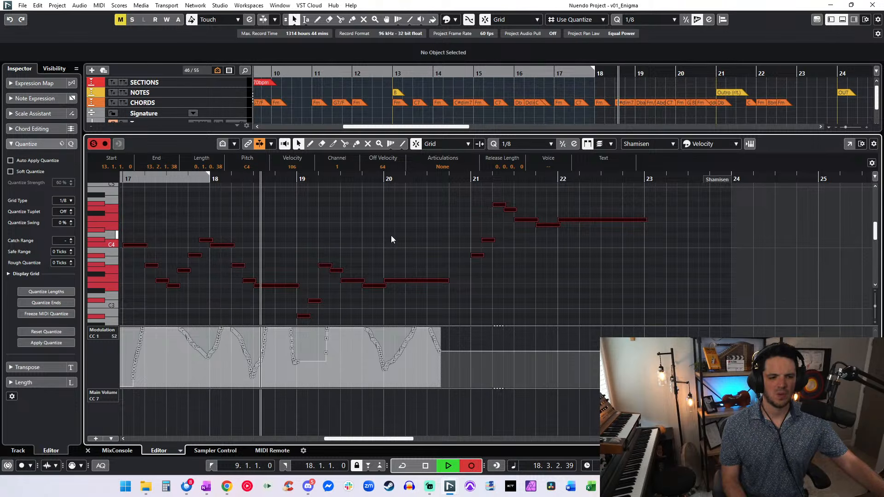
key(KP_Multiply)
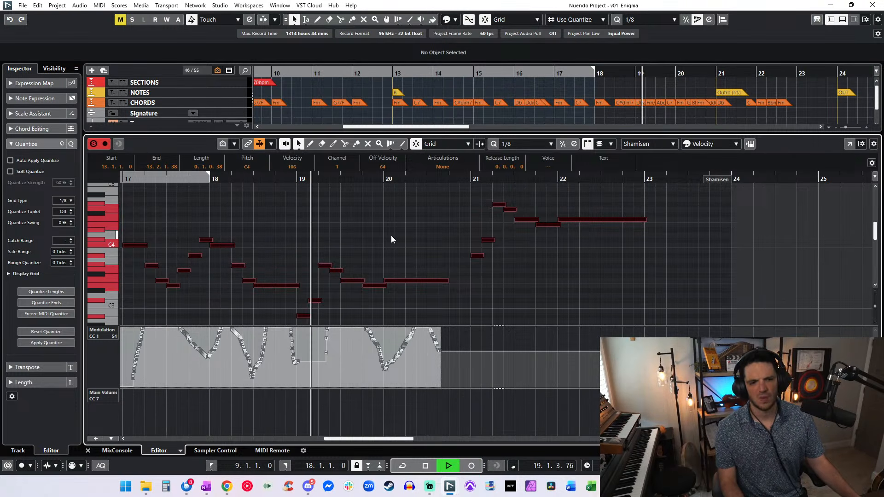
key(KP_Multiply)
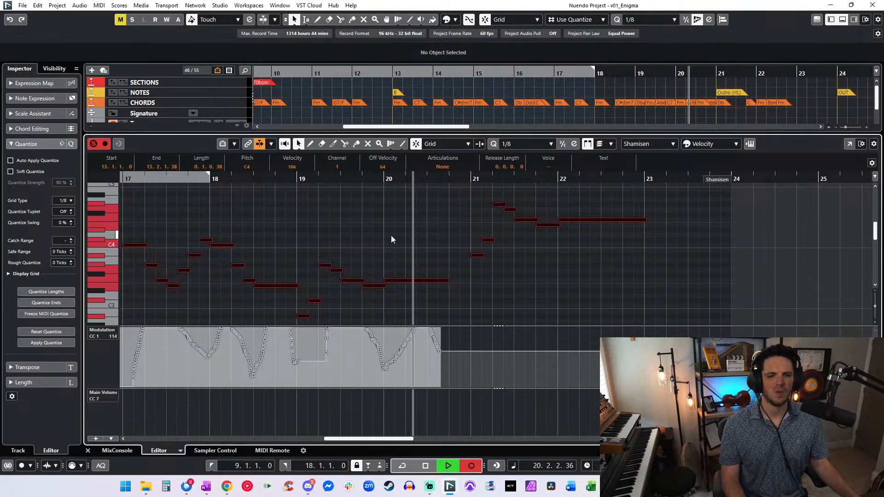
scroll(471, 201, up, 2)
key(space)
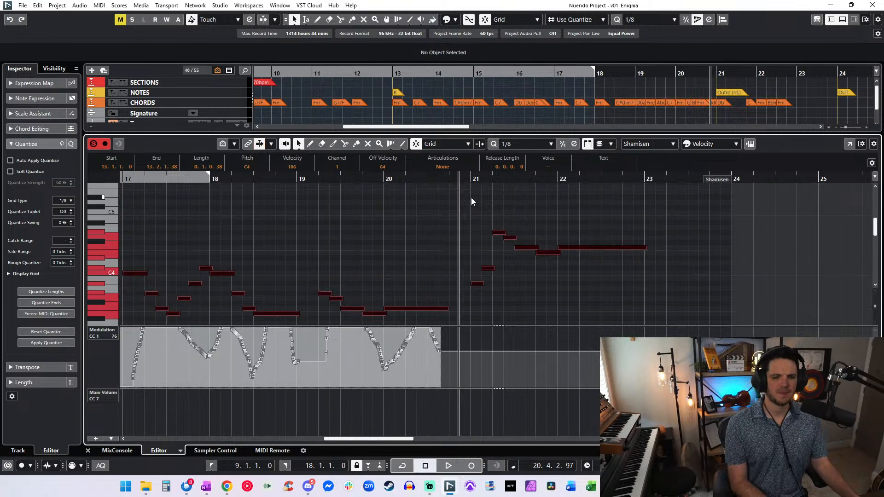
key(space)
click(477, 235)
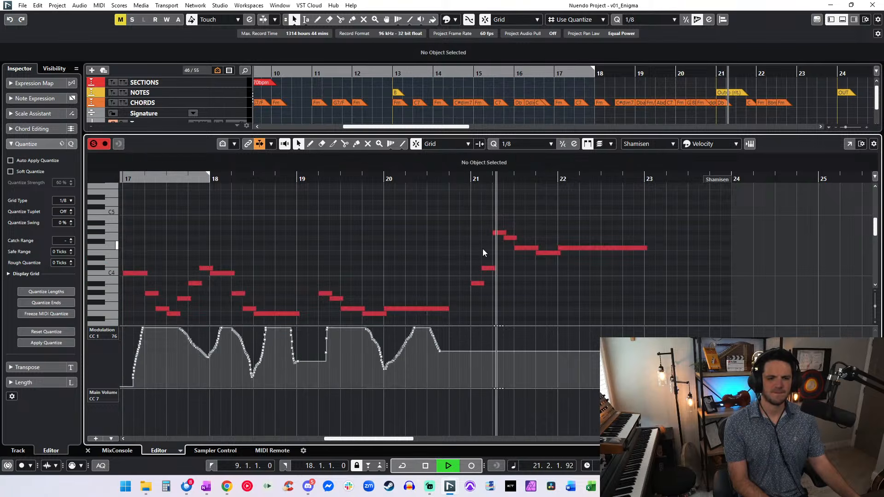
key(KP_Multiply)
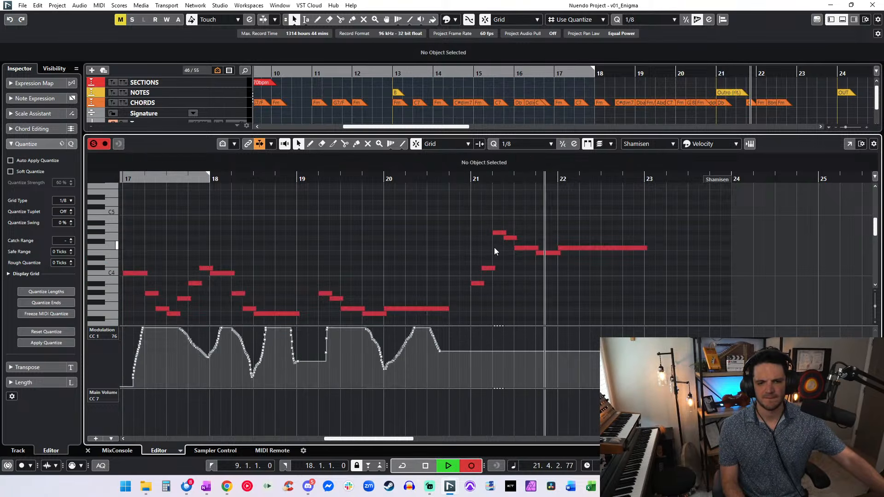
key(space)
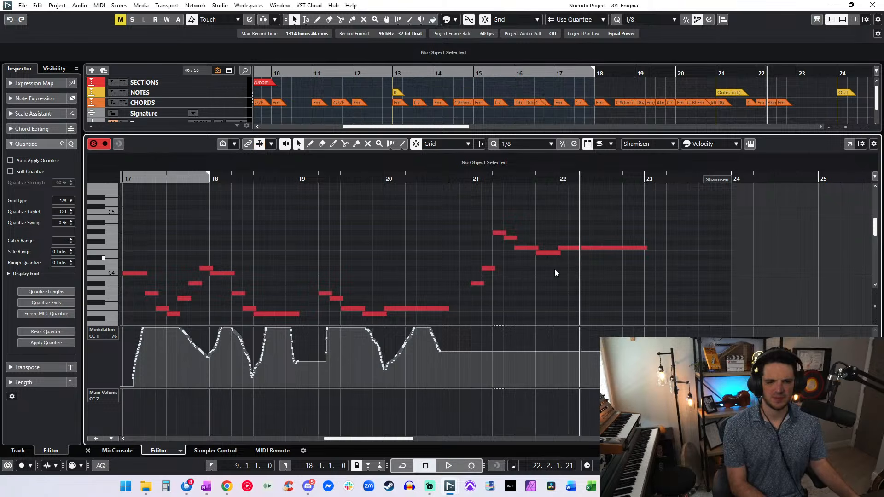
- Close the note editor, replay the outro, and split off and mute the Shamisen section from 20.4.3.0 onward
key(Return)
key(ctrl+KP_Subtract)
key(ctrl+KP_Subtract)
key(space)
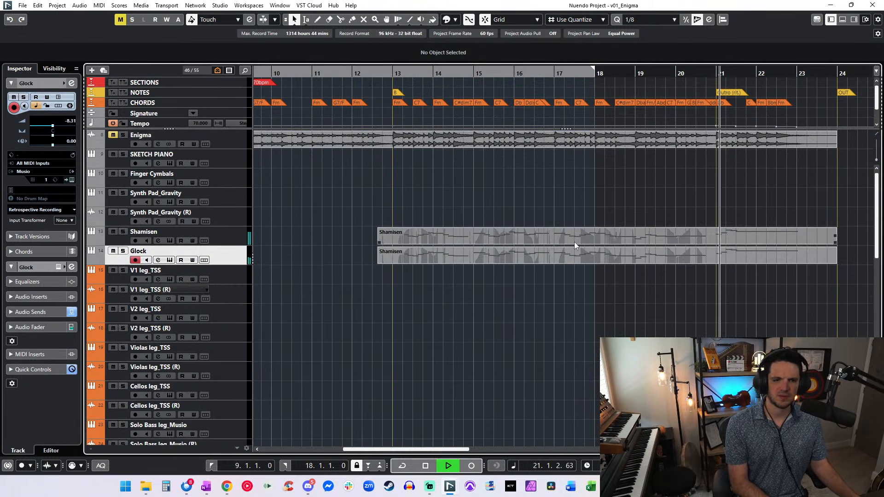
scroll(574, 242, right, 1)
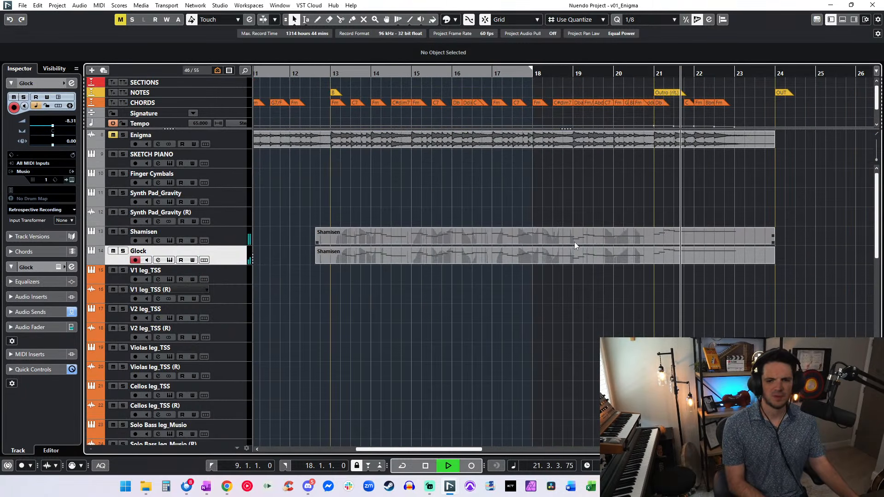
right_click(647, 233)
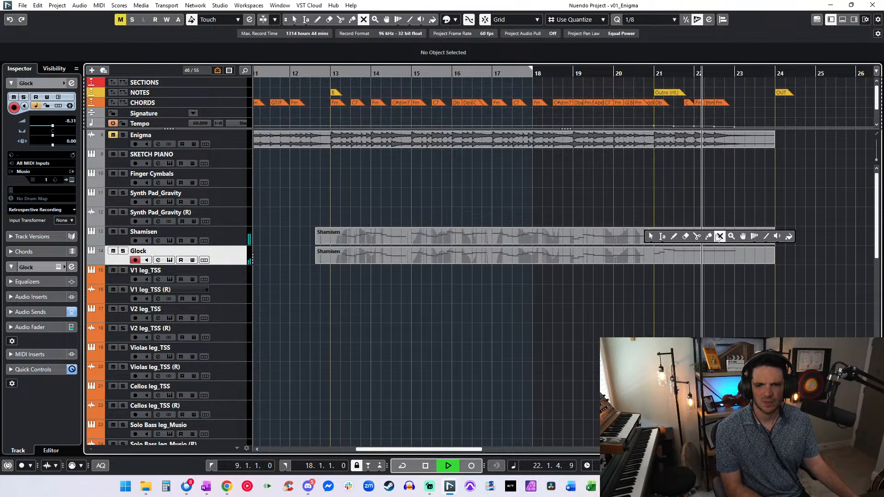
click(718, 237)
click(713, 237)
key(1)
- Copy the Glock part to the Solo Flute [LIVE] track at 12.1.1.0 and play it back
key(space)
key(ctrl+KP_Subtract)
key(ctrl+KP_Subtract)
key(ctrl+KP_Subtract)
key(ctrl+KP_Subtract)
key(ctrl+KP_Subtract)
key(ctrl+KP_Subtract)
key(ctrl+KP_Subtract)
key(ctrl+KP_Subtract)
key(ctrl+KP_Subtract)
key(ctrl+KP_Subtract)
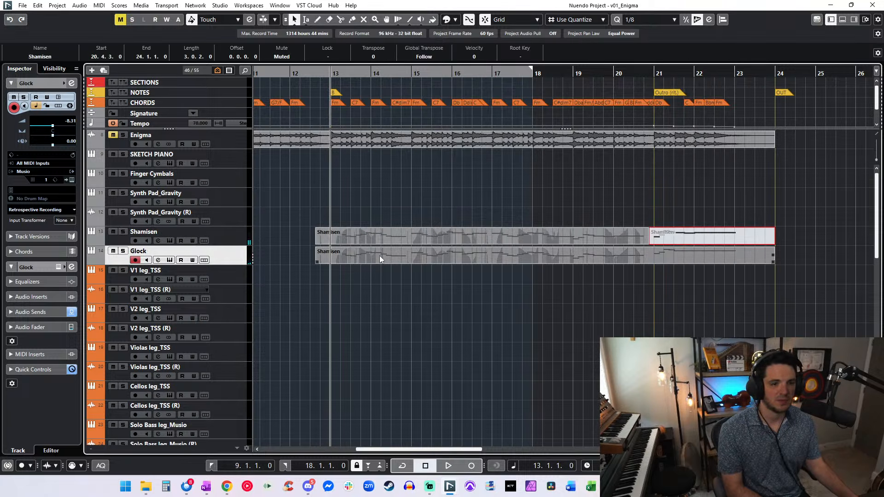
key(ctrl+KP_Subtract)
click(353, 255)
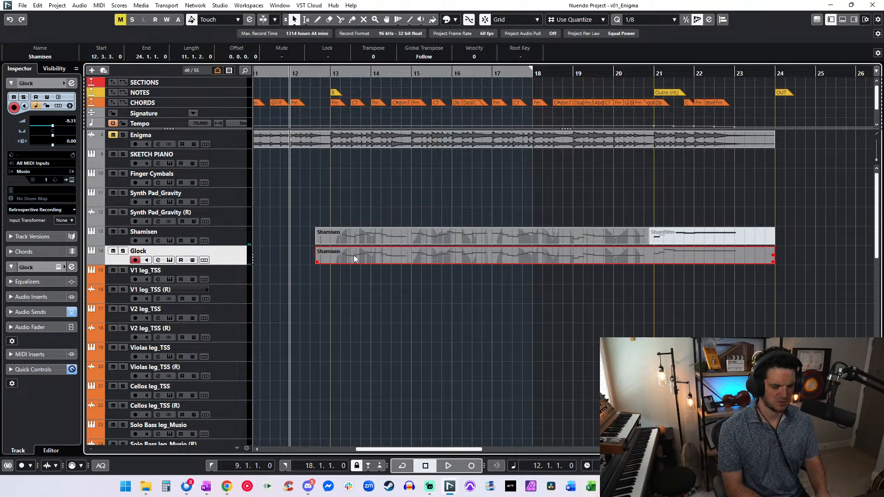
scroll(327, 274, down, 5)
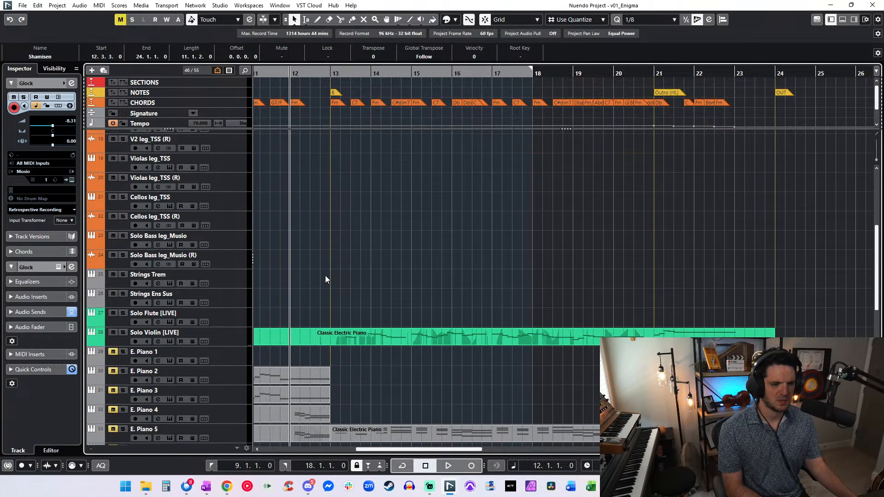
scroll(325, 275, up, 4)
scroll(325, 275, down, 5)
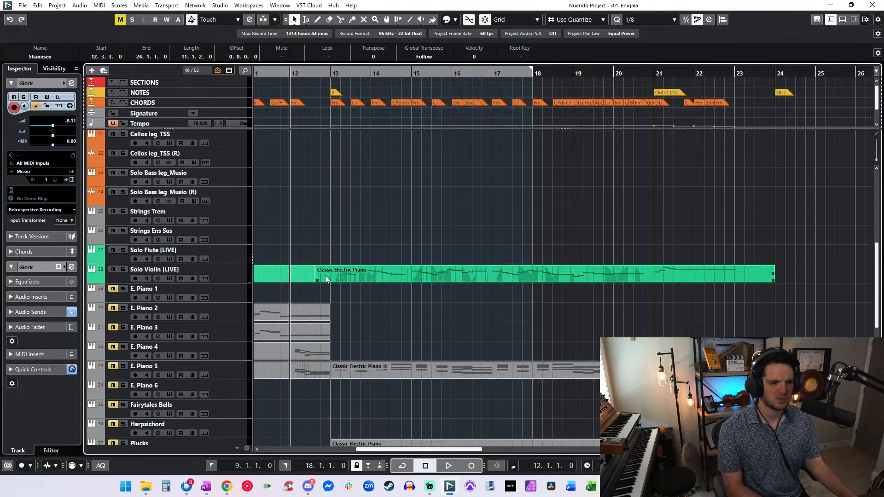
click(233, 262)
key(ctrl+v)
key(space)
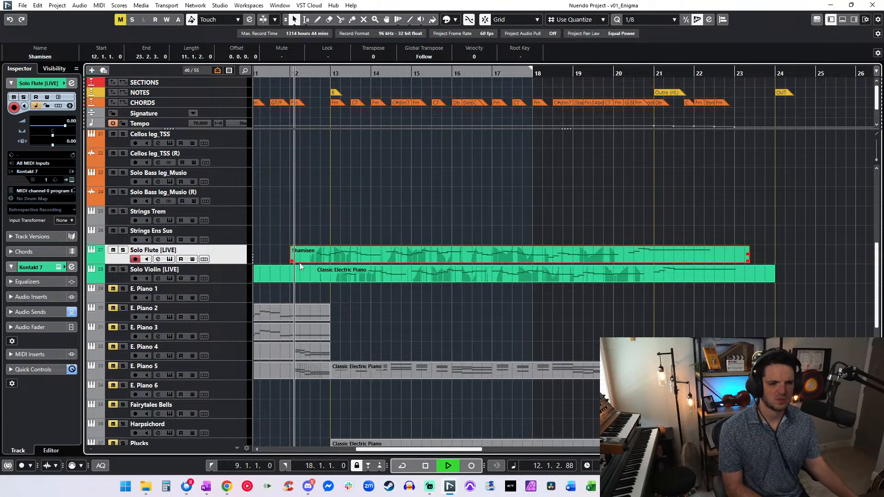
- Shift the Solo Flute part to start at 12.3.3.0 in line with the violin melody, and check its notes in the editor
scroll(315, 227, left, 3)
scroll(315, 227, up, 3)
scroll(315, 227, up, 3)
scroll(315, 227, down, 6)
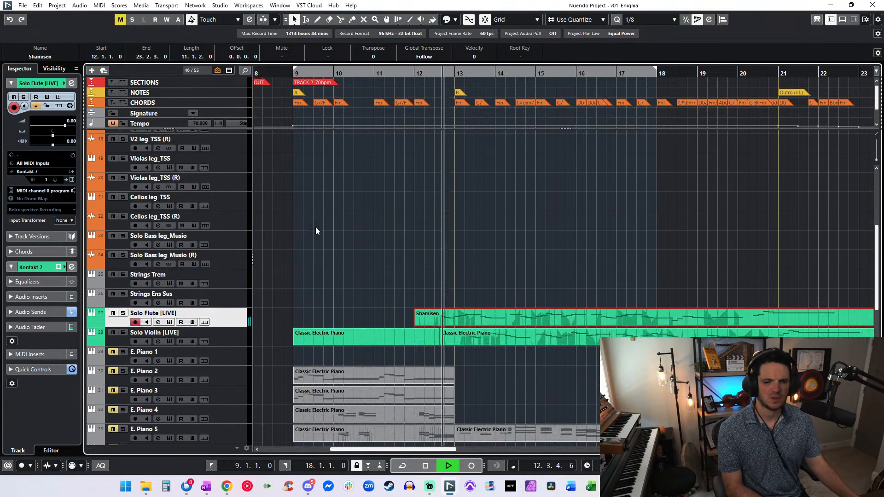
key(ctrl+Right)
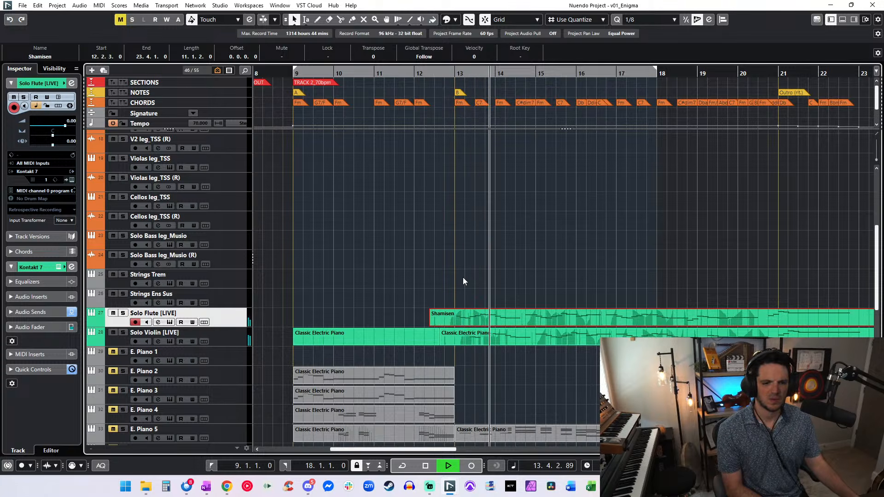
key(ctrl+Left)
key(ctrl+Right)
key(ctrl+Right)
key(ctrl+Right)
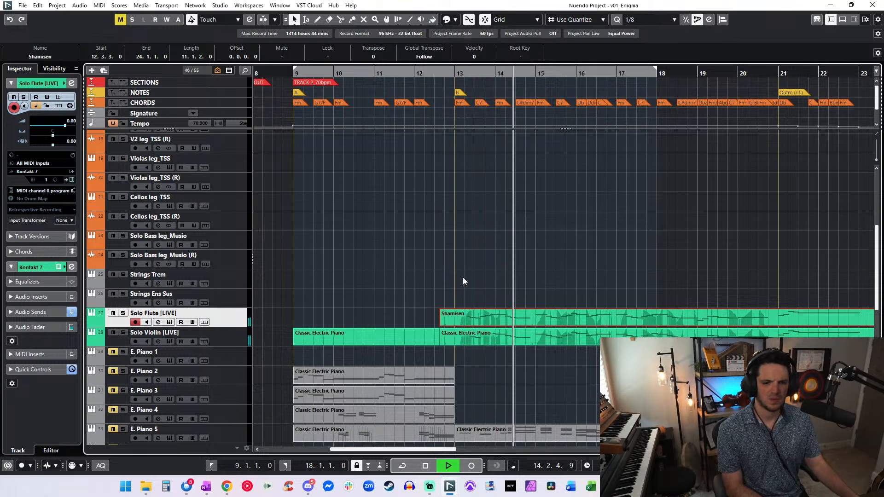
click(480, 294)
double_click(471, 312)
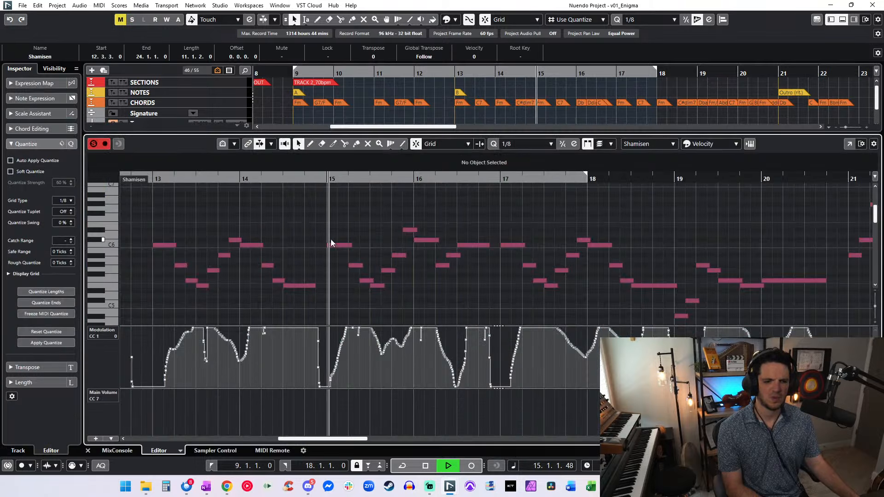
key(ctrl+e)
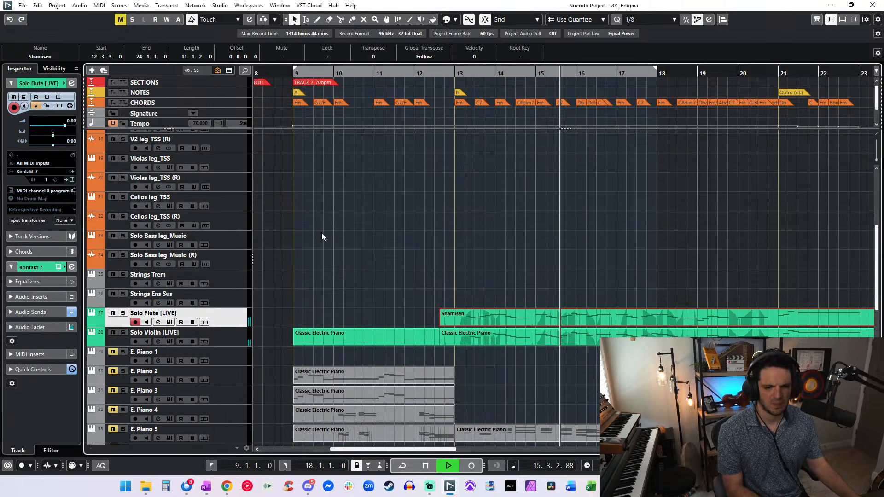
- Rename the parts on the Solo Violin [LIVE] and Solo Flute [LIVE] tracks after their tracks
scroll(484, 272, right, 2)
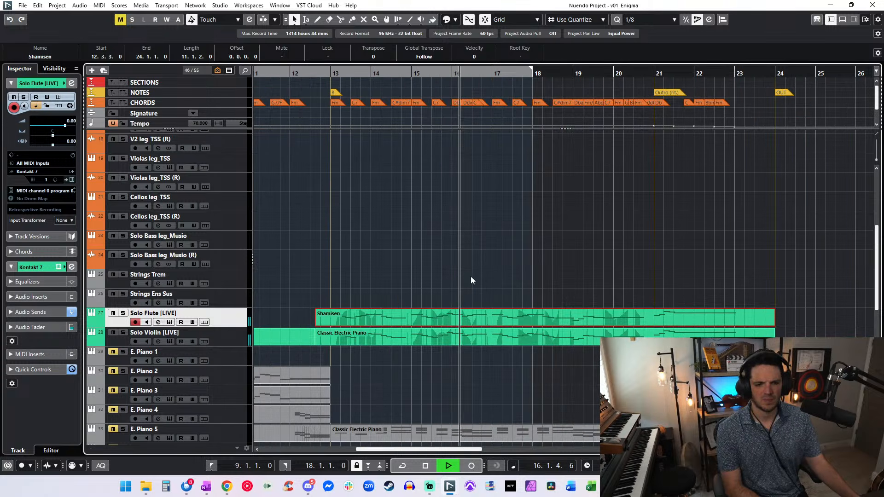
double_click(171, 333)
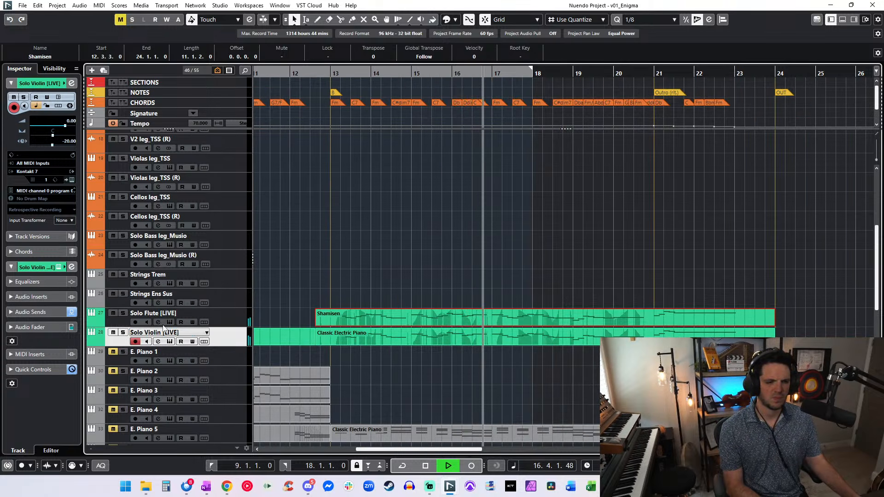
key(shift+Return)
double_click(165, 314)
key(shift+Return)
- Audition the Solo Flute track in solo, return to the full mix, and lower the Solo Violin track's volume to -3.35
key(s)
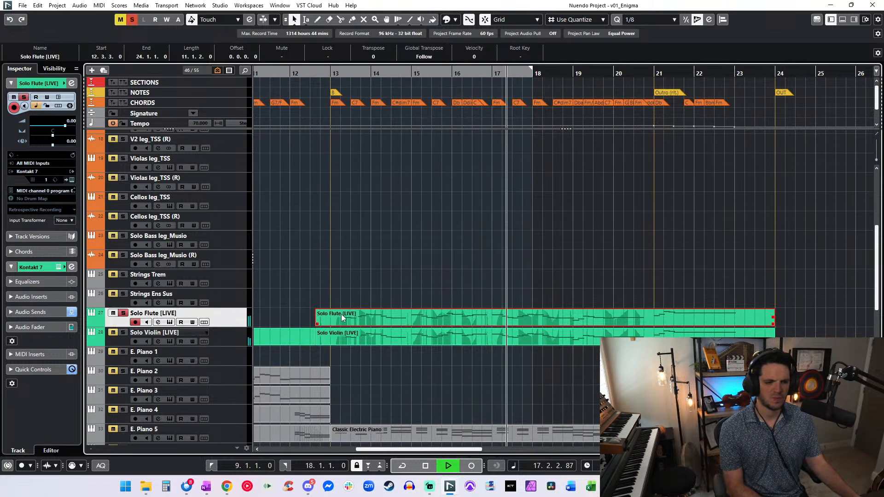
key(s)
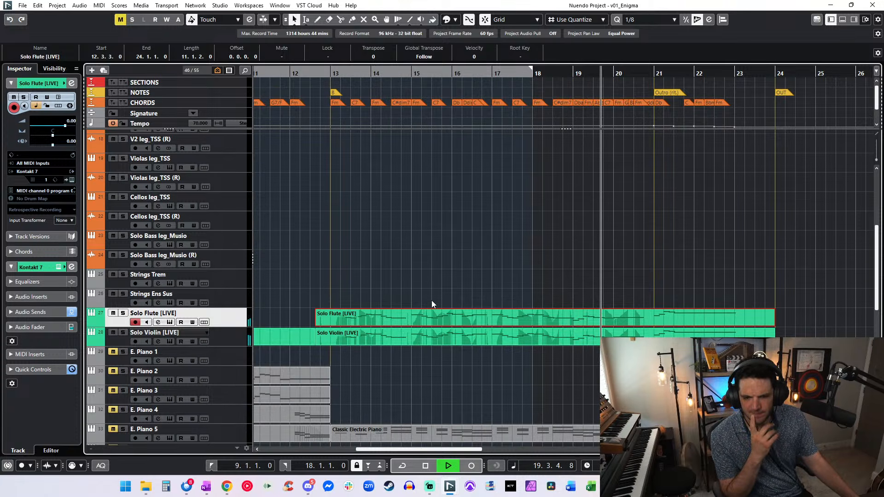
click(233, 336)
drag(64, 125, 56, 127)
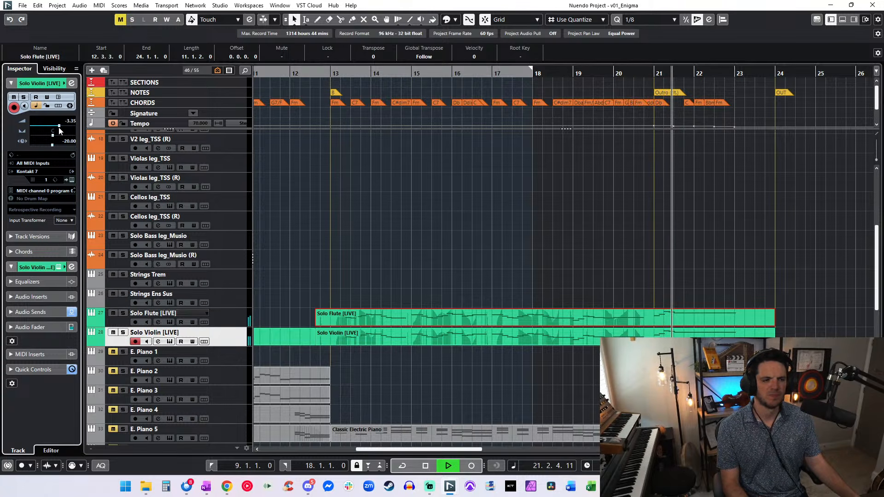
- Split the Glock part at 20.4.3.0, in line with the start of the muted Shamisen section
scroll(592, 232, up, 5)
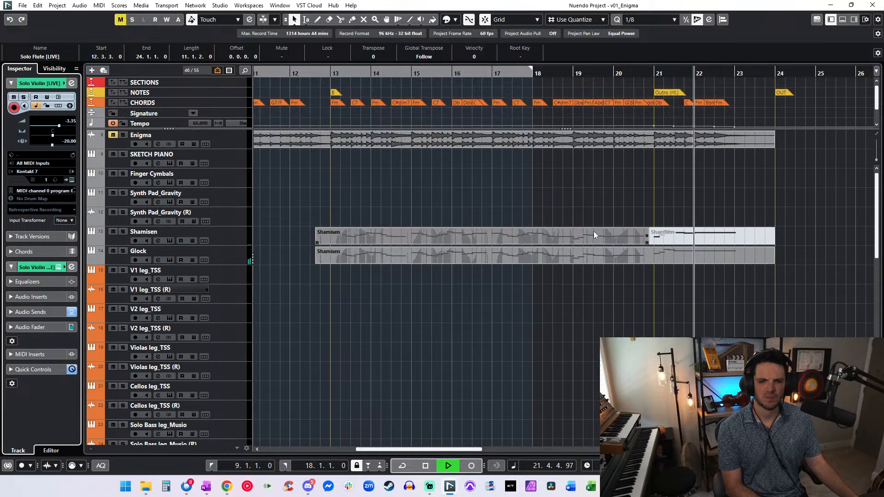
click(629, 213)
alt+click(649, 257)
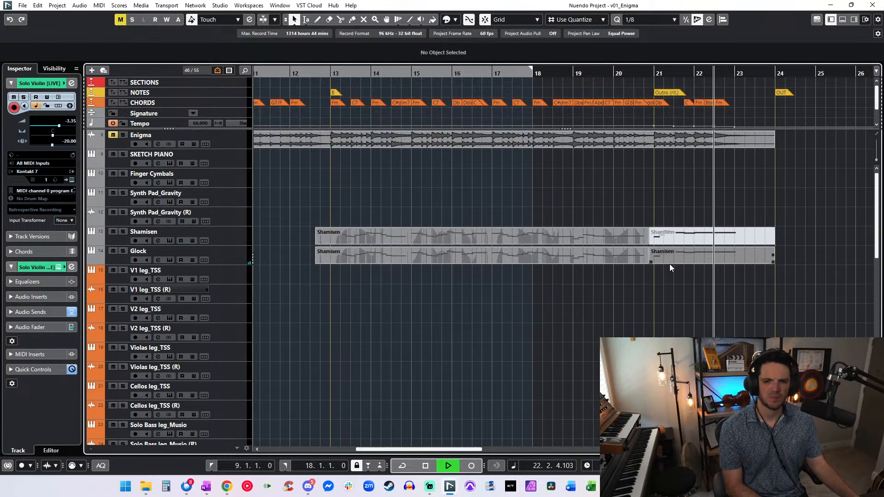
- Transpose all notes of the Glock outro part starting at 20.4.3.0 down one octave
double_click(665, 252)
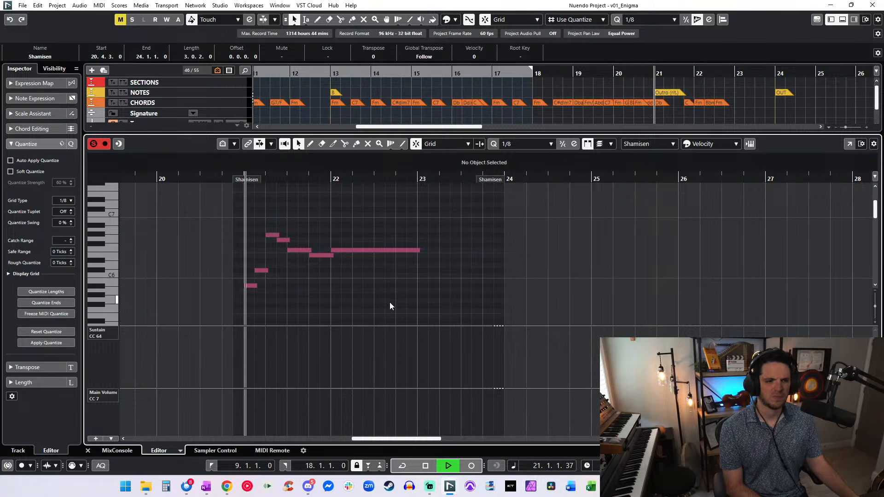
drag(384, 305, 239, 222)
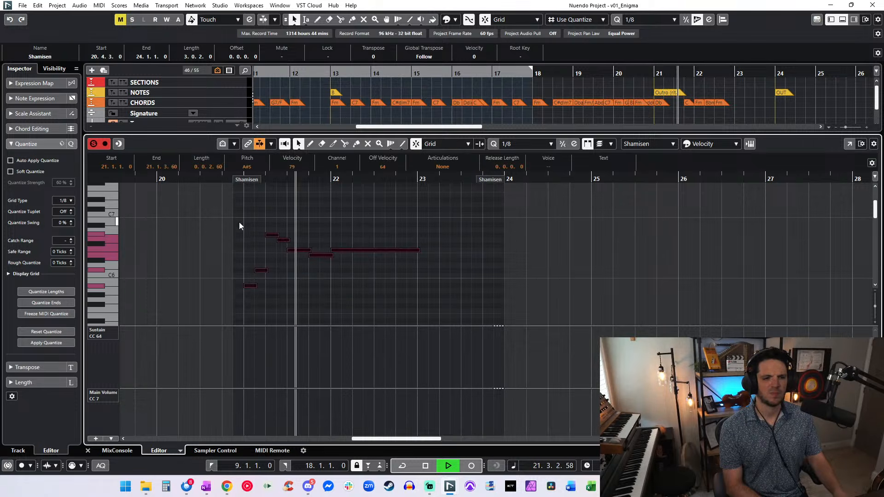
key(l)
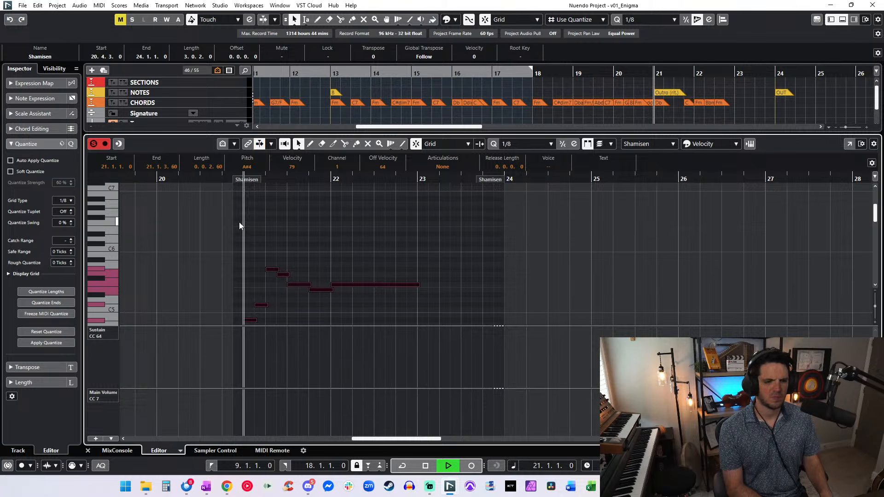
key(Return)
- Glue the two Glock parts into one continuous part starting at 12.3.3.0
right_click(487, 232)
click(551, 239)
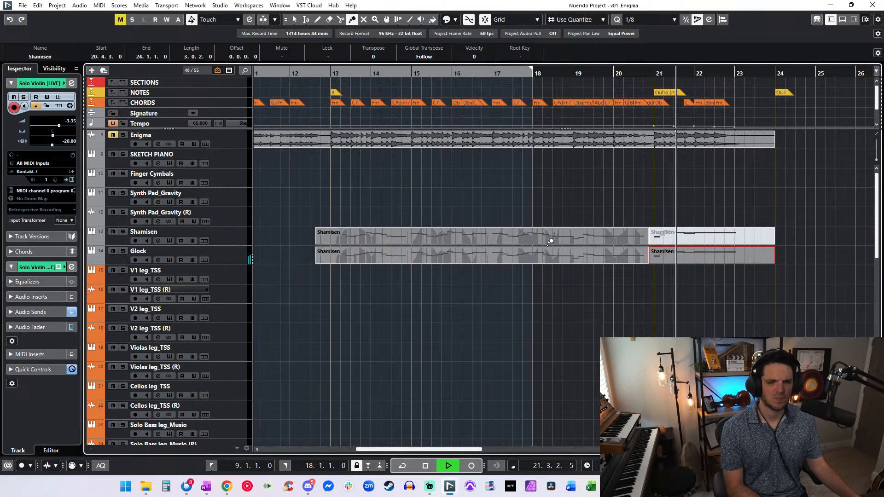
click(542, 251)
key(1)
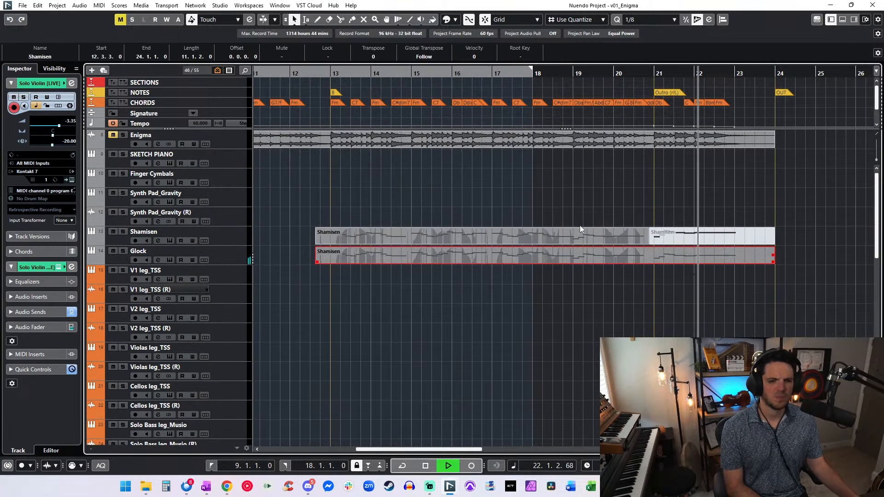
- Restart playback from bar 9 and unmute the E. Piano 1 through E. Piano 5 tracks together
scroll(553, 213, left, 3)
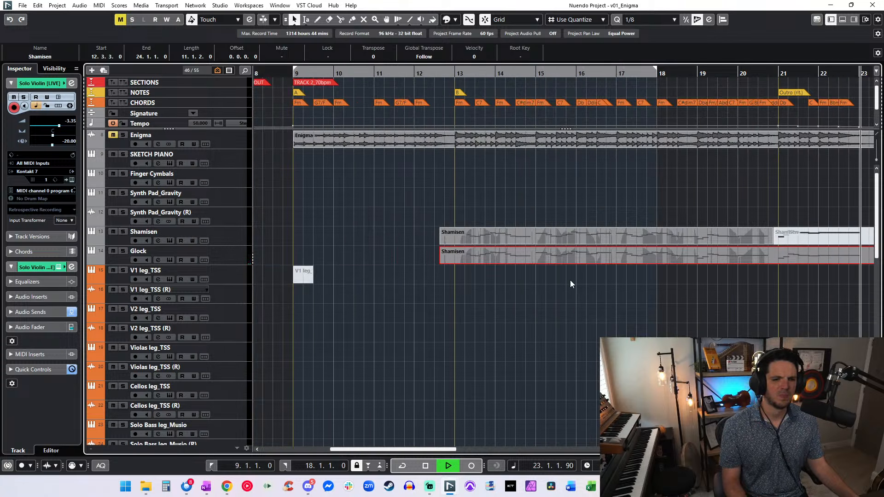
key(1)
scroll(423, 220, right, 6)
scroll(423, 220, down, 6)
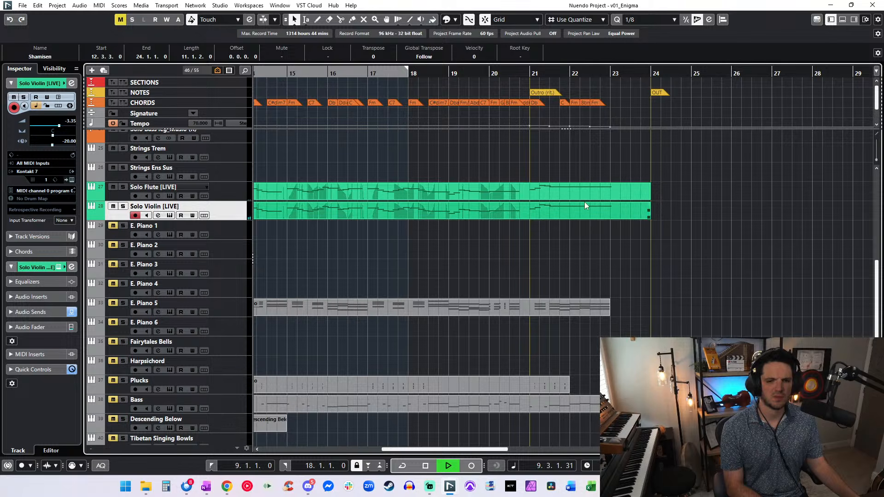
scroll(479, 219, left, 8)
key(space)
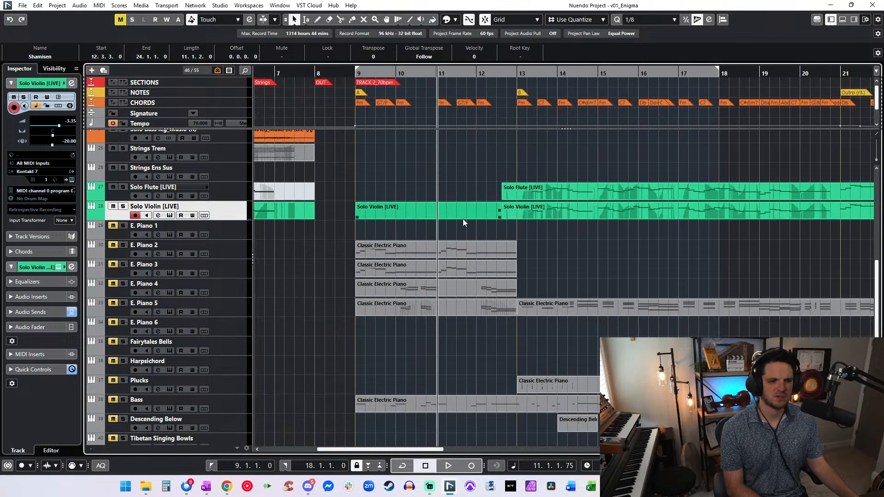
key(KP_Subtract)
key(KP_Subtract)
key(KP_Subtract)
key(space)
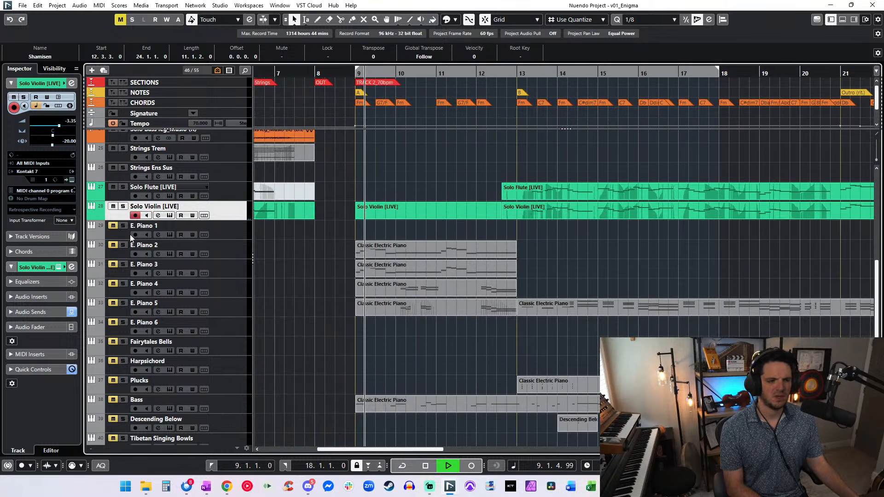
click(142, 227)
shift+click(118, 308)
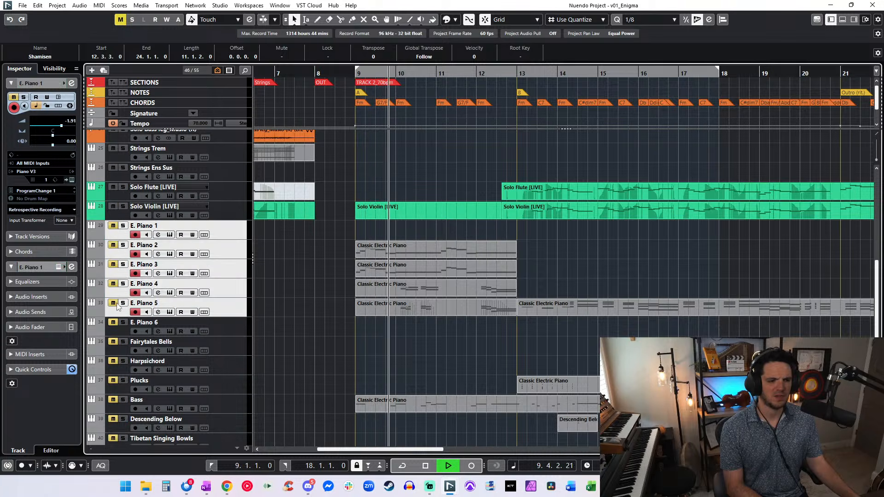
click(113, 304)
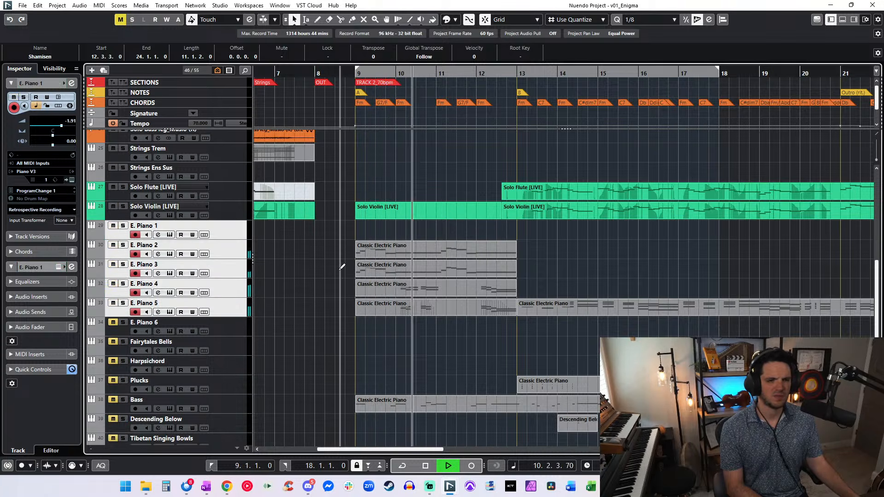
- Unmute the Bass track and listen to it with the electric pianos
scroll(338, 269, up, 5)
scroll(339, 269, down, 4)
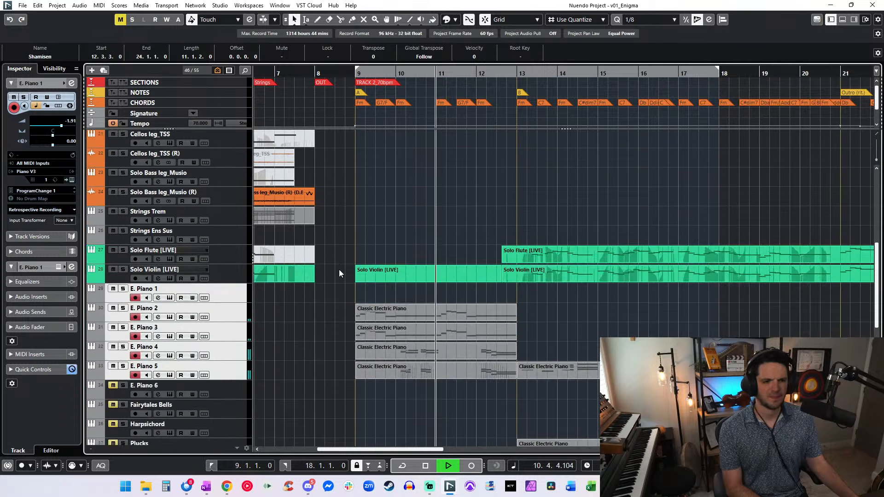
scroll(338, 269, down, 2)
scroll(339, 271, down, 5)
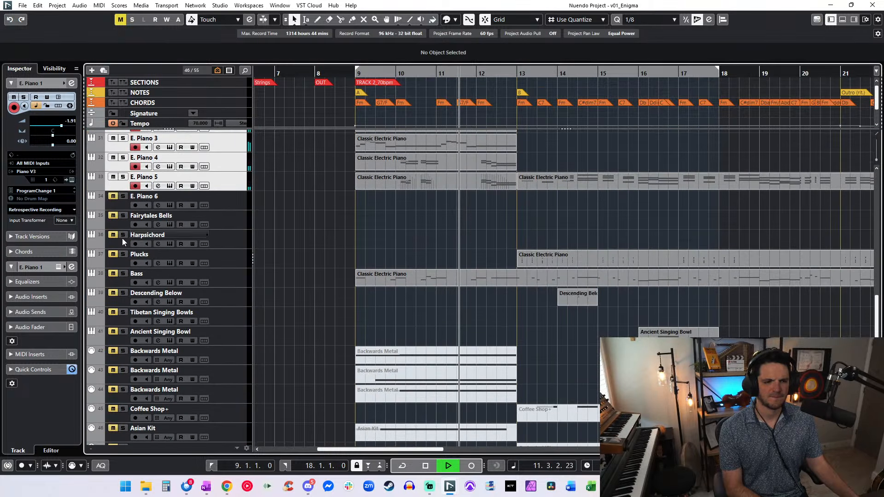
key(space)
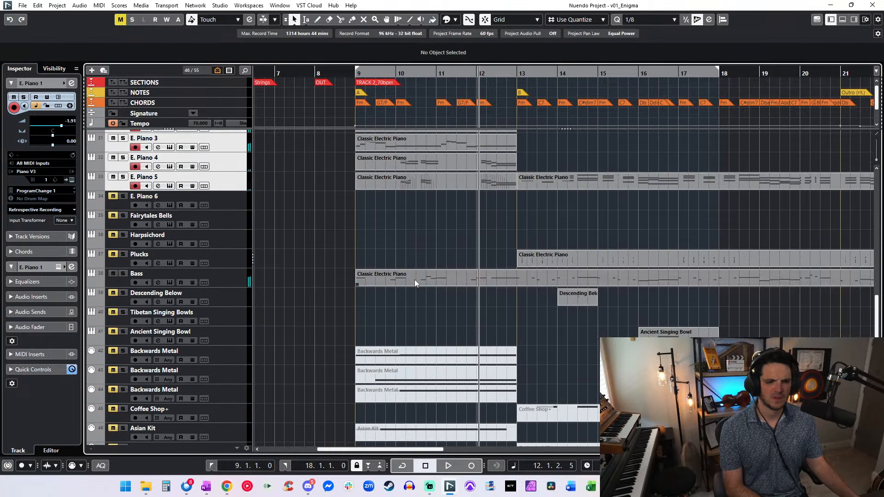
- Move the Classic Electric Piano part from the Bass track to the Solo Bass leg_Musio track at 9.1.1.0
click(416, 281)
key(KP_1)
key(ctrl+x)
scroll(447, 290, up, 5)
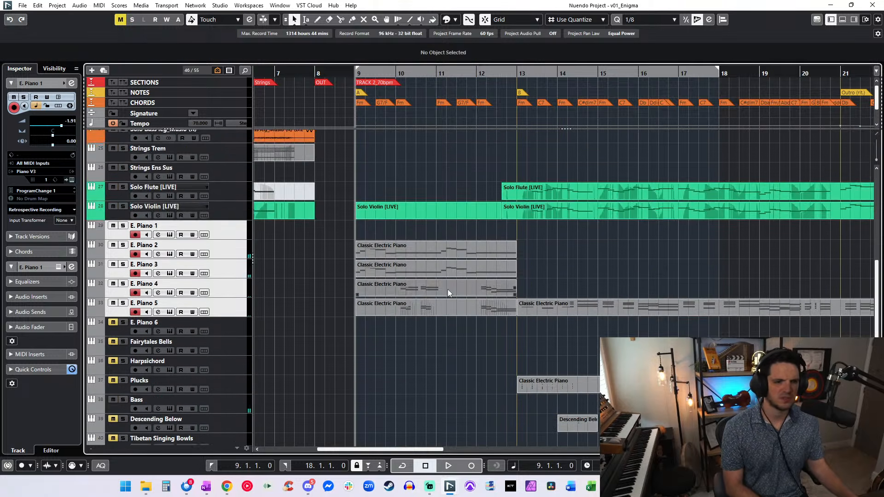
scroll(447, 289, up, 7)
click(228, 317)
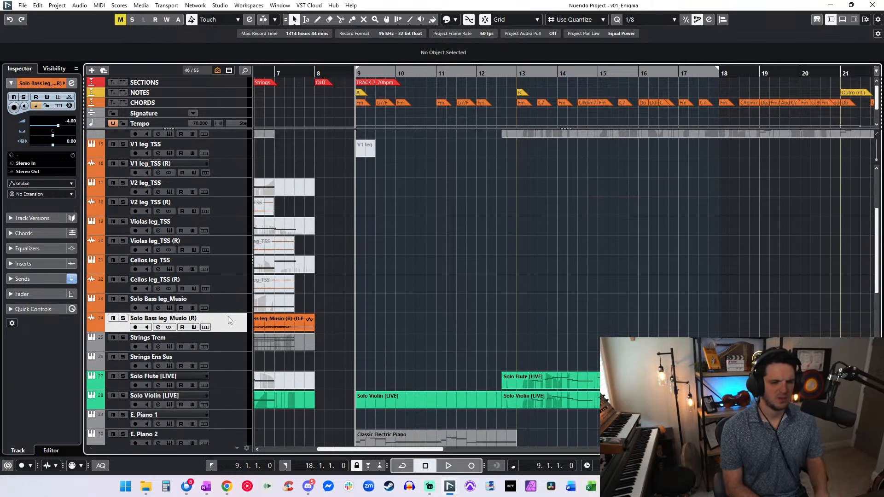
key(Up)
key(ctrl+v)
- Set CC 1 modulation to 127 at the start of the Solo Bass leg_Musio part and transpose all its notes down one octave
key(space)
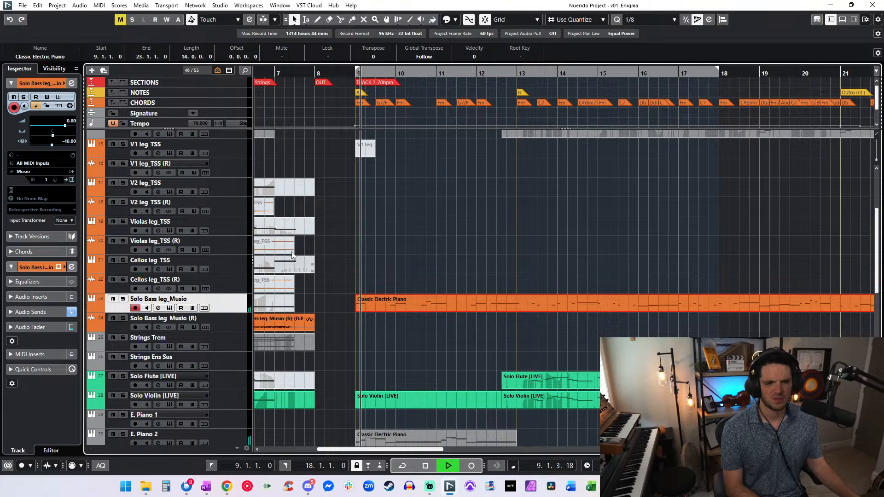
double_click(397, 300)
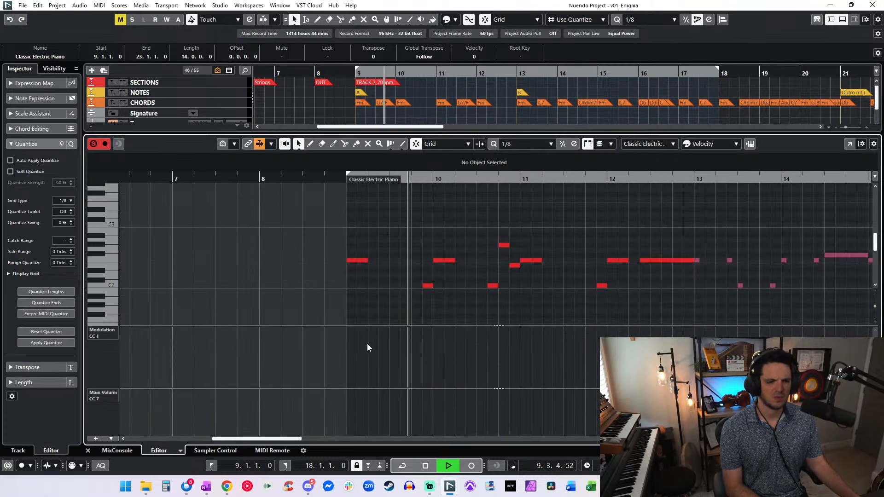
click(351, 331)
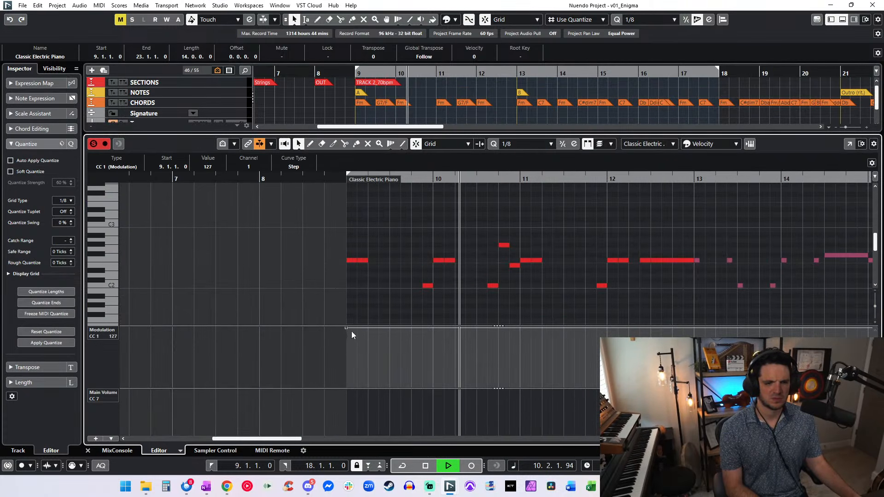
click(376, 275)
key(ctrl+a)
key(shift+Down)
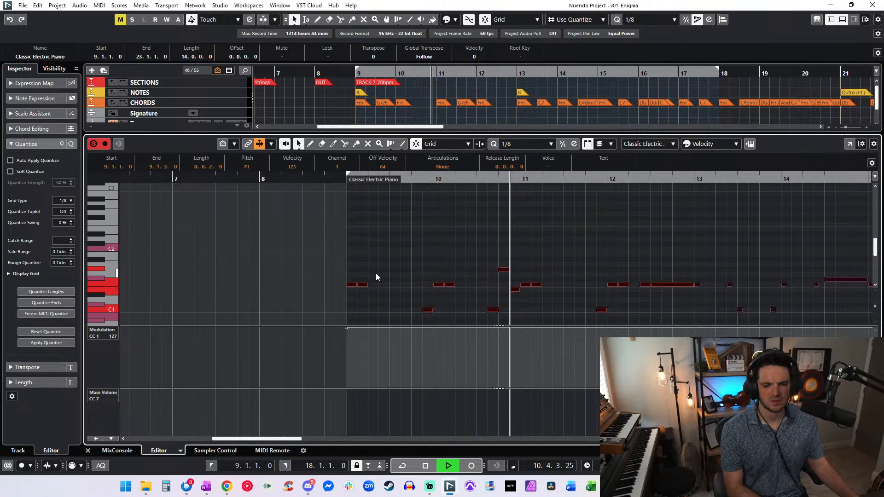
click(416, 262)
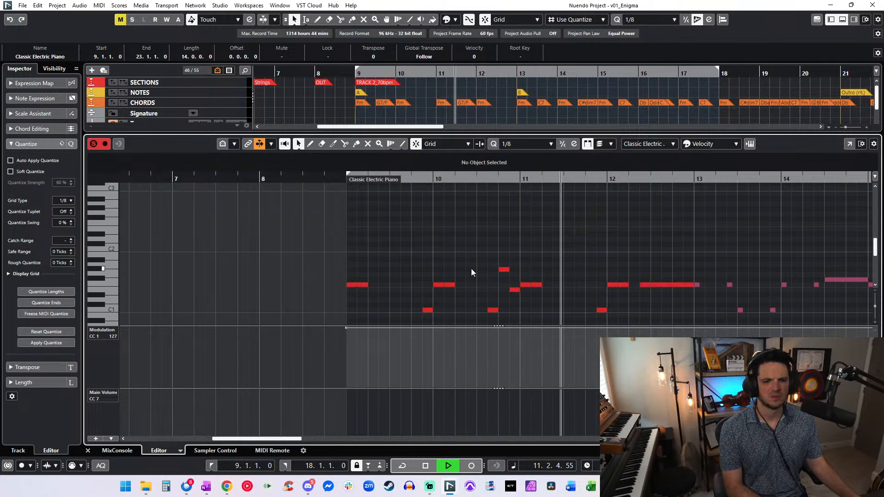
- Listen to the Solo Bass leg_Musio line in the full mix and check its notes in the editor
key(ctrl+e)
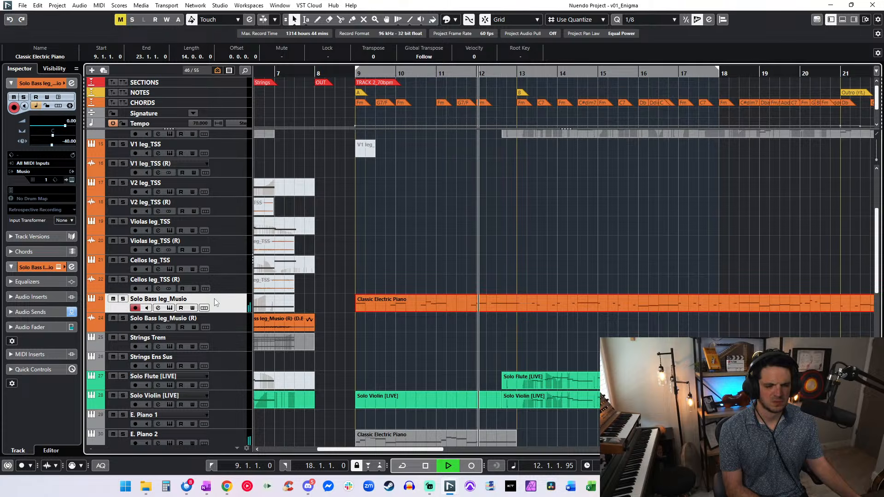
double_click(484, 302)
key(ctrl+e)
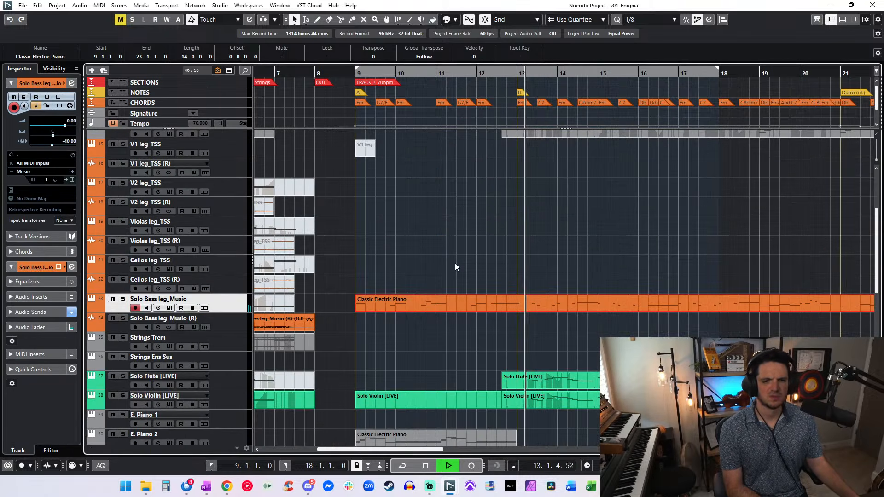
double_click(416, 304)
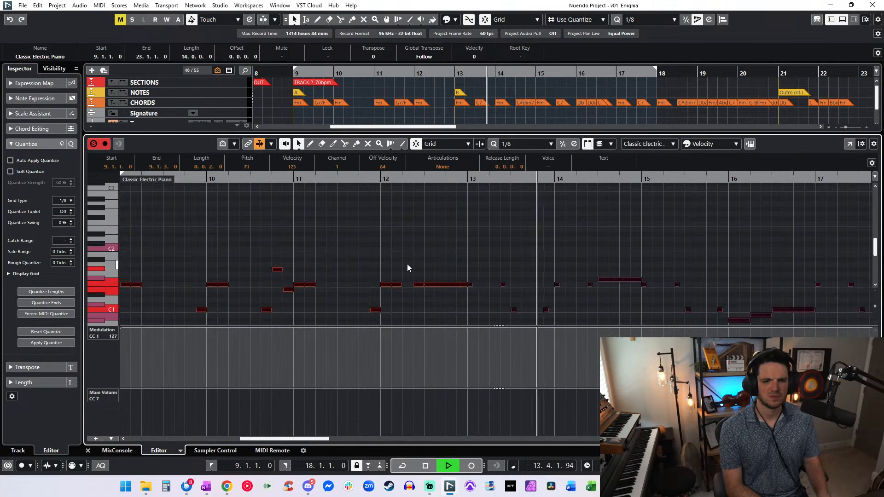
key(ctrl+e)
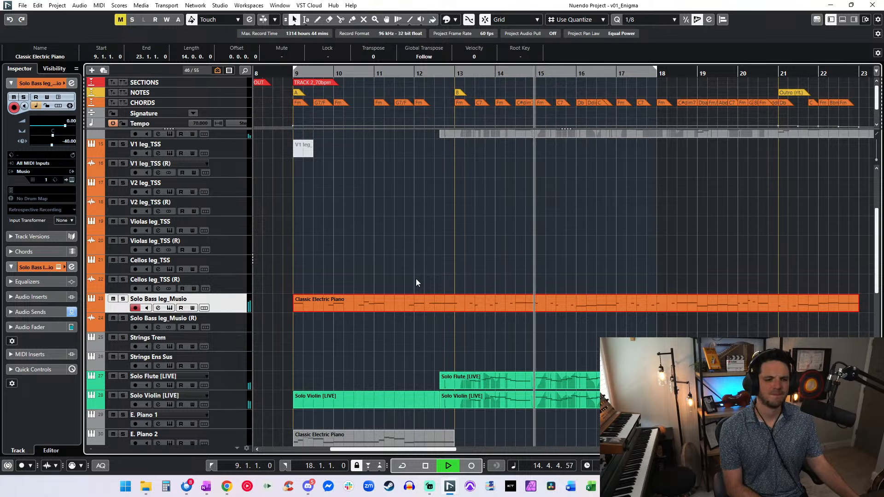
scroll(416, 283, right, 3)
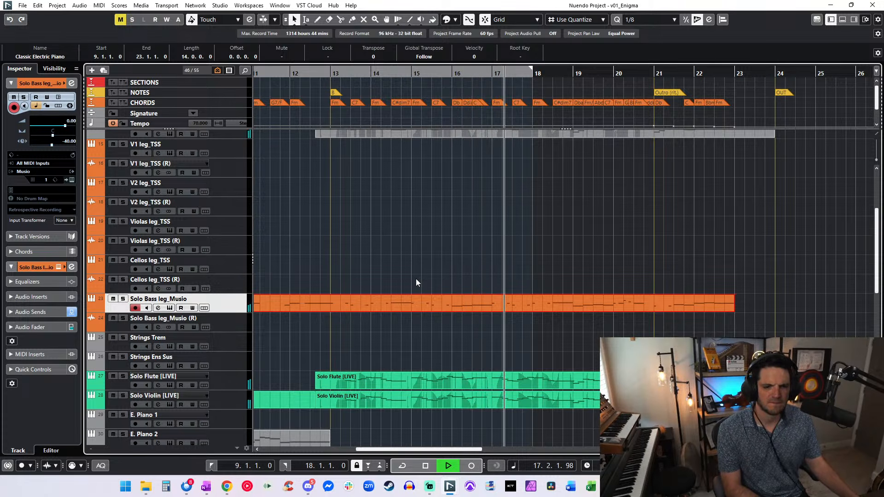
scroll(416, 278, left, 5)
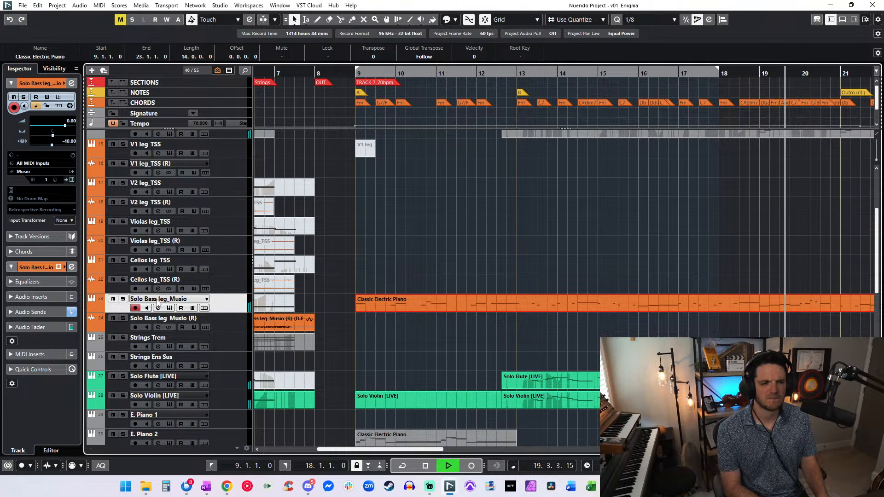
- Duplicate the Solo Bass leg_Musio track and rename the copy Solo Bass sh_Musio
key(shift+ctrl+d)
double_click(158, 318)
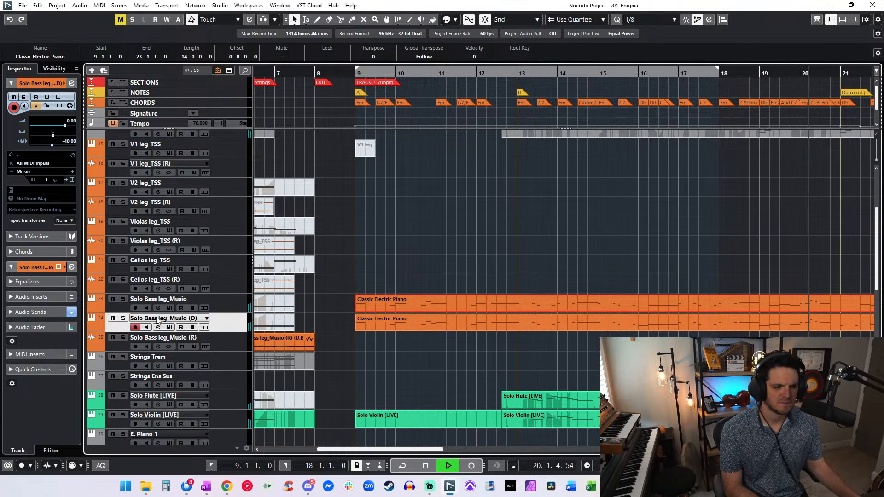
double_click(163, 318)
key(Left)
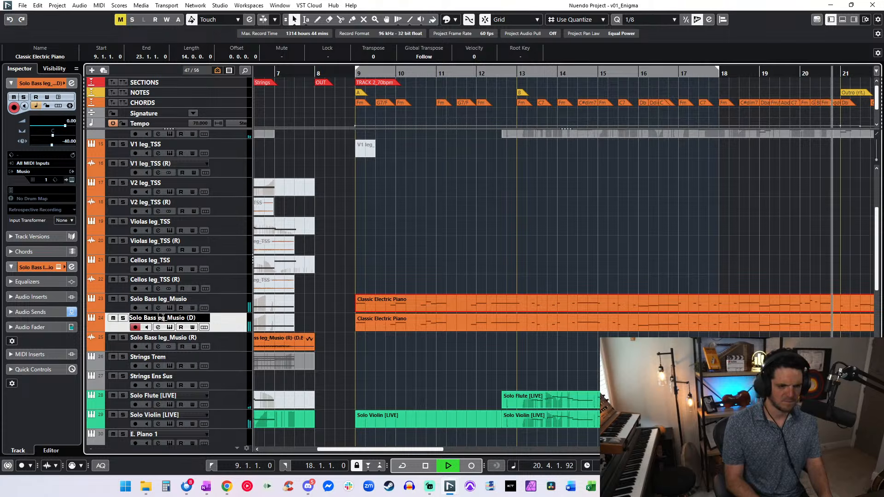
key(Delete)
key(Delete)
key(Delete)
text(sh)
key(Delete)
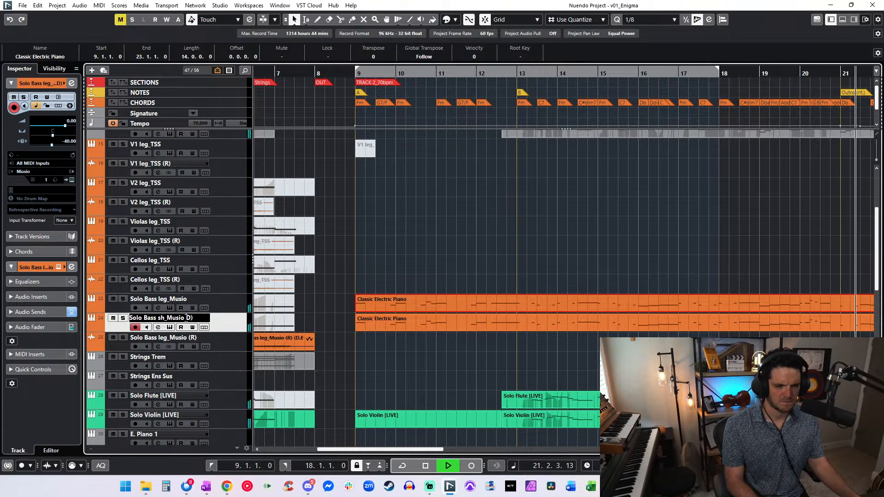
key(Return)
- Stop playback and delete the duplicated bass part from the Solo Bass sh_Musio track
key(space)
click(378, 323)
key(Delete)
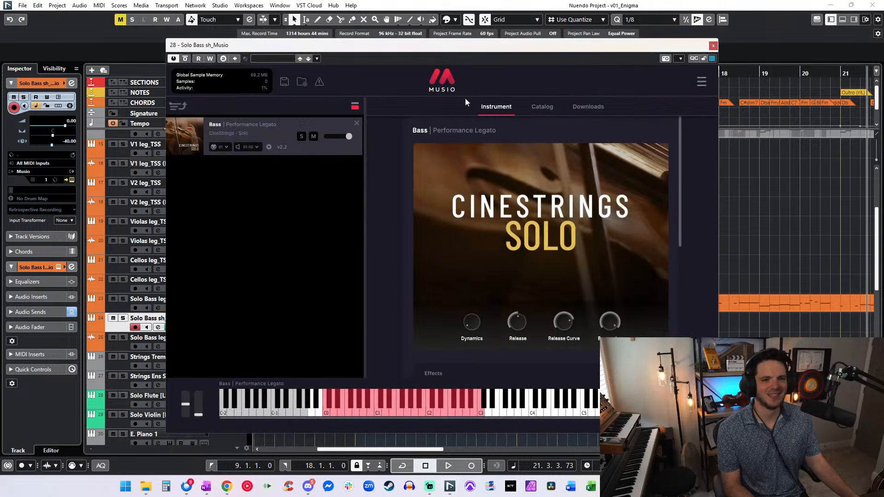
- Replace the Performance Legato patch on Solo Bass sh_Musio with the CineStrings Solo Bass Spiccato patch and close the instrument
click(355, 122)
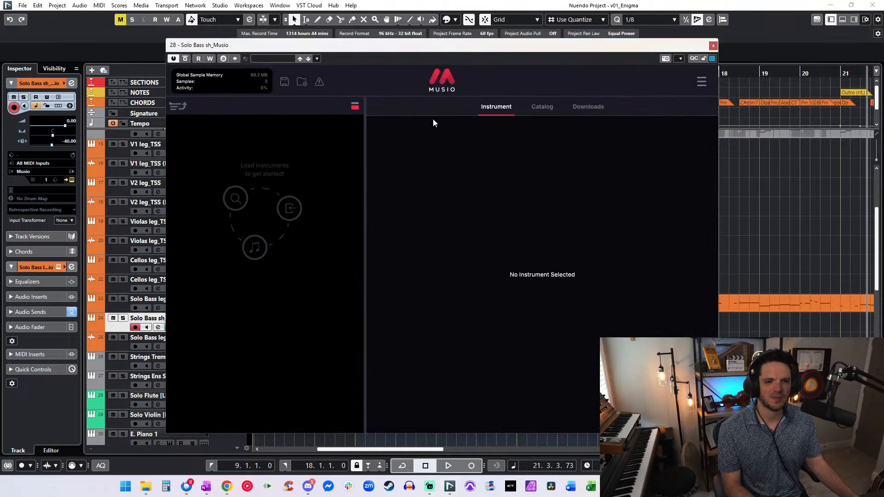
click(534, 109)
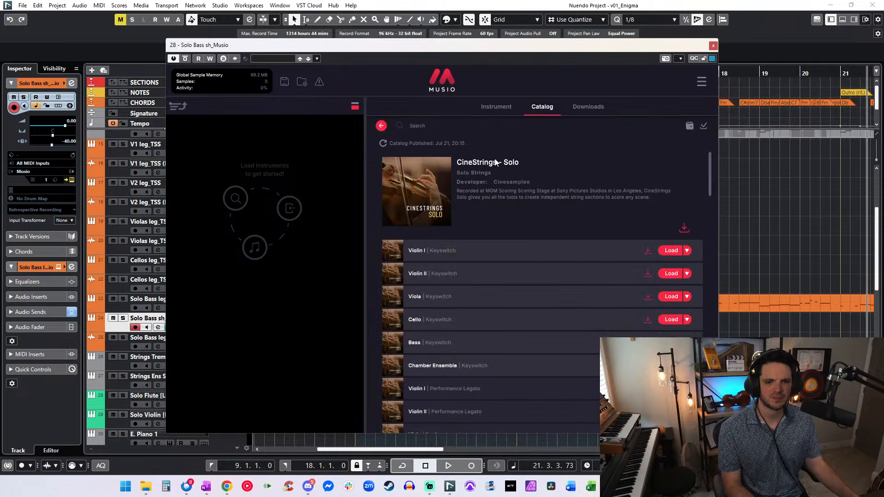
scroll(537, 291, down, 15)
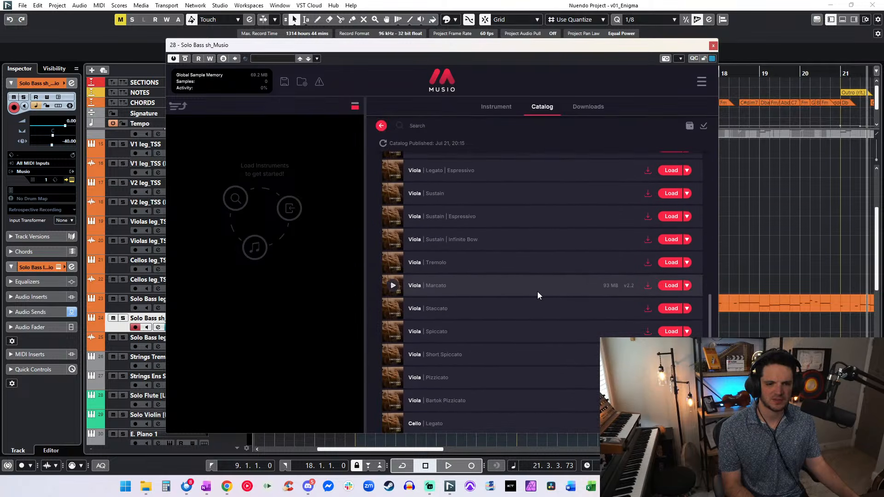
scroll(538, 295, down, 3)
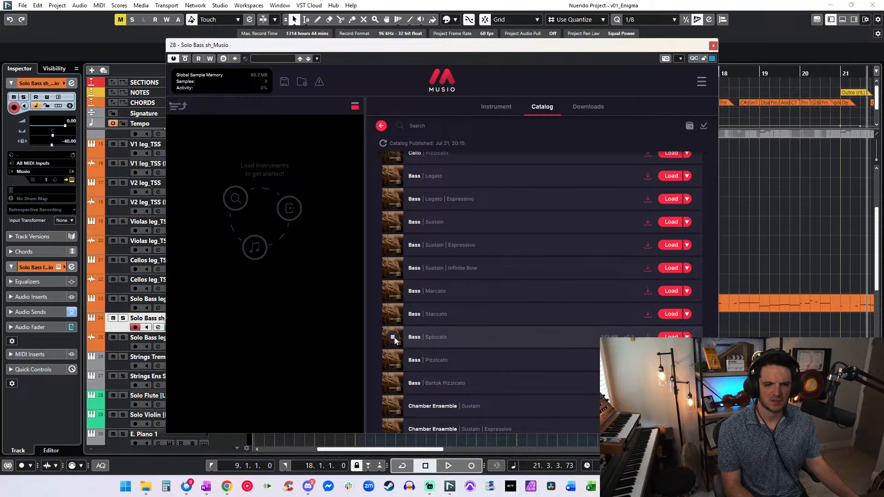
click(671, 337)
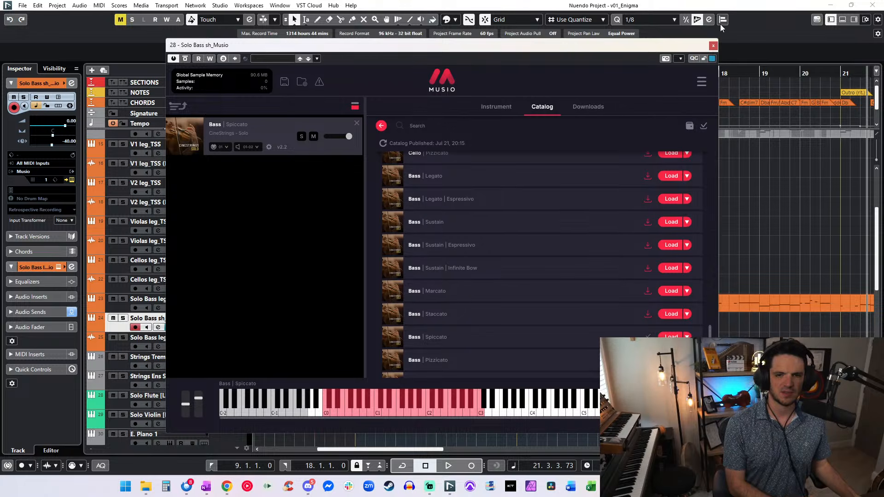
click(713, 46)
- Play from bar 9, split the Solo Bass leg_Musio part at 13.2, and copy the second portion onto Solo Bass sh_Musio
click(406, 310)
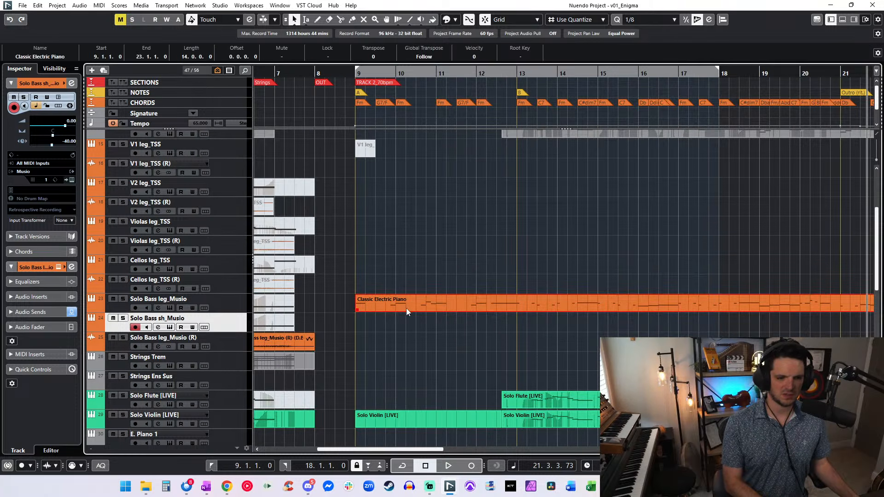
key(l)
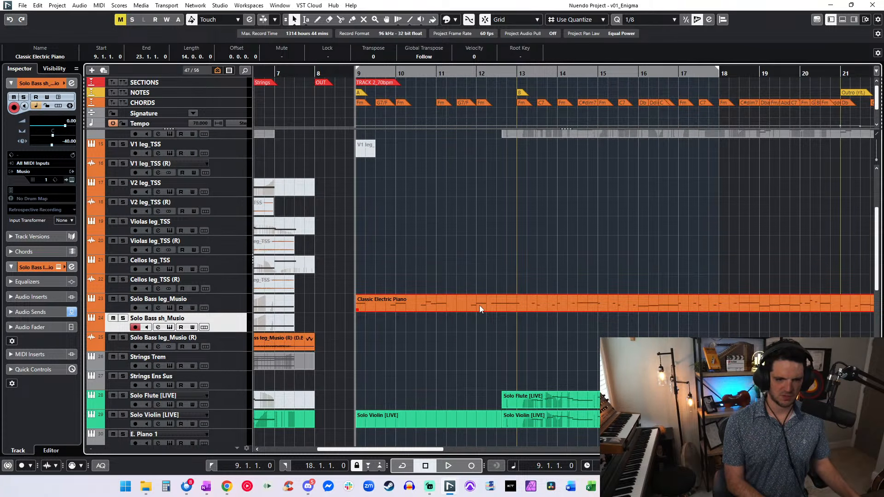
key(space)
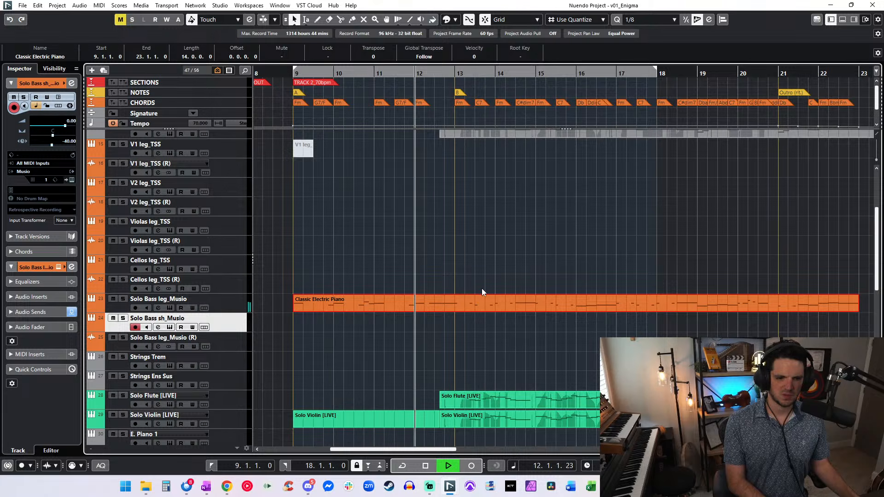
alt+click(466, 304)
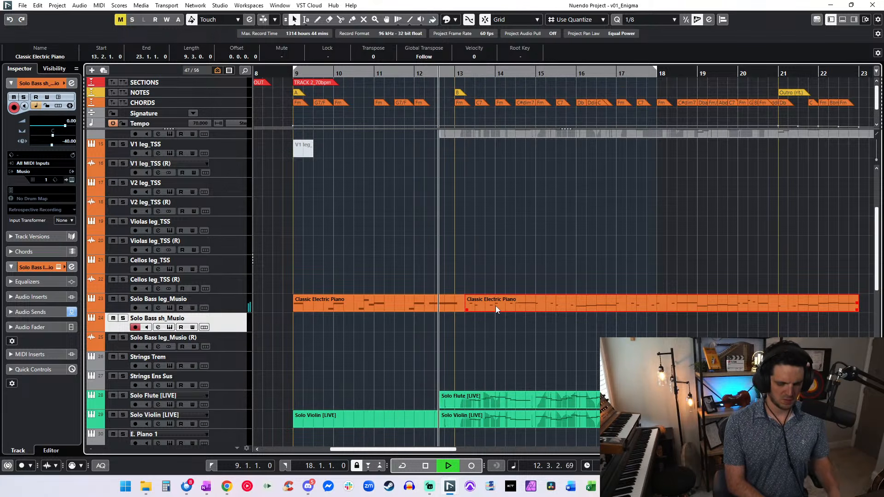
key(ctrl+v)
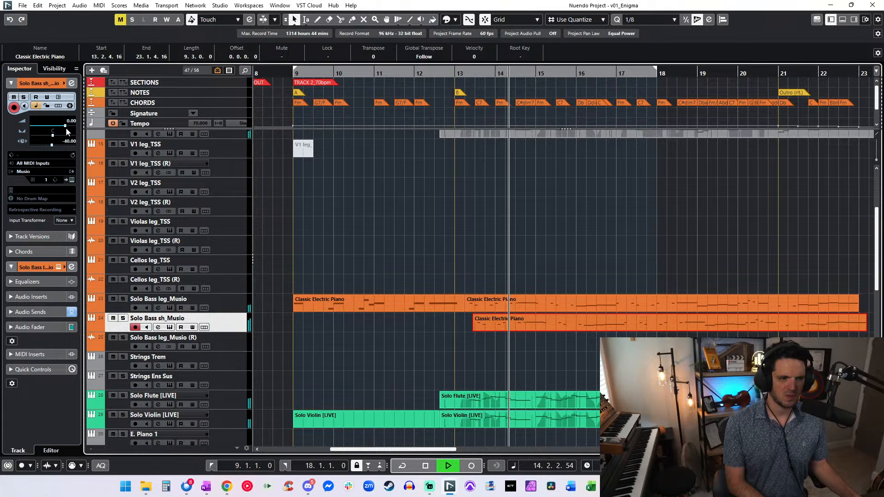
- Set the Solo Bass sh_Musio track's volume to -4.70 and reset its track delay to 0
drag(66, 128, 57, 126)
ctrl+click(66, 143)
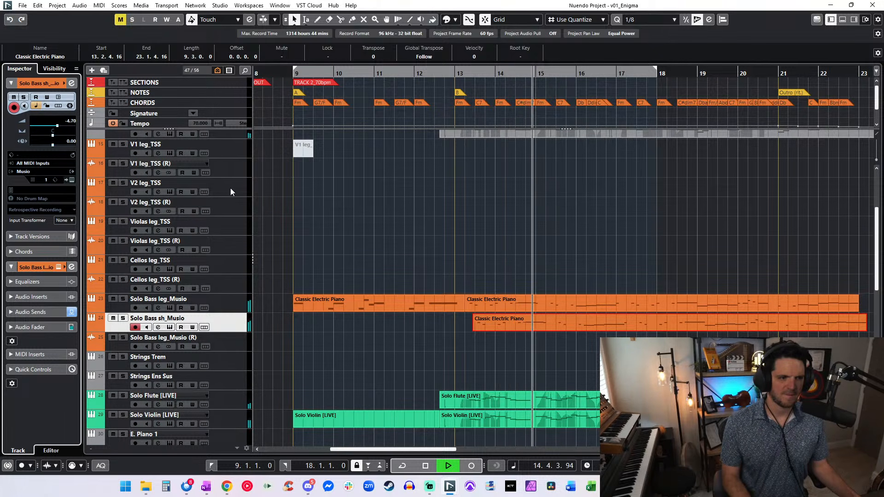
- Set the grid resolution to 1/16 and nudge the copied short bass part to start at 13.2.1.16 during playback
scroll(527, 303, up, 4)
key(space)
key(KP_Subtract)
key(KP_Subtract)
key(KP_Subtract)
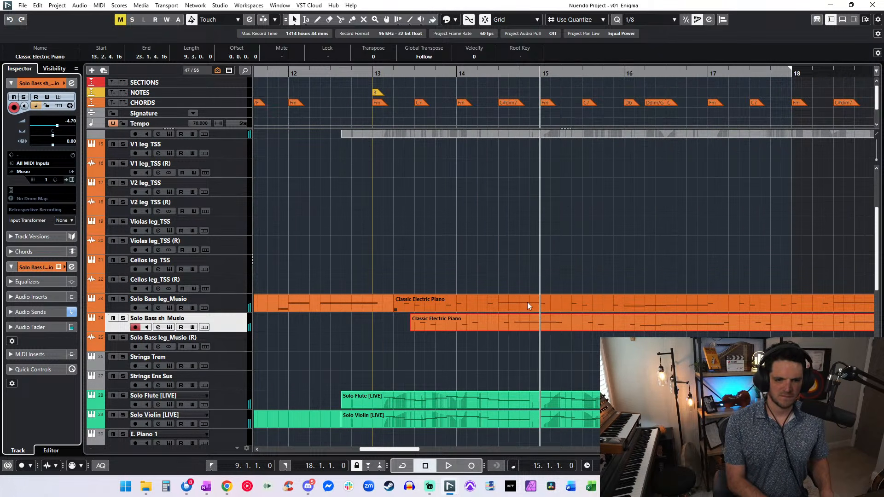
key(space)
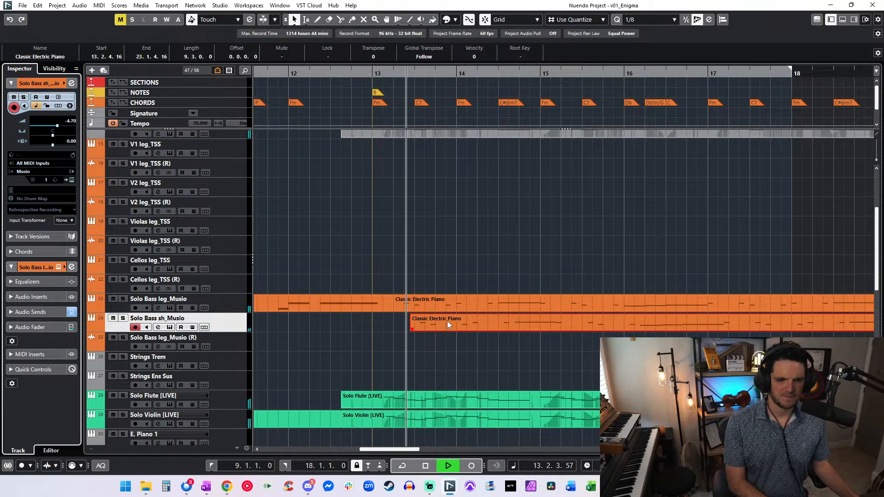
key(ctrl+Left)
key(ctrl+Left)
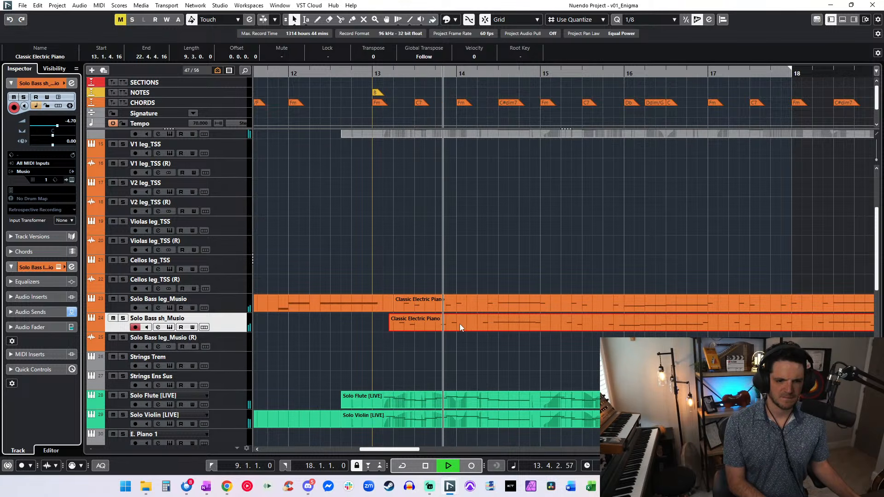
click(645, 20)
click(645, 75)
key(ctrl+Right)
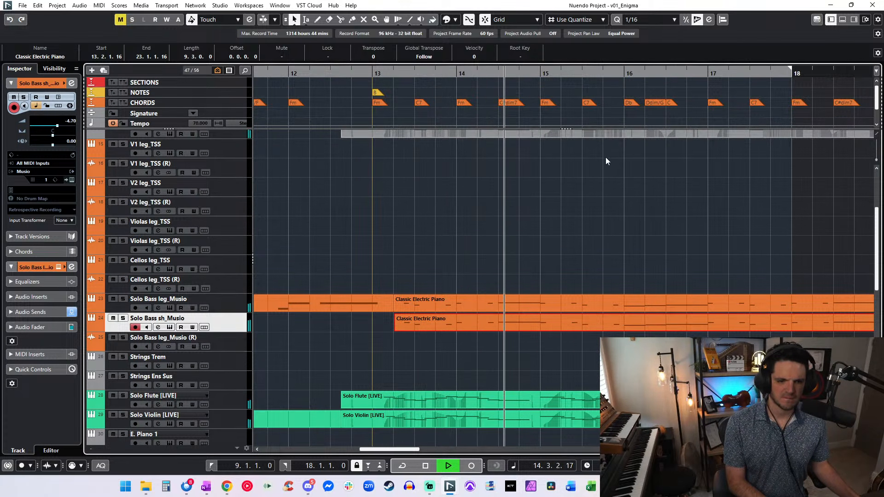
- Split the Solo Bass leg_Musio part at 14.2.4 and delete the section between 13.2 and that split
click(432, 284)
alt+click(497, 309)
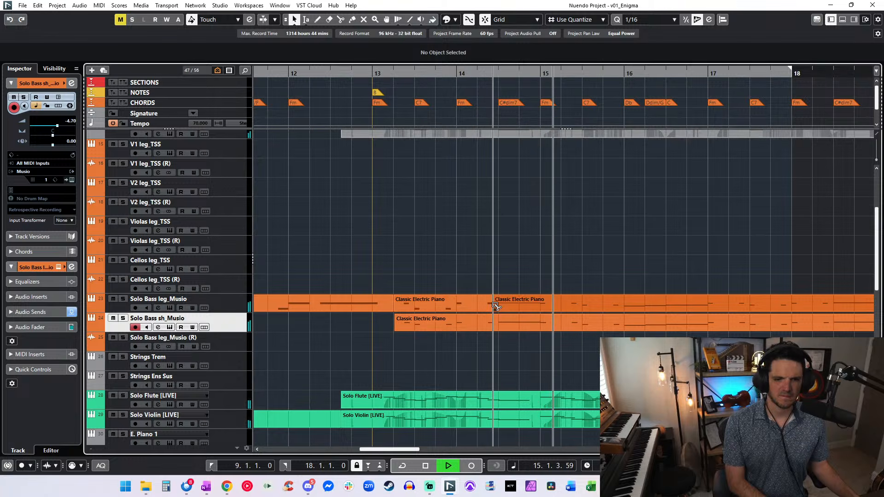
click(456, 308)
key(Delete)
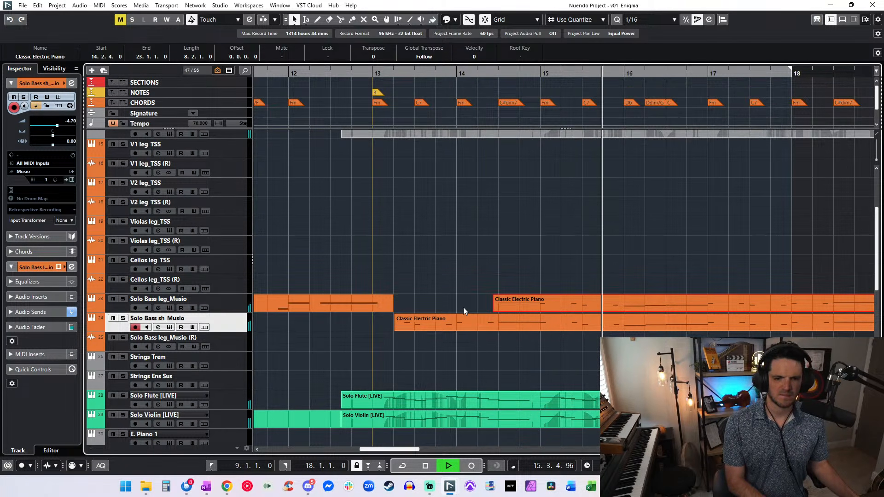
- Split the Solo Bass sh_Musio part at about 14.3 and at 15.2, and delete the section between the splits
alt+click(499, 323)
alt+click(560, 324)
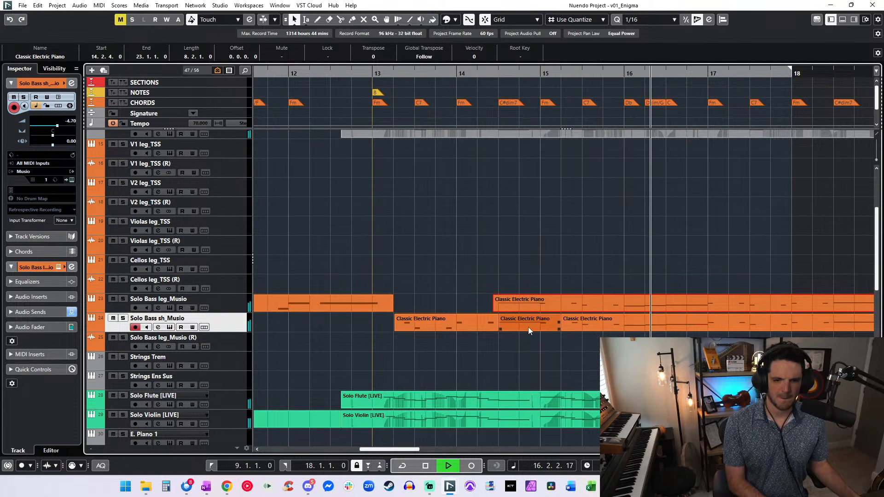
click(529, 327)
key(Delete)
- Split the Solo Bass sh_Musio part at bars 16 and 17 and delete the one-bar section between them
scroll(536, 310, right, 3)
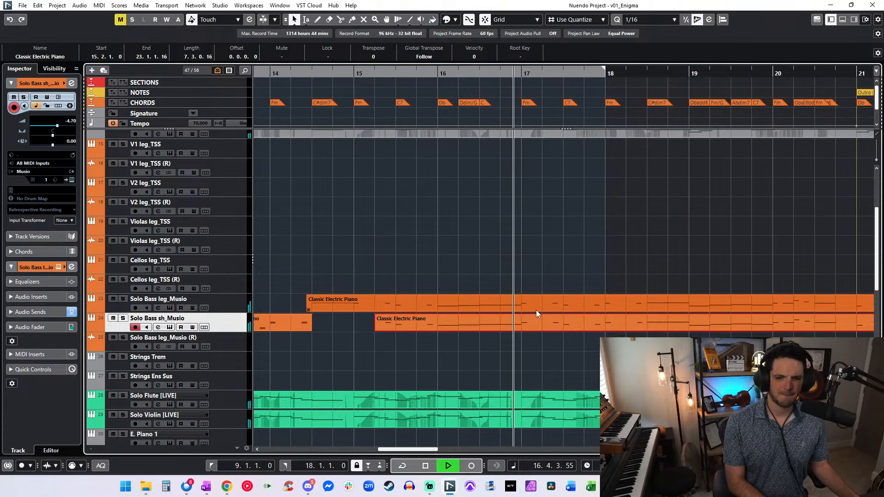
alt+click(436, 328)
alt+click(521, 324)
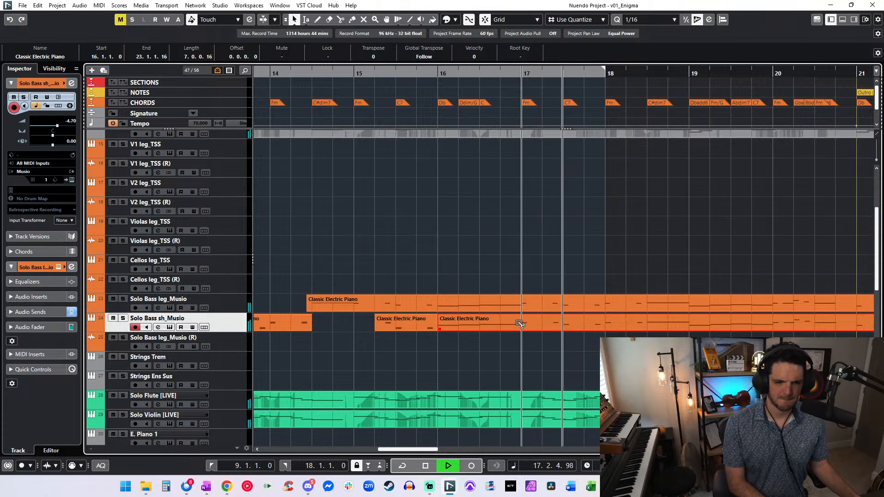
click(510, 324)
key(Delete)
- Split the Solo Bass leg_Musio part at bar 17 and at 18.3, and delete the section between the splits
alt+click(520, 308)
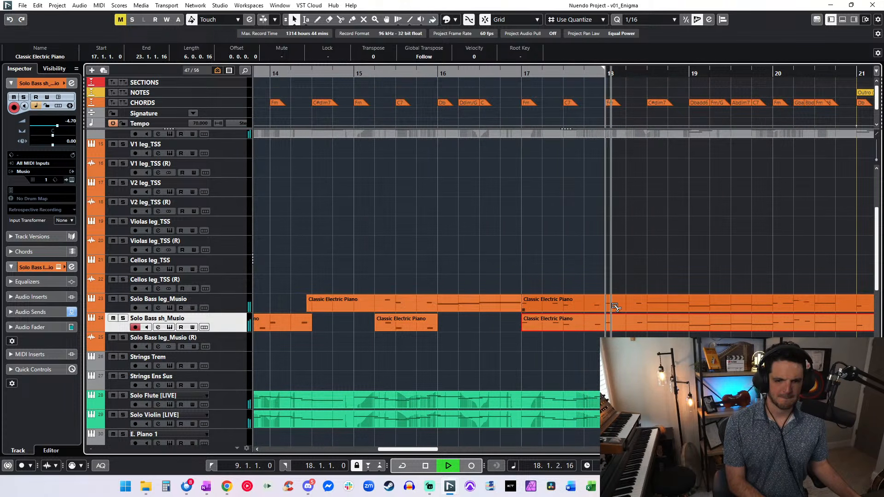
alt+click(646, 307)
click(619, 309)
key(Delete)
- Split the Solo Bass sh_Musio part at 18.3 and at bar 20, and delete the section between the splits
scroll(577, 319, right, 3)
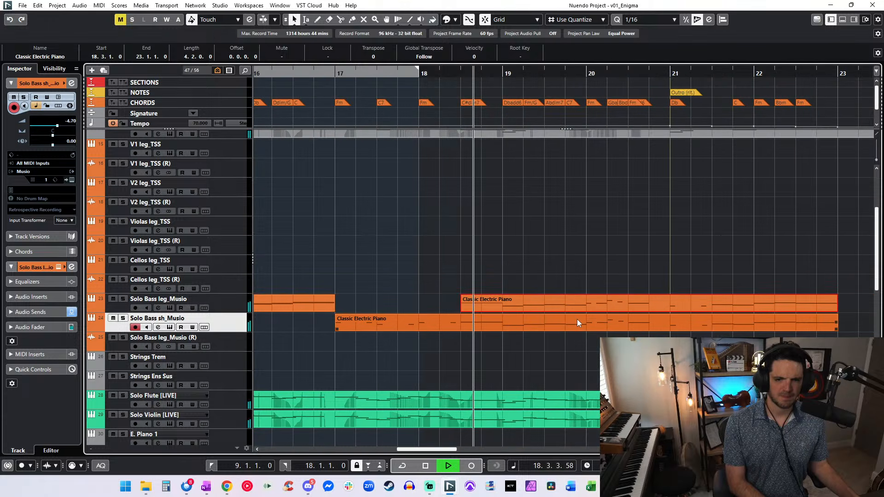
scroll(383, 314, right, 2)
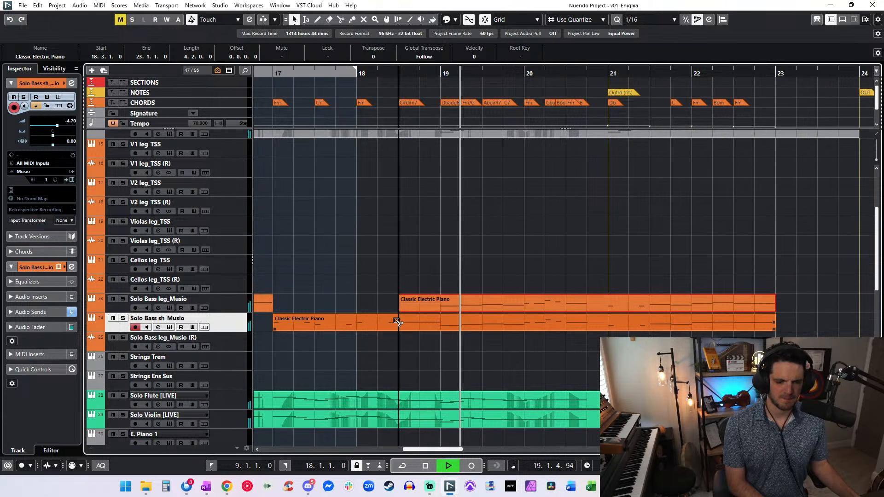
alt+click(398, 321)
alt+click(524, 322)
click(485, 327)
key(Delete)
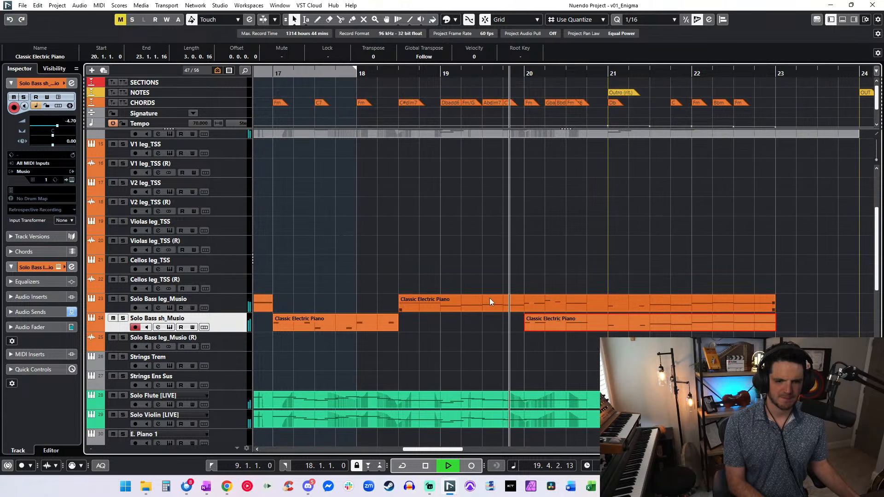
- Split the Solo Bass leg_Musio part at bar 20 and at 20.3, and delete the half-bar section between them
scroll(490, 298, right, 2)
alt+click(401, 308)
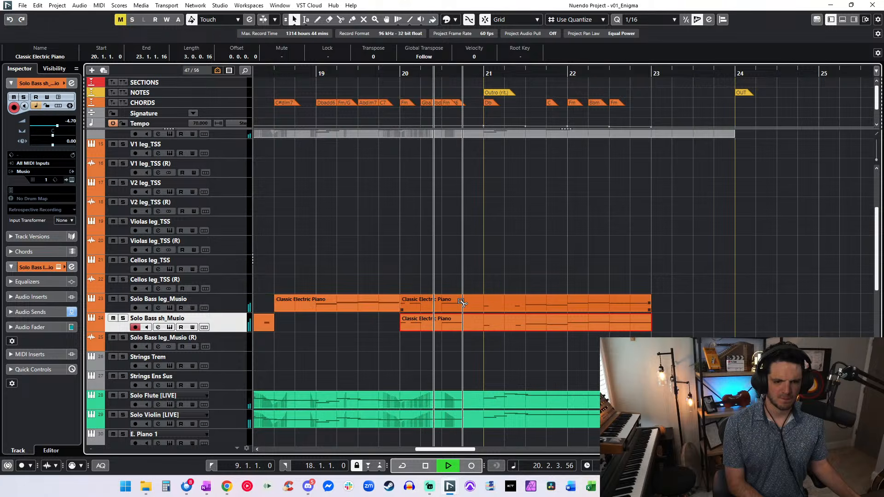
alt+click(442, 304)
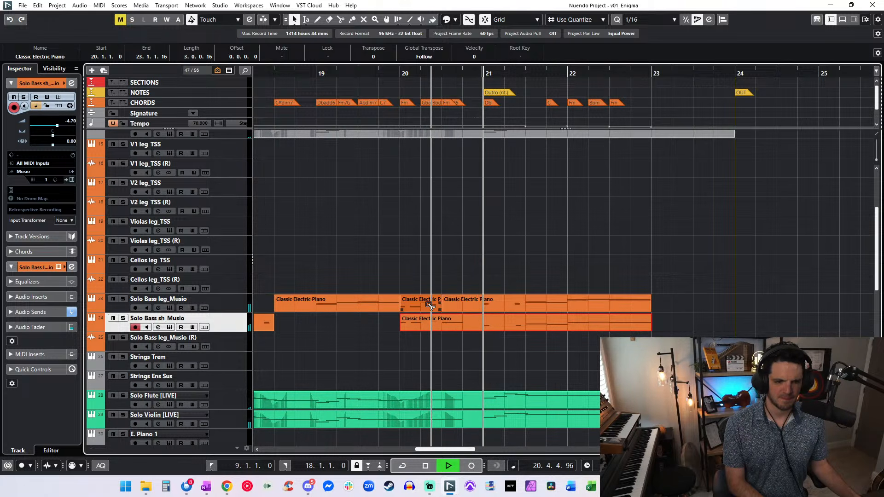
click(421, 303)
key(Delete)
- Cut the section from 20.3 to bar 21 out of the Solo Bass sh_Musio part, and split the Solo Bass leg_Musio part at bar 21
alt+click(441, 324)
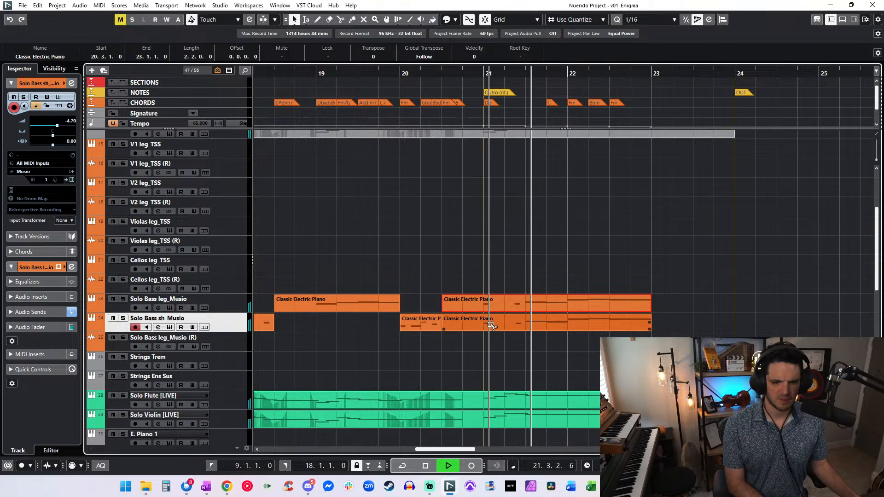
alt+click(483, 325)
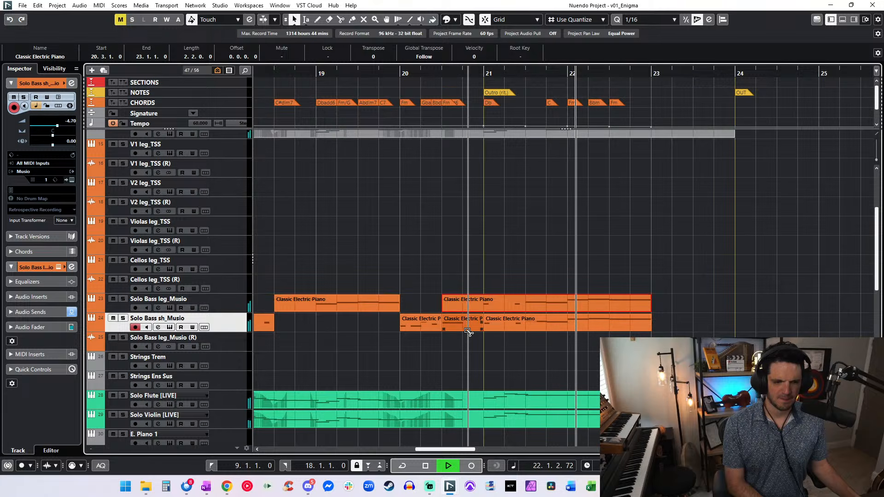
click(466, 325)
key(Delete)
alt+click(483, 306)
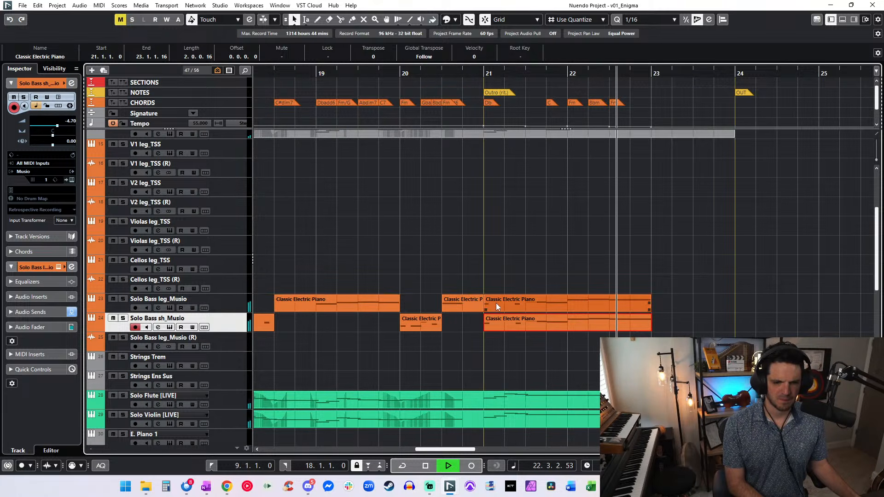
alt+click(525, 323)
click(515, 319)
key(ctrl+z)
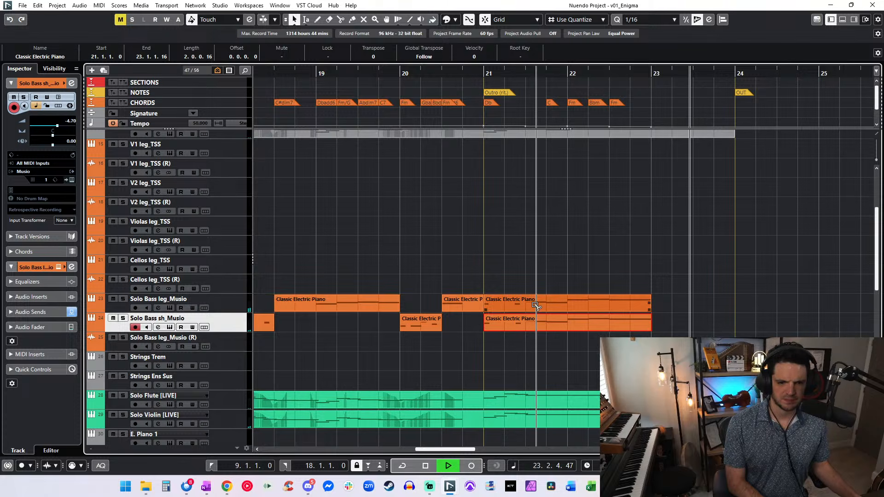
- Split the Solo Bass leg_Musio part at 21.2.4 and delete the section between bar 21 and that split
alt+click(520, 305)
click(505, 304)
key(Delete)
- Review the alternating long and short bass parts and restart playback from the TRACK 2 marker at bar 9
scroll(396, 299, left, 7)
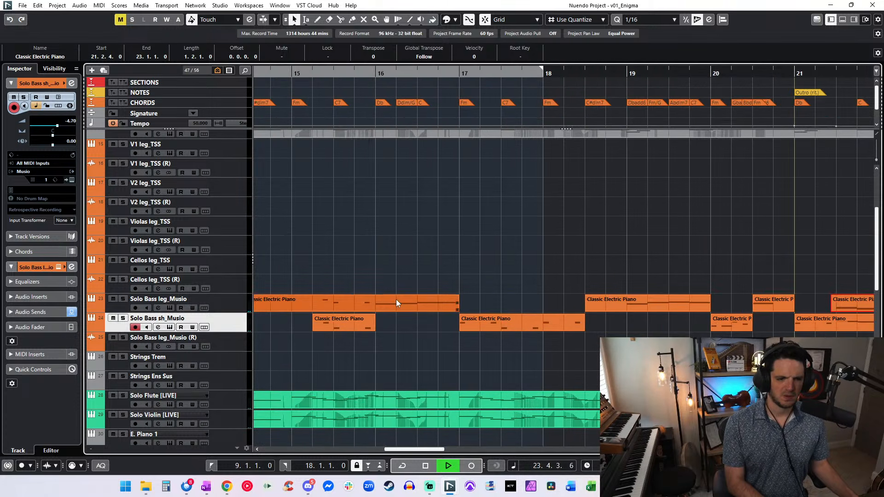
scroll(396, 299, up, 2)
scroll(396, 299, down, 4)
scroll(396, 299, left, 4)
scroll(507, 165, left, 4)
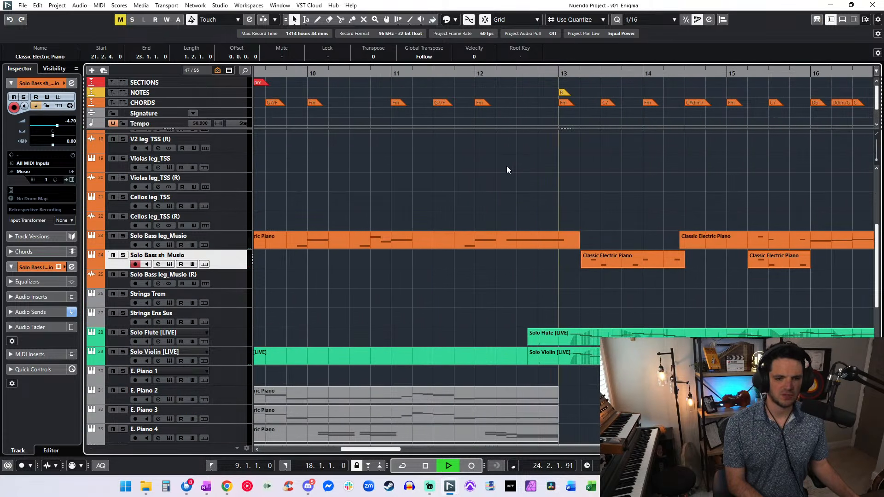
click(414, 83)
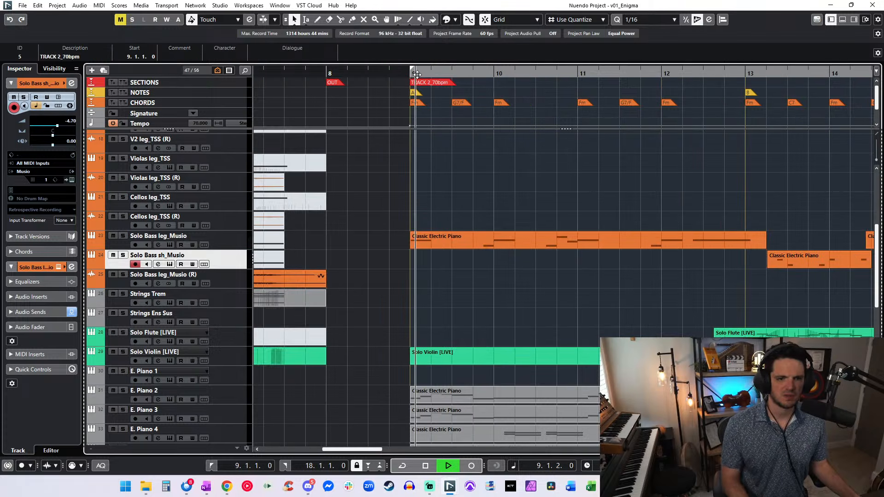
- Check the Solo Bass leg_Musio track's lanes, and enable automation read and write on that track
click(205, 244)
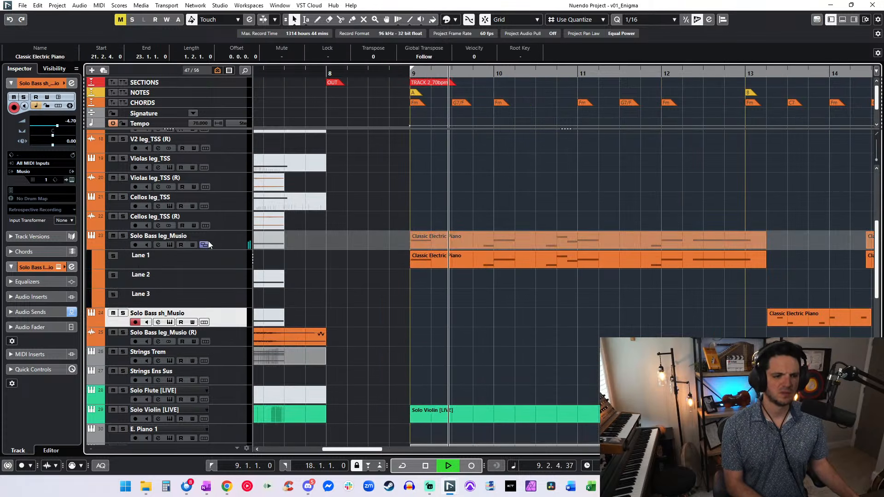
click(205, 244)
click(226, 225)
click(192, 245)
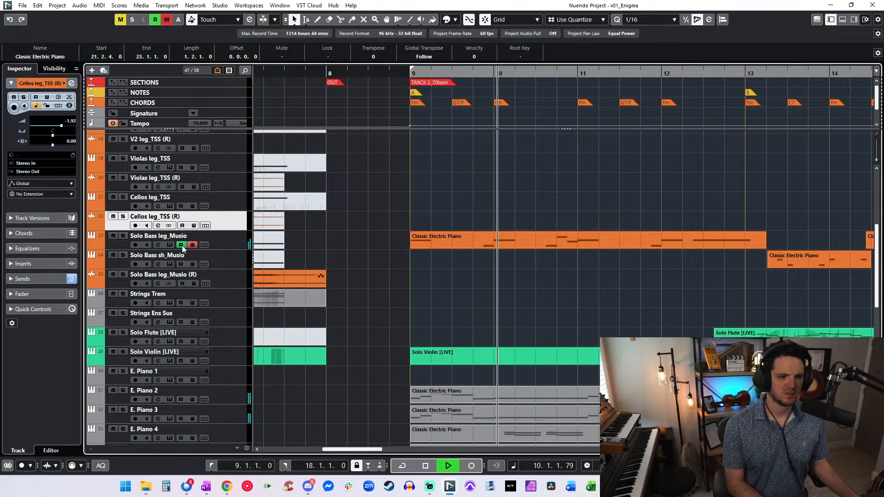
- Turn off automation read and write on the Solo Bass leg_Musio track and set its volume to 3.50
click(181, 245)
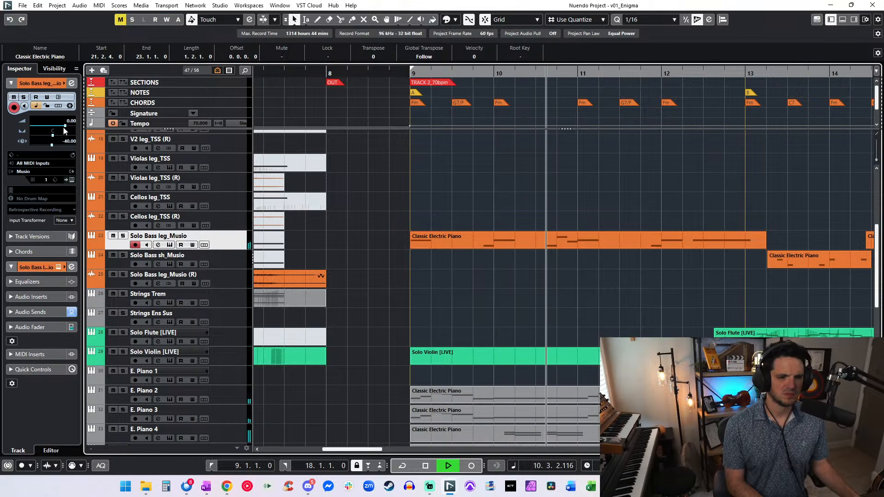
drag(65, 130, 70, 130)
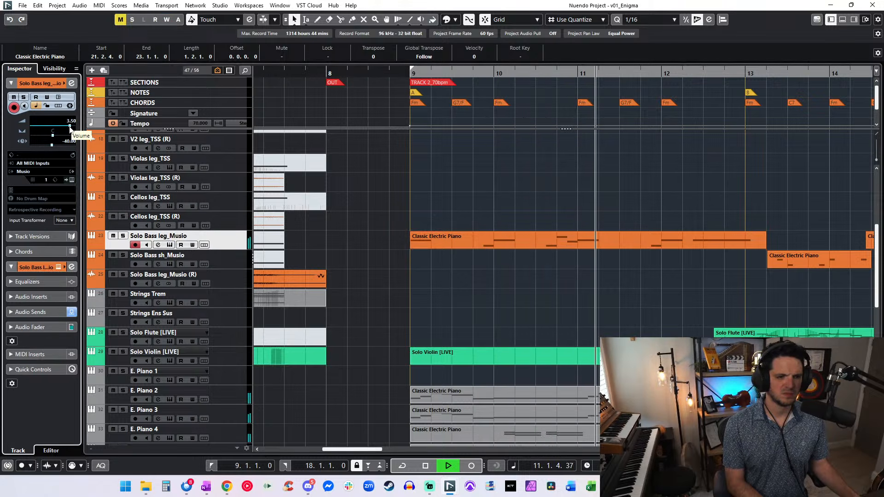
click(277, 260)
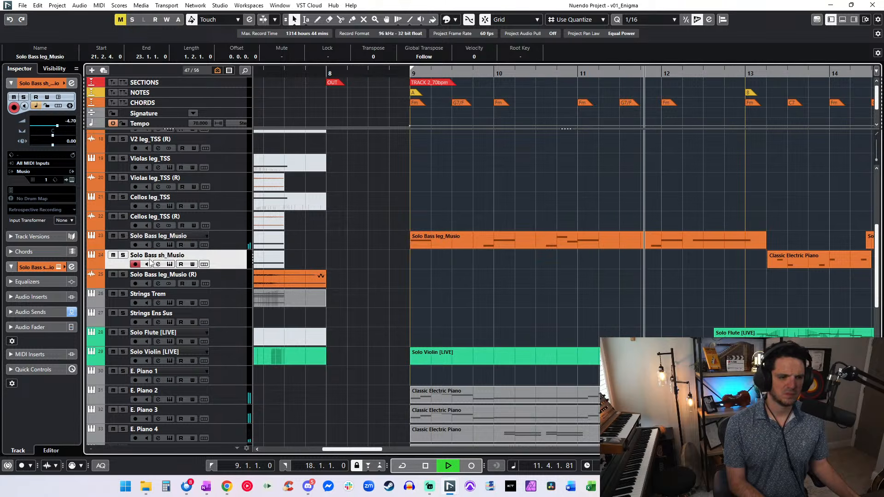
- Shorten the F1 note at 12.2.3 in the Solo Bass leg_Musio part that starts at bar 9 to a length of 0.0.0.101
scroll(418, 242, right, 3)
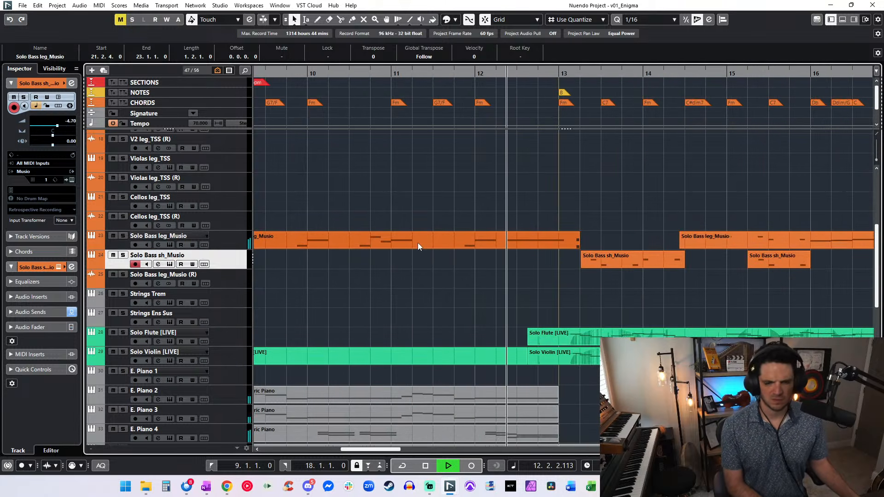
double_click(503, 239)
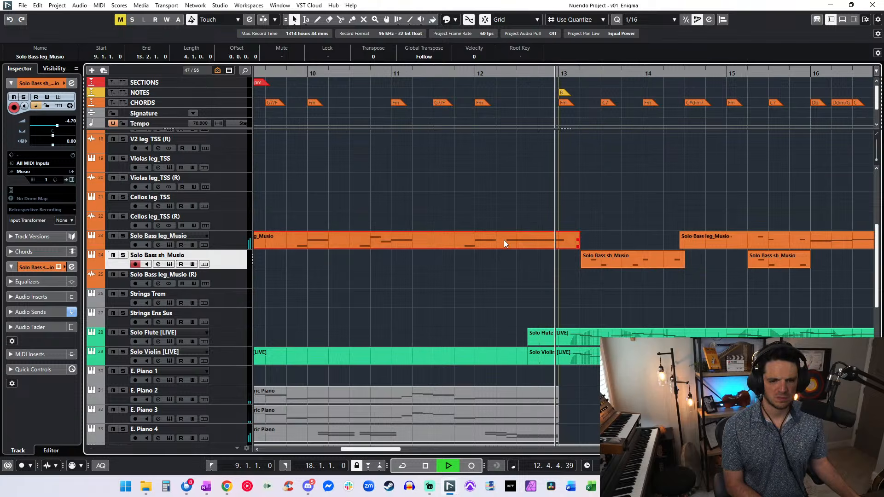
drag(421, 256, 416, 258)
drag(375, 182, 375, 181)
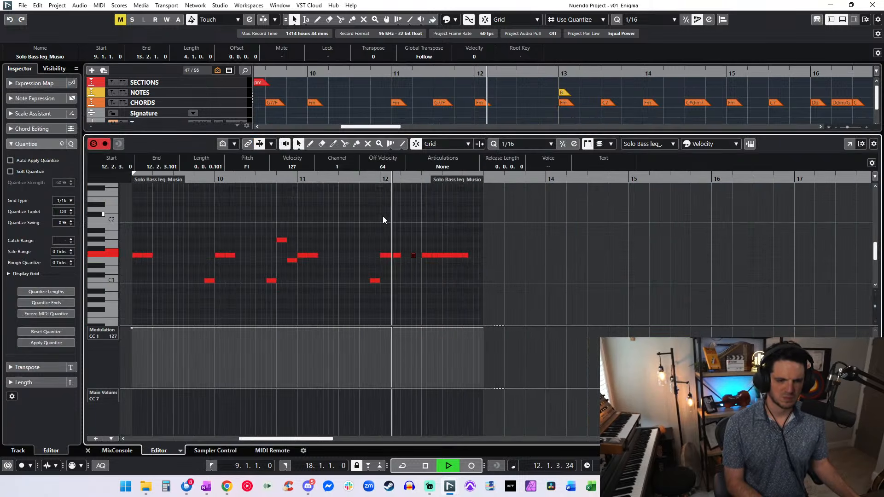
key(ctrl+e)
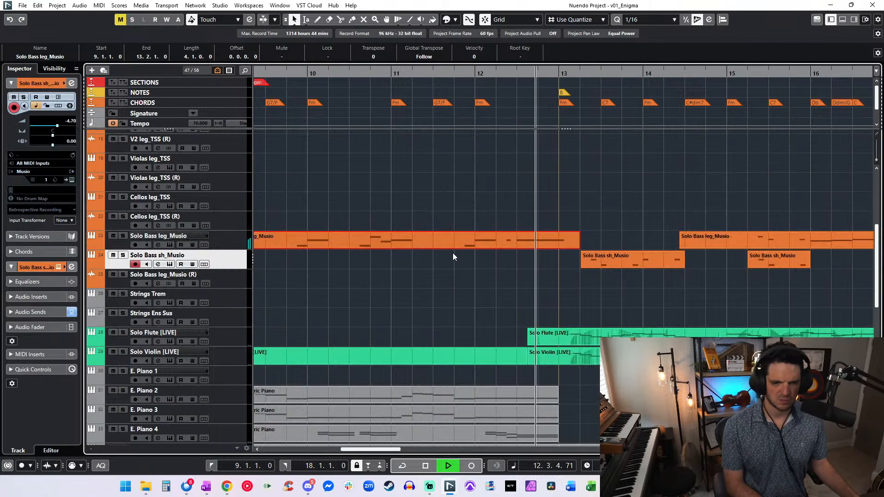
- Split the Solo Bass leg_Musio part at bar 13 and move the section up to 13.2 onto the Solo Bass sh_Musio track
scroll(503, 264, right, 2)
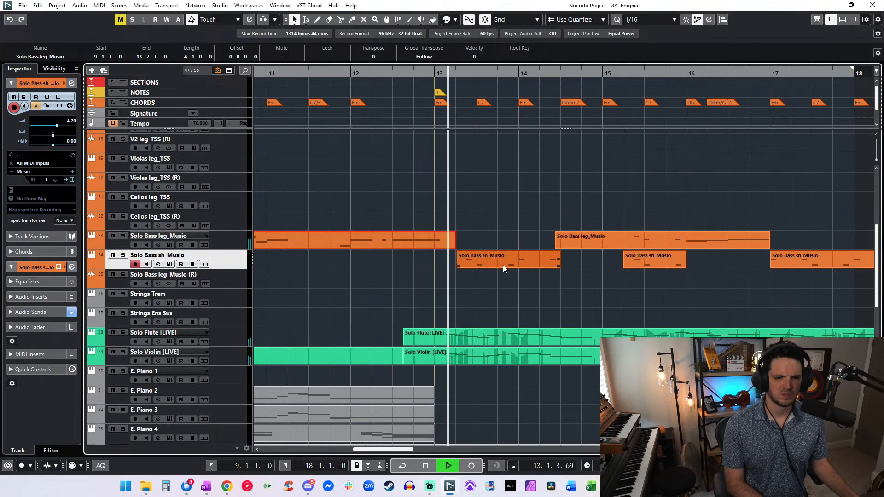
alt+click(436, 245)
drag(445, 241, 445, 260)
click(356, 266)
click(445, 258)
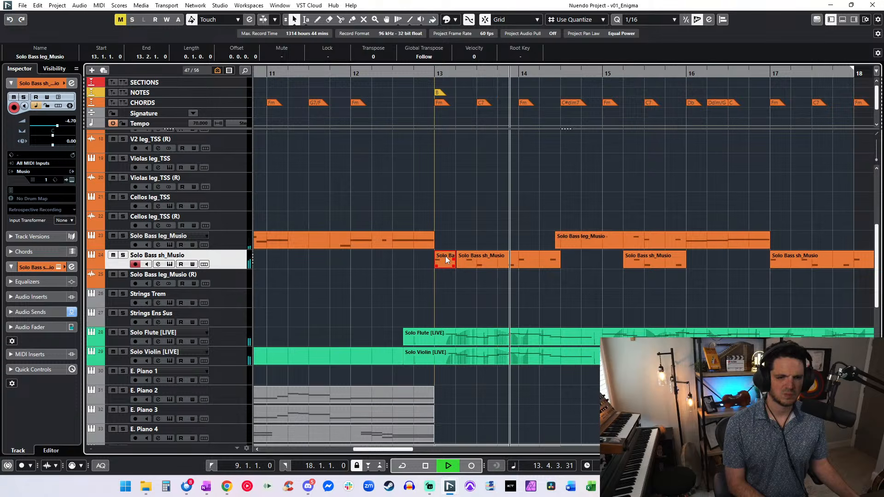
- Set the Solo Bass sh_Musio track's delay to -40
scroll(445, 256, right, 2)
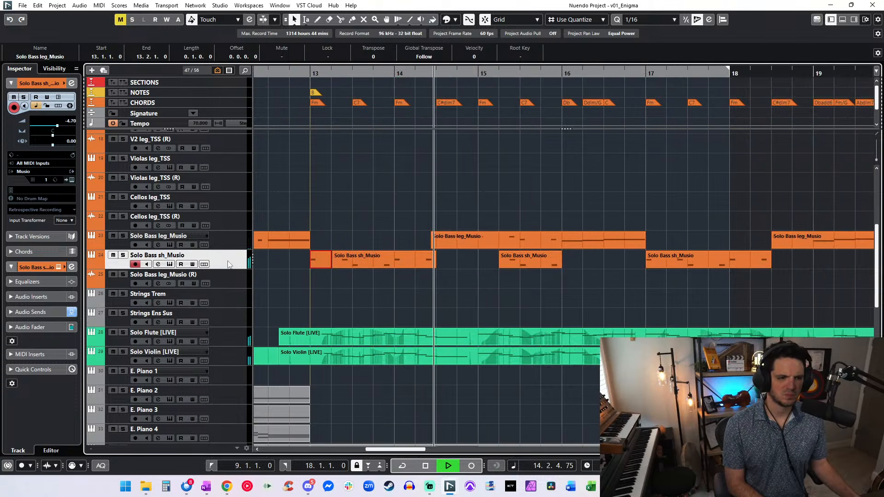
double_click(70, 142)
text(-40)
key(Return)
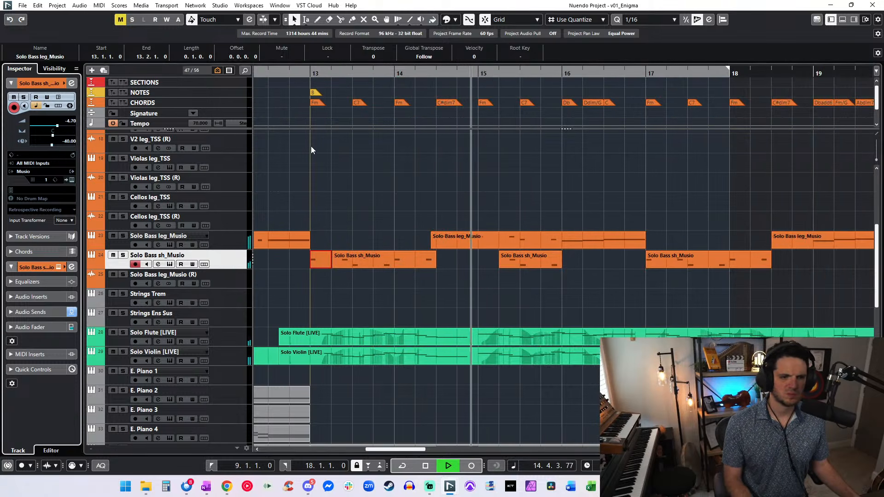
click(384, 193)
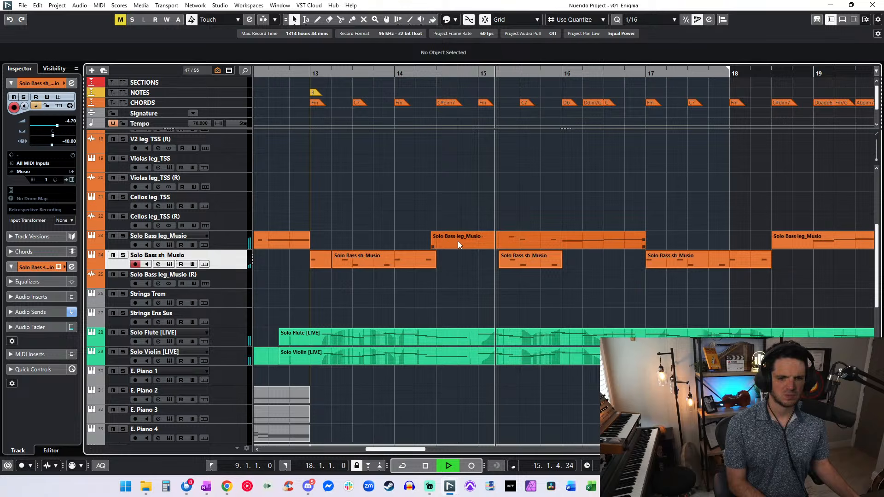
- Delete the Solo Bass leg_Musio section from 15.2 to bar 16 and move the section from bar 15 to 15.2 onto Solo Bass sh_Musio
alt+click(499, 238)
alt+click(561, 239)
click(539, 241)
key(Delete)
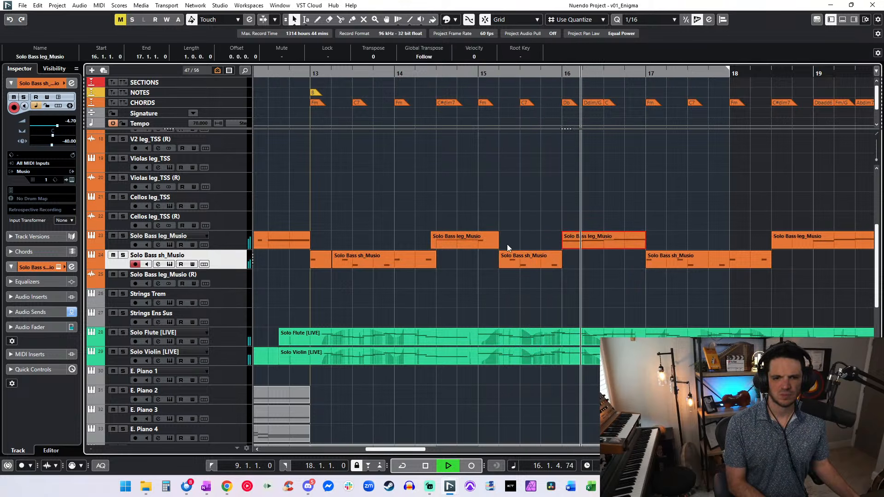
alt+click(478, 244)
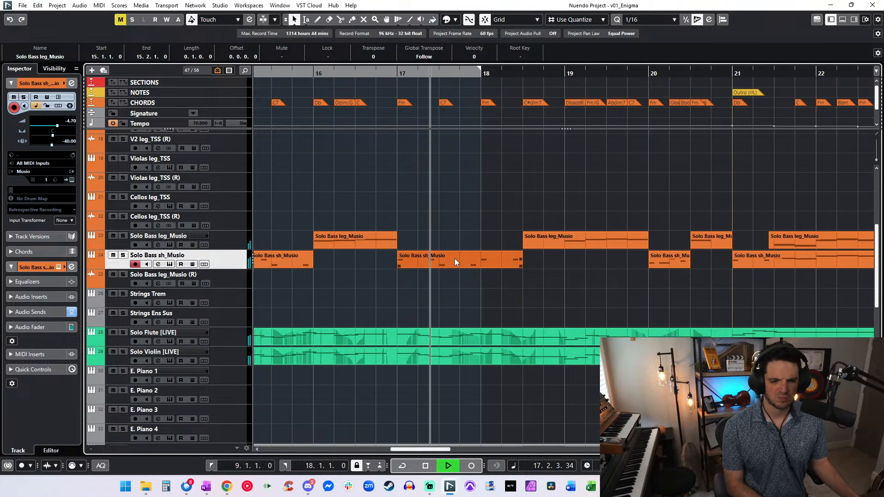
- Set the Solo Bass sh_Musio track's volume to -5.86 and stop playback
drag(57, 126, 55, 126)
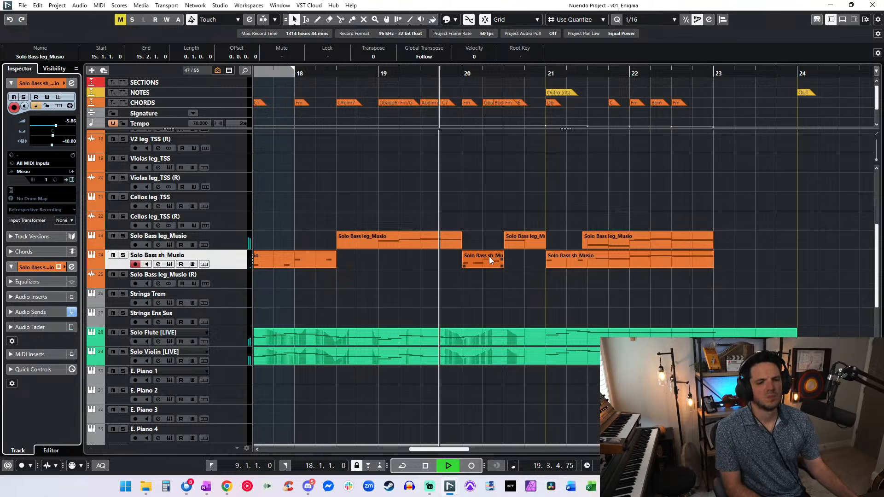
key(space)
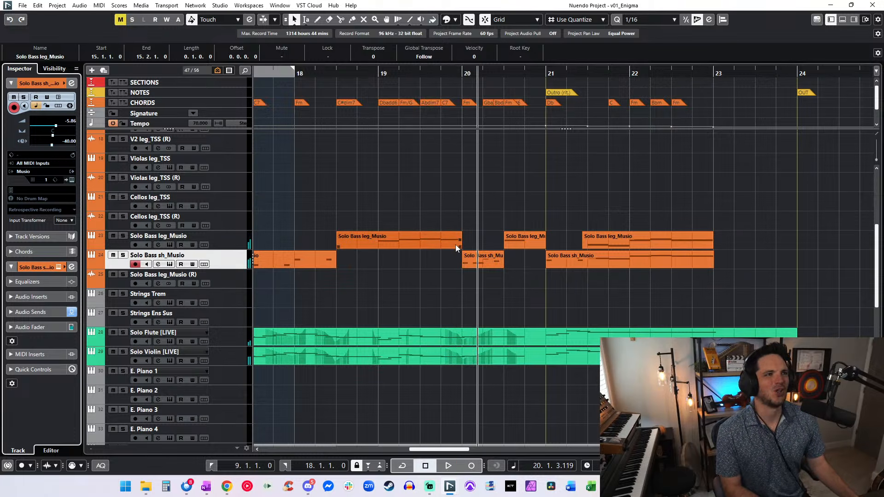
scroll(455, 244, left, 4)
key(g)
key(g)
key(g)
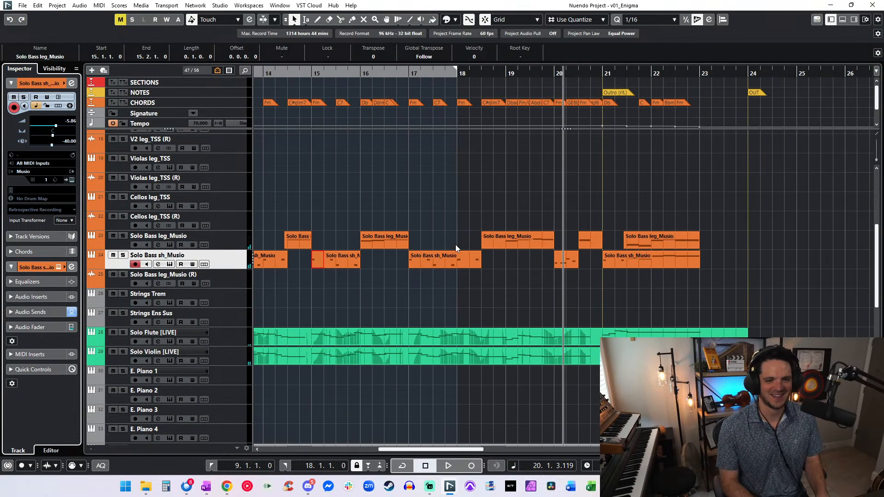
- Replace the Bass Spiccato patch in Musio with the CineStrings - Solo Bass Pizzicato and rename the track Solo Bass pizz_Musio
click(169, 264)
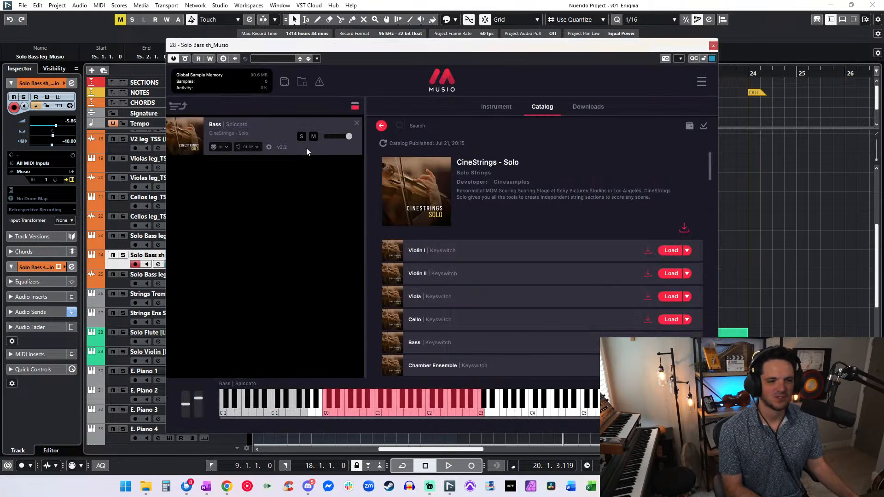
scroll(621, 237, down, 10)
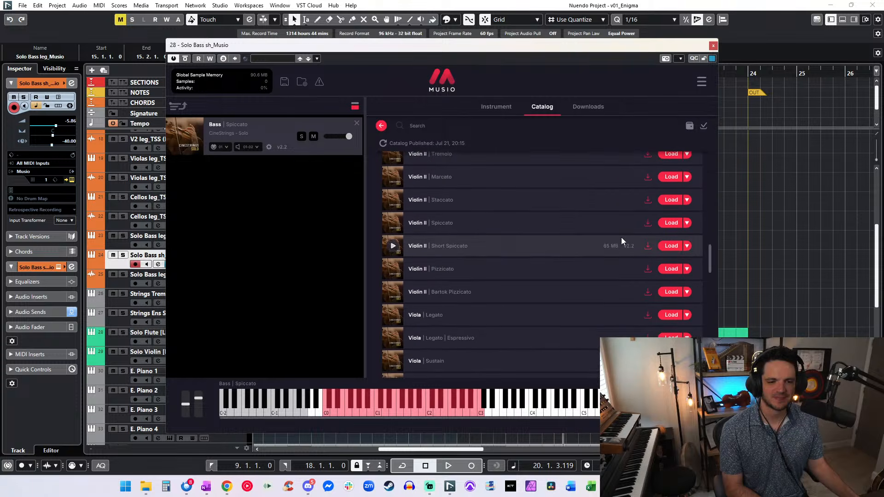
scroll(621, 237, down, 12)
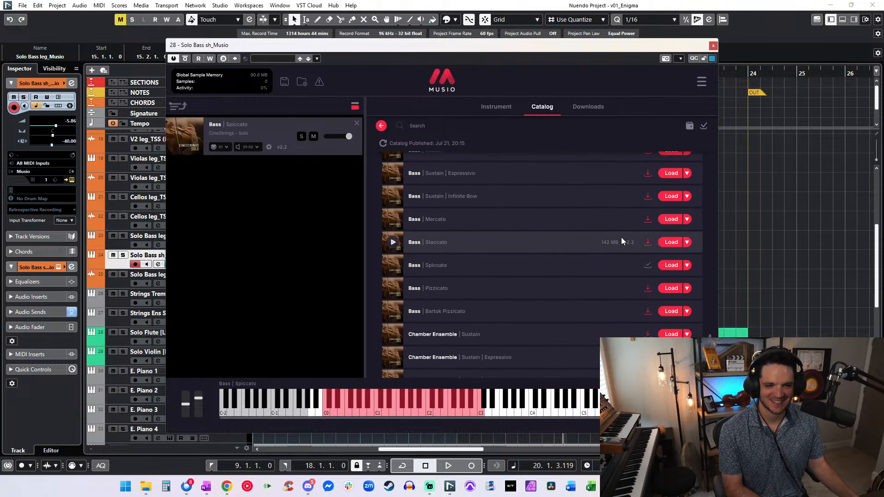
click(665, 287)
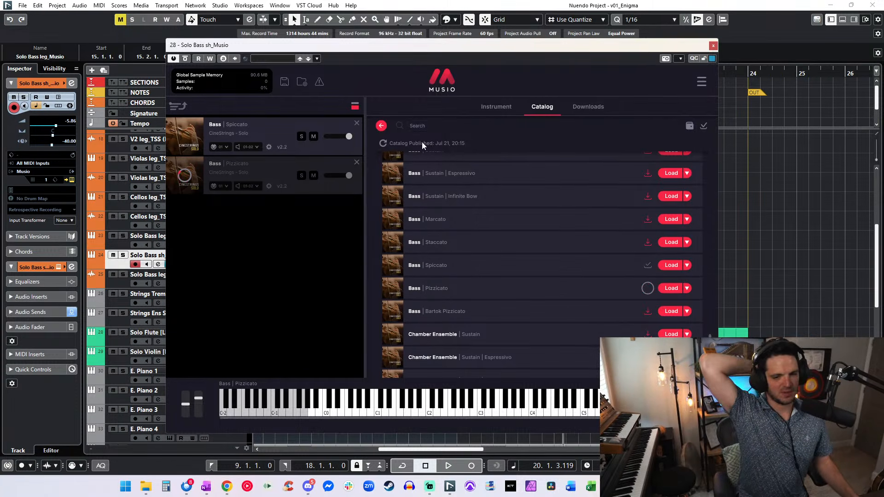
click(356, 123)
click(712, 45)
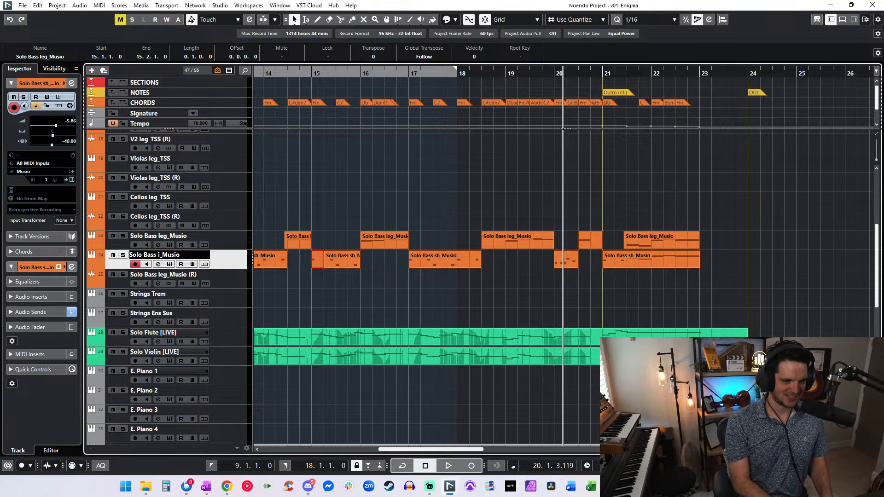
- Shorten the last part on the Solo Bass pizz_Musio track, starting at bar 21, so it ends at 21.3
scroll(460, 230, left, 6)
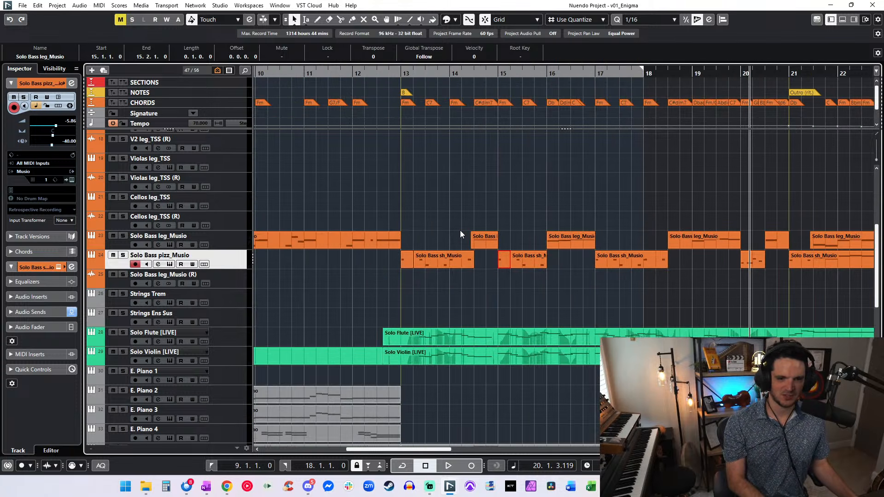
scroll(463, 134, right, 8)
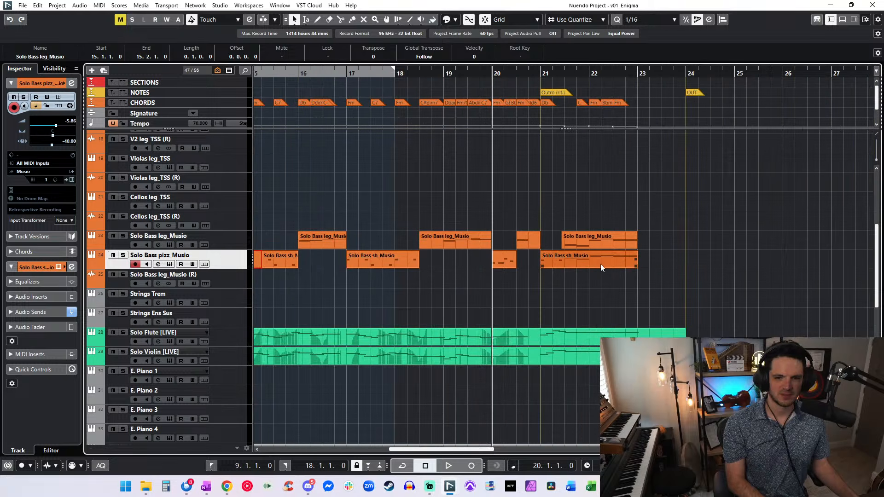
drag(565, 266, 566, 266)
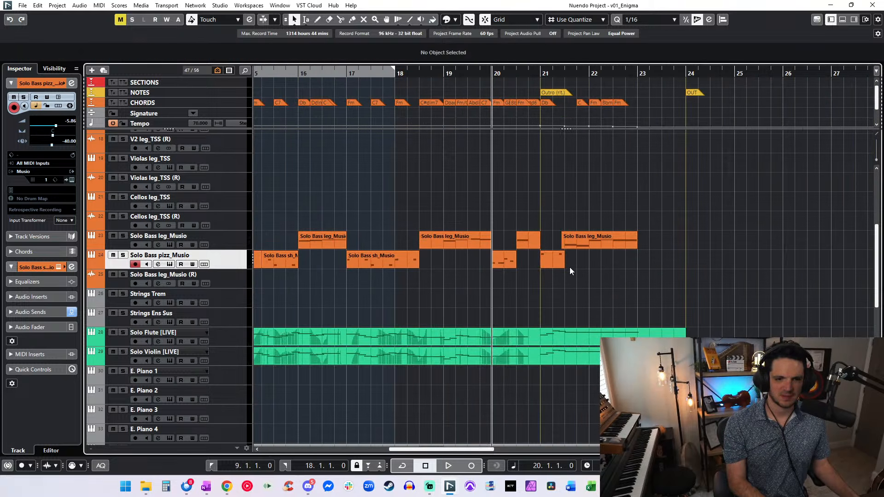
- Play the bass parts from bar 9 and set the Solo Bass leg_Musio track's volume to 0.35
scroll(527, 261, left, 8)
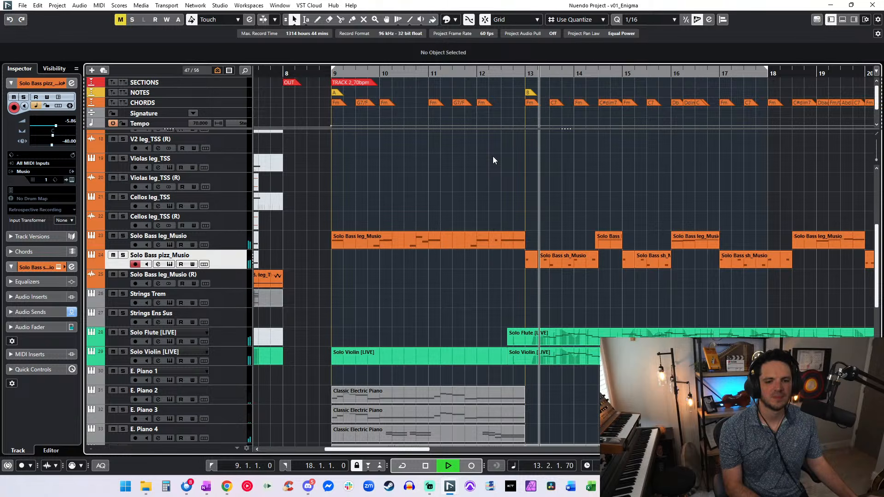
scroll(499, 212, right, 3)
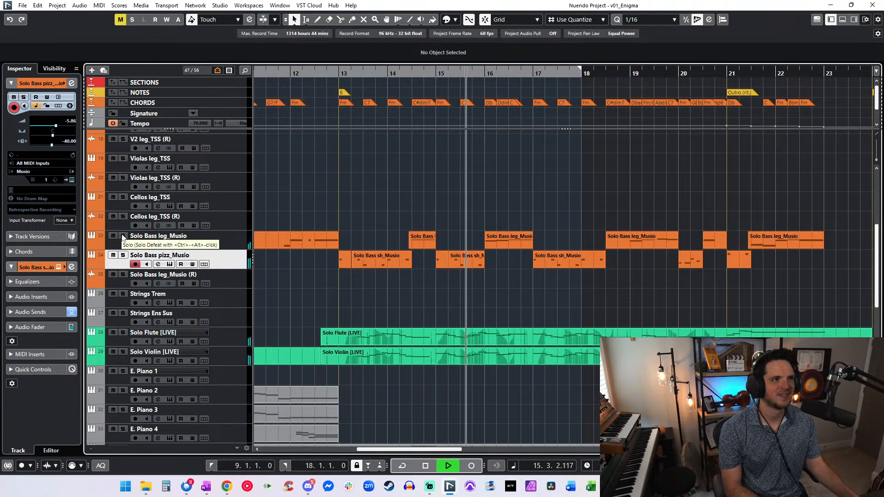
scroll(502, 230, right, 3)
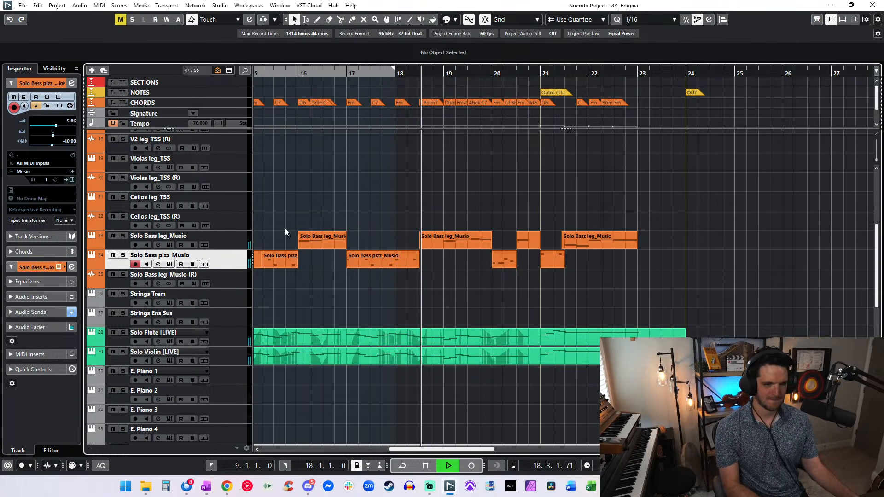
click(230, 237)
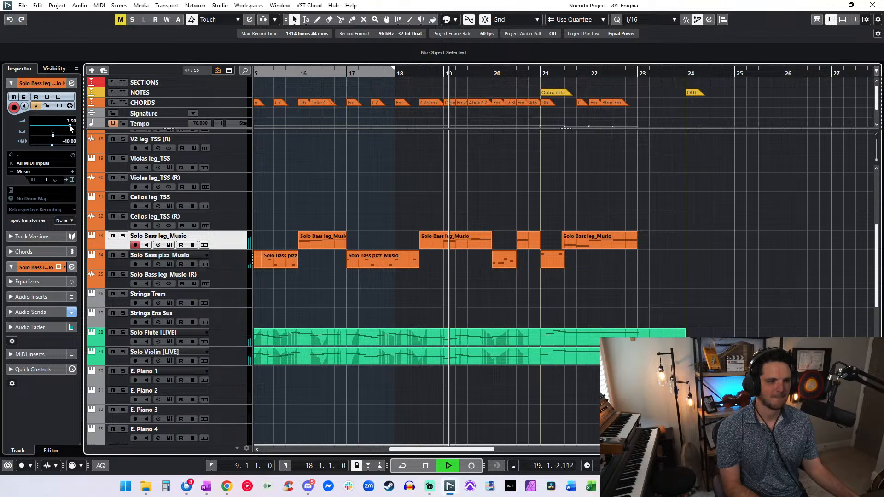
drag(67, 127, 65, 128)
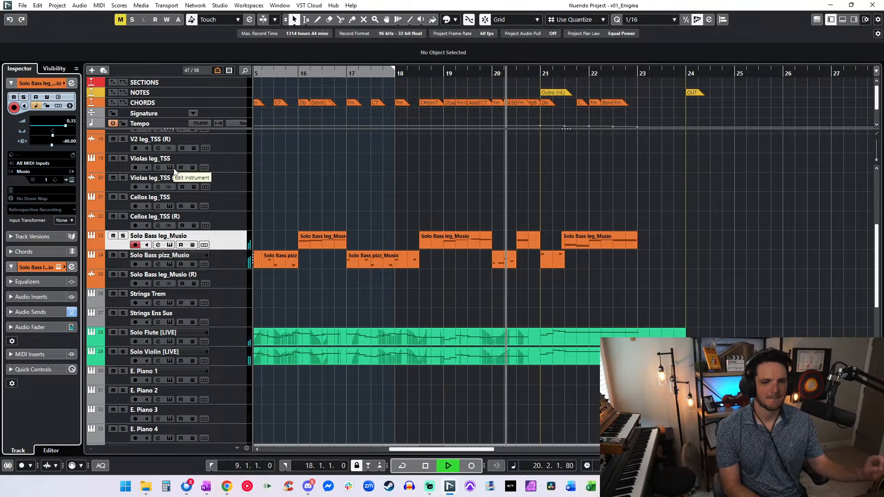
- Move the Solo Bass leg_Musio section from 20.3 to bar 21 onto the Solo Bass pizz_Musio track and glue it to the neighbouring parts
click(524, 244)
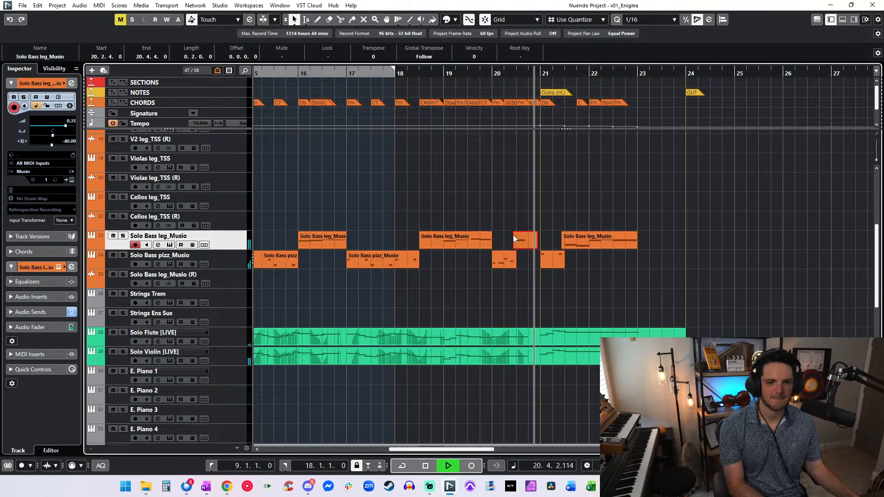
drag(513, 235, 523, 261)
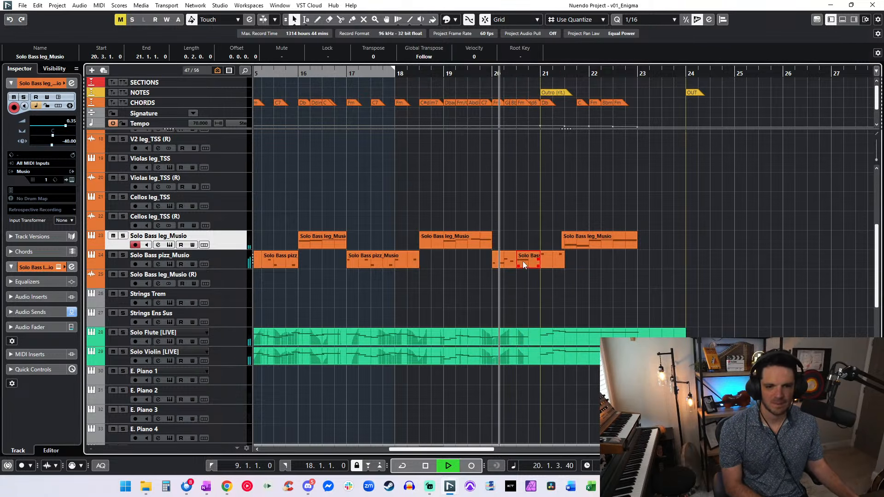
right_click(523, 261)
click(566, 255)
click(508, 256)
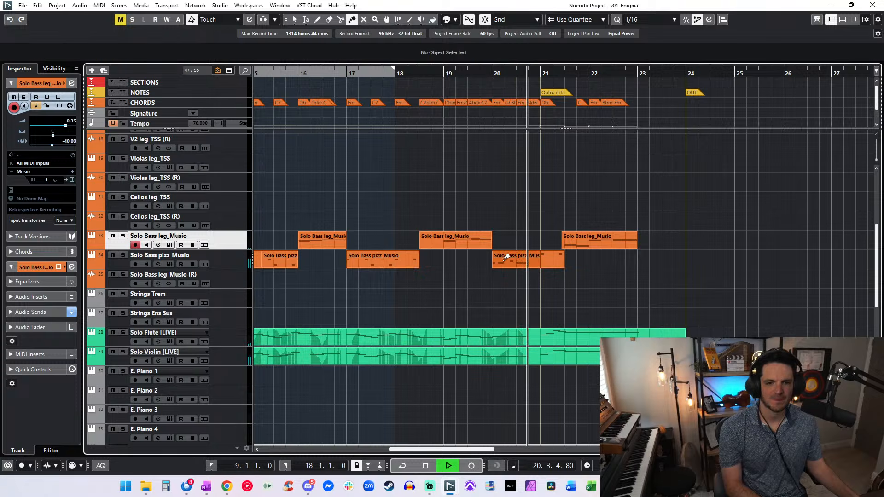
key(1)
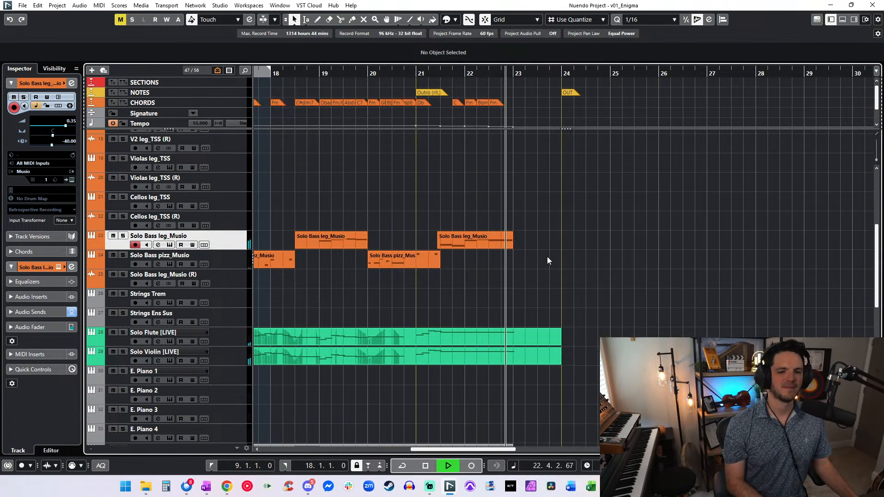
key(space)
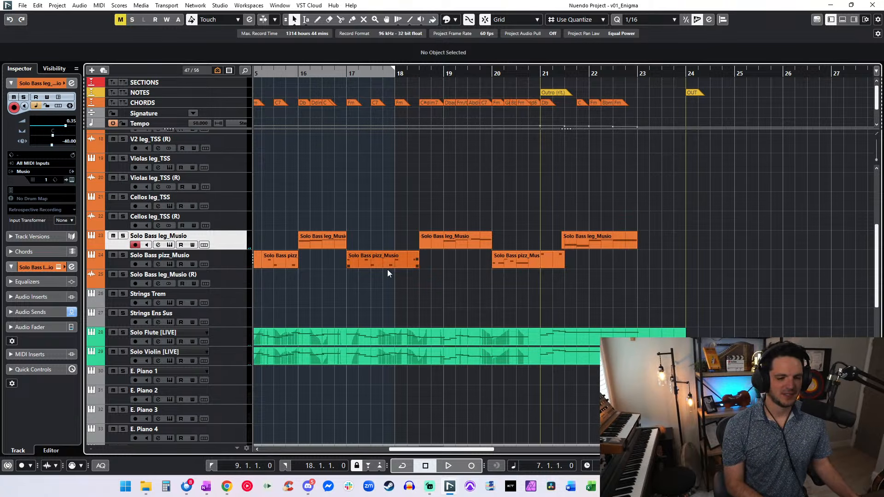
- Play the arrangement from bar 9 and review the electric piano parts under the bass line
scroll(382, 233, left, 4)
scroll(383, 233, left, 6)
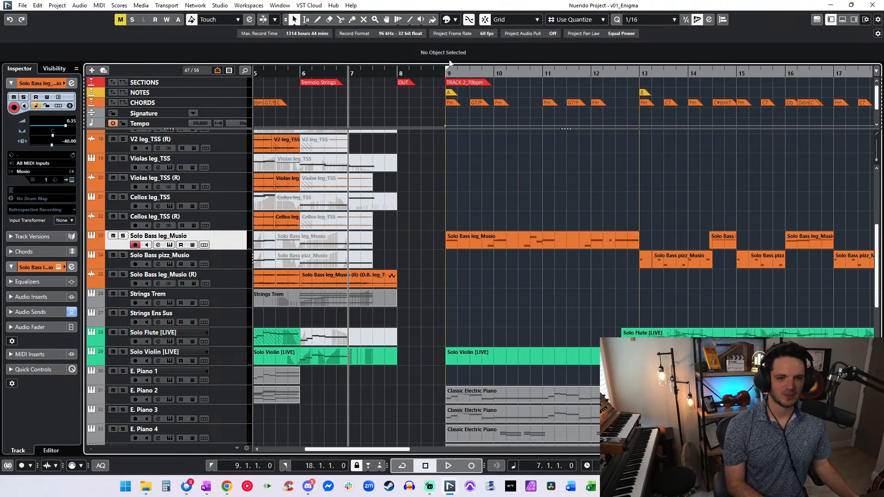
drag(449, 63, 447, 105)
key(space)
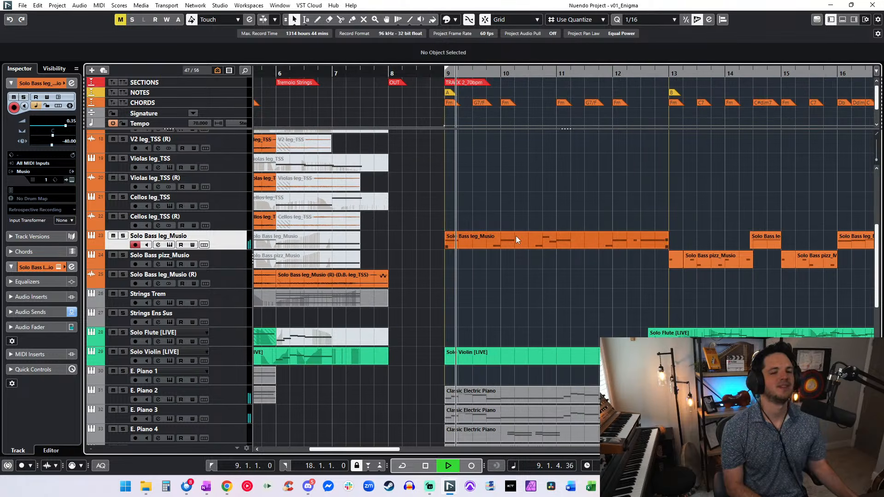
scroll(507, 270, down, 5)
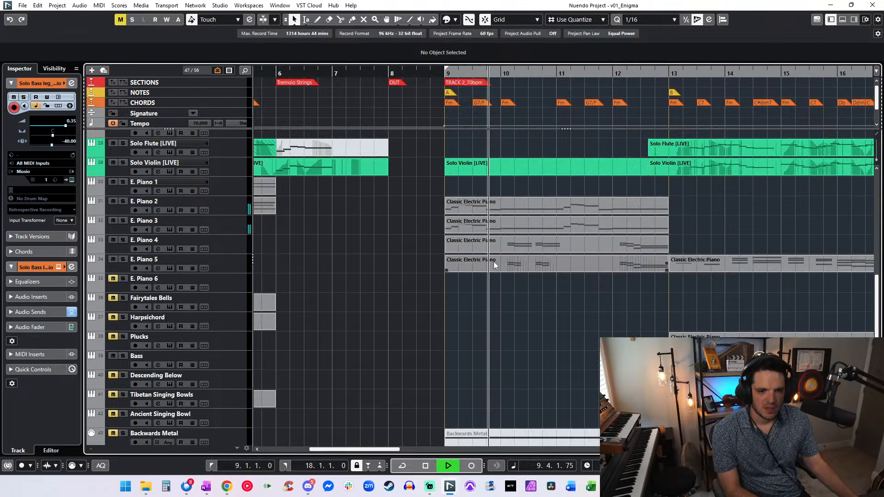
scroll(449, 218, right, 1)
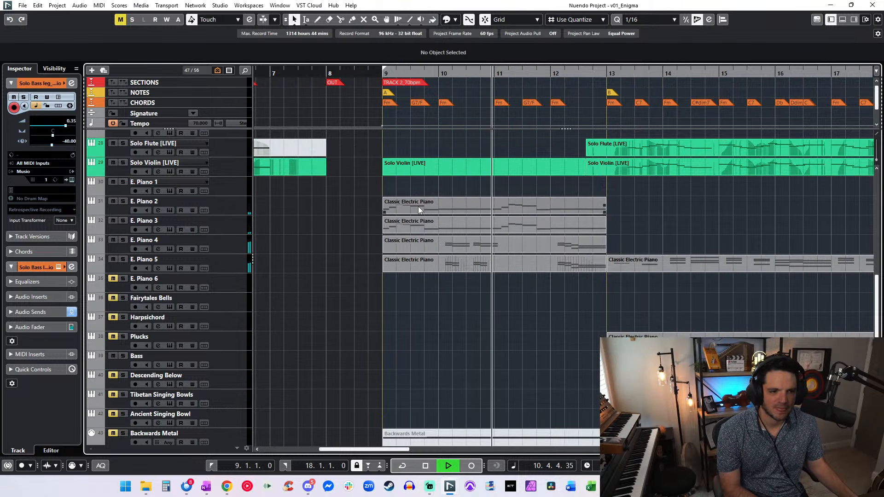
- Delete the E. Piano 2 part at bar 9 and move the E. Piano 3 part up to the Glock track
click(418, 206)
key(Delete)
click(437, 229)
key(ctrl+Up)
key(ctrl+Up)
scroll(436, 229, up, 5)
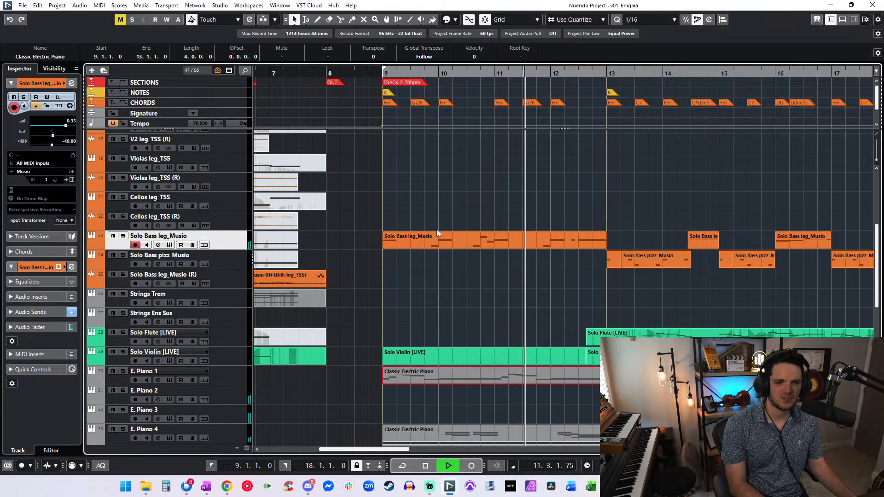
scroll(437, 229, up, 2)
key(ctrl+Up)
key(ctrl+Up)
key(ctrl+Up)
key(ctrl+Up)
key(ctrl+Up)
key(ctrl+Up)
key(ctrl+Up)
key(ctrl+Up)
key(ctrl+Up)
key(ctrl+Up)
key(ctrl+Up)
key(ctrl+Up)
key(ctrl+Up)
key(ctrl+Up)
key(ctrl+Up)
key(ctrl+Up)
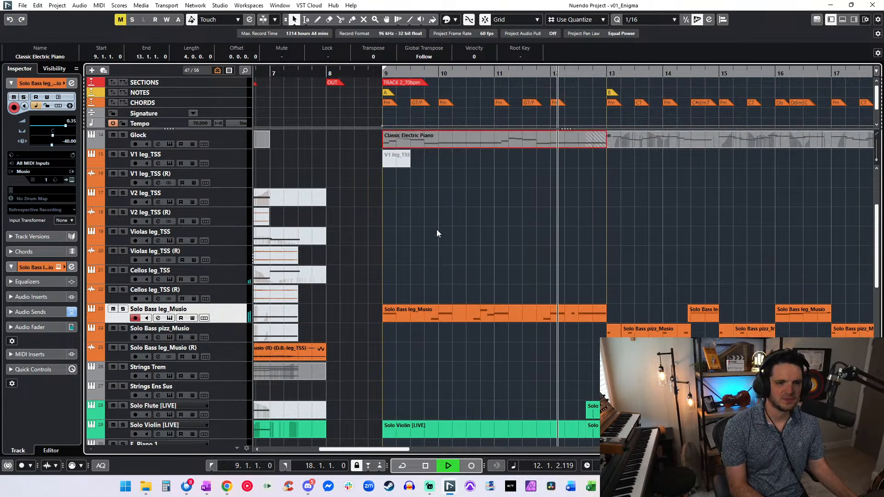
- Delete the short V1 leg_TSS part at bar 9 and move the Classic Electric Piano part from Glock onto the V1 leg_TSS track
key(ctrl+Down)
key(ctrl+Down)
key(ctrl+Down)
click(403, 161)
key(Delete)
click(402, 191)
key(ctrl+Up)
key(ctrl+Up)
key(ctrl+Up)
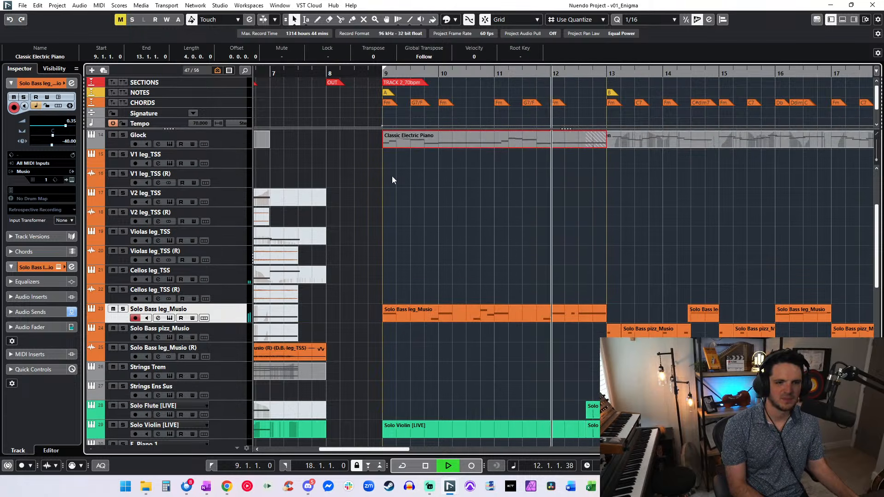
drag(398, 146, 396, 169)
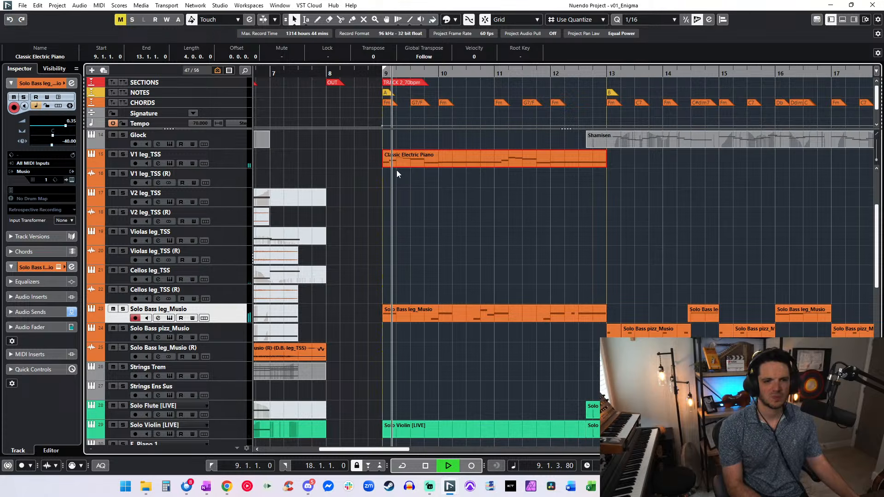
- Transpose the notes of the part on V1 leg_TSS up one octave and set its modulation (CC 1) to 127 from bar 9
double_click(392, 162)
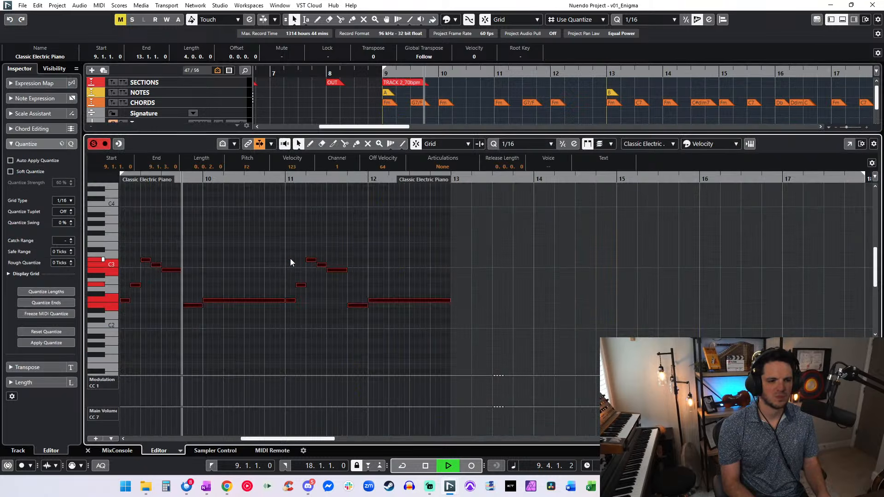
key(shift+Up)
scroll(291, 262, left, 3)
click(282, 384)
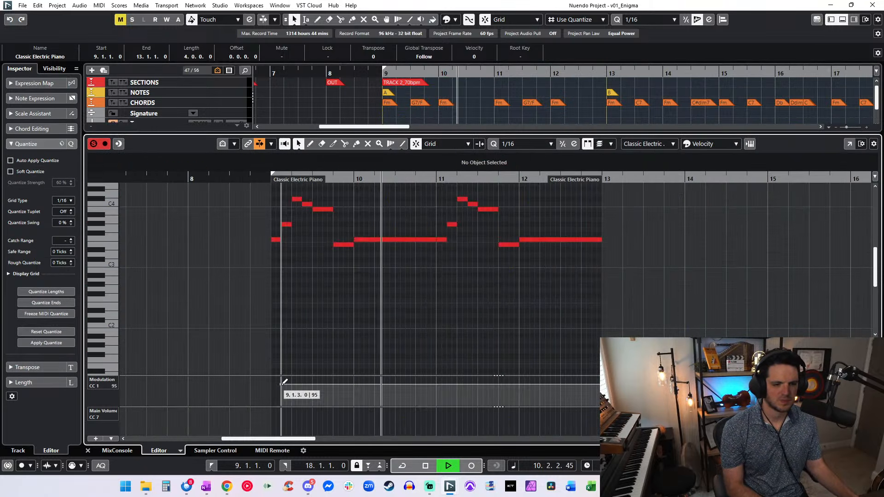
drag(282, 385, 272, 377)
scroll(329, 249, up, 2)
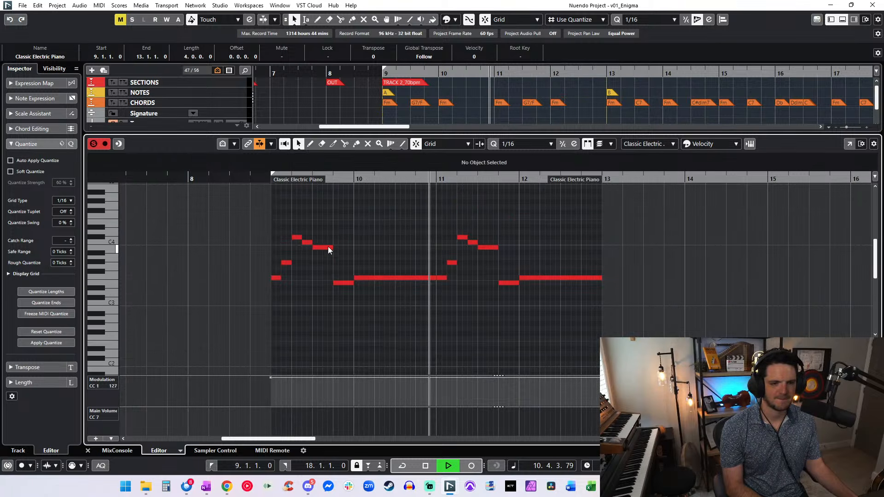
- Shorten the long F3 note in bar 10 to leave a gap before bar 11, and lengthen the melody notes slightly so they overlap
drag(435, 278, 426, 278)
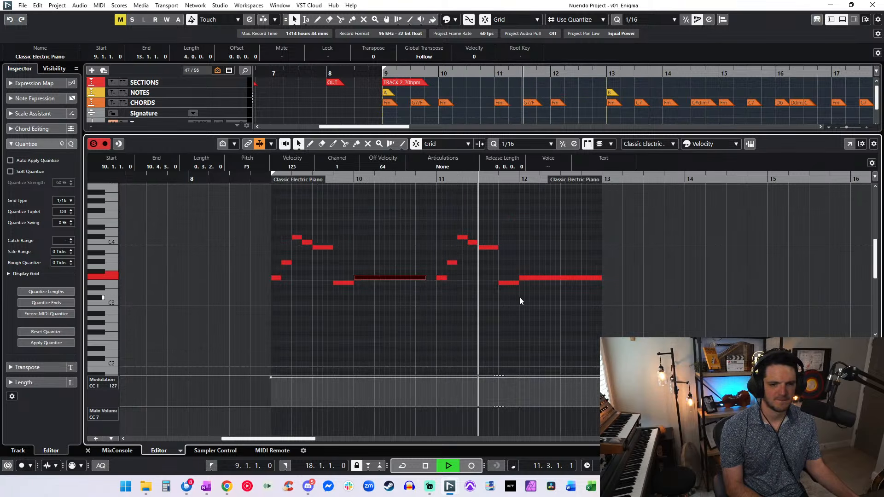
drag(511, 297, 239, 202)
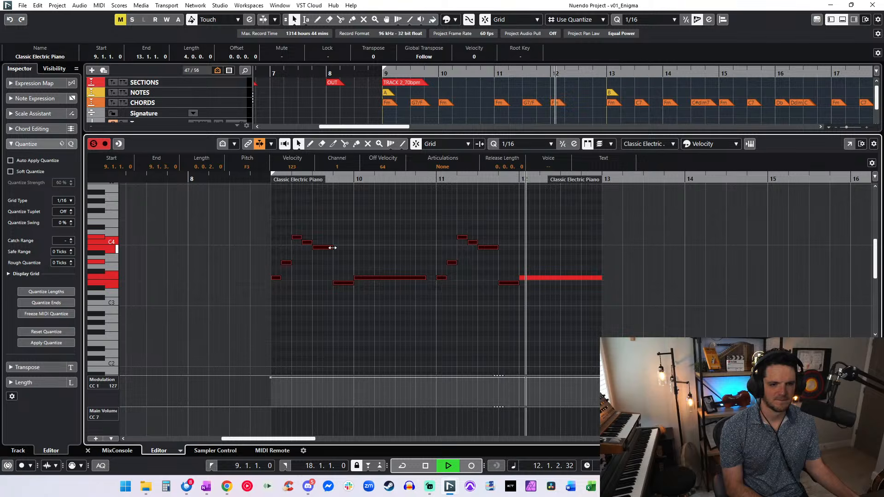
drag(332, 248, 337, 248)
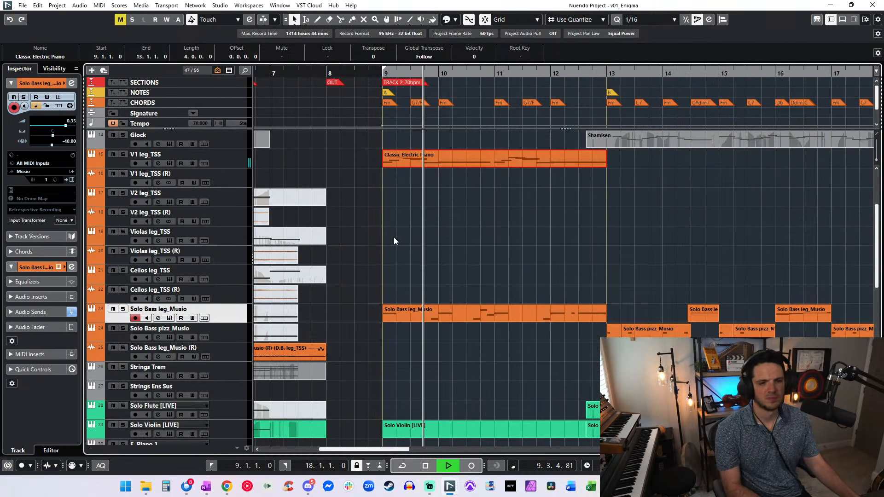
- Rename the melody part after its track, V1 leg_TSS, and check the modulation of the Solo Bass leg_Musio part at bar 9
double_click(151, 154)
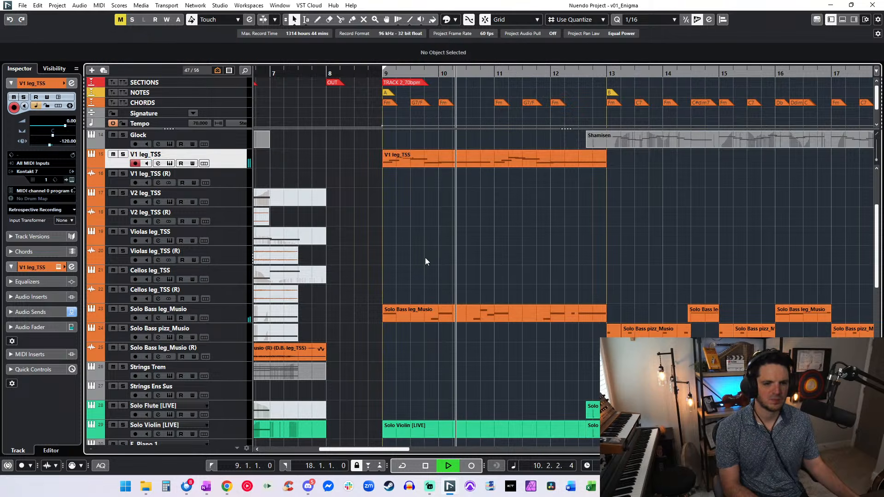
double_click(417, 311)
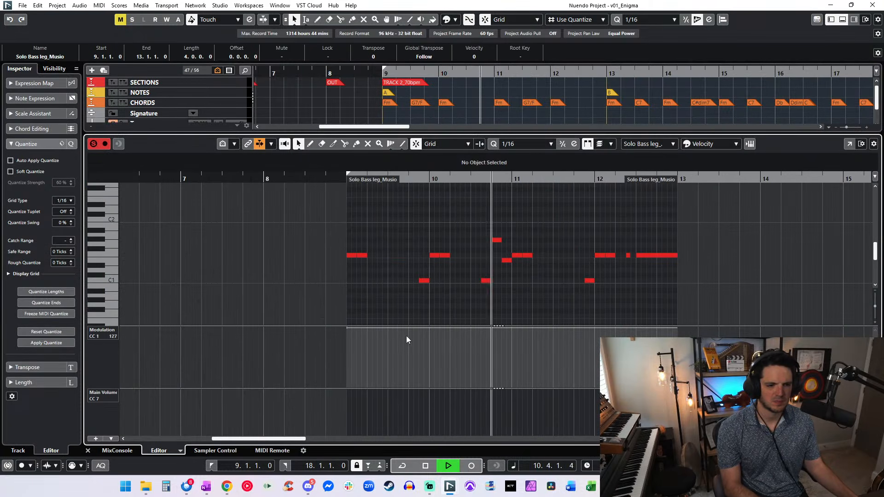
click(348, 327)
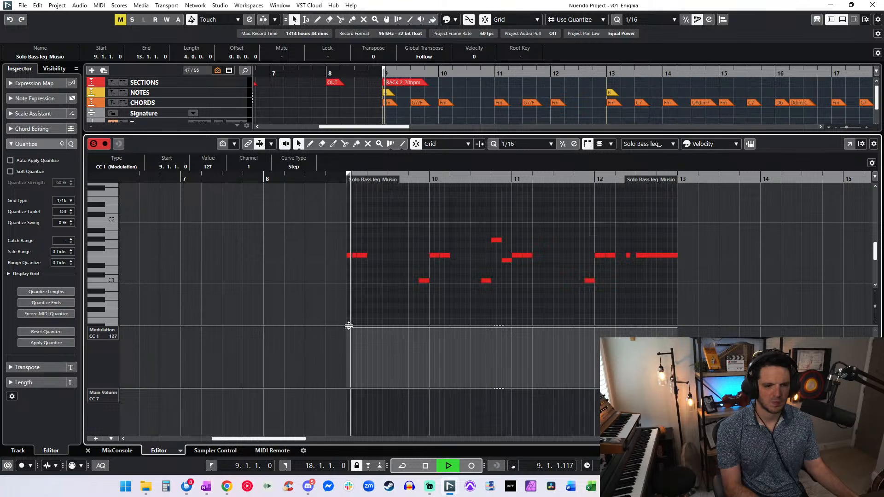
key(ctrl+e)
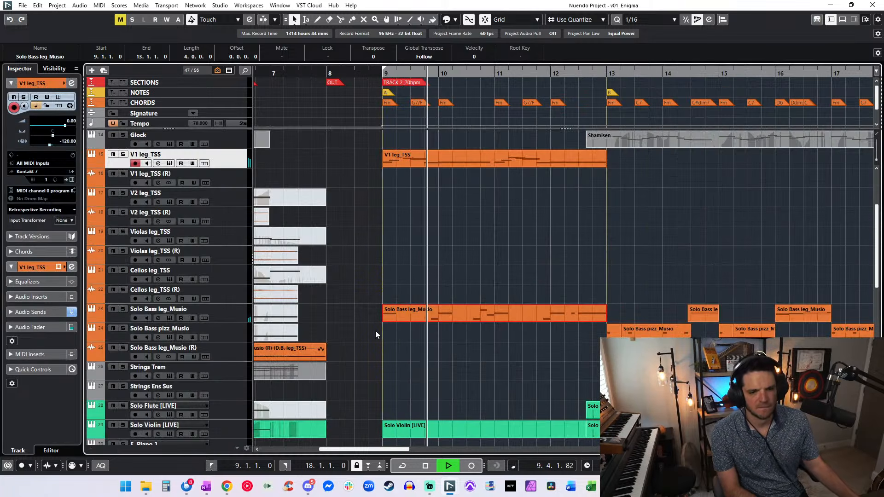
- Draw a modulation dip in the V1 leg_TSS part, curving from 127 at 10.2.4 to 25 at bar 11 and back to 127 at 11.1.3
double_click(451, 157)
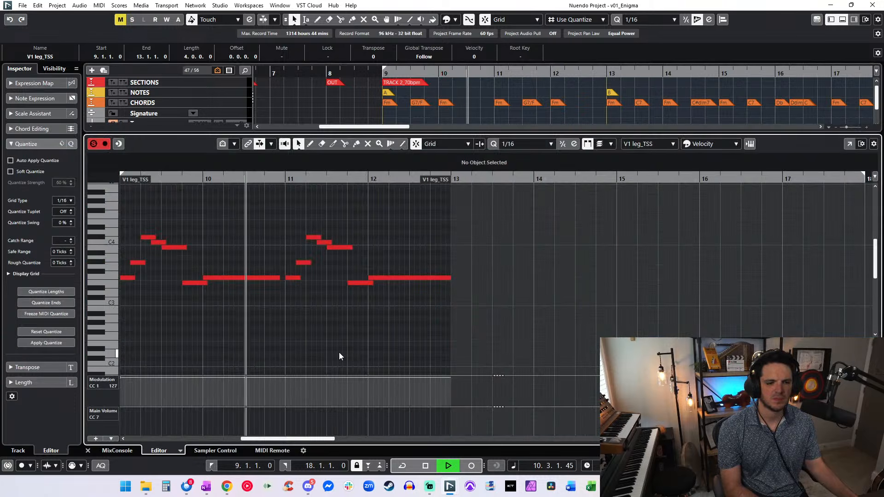
alt+click(263, 384)
drag(263, 385, 295, 380)
alt+click(286, 387)
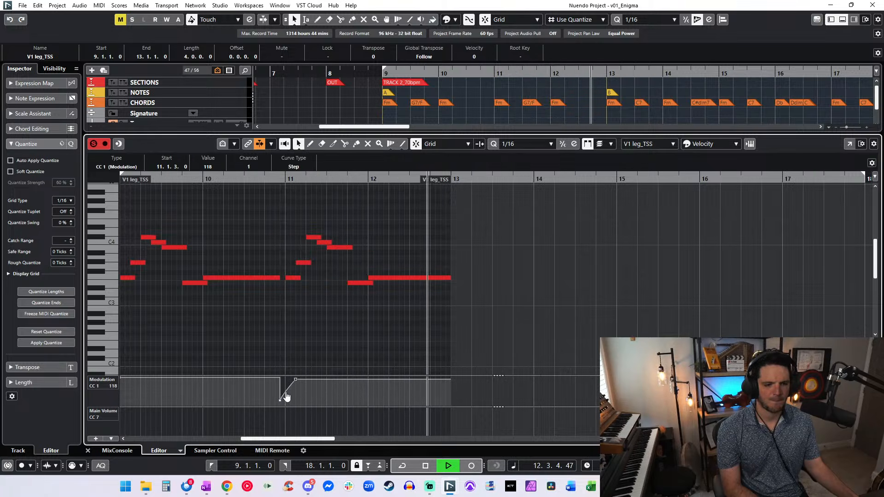
alt+click(263, 379)
drag(269, 379, 269, 382)
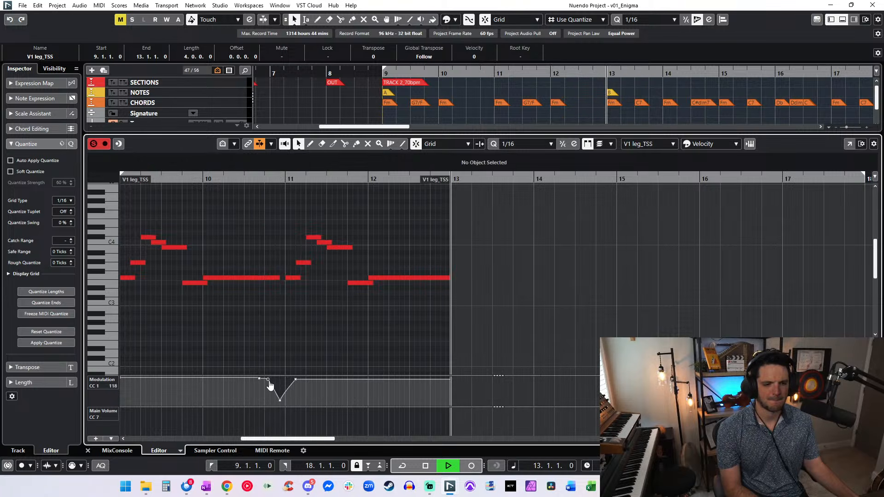
alt+click(238, 378)
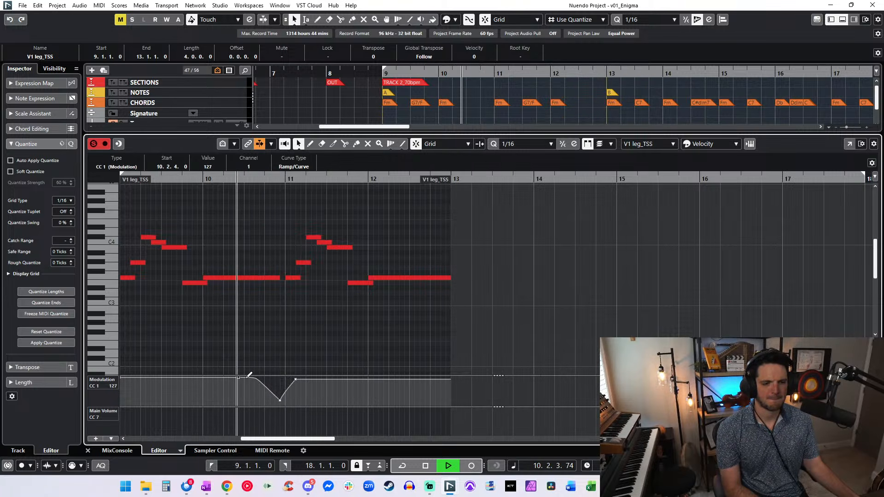
drag(280, 400, 285, 400)
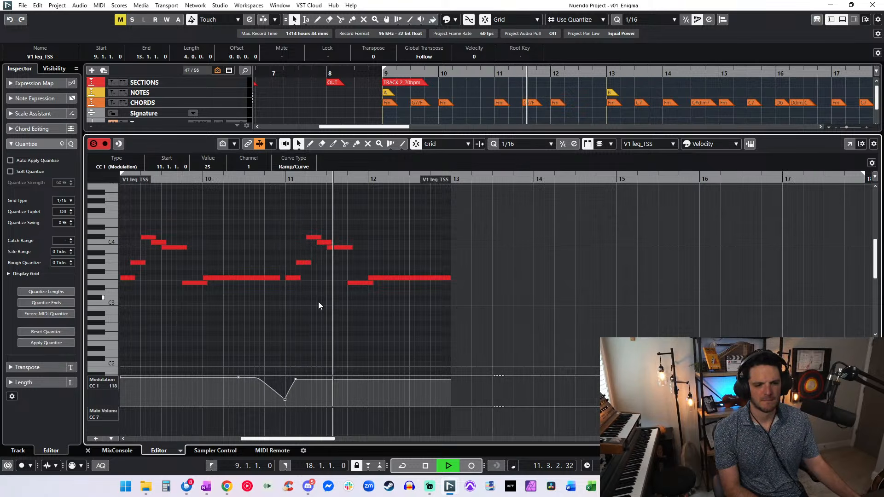
click(295, 378)
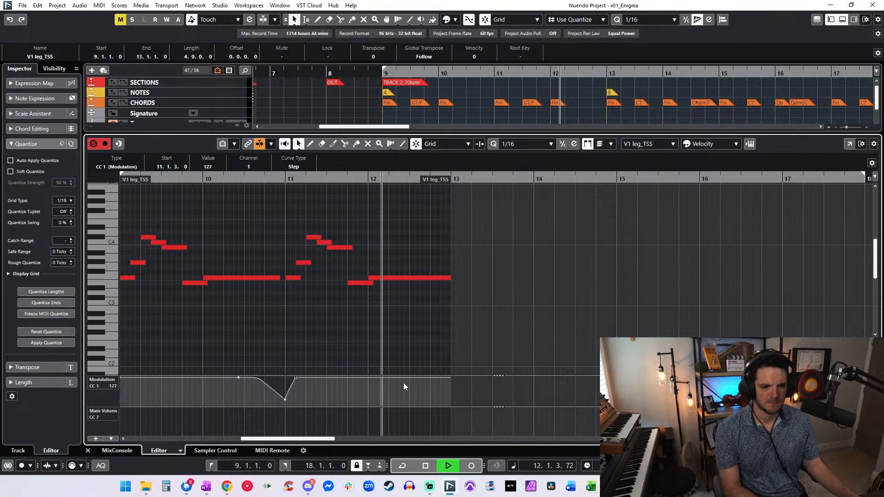
- Add a curved modulation fade at the end of the V1 leg_TSS part, falling from 127 in bar 12 to about 44 at bar 13
click(431, 388)
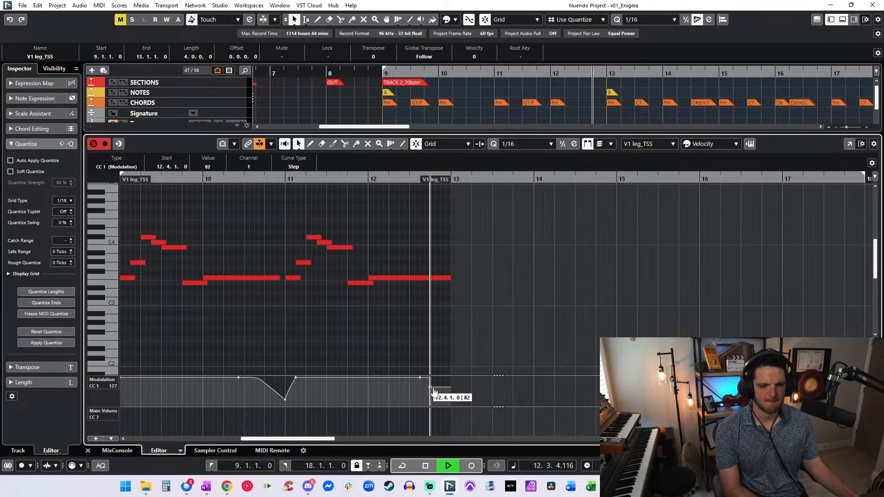
mouse_move(432, 389)
mouse_down()
mouse_move(451, 398)
mouse_move(436, 385)
mouse_up()
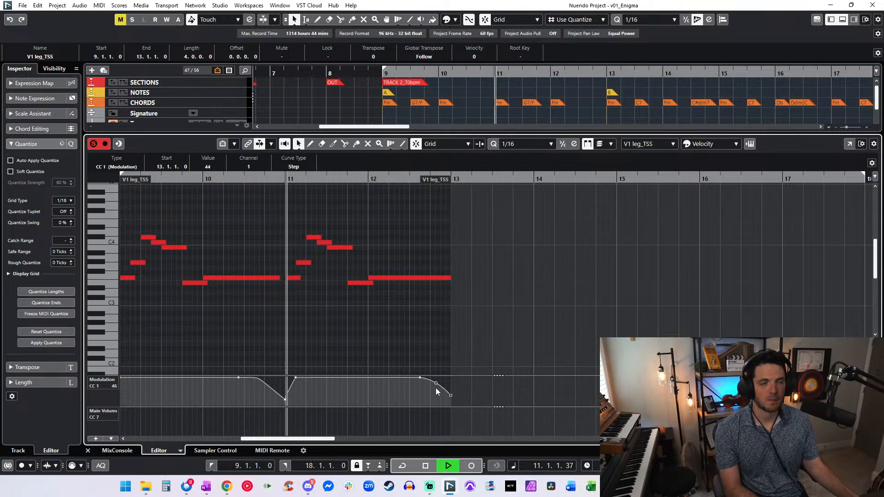
key(ctrl+e)
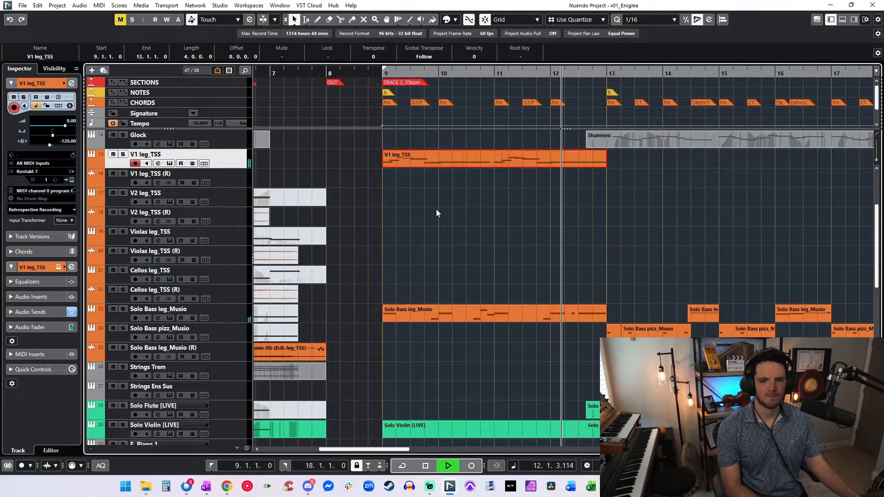
- Extend the start of the bar 9 Solo Bass leg_Musio part back to 8.4.2 and open the part in the key editor
click(408, 317)
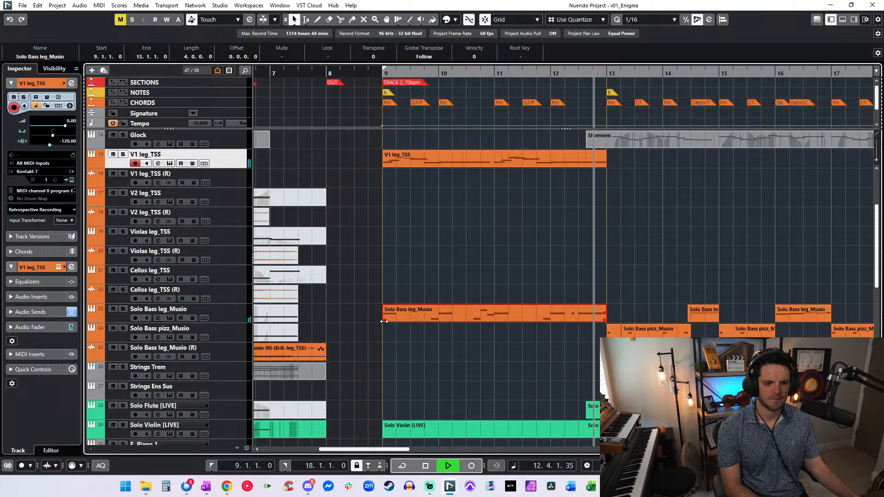
drag(384, 321, 373, 321)
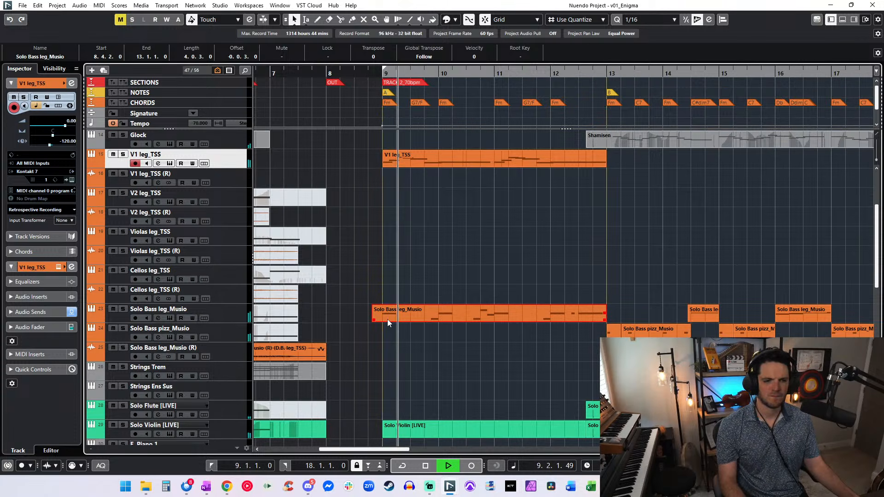
double_click(397, 312)
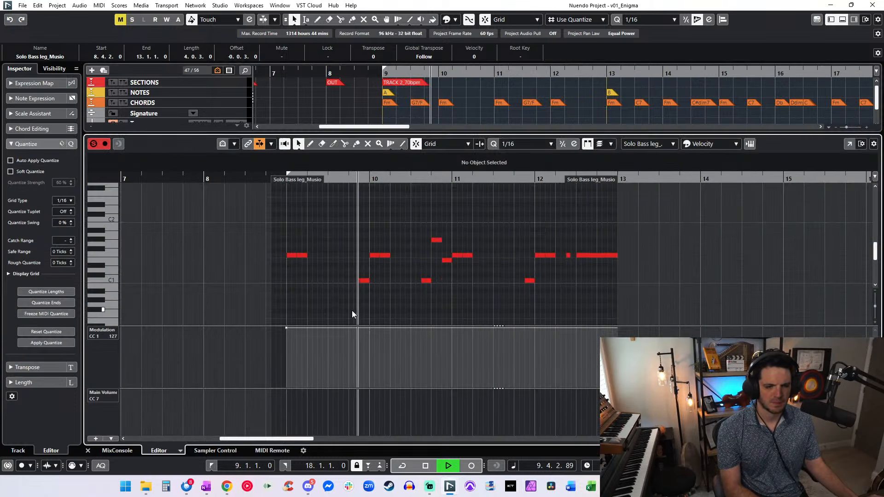
- Move the Solo Bass leg_Musio part around bars 9–12 onto the Solo Bass pizz_Musio track and play back from bar 9
key(Return)
key(space)
drag(428, 310, 428, 319)
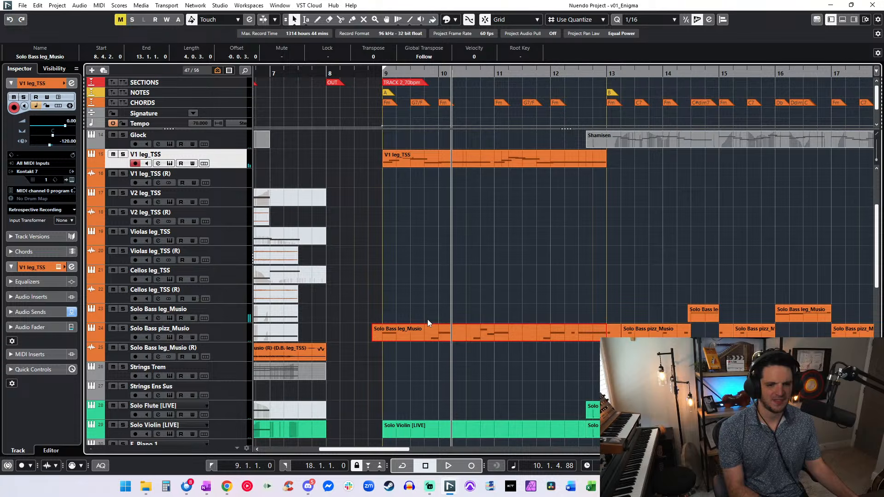
key(KP_1)
key(space)
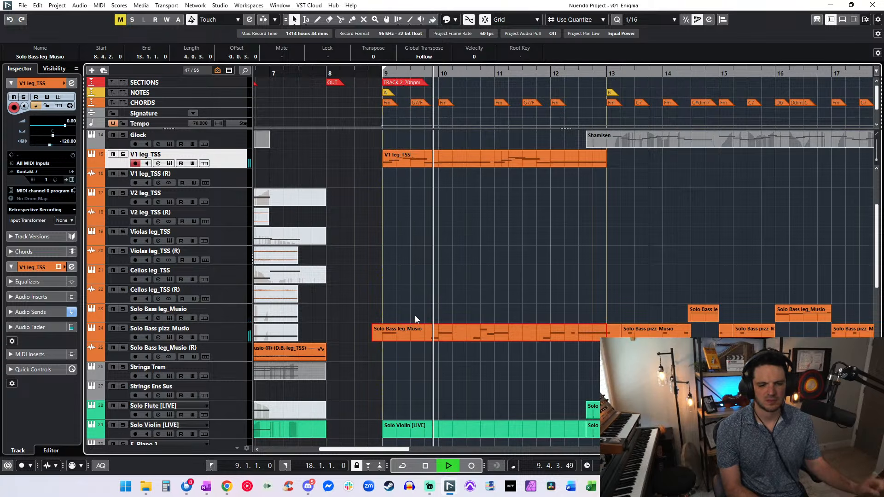
- Glue the moved Solo Bass leg_Musio part to the pizz part that follows it, and return to the selection tool
right_click(445, 336)
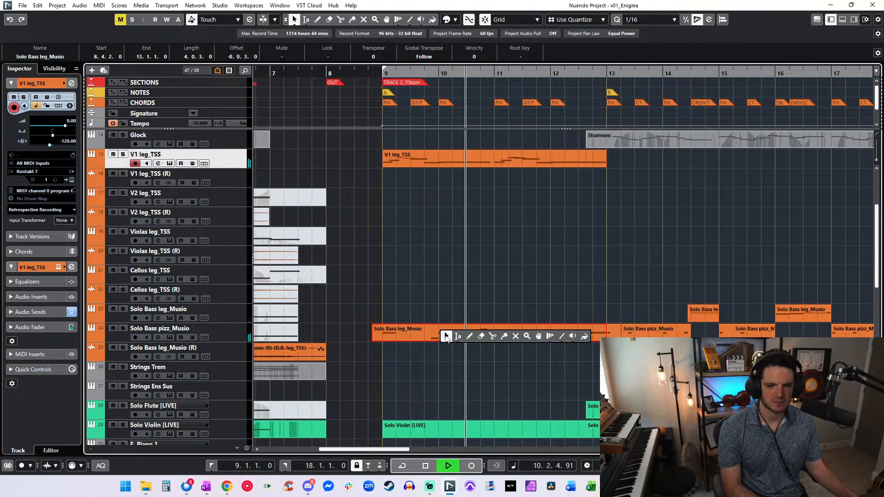
click(504, 336)
click(450, 336)
click(451, 336)
key(1)
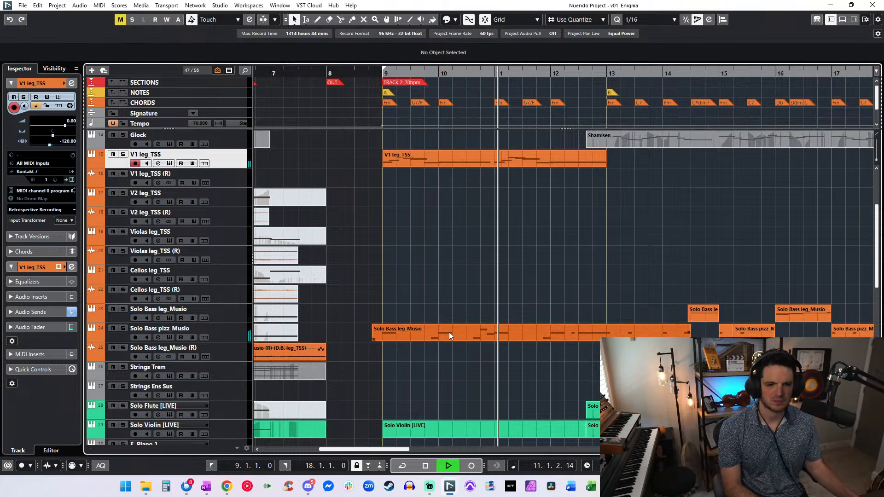
- Lower the Solo Bass pizz_Musio track's volume to -9.85 and restart playback from bar 9
click(216, 332)
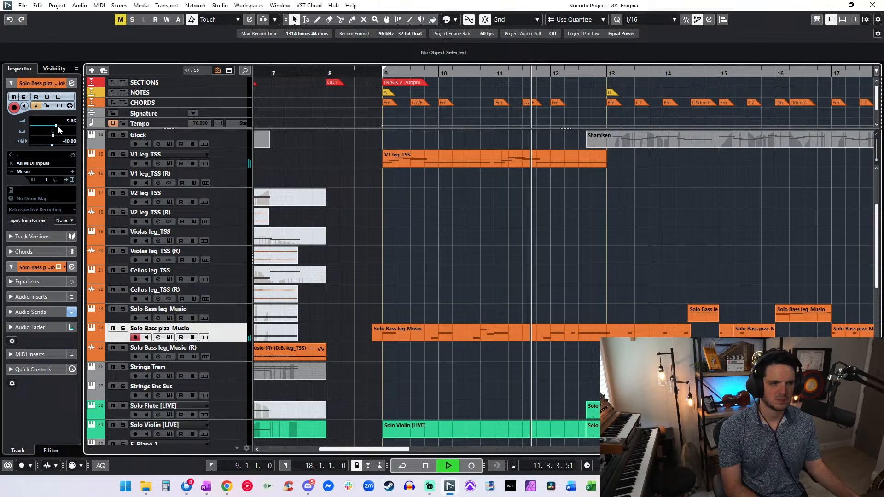
drag(59, 130, 52, 132)
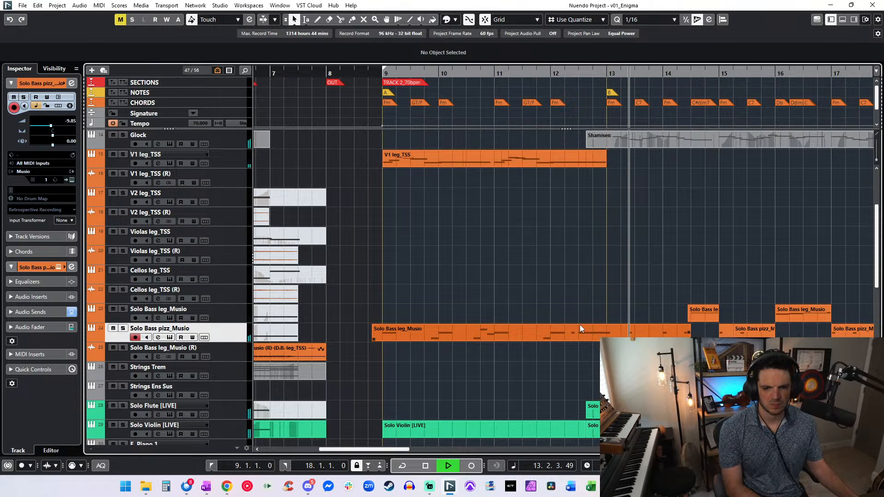
scroll(579, 311, right, 3)
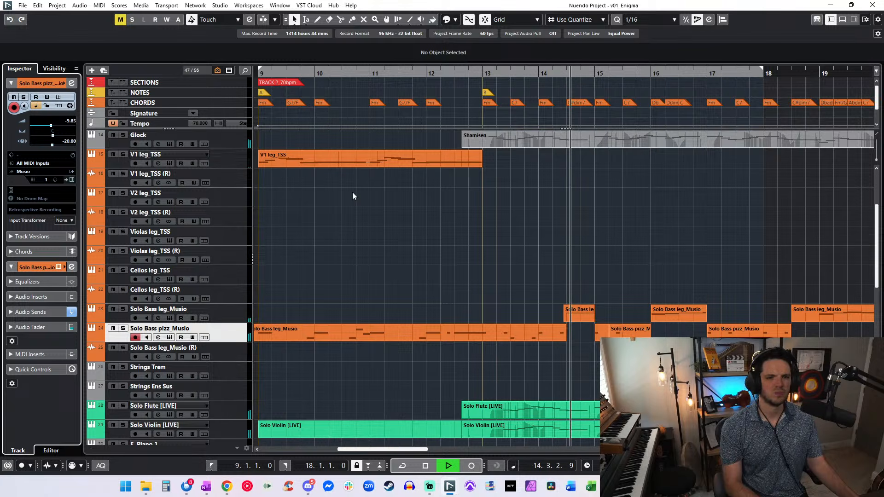
key(KP_1)
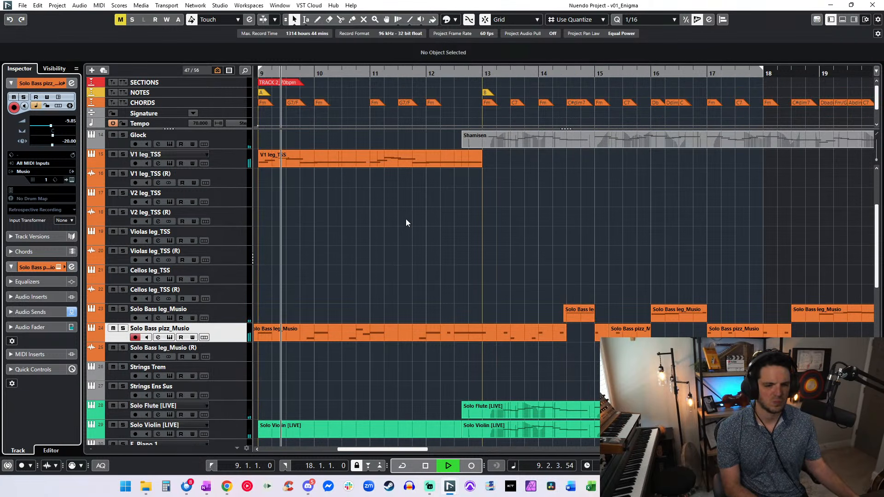
- Select the V1 leg_TSS track and review its part at bar 9 during playback
scroll(451, 270, left, 5)
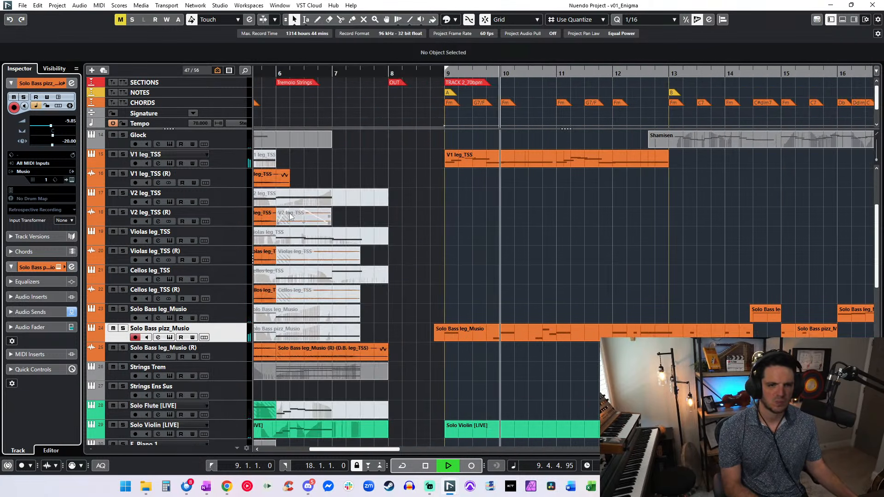
click(227, 157)
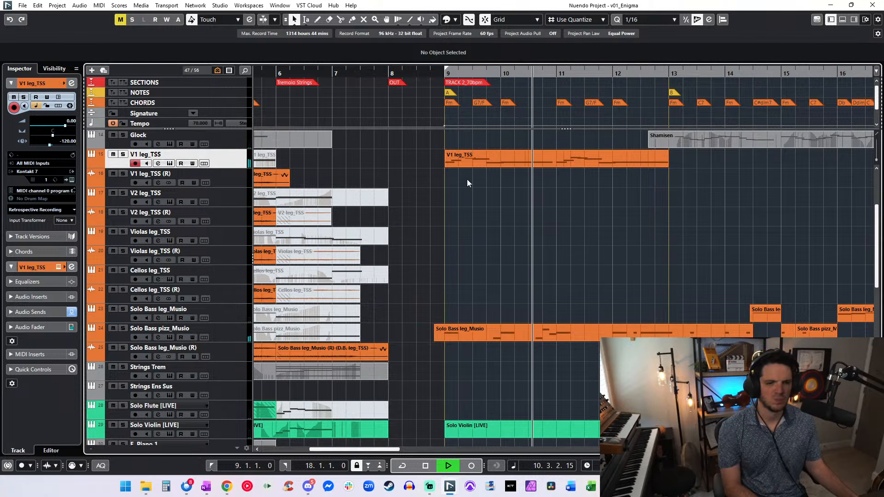
click(458, 156)
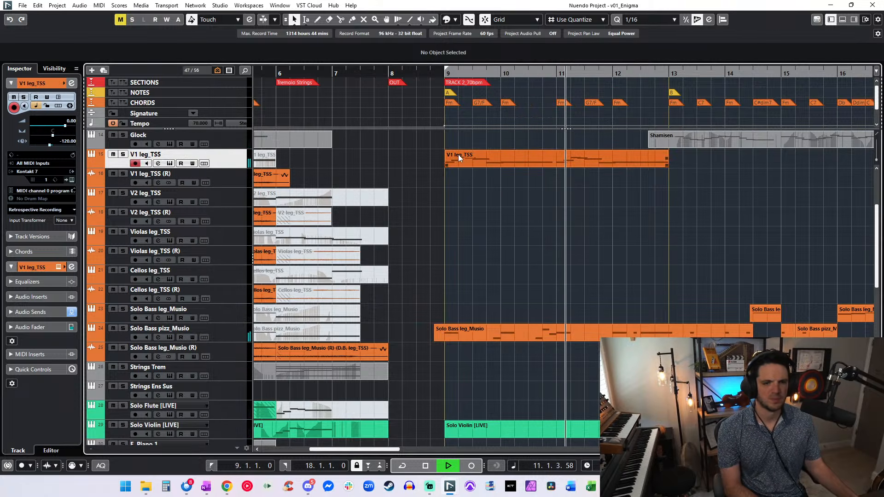
click(469, 169)
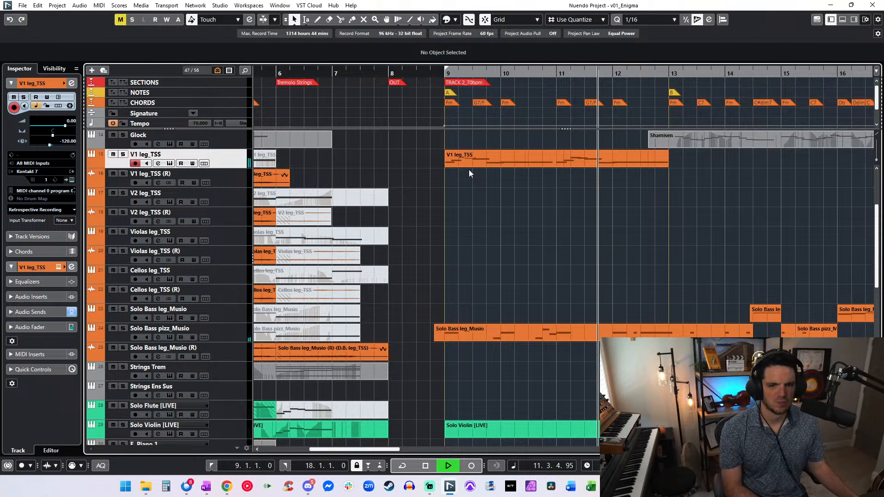
- Stop playback and move the four-bar Classic Electric Piano part from E. Piano 4 to the V2 leg_TSS track
scroll(467, 180, down, 10)
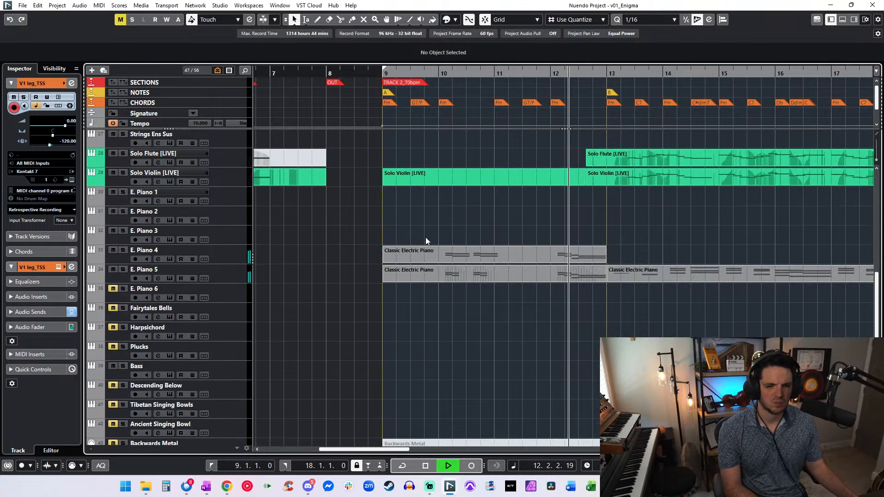
key(space)
drag(446, 252, 453, 237)
scroll(453, 230, up, 3)
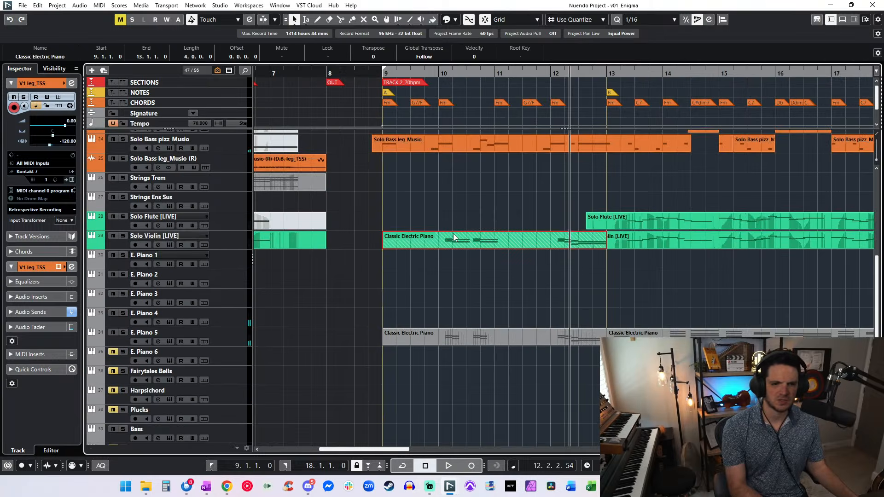
scroll(453, 237, up, 8)
key(ctrl+Up)
key(ctrl+Up)
key(ctrl+Up)
key(ctrl+Up)
key(ctrl+Up)
key(ctrl+Up)
key(ctrl+Up)
key(ctrl+Up)
key(ctrl+Up)
key(ctrl+Down)
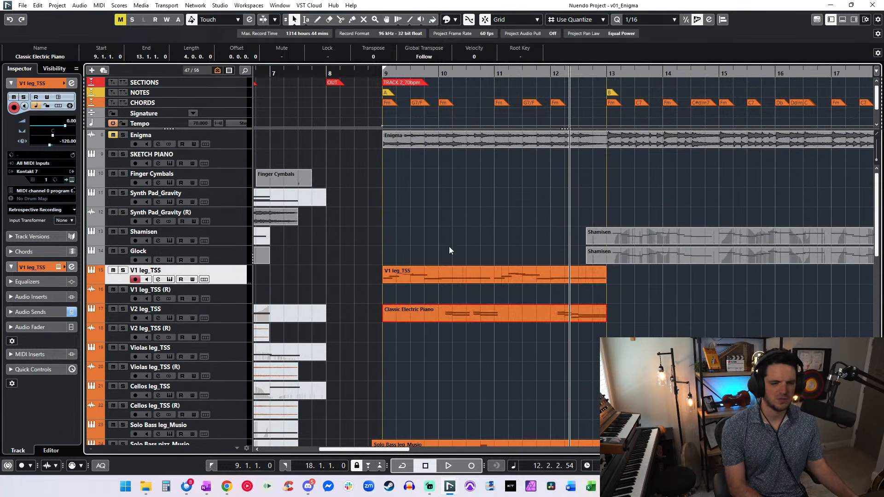
- Copy the electric piano part onto the Violas leg_TSS track and rename the two parts V2 leg_TSS and Violas leg_TSS
drag(438, 319, 438, 361)
double_click(449, 317)
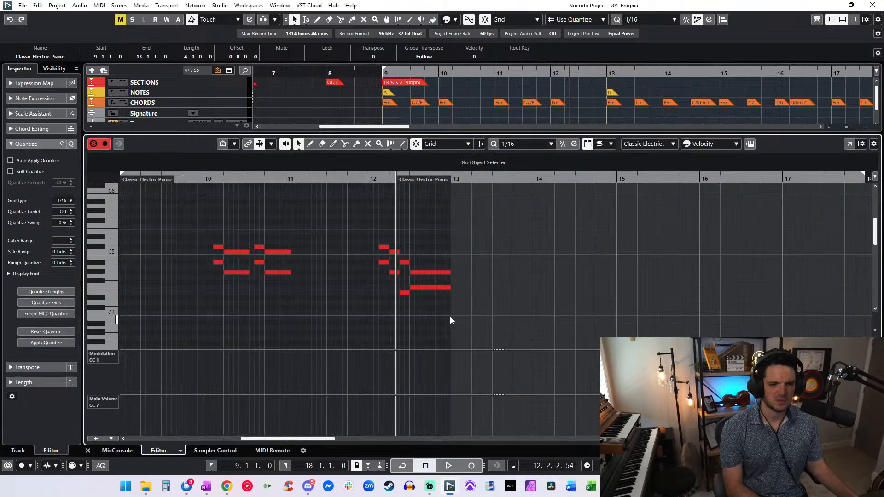
key(Return)
double_click(178, 309)
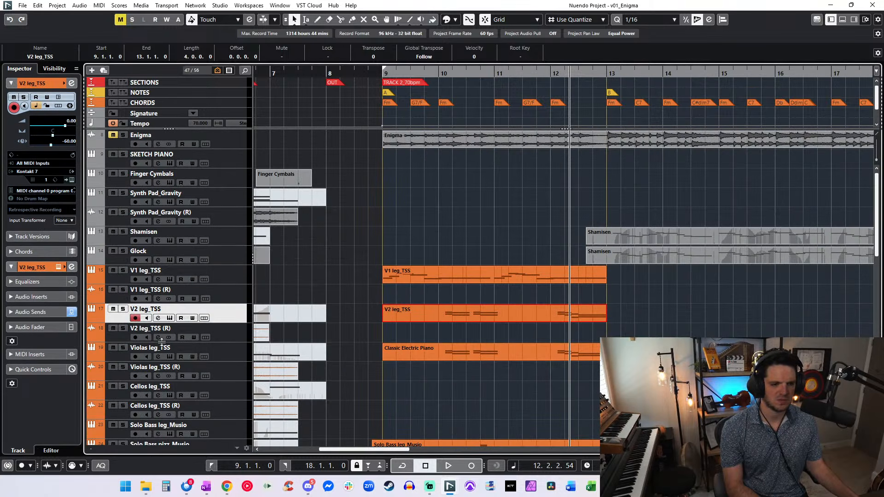
key(Tab)
key(Tab)
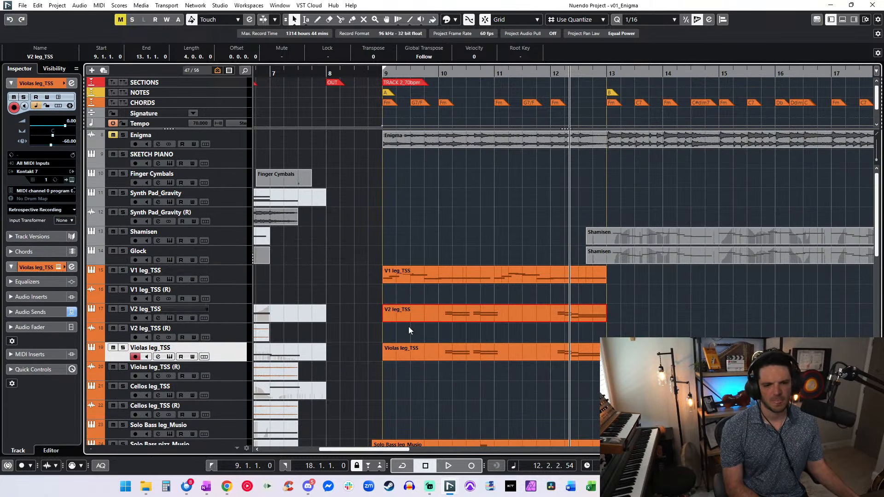
- Delete the lower note of each pair in the V2 leg_TSS part, keeping only the upper voice
double_click(413, 311)
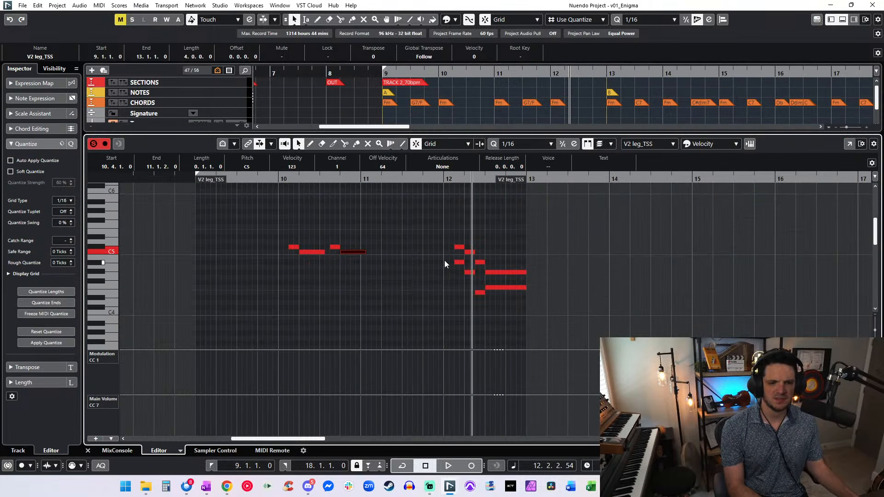
drag(453, 260, 458, 267)
drag(491, 291, 491, 297)
key(Return)
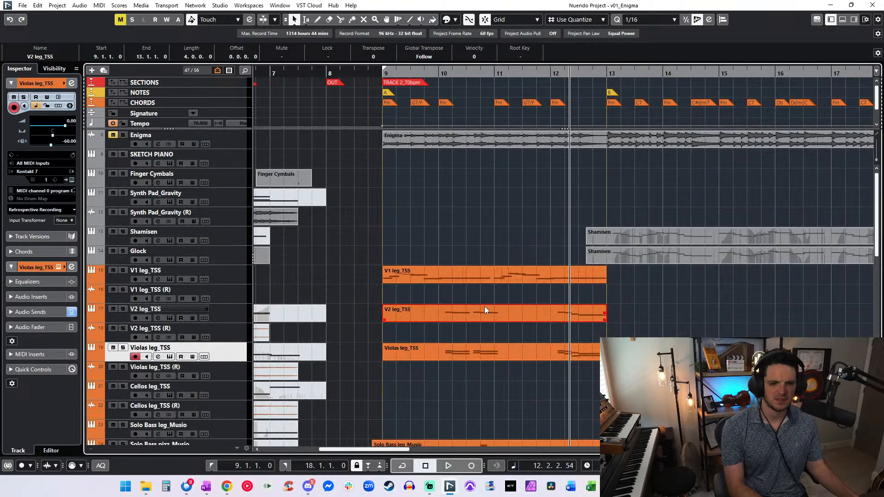
- Try to delete the upper voice from the Violas leg_TSS part and play the passage back
double_click(434, 354)
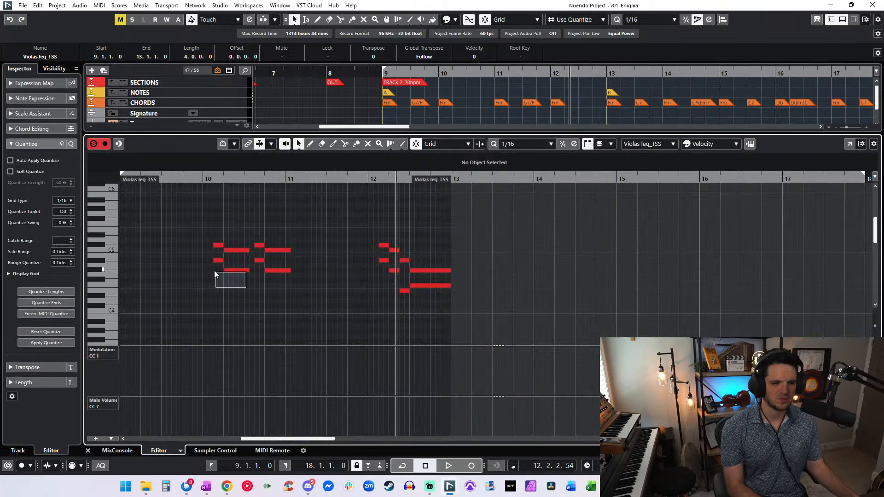
drag(214, 273, 210, 259)
drag(303, 291, 250, 269)
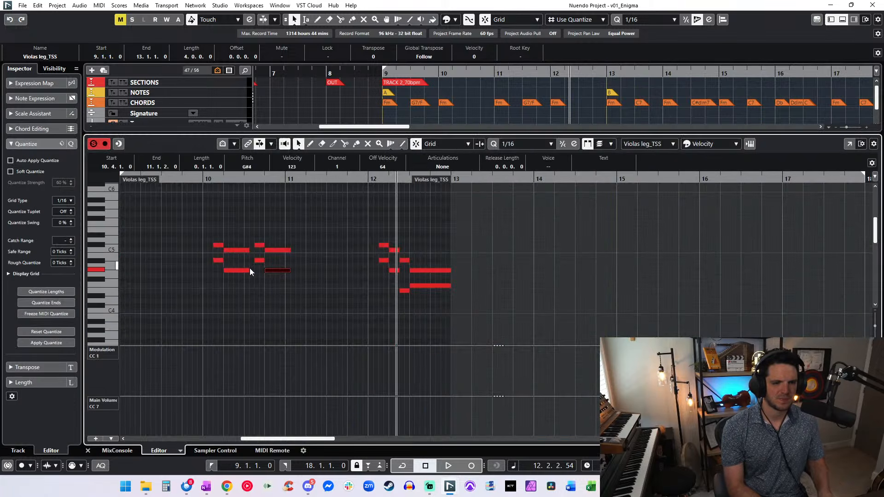
drag(217, 233, 246, 257)
key(Delete)
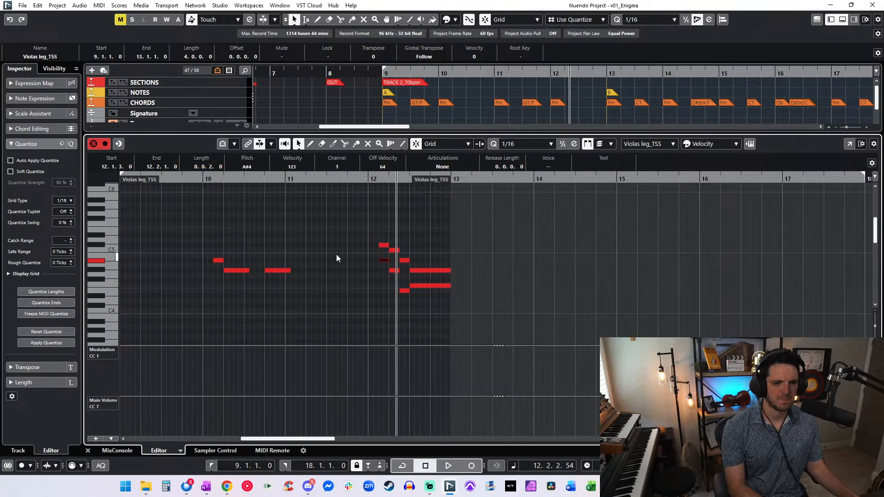
key(Delete)
drag(399, 247, 426, 269)
key(Delete)
key(Return)
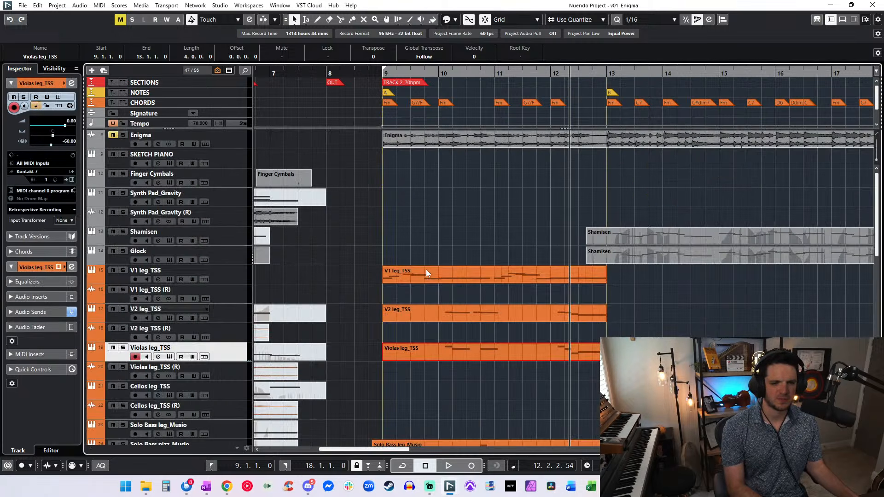
key(space)
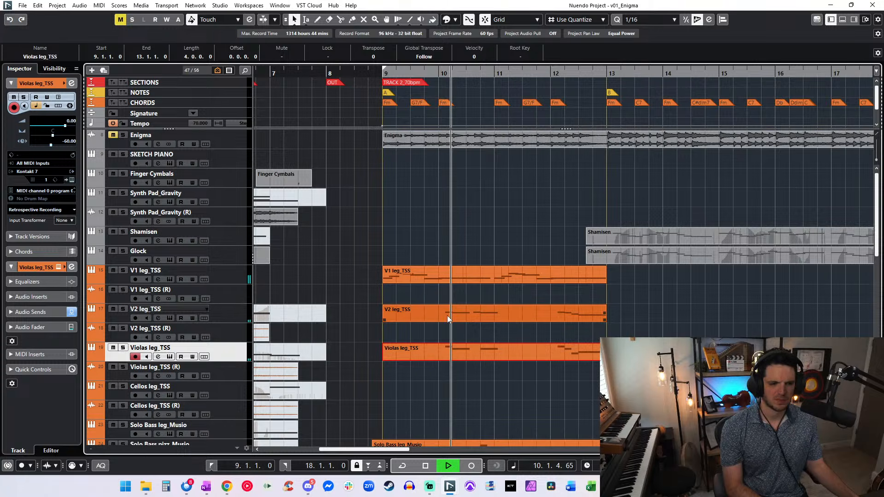
scroll(446, 367, down, 3)
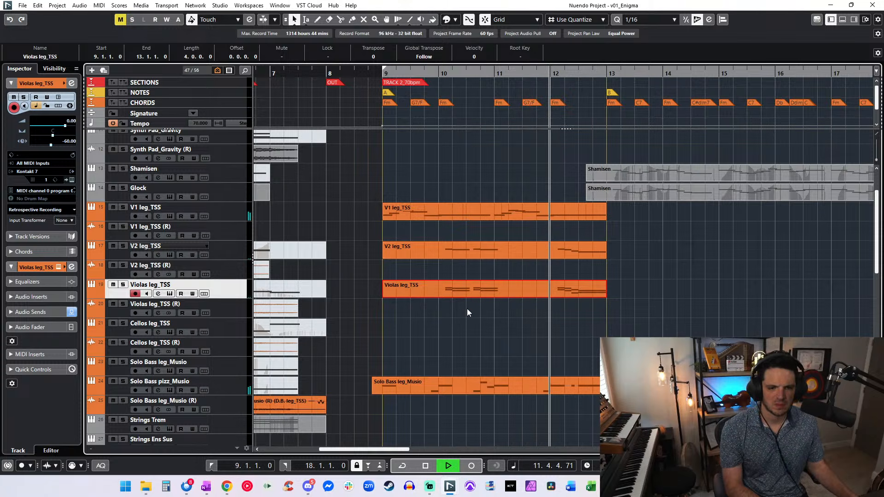
- Delete the upper note of each pair in the Violas leg_TSS part, keeping only the lower voice
double_click(413, 287)
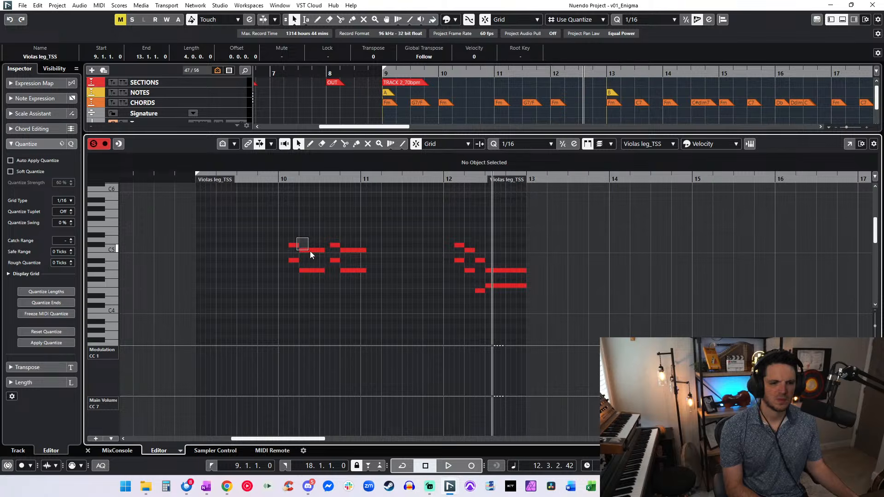
drag(310, 250, 310, 251)
key(Delete)
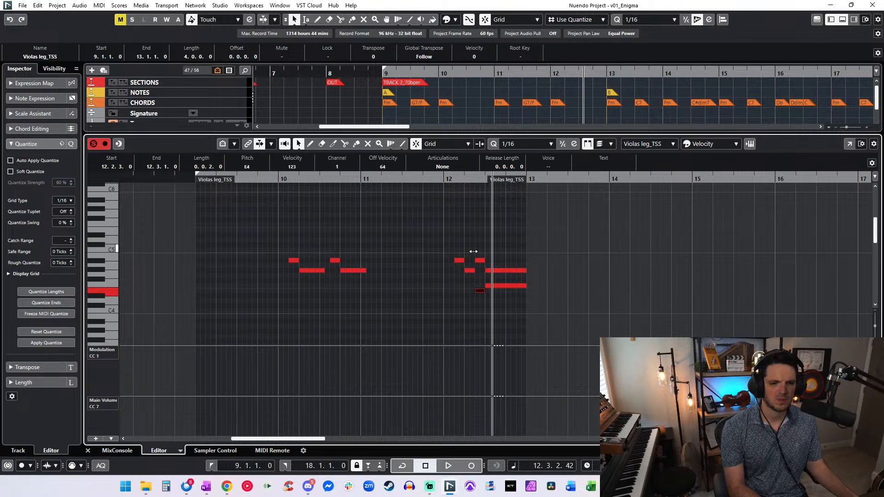
drag(473, 252, 487, 263)
key(Delete)
drag(491, 265, 499, 281)
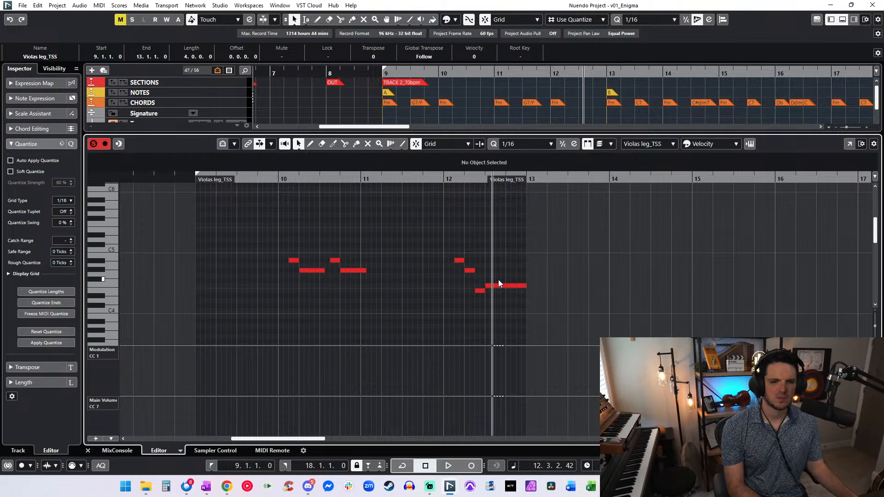
key(Return)
- Set the playhead to bar 10 and view the V2 and Violas parts together in the note editor to compare their voices
key(KP_Subtract)
key(KP_Subtract)
key(KP_Subtract)
key(KP_Subtract)
key(KP_Add)
drag(483, 335, 434, 252)
double_click(434, 252)
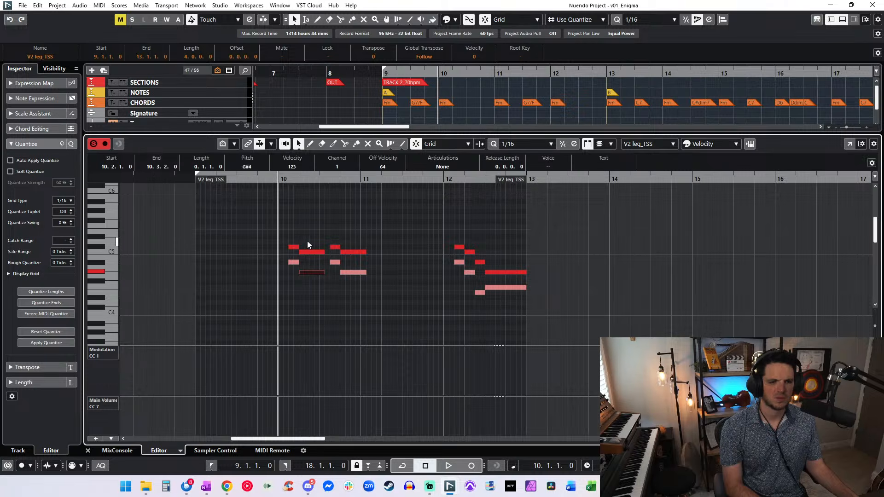
key(Return)
- Solo the V2 leg_TSS and Violas leg_TSS tracks and listen to them from bar 10
key(space)
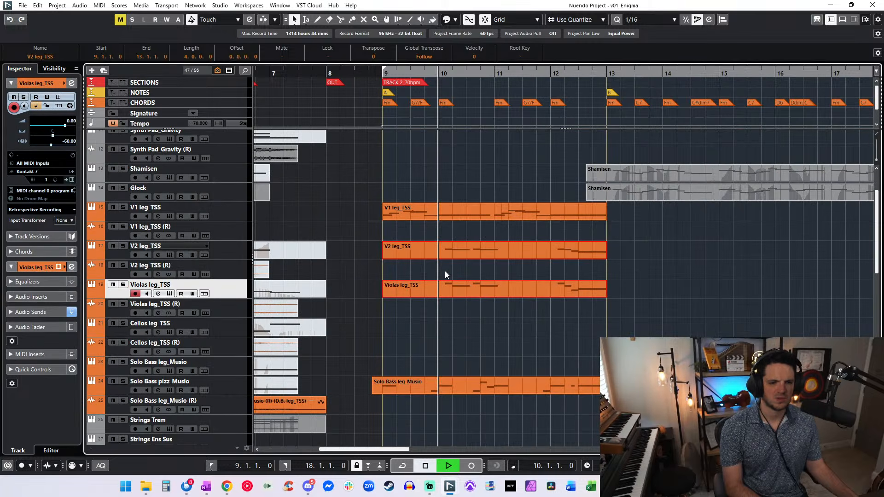
click(123, 245)
click(123, 284)
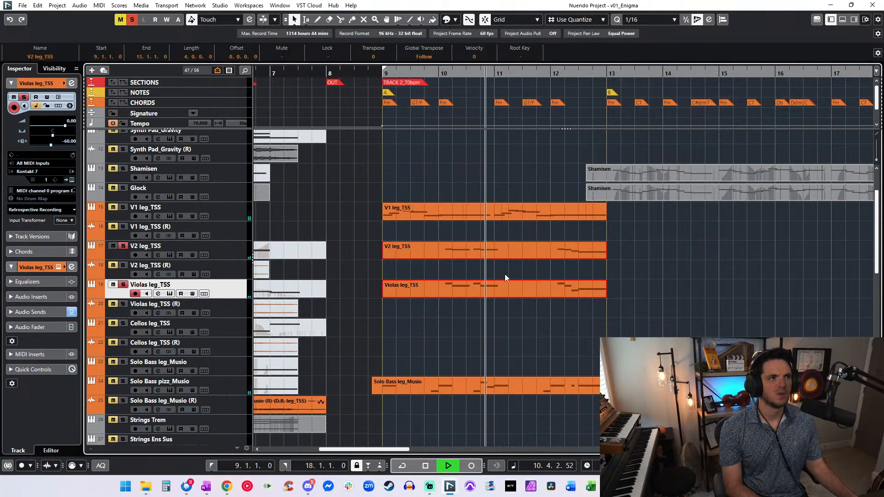
key(space)
- Transpose all notes in the V2 and Violas parts down one octave and return the playhead to bar 9
double_click(444, 248)
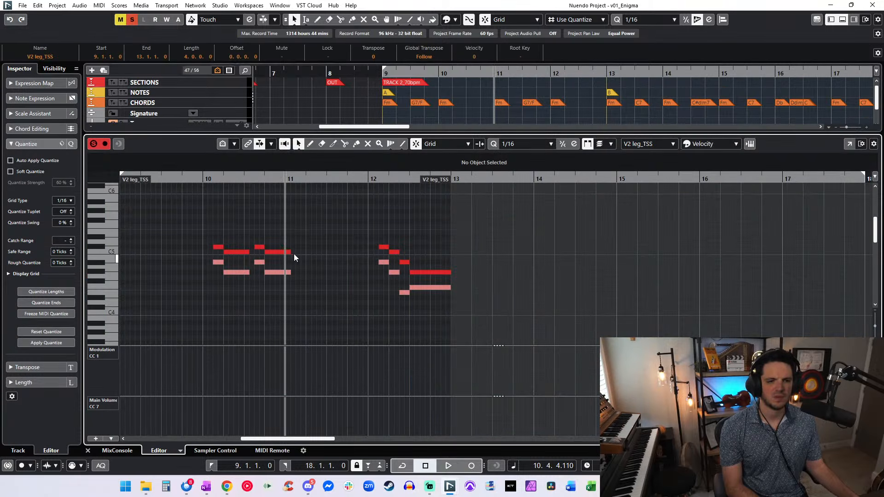
key(ctrl+a)
key(shift+Down)
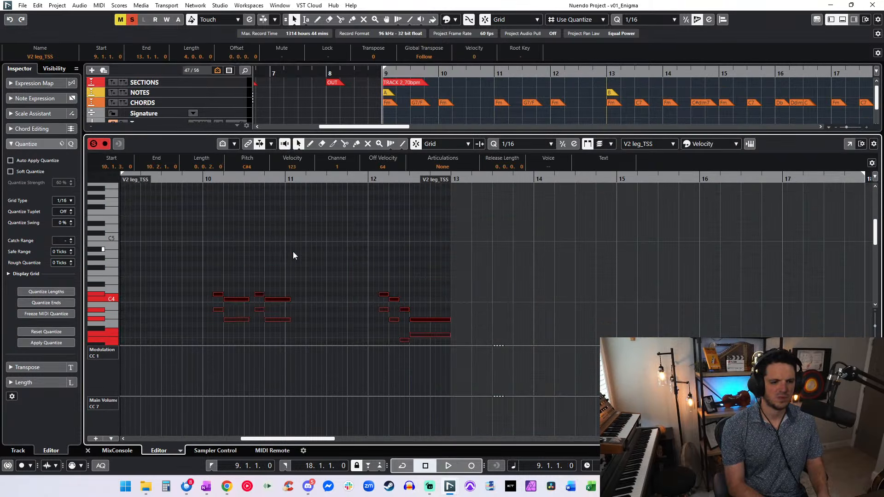
key(Return)
key(KP_1)
key(Return)
key(Return)
click(422, 312)
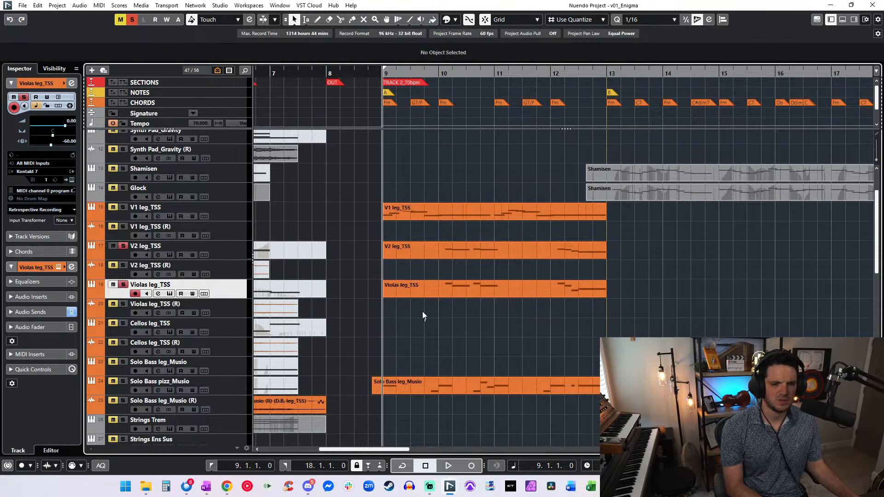
- Draw a constant modulation (CC 1) level of 127 from bar 10 in the V2 leg_TSS and Violas leg_TSS parts
click(407, 253)
key(Return)
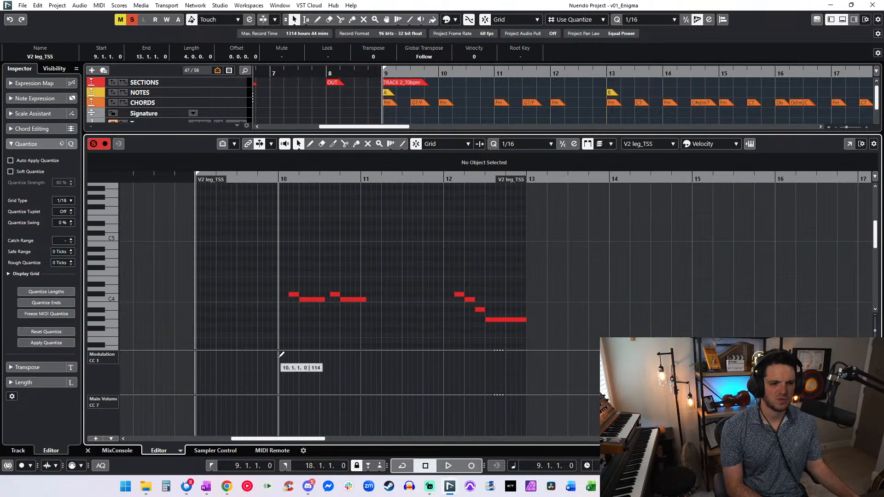
key(Return)
click(430, 290)
key(Return)
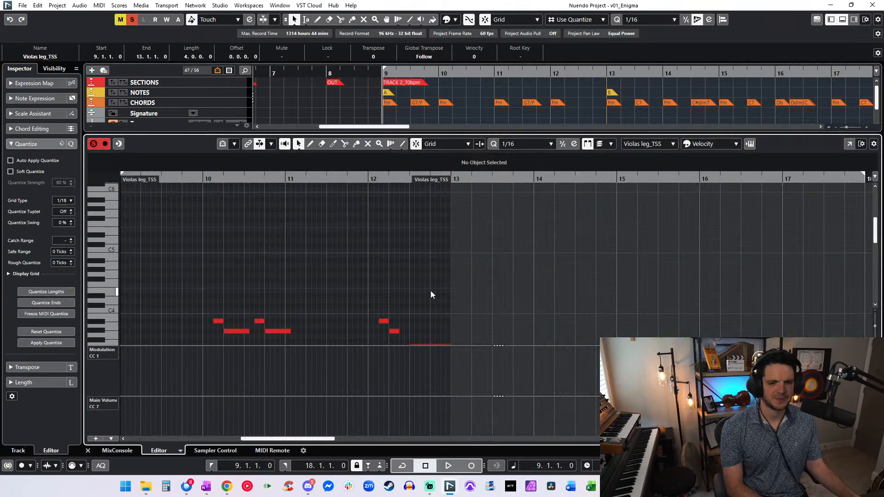
key(Return)
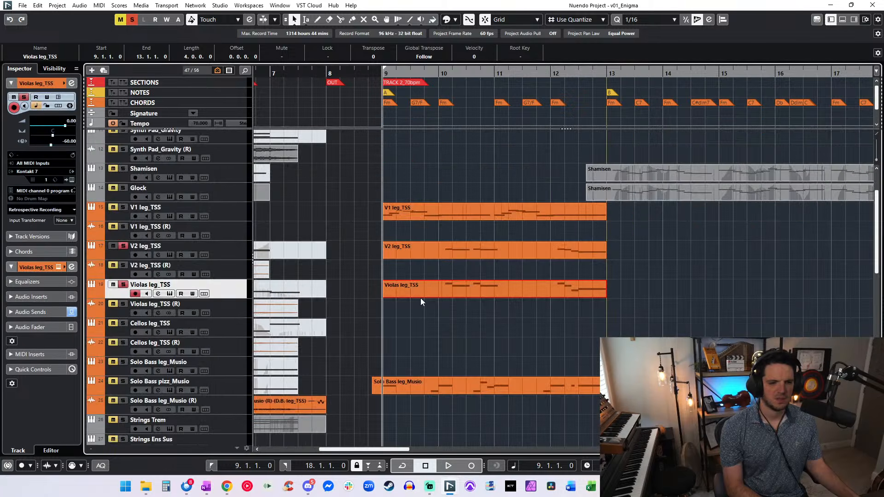
- Lengthen the short notes in the V2 and Violas parts slightly so each overlaps the following note for legato
click(427, 244)
key(Return)
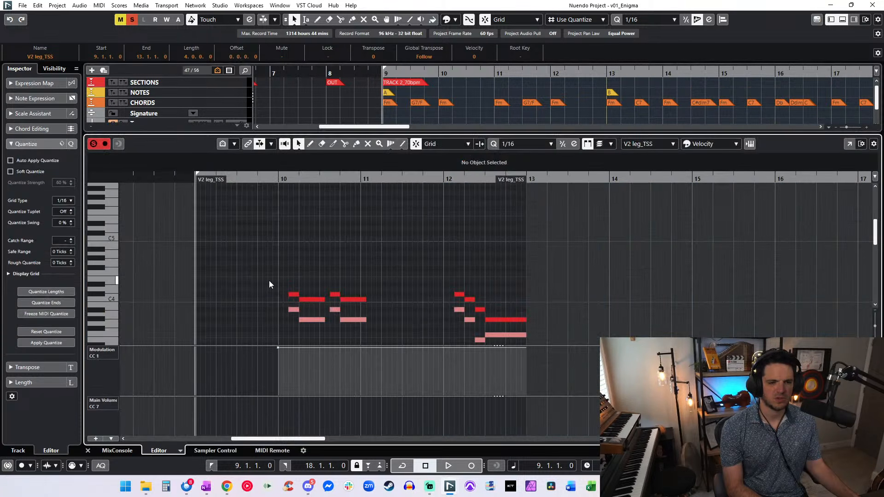
scroll(269, 284, down, 2)
drag(311, 295, 288, 292)
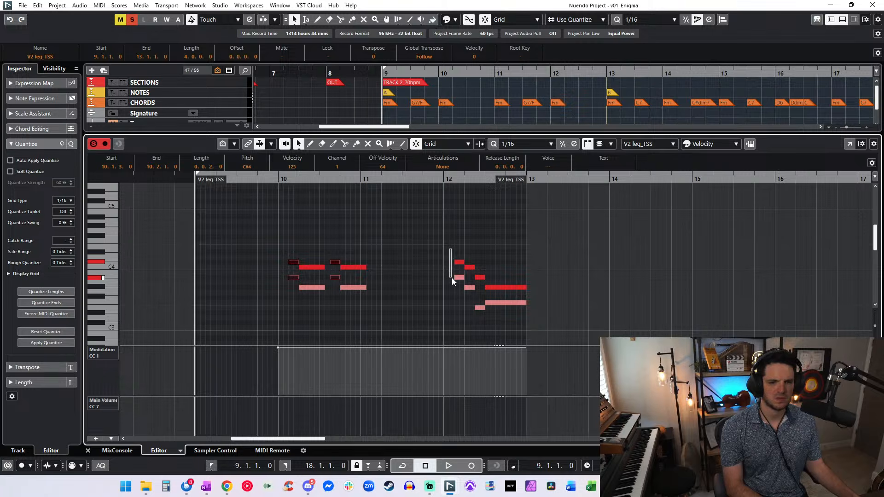
drag(479, 308, 480, 311)
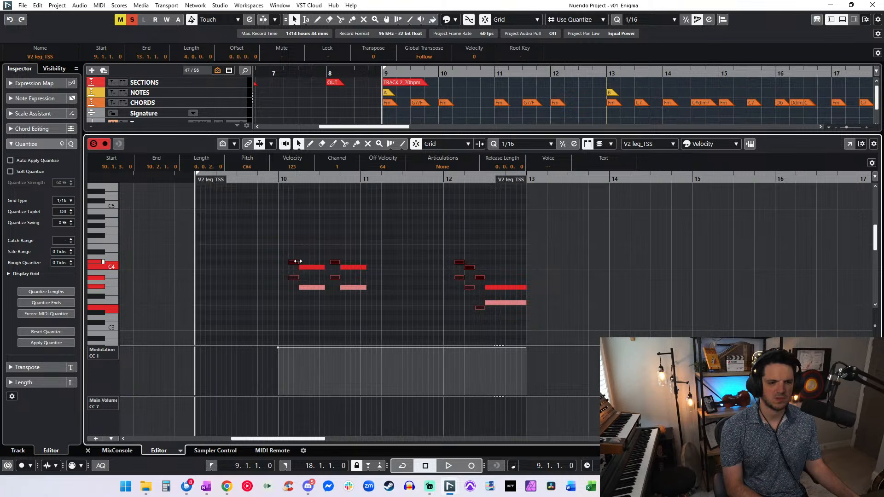
key(ctrl+e)
- Listen to the soloed V2 and Violas parts through bar 12, then return the playhead to just before bar 9
key(space)
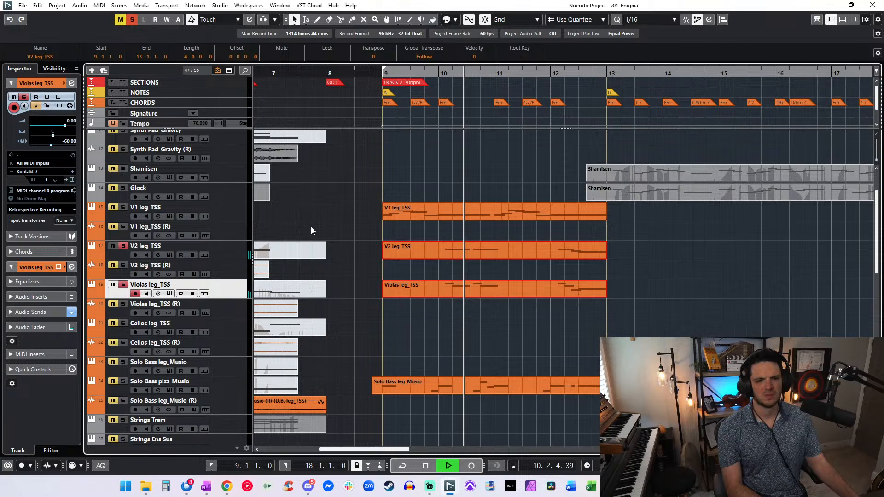
scroll(379, 244, down, 1)
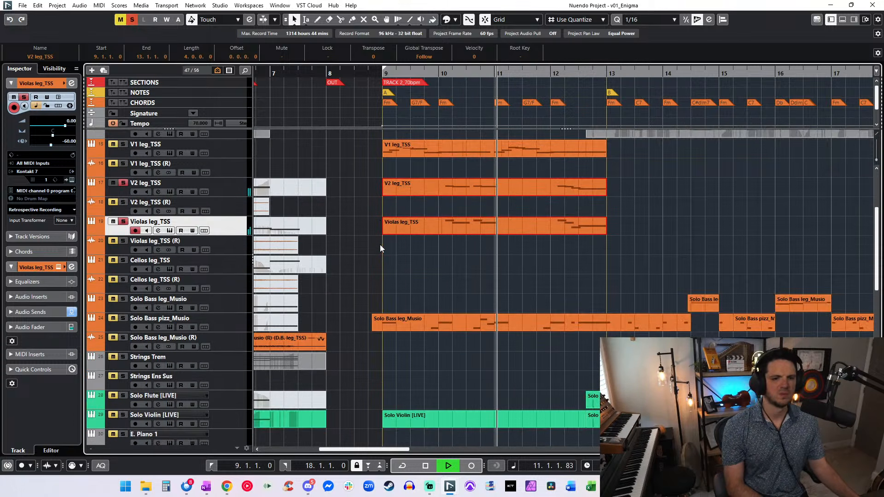
scroll(379, 244, up, 1)
key(n)
key(KP_Subtract)
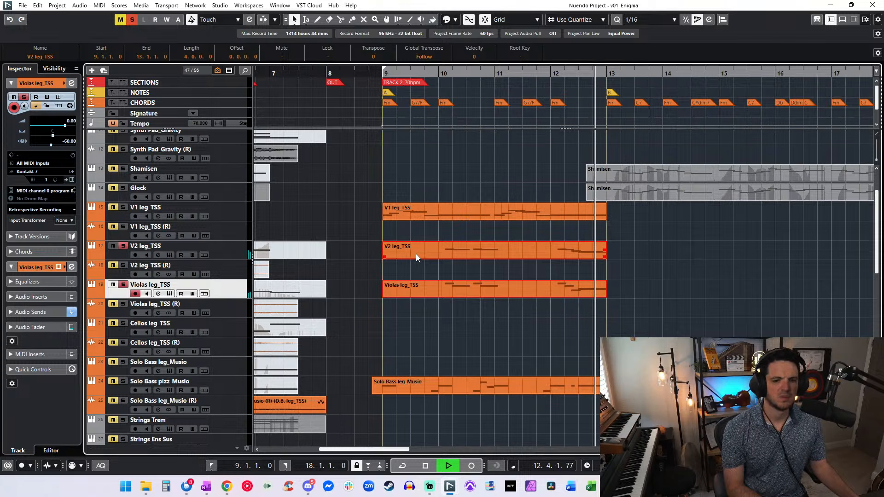
click(371, 72)
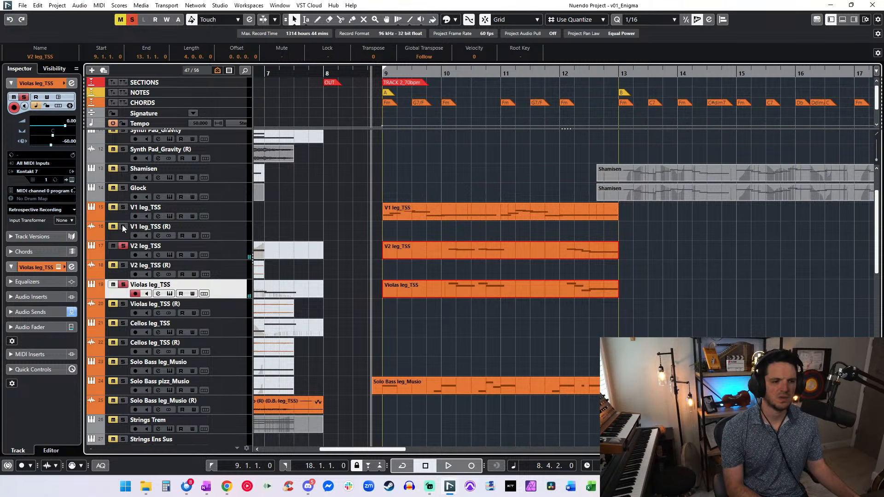
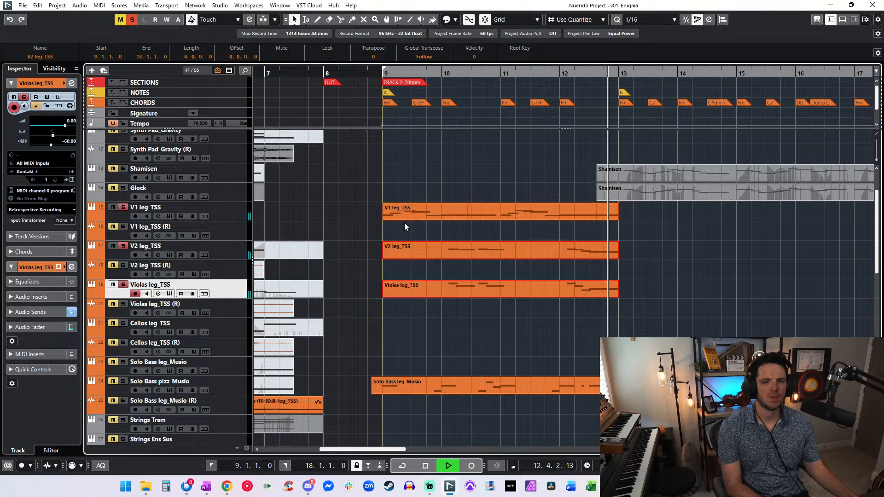
- Fade the V2 leg_TSS modulation (CC 1) curve down to 0 at bar 13 and check the ending by ear
double_click(584, 242)
click(354, 352)
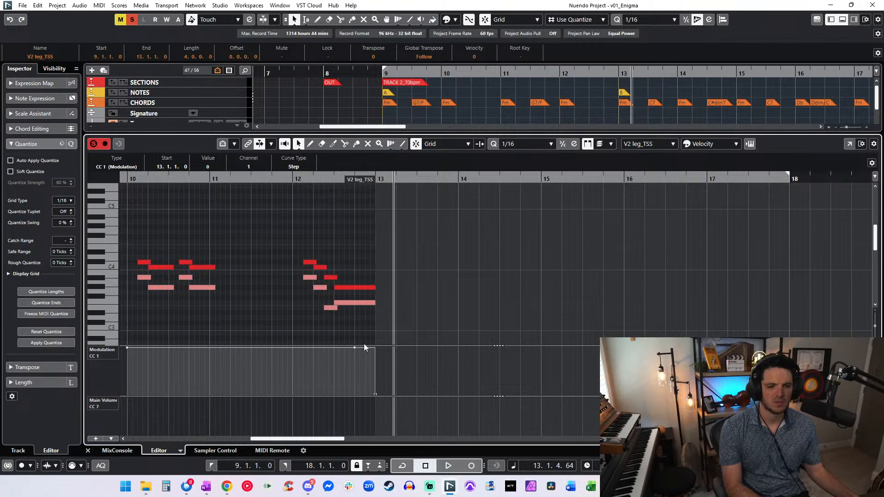
drag(365, 349, 365, 353)
key(KP_Subtract)
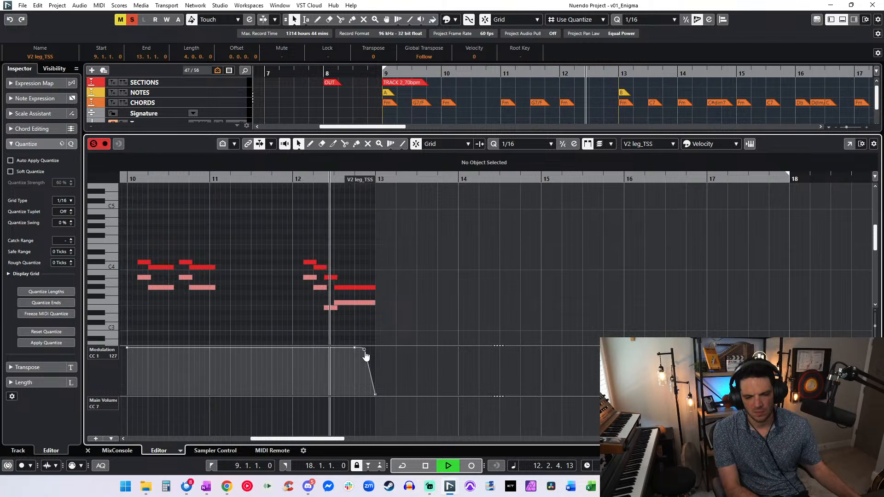
key(Return)
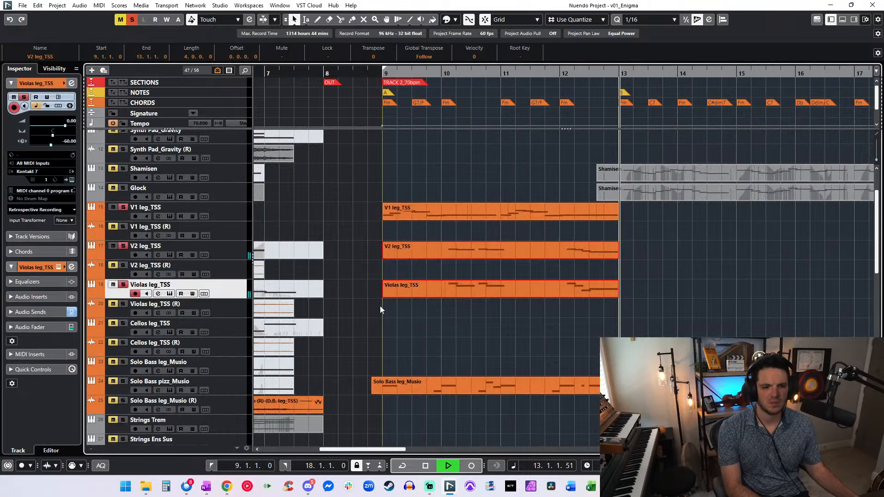
- Curve the Violas leg_TSS modulation (CC 1) from 125 at bar 12, beat 4 down to 0 at bar 13
click(512, 289)
key(Return)
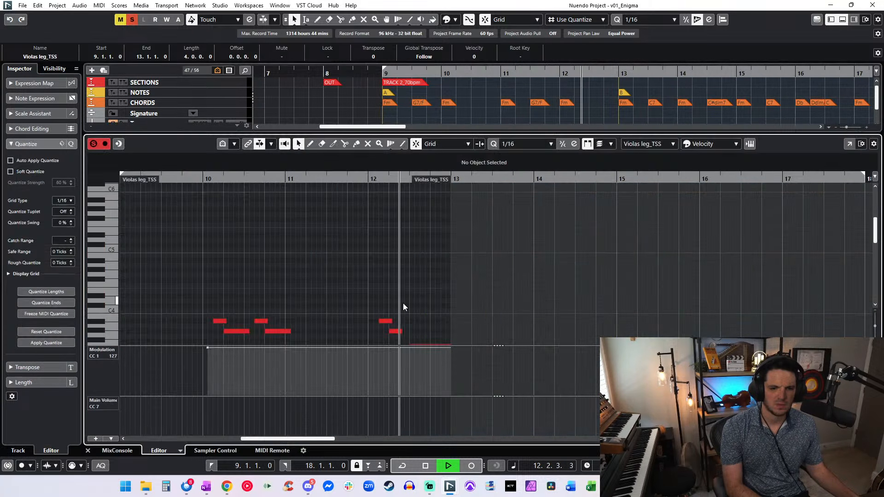
drag(438, 358, 450, 397)
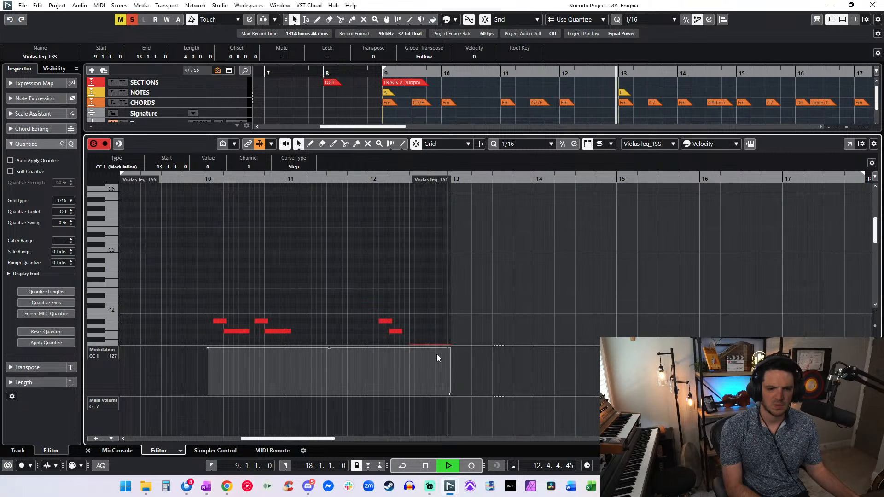
drag(419, 349, 431, 350)
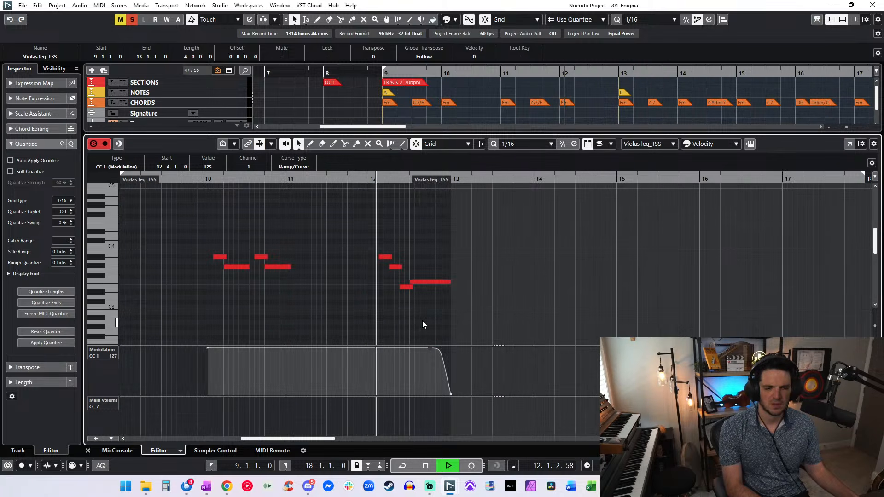
key(Return)
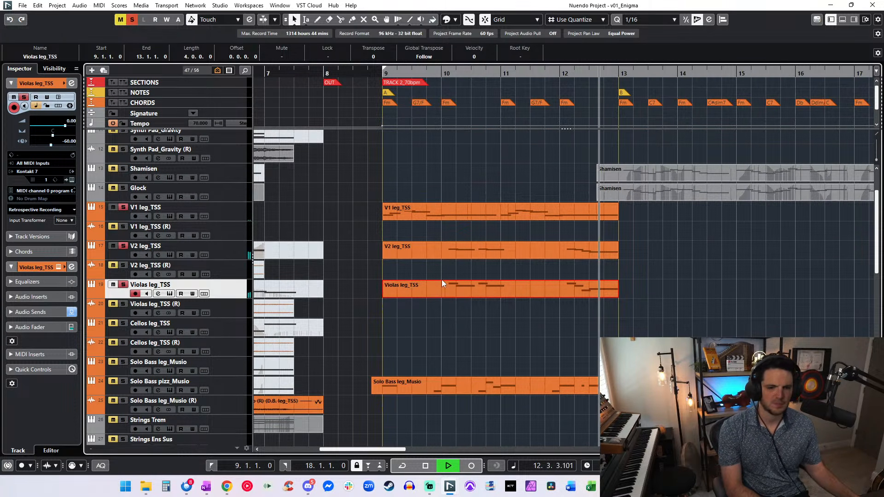
- Add the Solo Bass pizz_Musio track to the solo group and listen to it with the upper strings from bar 9
key(KP_Subtract)
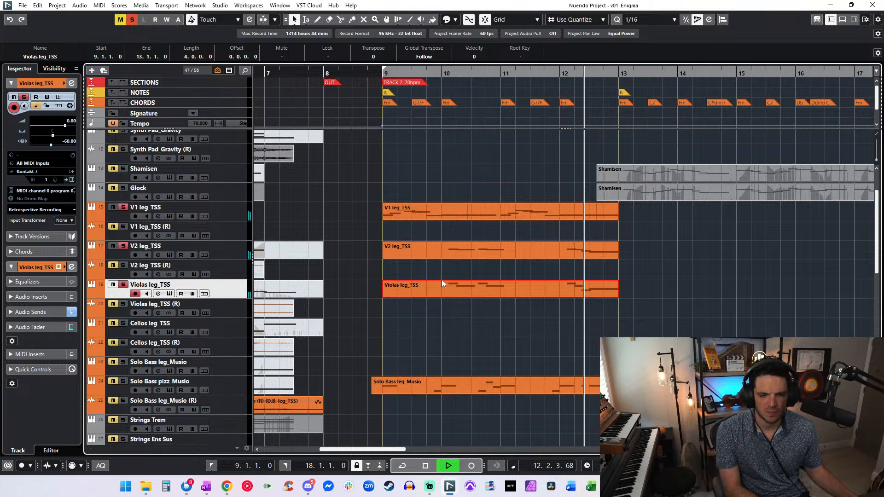
scroll(415, 302, down, 3)
key(KP_Subtract)
key(KP_Subtract)
key(KP_Subtract)
key(KP_Subtract)
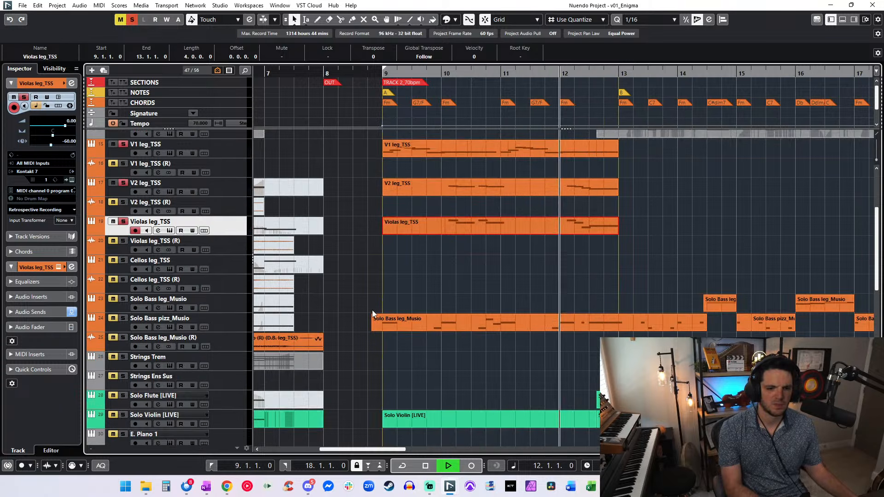
click(123, 318)
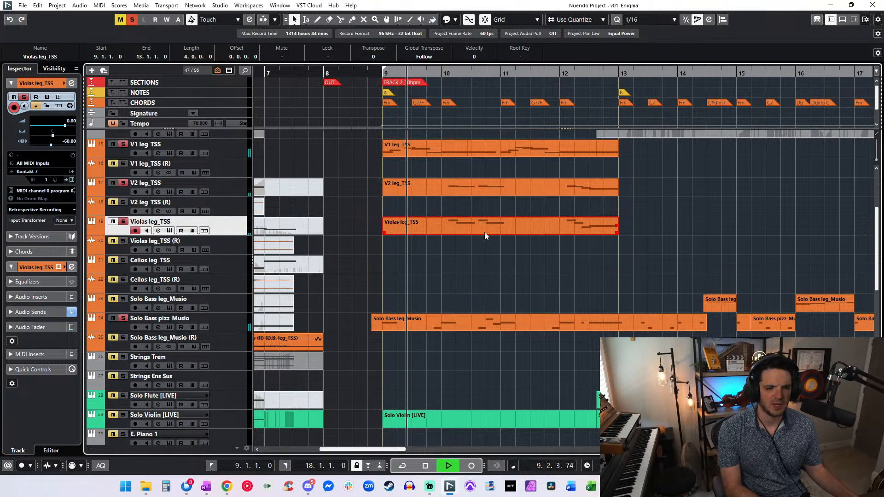
scroll(383, 308, up, 3)
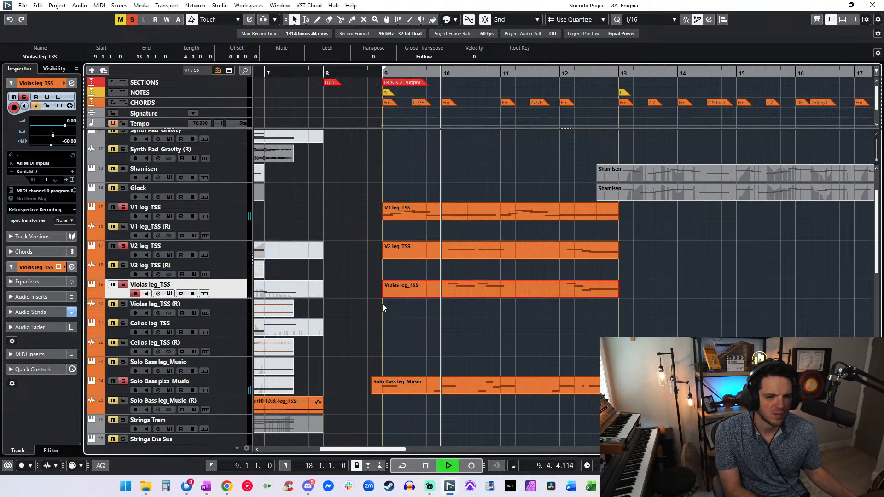
- Solo the Cellos leg_TSS track and copy the V1 leg_TSS part onto it at bar 9
click(192, 332)
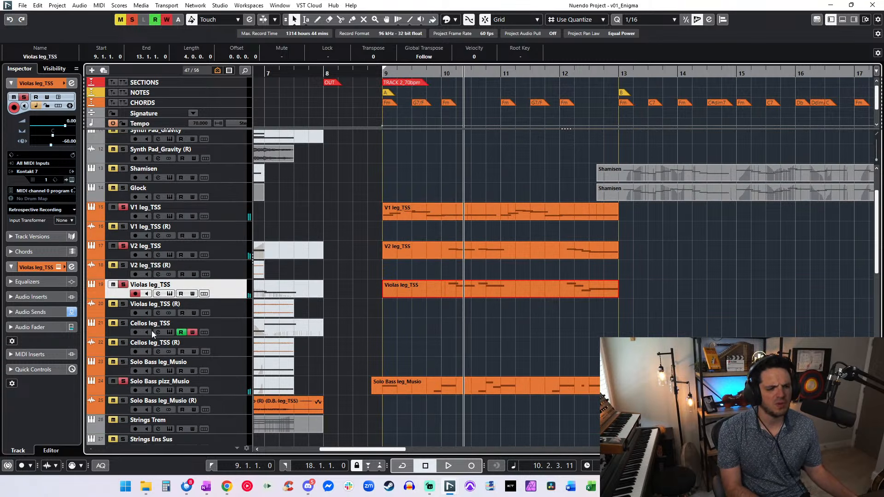
click(184, 332)
click(138, 324)
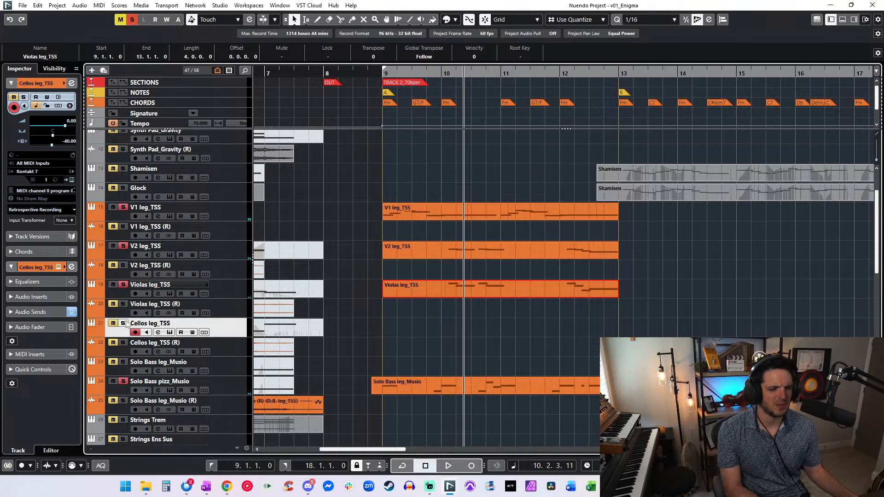
click(394, 212)
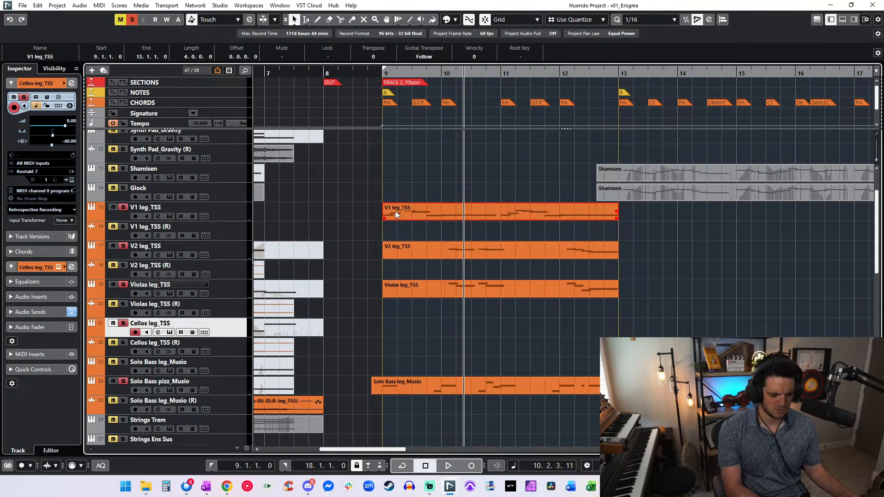
key(KP_1)
key(ctrl+v)
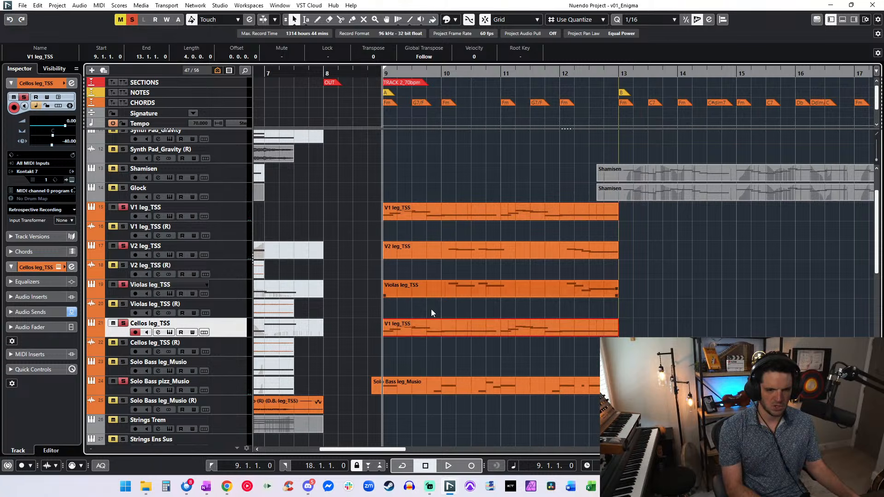
- Transpose all notes in the copied cello part down one octave and rename the part Cellos leg_TSS
double_click(415, 324)
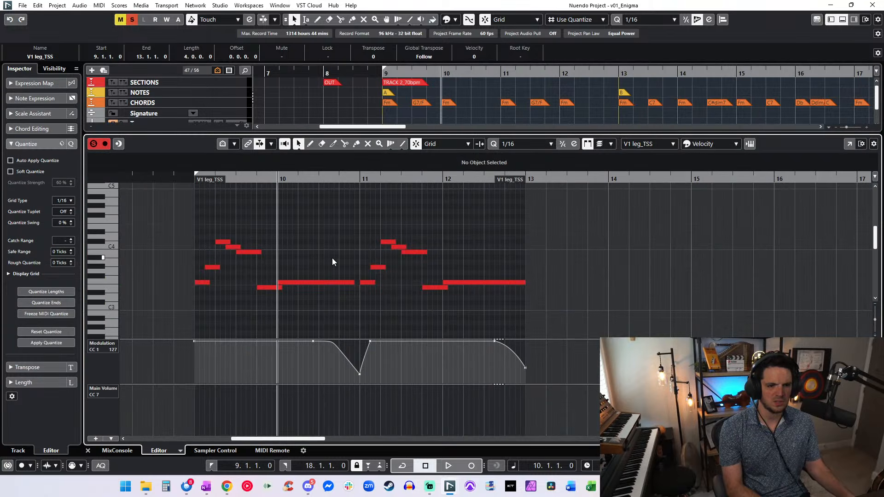
key(ctrl+a)
key(ctrl+e)
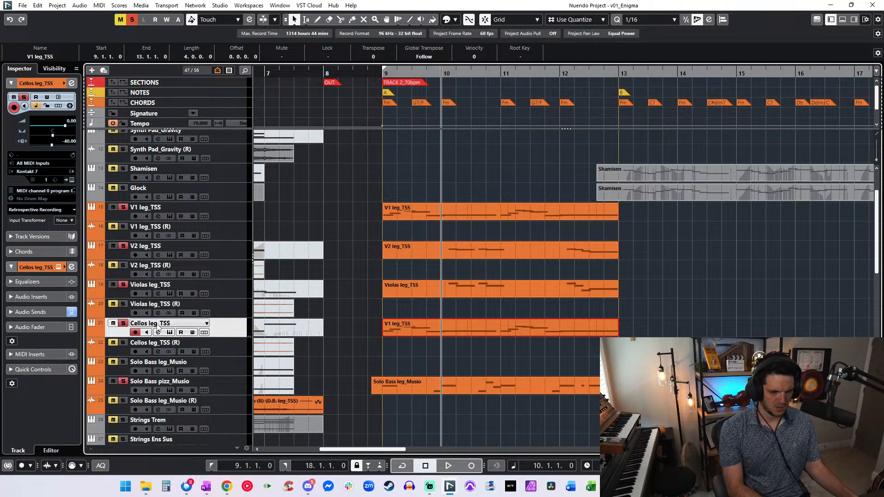
key(KP_1)
- Listen to the soloed strings and bass from bar 9 and inspect the Cellos leg_TSS notes and modulation curve
key(space)
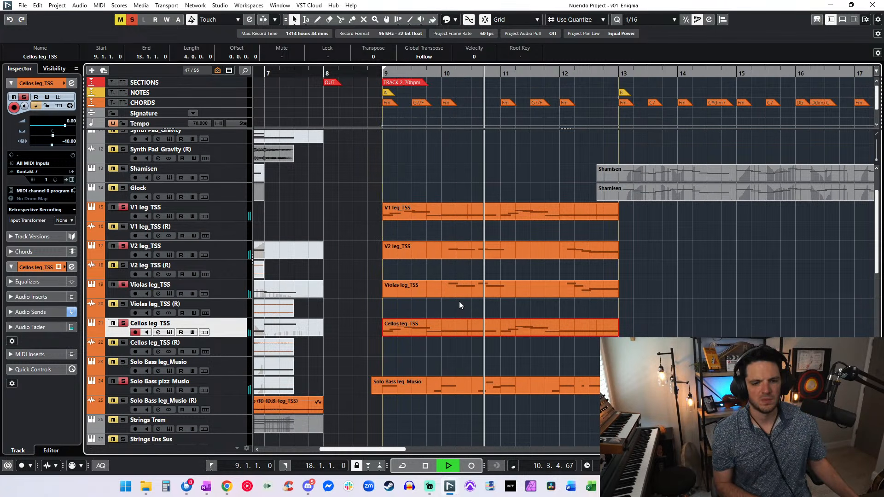
scroll(462, 295, right, 1)
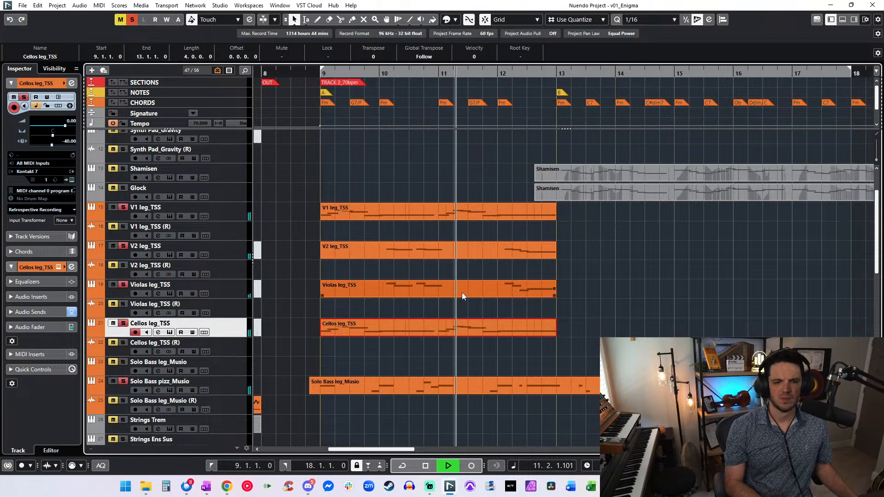
double_click(365, 322)
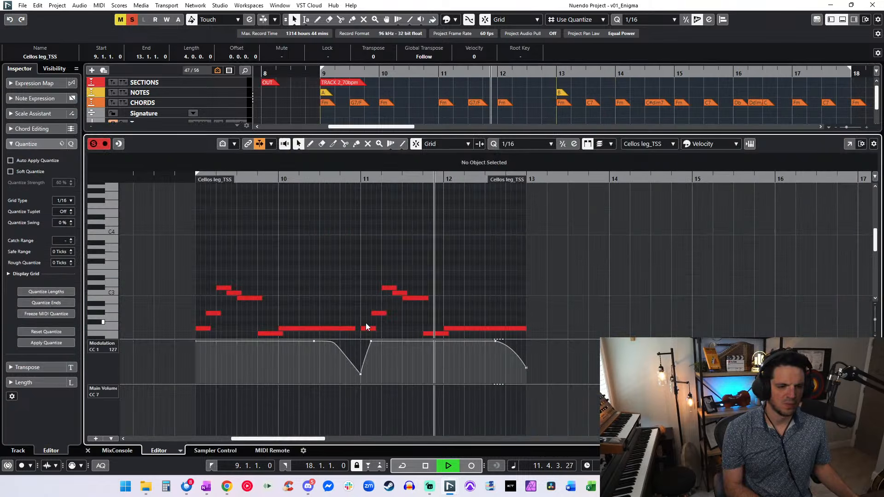
key(ctrl+e)
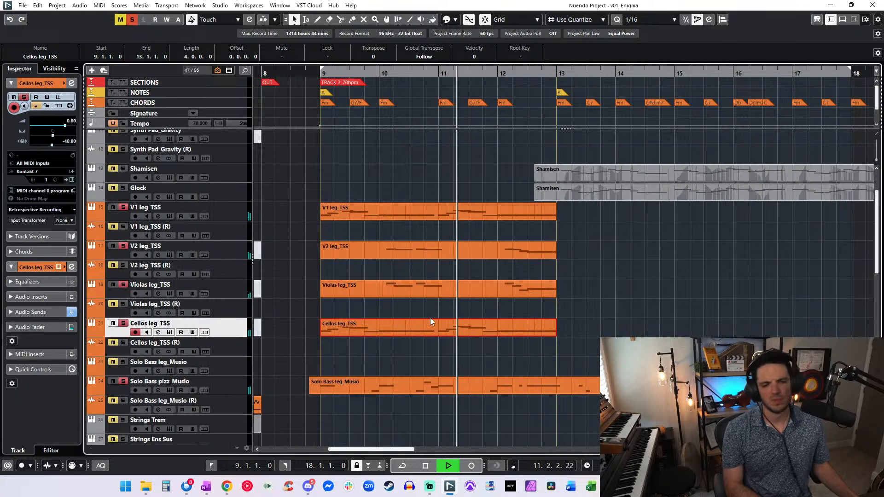
scroll(430, 317, right, 1)
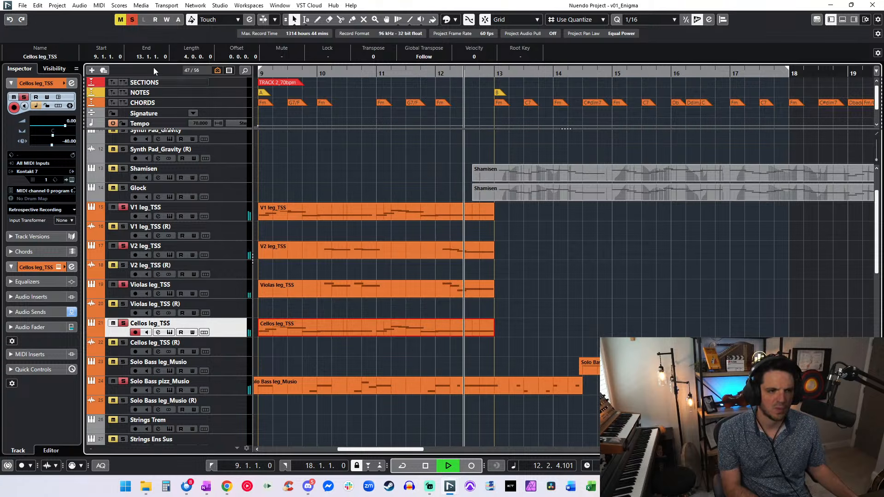
- Clear all track solos and play the full arrangement from about bar 10
click(133, 20)
scroll(348, 159, left, 1)
key(KP_Subtract)
key(KP_Subtract)
key(KP_Subtract)
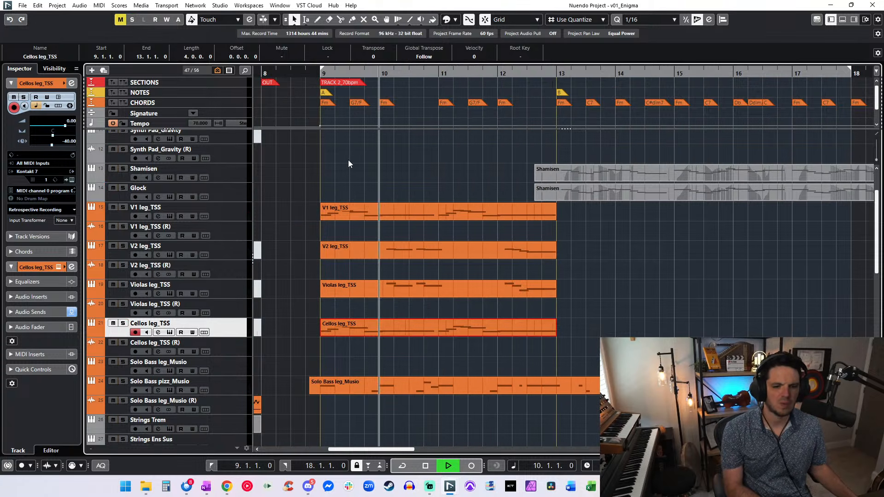
- Delete the electric piano material in bars 9–12 on the E. Piano 5 track, keeping the part from bar 13
scroll(348, 159, down, 5)
drag(424, 249, 446, 268)
key(Delete)
scroll(445, 268, down, 4)
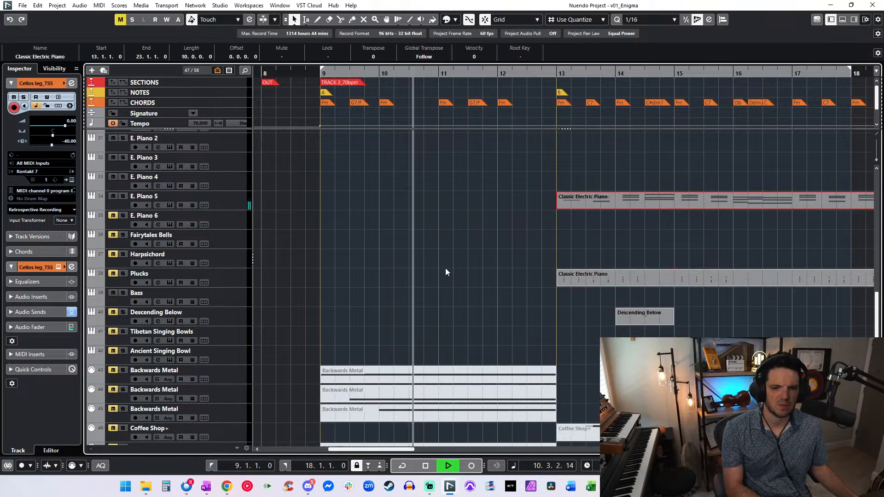
drag(404, 244, 456, 402)
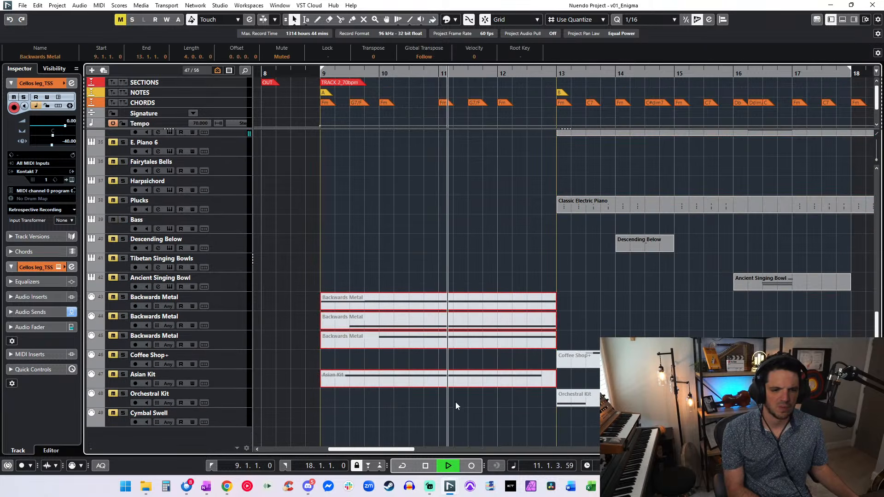
scroll(431, 235, up, 3)
scroll(431, 235, up, 3)
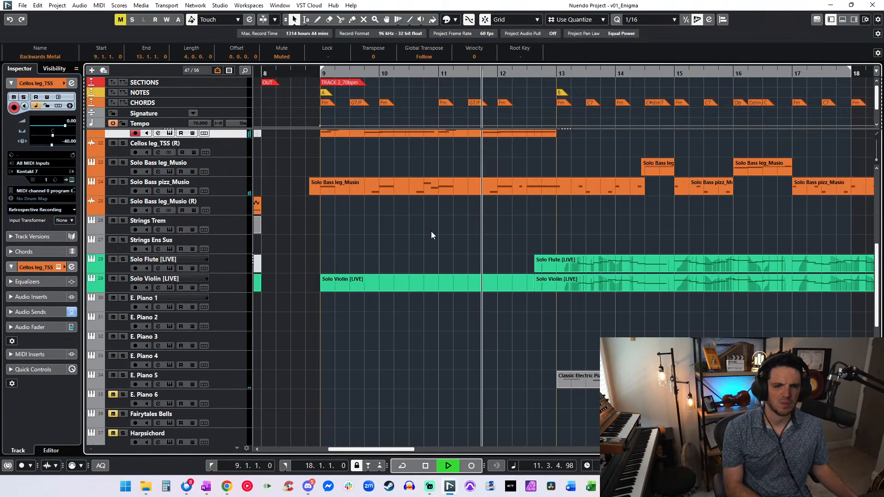
scroll(431, 234, up, 3)
scroll(432, 235, up, 3)
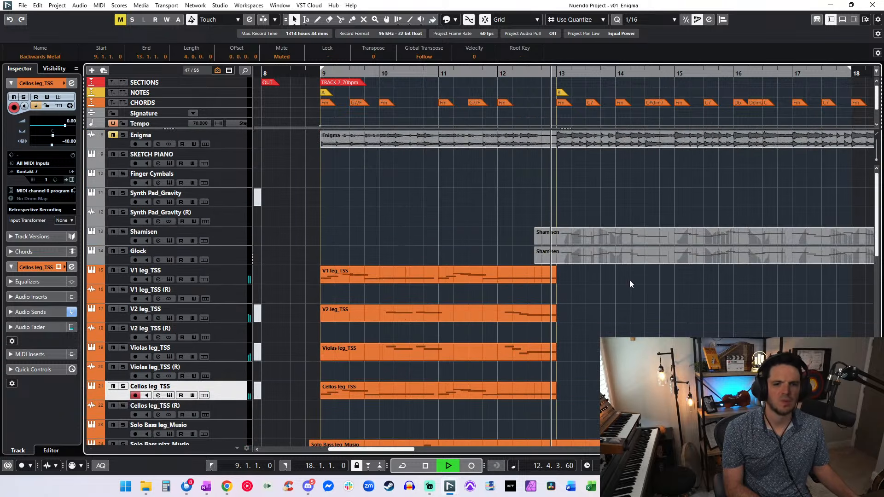
- Rename the duplicated Shamisen part on the Glock track to Glock
scroll(551, 277, right, 2)
click(190, 261)
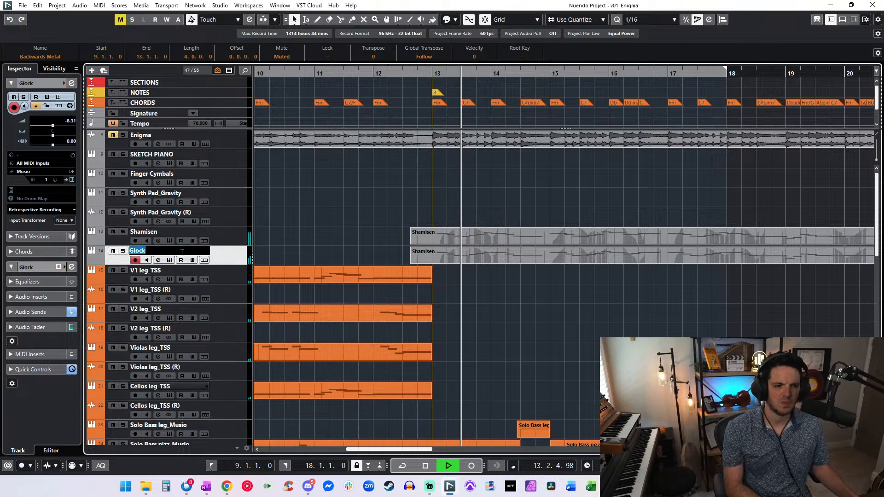
click(179, 232)
click(430, 205)
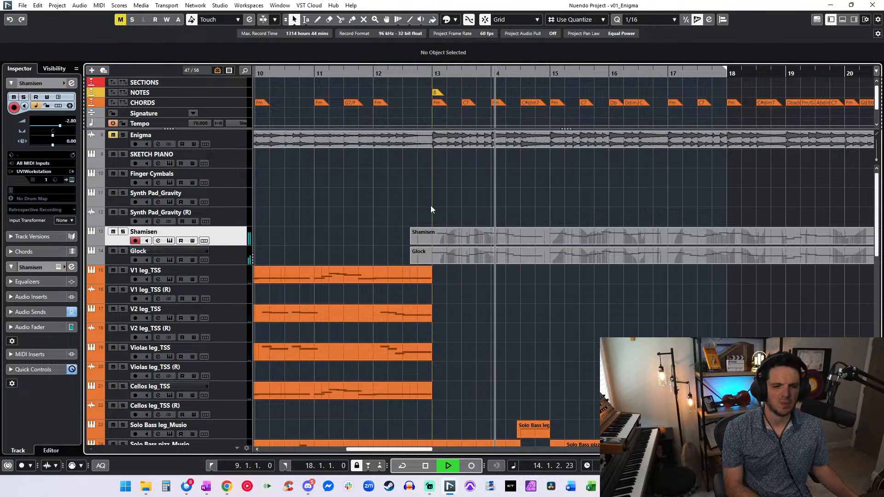
- Move the Classic Electric Piano part starting at bar 13 from the E. Piano 5 track to the Strings Ens Sus track
scroll(430, 205, down, 8)
scroll(432, 208, down, 2)
scroll(432, 208, right, 2)
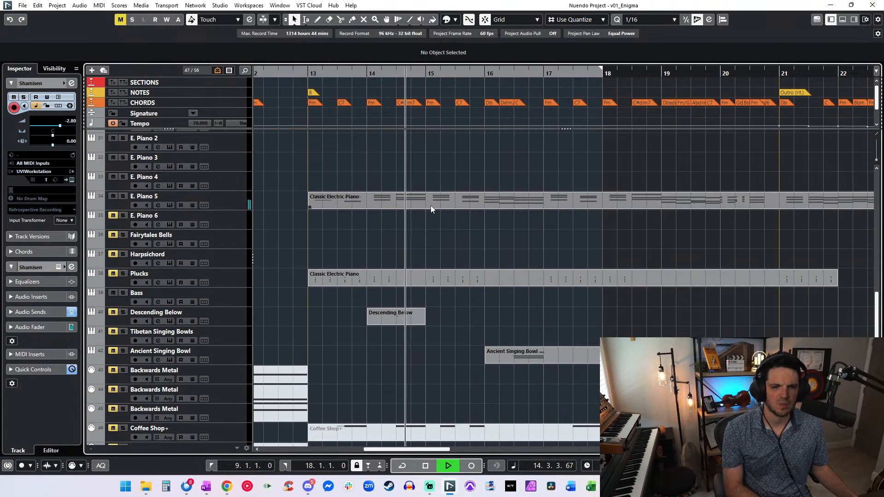
scroll(431, 208, right, 2)
scroll(431, 206, left, 2)
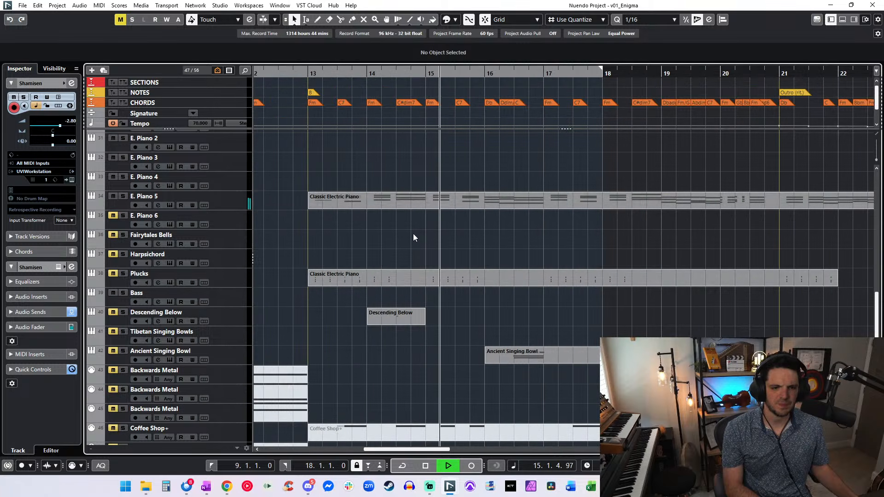
scroll(414, 235, right, 3)
scroll(413, 233, left, 4)
drag(440, 239, 400, 187)
scroll(400, 187, up, 4)
key(ctrl+Up)
key(ctrl+Up)
key(ctrl+Up)
key(ctrl+Up)
key(ctrl+Up)
key(ctrl+Up)
key(ctrl+Up)
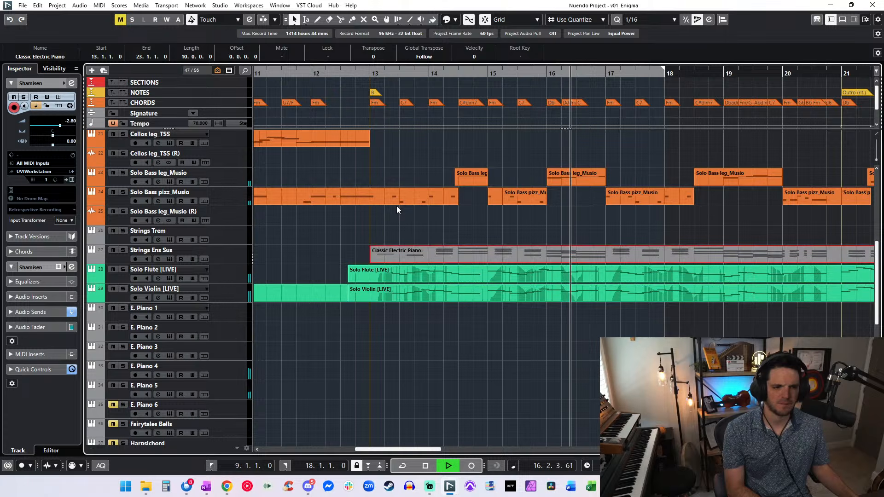
double_click(380, 252)
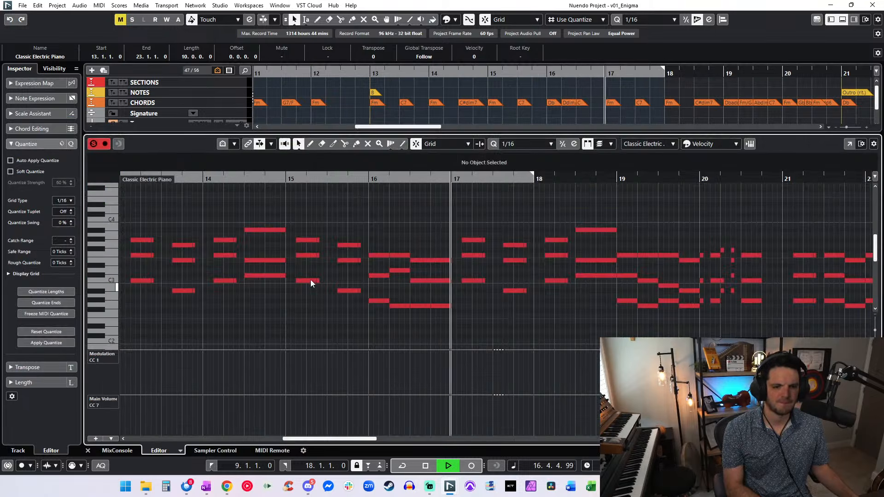
key(ctrl+a)
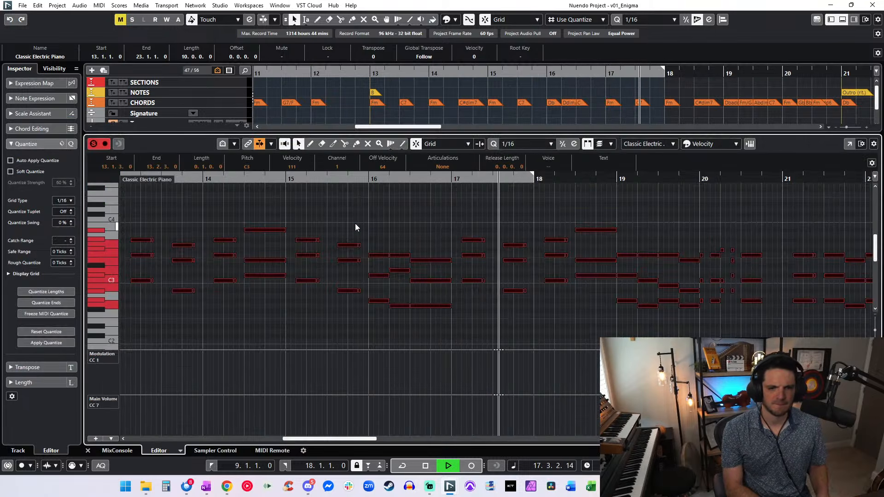
key(Return)
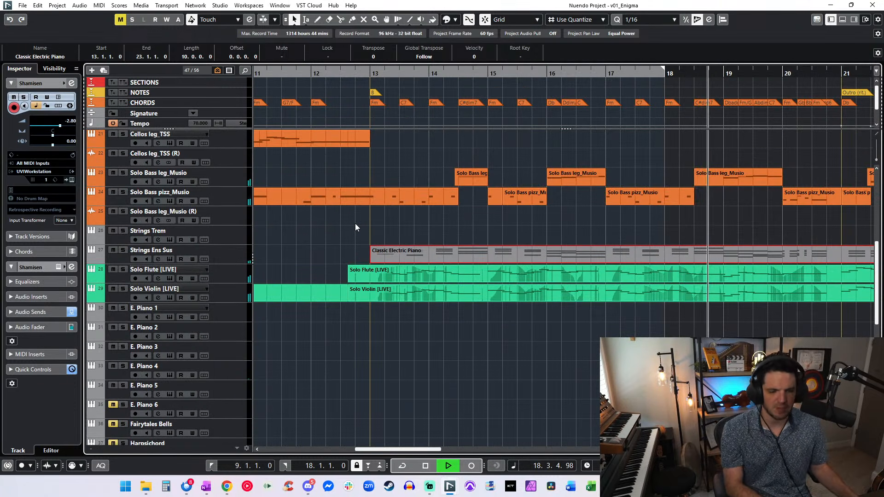
- Set the modulation (CC 1) of the Strings Ens Sus part to 127 from its start at bar 13
double_click(380, 257)
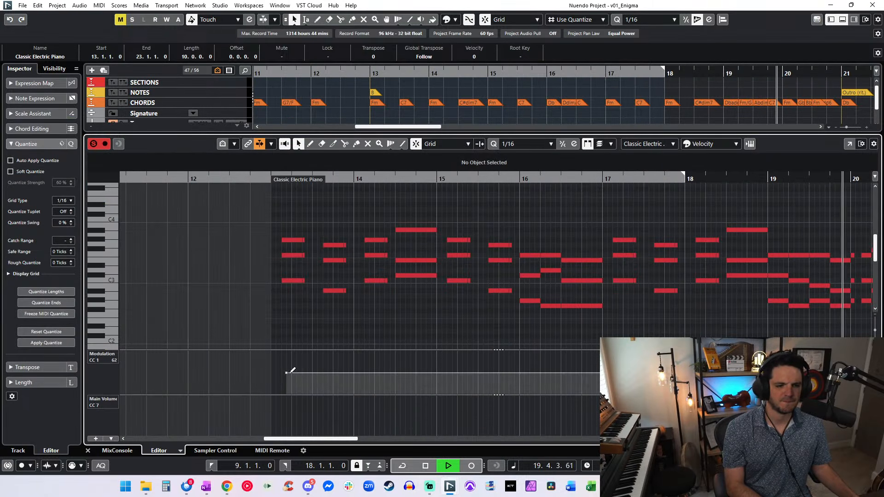
click(271, 354)
drag(272, 355, 275, 350)
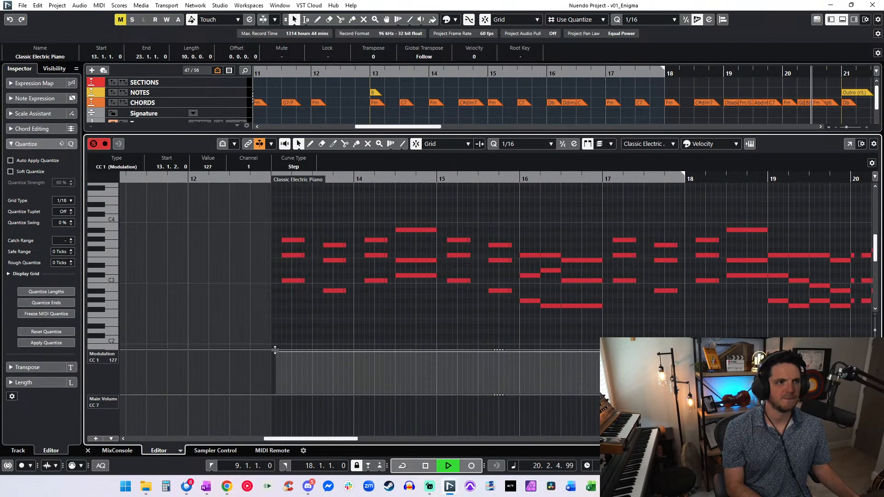
key(Return)
- Replay the arrangement from about bar 18 and follow the Strings Ens Sus part into the outro
key(KP_Subtract)
key(KP_Subtract)
key(KP_Subtract)
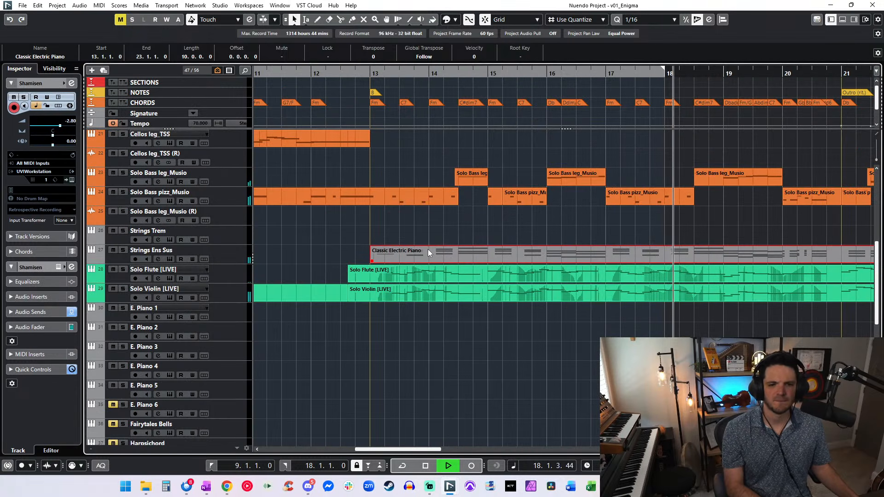
scroll(424, 248, up, 3)
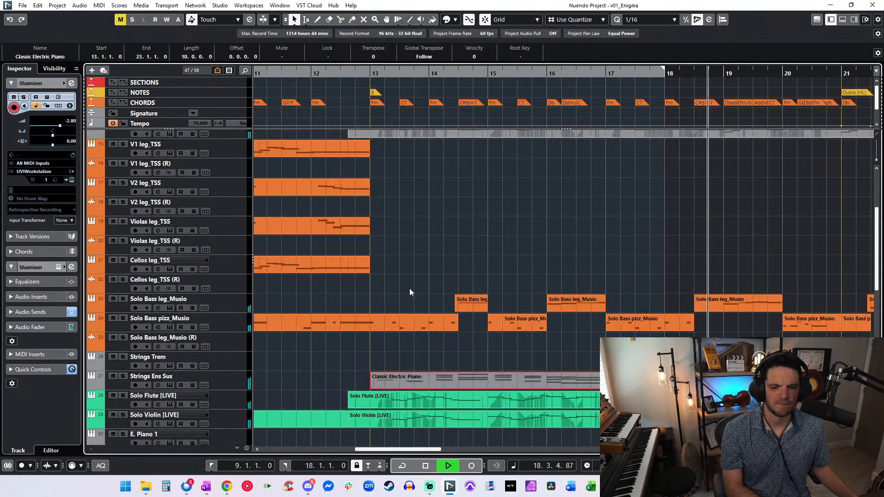
scroll(385, 353, down, 3)
scroll(407, 309, right, 3)
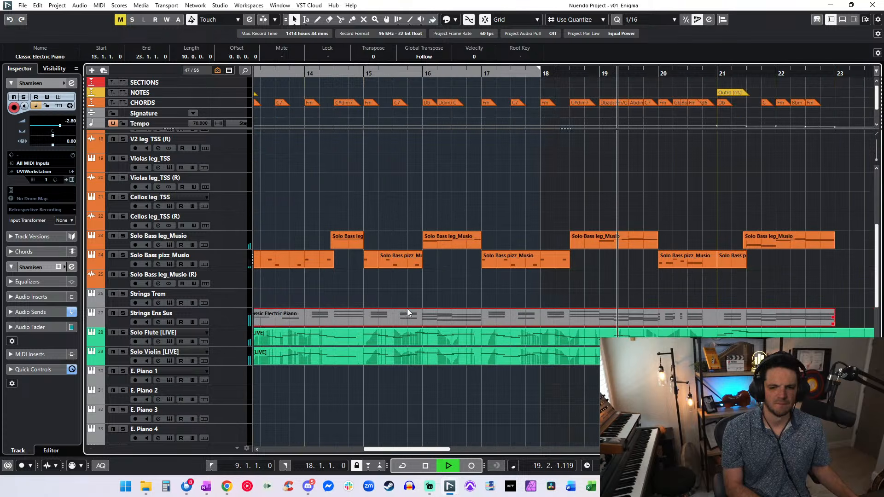
scroll(378, 288, right, 3)
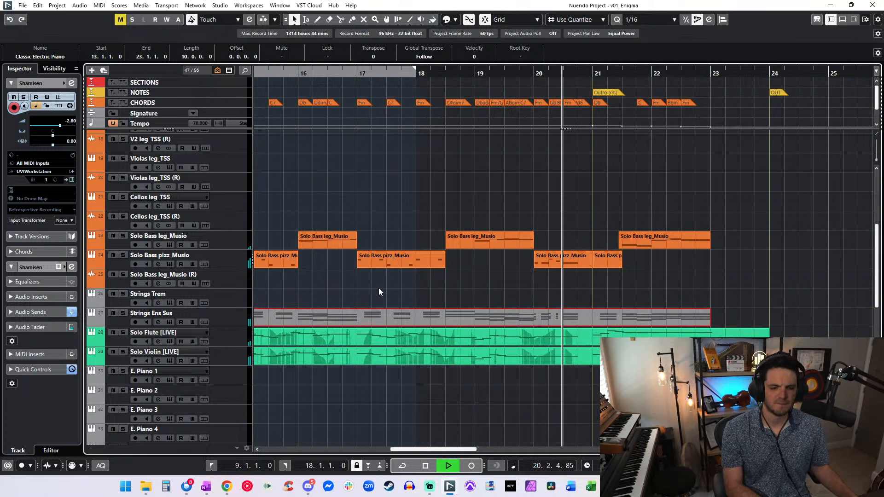
scroll(378, 288, right, 3)
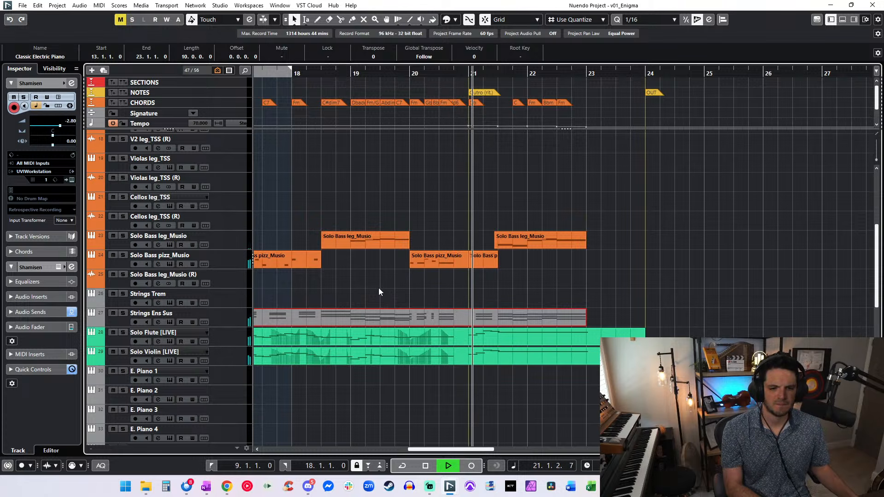
click(471, 301)
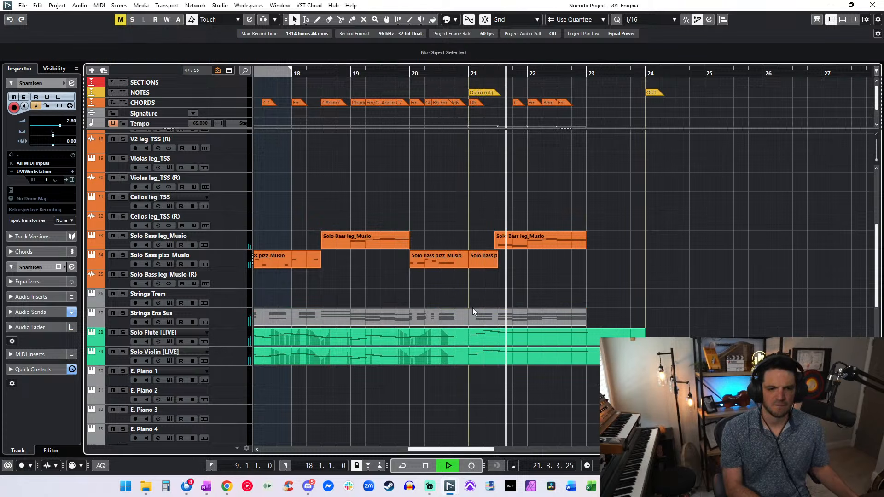
- Examine the Strings Ens Sus notes around bars 20–22, replay the outro from about bar 21 and stop playback after bar 23
double_click(482, 320)
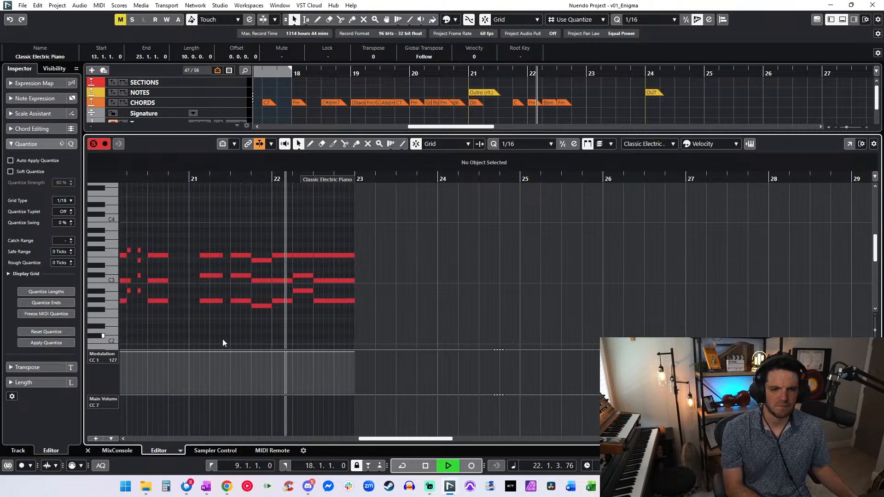
scroll(223, 340, left, 1)
key(KP_Subtract)
key(KP_Subtract)
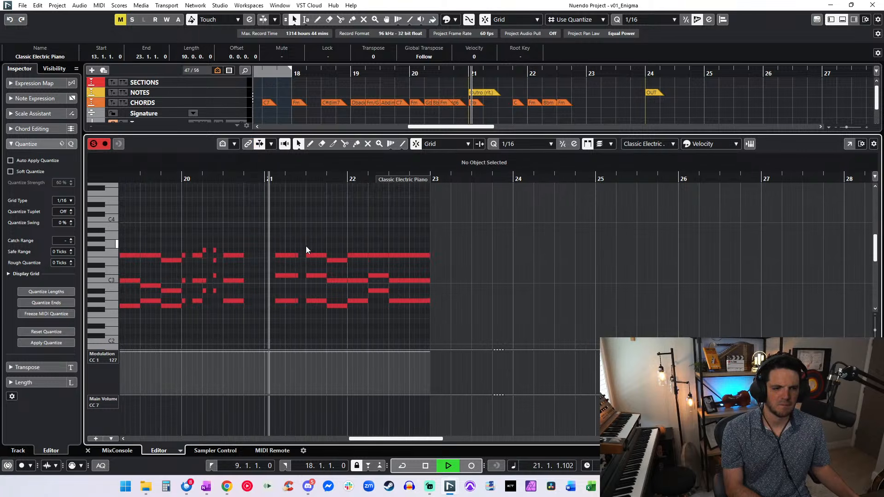
key(Return)
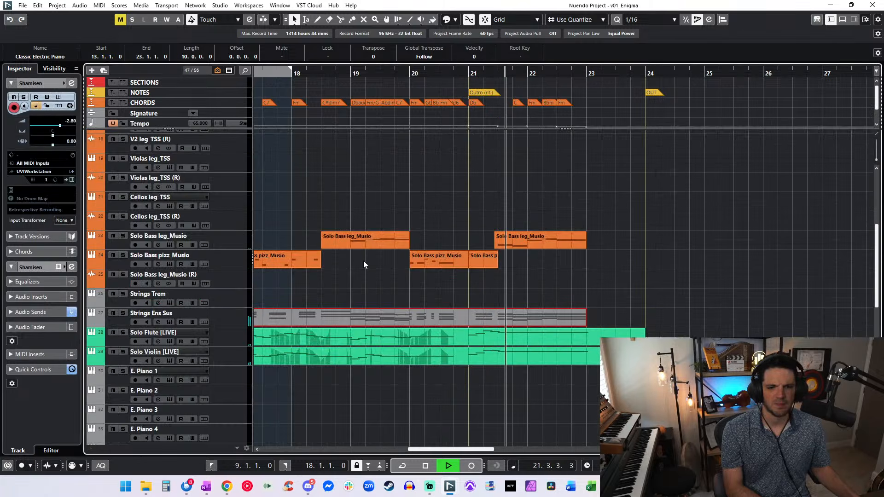
scroll(476, 273, left, 5)
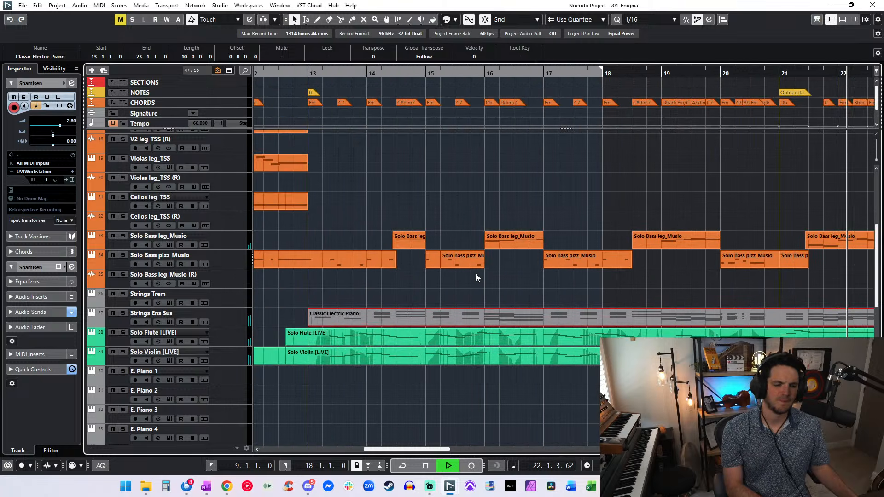
scroll(476, 273, left, 2)
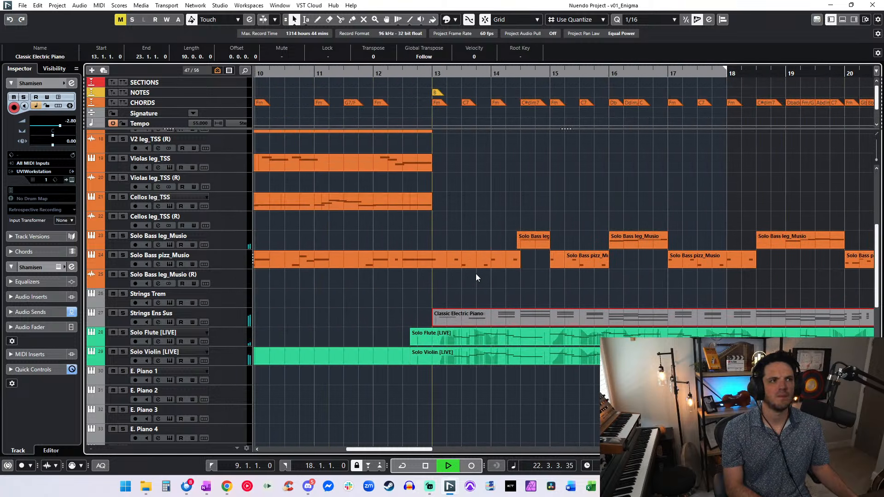
scroll(476, 277, right, 7)
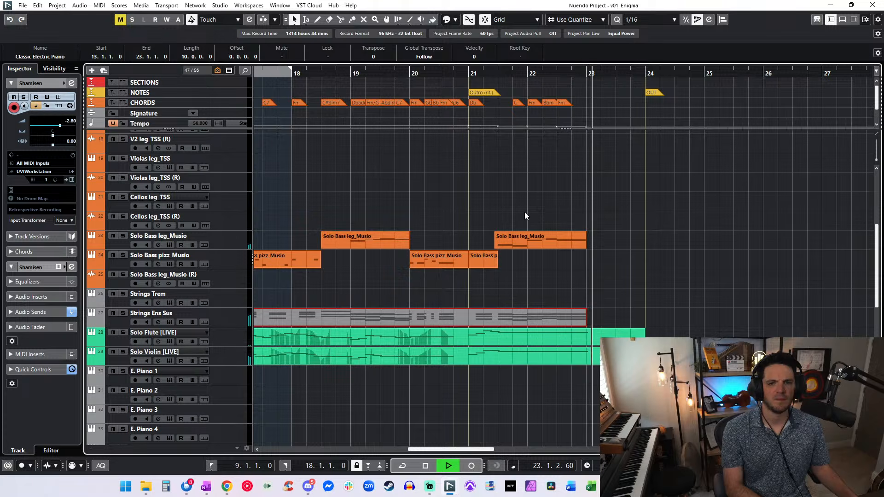
scroll(524, 212, up, 3)
key(space)
- Play the transition into bar 13 and look over the legato string, Shamisen and Glock parts
scroll(527, 197, left, 5)
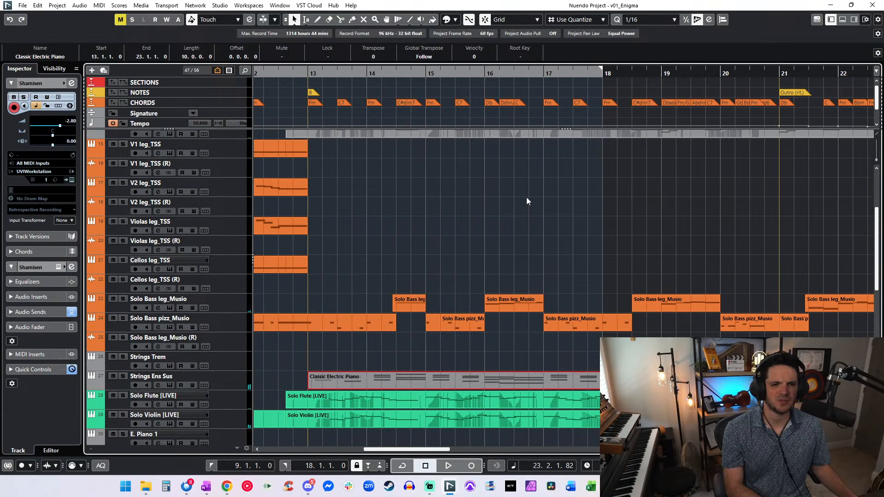
scroll(526, 197, left, 2)
key(space)
scroll(527, 181, right, 6)
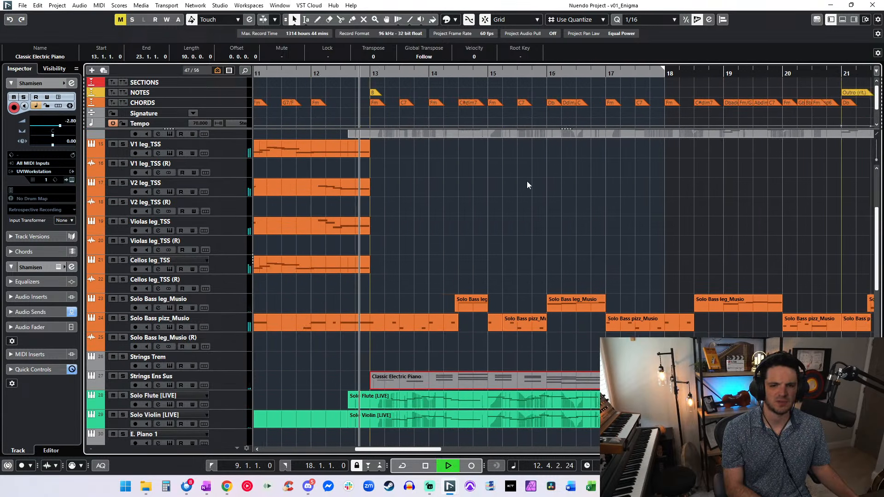
scroll(593, 118, left, 8)
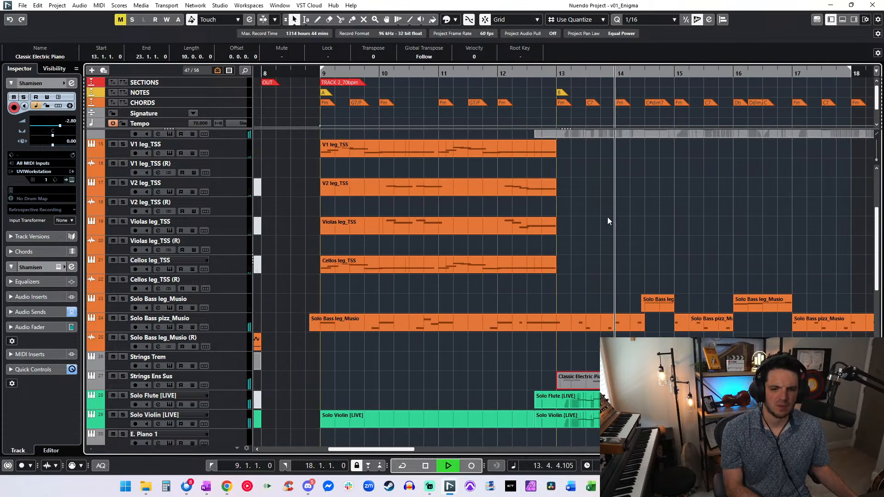
scroll(607, 219, up, 5)
scroll(567, 241, left, 1)
scroll(567, 241, right, 2)
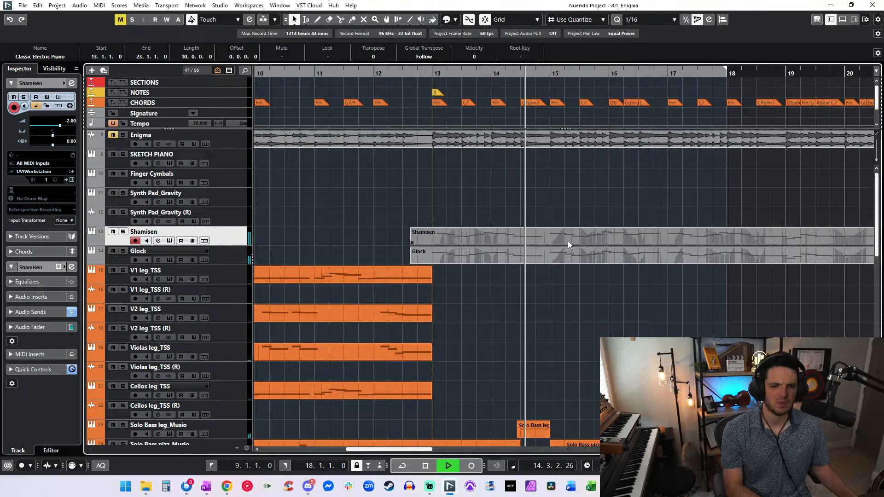
- Delete the sketch tracks from E. Piano 1 through Cymbal Swell
scroll(568, 242, down, 8)
click(265, 318)
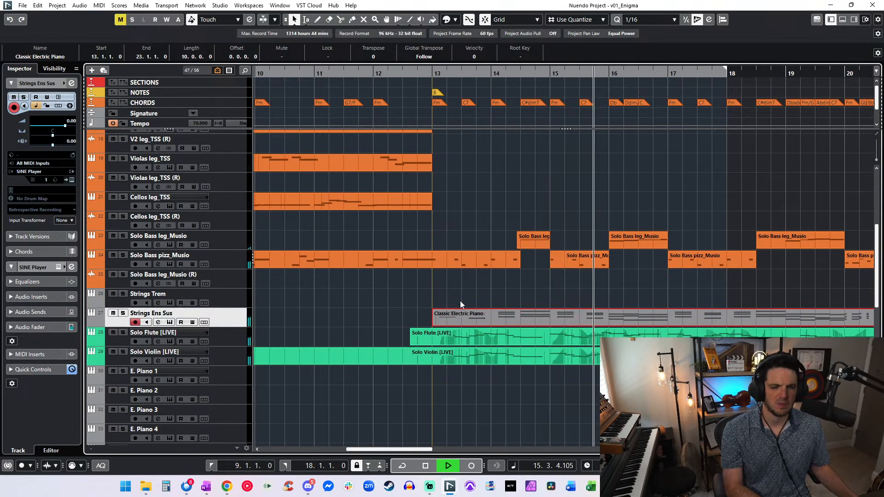
scroll(460, 300, down, 11)
scroll(460, 300, up, 3)
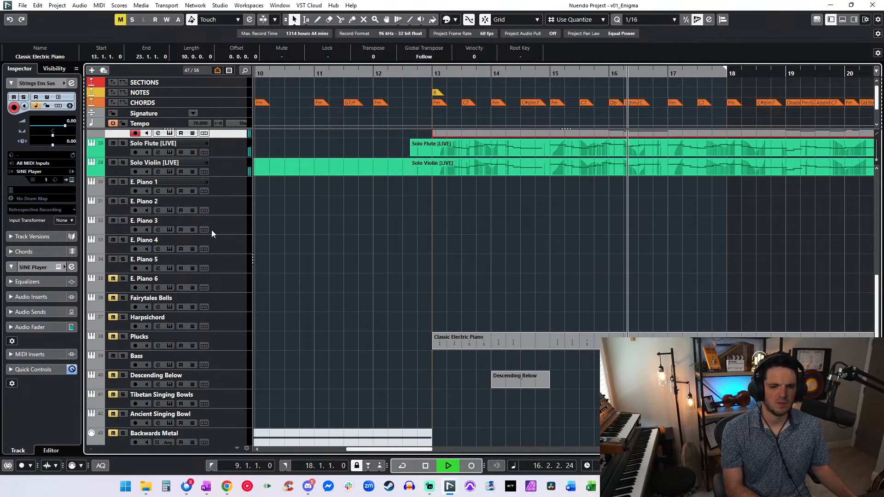
click(229, 179)
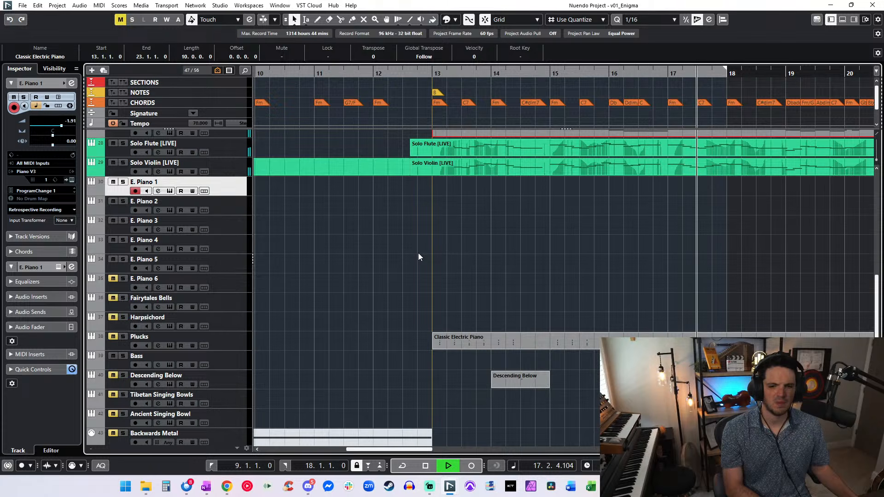
scroll(418, 257, down, 6)
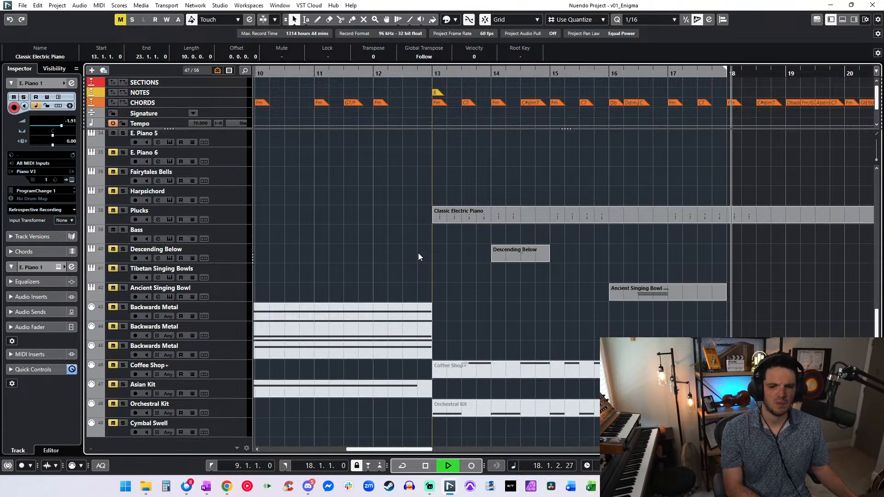
scroll(419, 256, down, 1)
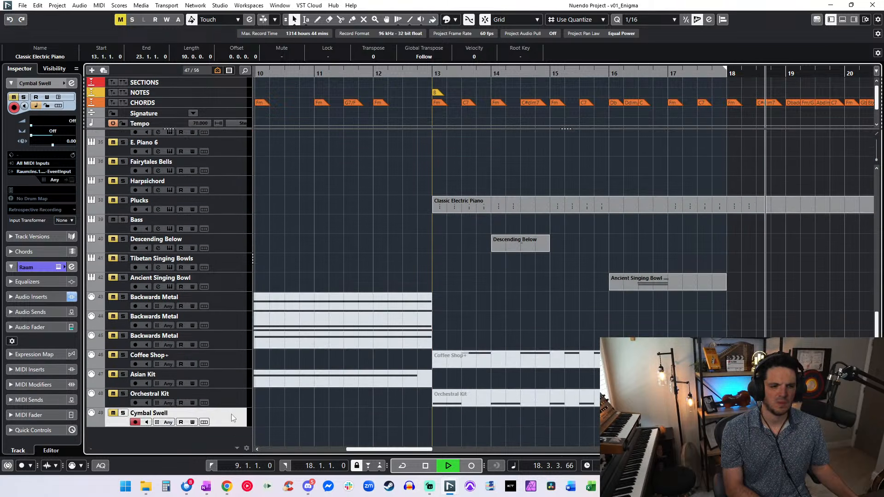
scroll(261, 274, up, 10)
shift+click(222, 239)
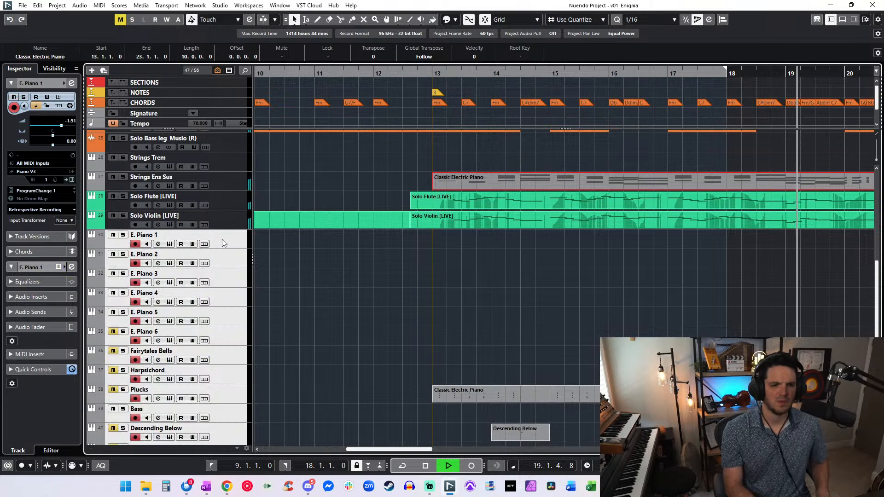
key(shift+Delete)
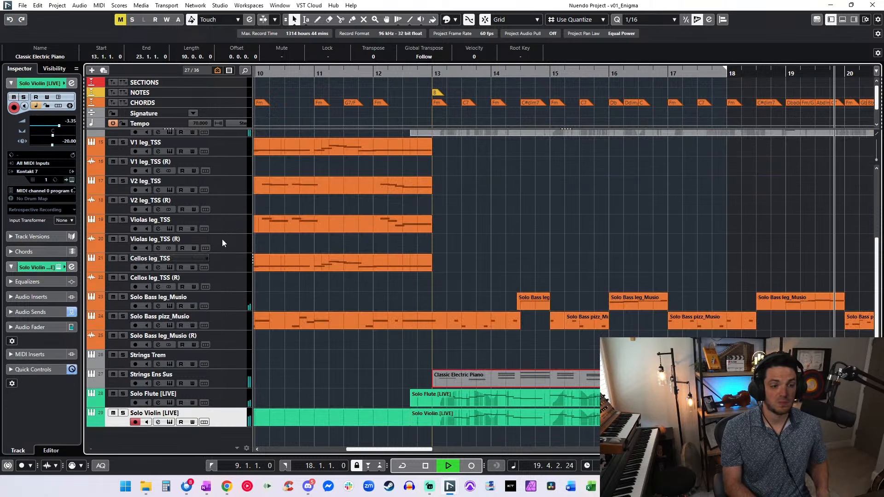
- Play through the outro while looking over the remaining tracks, including the earlier section, and return playback to bar 9
key(g)
key(g)
key(g)
key(g)
key(g)
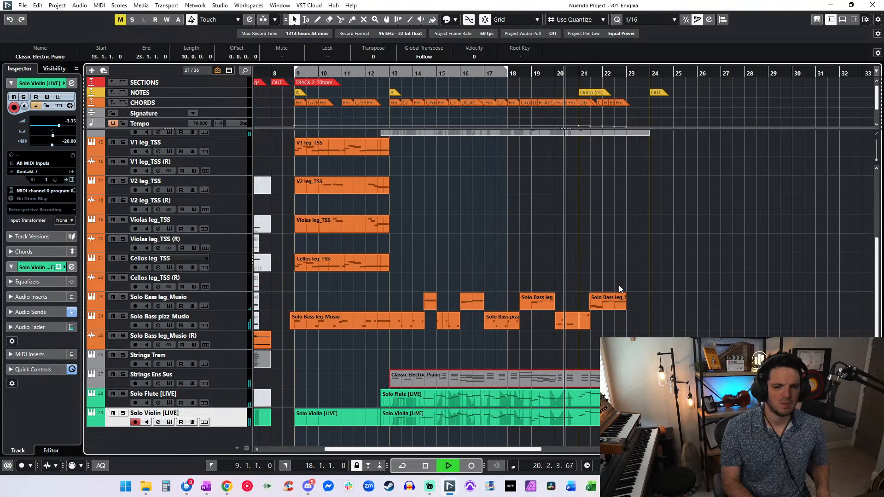
key(h)
key(h)
scroll(619, 285, left, 3)
scroll(619, 285, up, 3)
scroll(619, 289, up, 3)
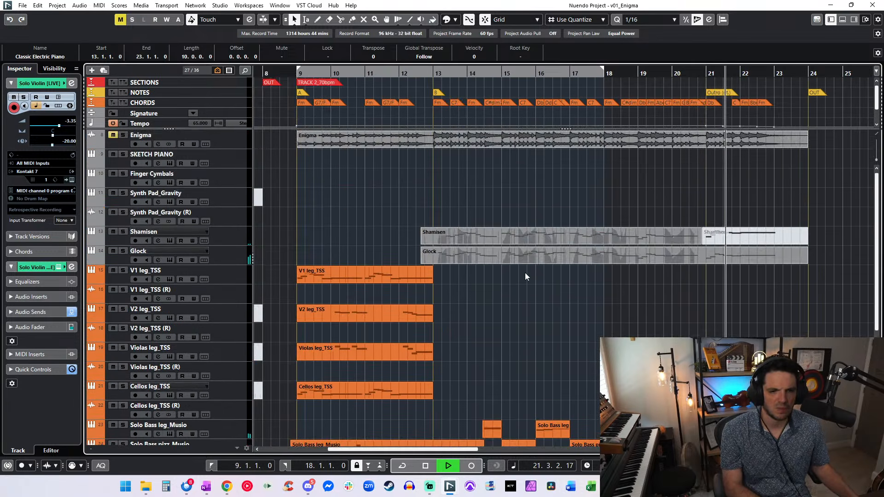
scroll(525, 273, down, 6)
scroll(526, 273, left, 2)
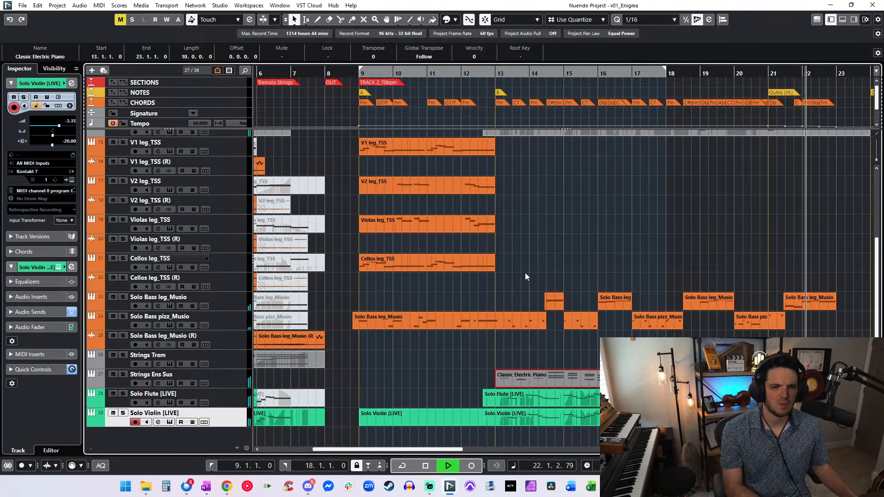
scroll(525, 273, left, 2)
scroll(525, 273, up, 6)
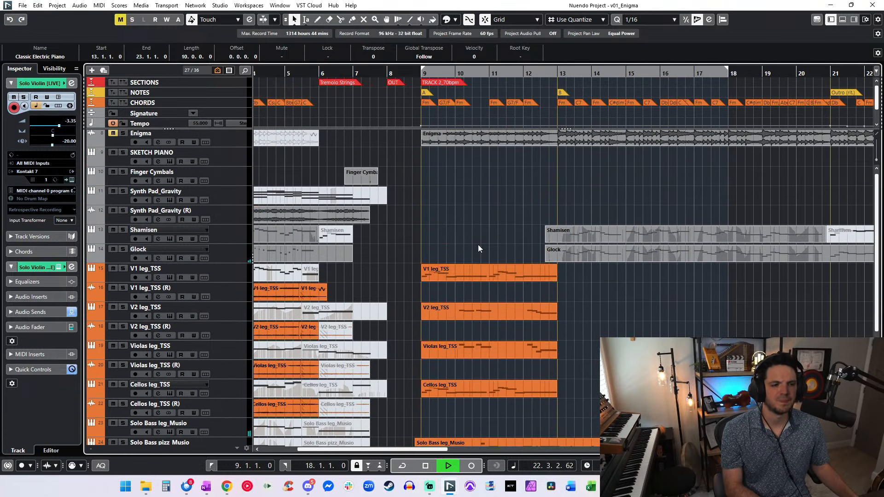
scroll(478, 244, right, 2)
key(space)
key(KP_1)
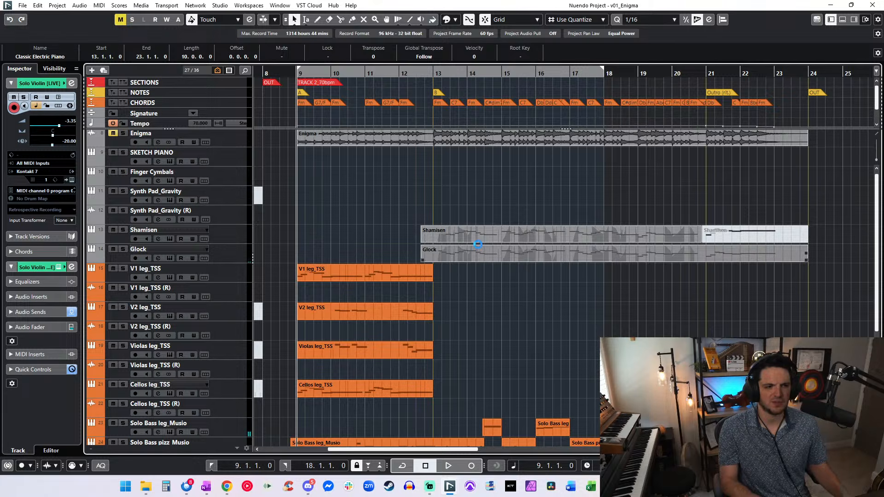
- Rehearse the Finger Cymbals against playback from bar 9 and record a part for them up to bar 13
click(217, 173)
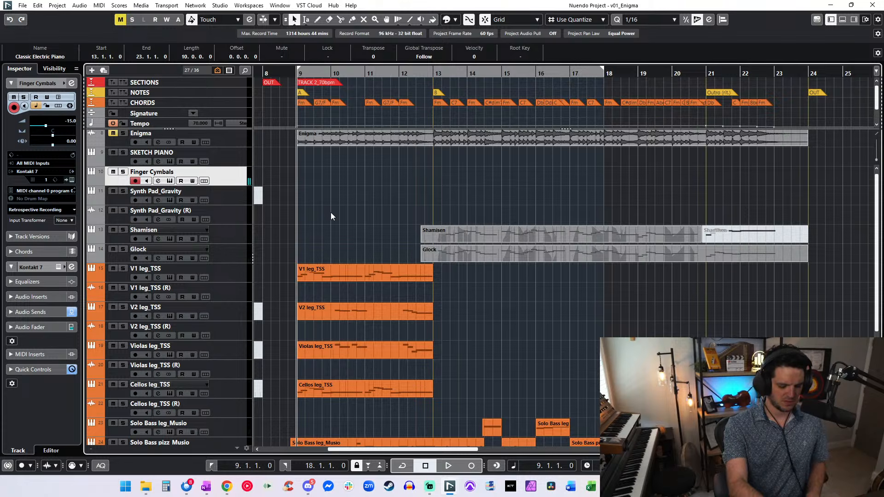
key(space)
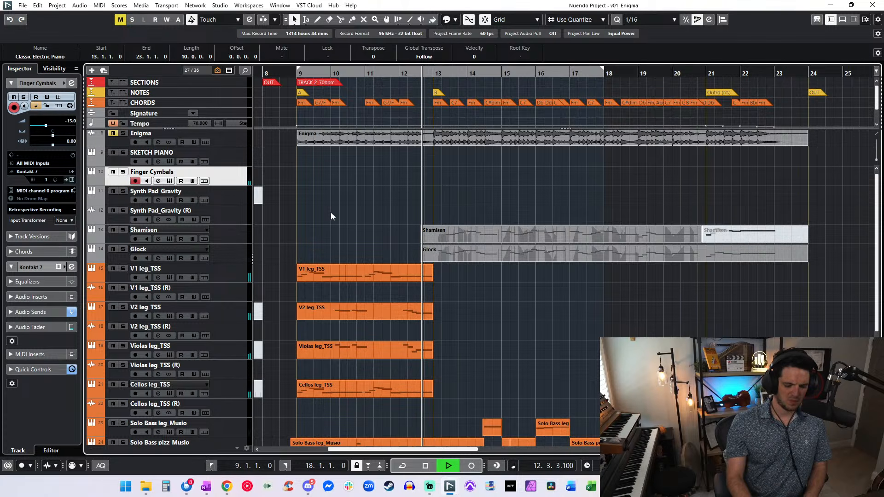
key(space)
key(KP_Multiply)
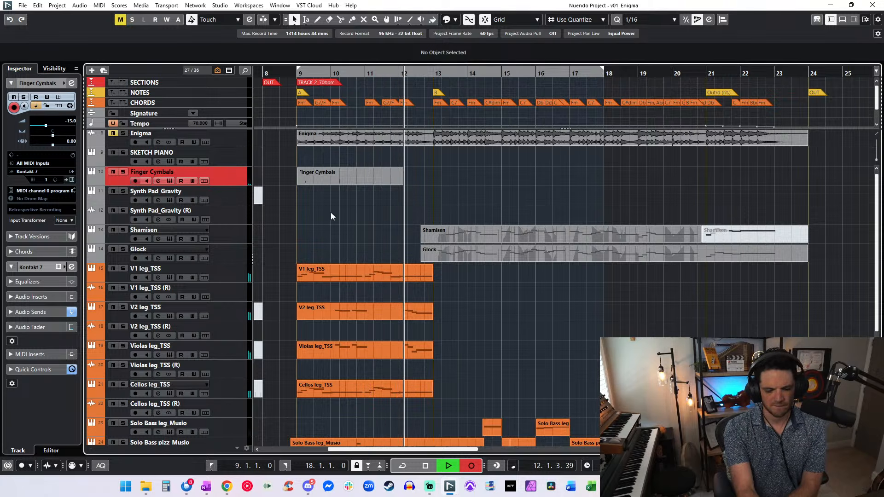
key(KP_Multiply)
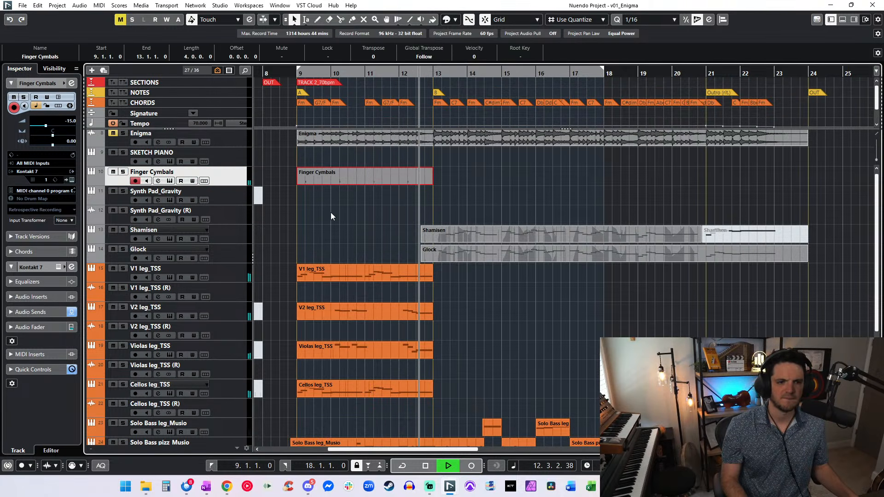
- Remove the stray notes from the recorded Finger Cymbals part, lengthen its C4 notes and replay from bar 9
double_click(334, 181)
scroll(290, 269, left, 2)
drag(323, 241, 399, 259)
key(Delete)
key(ctrl+a)
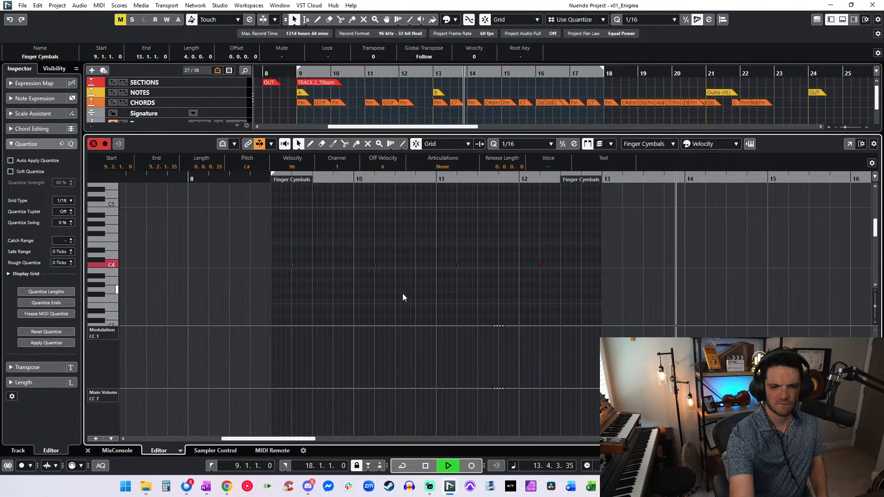
key(alt+shift+Right)
key(Return)
key(KP_Subtract)
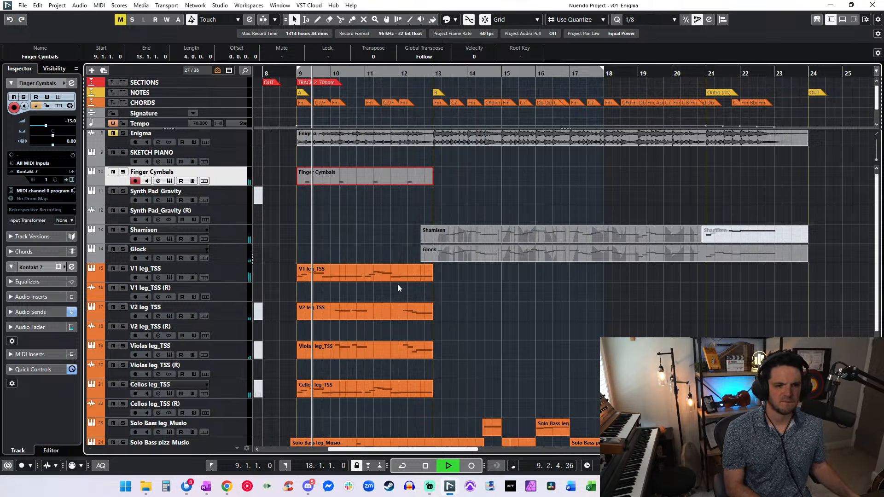
- Move the Solo Flute [LIVE] and Solo Violin [LIVE] tracks directly above the Shamisen track
scroll(312, 229, left, 3)
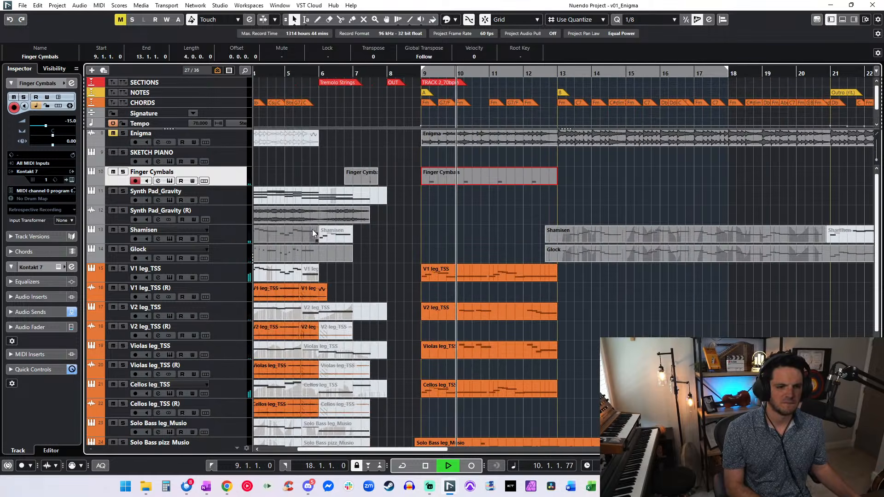
scroll(392, 274, down, 3)
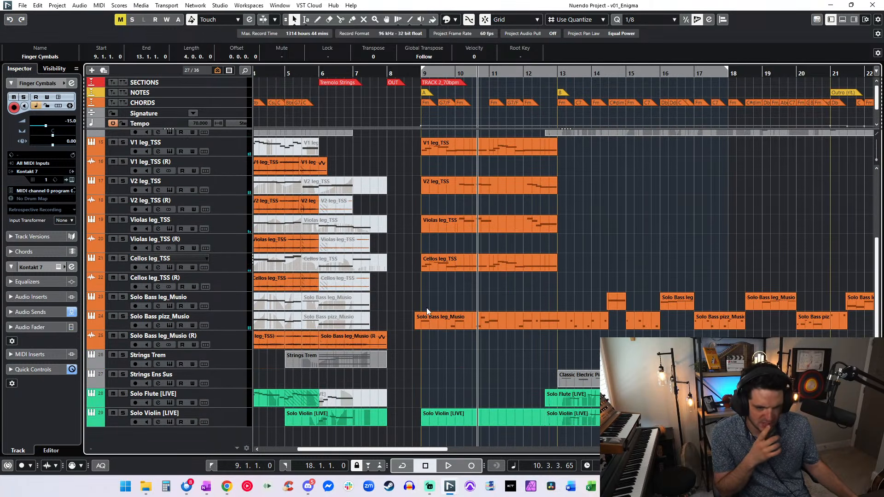
click(186, 317)
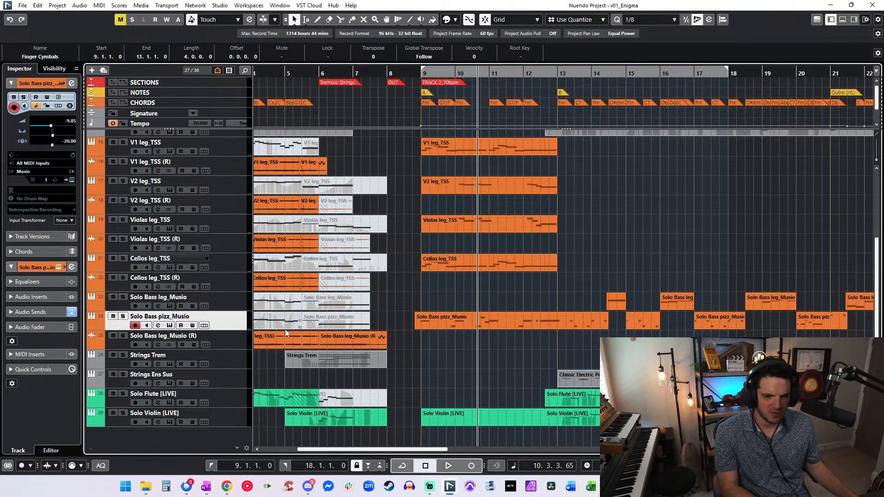
scroll(285, 333, up, 2)
scroll(285, 333, down, 2)
shift+click(173, 414)
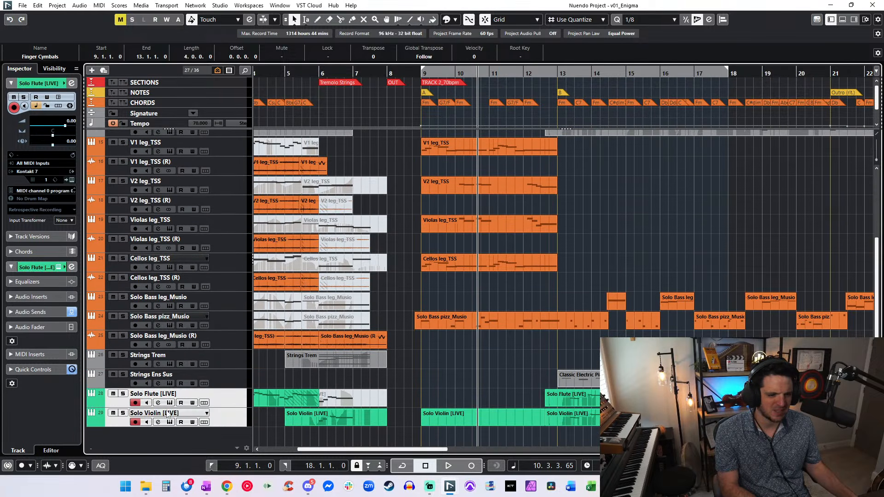
drag(173, 396, 177, 231)
- Rename the Shamisen track as Shamisen [LIVE]
click(153, 271)
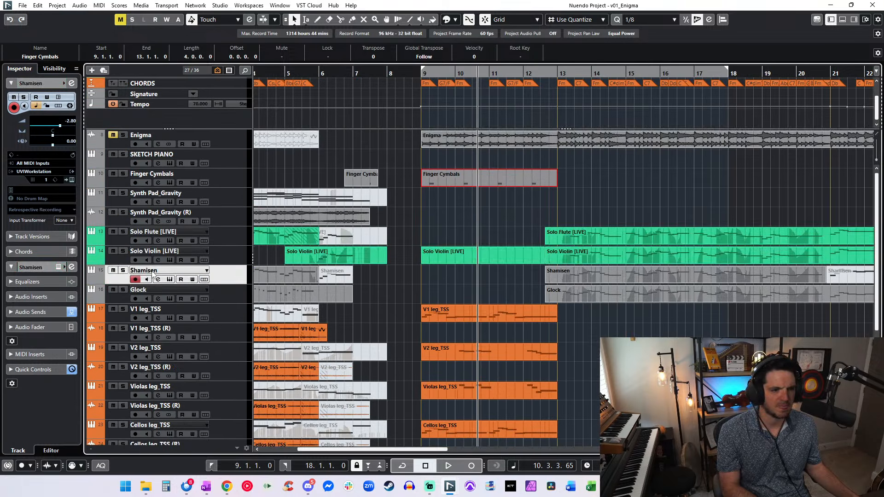
double_click(152, 272)
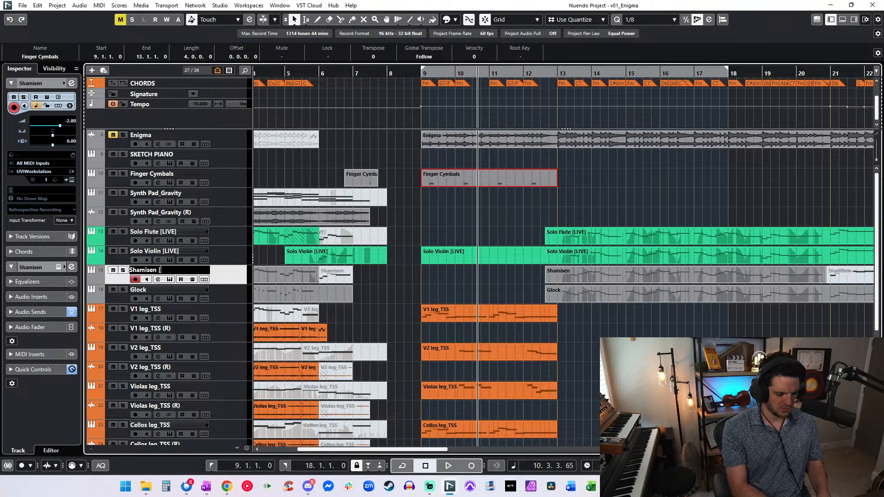
text([LIVE[)
key(Return)
double_click(161, 271)
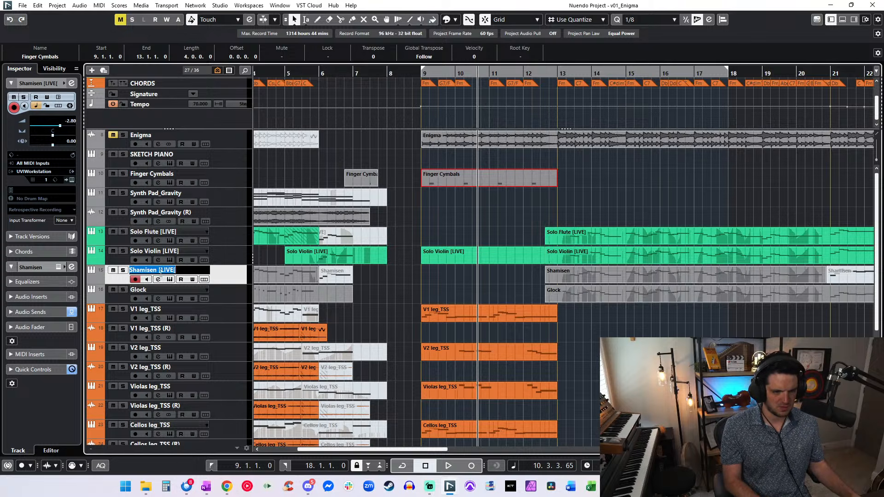
key(BackSpace)
text(])
key(Return)
- Rename the Glock track as Glock [LIVE]
double_click(158, 287)
key(Right)
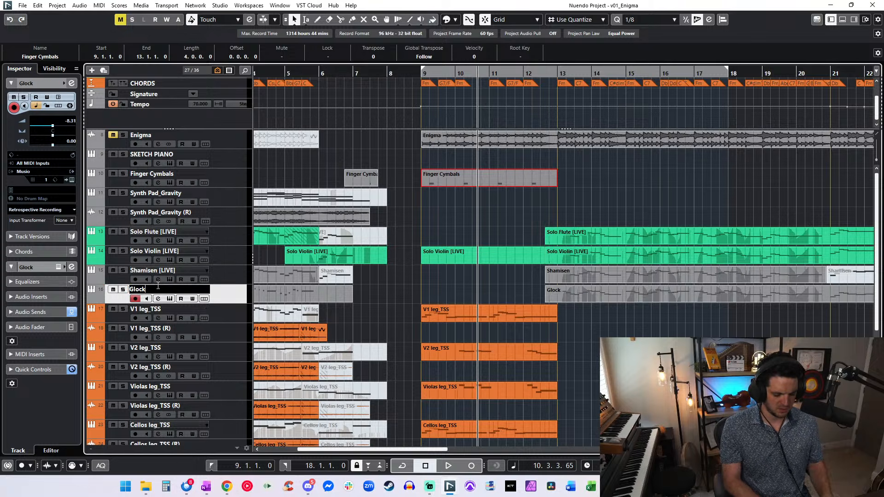
key(Return)
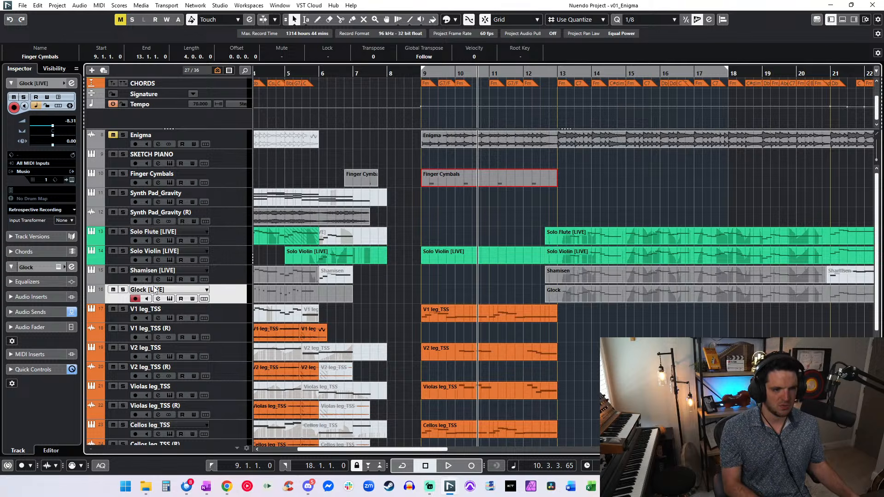
- Color the Shamisen [LIVE] and Glock [LIVE] tracks the same green as the solo flute and violin
shift+click(150, 269)
click(451, 204)
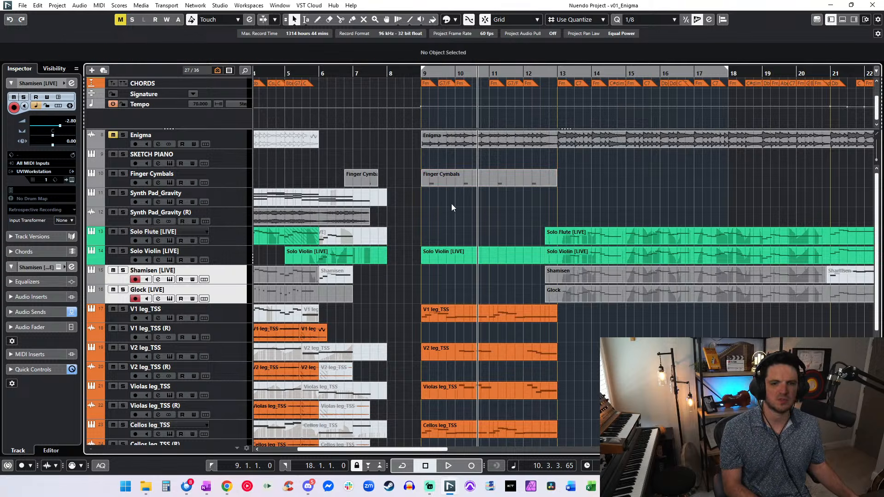
click(447, 20)
click(553, 48)
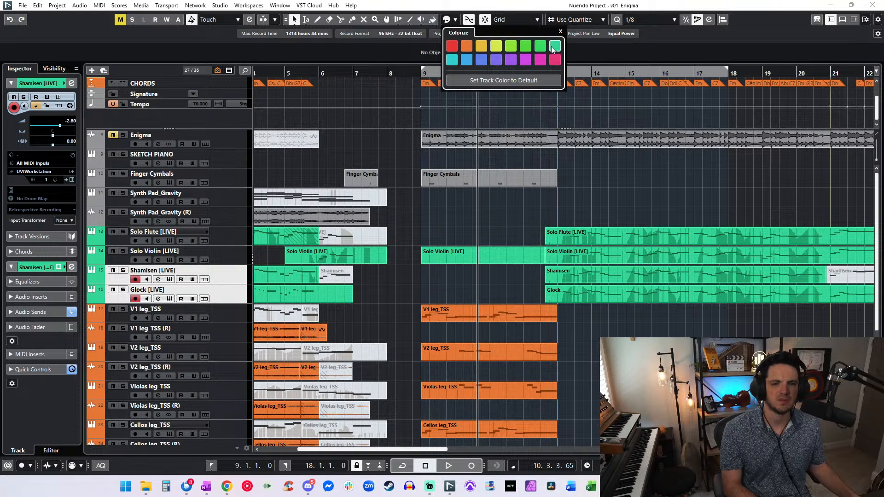
click(520, 177)
key(KP_Add)
key(KP_Subtract)
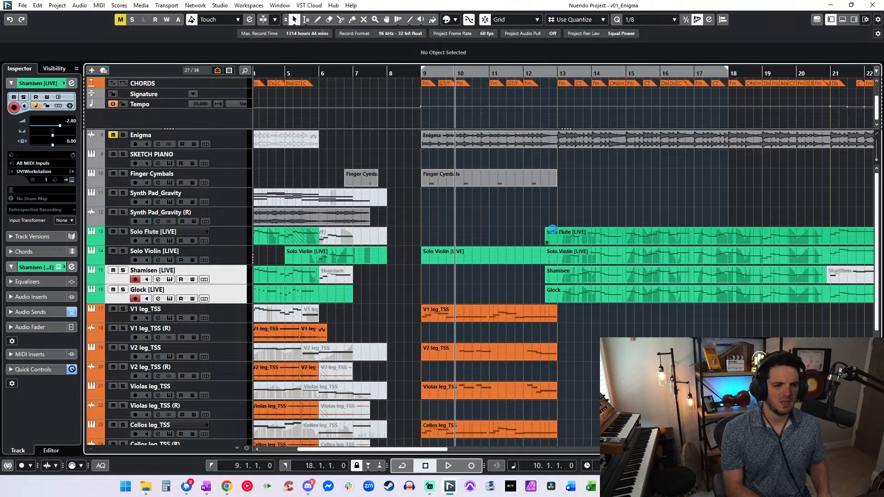
- Apply the track names Glock [LIVE] and Shamisen [LIVE] to all parts on those tracks
double_click(161, 291)
key(shift+Return)
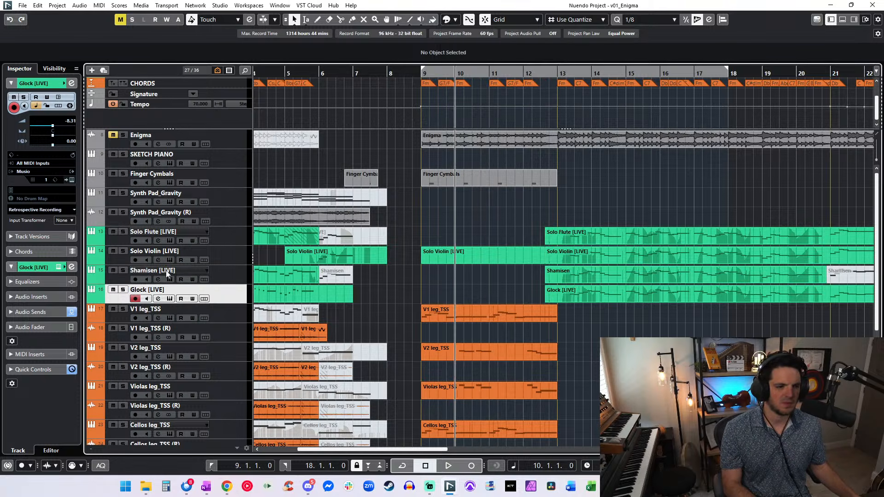
double_click(167, 271)
key(shift+Return)
click(170, 253)
click(171, 235)
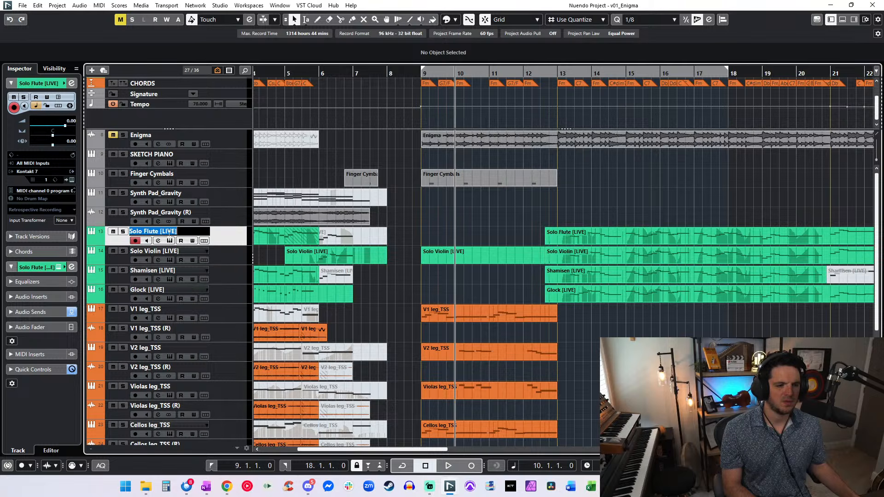
- Add a ZebraHZ instrument track named Synth Bass directly below the Synth Pad_Gravity track
click(198, 181)
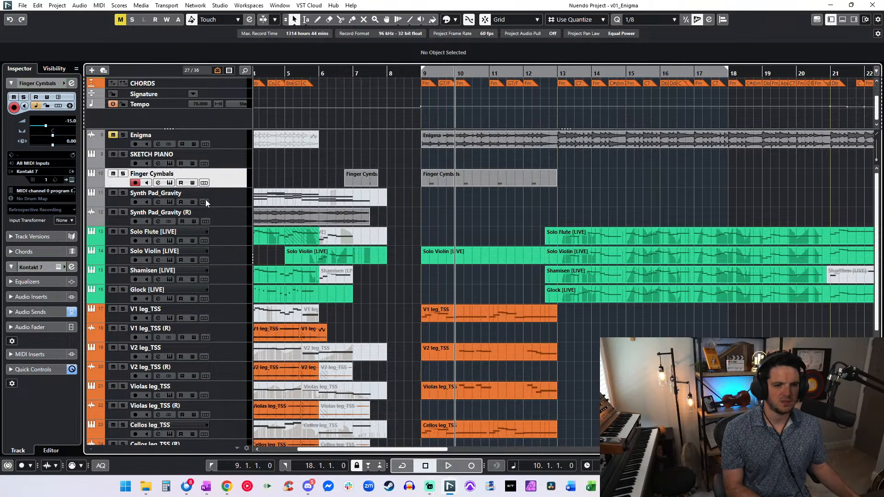
click(193, 197)
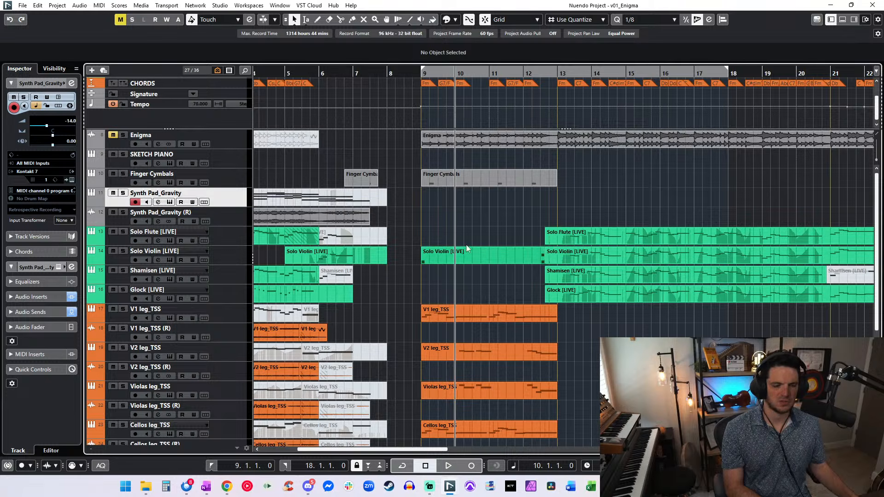
key(t)
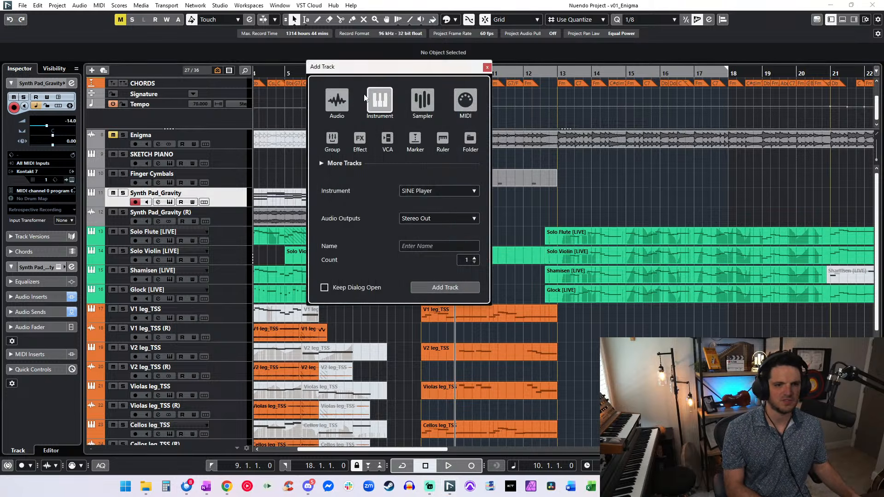
click(405, 192)
click(405, 192)
click(412, 191)
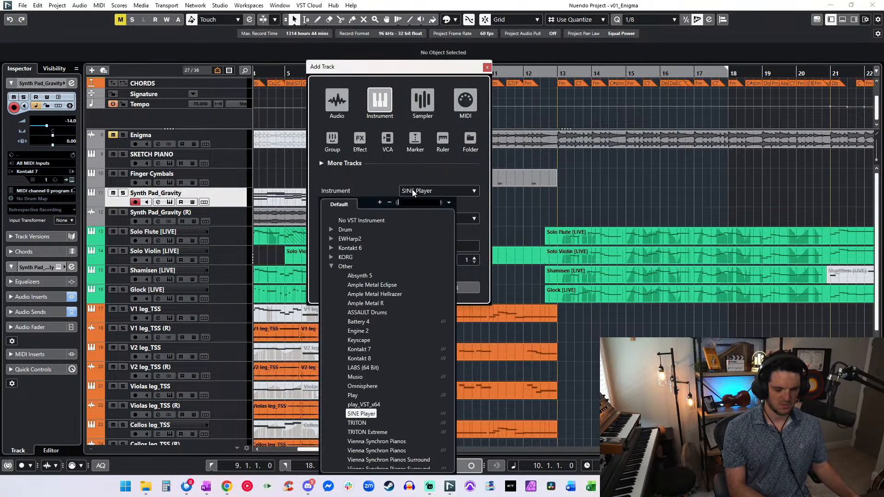
text(zebra)
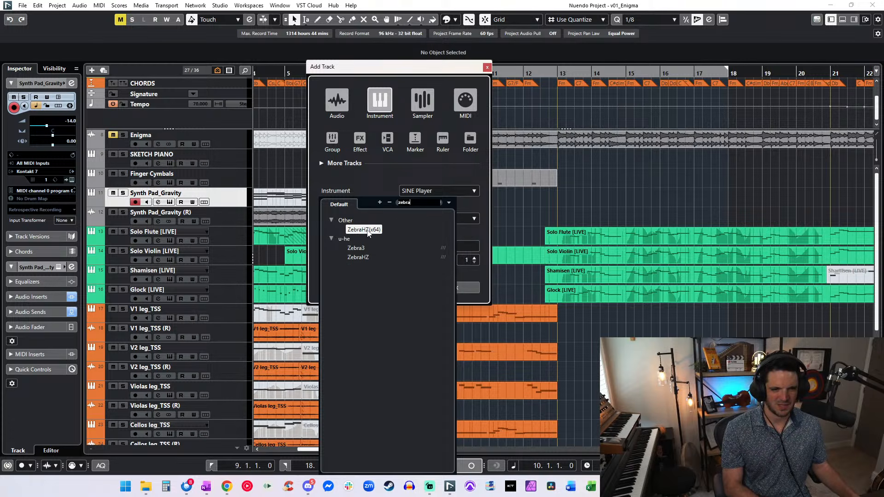
click(360, 257)
click(419, 248)
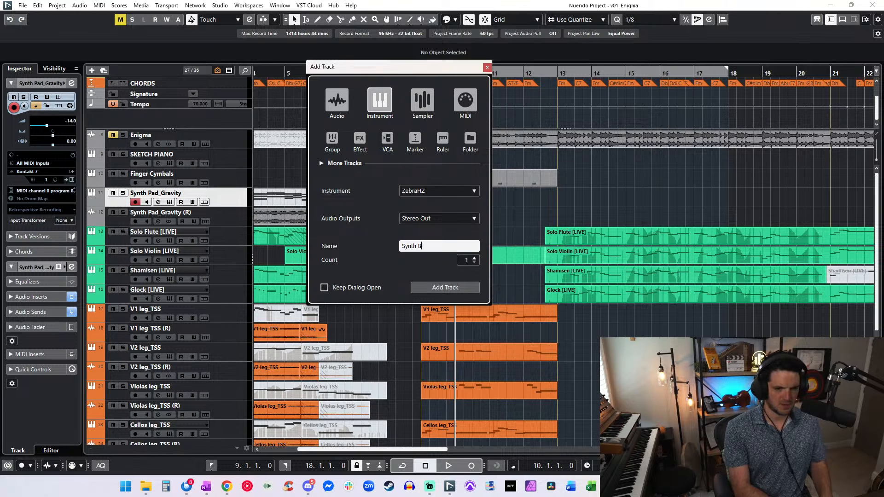
text(Synth Bass)
click(430, 288)
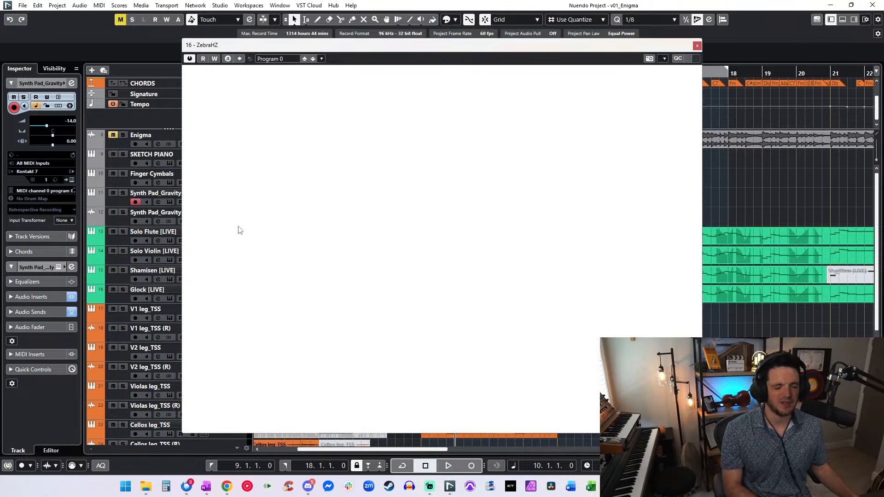
- Audition presets from ZebraHZ's Basses + Drones folder and load Base Metal for the Synth Bass
drag(305, 44, 382, 42)
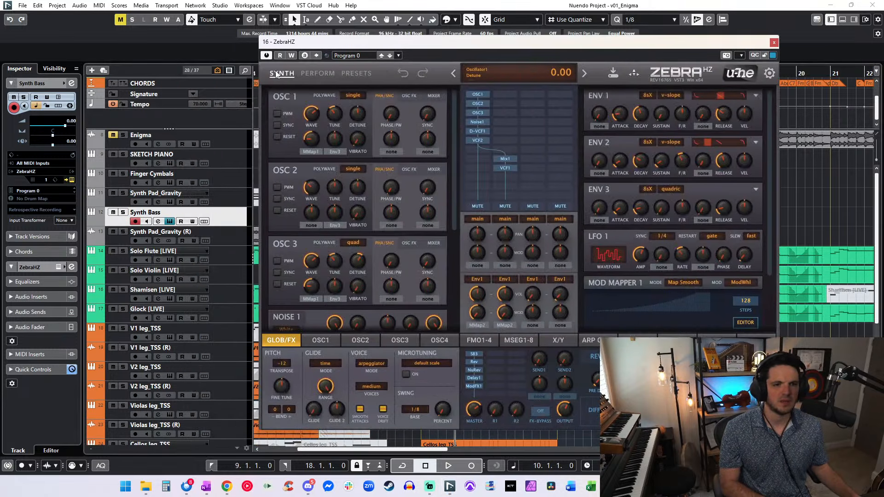
click(317, 74)
click(354, 73)
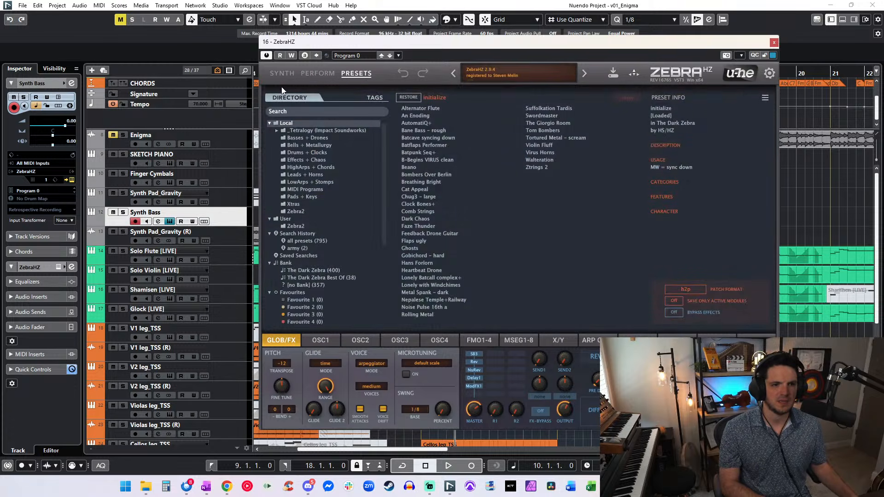
click(299, 139)
click(420, 163)
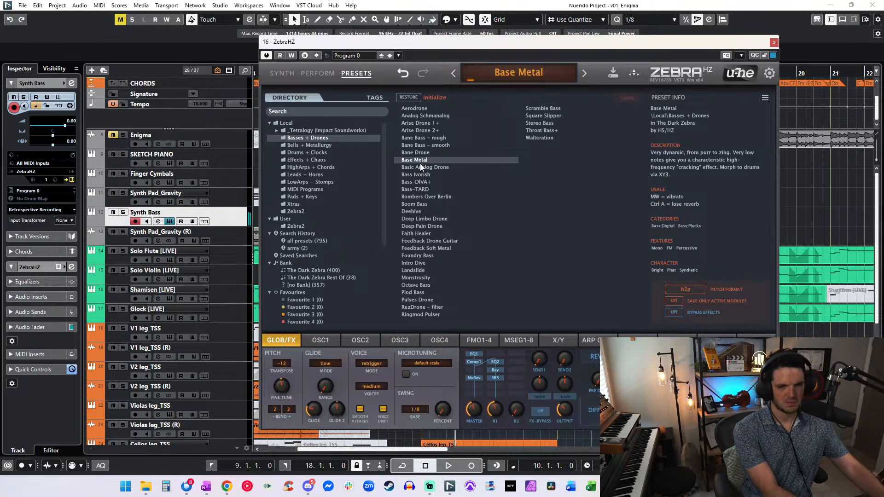
click(420, 167)
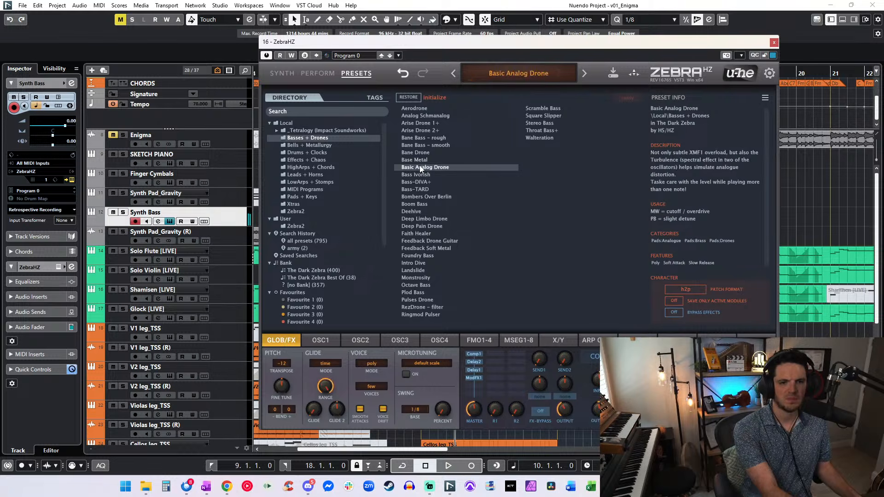
click(422, 160)
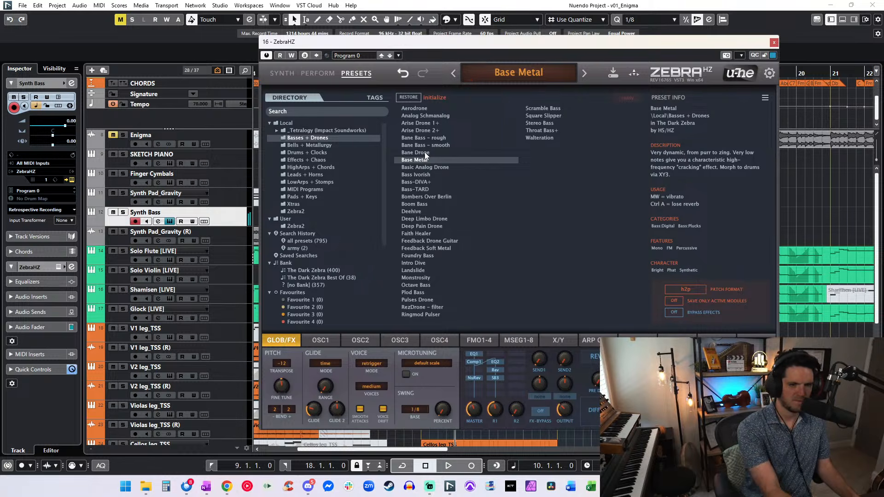
click(535, 108)
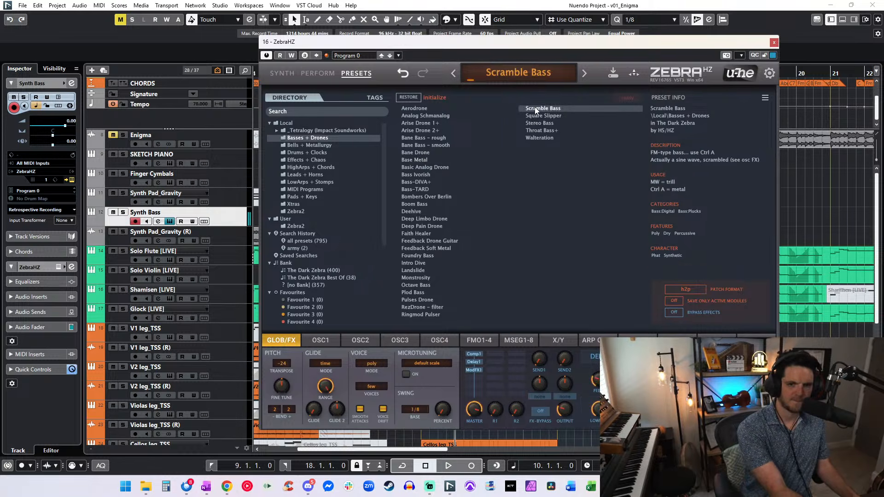
click(540, 116)
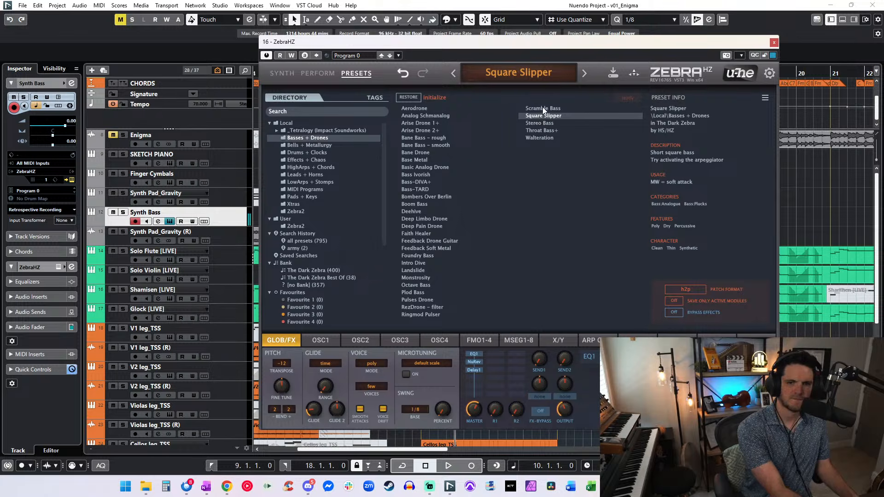
click(543, 109)
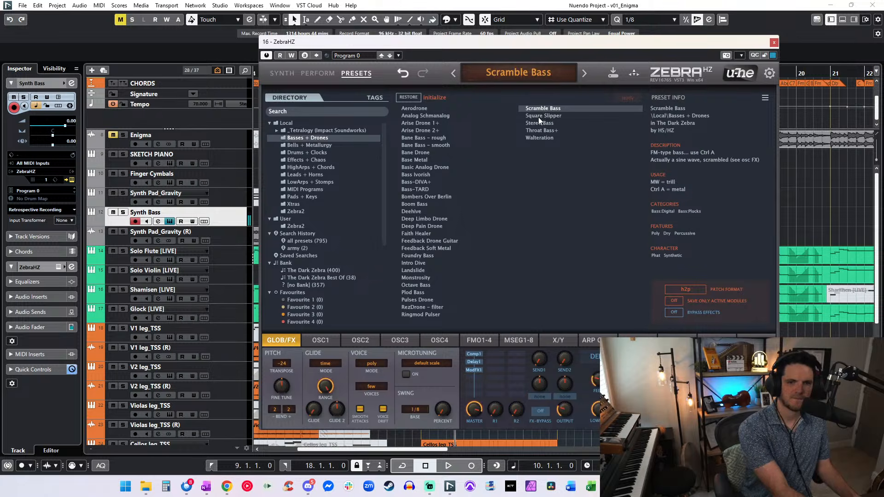
click(421, 152)
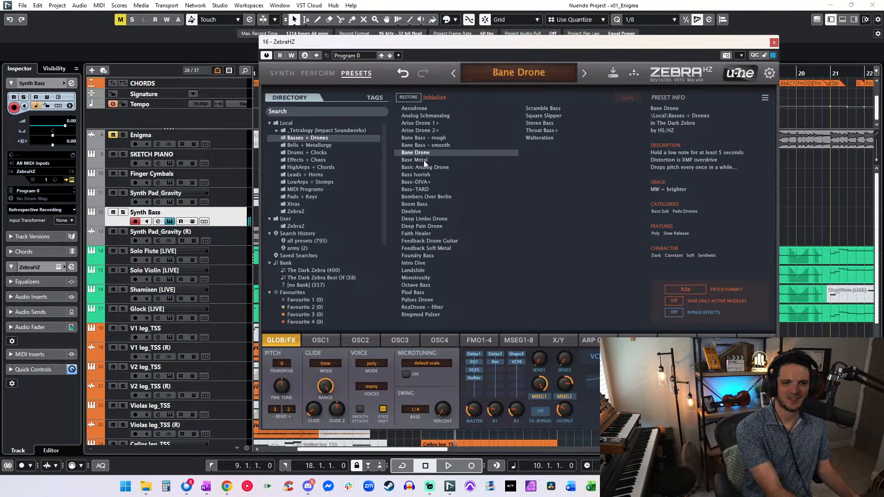
click(421, 161)
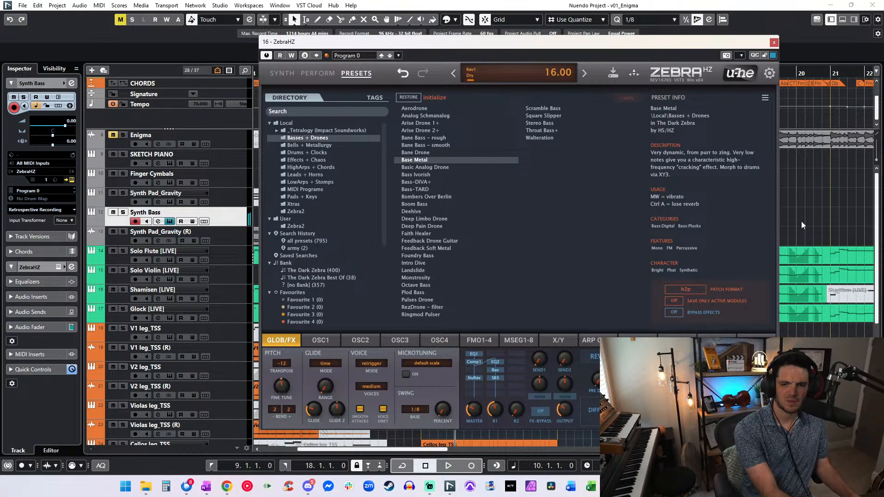
click(774, 42)
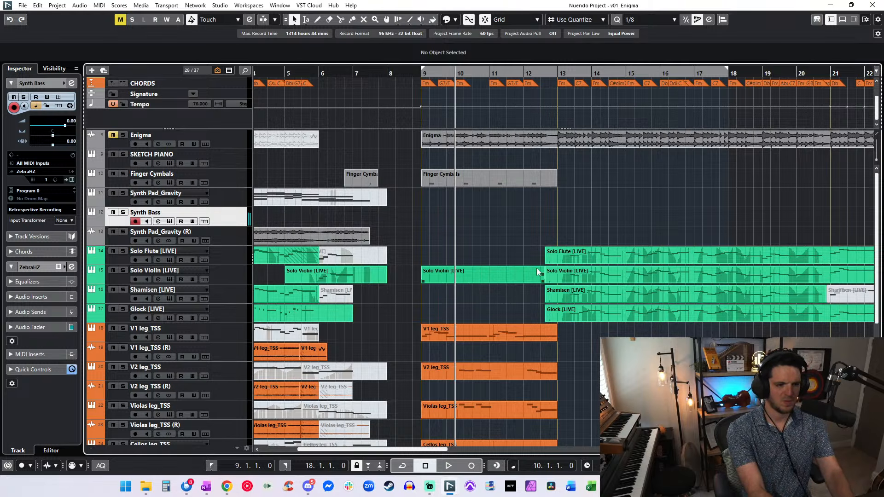
- Play the arrangement from bar 8 to listen through the passage from bar 9 to the outro
key(KP_Subtract)
key(KP_Subtract)
key(KP_Subtract)
key(KP_Add)
key(KP_Add)
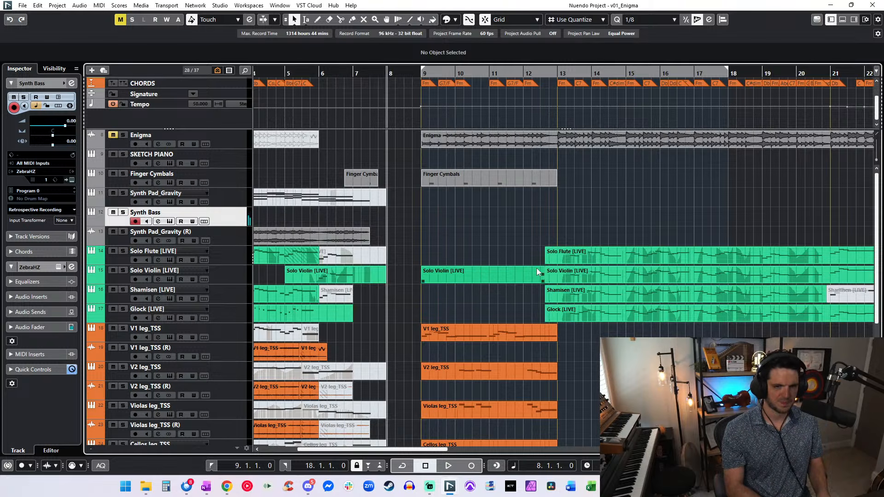
key(space)
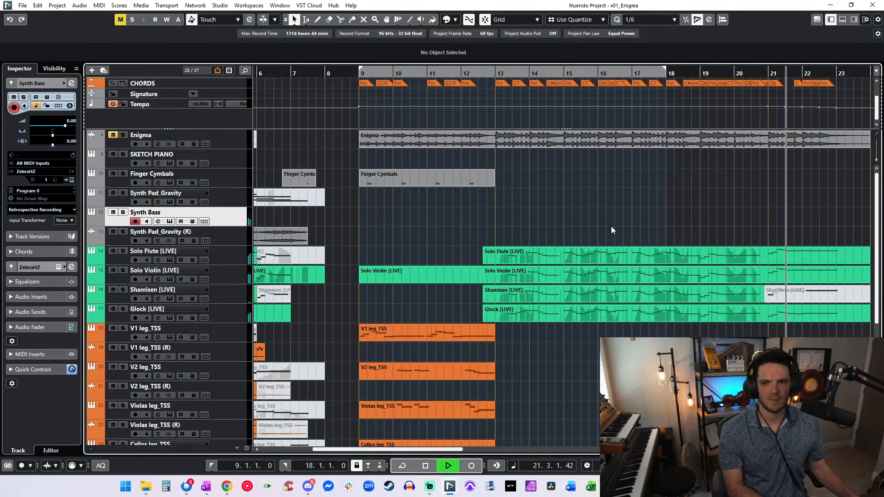
- Copy all the Solo Bass pizz_Musio parts from bar 9 onward onto the Synth Bass track at the same positions
scroll(611, 226, right, 3)
scroll(611, 230, down, 4)
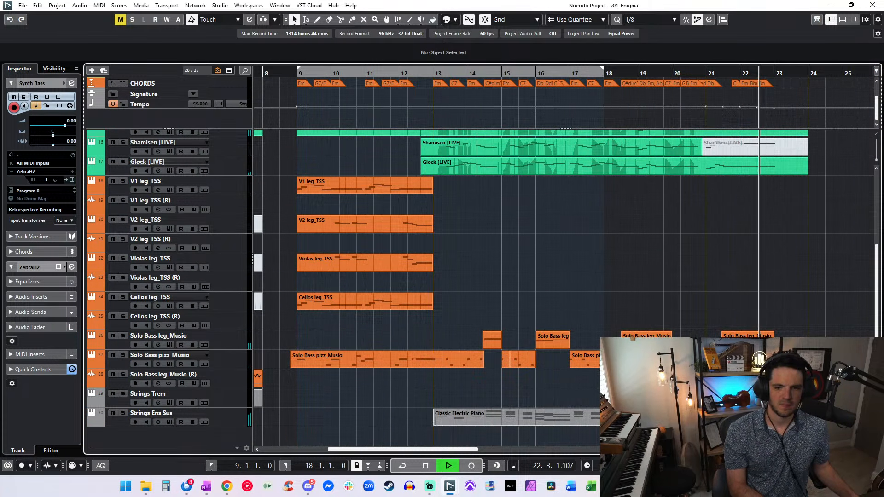
click(315, 361)
key(space)
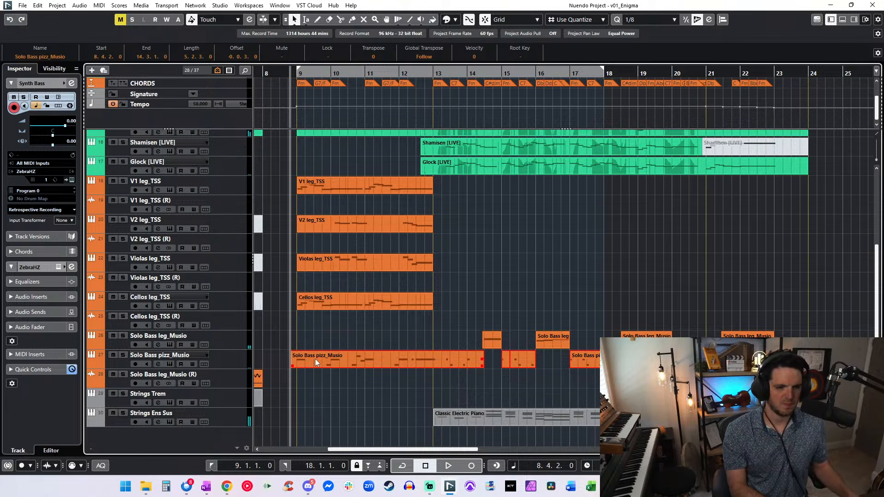
scroll(250, 307, up, 4)
key(ctrl+v)
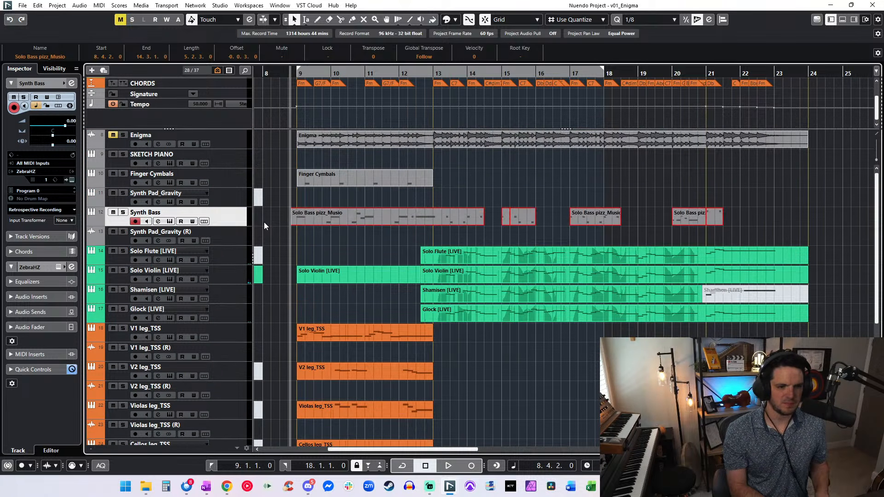
- Glue the copied parts on the Synth Bass track into one continuous part while the passage plays
key(space)
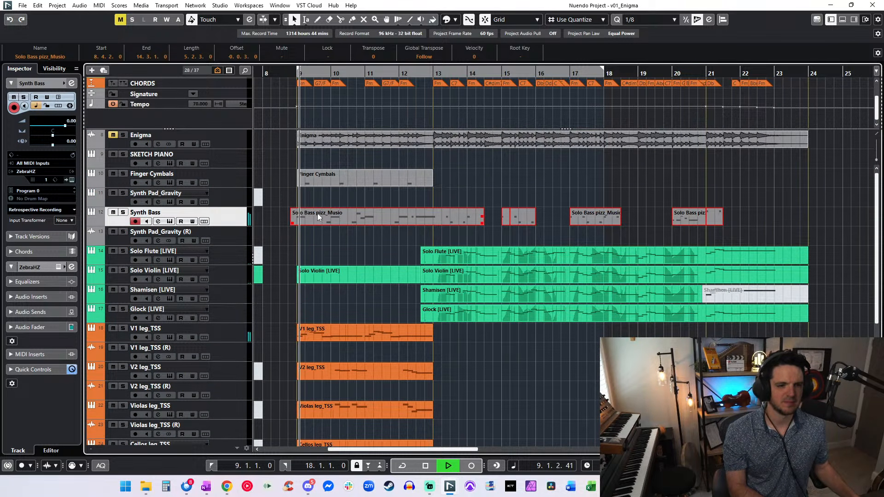
click(324, 235)
right_click(430, 212)
click(491, 218)
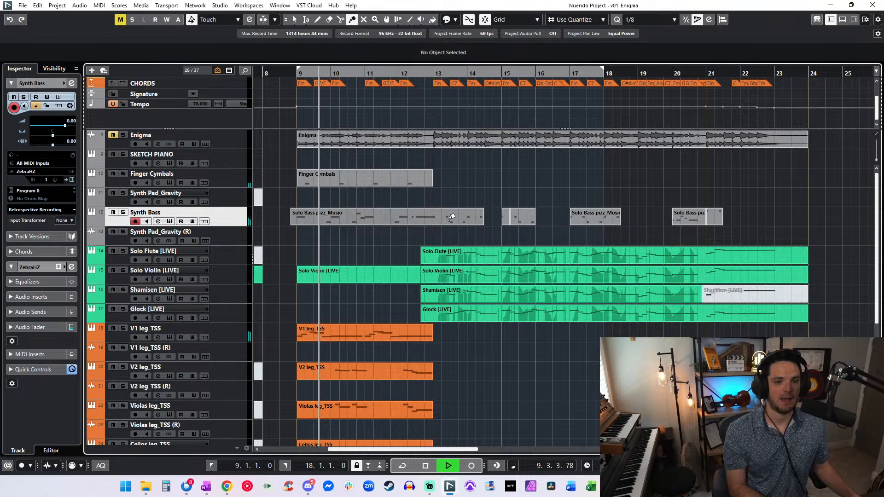
double_click(384, 213)
click(384, 214)
click(384, 214)
click(384, 214)
right_click(383, 214)
click(383, 214)
- Transpose all notes in the Synth Bass part up one octave
double_click(383, 215)
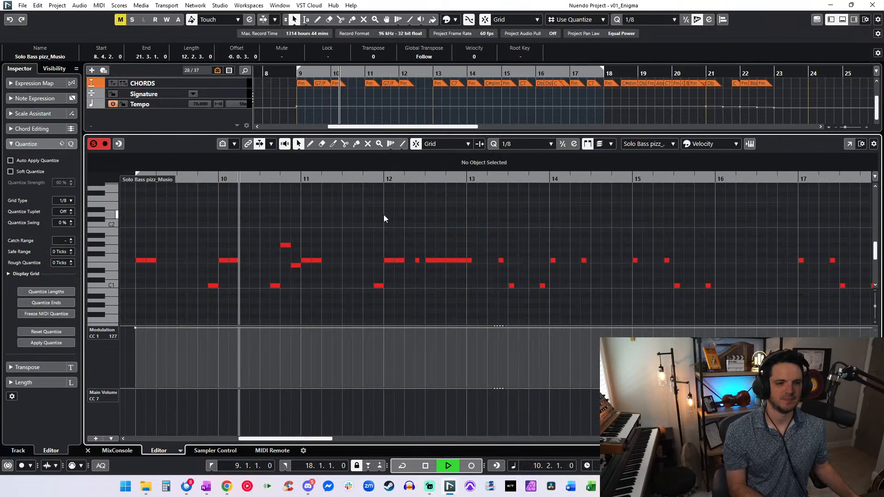
key(ctrl+a)
key(shift+Down)
key(Return)
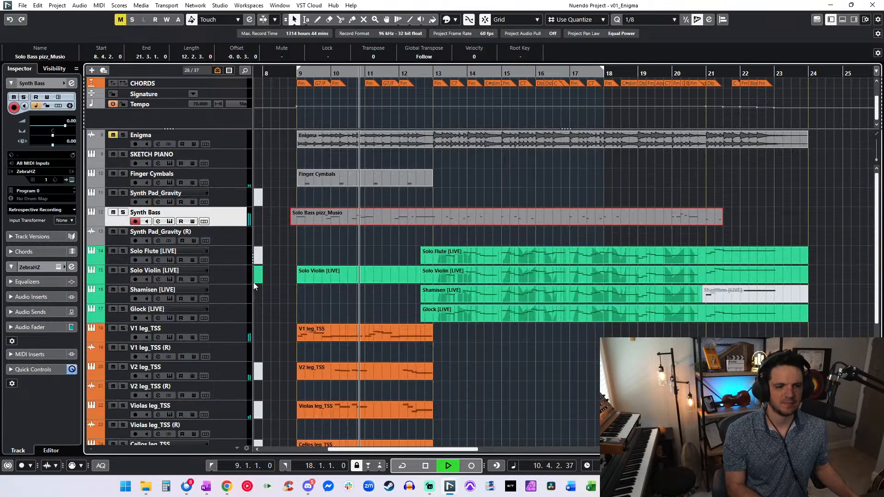
double_click(301, 219)
key(ctrl+a)
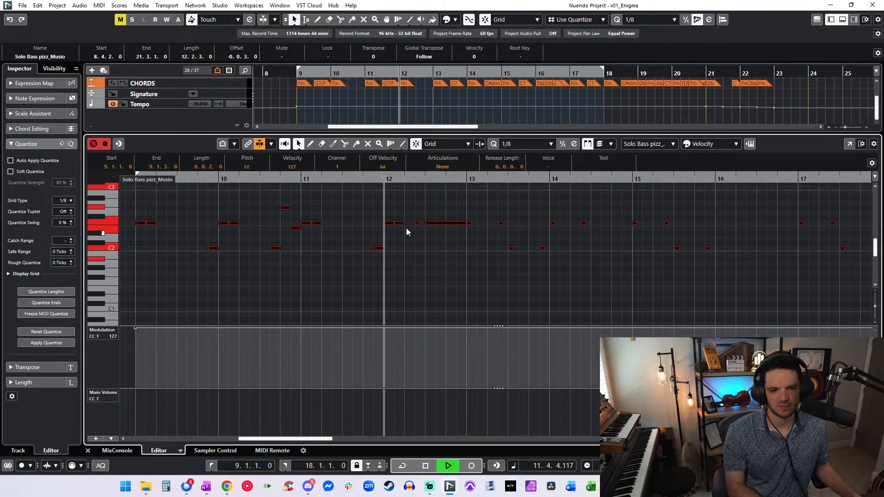
key(Return)
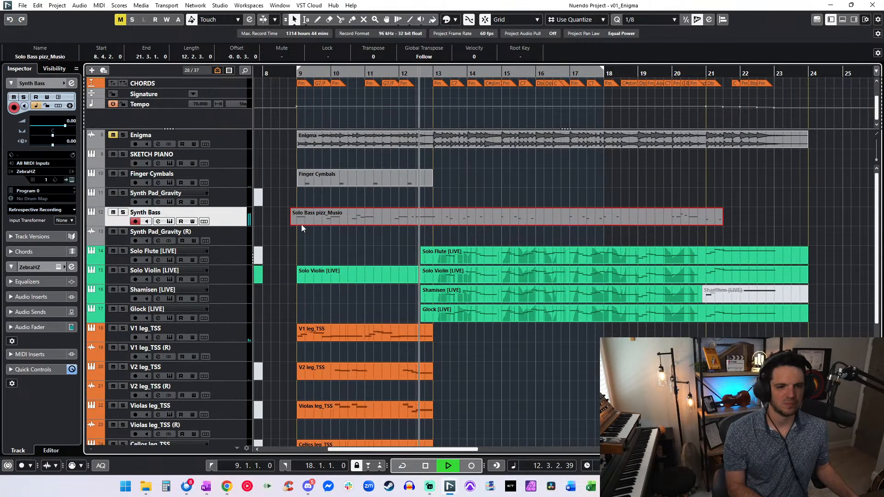
- Lower the modulation (CC 1) value at the start of the Synth Bass part to the bottom of its range
double_click(295, 217)
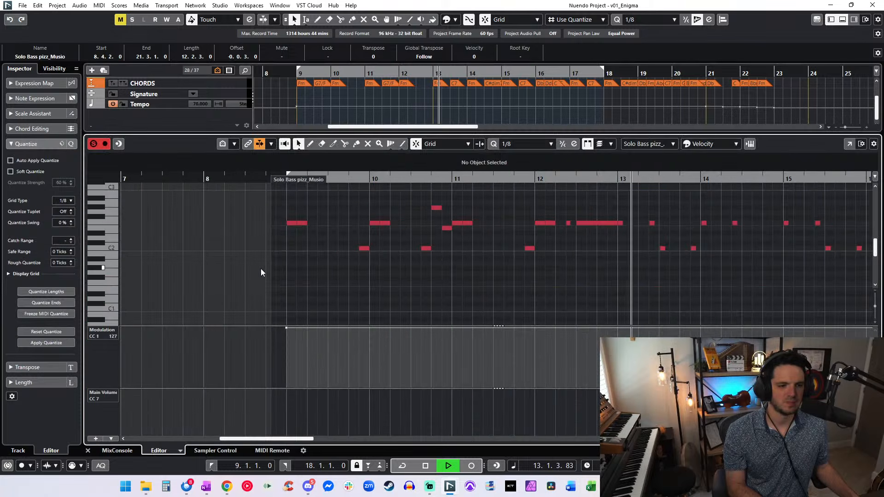
drag(286, 328, 286, 388)
key(Return)
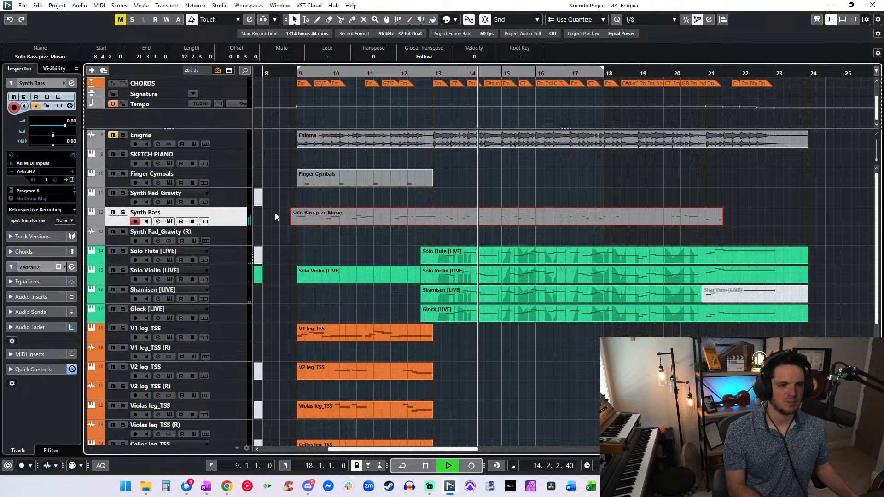
- Set the ZebraHZ master level of the Synth Bass to 35.50
click(170, 221)
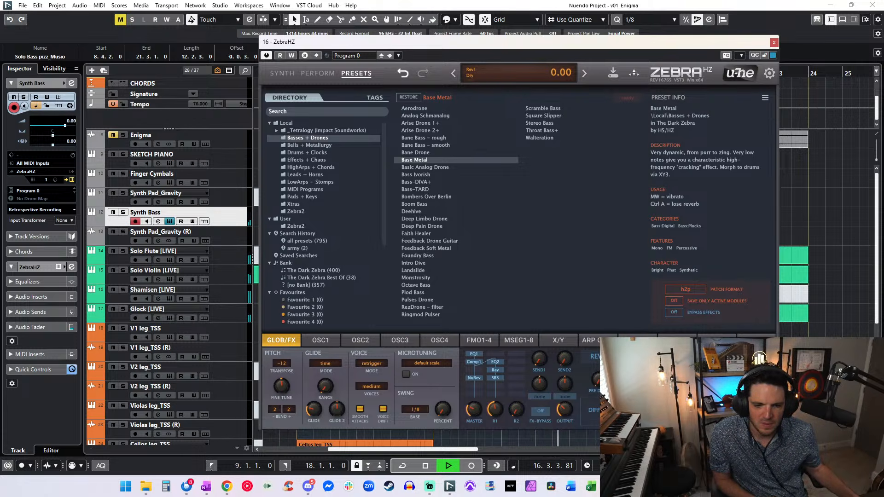
drag(475, 399, 473, 406)
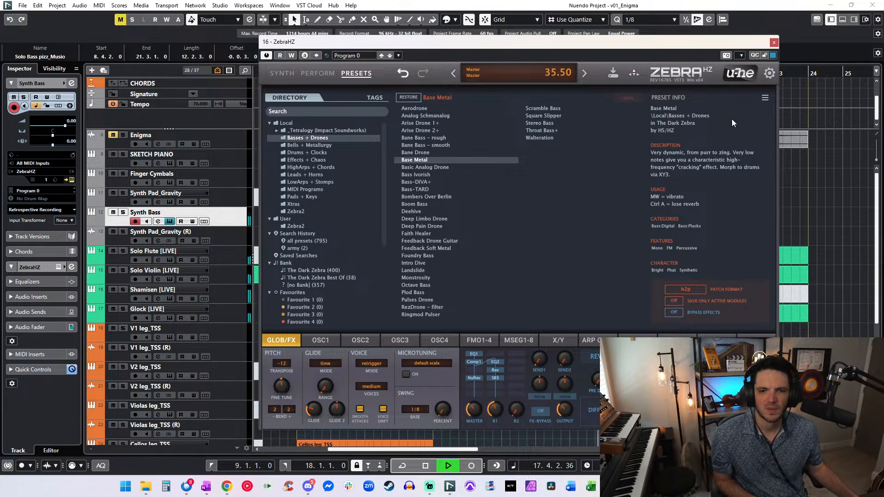
click(774, 42)
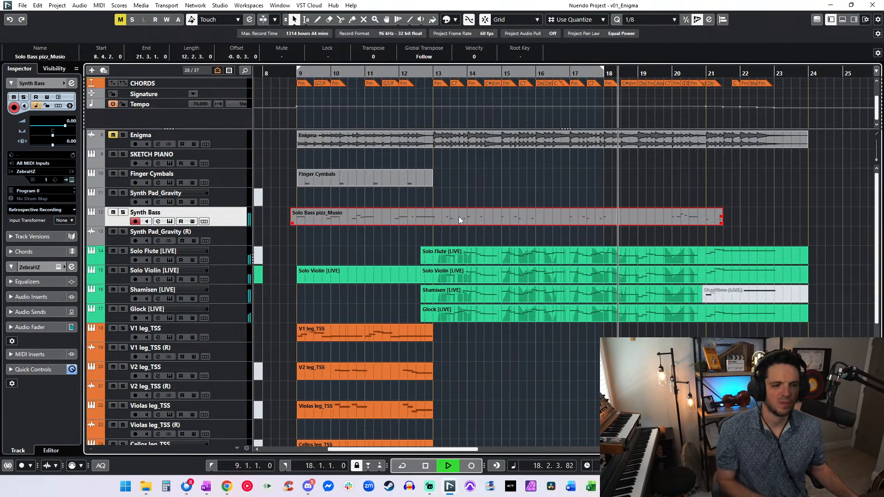
scroll(479, 202, right, 1)
scroll(479, 201, left, 2)
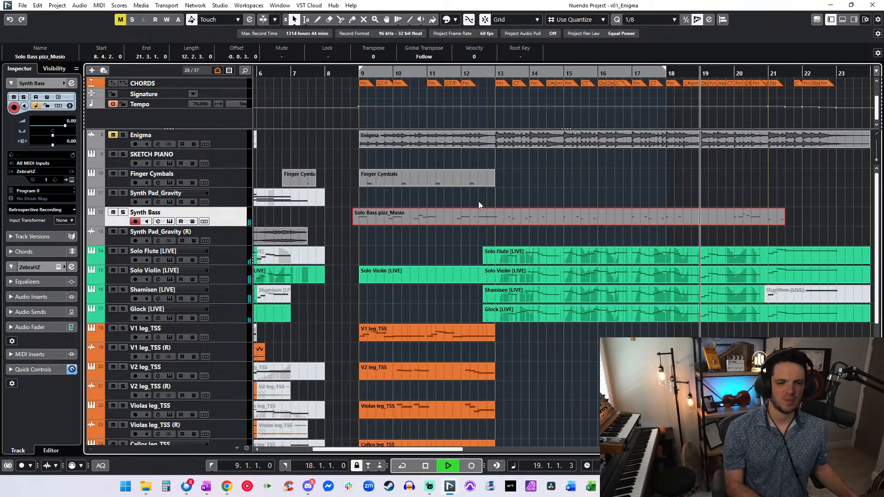
- Copy the Solo Bass leg_Musio parts from bar 14 onward to the same positions on the Synth Bass track
scroll(479, 201, down, 4)
shift+double_click(468, 340)
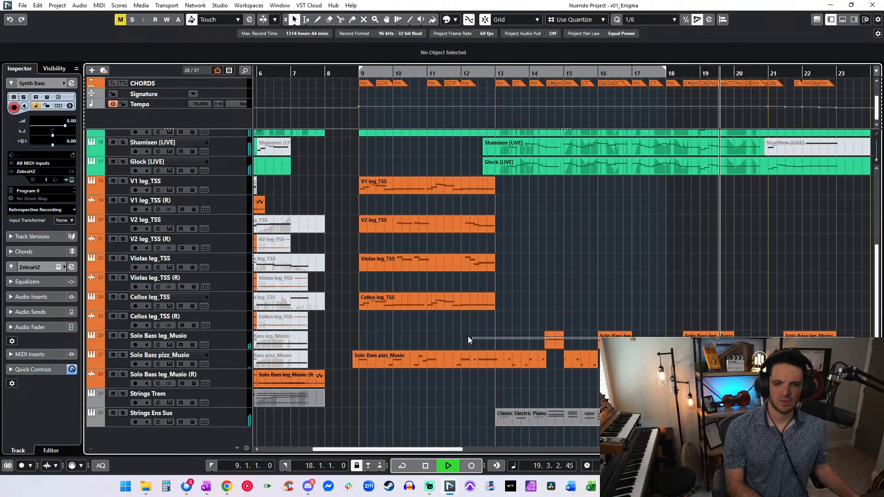
key(space)
scroll(234, 221, up, 4)
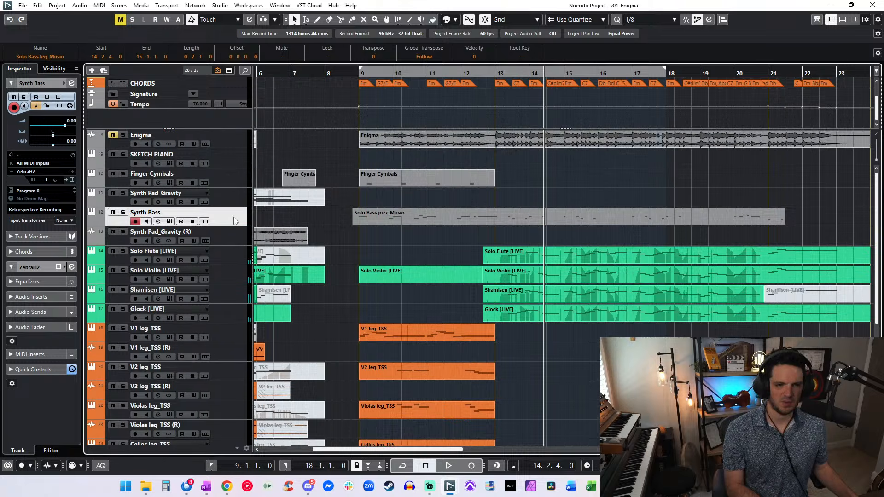
key(ctrl+v)
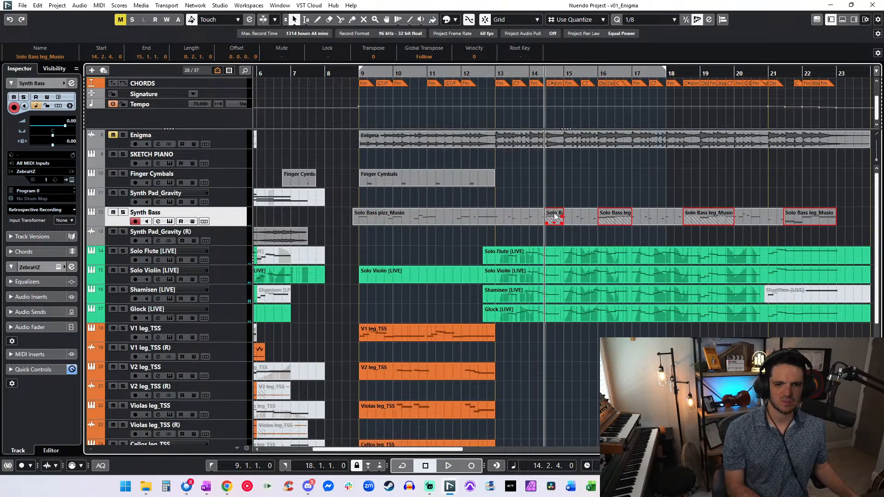
- Transpose all notes in the pasted Solo Bass leg_Musio parts on the Synth Bass track up one octave
double_click(555, 216)
key(ctrl+a)
key(shift+Up)
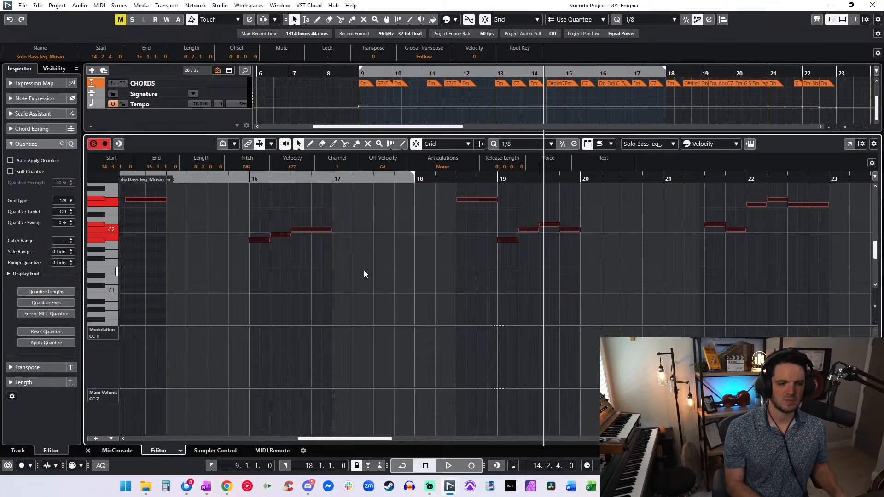
key(Return)
right_click(375, 232)
click(378, 236)
key(Return)
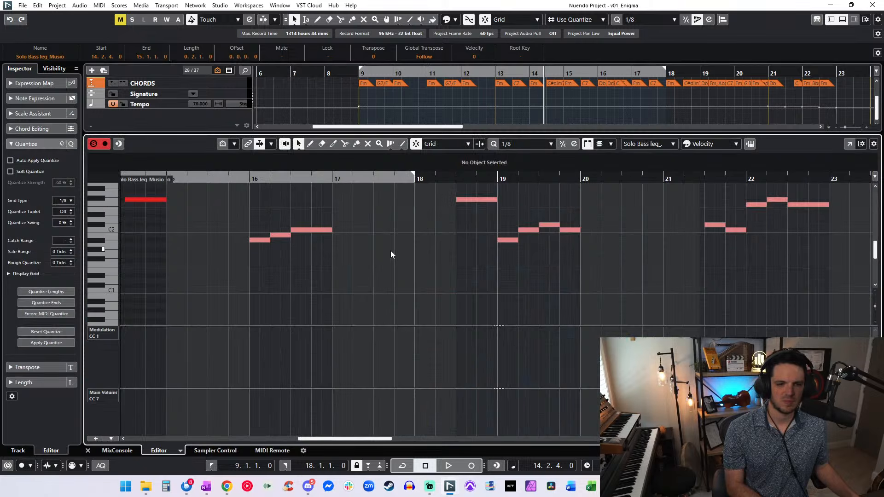
key(ctrl+a)
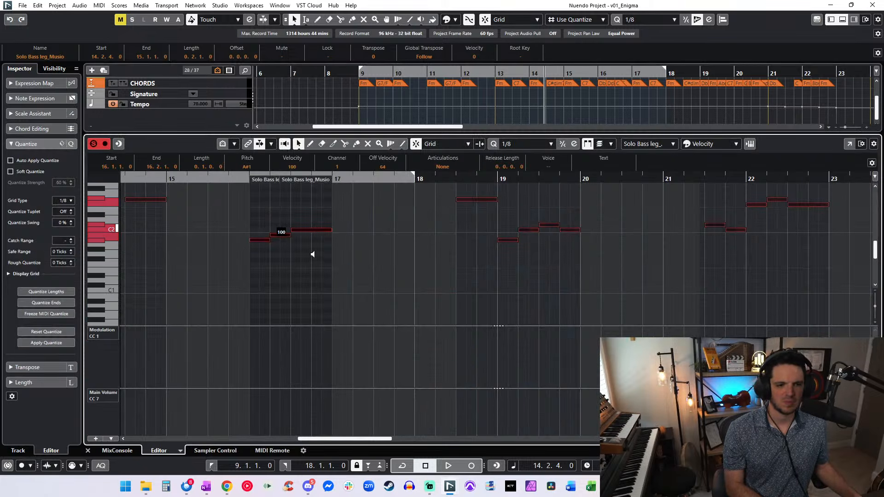
key(Return)
- Glue the pasted legato parts and the existing pizzicato part on the Synth Bass track into one part and play the passage
right_click(459, 226)
click(517, 226)
click(514, 220)
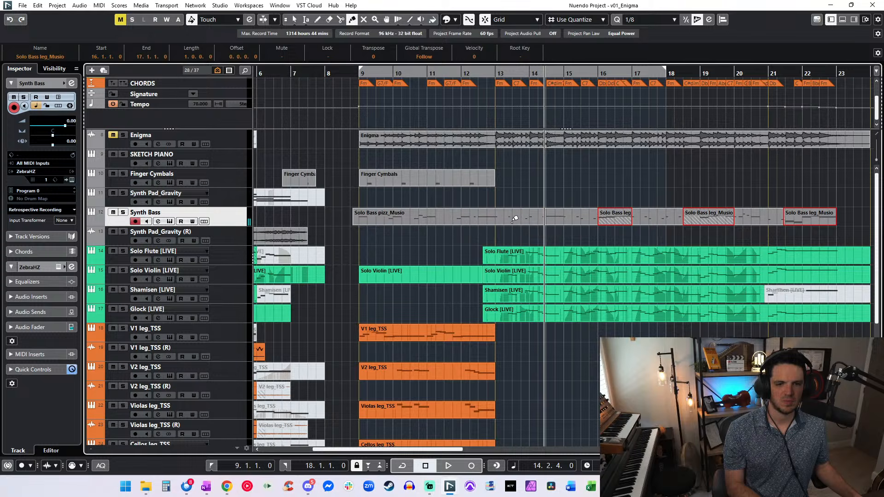
click(514, 220)
click(514, 220)
click(514, 220)
click(514, 221)
key(1)
key(space)
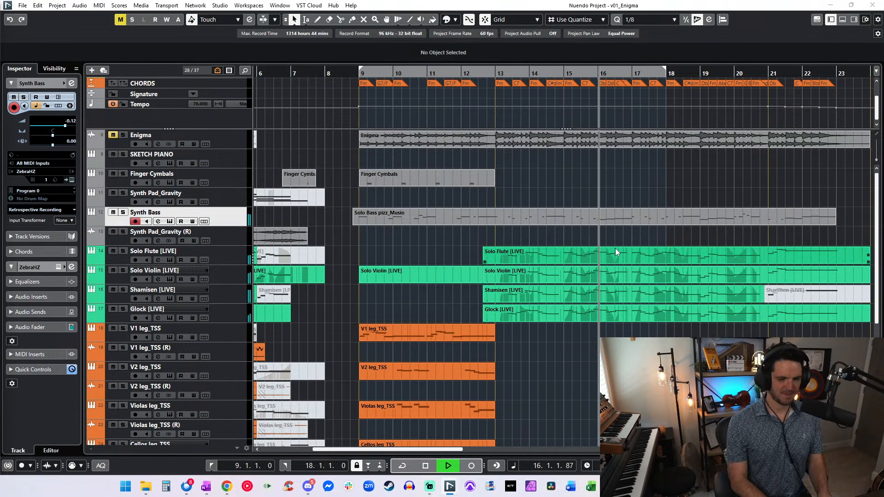
- Add a Kontakt 7 instrument track named Wood Blocks below the Synth Bass track
key(t)
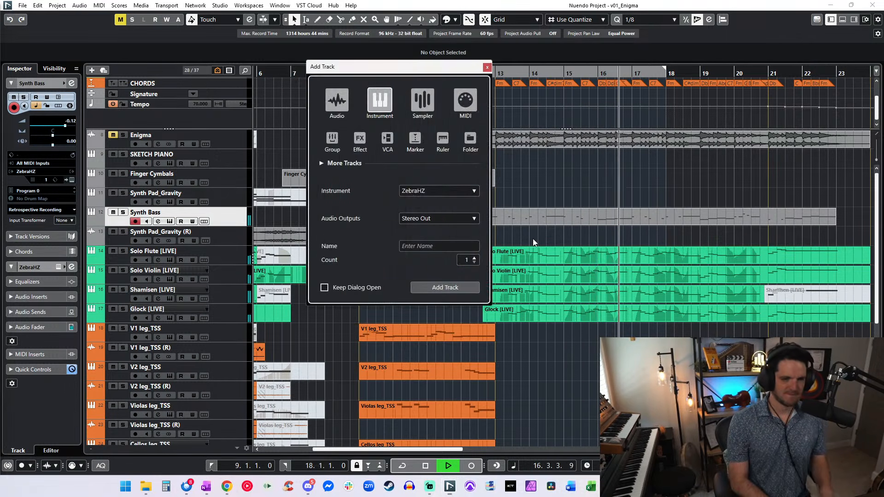
click(411, 191)
text(kontakt)
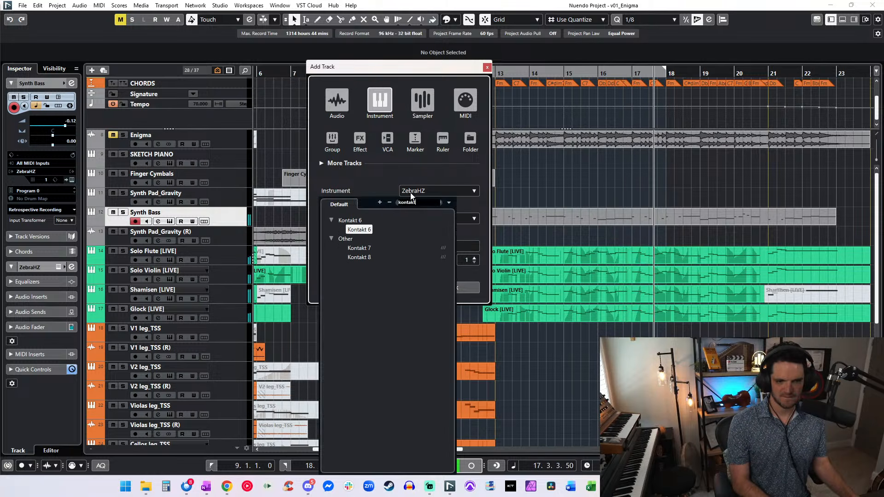
click(359, 248)
text(Wood Blocks)
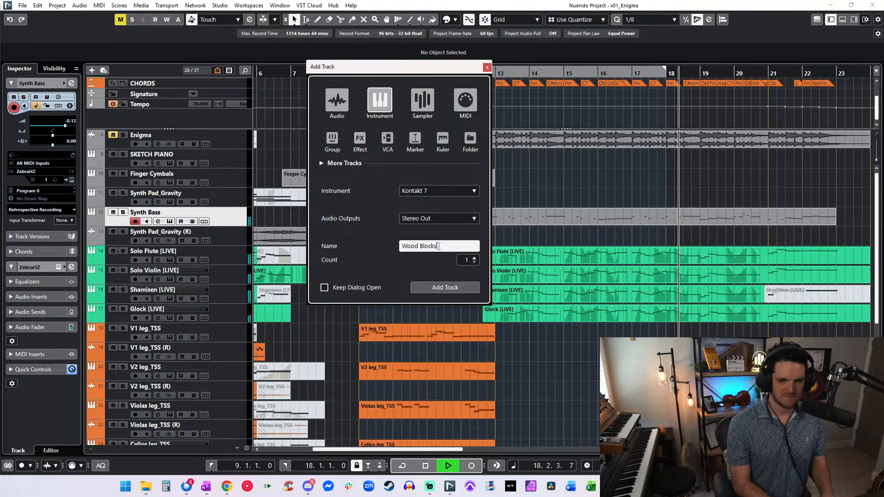
click(445, 287)
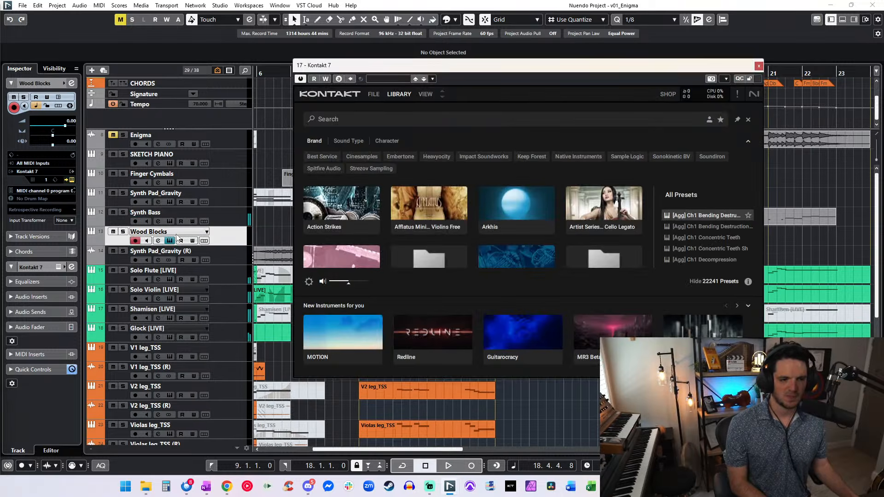
- Search the Kontakt library for wood block and orchestral percussion presets and browse the results
click(373, 122)
text(wood block)
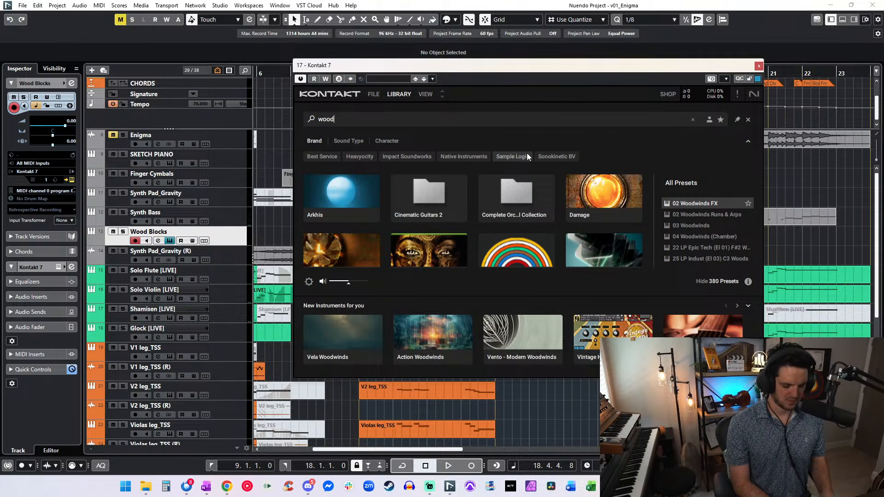
key(ctrl+a)
text(orchestral perc)
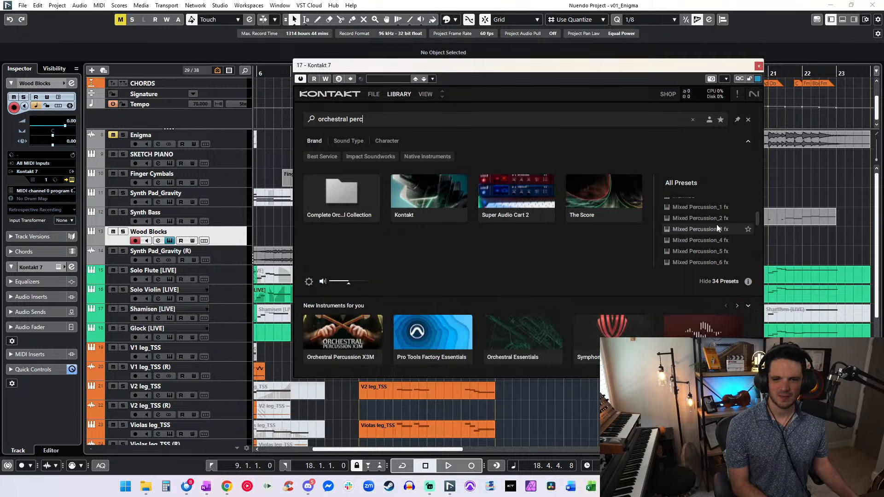
scroll(695, 237, down, 8)
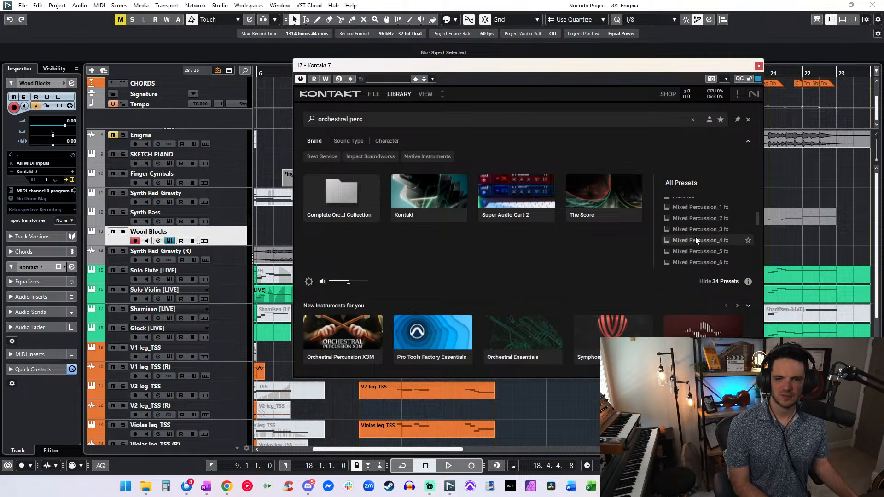
scroll(694, 225, down, 4)
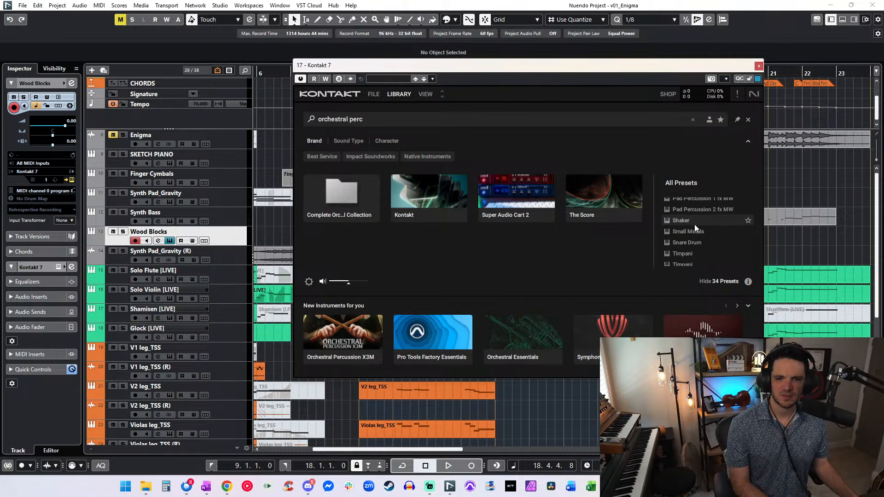
- Search the Kontakt library for "wood", look through the presets for a wood block sound, and close the instrument window
key(ctrl+a)
key(BackSpace)
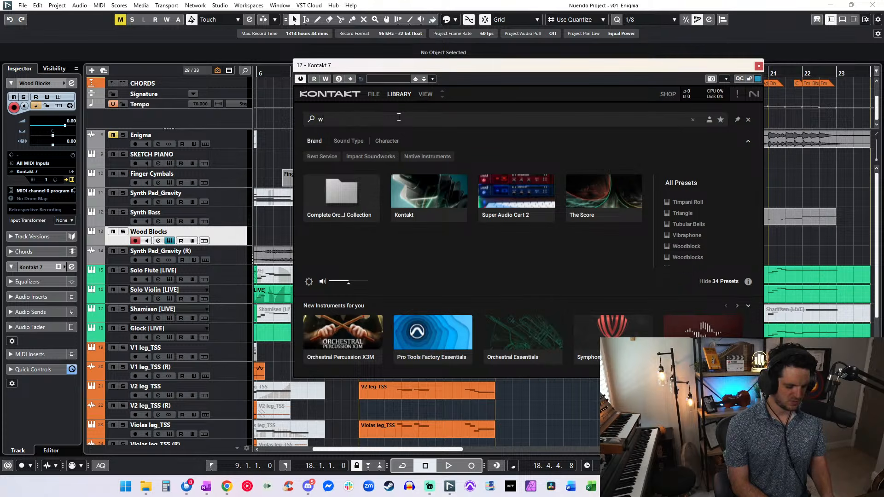
text(wood)
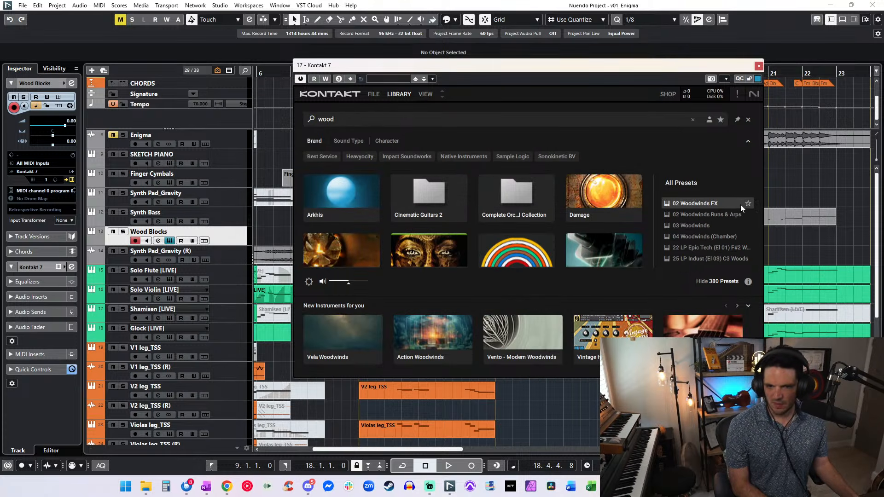
scroll(692, 233, down, 5)
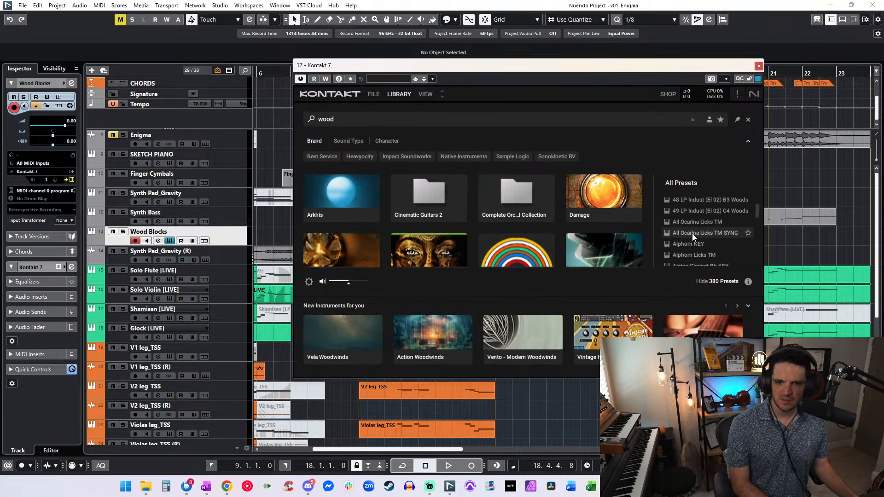
scroll(692, 233, down, 5)
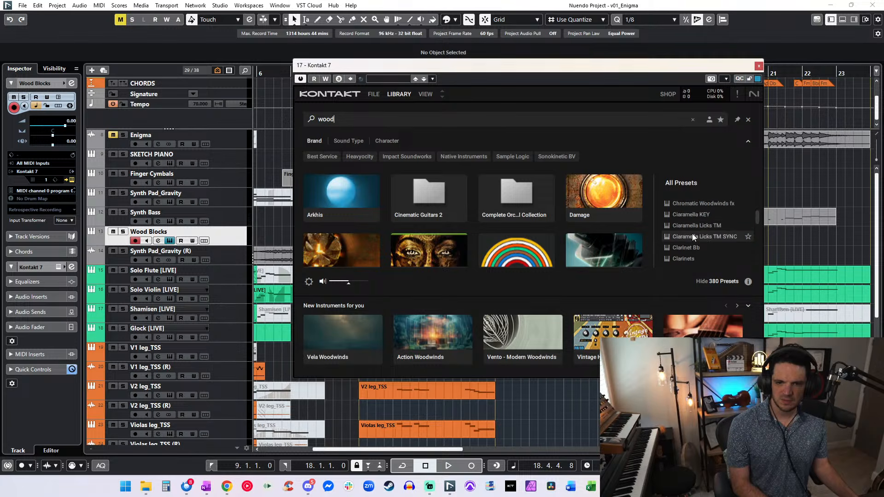
scroll(692, 235, down, 8)
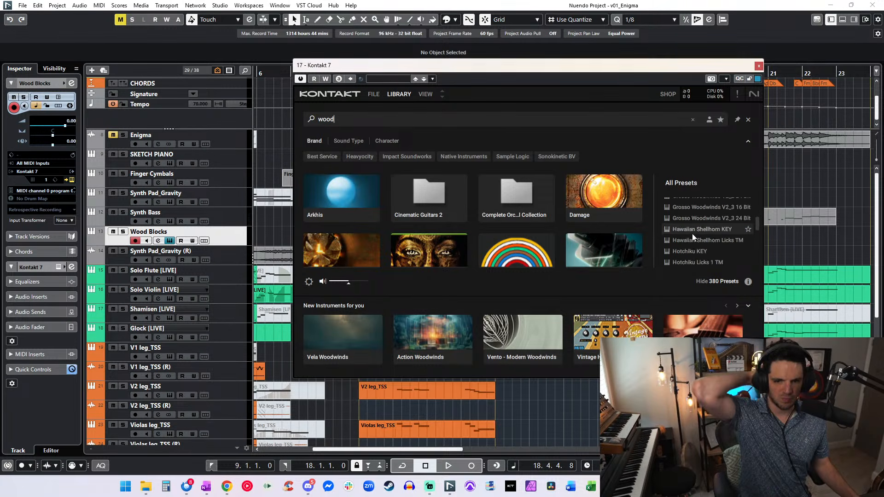
scroll(692, 233, down, 5)
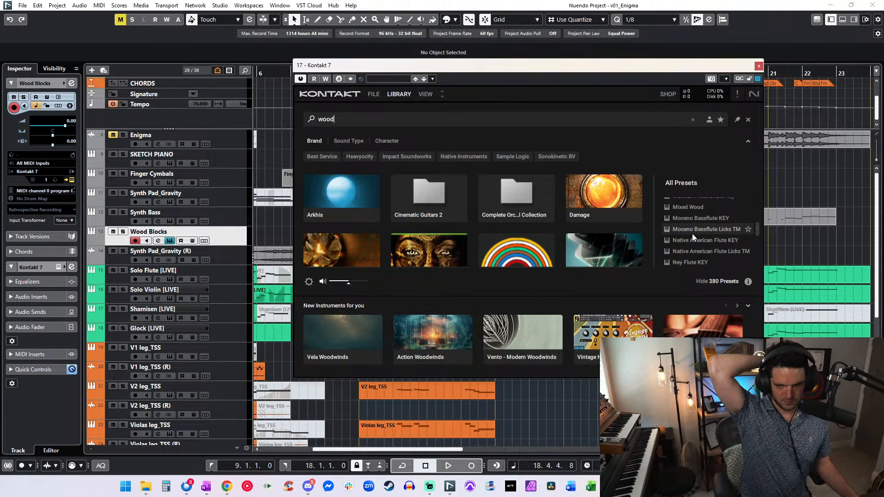
scroll(692, 233, down, 6)
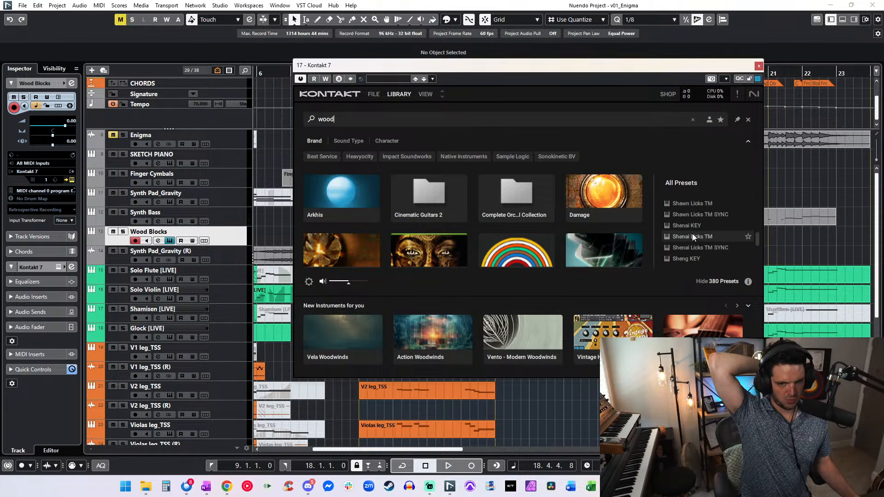
scroll(692, 233, up, 4)
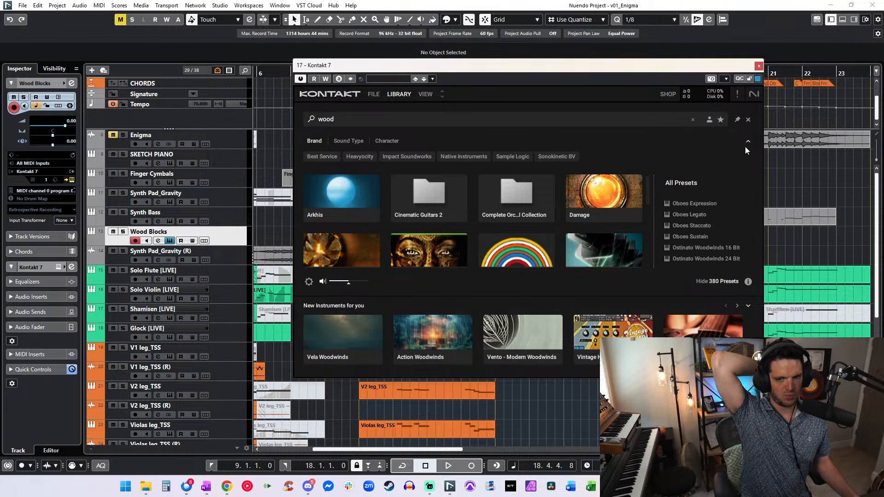
click(758, 67)
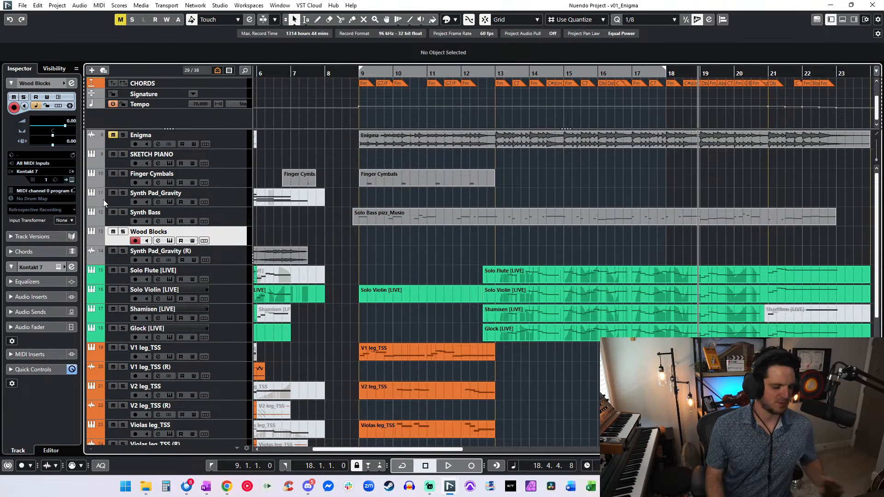
- Add a mono audio track named Wooden Frog below the Wood Blocks track
key(t)
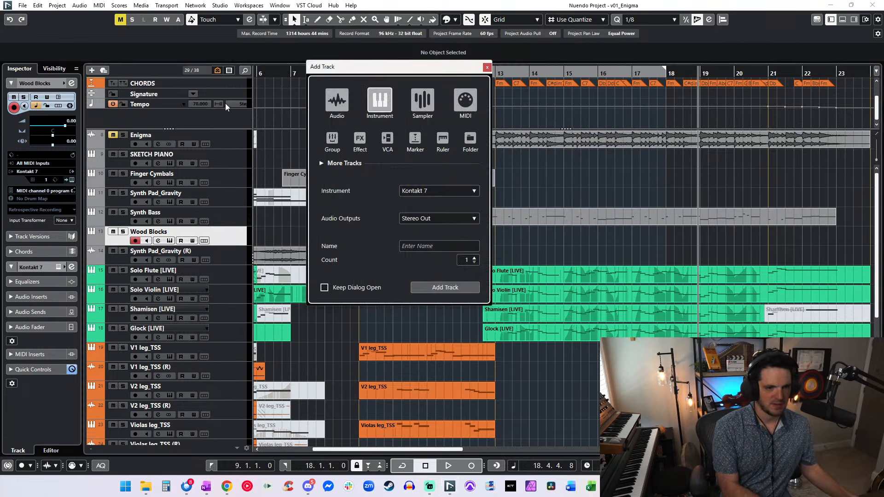
click(341, 114)
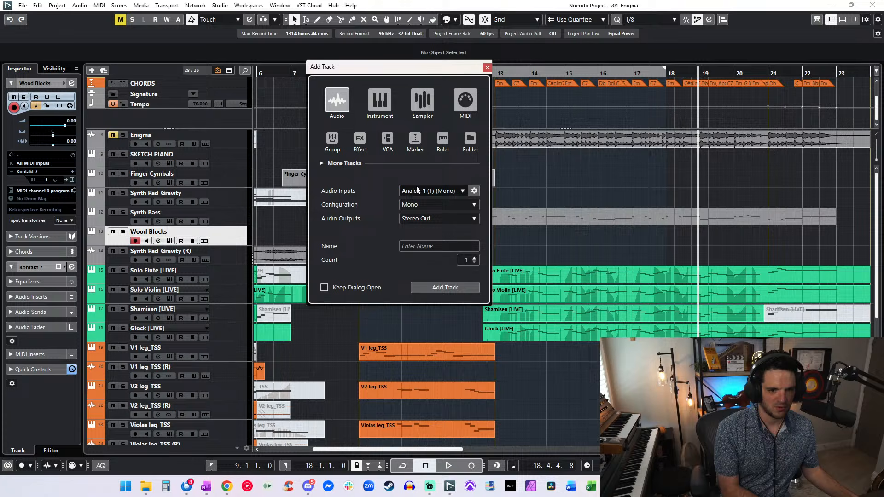
click(436, 244)
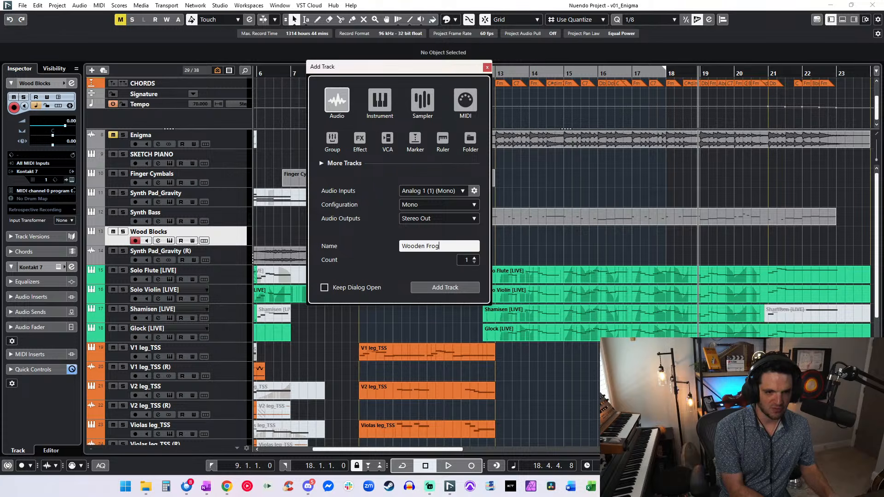
click(444, 287)
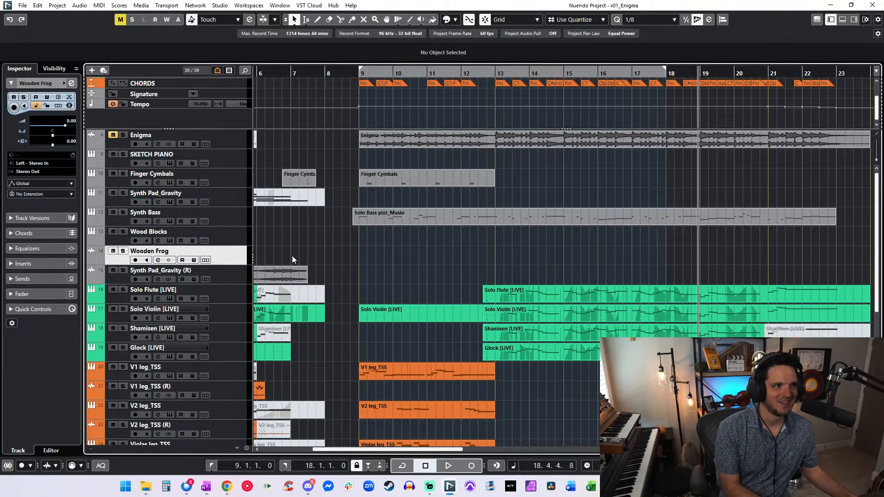
- Color the Wooden Frog track blue
click(447, 20)
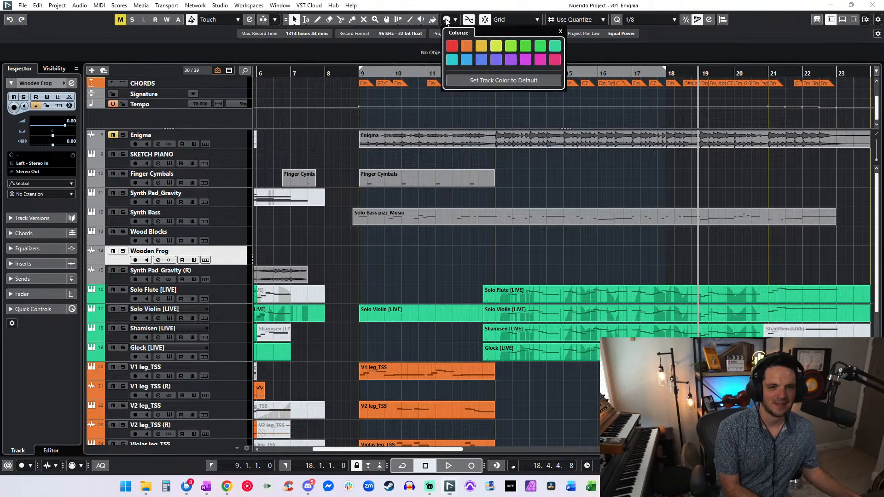
click(557, 49)
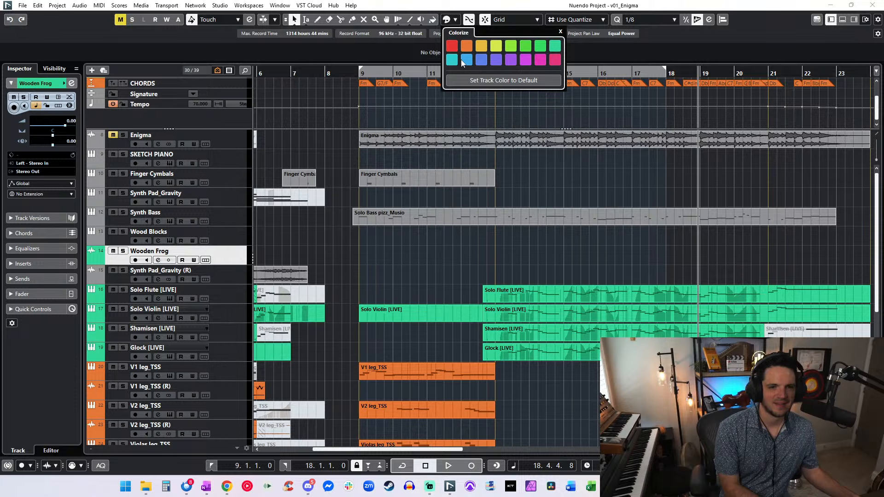
click(465, 60)
click(218, 253)
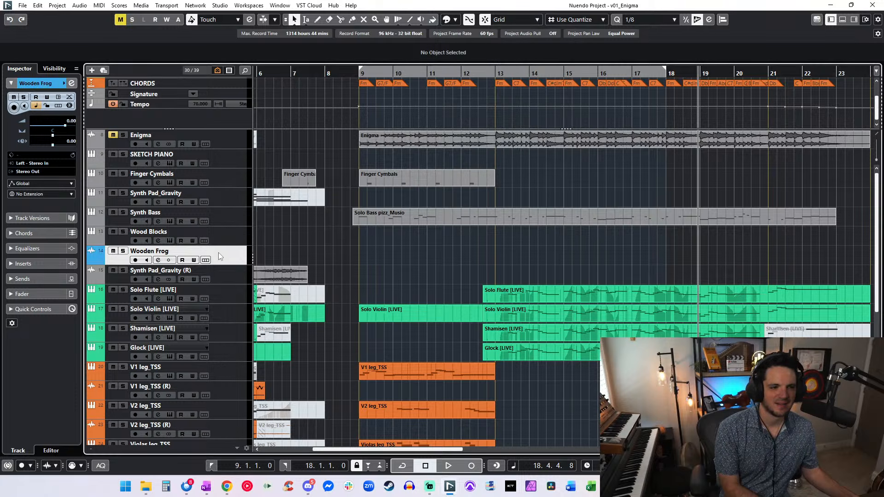
- Record-enable and monitor the Wooden Frog track, and start playback from bar 10 to rehearse the live part
click(135, 260)
click(146, 260)
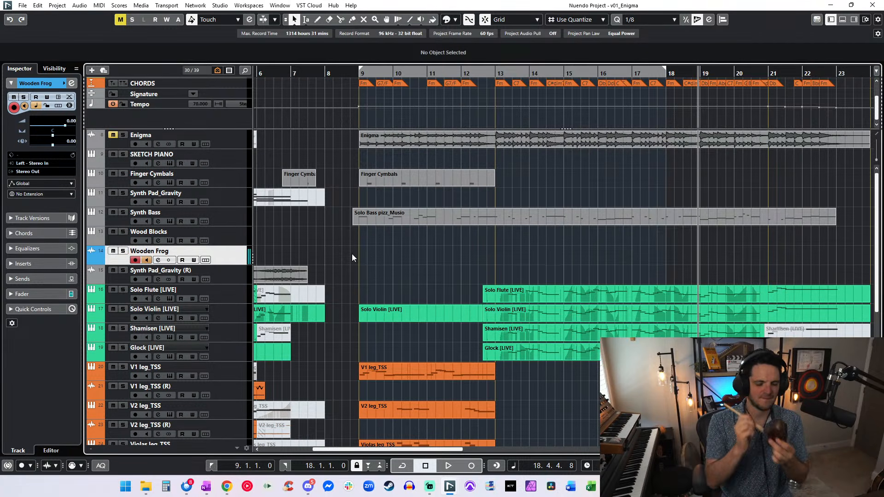
key(KP_Subtract)
key(KP_Subtract)
key(KP_Subtract)
key(KP_Subtract)
key(KP_Subtract)
key(KP_Subtract)
key(KP_Subtract)
key(KP_Subtract)
key(KP_Subtract)
key(KP_Subtract)
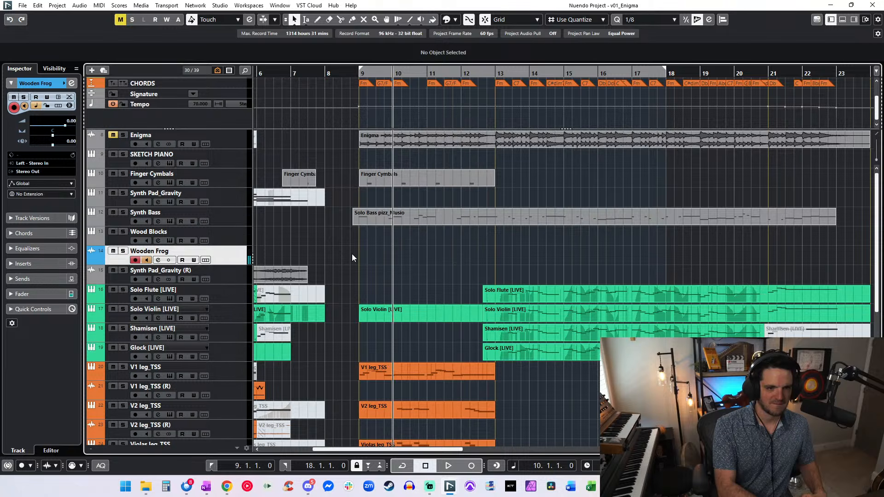
key(space)
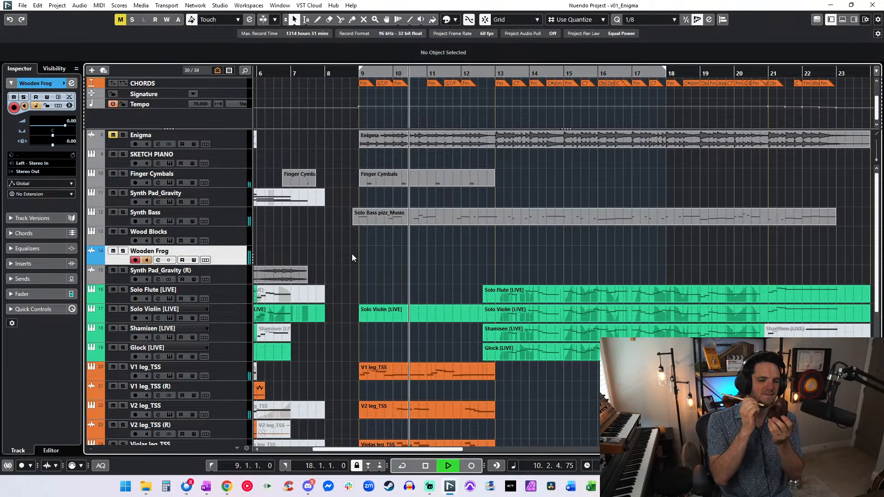
- Try recording the wooden frog part from bar 9, play the take back, and delete it
key(space)
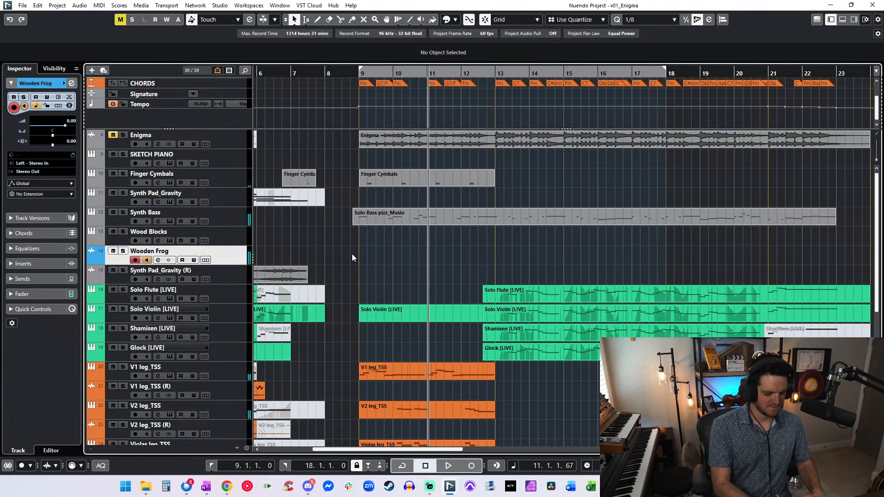
key(KP_1)
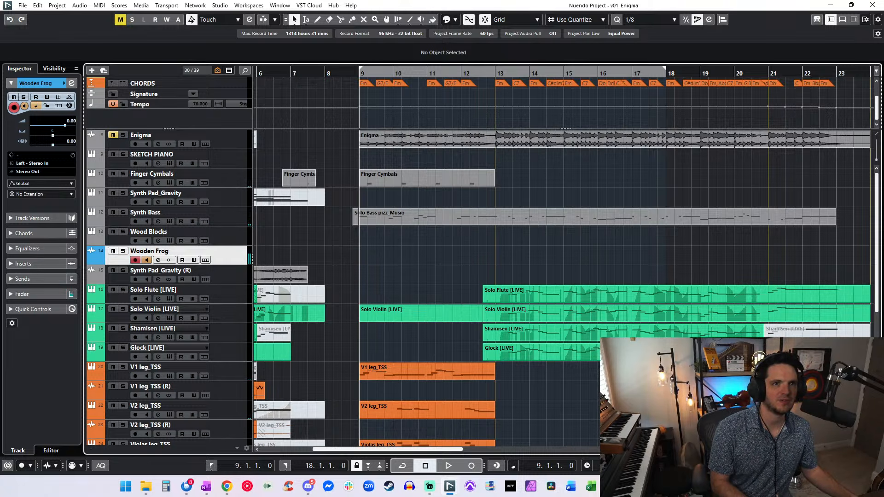
key(alt+Tab)
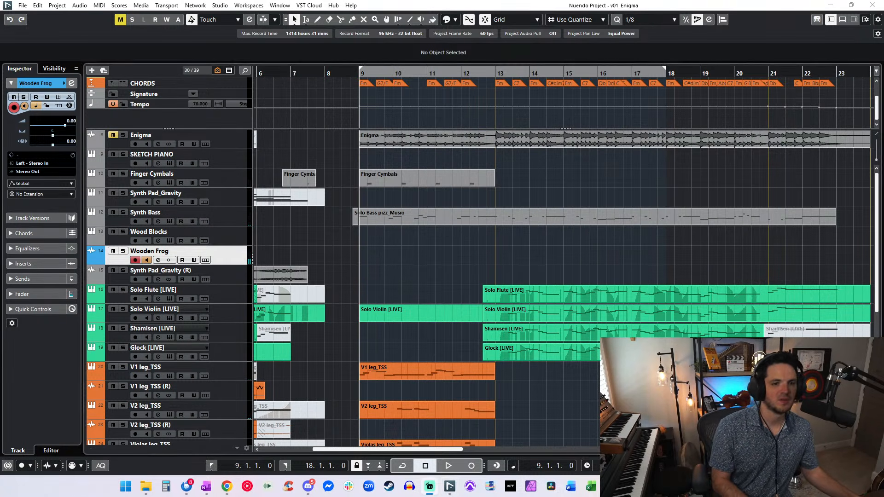
key(alt+Tab)
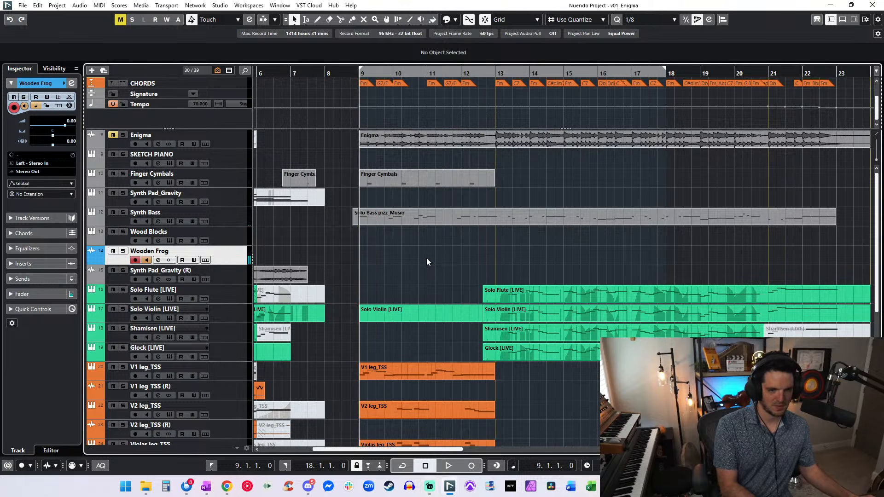
key(KP_Multiply)
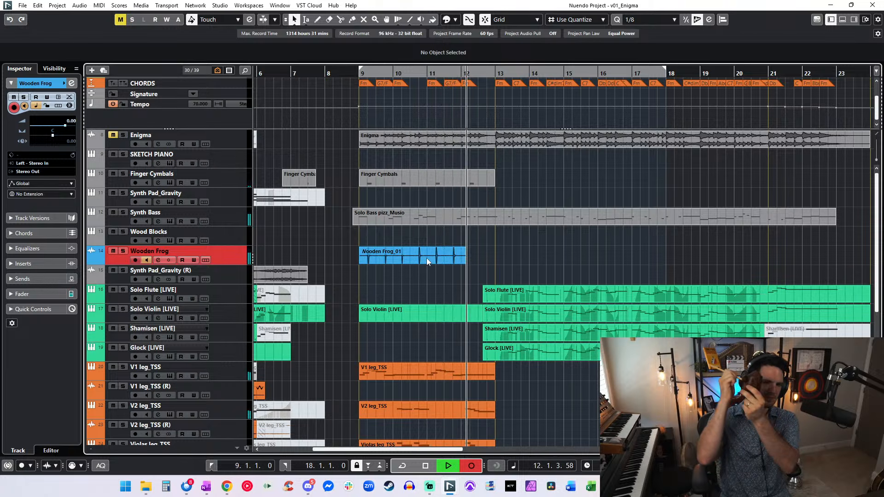
key(space)
alt+shift+click(427, 258)
key(space)
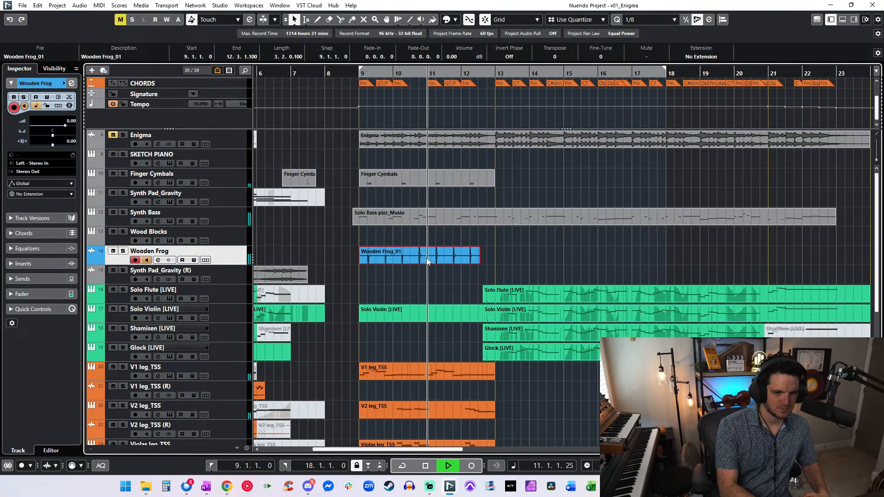
key(space)
key(Delete)
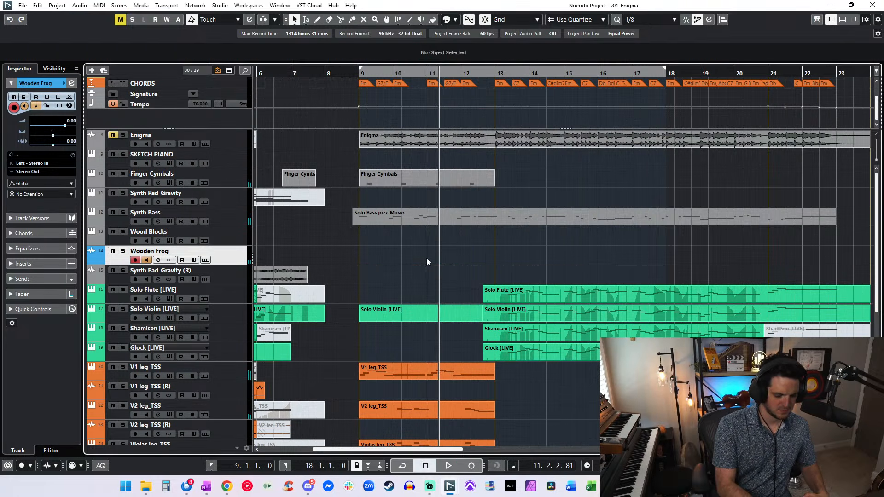
- Record the wooden frog part from bar 9 to just past bar 13, and disarm the Wooden Frog track
key(space)
key(KP_1)
key(space)
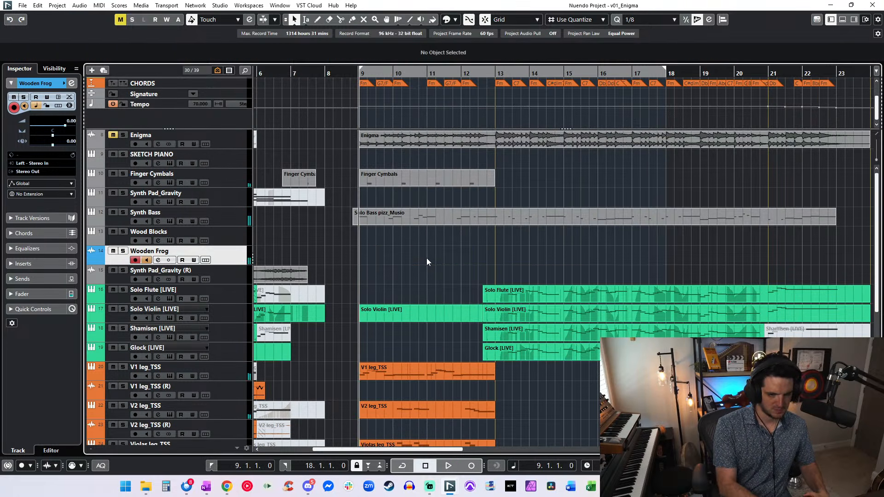
key(KP_Multiply)
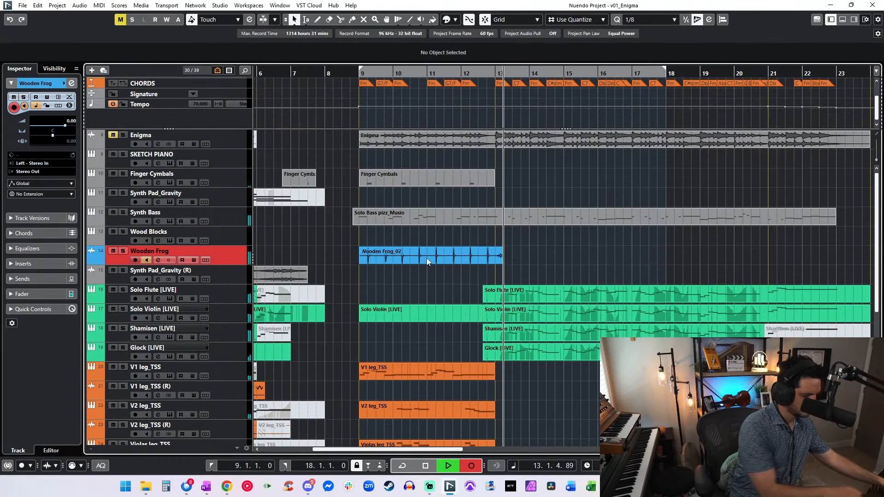
key(space)
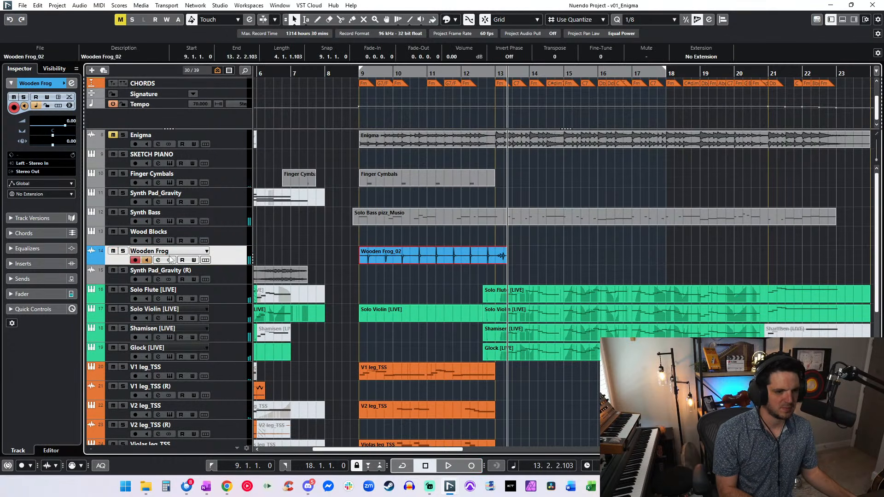
click(136, 261)
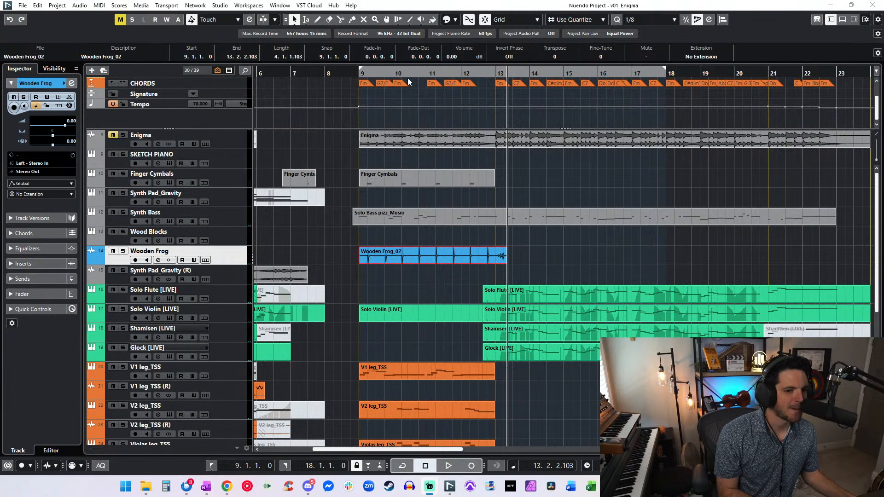
- Play the new take back from bar 9 with the Wooden Frog track soloed
click(392, 301)
key(KP_Subtract)
key(KP_Subtract)
key(KP_Subtract)
key(KP_Subtract)
key(KP_Subtract)
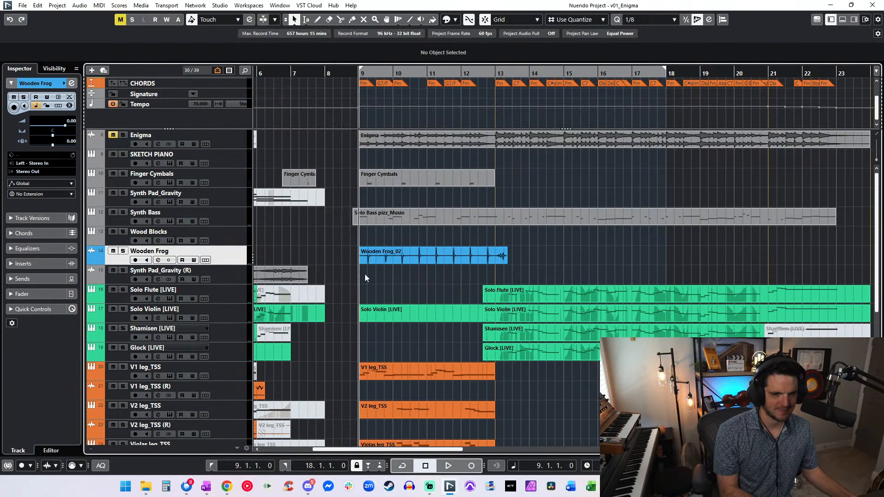
key(space)
key(s)
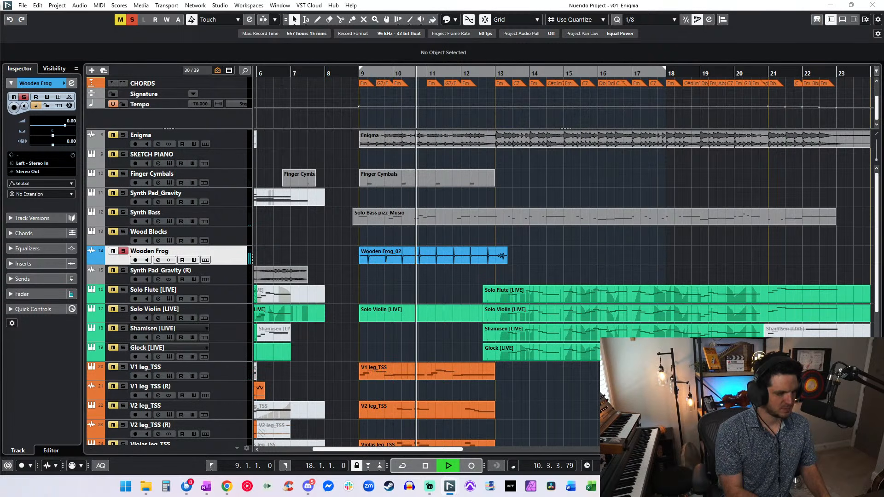
- Add FabFilter Pro-Q to Wooden Frog with low and high cuts, a 5 dB boost at 144 Hz and a 2.8 dB cut at 1536 Hz
key(ctrl+alt+q)
drag(328, 286, 245, 258)
click(173, 291)
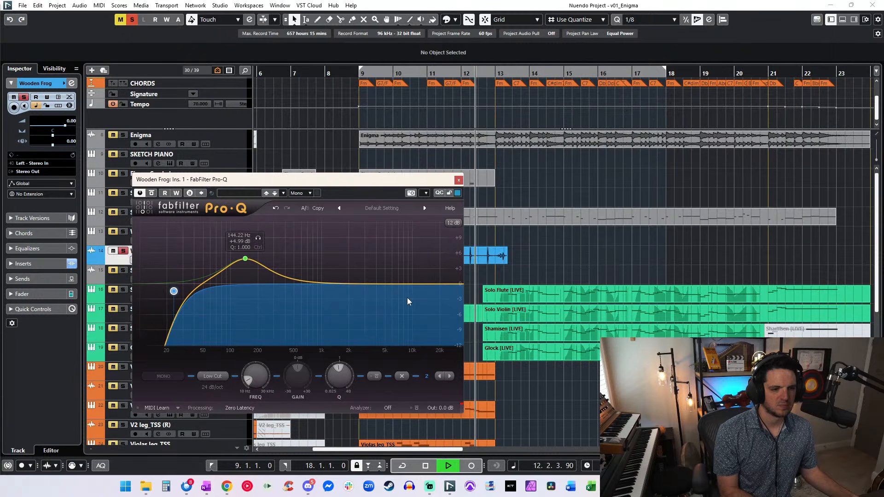
drag(457, 284, 433, 304)
drag(358, 284, 341, 301)
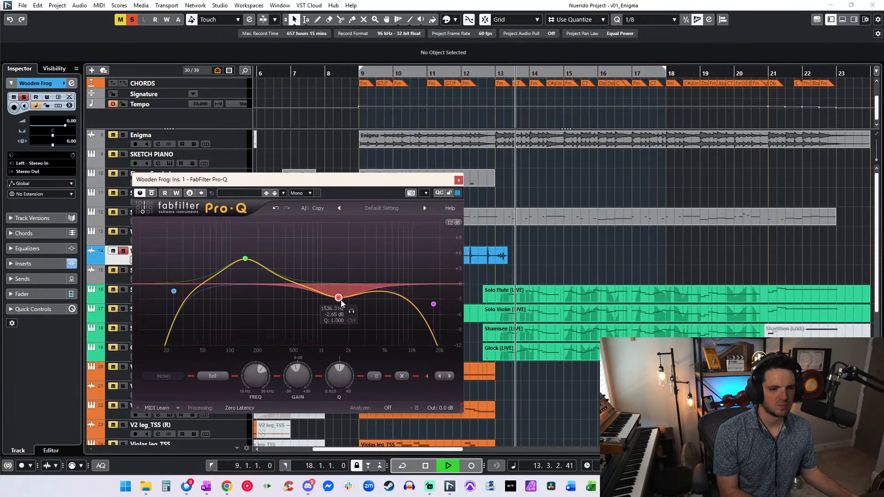
click(458, 180)
- Replay the soloed take and trim the end of the Wooden Frog recording to bar 13
key(KP_Subtract)
key(KP_Subtract)
key(KP_Subtract)
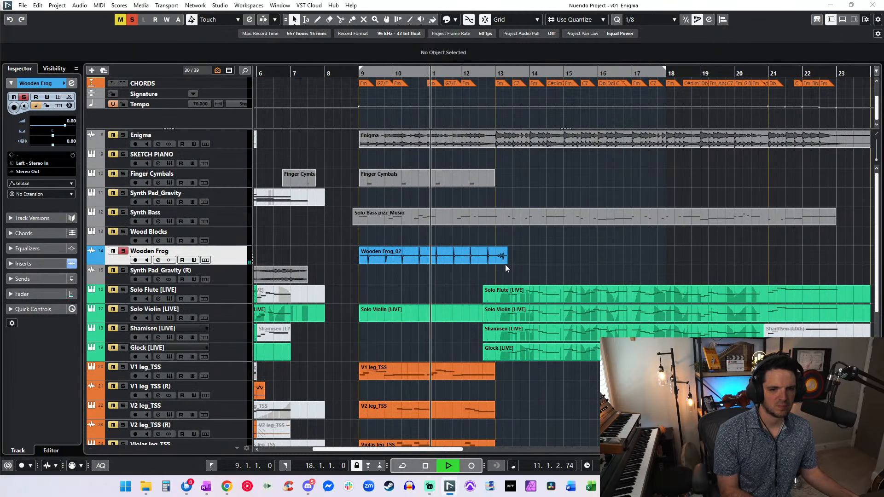
drag(504, 264, 489, 266)
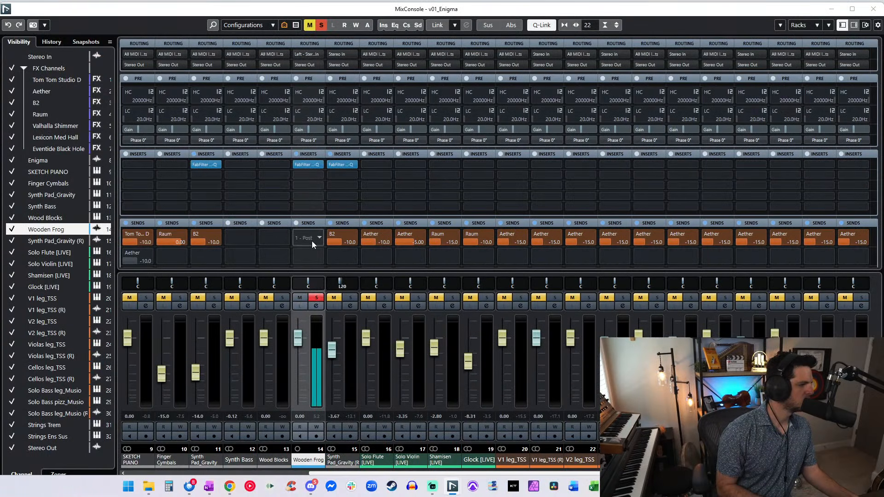
- Send the Wooden Frog channel to Raum at -10 dB and lower its fader to about -3.12 dB
click(311, 239)
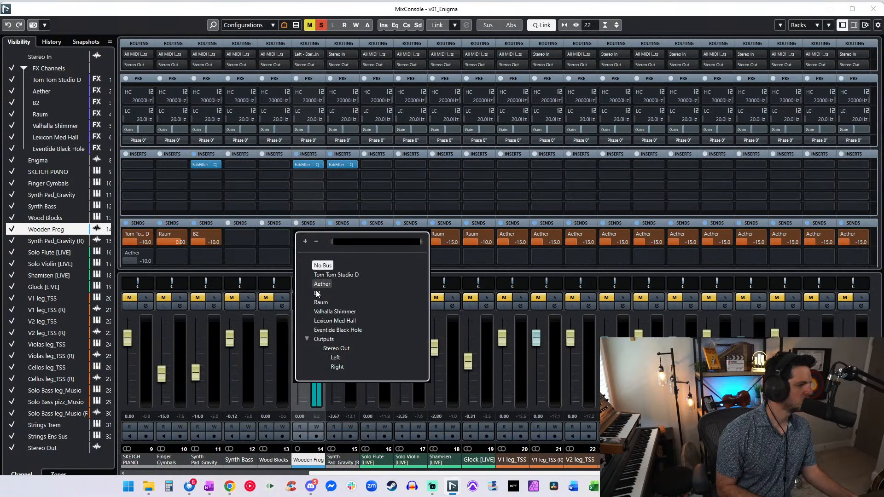
click(321, 302)
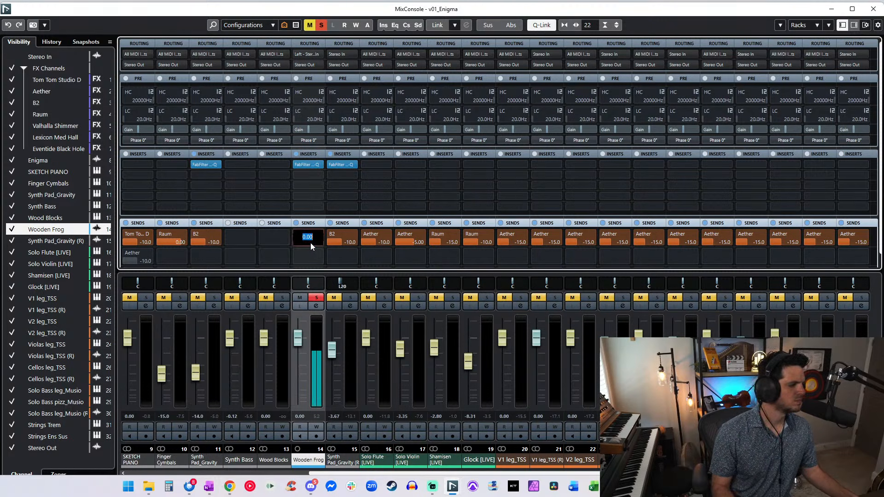
text(-10)
drag(298, 340, 298, 348)
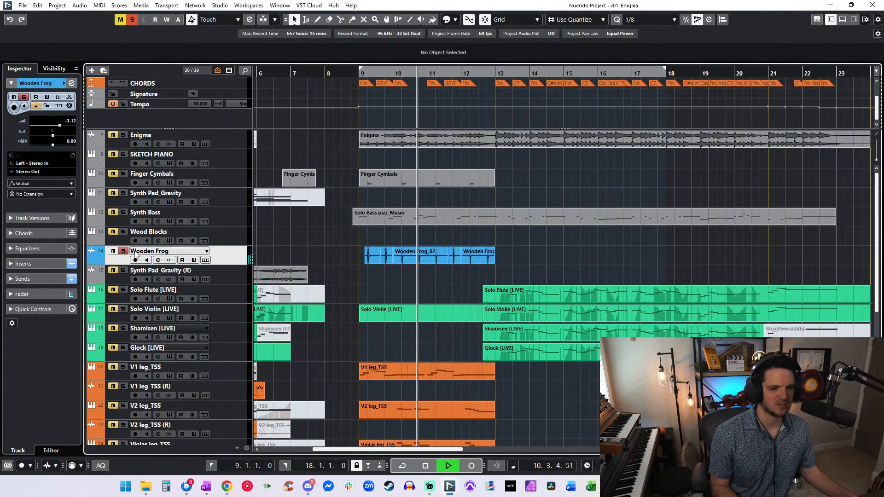
- Unsolo the Wooden Frog track, transpose all its events up by 5, and audition them in the mix
click(123, 251)
key(KP_1)
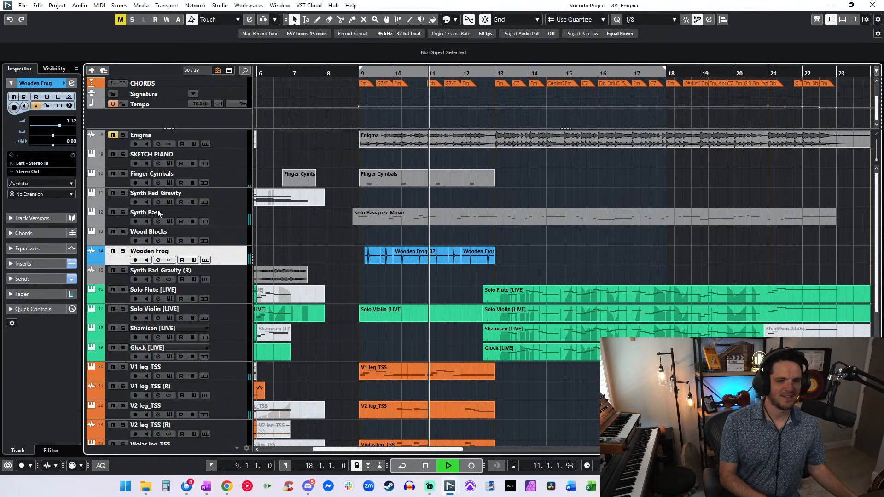
drag(528, 271, 367, 252)
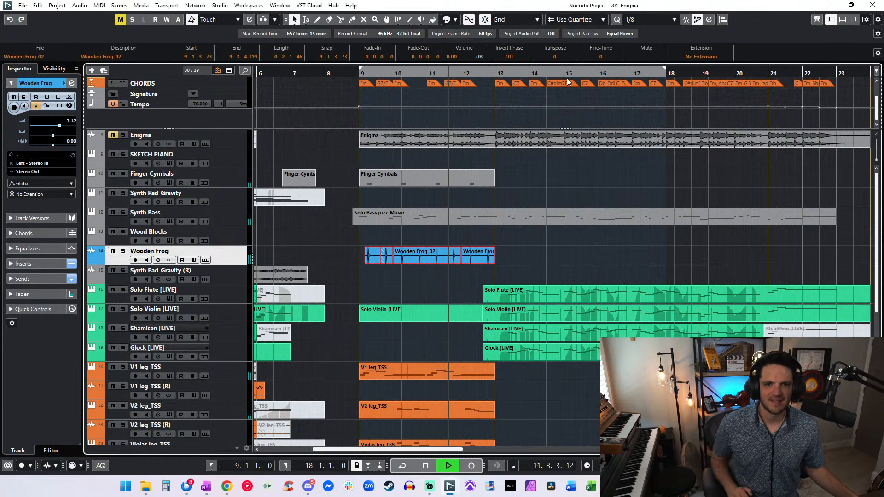
click(556, 57)
text(5)
key(Return)
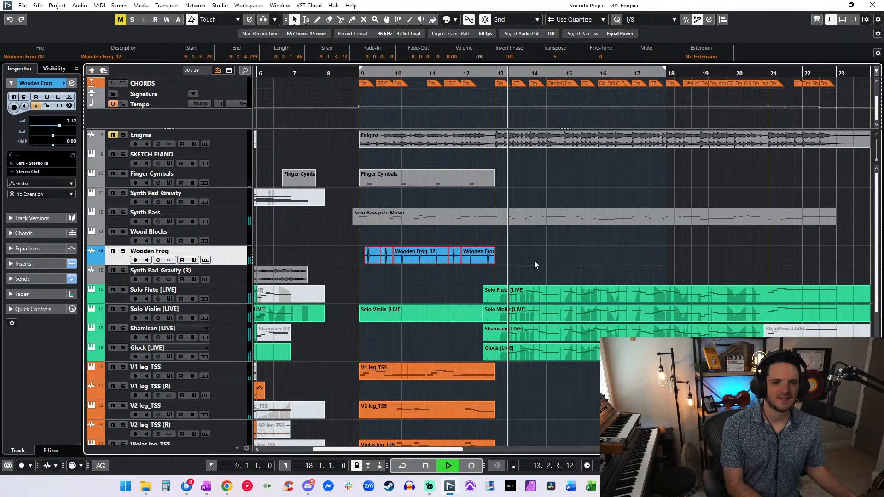
key(space)
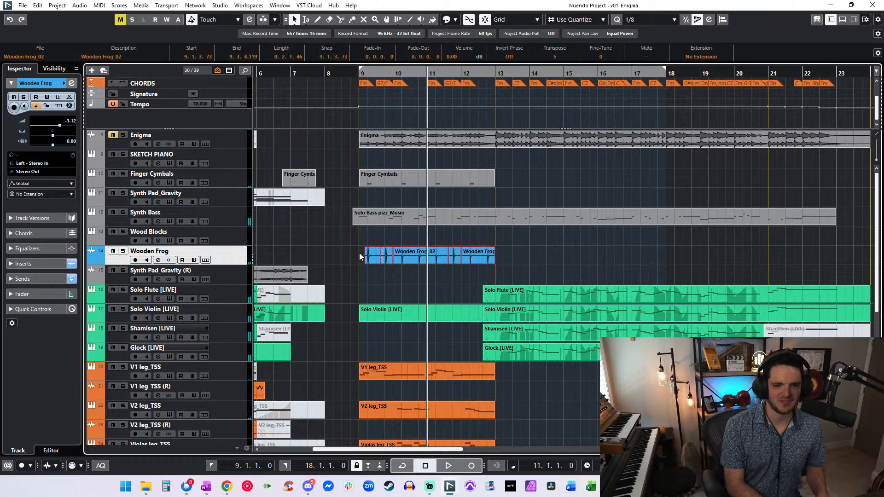
- Remove the trial duplicate of the Wooden Frog events and extend the first event's start to bar 9 with a short fade-in
key(ctrl+d)
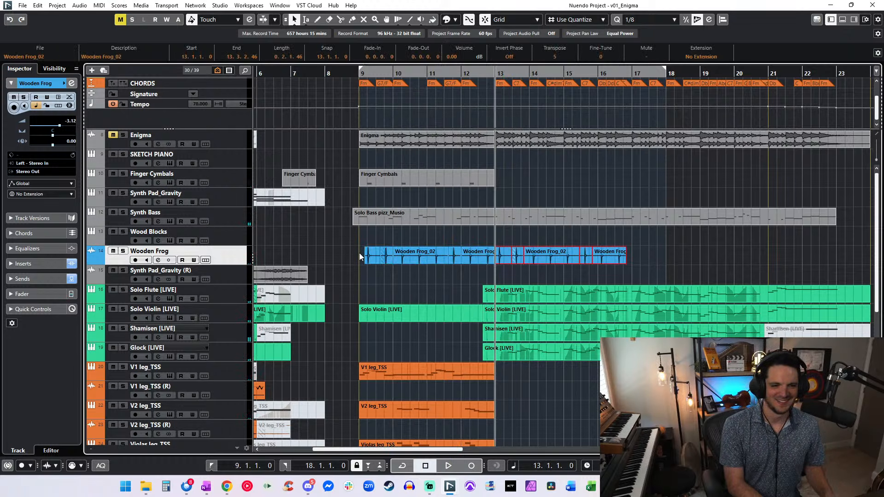
key(Delete)
drag(364, 263, 362, 261)
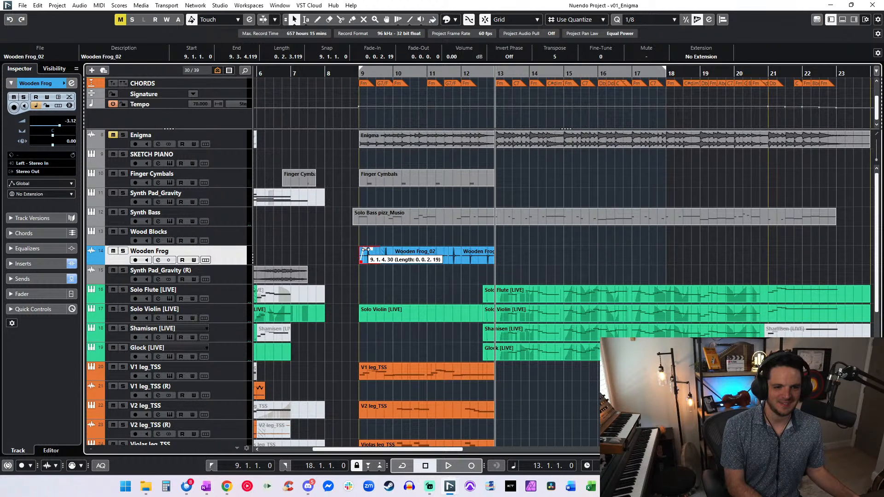
- Play the Wooden Frog part from bar 9 and lower the track volume to -6.22 dB
drag(499, 259, 342, 247)
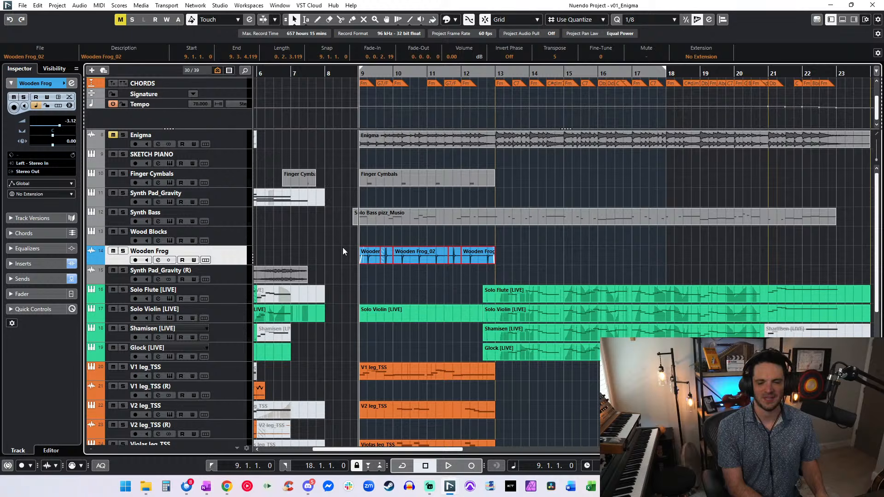
key(space)
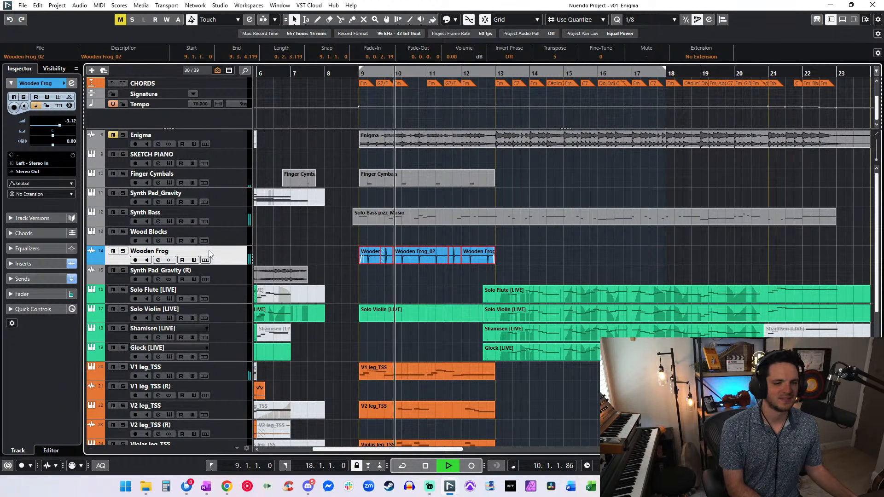
drag(60, 126, 55, 126)
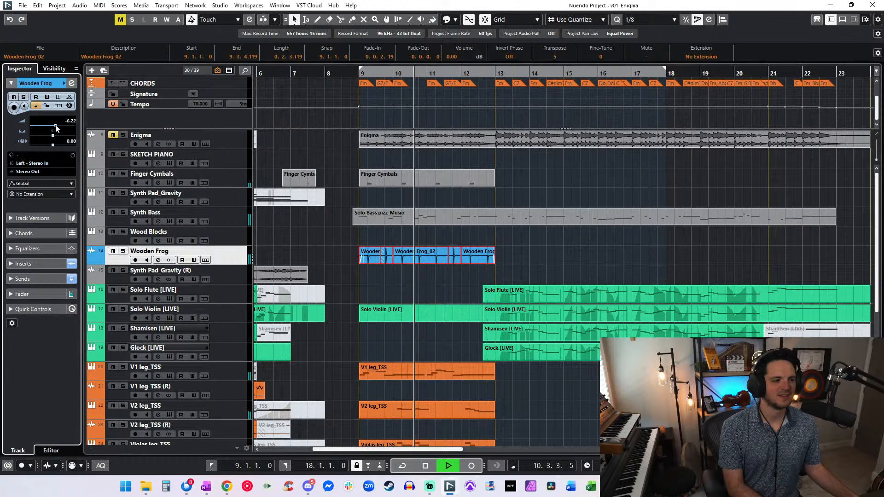
- In the Wooden Frog EQ, boost 264 Hz by about 10.4 dB and 1231 Hz by 5 dB, and delete the narrow low-mid cut
key(e)
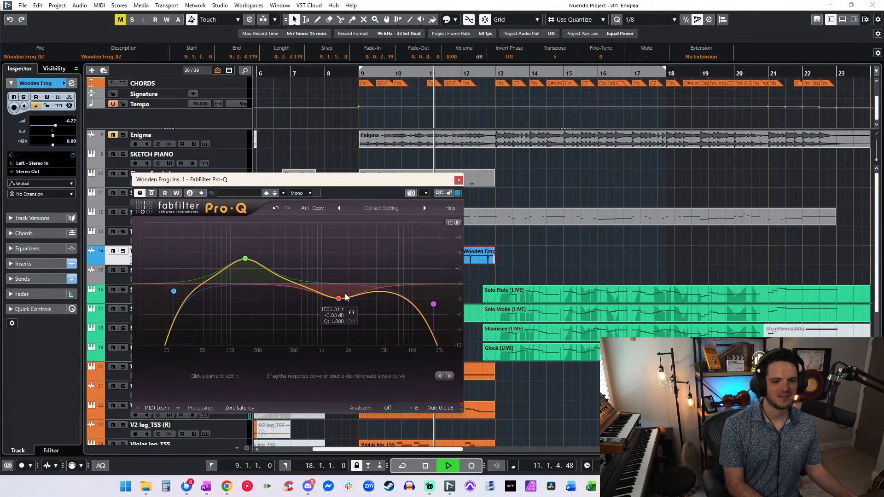
drag(339, 299, 329, 258)
drag(254, 261, 269, 231)
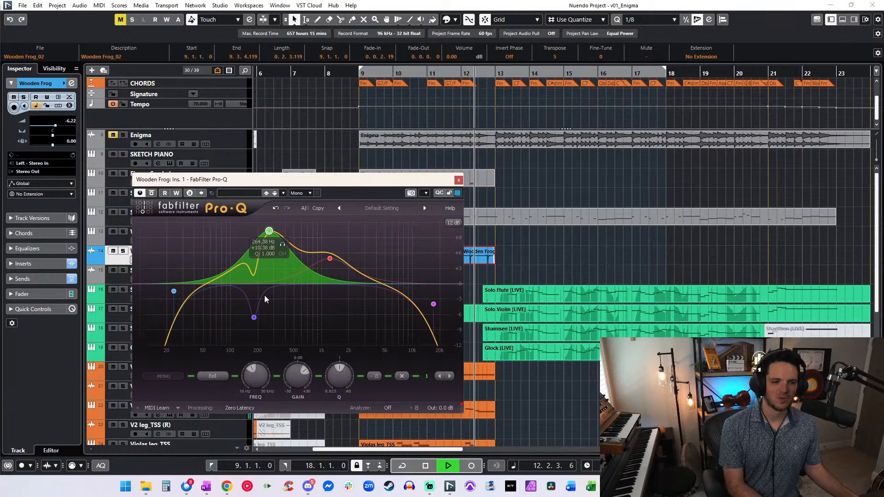
click(253, 317)
click(402, 376)
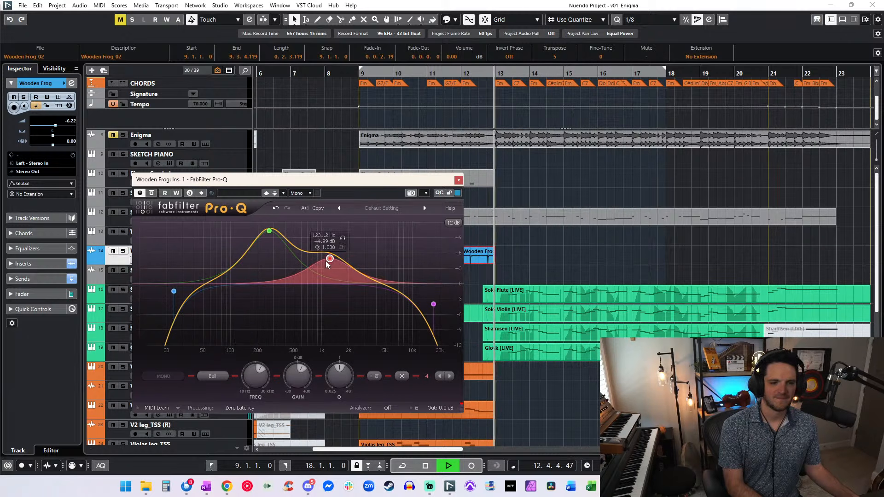
- Remove the 1231 Hz band from the Wooden Frog EQ and lower the high cut to about 7 kHz
drag(326, 261, 328, 291)
click(401, 376)
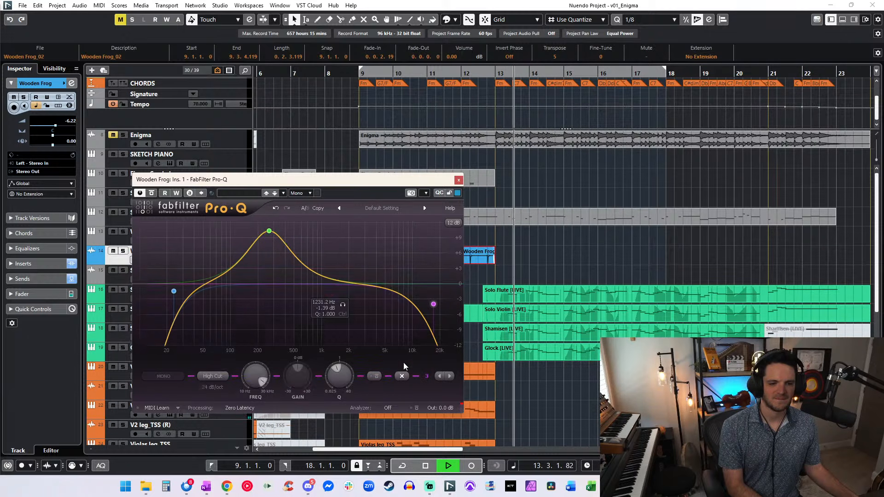
drag(433, 304, 368, 303)
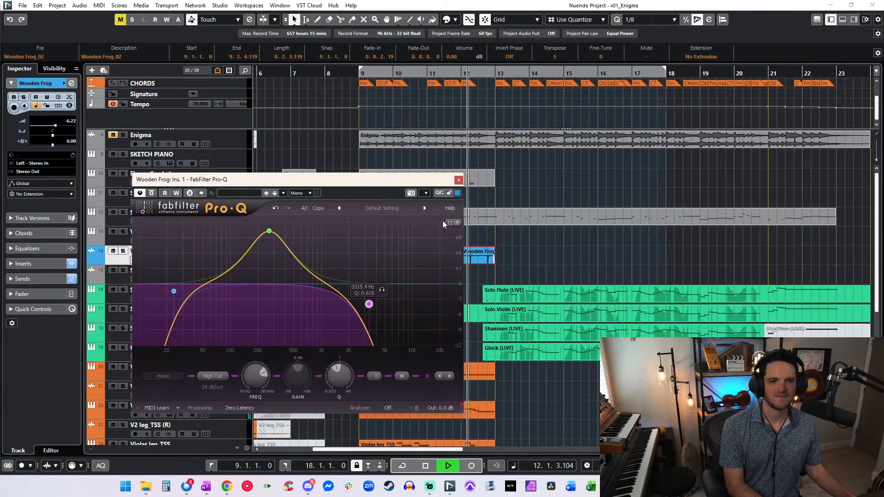
drag(294, 179, 254, 165)
drag(328, 291, 358, 289)
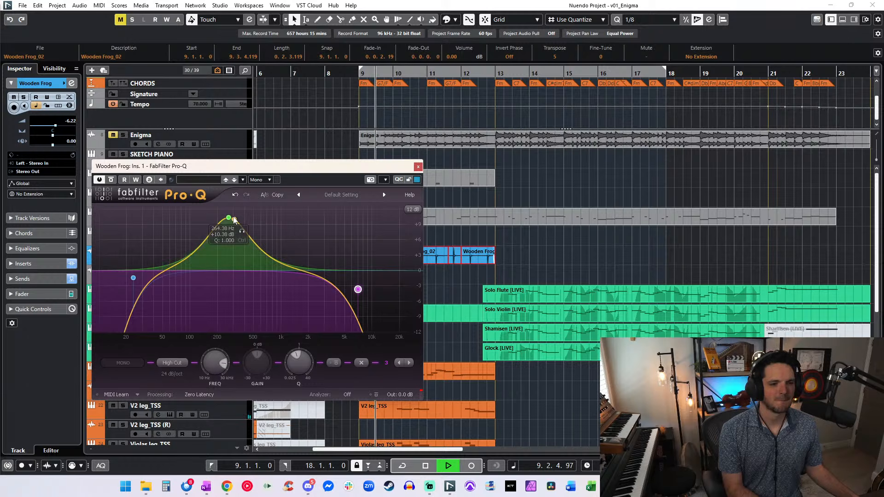
- Move the Wooden Frog EQ boost to about 1 kHz at +6 dB and set the selected events' transpose to -4
drag(234, 219, 288, 240)
click(558, 56)
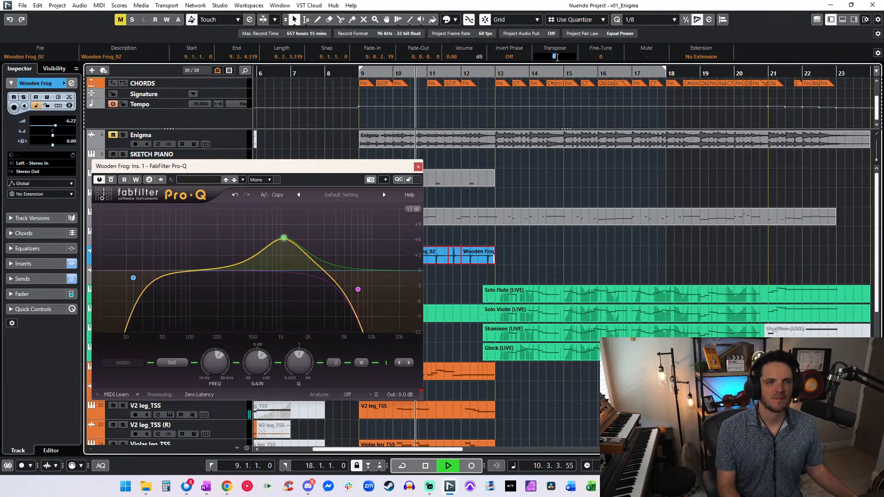
text(-2)
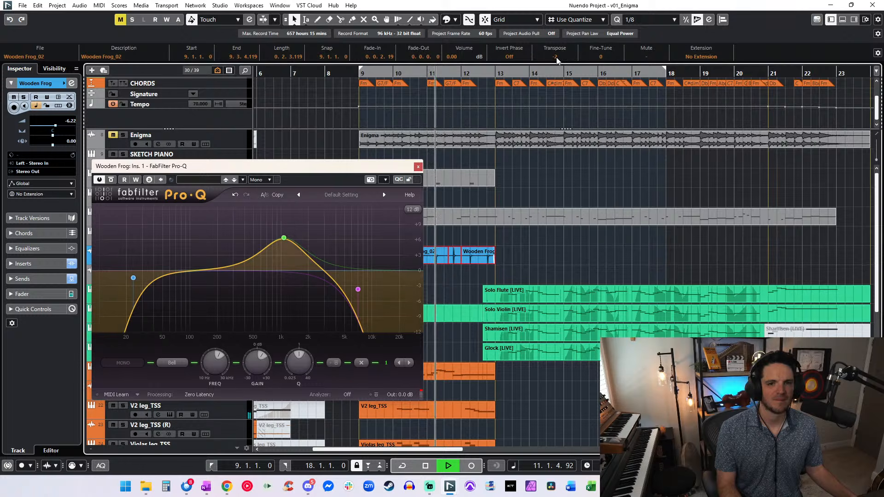
key(Return)
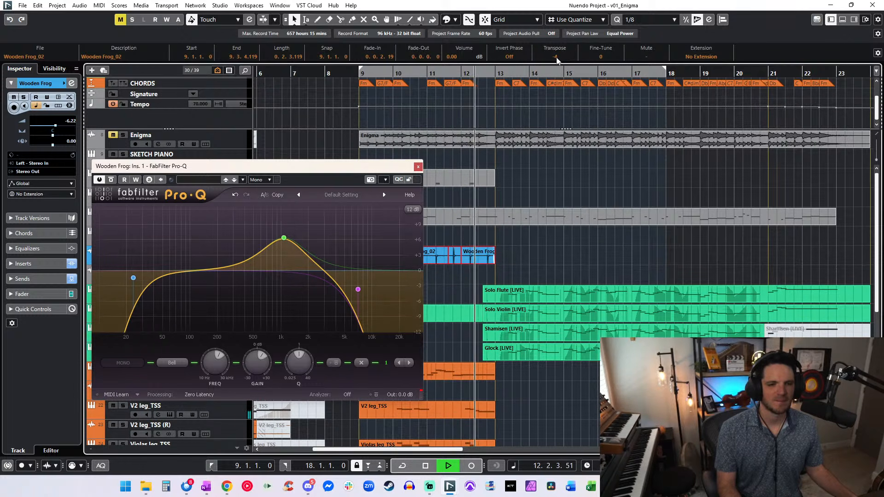
click(417, 166)
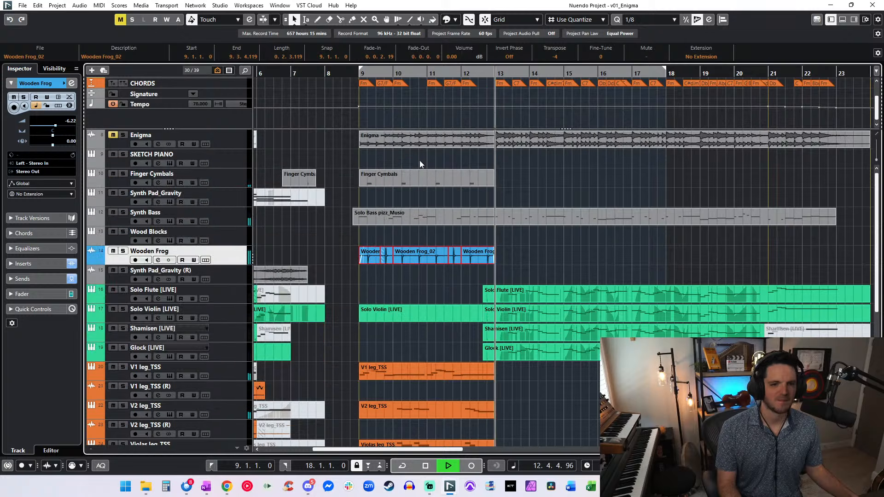
- Play the Wooden Frog part from bar 9 and lower its track volume to -7.94 dB
key(space)
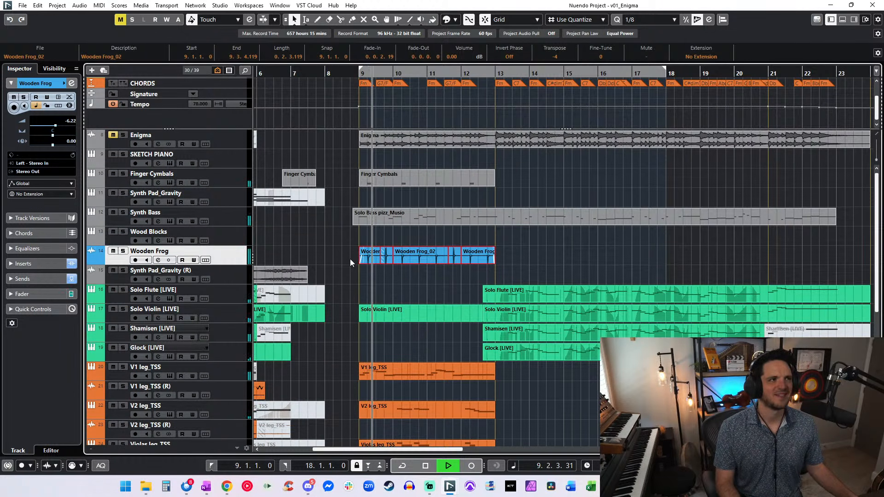
drag(55, 126, 53, 126)
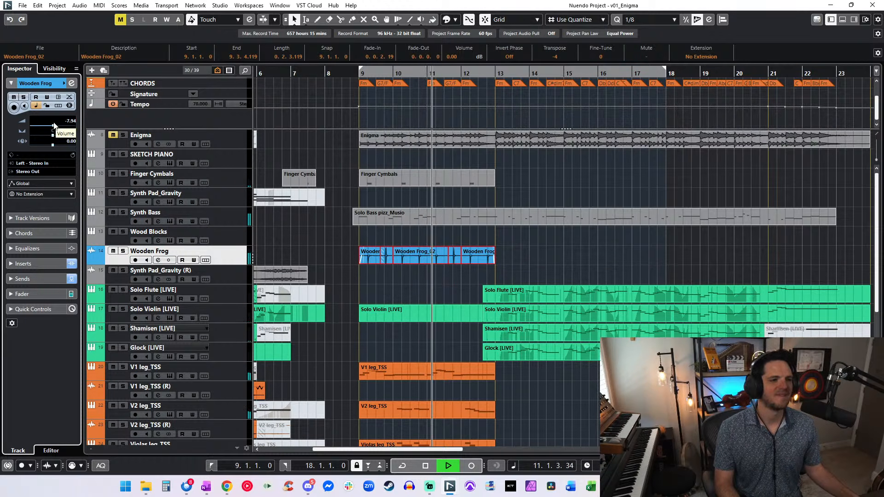
drag(54, 126, 54, 127)
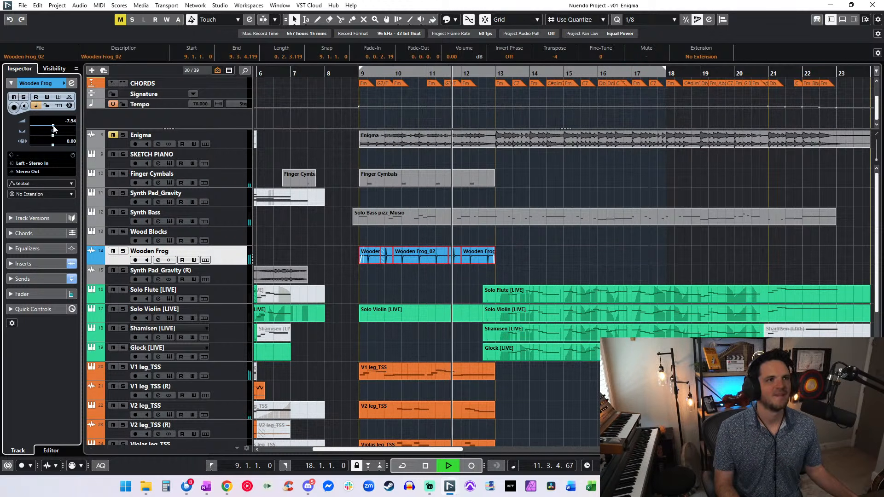
click(542, 264)
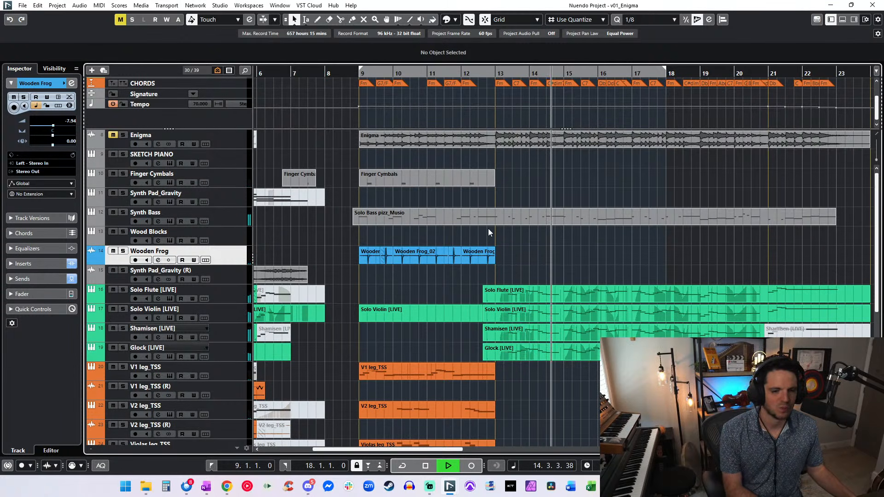
- Copy the Wooden Frog events and the Finger Cymbals part from bar 9 to bar 17
scroll(488, 228, down, 5)
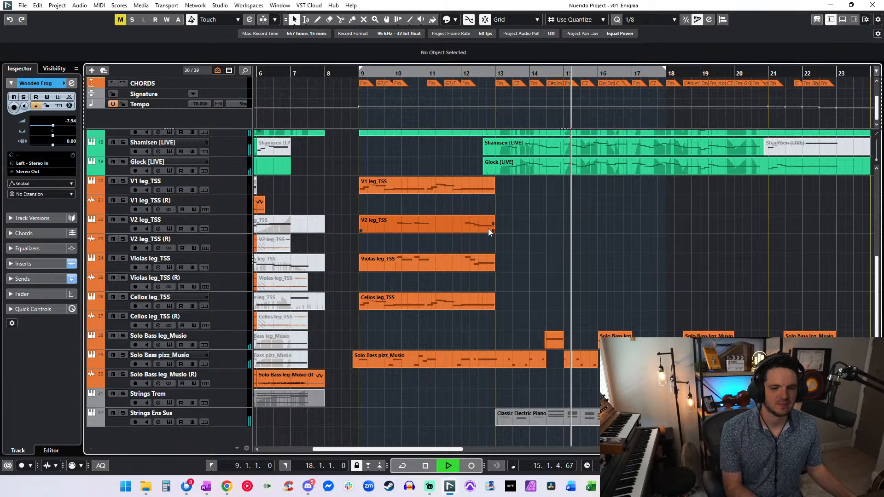
scroll(487, 228, up, 2)
scroll(488, 231, up, 3)
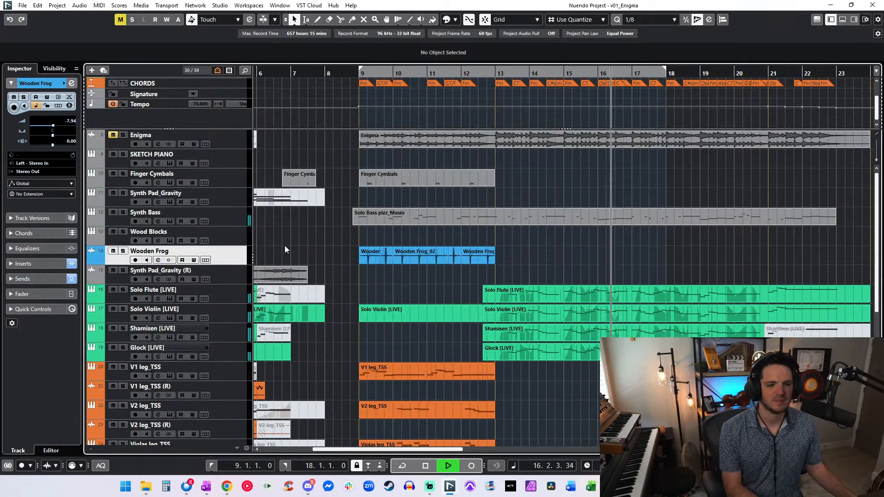
drag(529, 256, 630, 260)
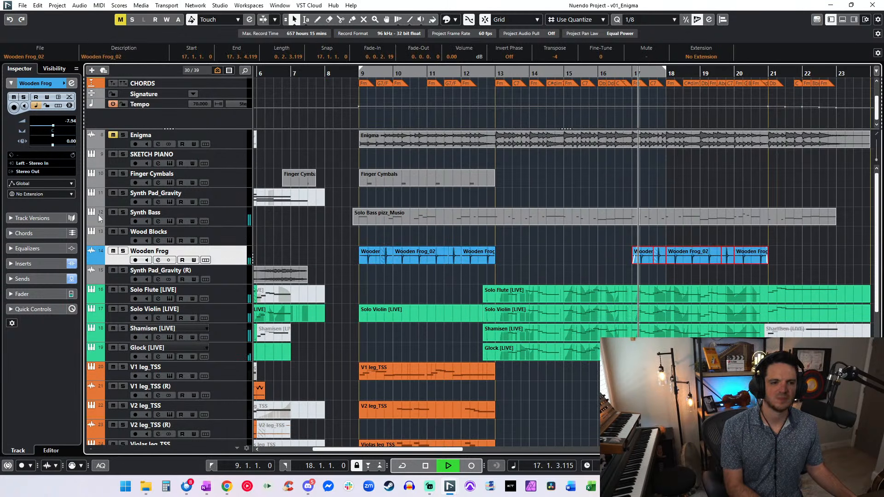
click(433, 237)
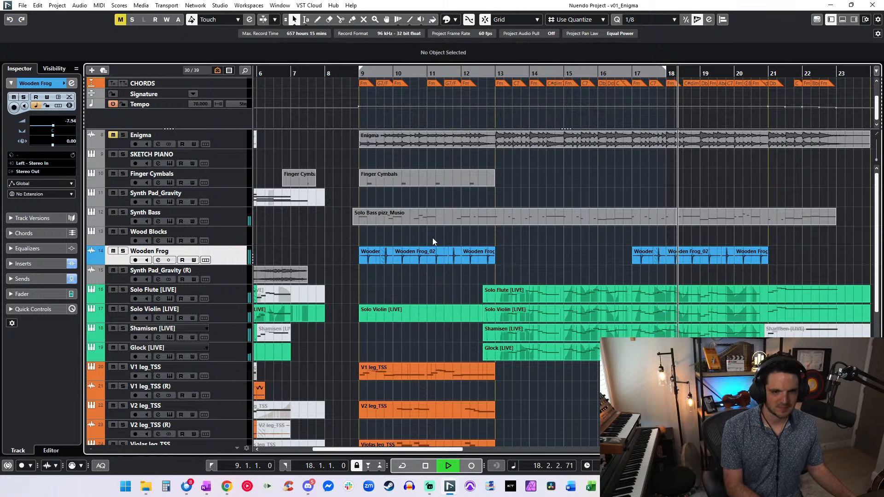
drag(397, 177, 670, 178)
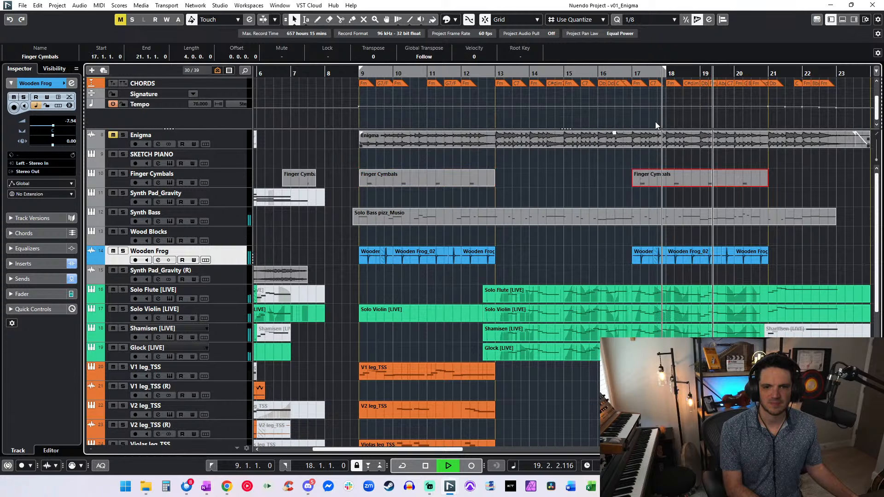
- Cut off the tail of the last Wooden Frog event in both passages, ending them midway through bars 20 and 12
click(634, 74)
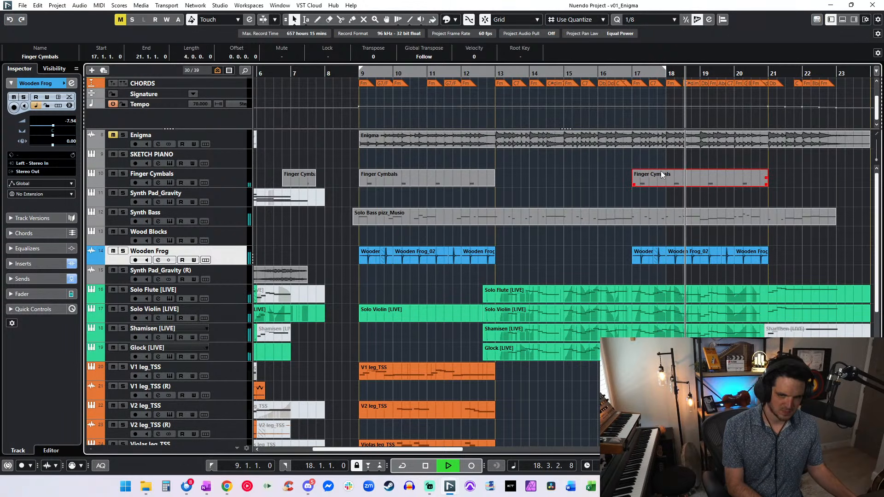
scroll(661, 171, right, 3)
click(492, 236)
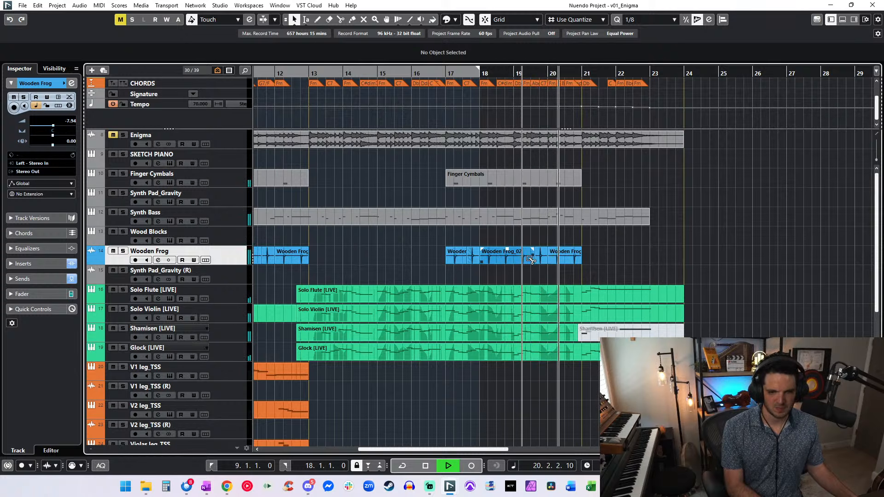
drag(572, 260, 568, 259)
scroll(429, 237, left, 3)
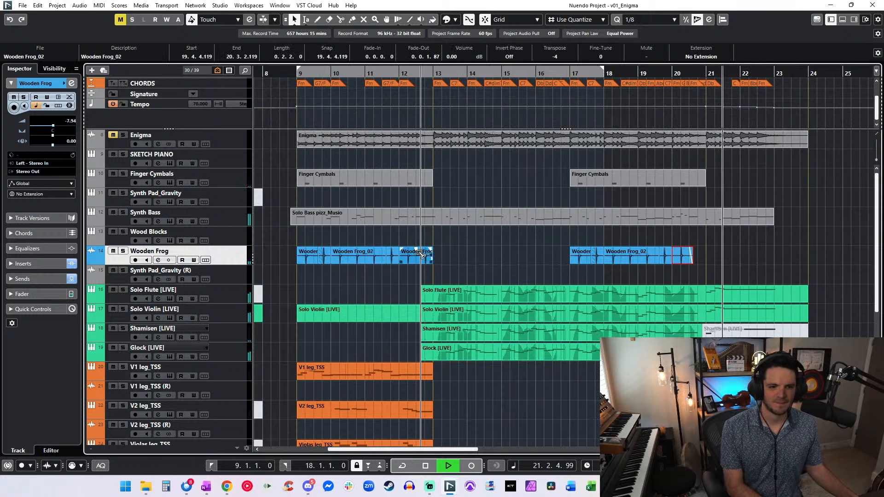
alt+click(422, 255)
key(Delete)
click(417, 252)
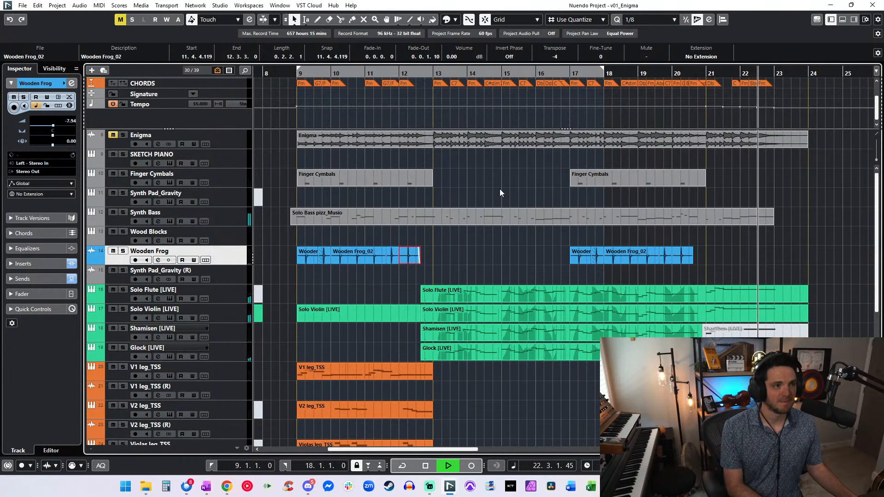
- Play the passage leading into bar 17 and lower the Wooden Frog track volume to -9.45 dB
click(562, 71)
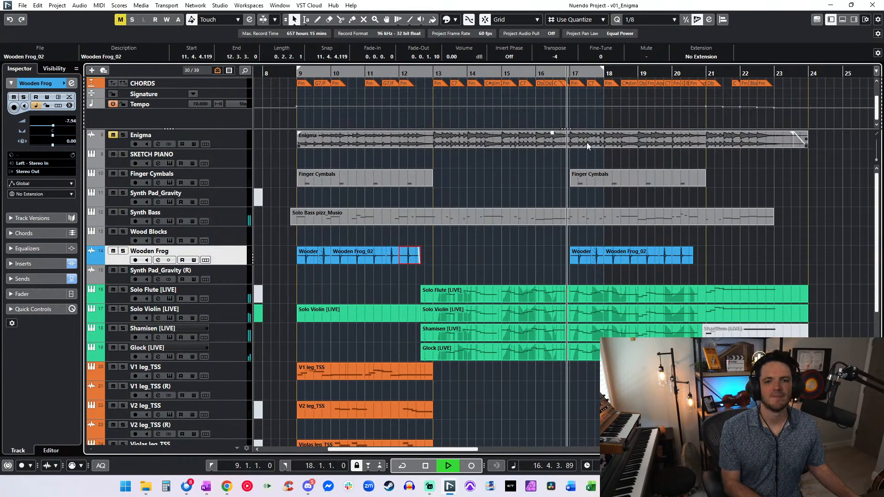
scroll(570, 179, right, 3)
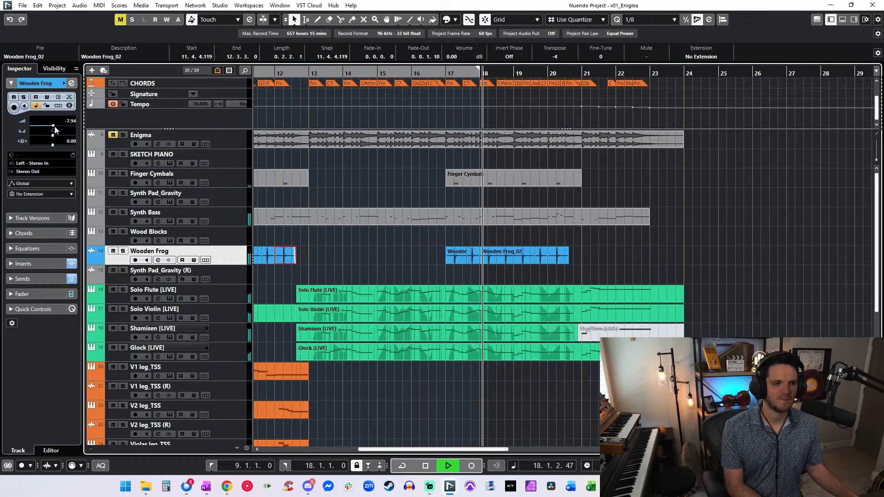
drag(53, 127, 51, 127)
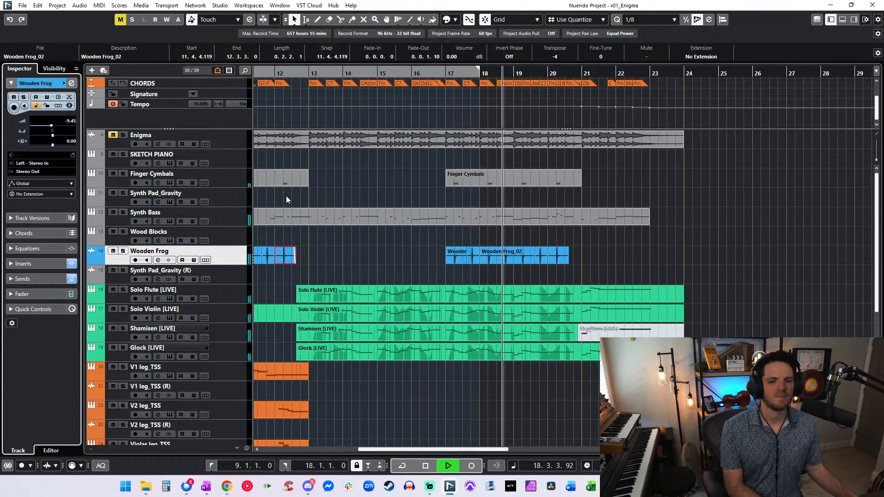
scroll(484, 249, left, 3)
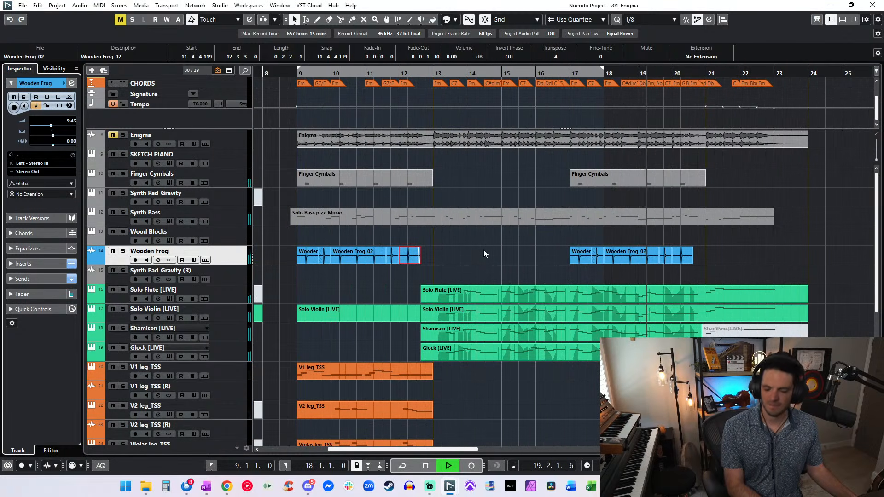
- Split the Synth Bass part at bar 21
scroll(516, 242, right, 3)
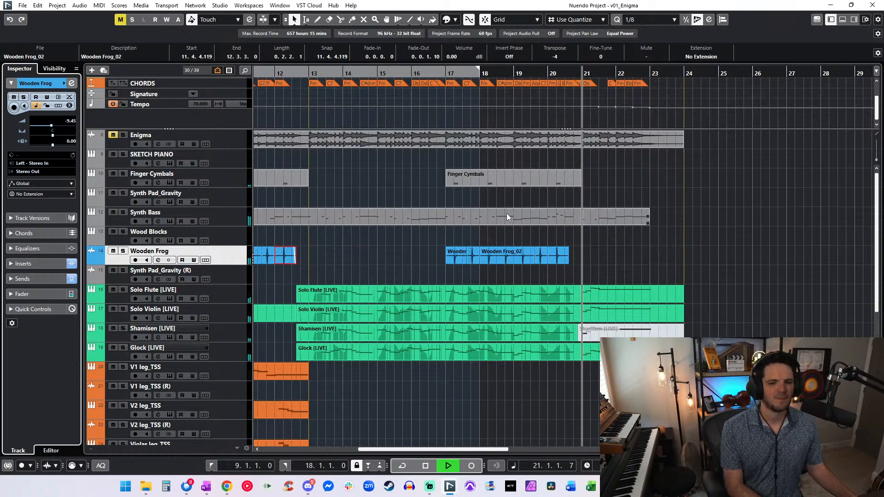
scroll(506, 214, left, 3)
scroll(535, 214, right, 4)
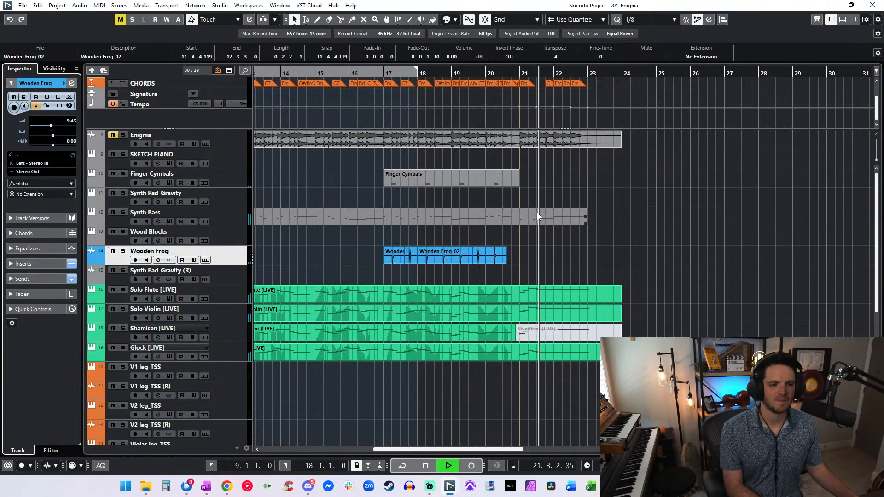
scroll(537, 212, down, 3)
scroll(537, 212, up, 3)
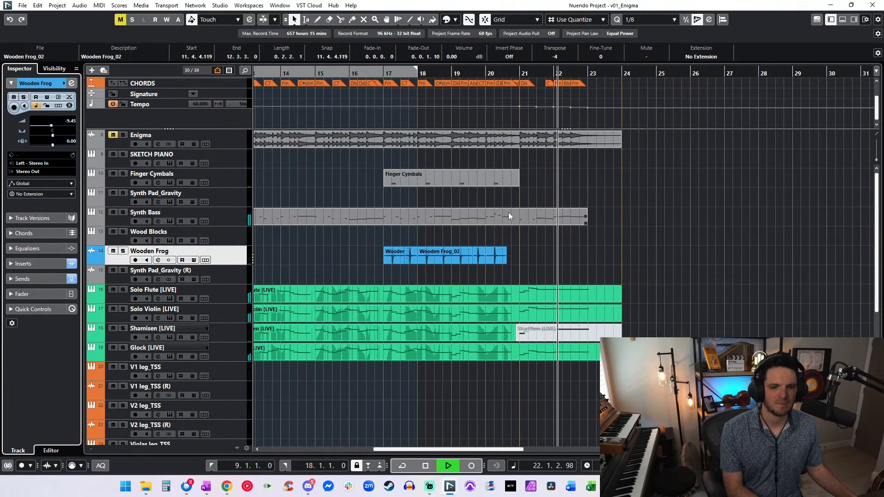
alt+click(519, 216)
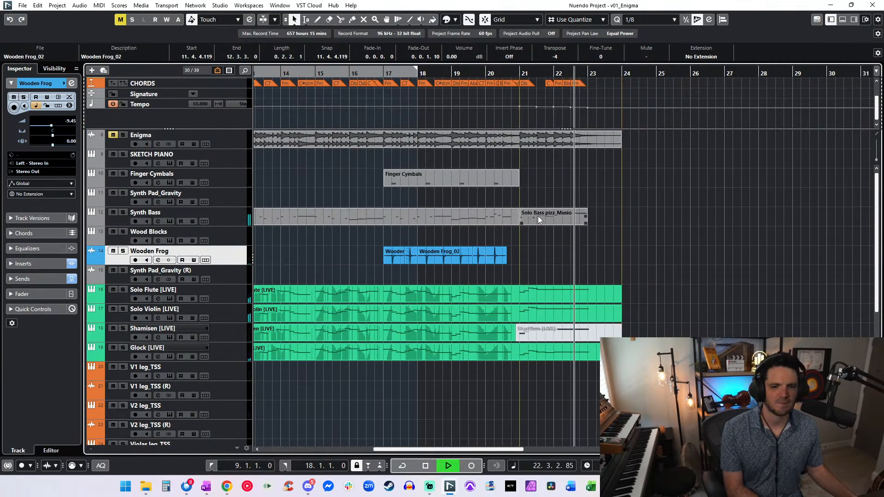
- Try muting the Synth Bass segment from bar 21, play the ending without it, and undo the mute
key(7)
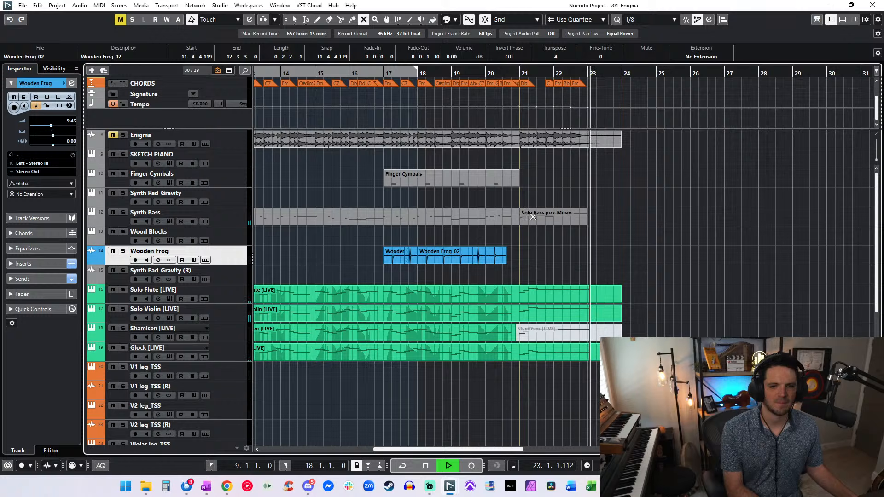
click(533, 216)
key(1)
click(531, 75)
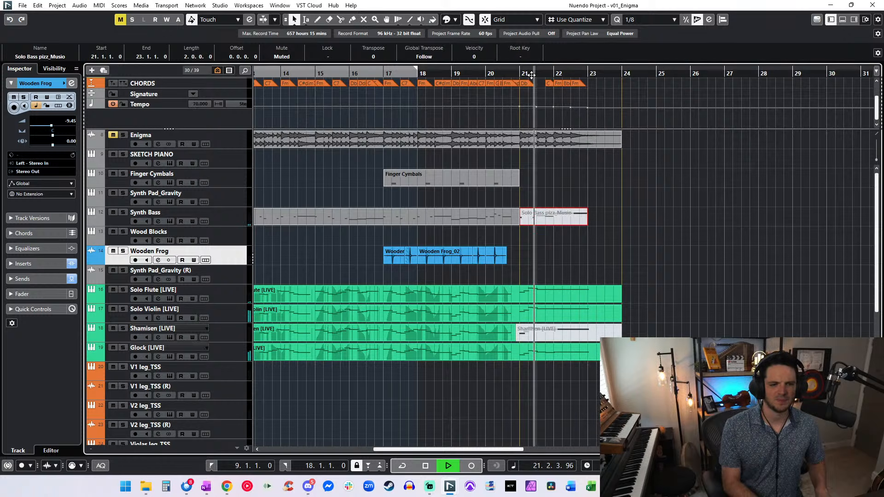
key(h)
key(h)
key(h)
key(h)
key(h)
key(h)
key(h)
key(h)
key(h)
key(h)
key(h)
key(g)
key(g)
key(g)
key(ctrl+z)
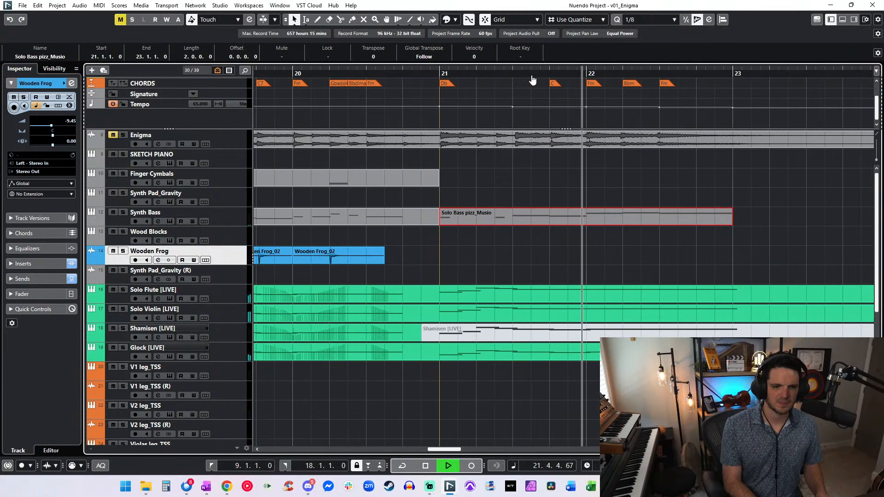
- Listen to the rest of the ending, stop playback, and look over the arrangement around bars 5 to 23
key(g)
key(g)
key(g)
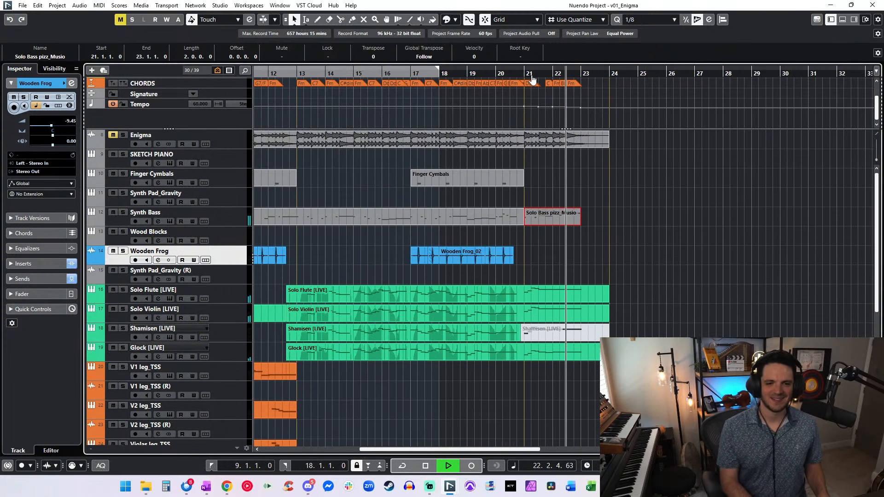
key(g)
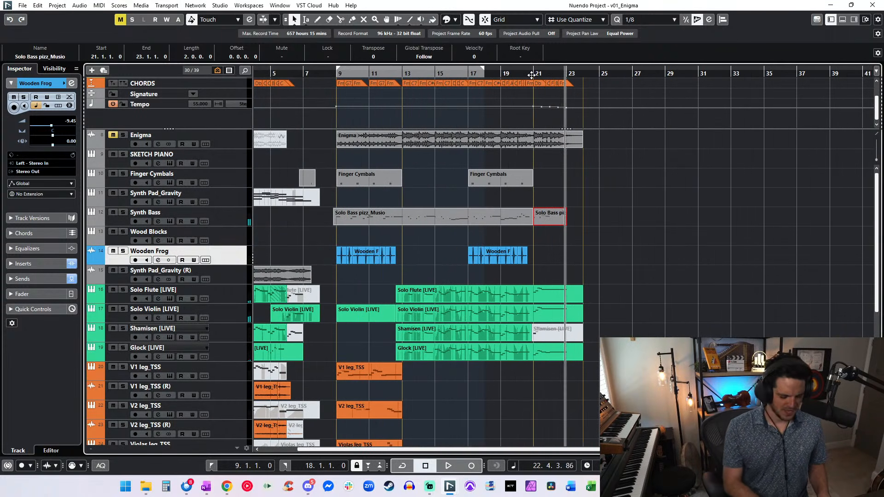
key(KP_Subtract)
key(KP_Subtract)
key(KP_Subtract)
key(KP_Subtract)
key(KP_Subtract)
key(KP_Subtract)
key(KP_Subtract)
key(KP_Subtract)
key(KP_Subtract)
key(KP_Subtract)
key(KP_Subtract)
key(KP_Subtract)
key(KP_Subtract)
key(KP_Subtract)
scroll(498, 104, left, 3)
scroll(502, 110, right, 3)
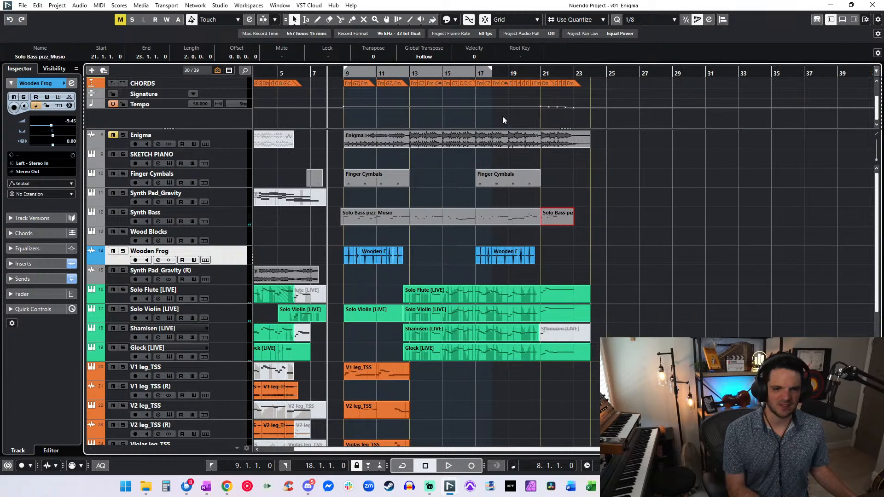
- Select the Strings Ens Sus track and return the playhead to bar 9 with the whole arrangement in view
scroll(454, 212, down, 5)
key(KP_Add)
key(KP_Add)
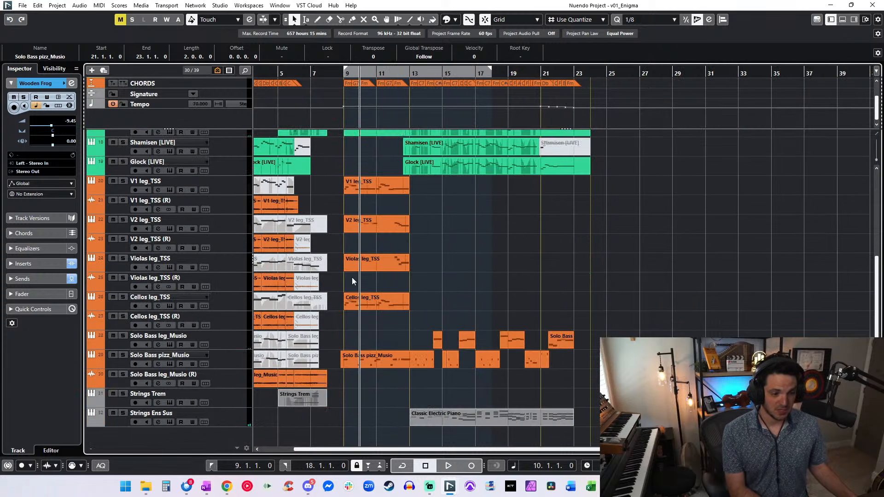
click(154, 414)
scroll(447, 354, up, 4)
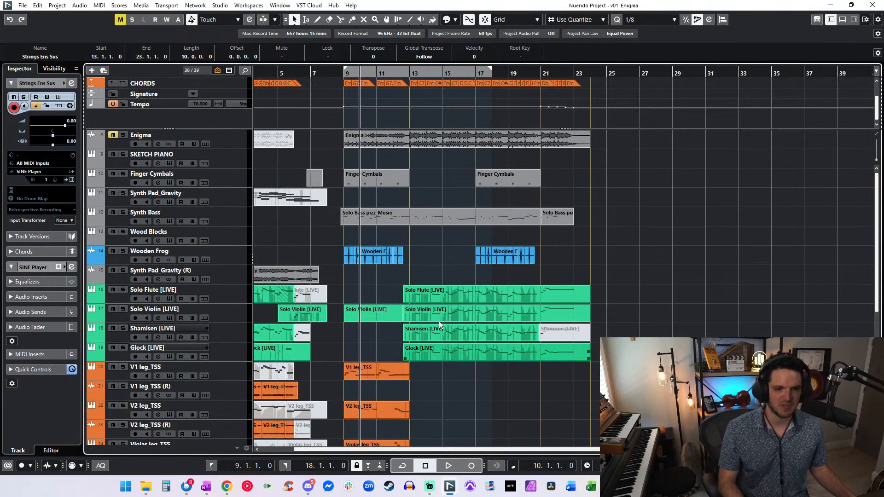
key(h)
key(h)
key(h)
key(g)
key(g)
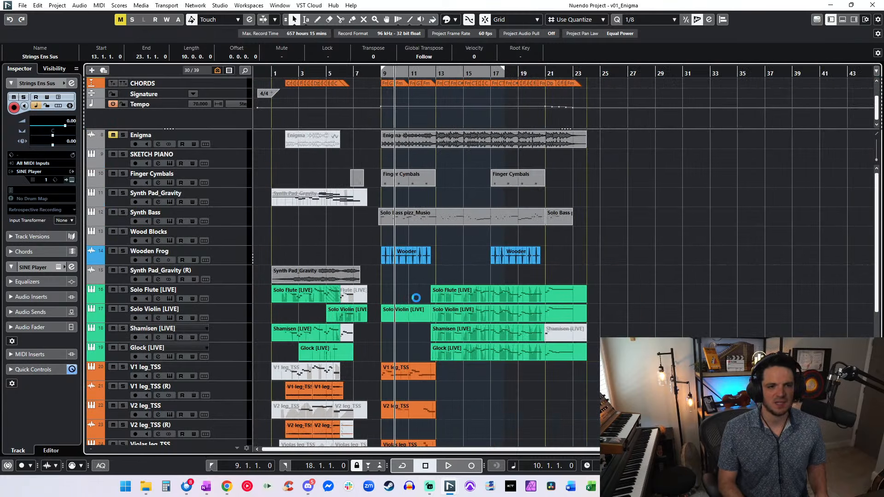
key(KP_1)
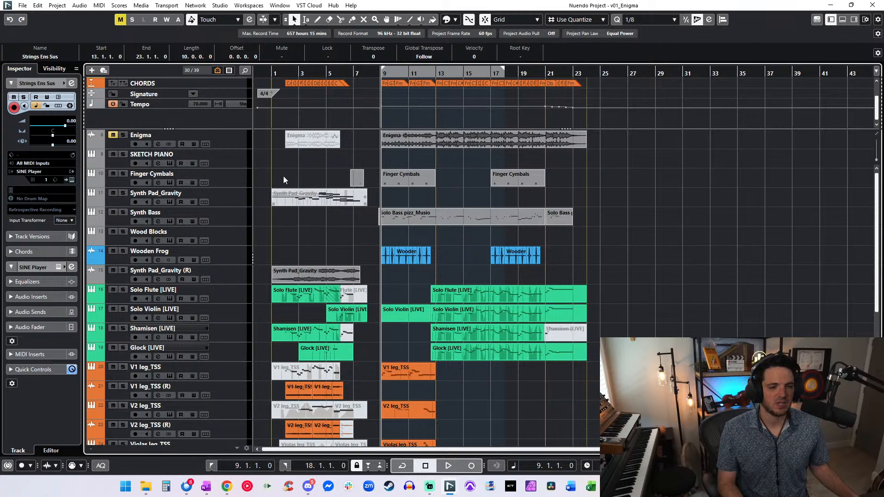
- Return the playhead to bar 1, show the opening section in closer detail, and clear the event selection
click(305, 75)
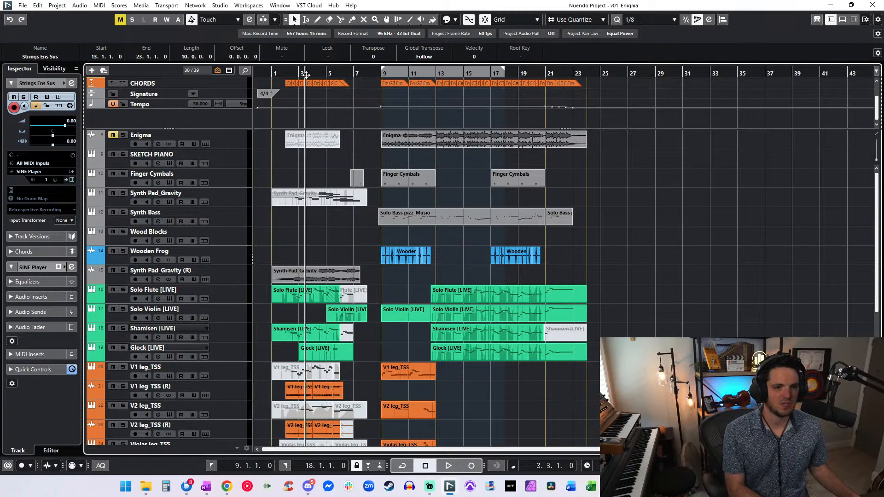
scroll(301, 126, up, 1)
key(KP_Subtract)
key(KP_Subtract)
key(KP_Subtract)
key(KP_Subtract)
key(KP_Add)
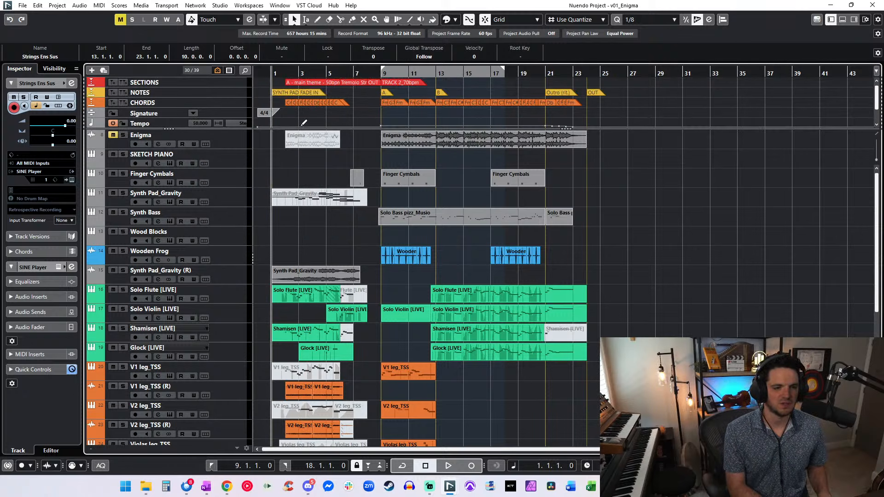
key(h)
key(h)
key(h)
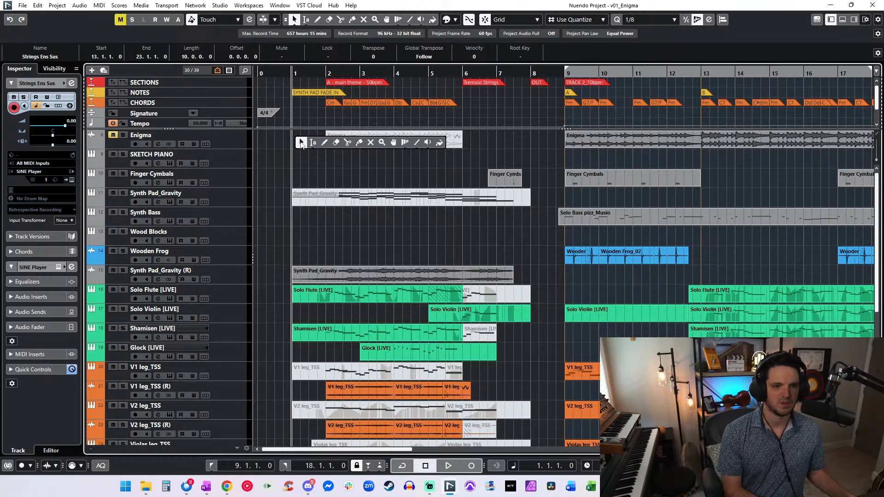
click(301, 142)
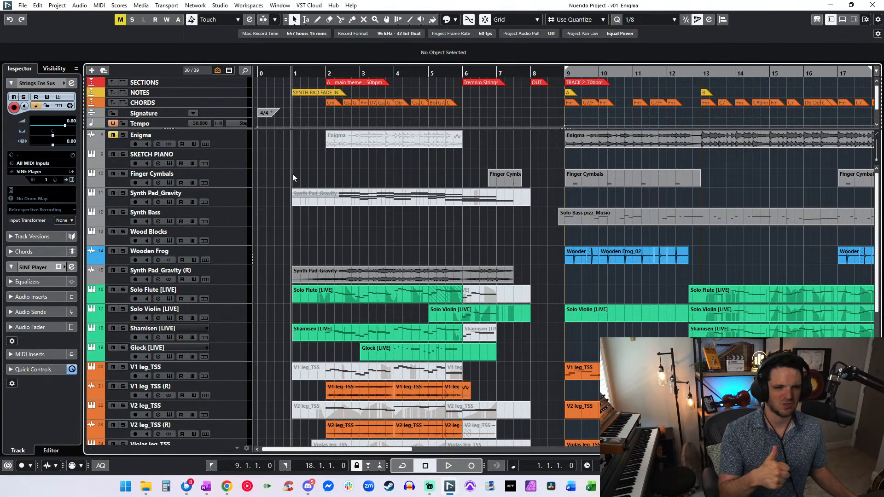
- Look over the opening section's string, solo and synth tracks, then set the playhead back to bar 1
scroll(292, 178, down, 5)
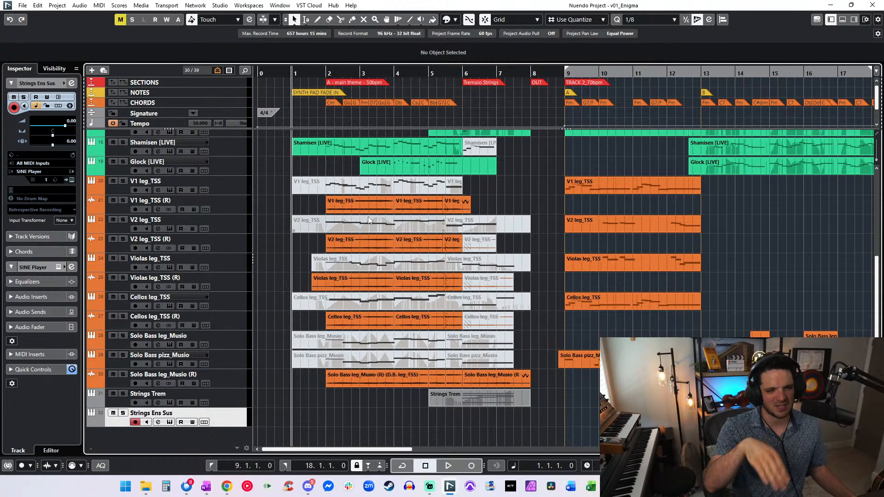
scroll(339, 201, up, 2)
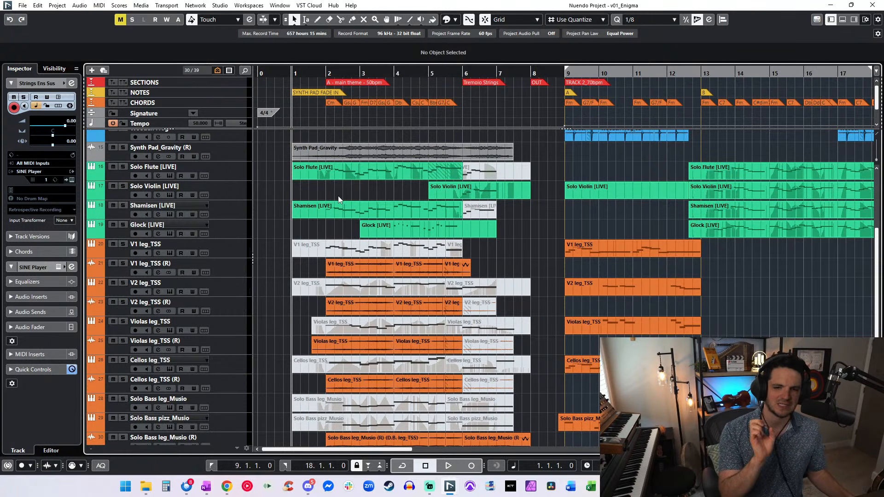
scroll(338, 195, up, 5)
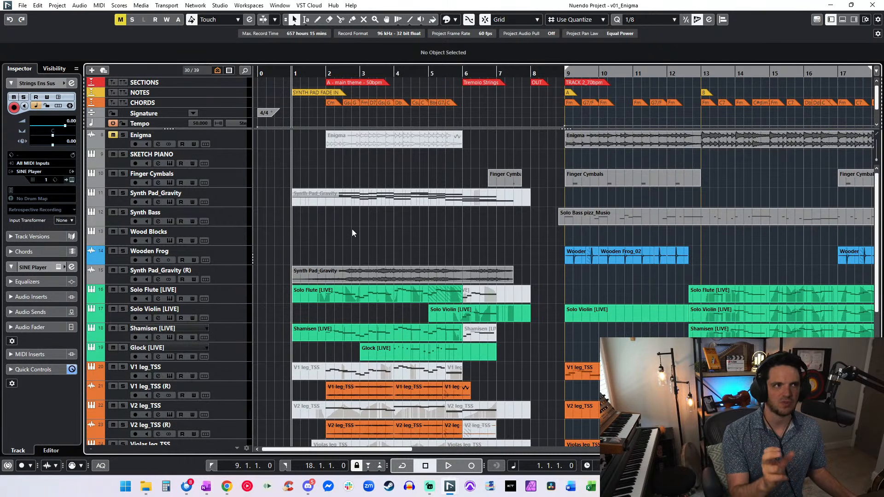
key(KP_1)
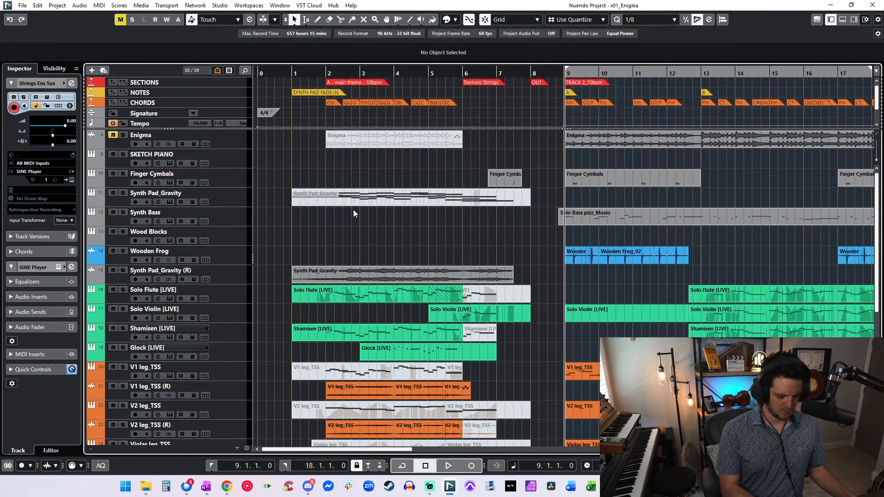
key(KP_Subtract)
key(KP_Subtract)
key(KP_Subtract)
key(KP_Subtract)
key(KP_Subtract)
key(KP_Subtract)
key(KP_Subtract)
key(KP_Subtract)
key(KP_Subtract)
key(KP_Add)
key(KP_Add)
key(KP_Subtract)
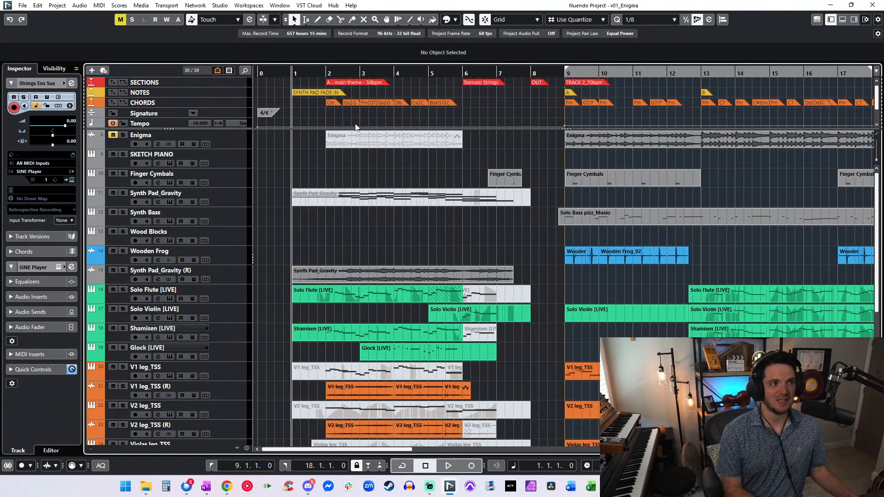
- Play the piece from bar 1 into bar 6, selecting the Synth Pad_Gravity (R) track and following the playhead
key(space)
scroll(337, 188, down, 5)
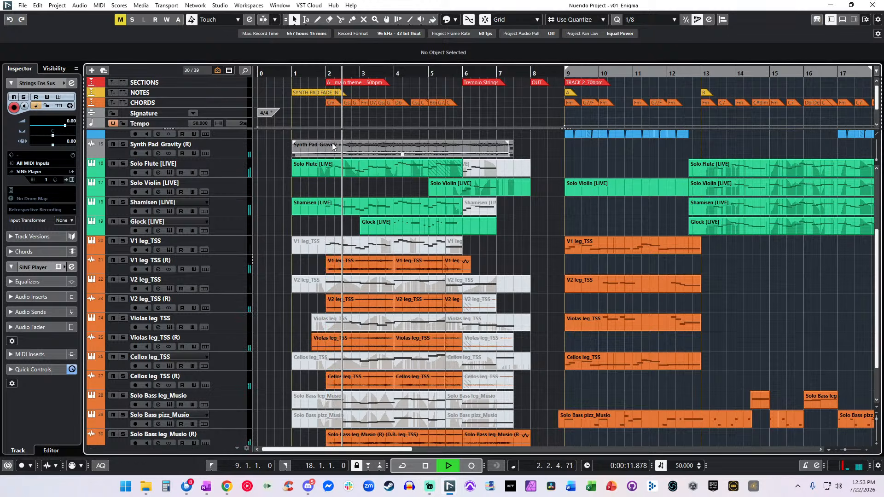
click(238, 151)
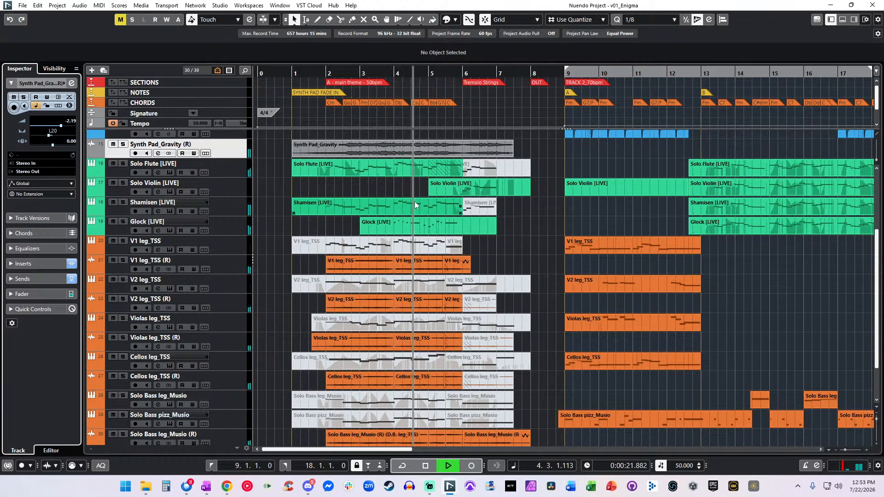
scroll(415, 202, down, 3)
scroll(415, 203, up, 7)
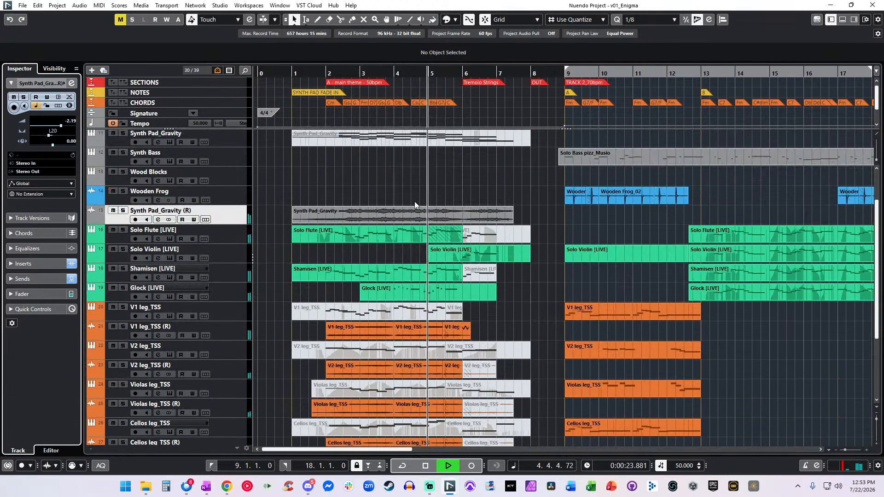
key(h)
key(h)
key(h)
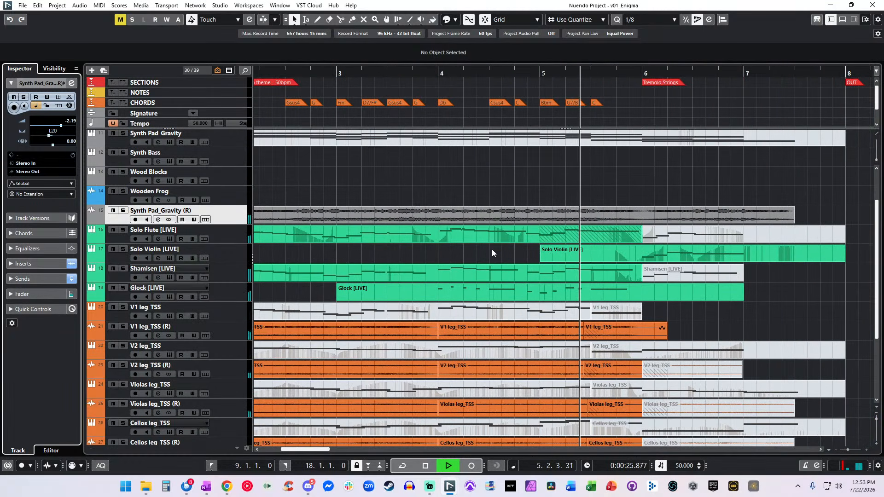
scroll(526, 226, right, 1)
scroll(529, 225, right, 1)
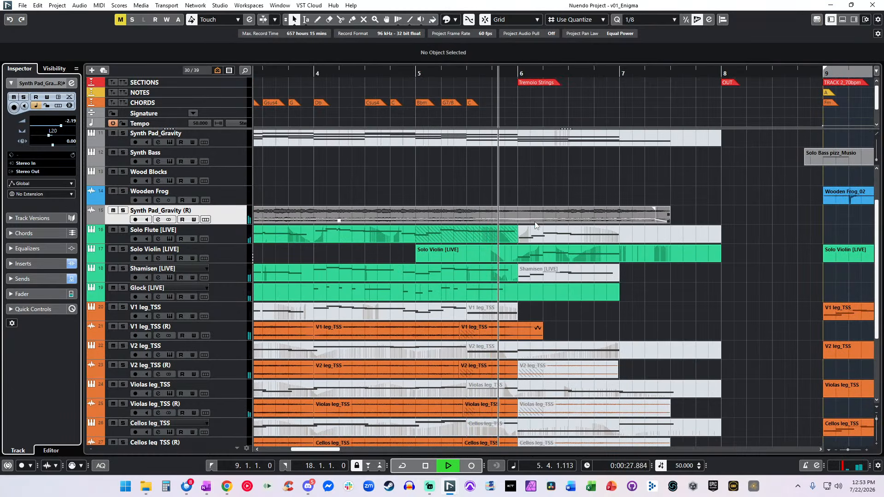
scroll(487, 217, right, 2)
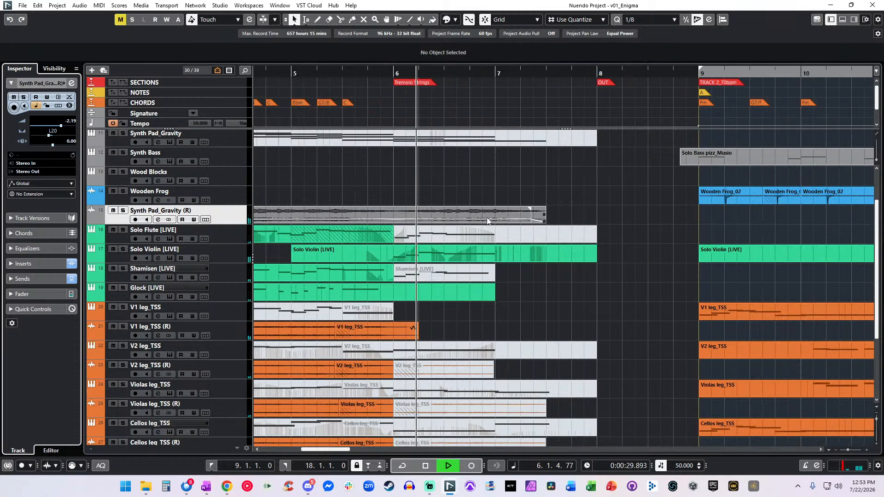
- Raise the Solo Violin [LIVE] track's volume to -1.17 during playback
click(227, 249)
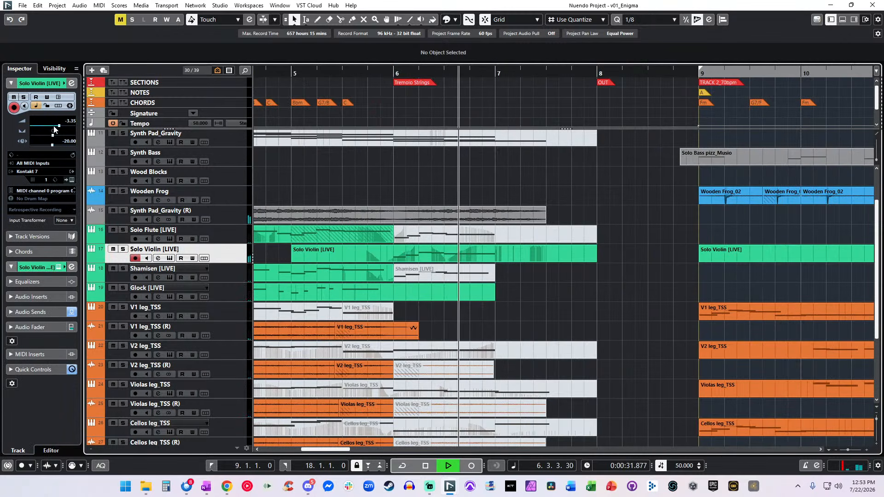
drag(57, 126, 62, 127)
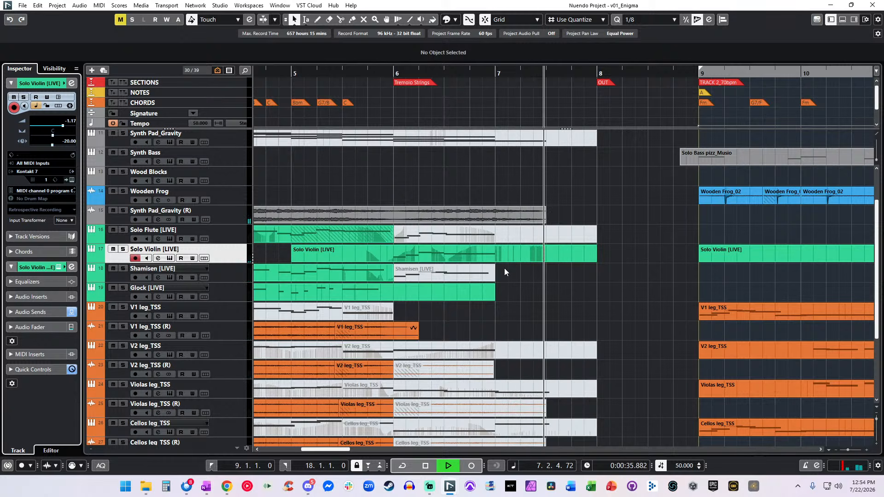
scroll(504, 268, right, 2)
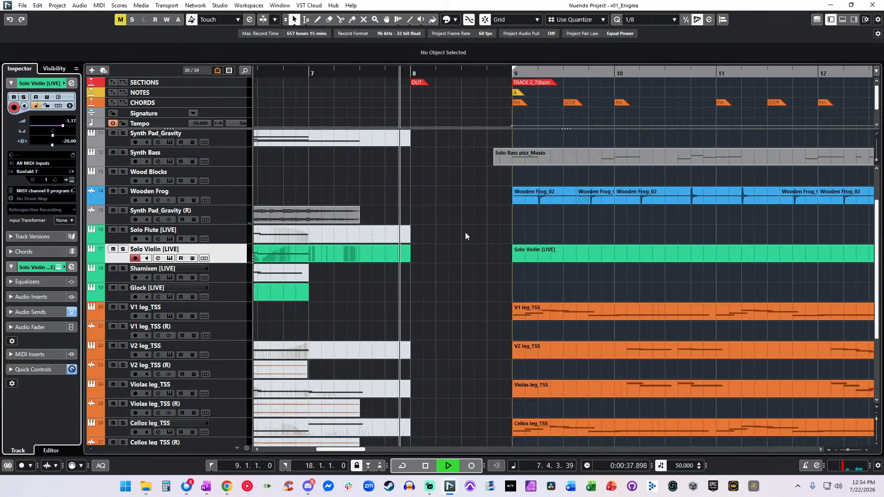
- Rename the parts on the Synth Bass track to match the track name, Synth Bass
scroll(465, 232, right, 3)
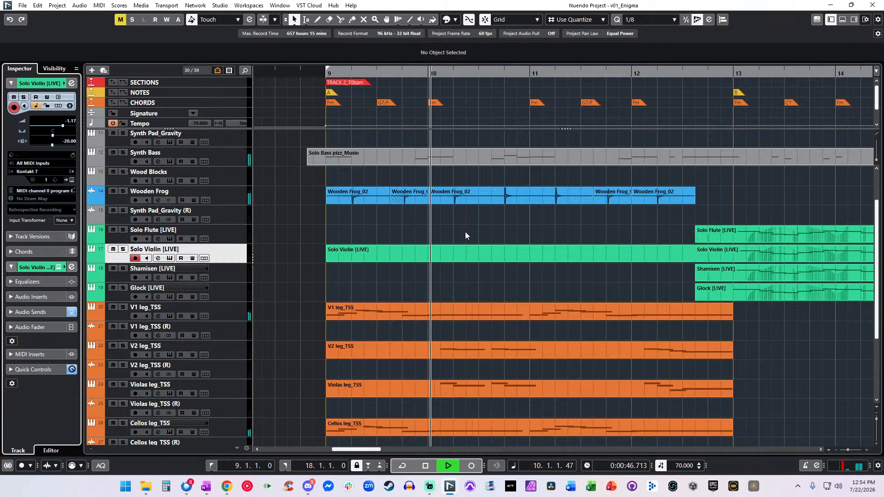
scroll(465, 236, up, 1)
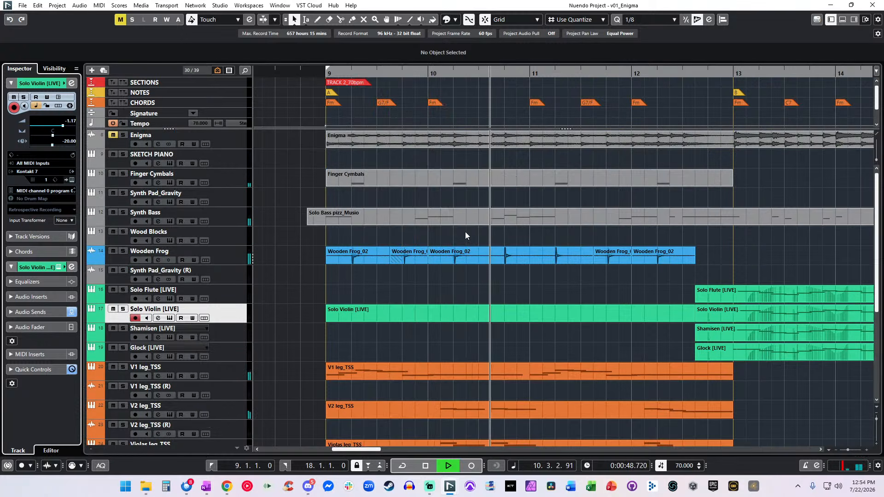
click(160, 220)
double_click(159, 212)
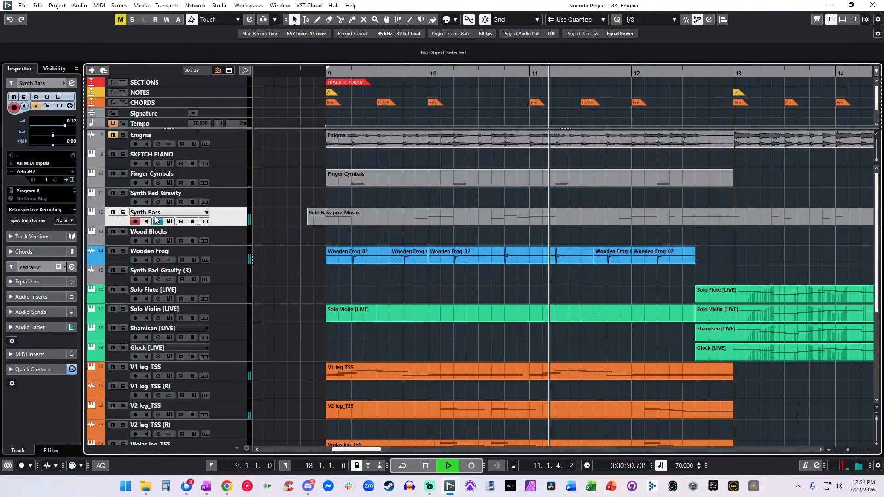
key(shift+Return)
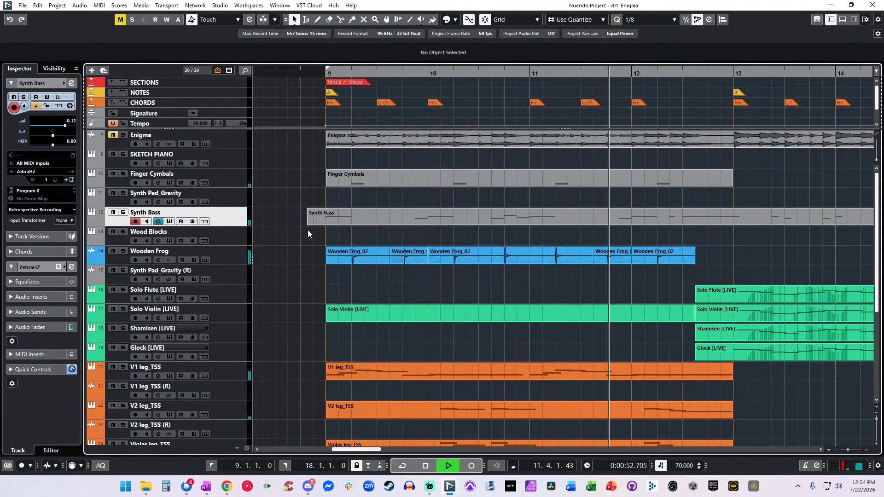
- Listen to the arrangement from bar 12 into the outro, following the percussion, bass and solo parts
scroll(349, 268, right, 2)
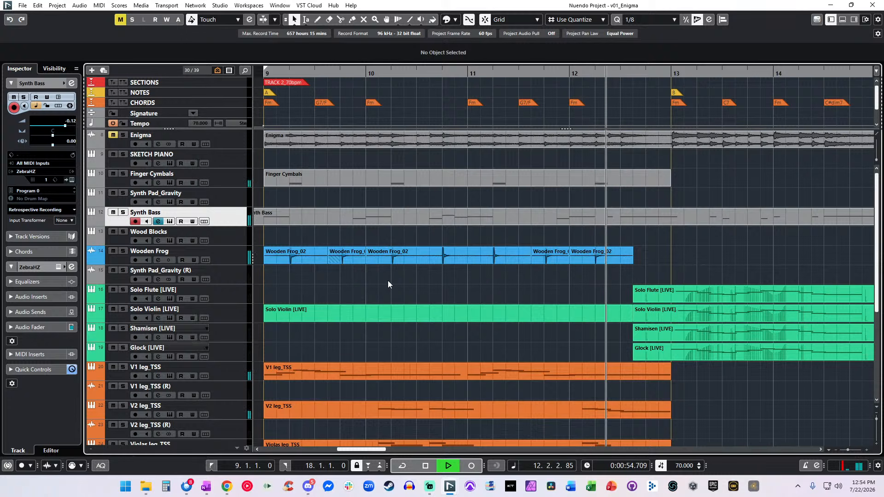
scroll(399, 275, right, 4)
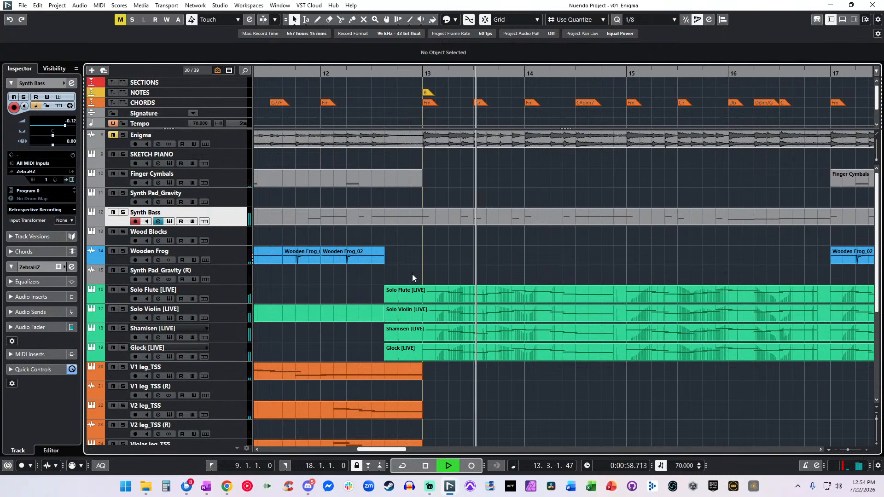
scroll(427, 287, right, 2)
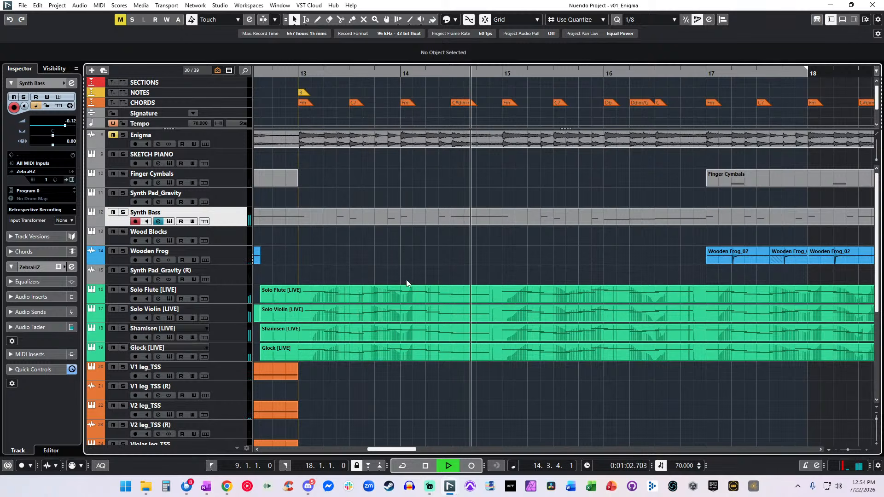
scroll(360, 267, down, 3)
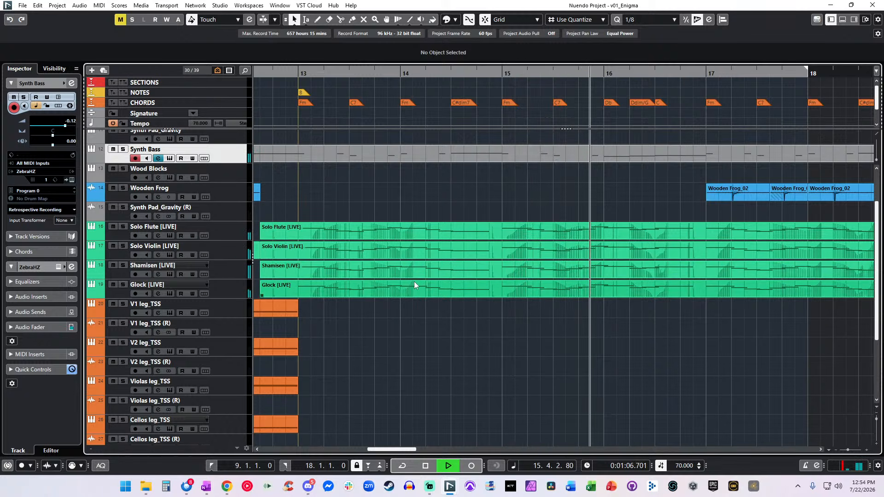
scroll(413, 281, right, 3)
scroll(414, 281, right, 5)
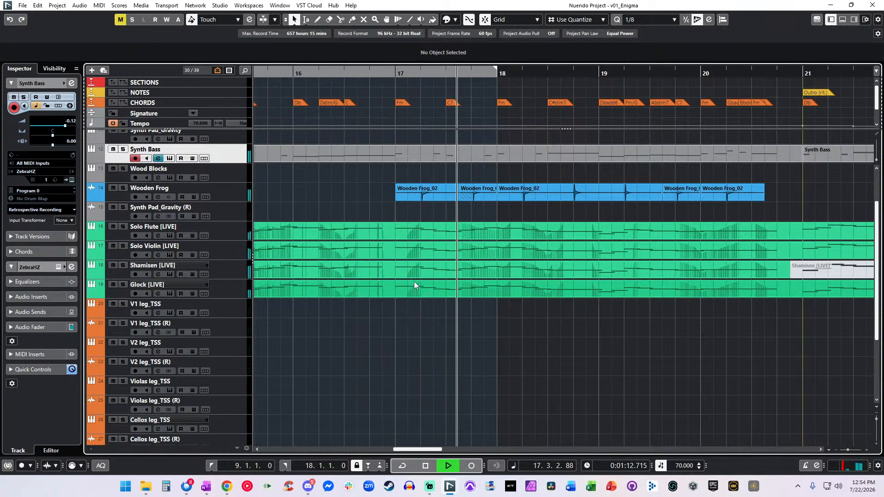
scroll(414, 281, right, 3)
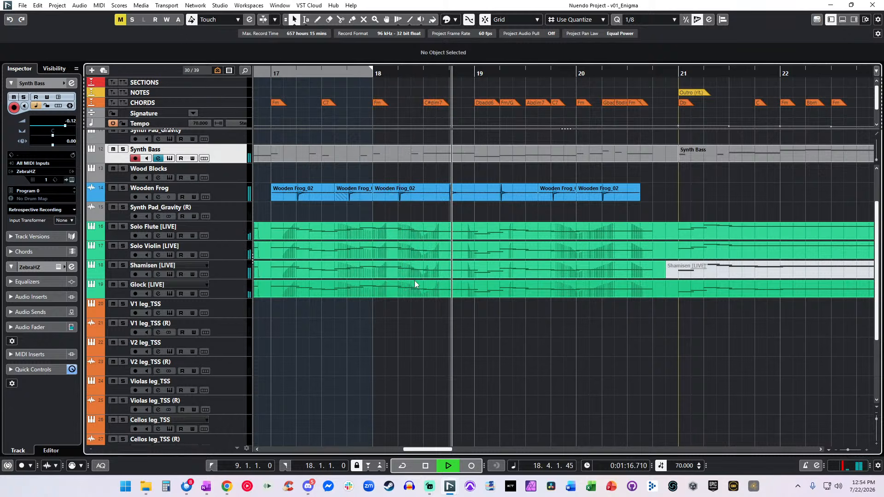
scroll(452, 228, right, 3)
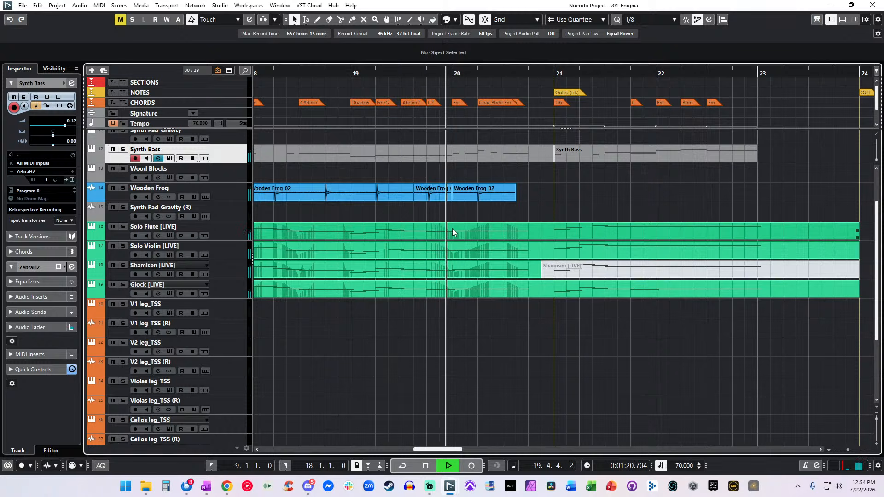
scroll(452, 229, down, 3)
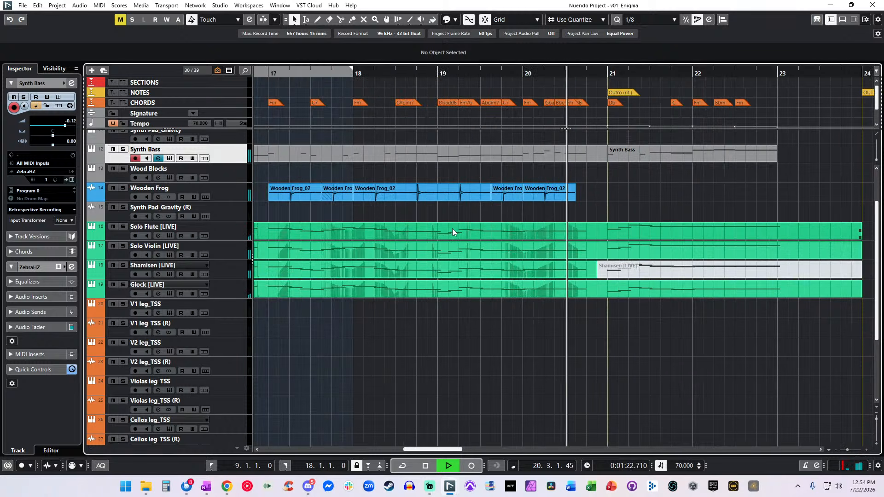
scroll(452, 229, down, 1)
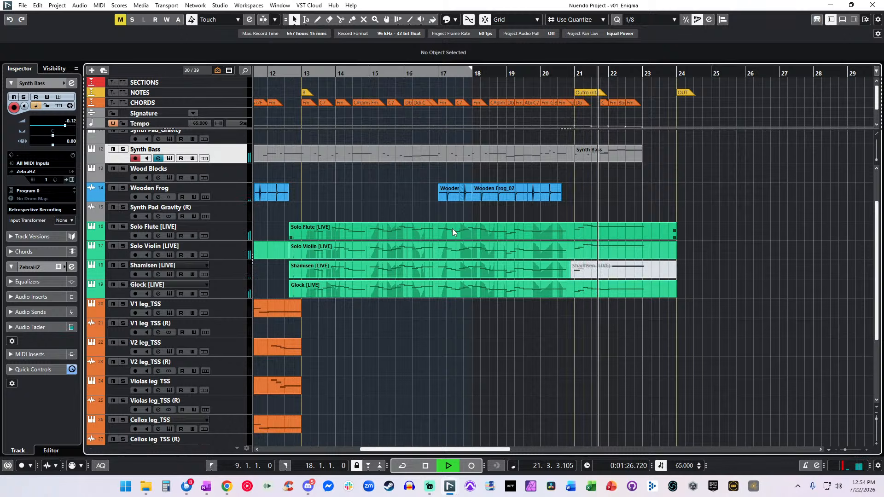
scroll(455, 228, up, 3)
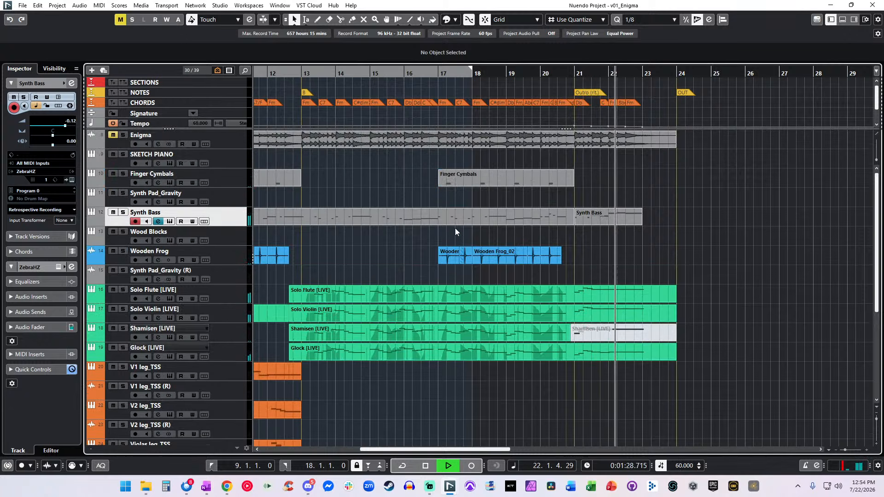